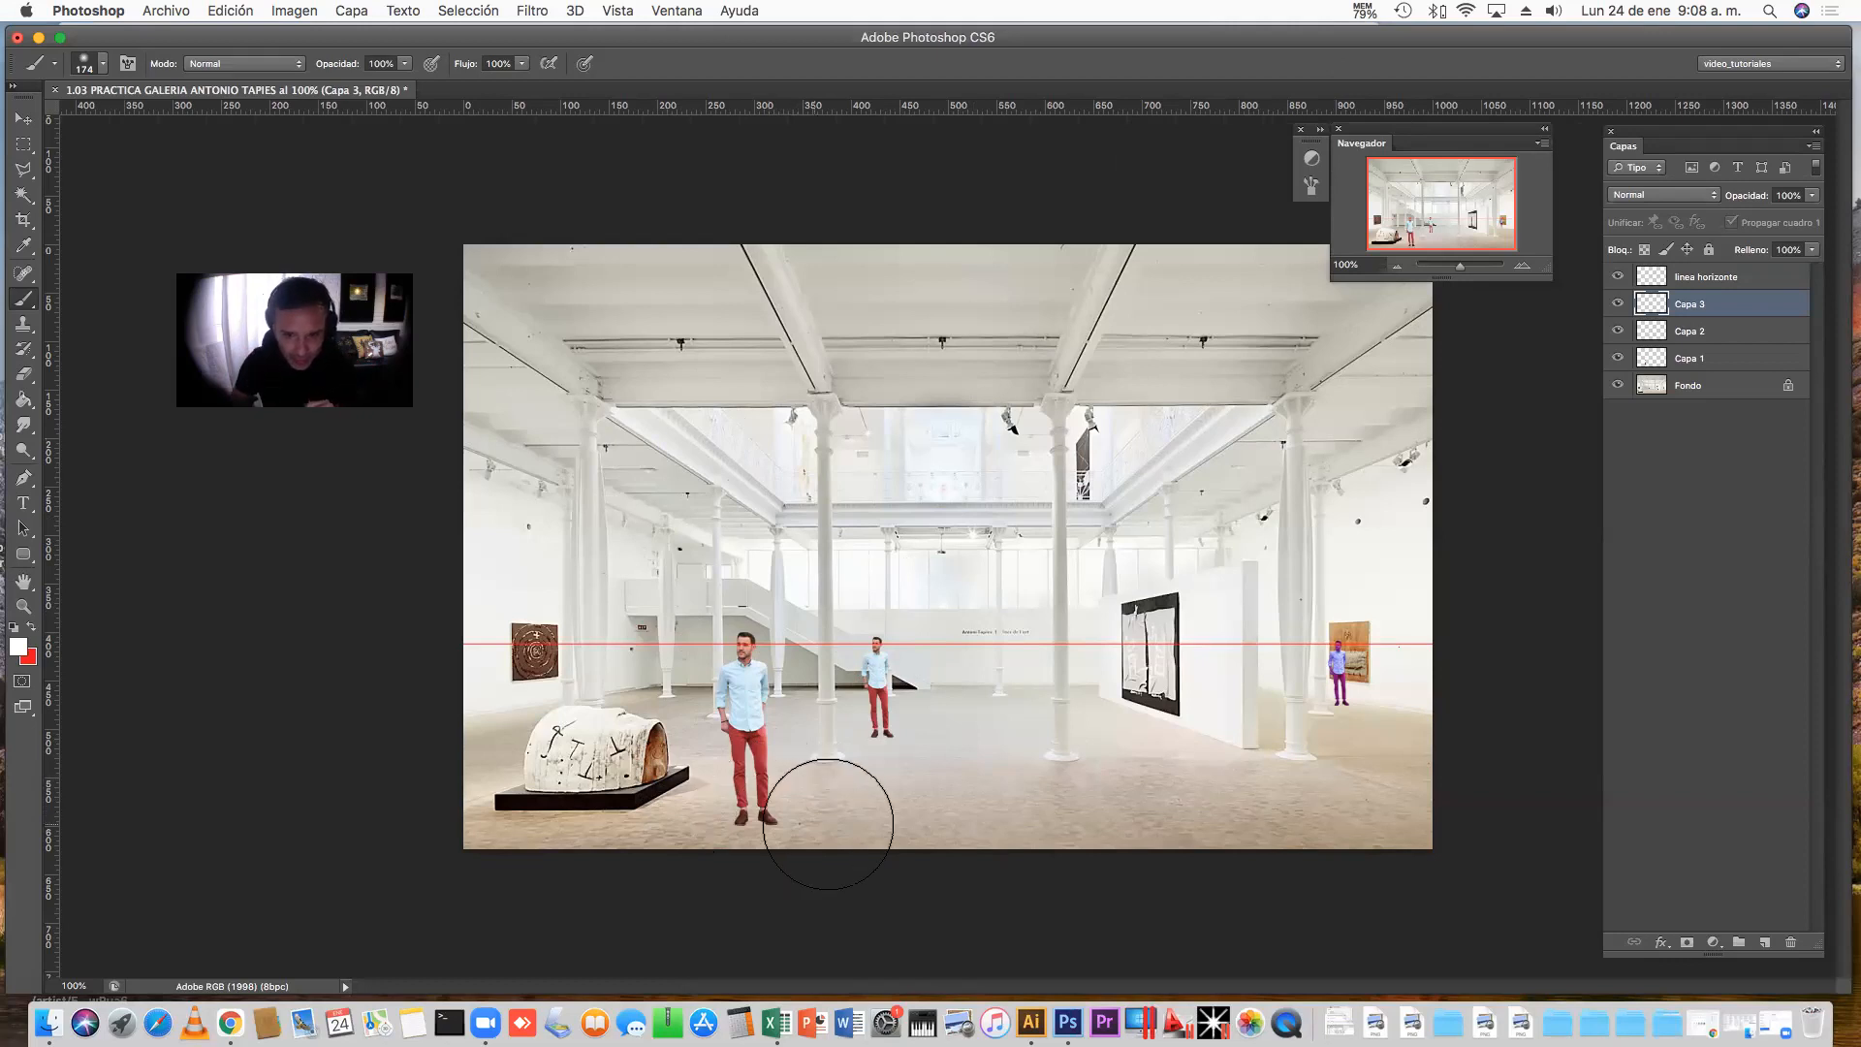
Detach the gallery image into its own floating window and show the whole picture at 100%
left_click(1521, 266)
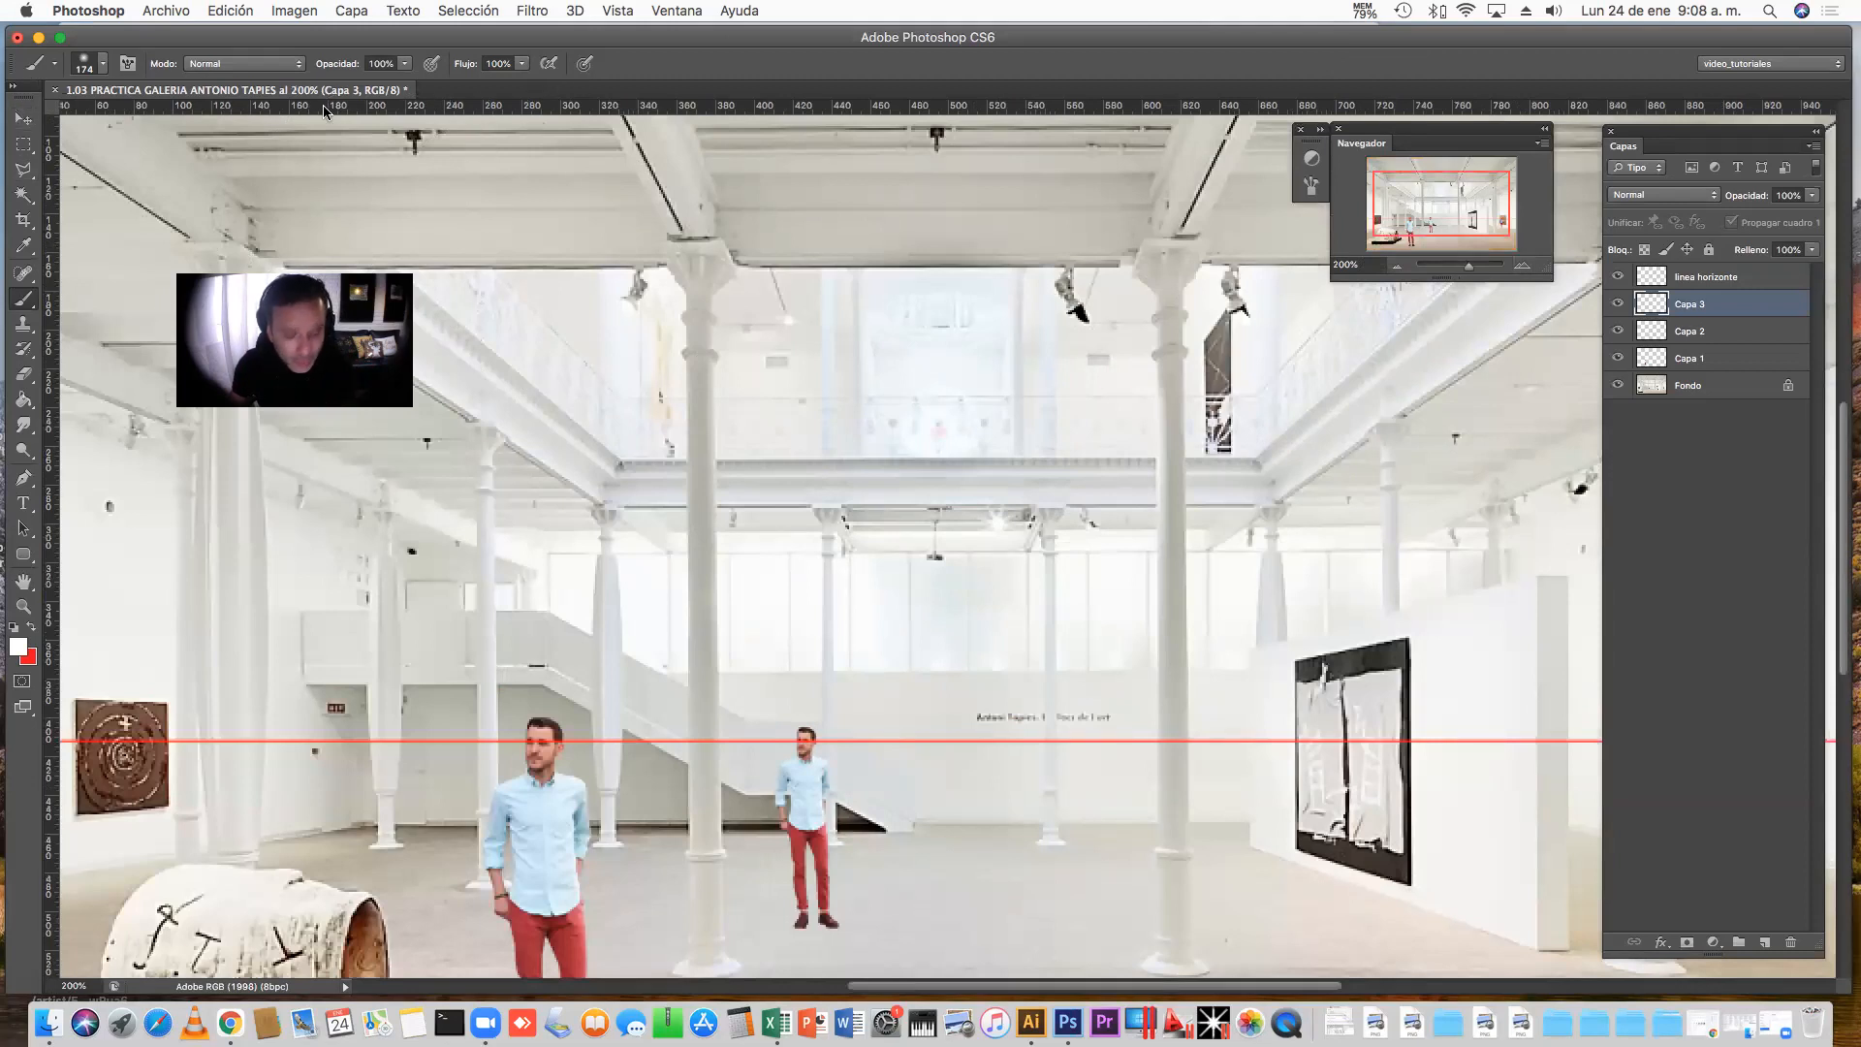
key("v")
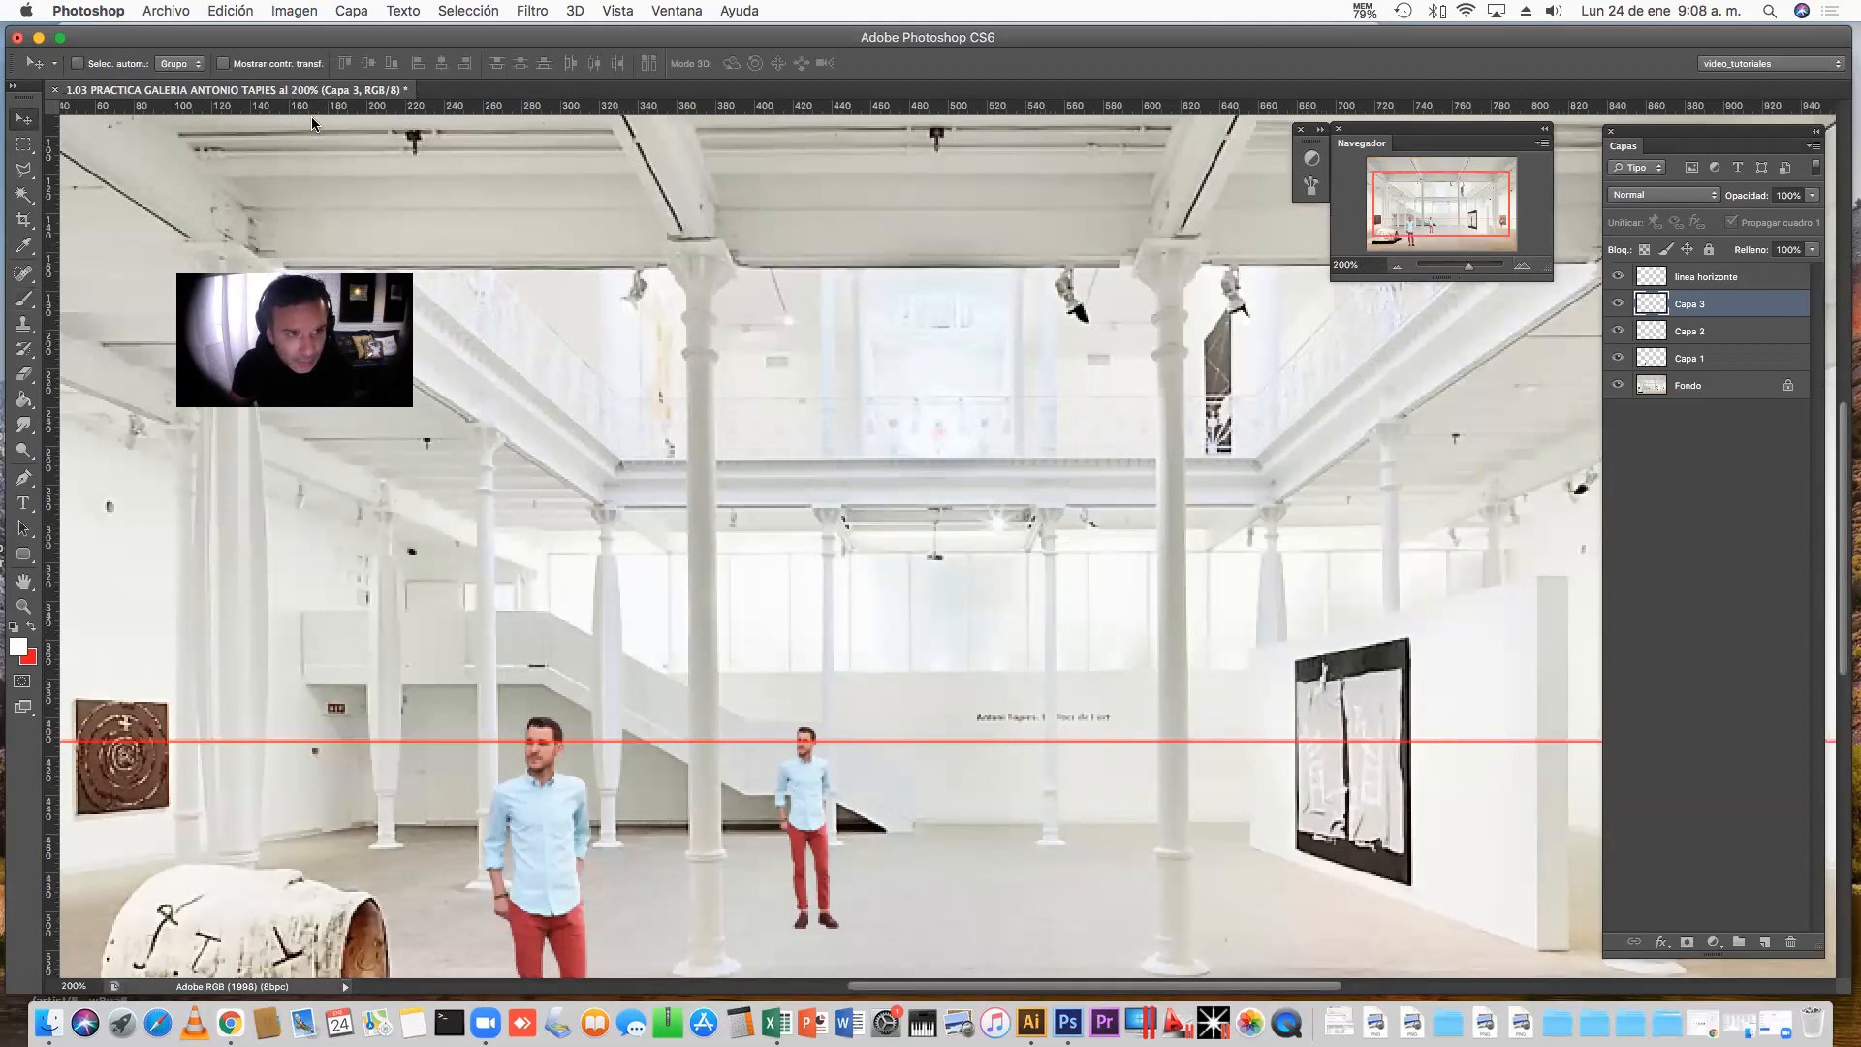
left_click_drag(294, 94, 312, 118)
scroll(1061, 427, "down", 5)
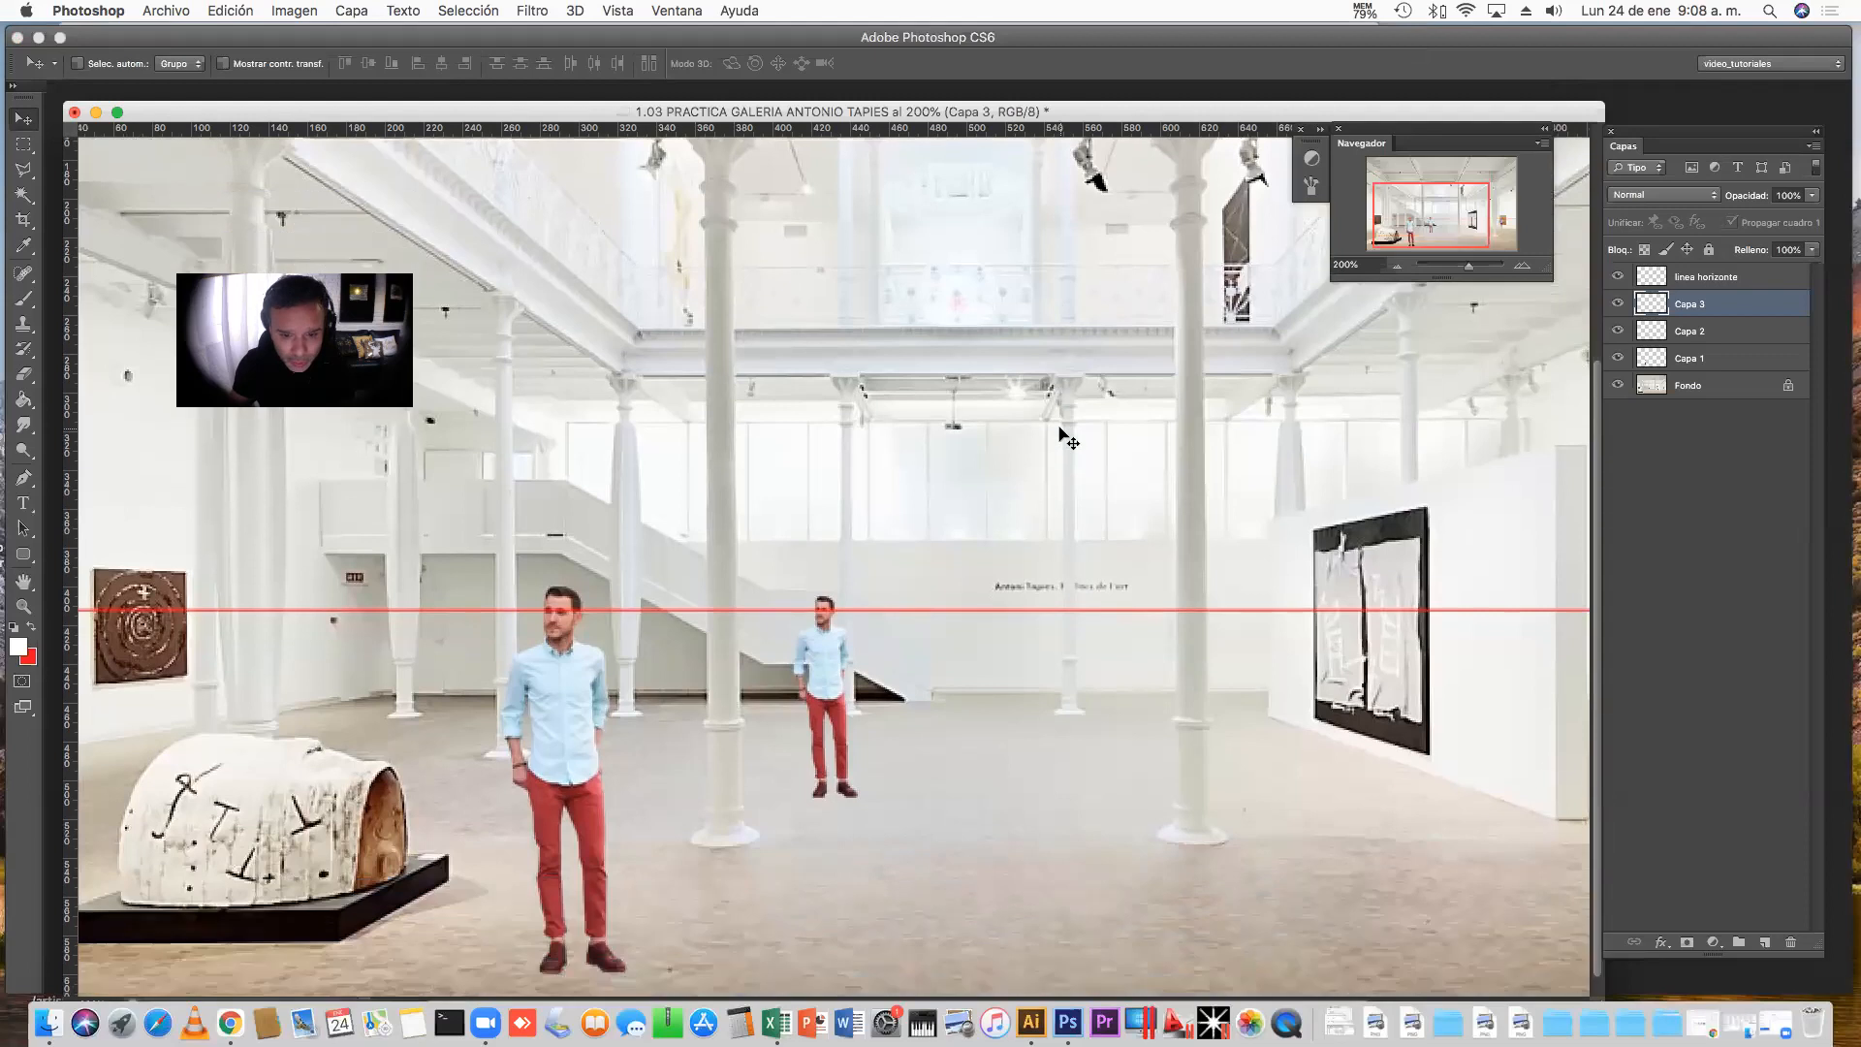
left_click(1397, 266)
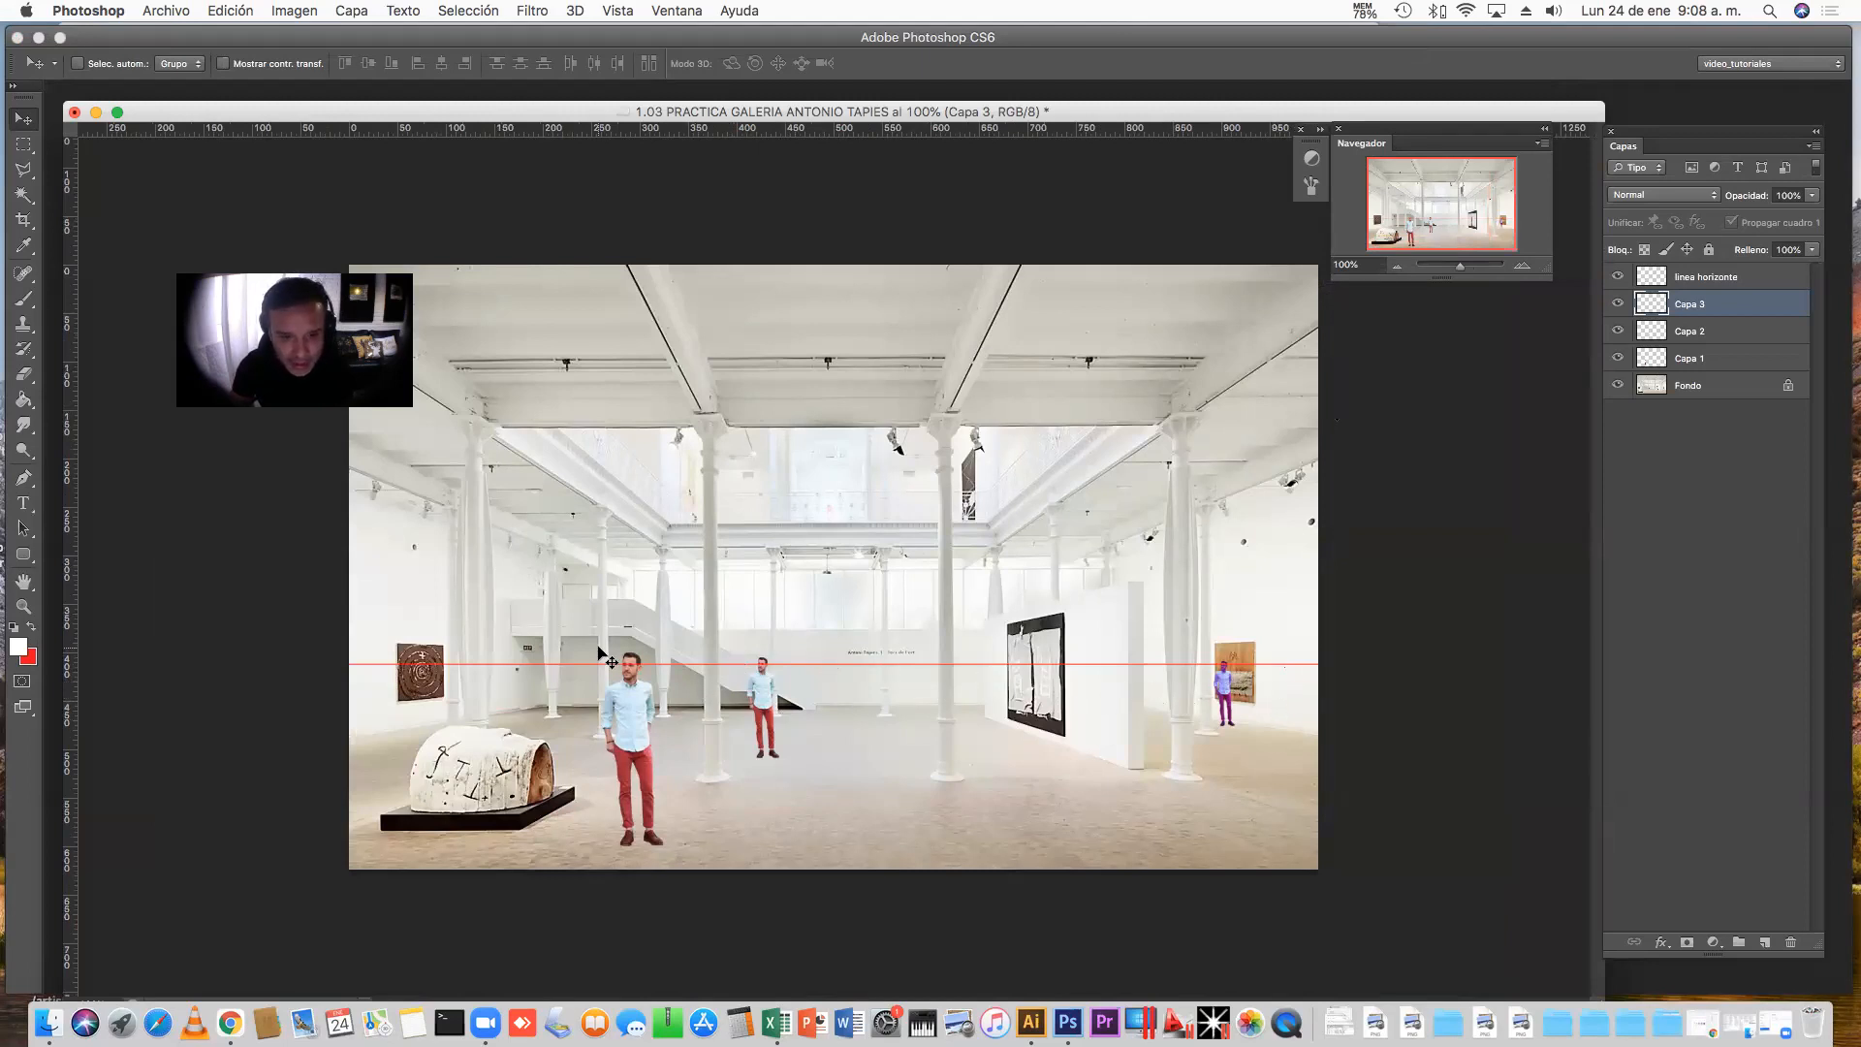
Hide the linea horizonte, Capa 3 and Capa 2 layers, keeping only the foreground man and the background visible
left_click(1618, 278)
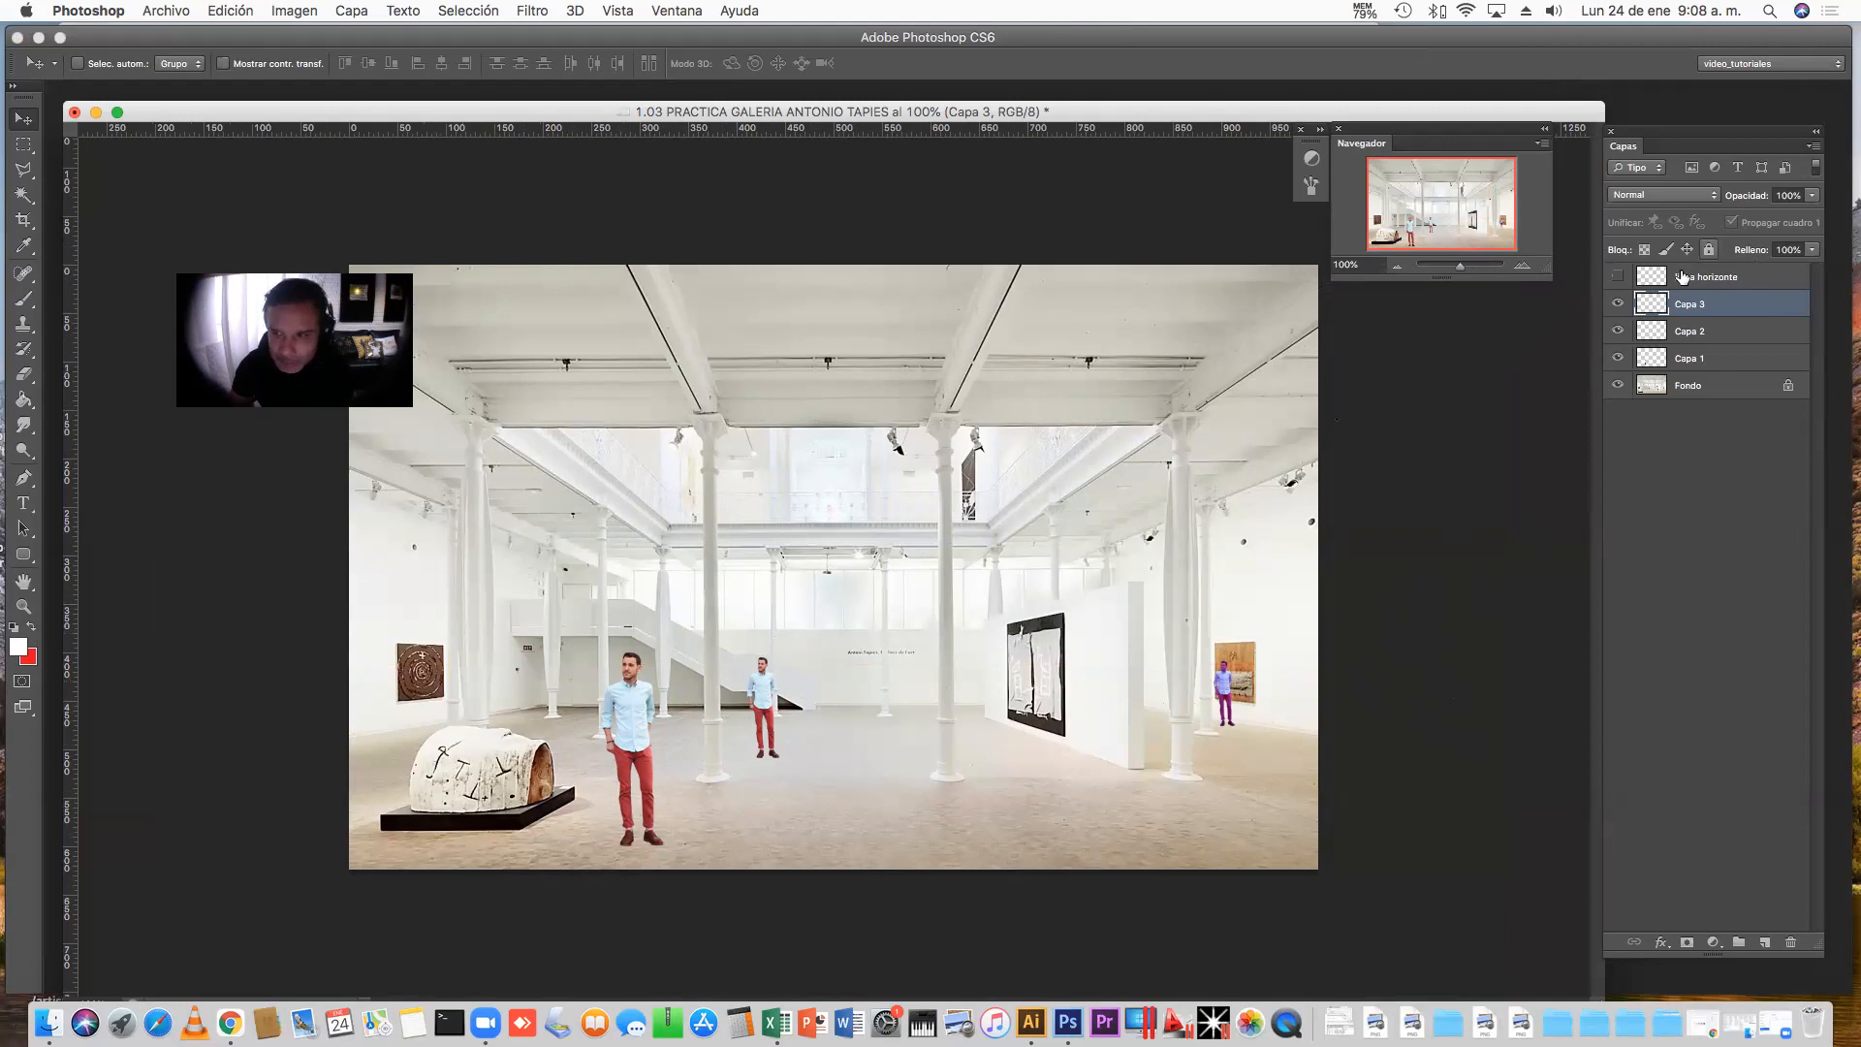
left_click(1617, 303)
left_click(1617, 331)
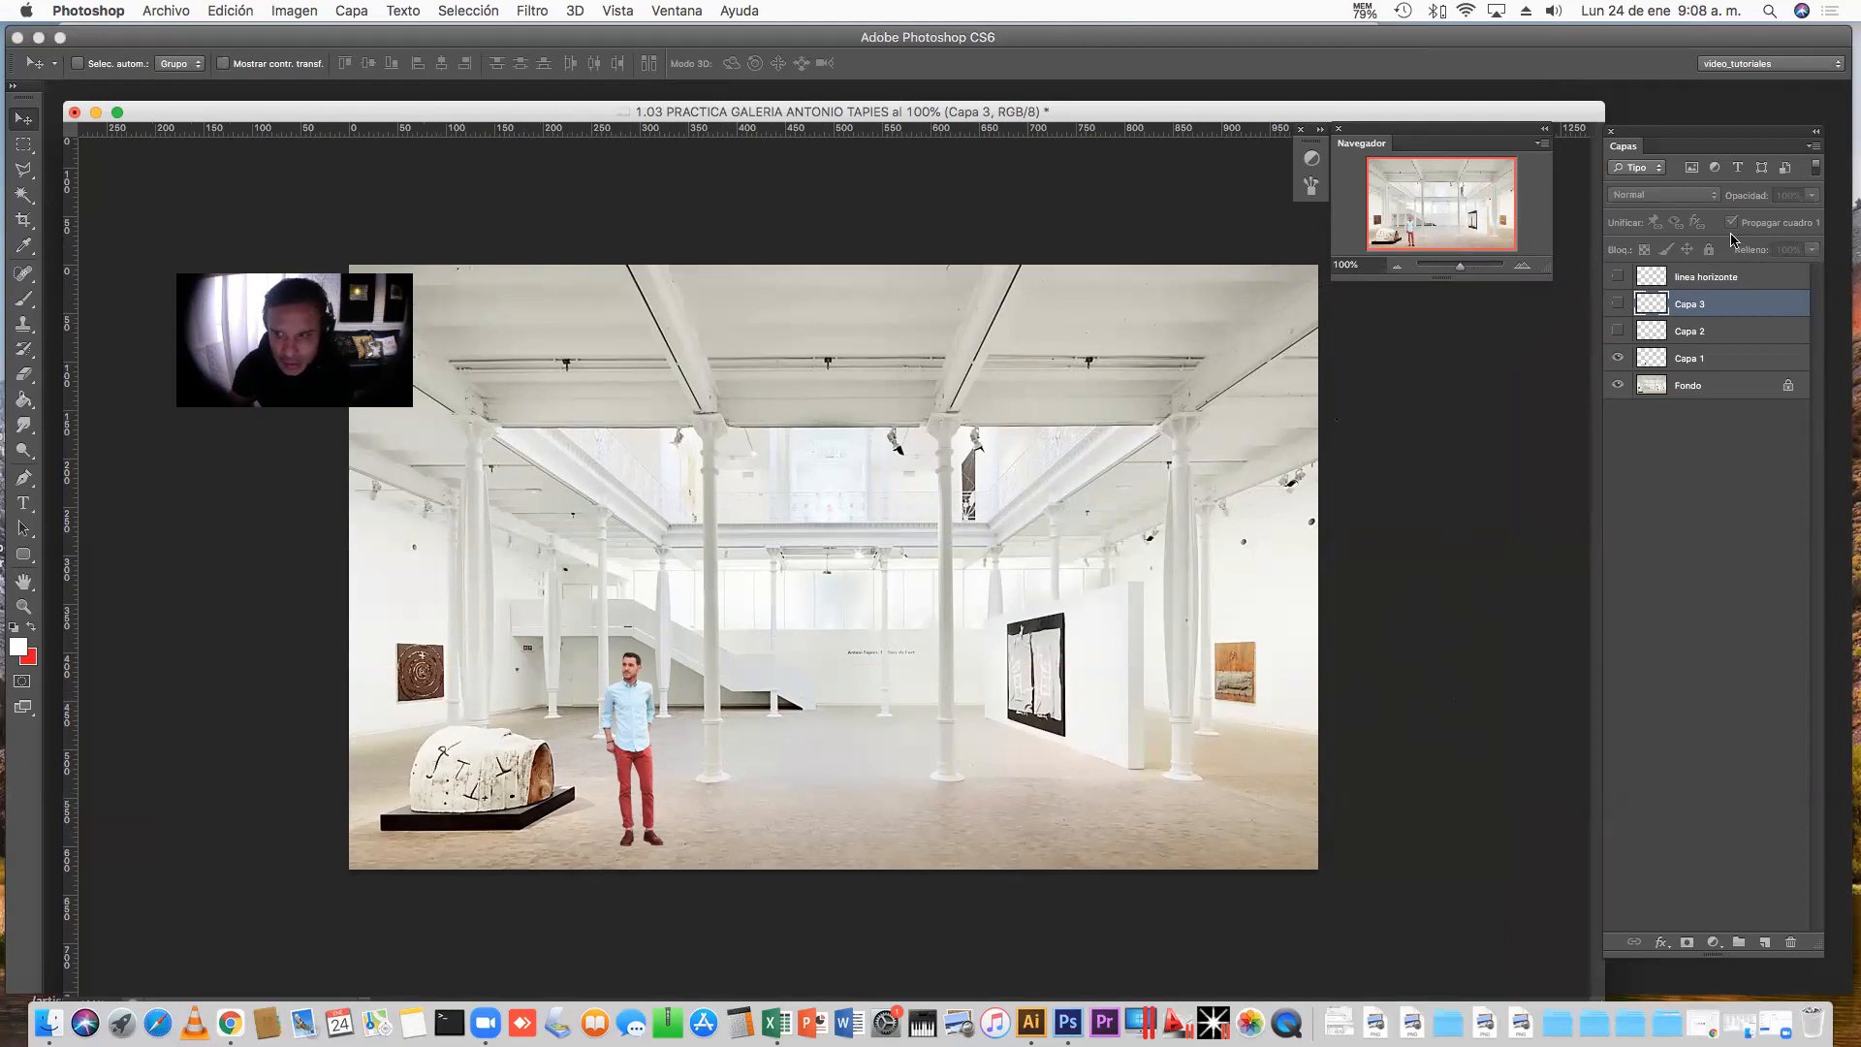
Rename the layer Capa 1 as "persona uno"
left_click(1691, 359)
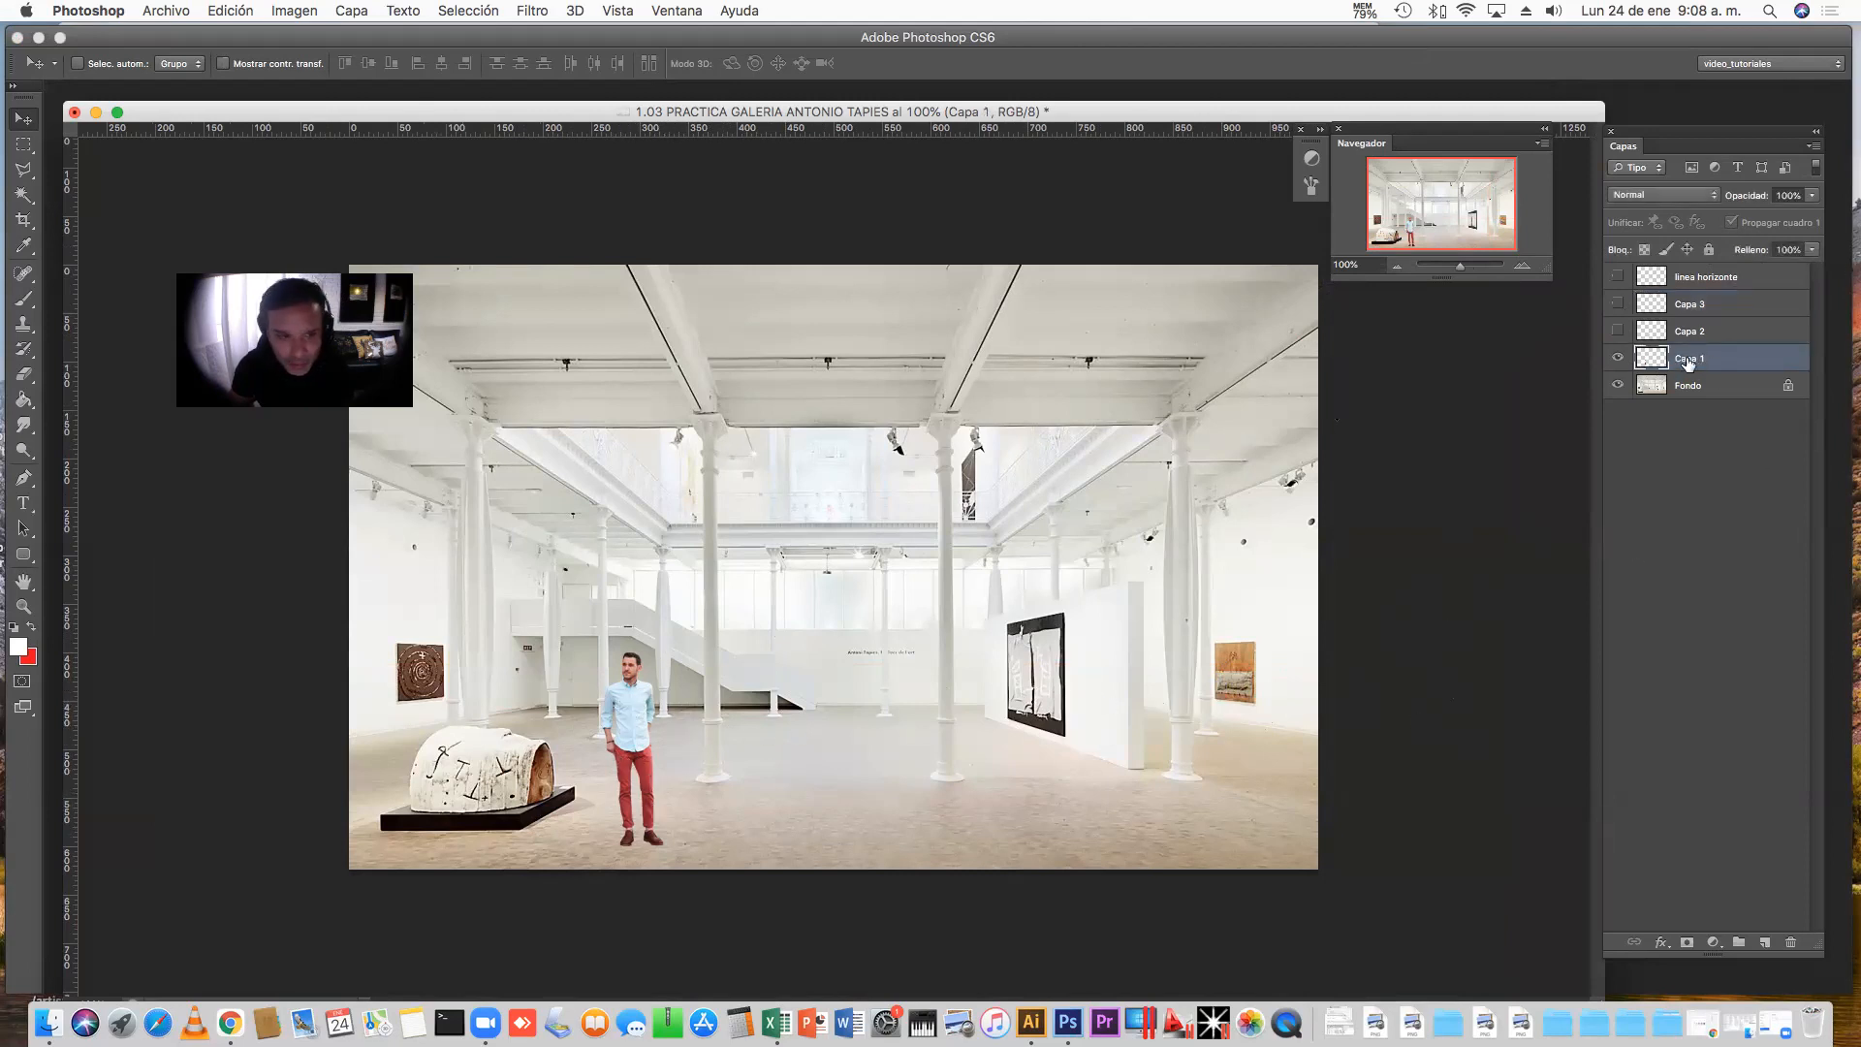
double_click(1688, 360)
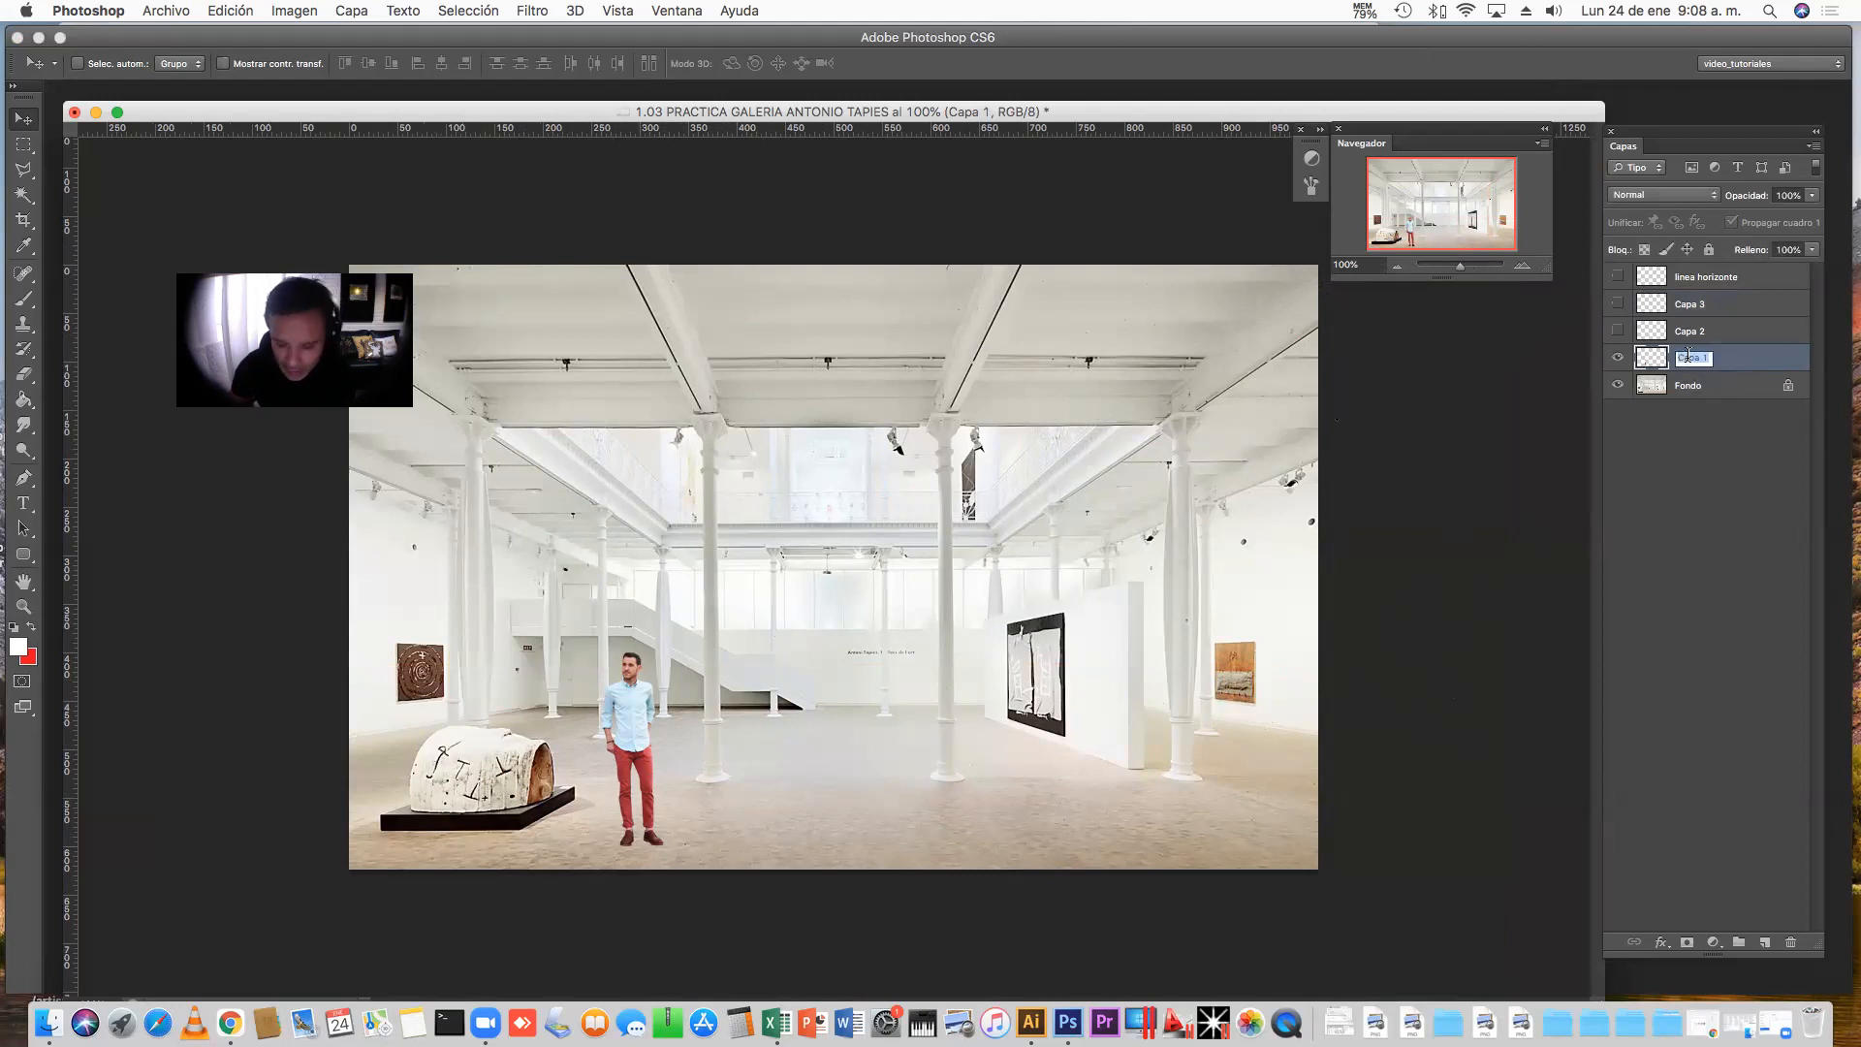
type("c")
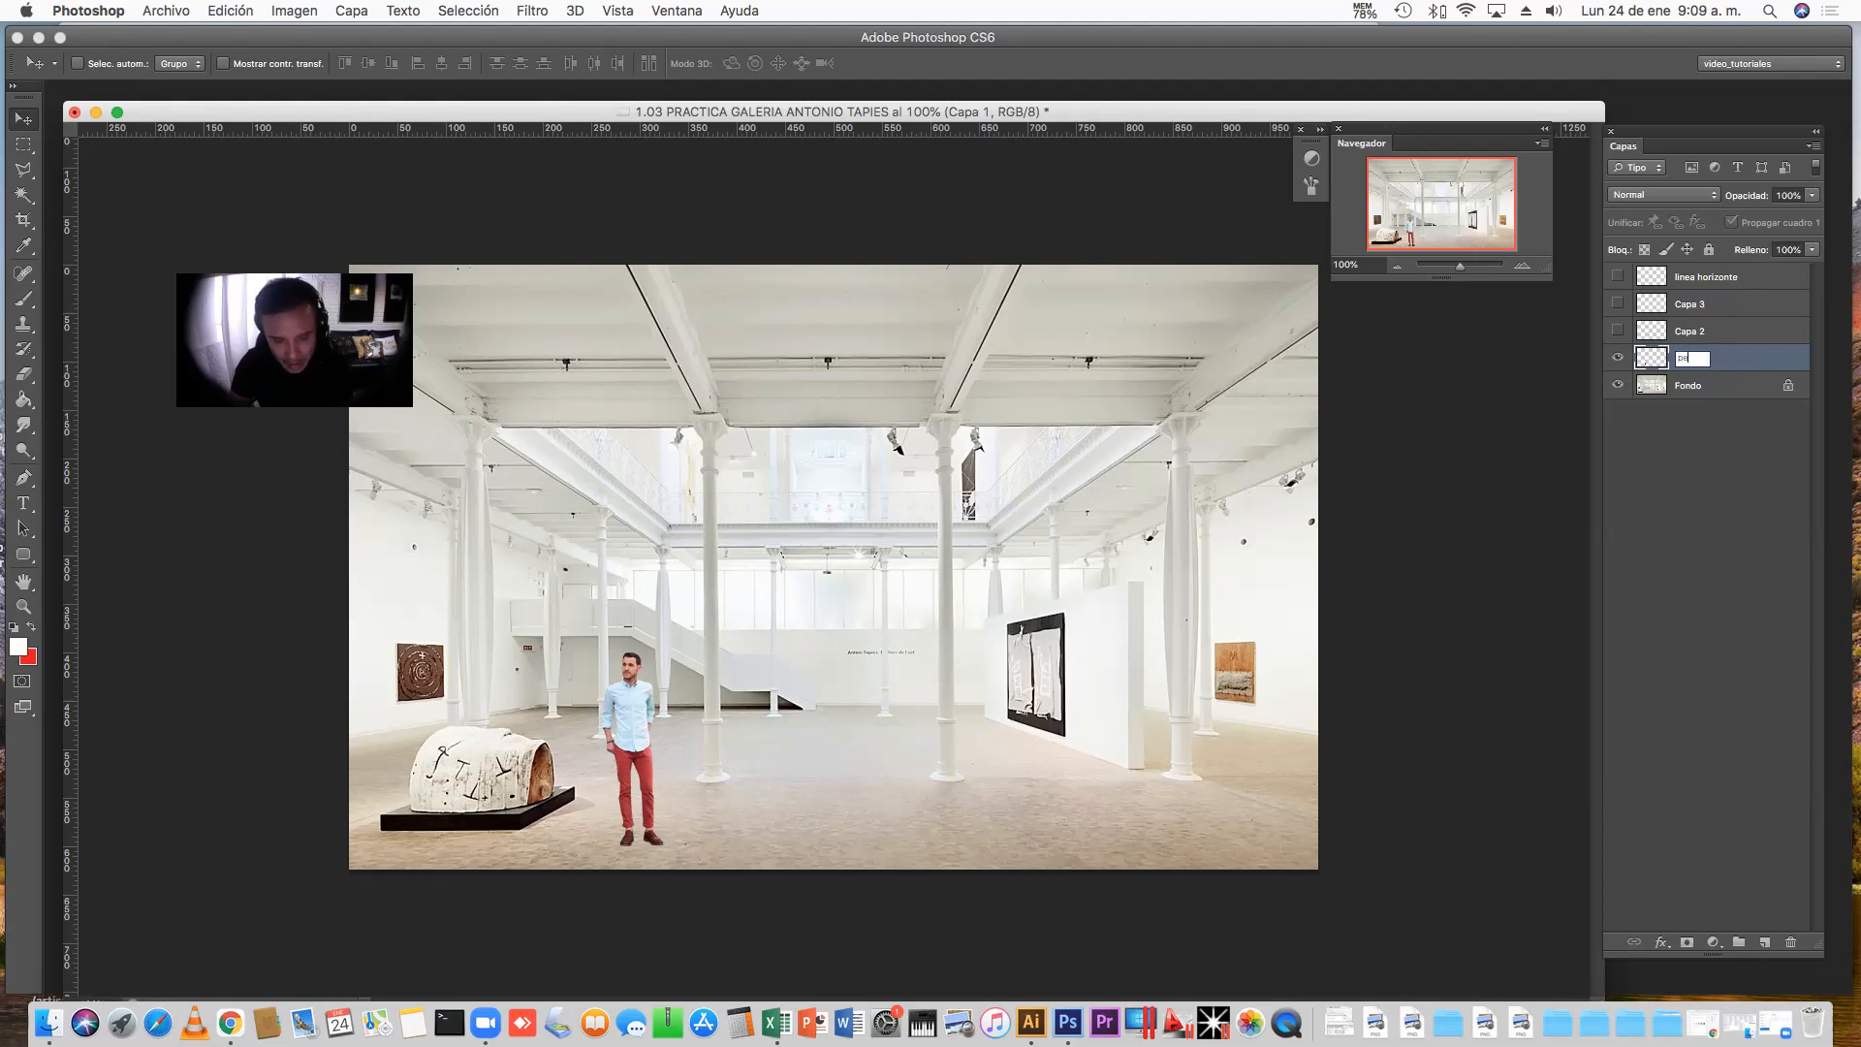
type("ersona")
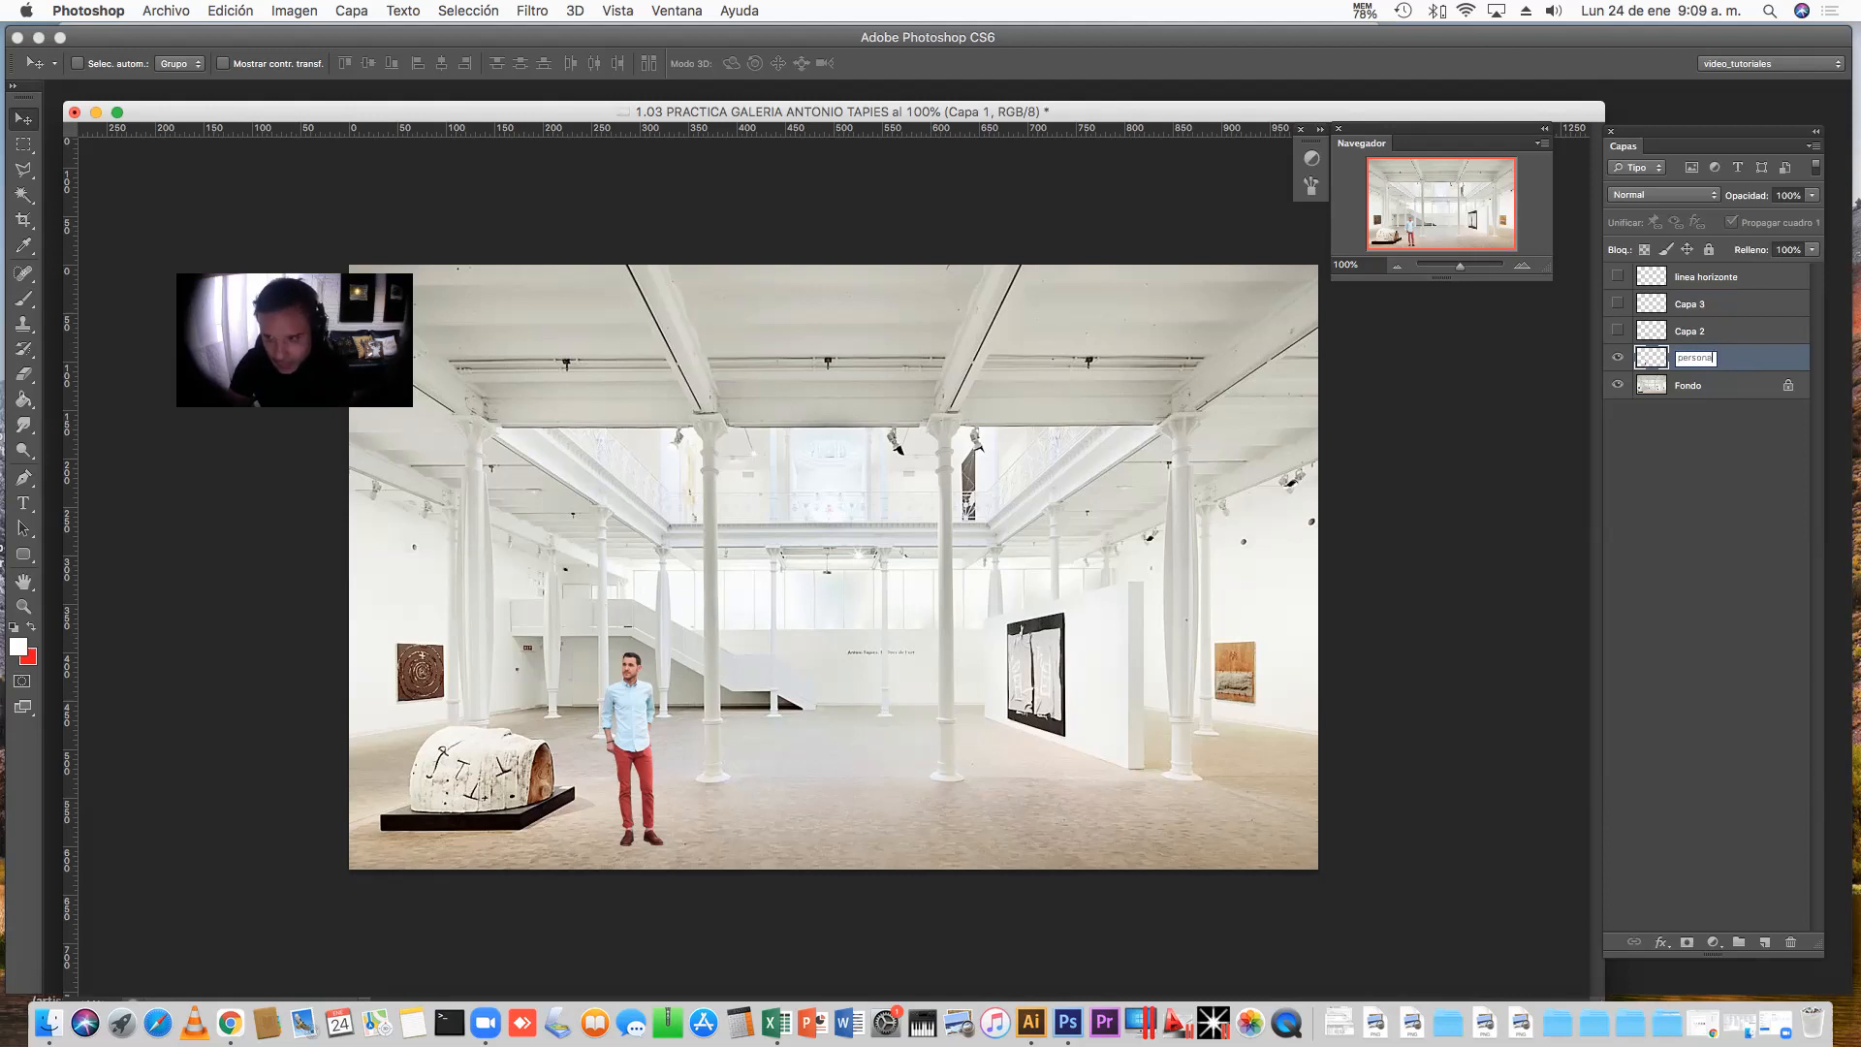
type(" uno")
key("Return")
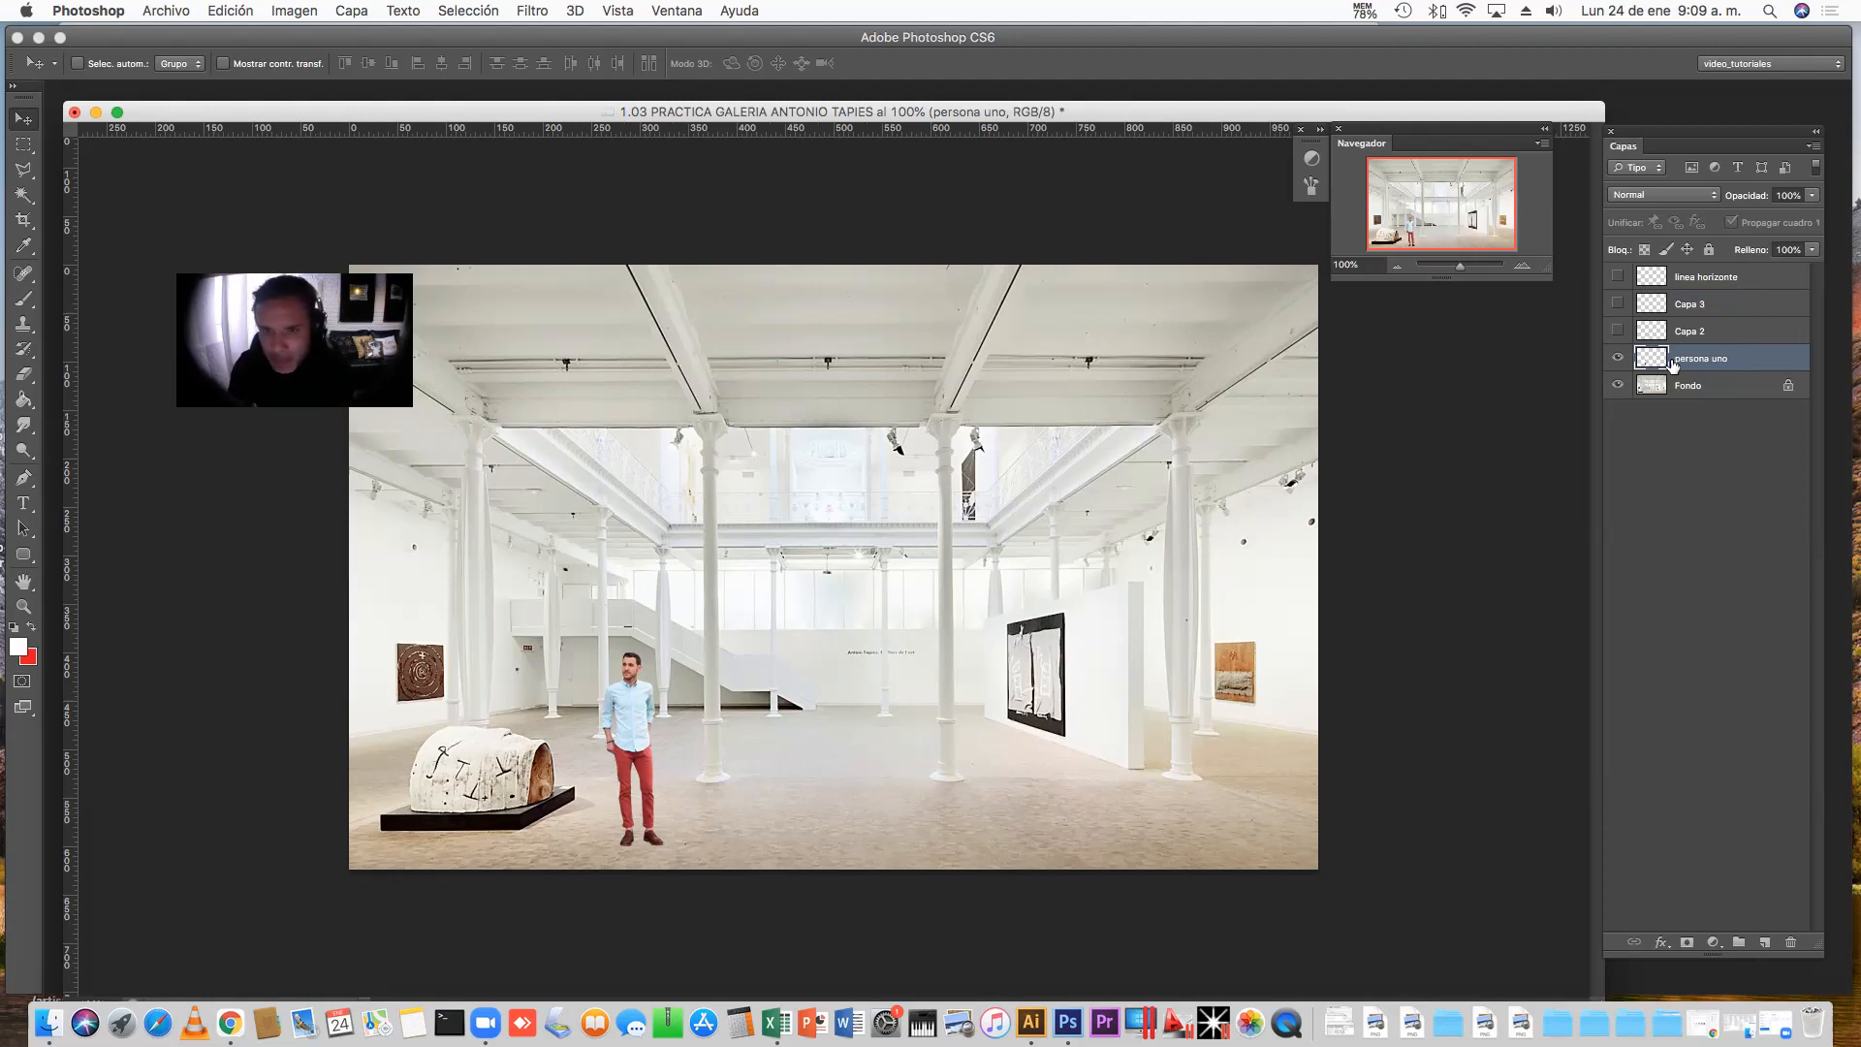
Examine the foreground man and the neighbouring sculpture up close at 300% magnification
left_click(1524, 275)
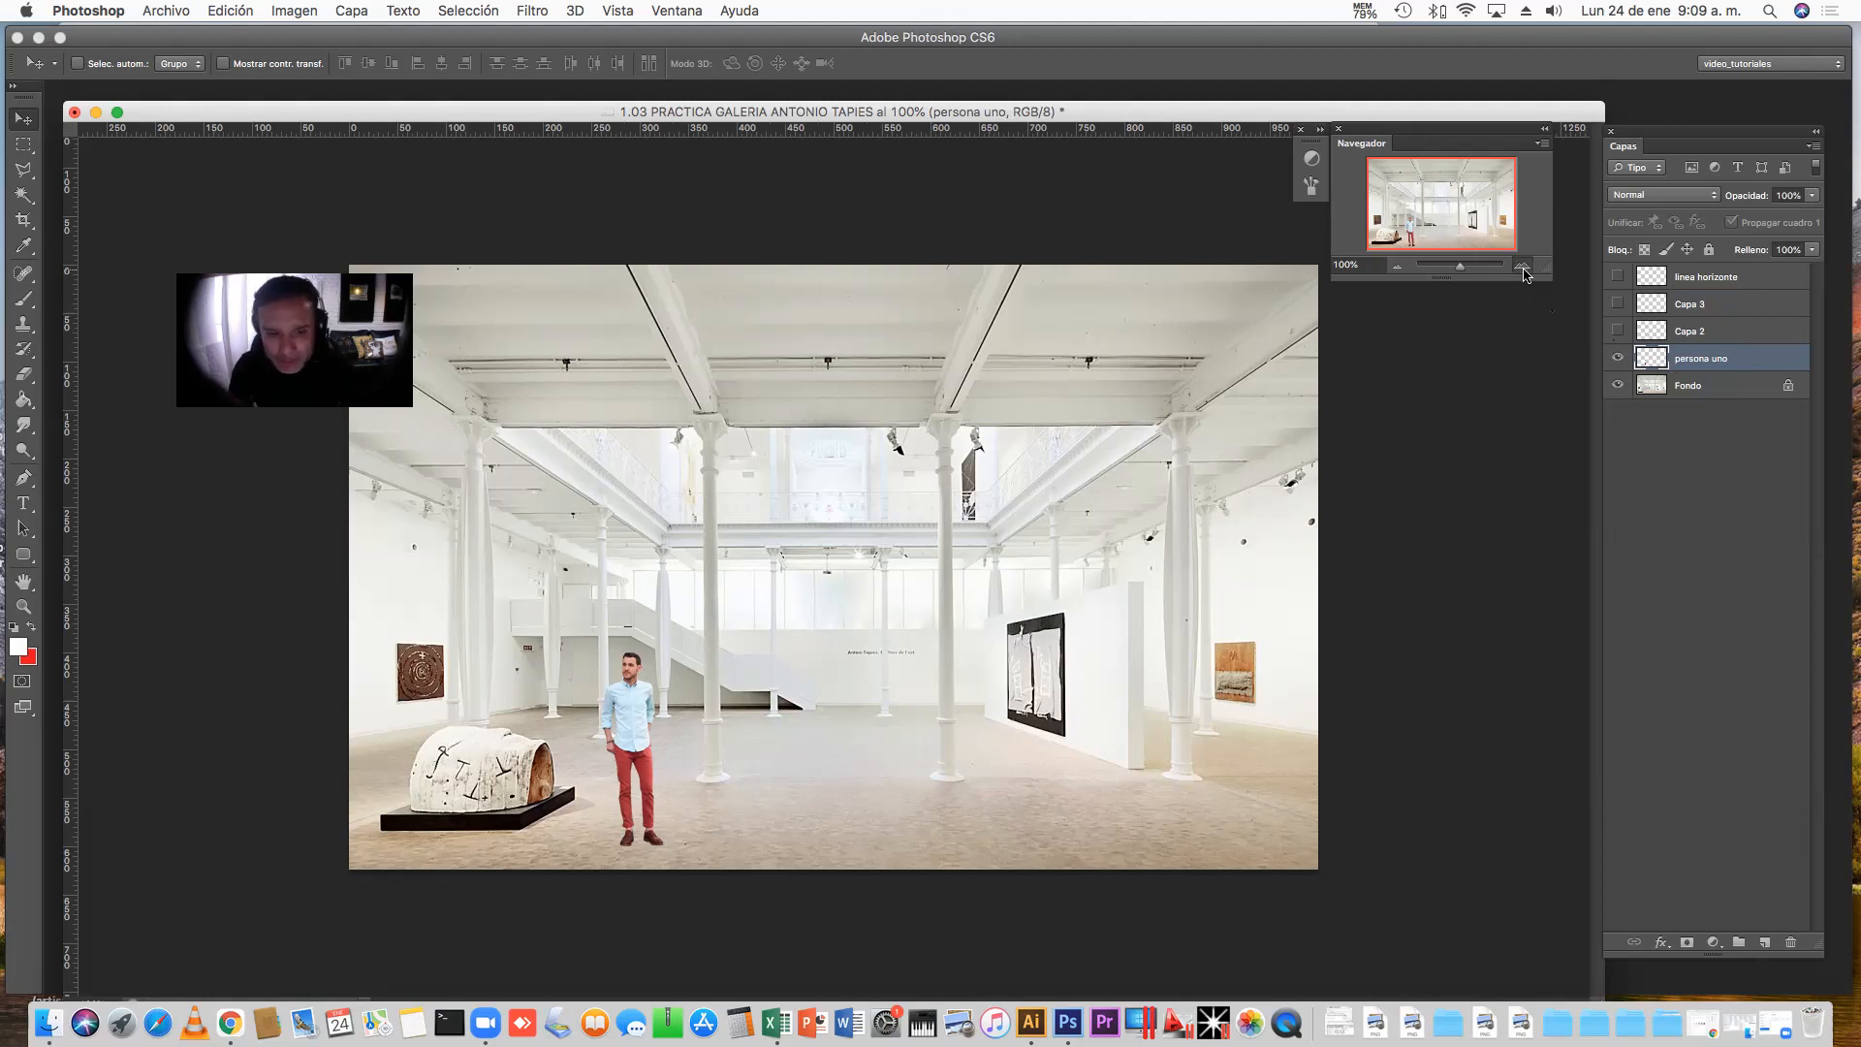
left_click_drag(591, 651, 773, 497)
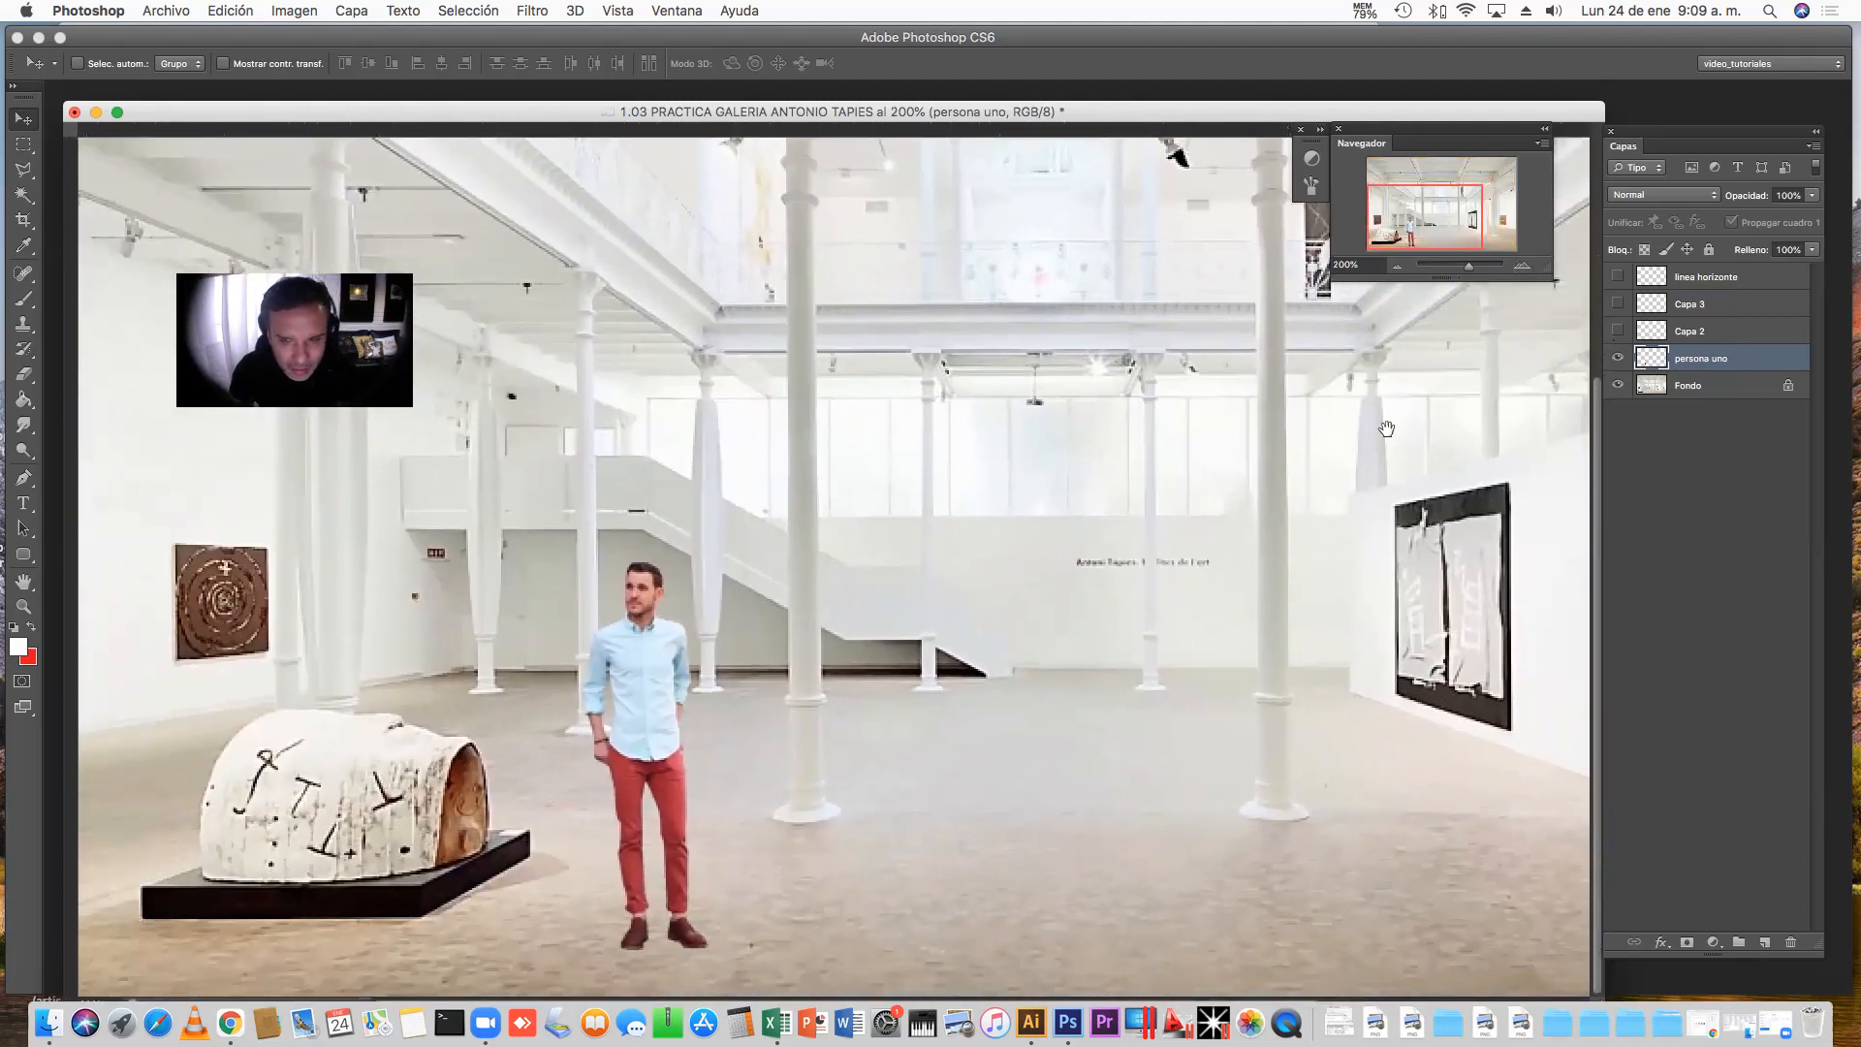
left_click(1521, 265)
left_click_drag(558, 689, 935, 476)
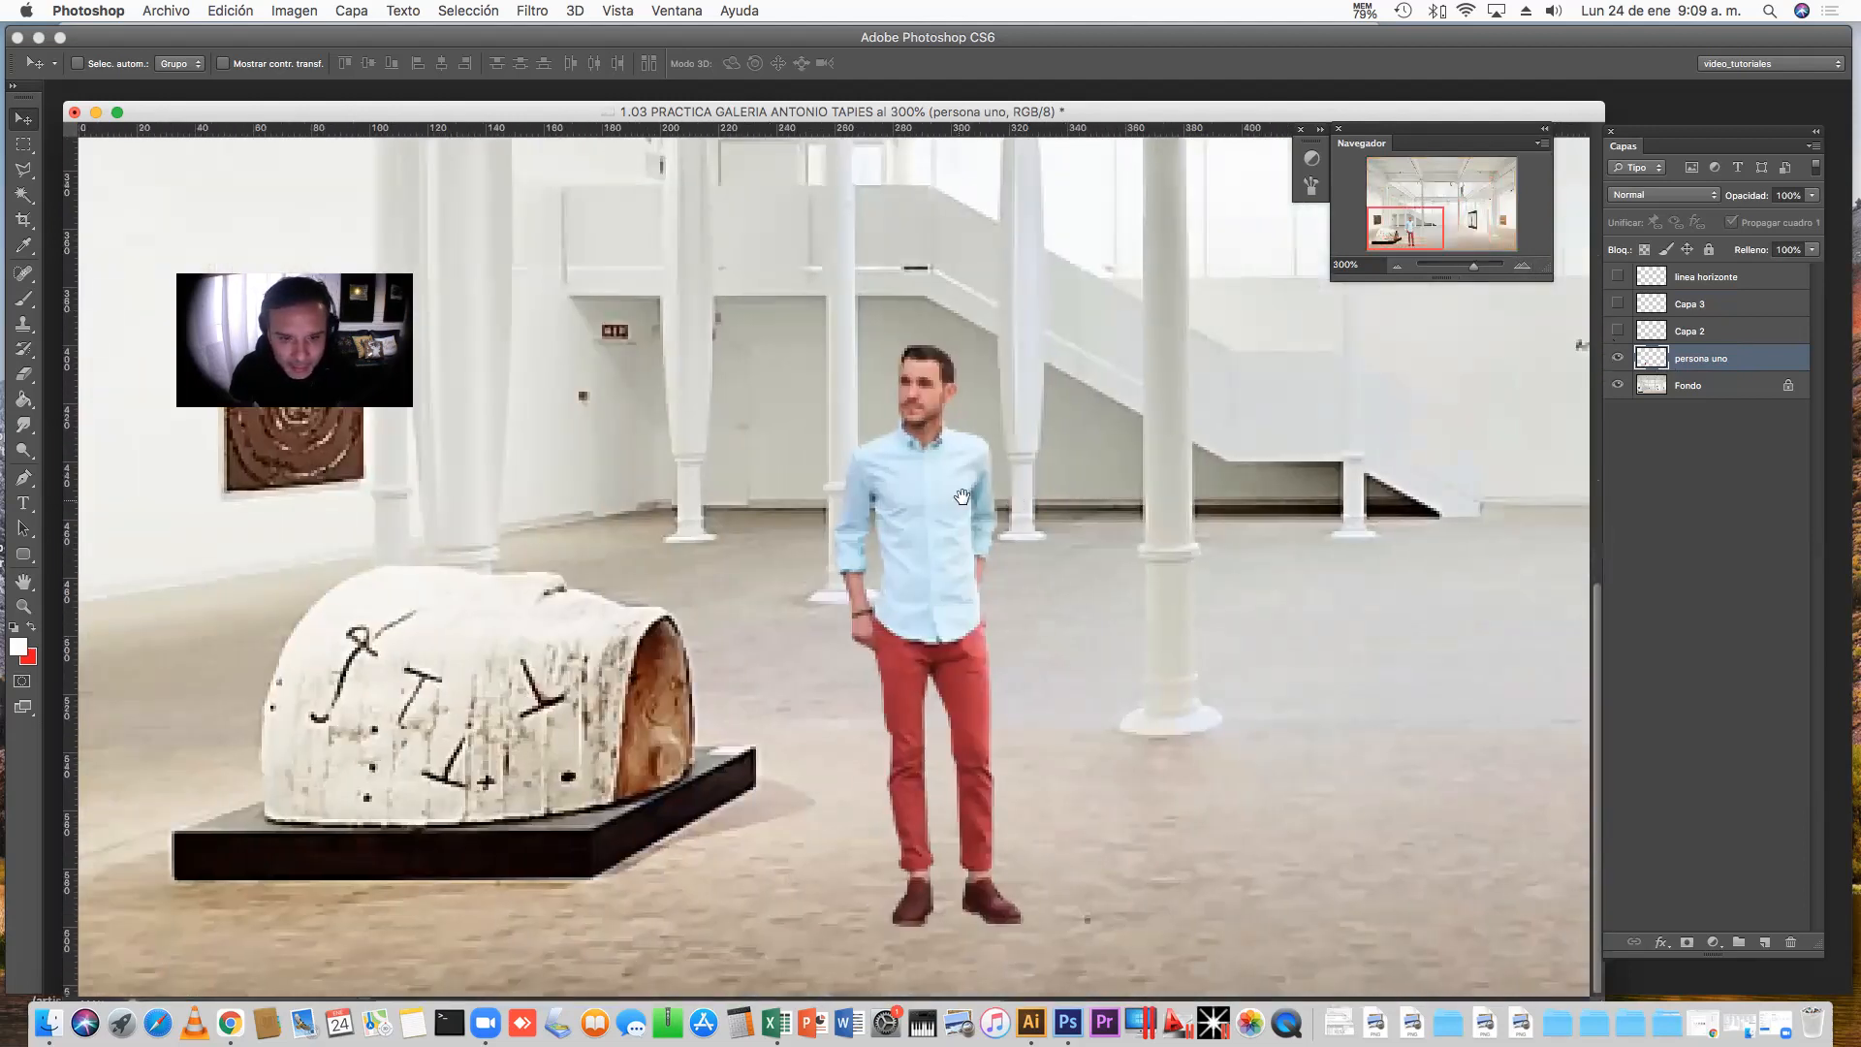
left_click_drag(1095, 463, 1044, 416)
left_click(1521, 265)
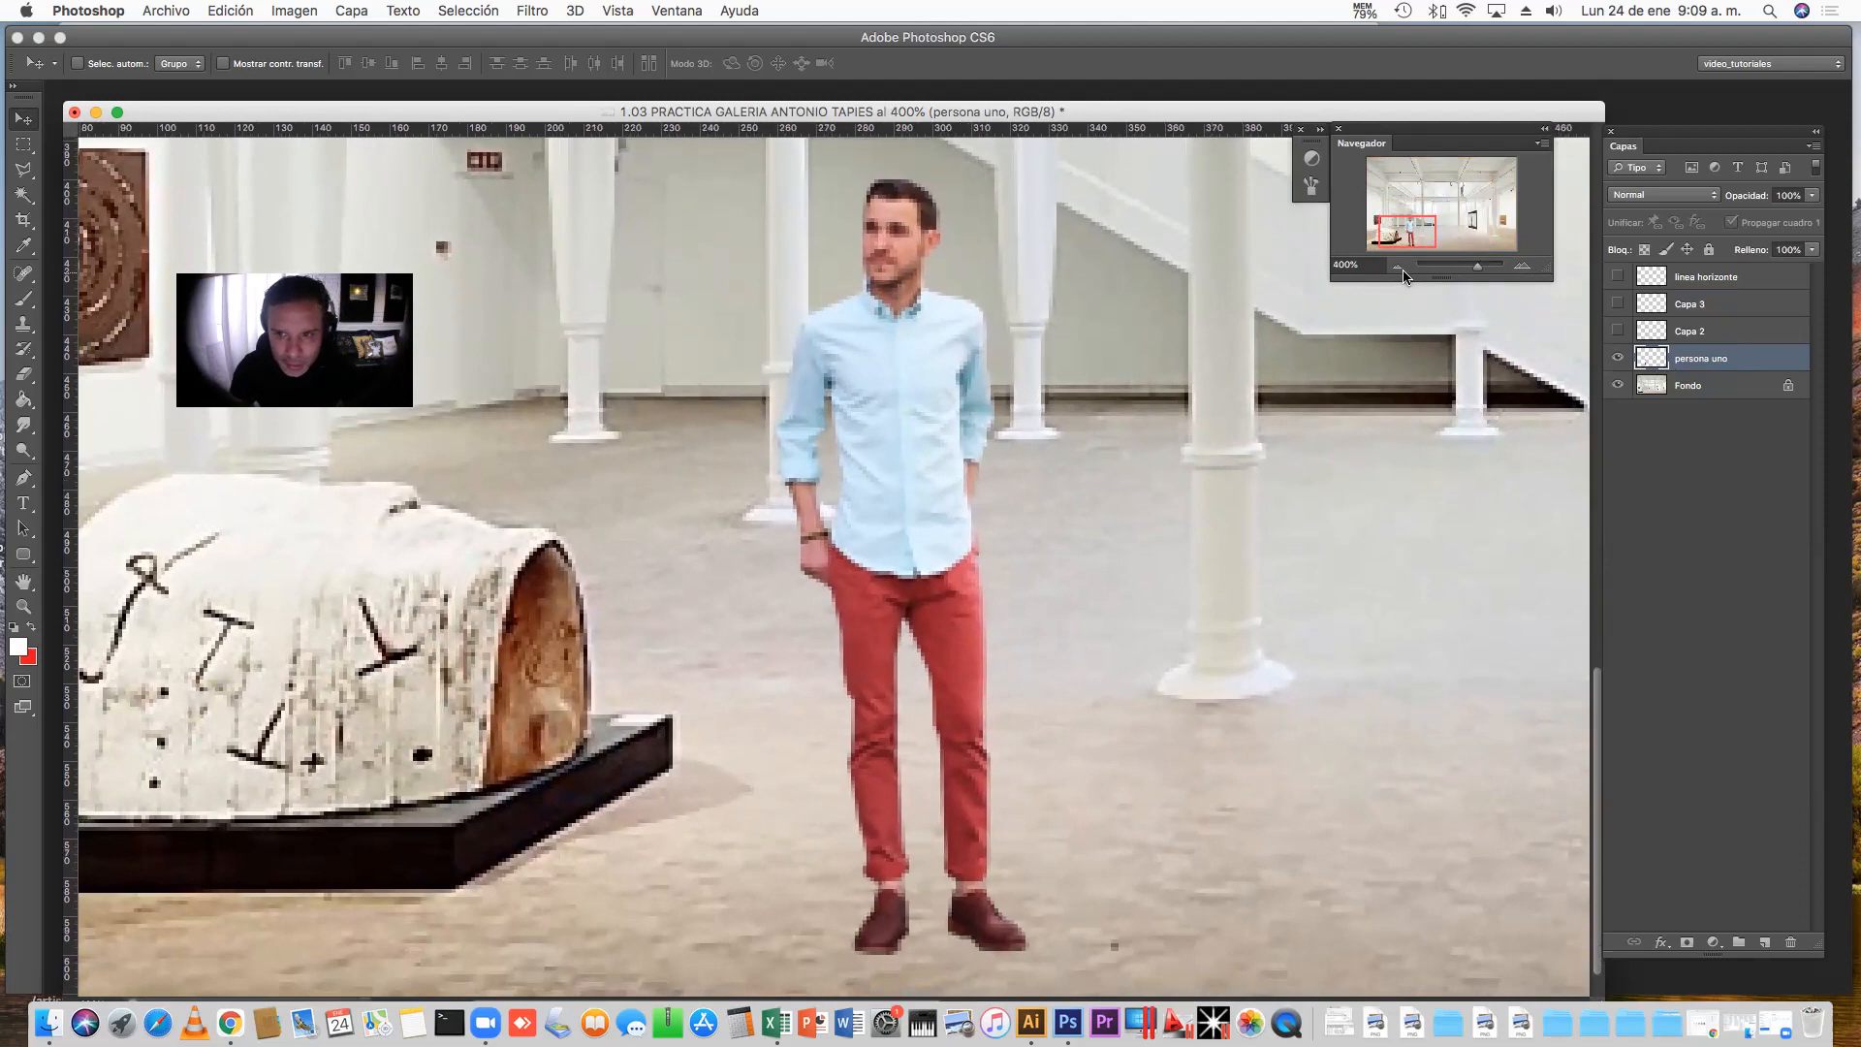
left_click(1400, 271)
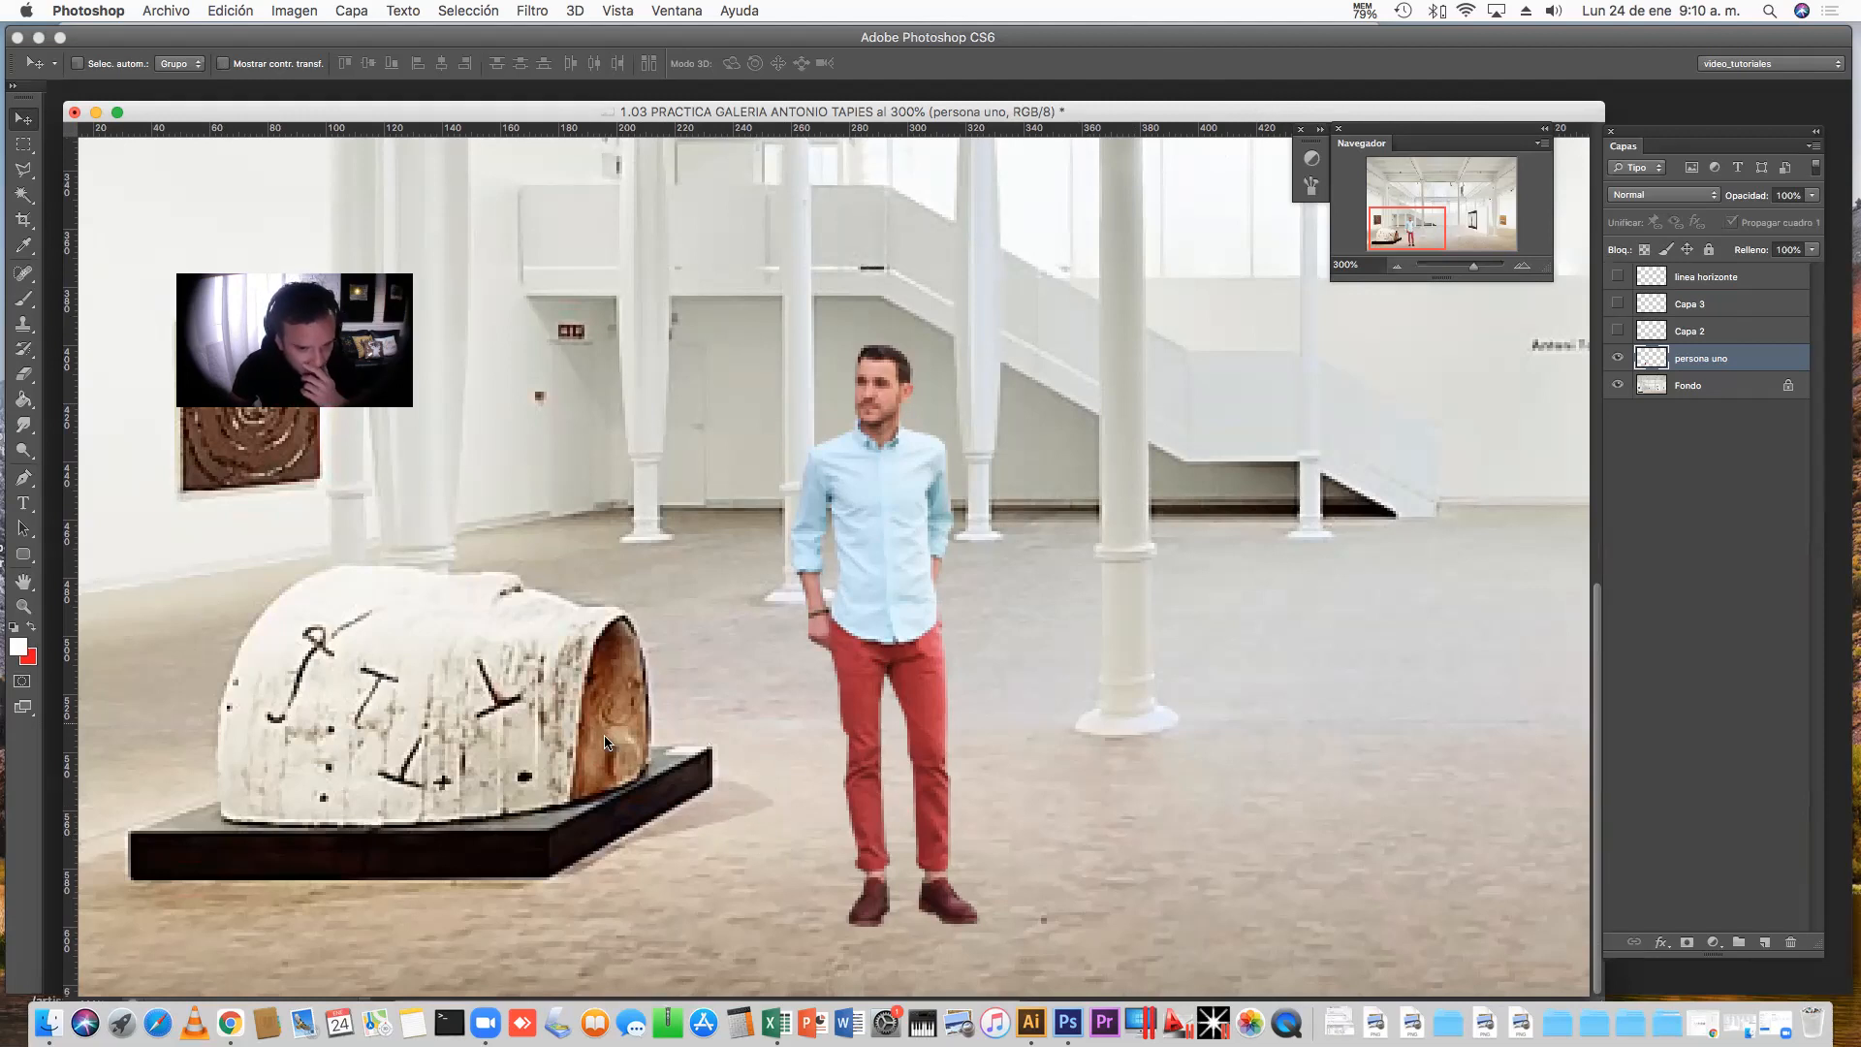
Mark the sculpture's shadow, the light direction and the shadows under the column bases with red annotation strokes
mouse_move(673, 788)
left_mouse_down()
mouse_move(655, 835)
mouse_move(782, 798)
mouse_move(766, 785)
left_mouse_up()
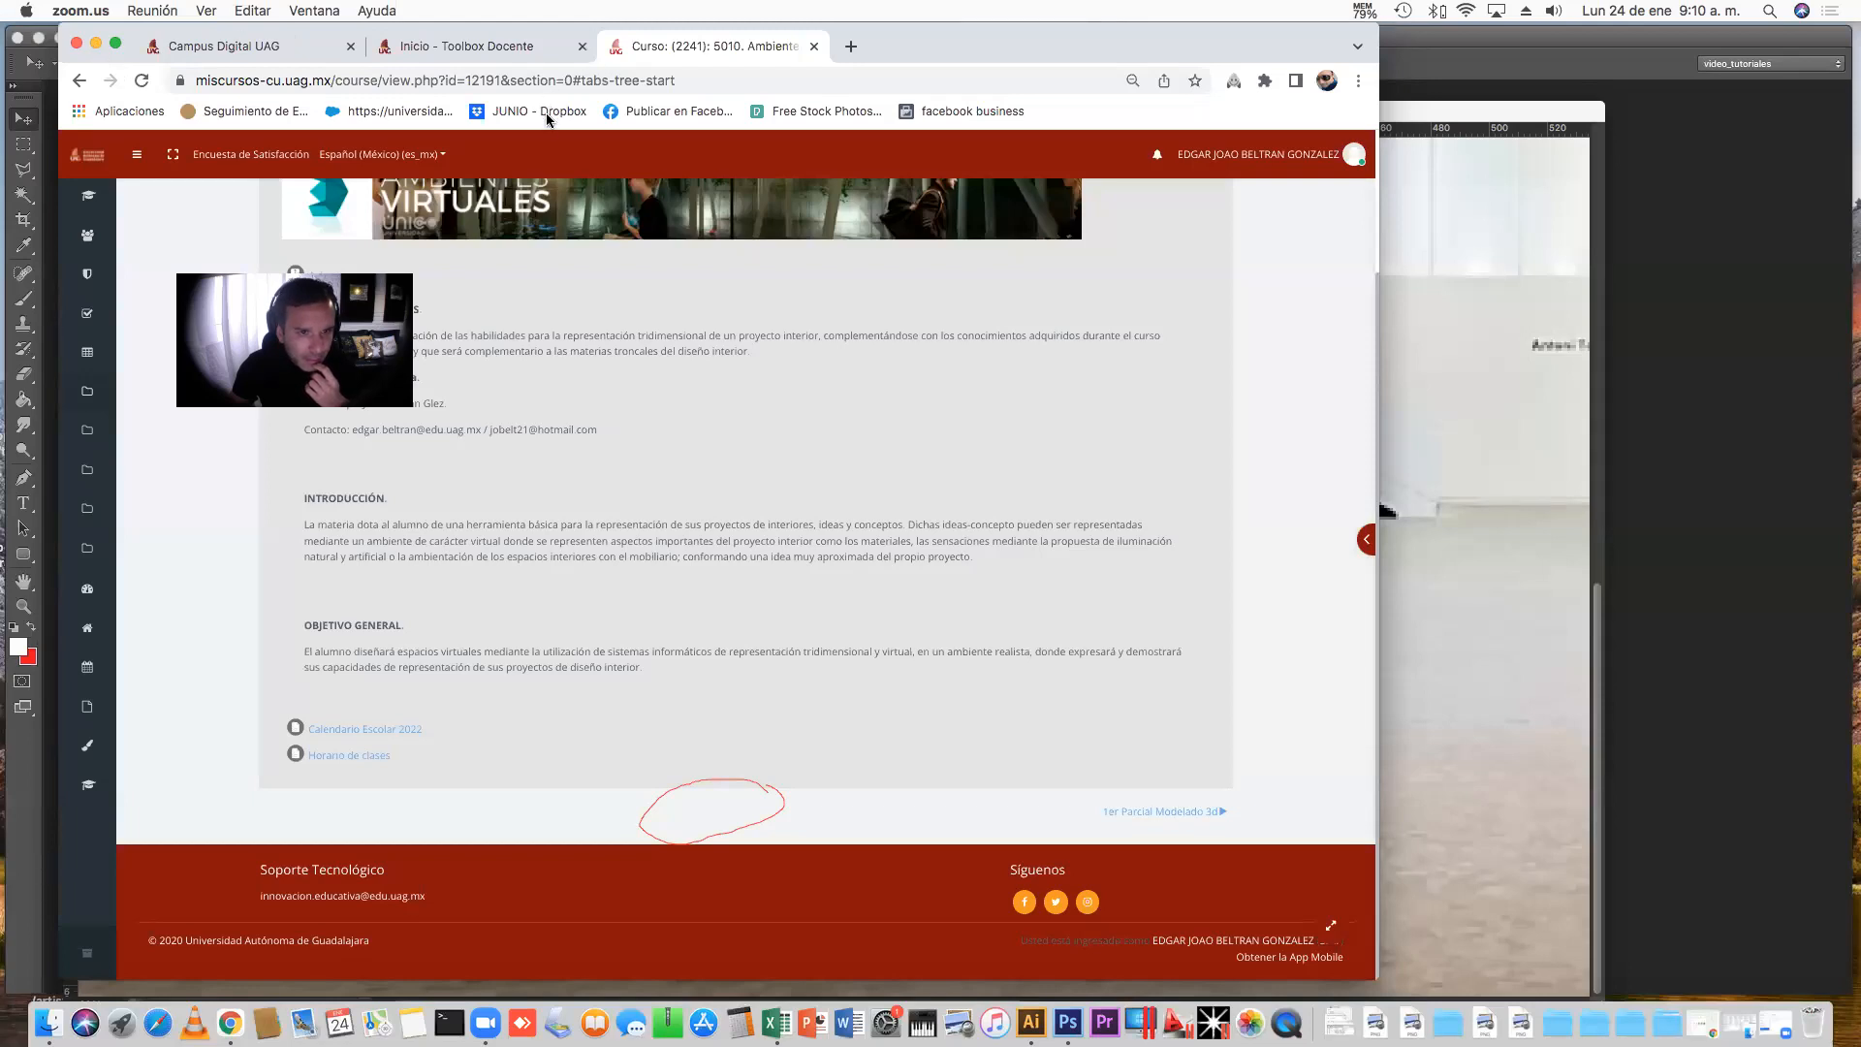
left_click(95, 42)
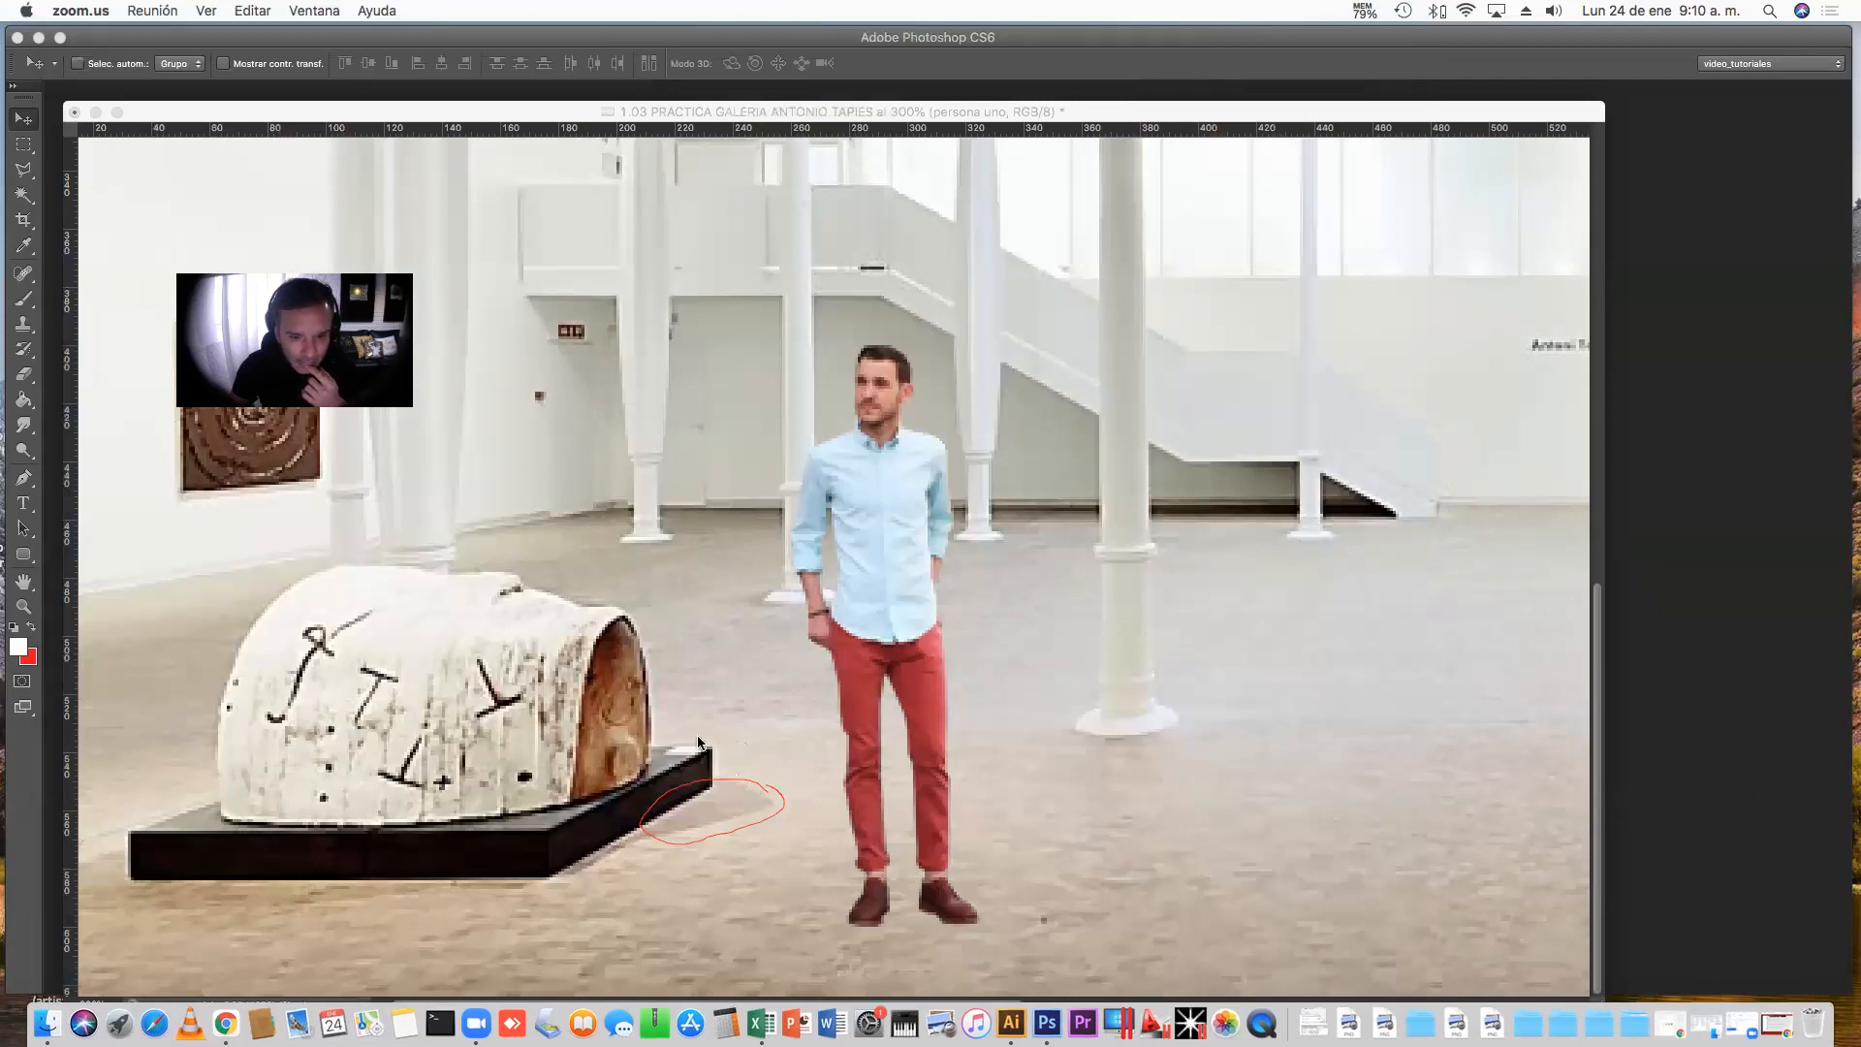
mouse_move(745, 777)
left_mouse_down()
mouse_move(642, 772)
mouse_move(692, 827)
mouse_move(772, 790)
left_mouse_up()
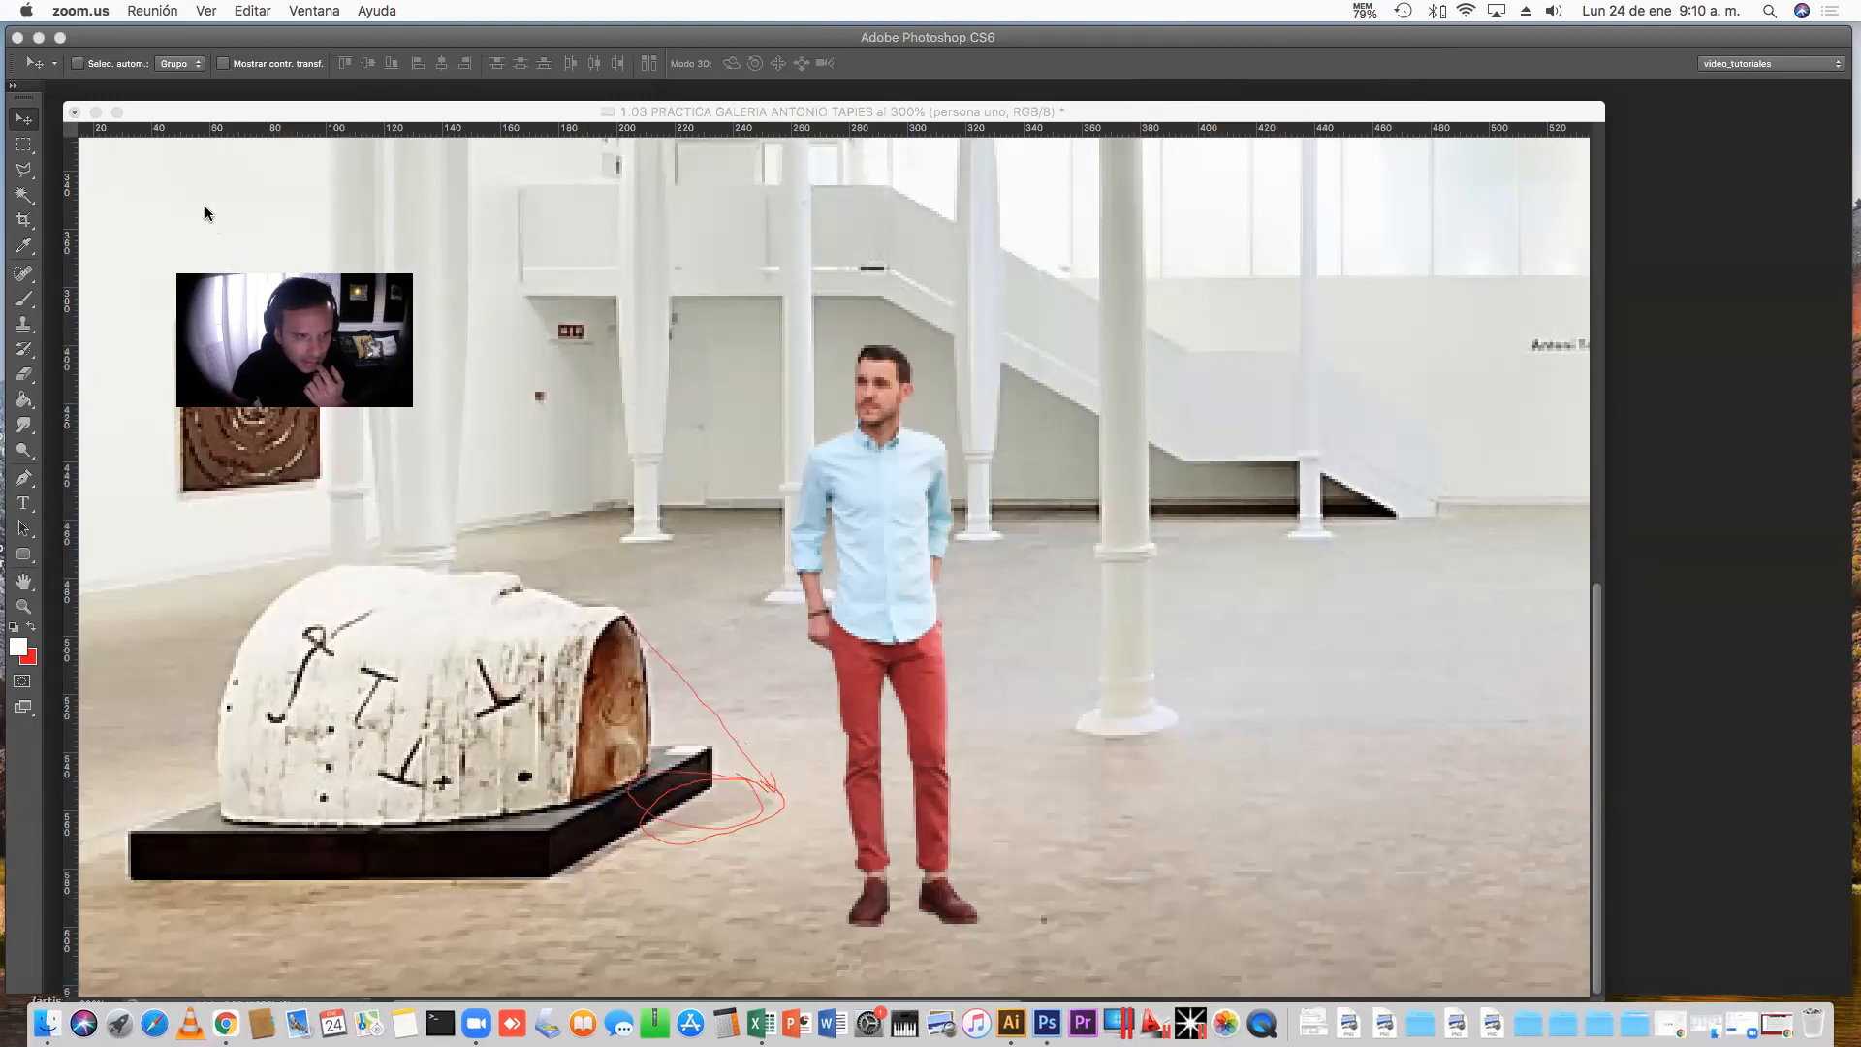
mouse_move(190, 184)
left_mouse_down()
mouse_move(206, 176)
mouse_move(247, 217)
left_mouse_up()
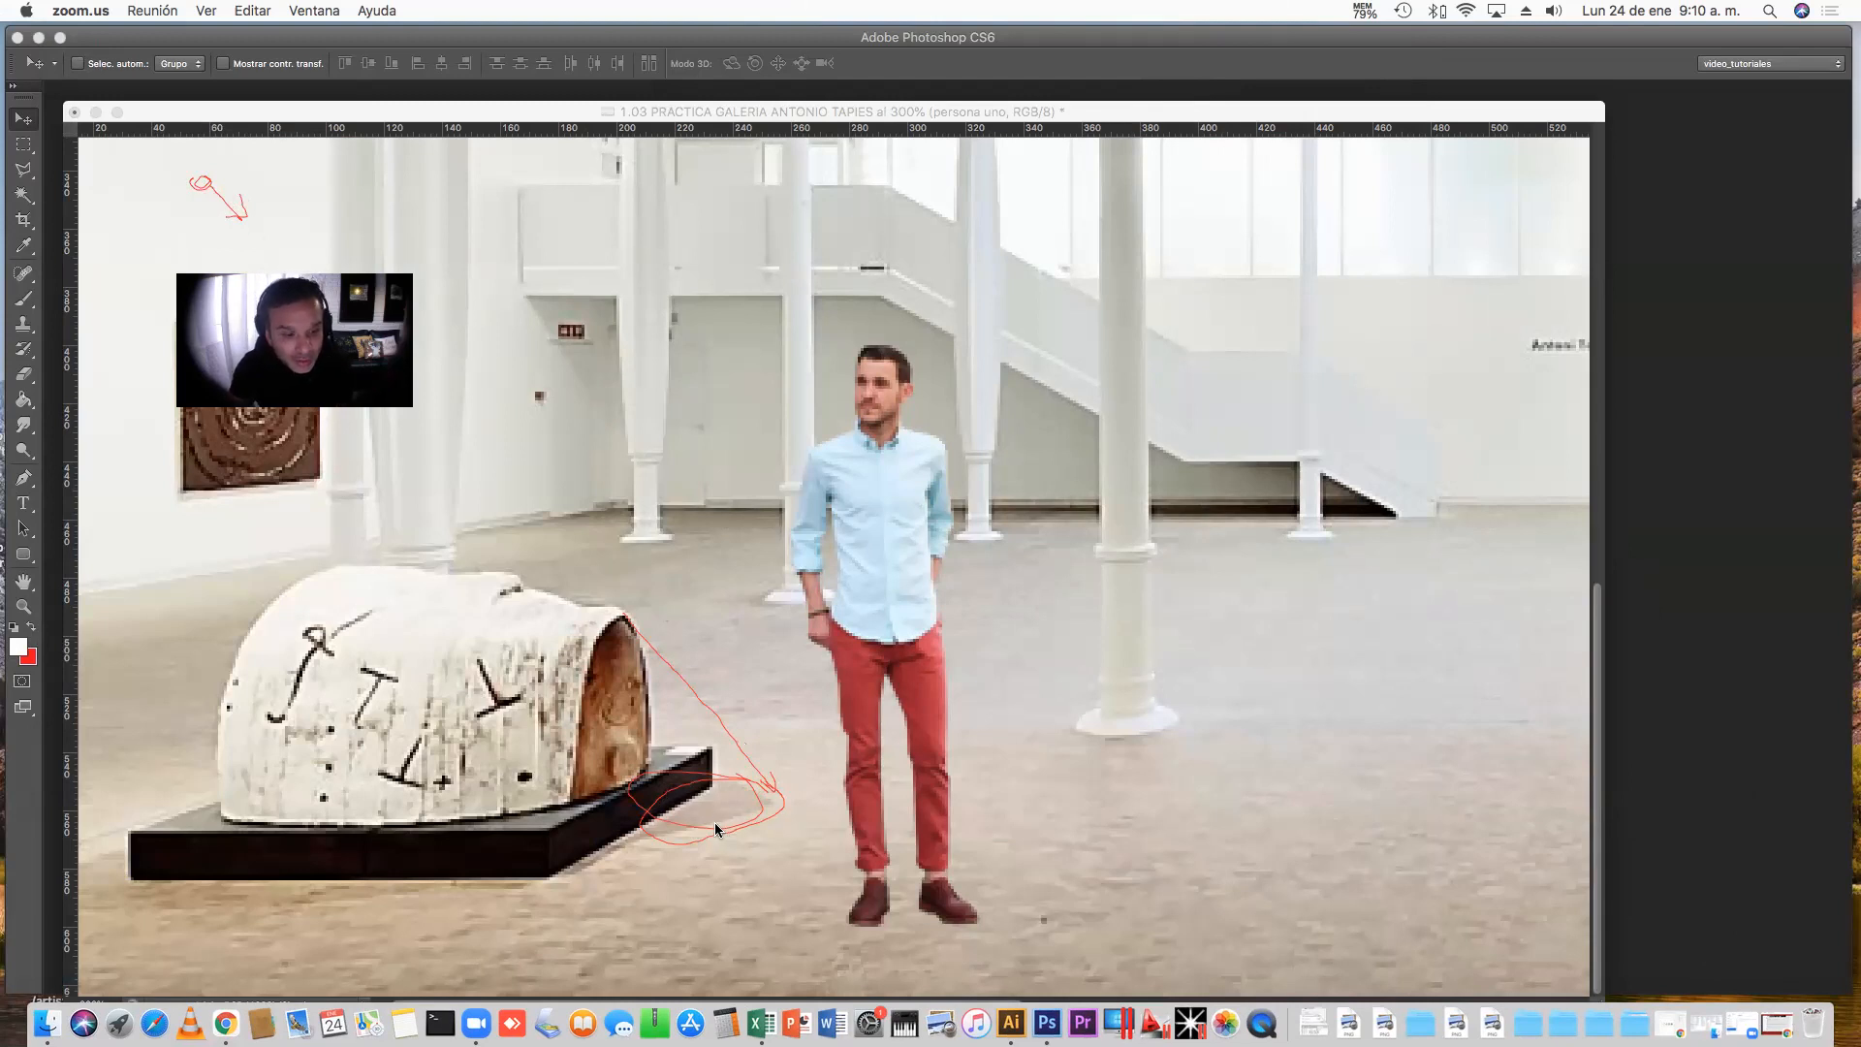
left_click_drag(577, 812, 511, 813)
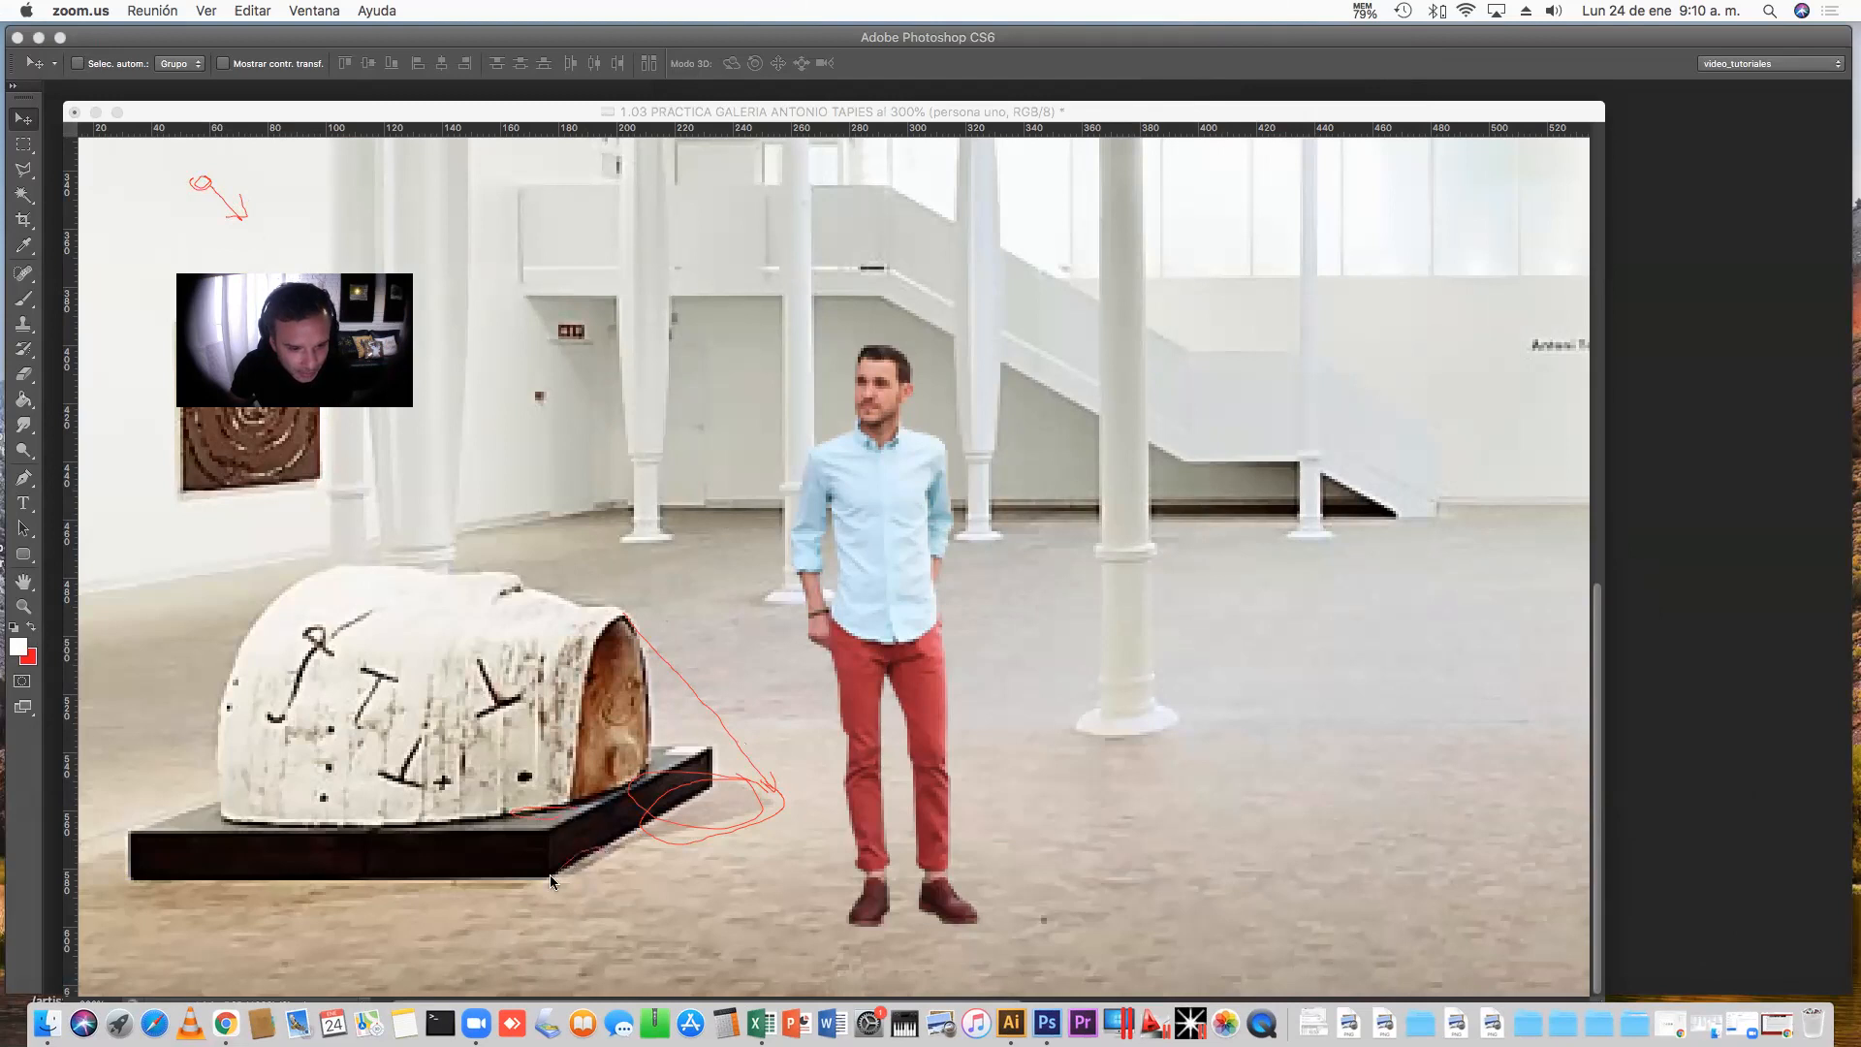
mouse_move(601, 851)
left_mouse_down()
mouse_move(553, 875)
mouse_move(495, 868)
mouse_move(547, 882)
mouse_move(420, 881)
left_mouse_up()
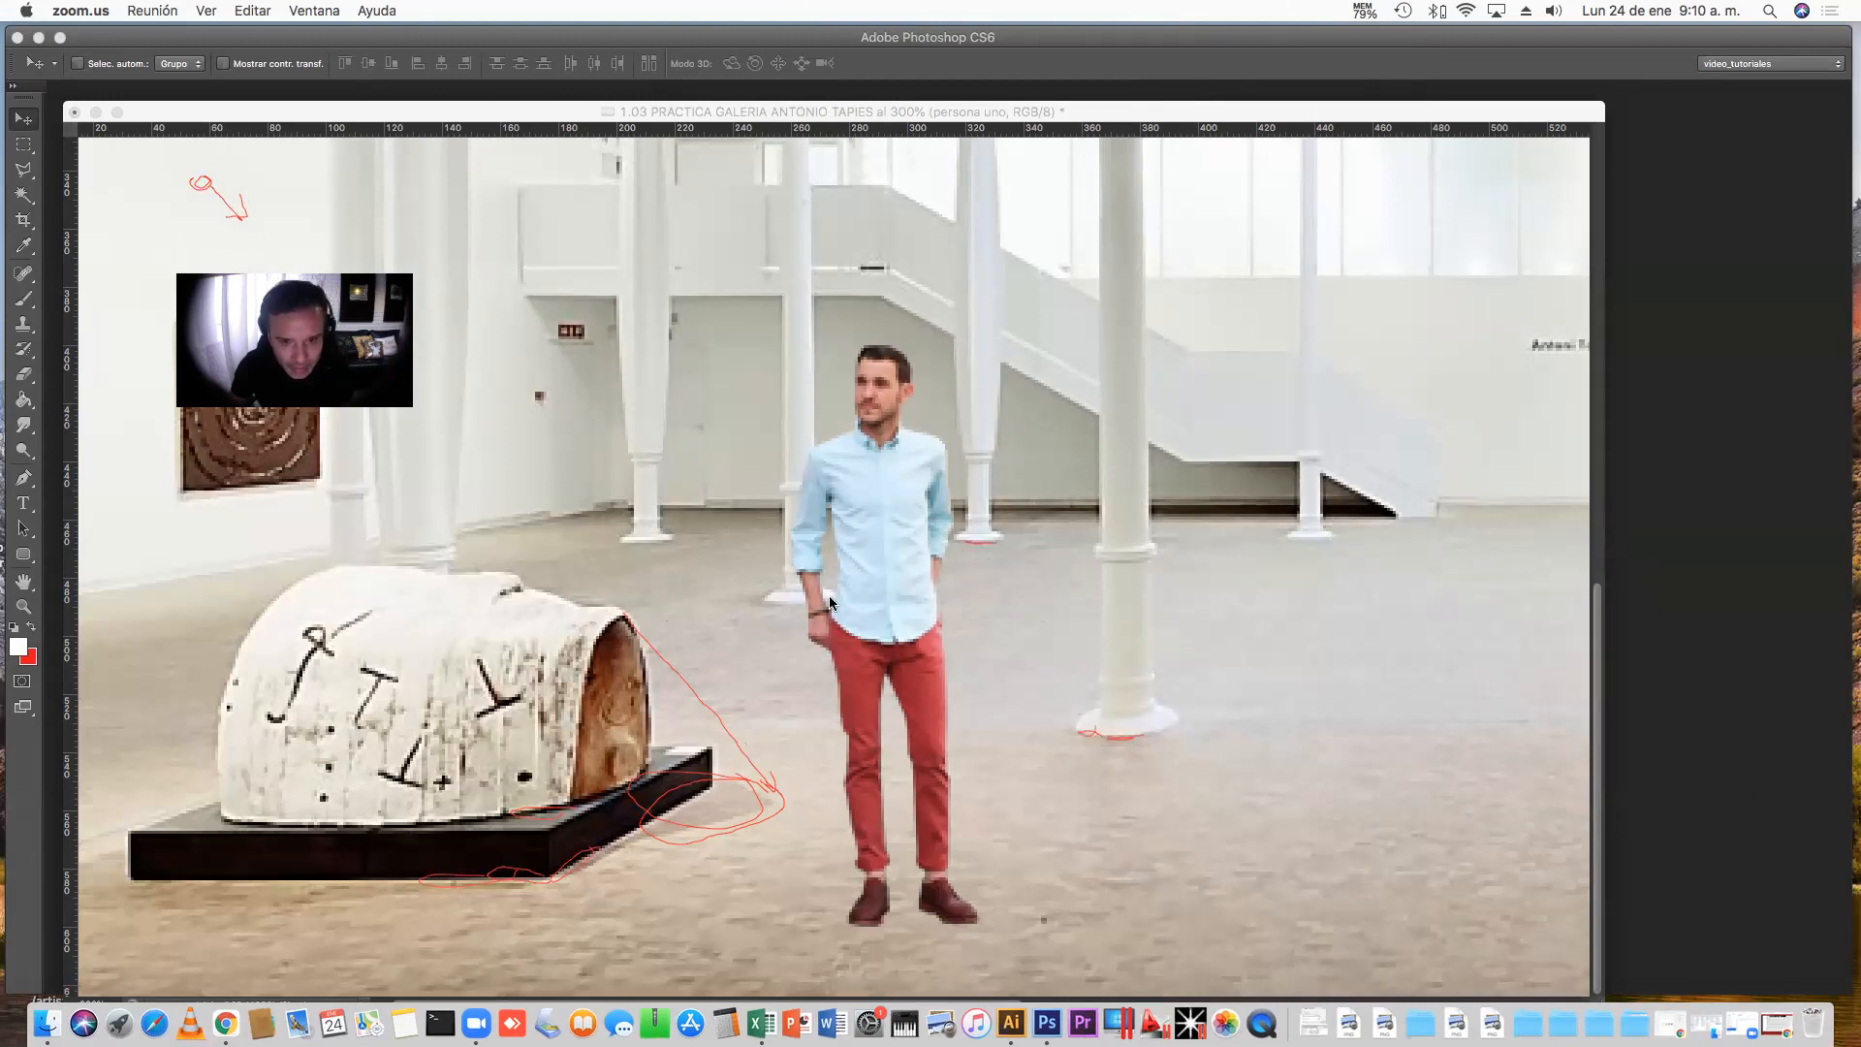
left_click_drag(788, 601, 766, 605)
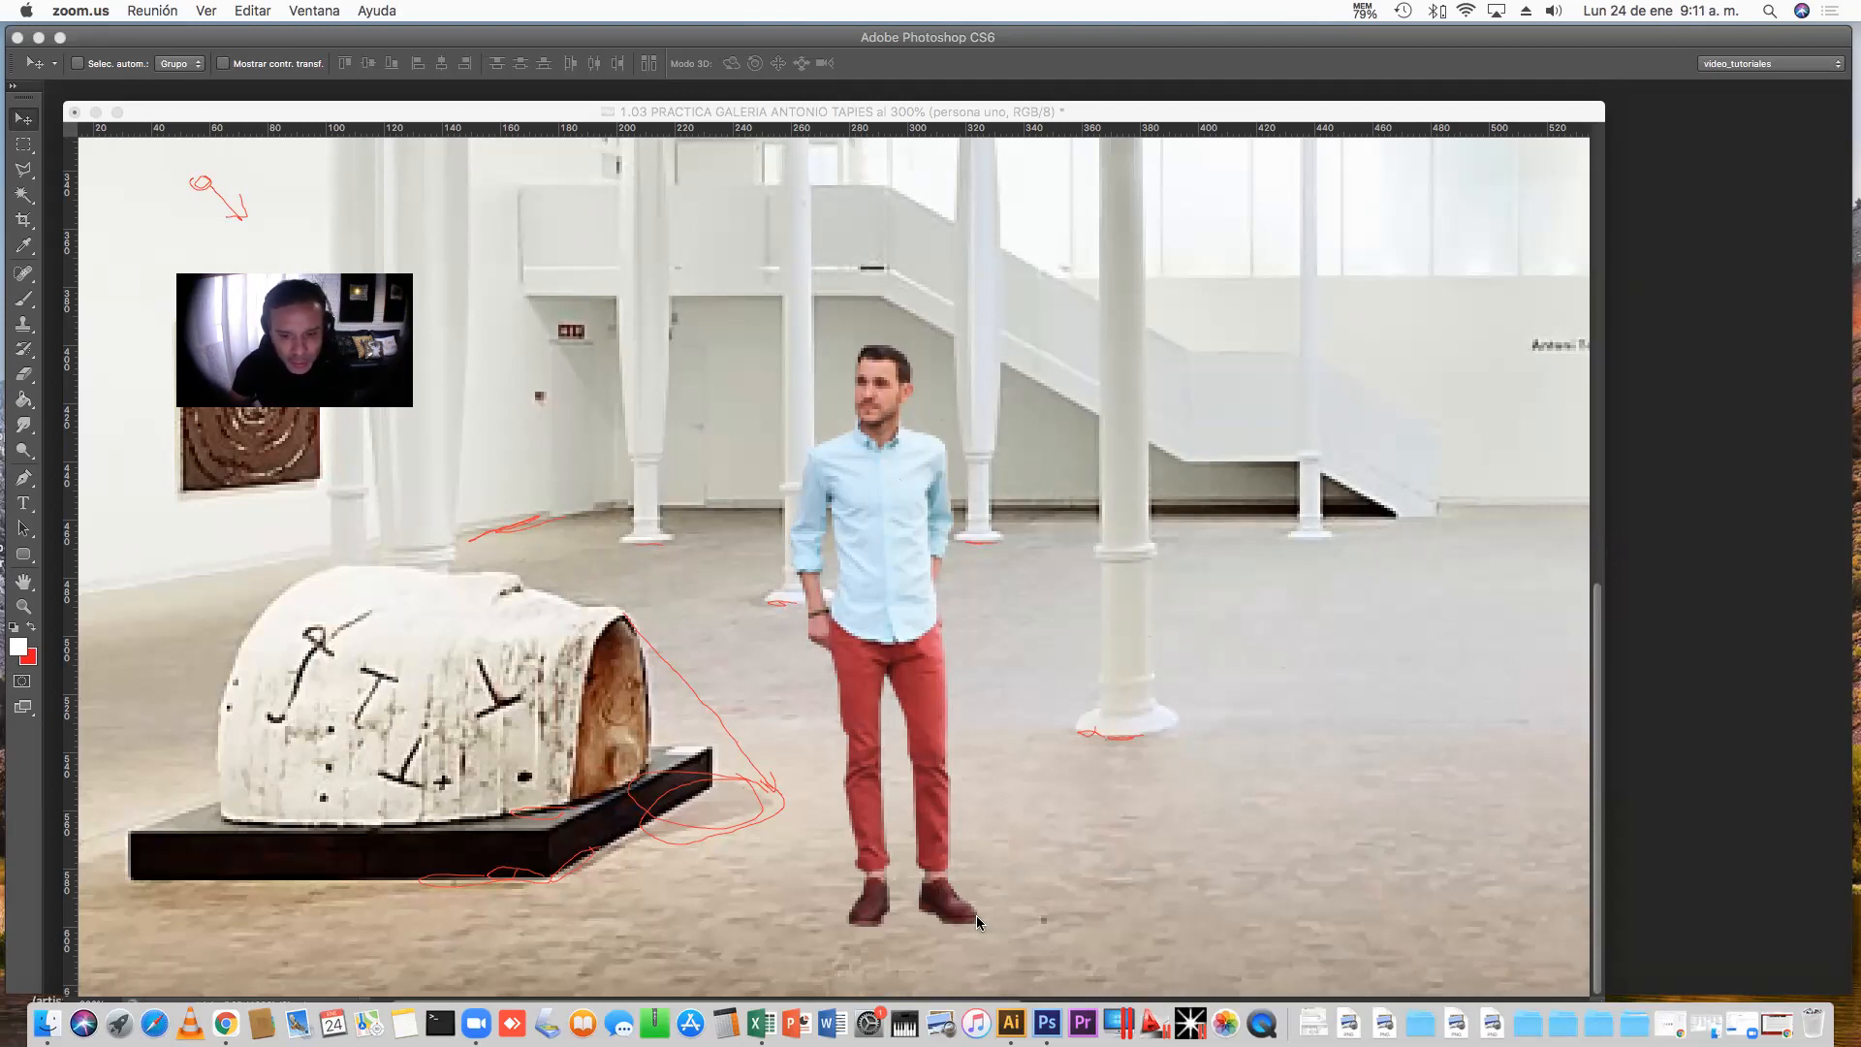
Sketch in red the shadow the man should cast on the floor, and clear all annotations
mouse_move(1113, 830)
left_mouse_down()
mouse_move(1039, 801)
mouse_move(890, 851)
left_mouse_up()
left_click_drag(980, 922, 884, 913)
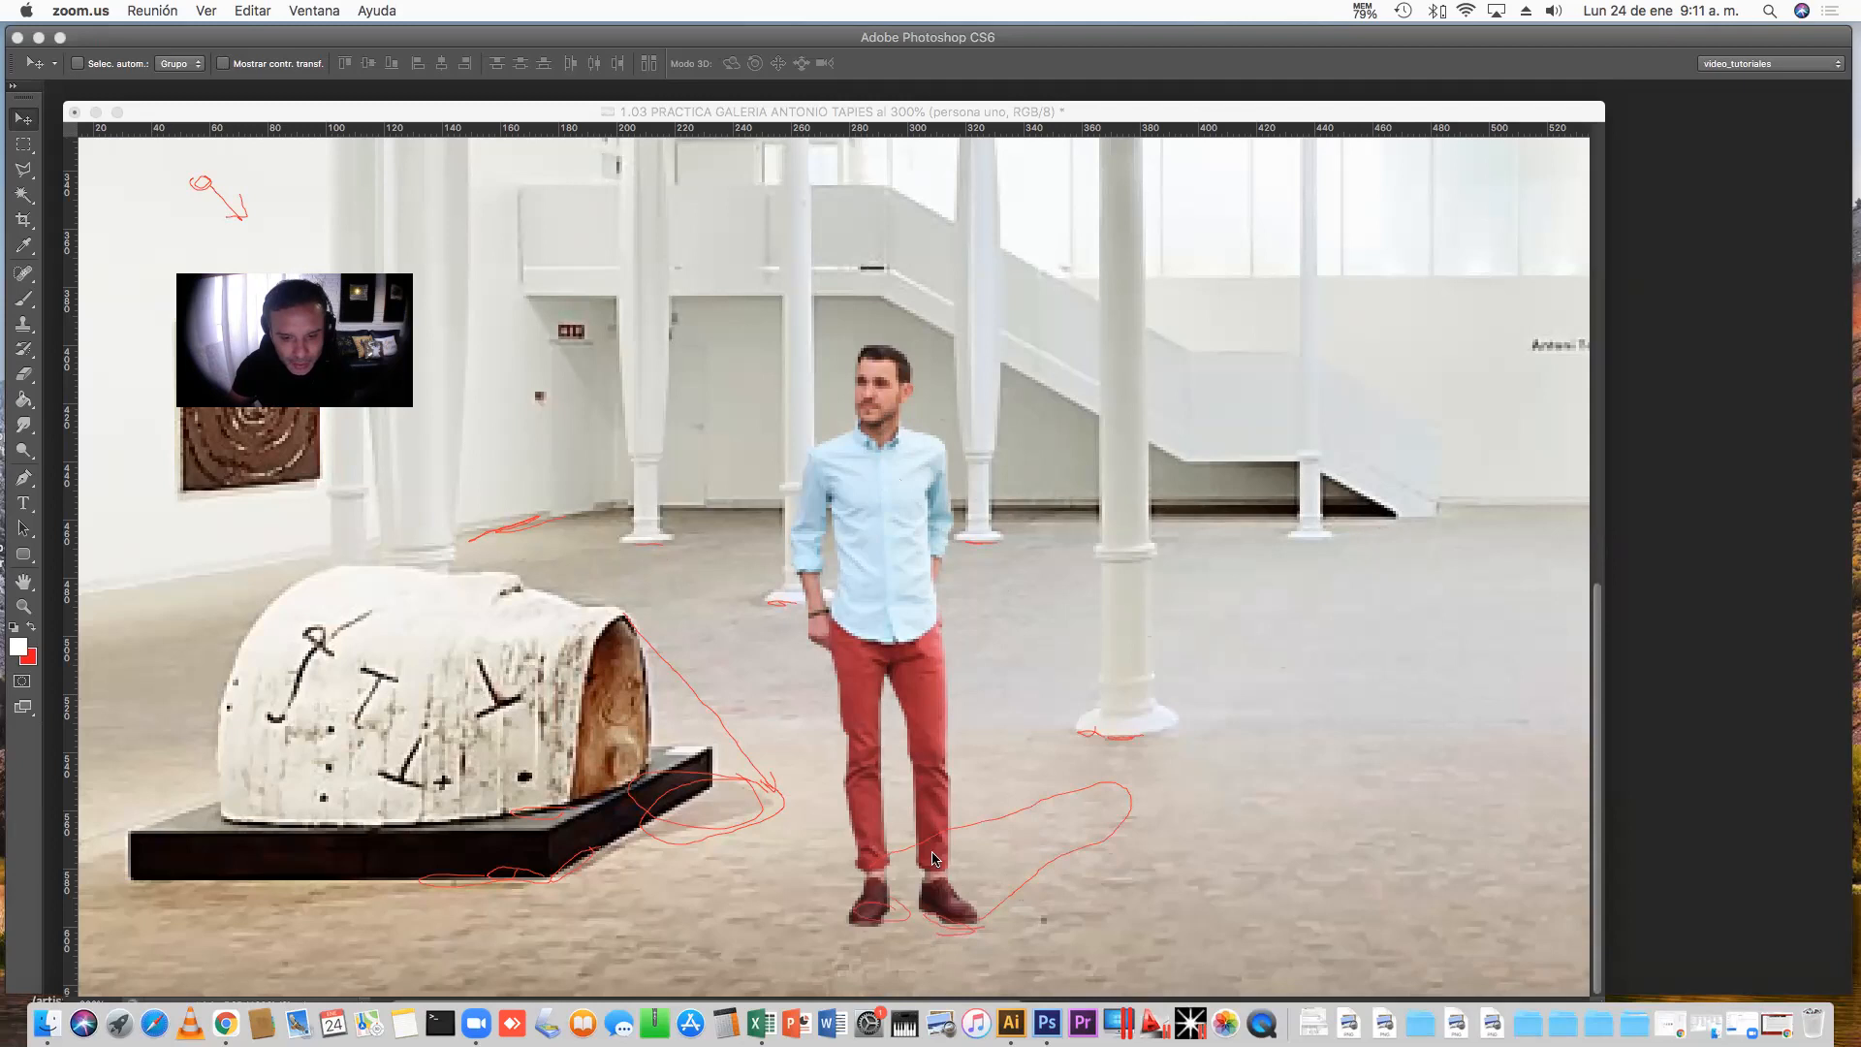
left_click(1304, 179)
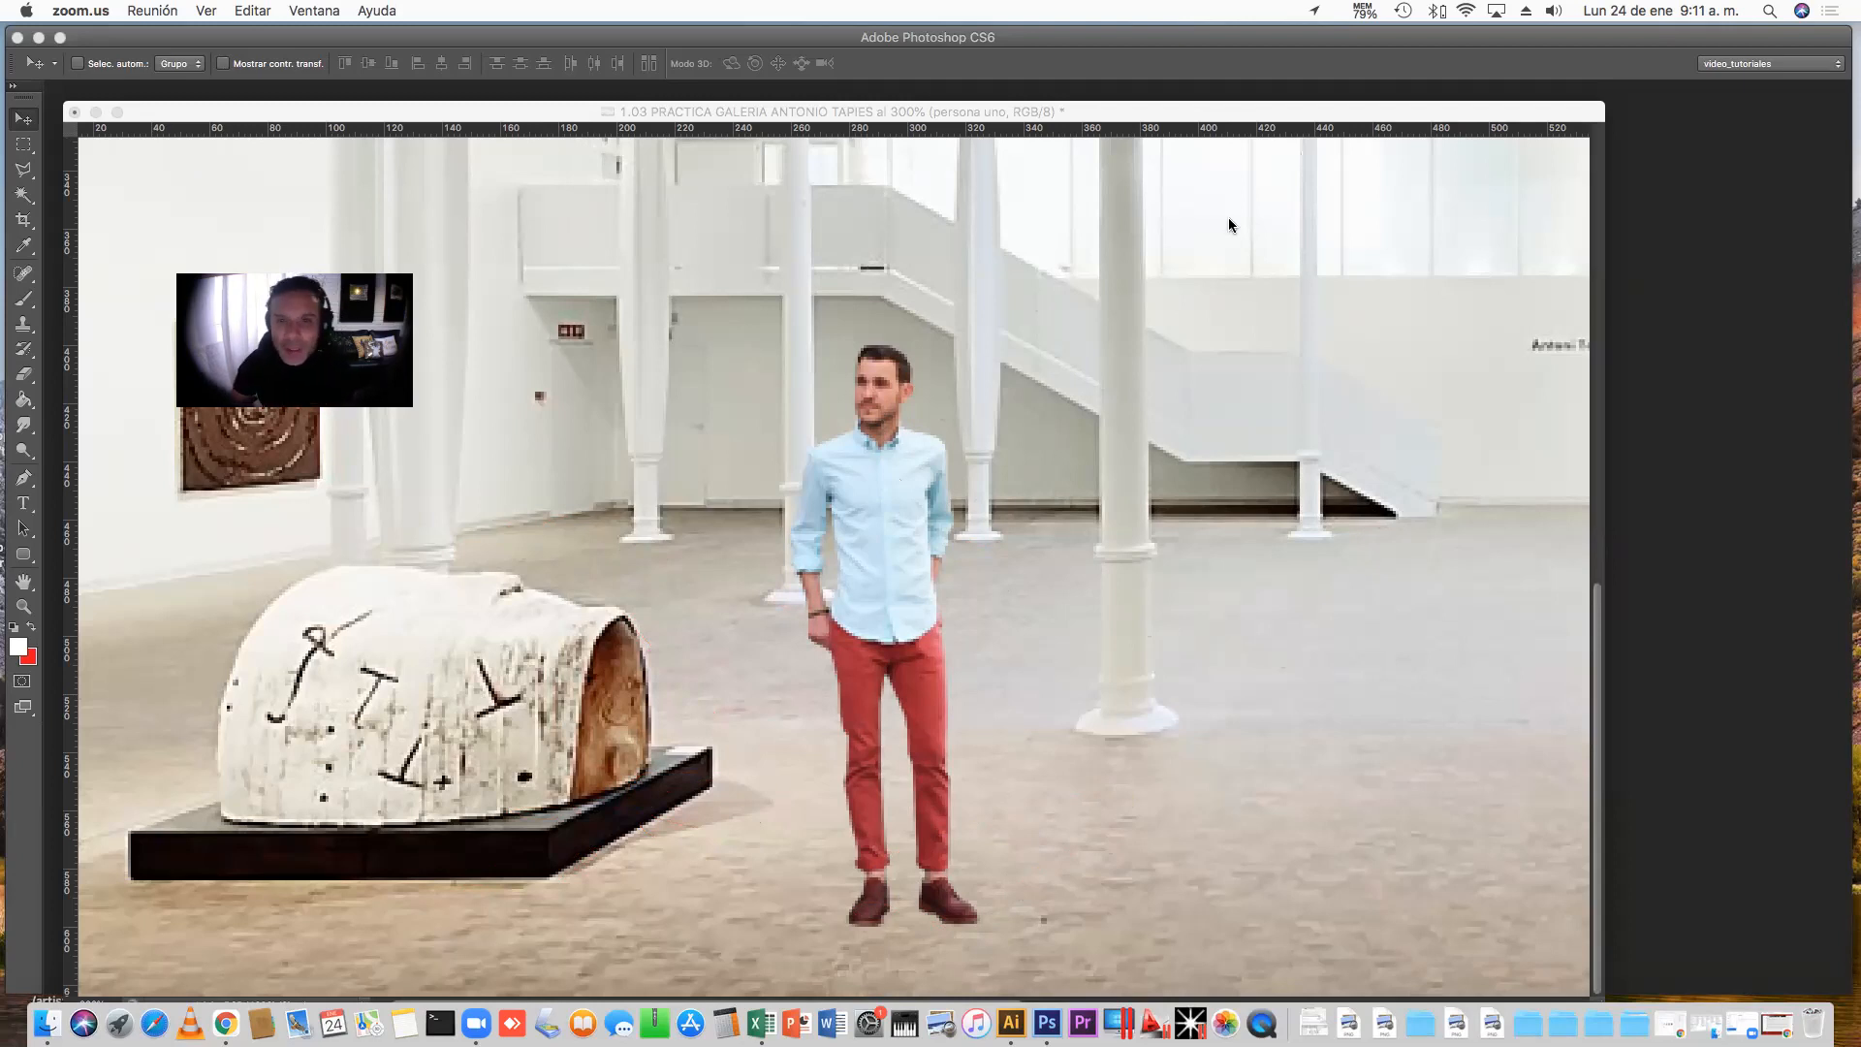
Back in Photoshop, duplicate the persona uno layer and move the copy to the right of the original man
left_click(550, 103)
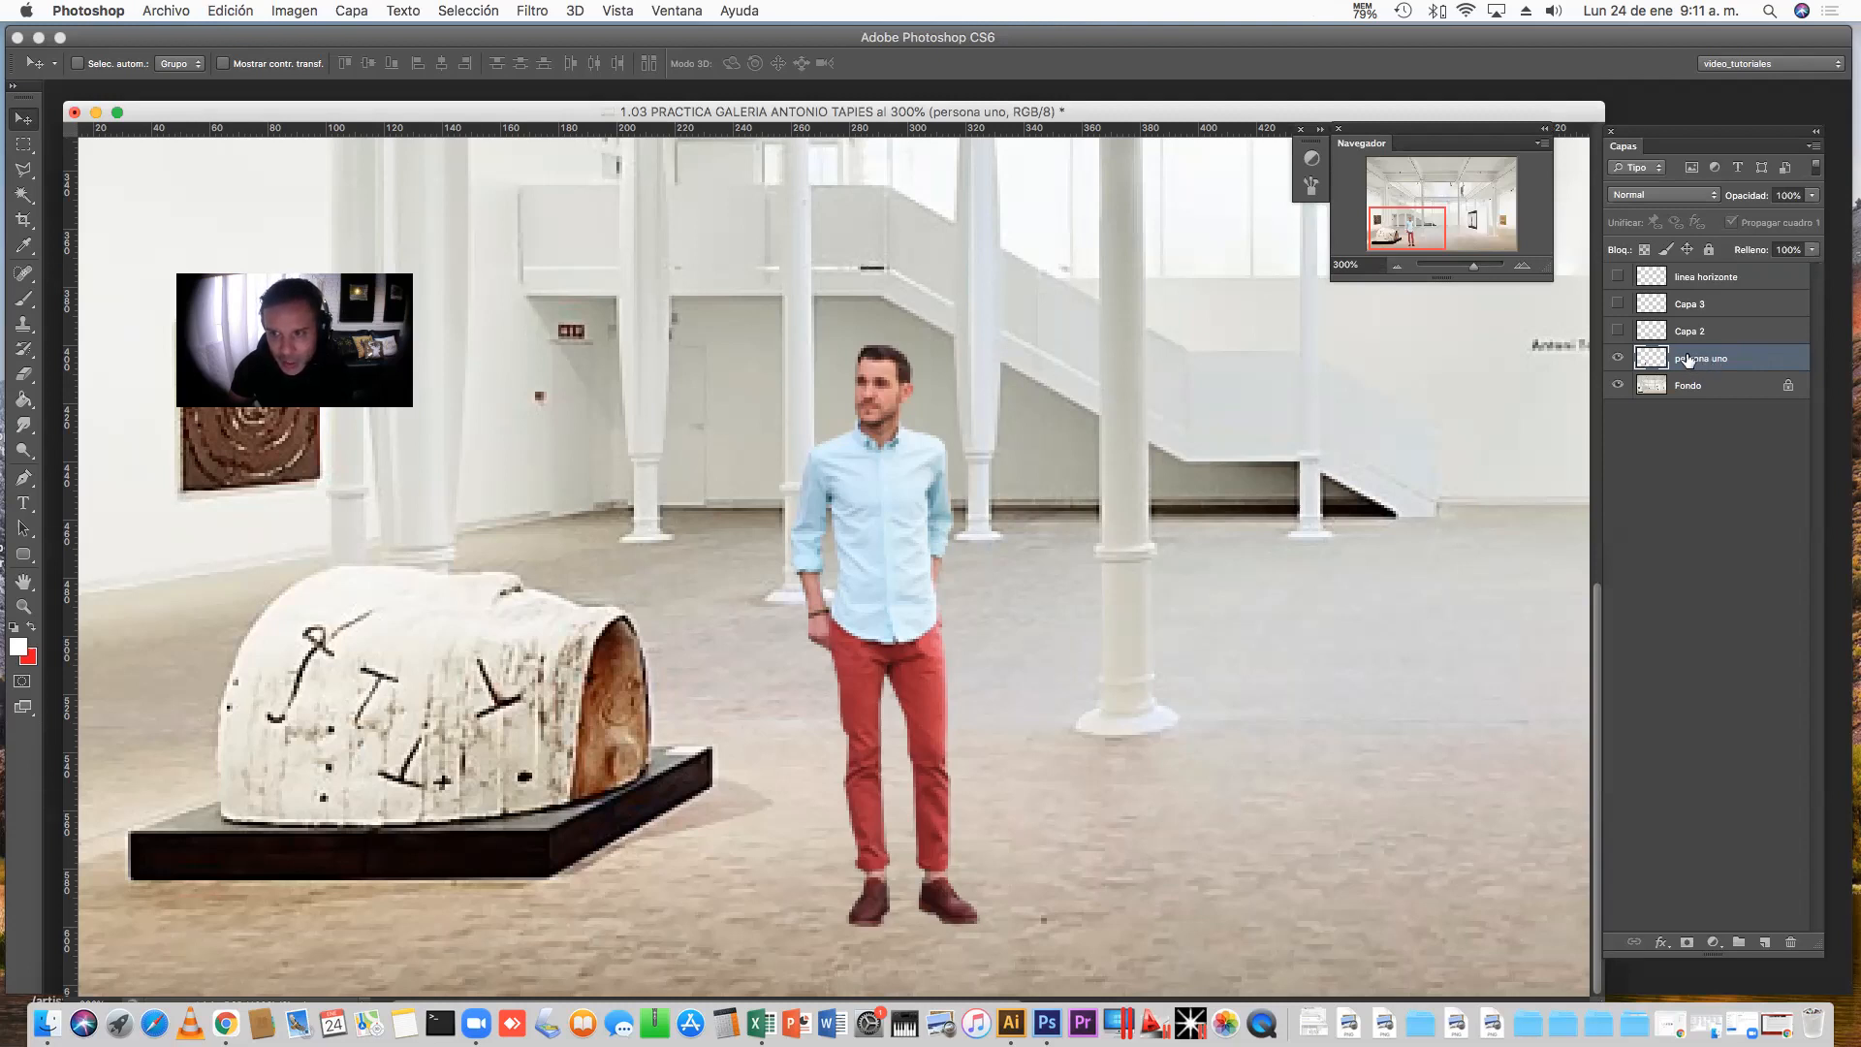
left_click_drag(1716, 361, 1778, 746)
left_click_drag(1754, 900, 1764, 941)
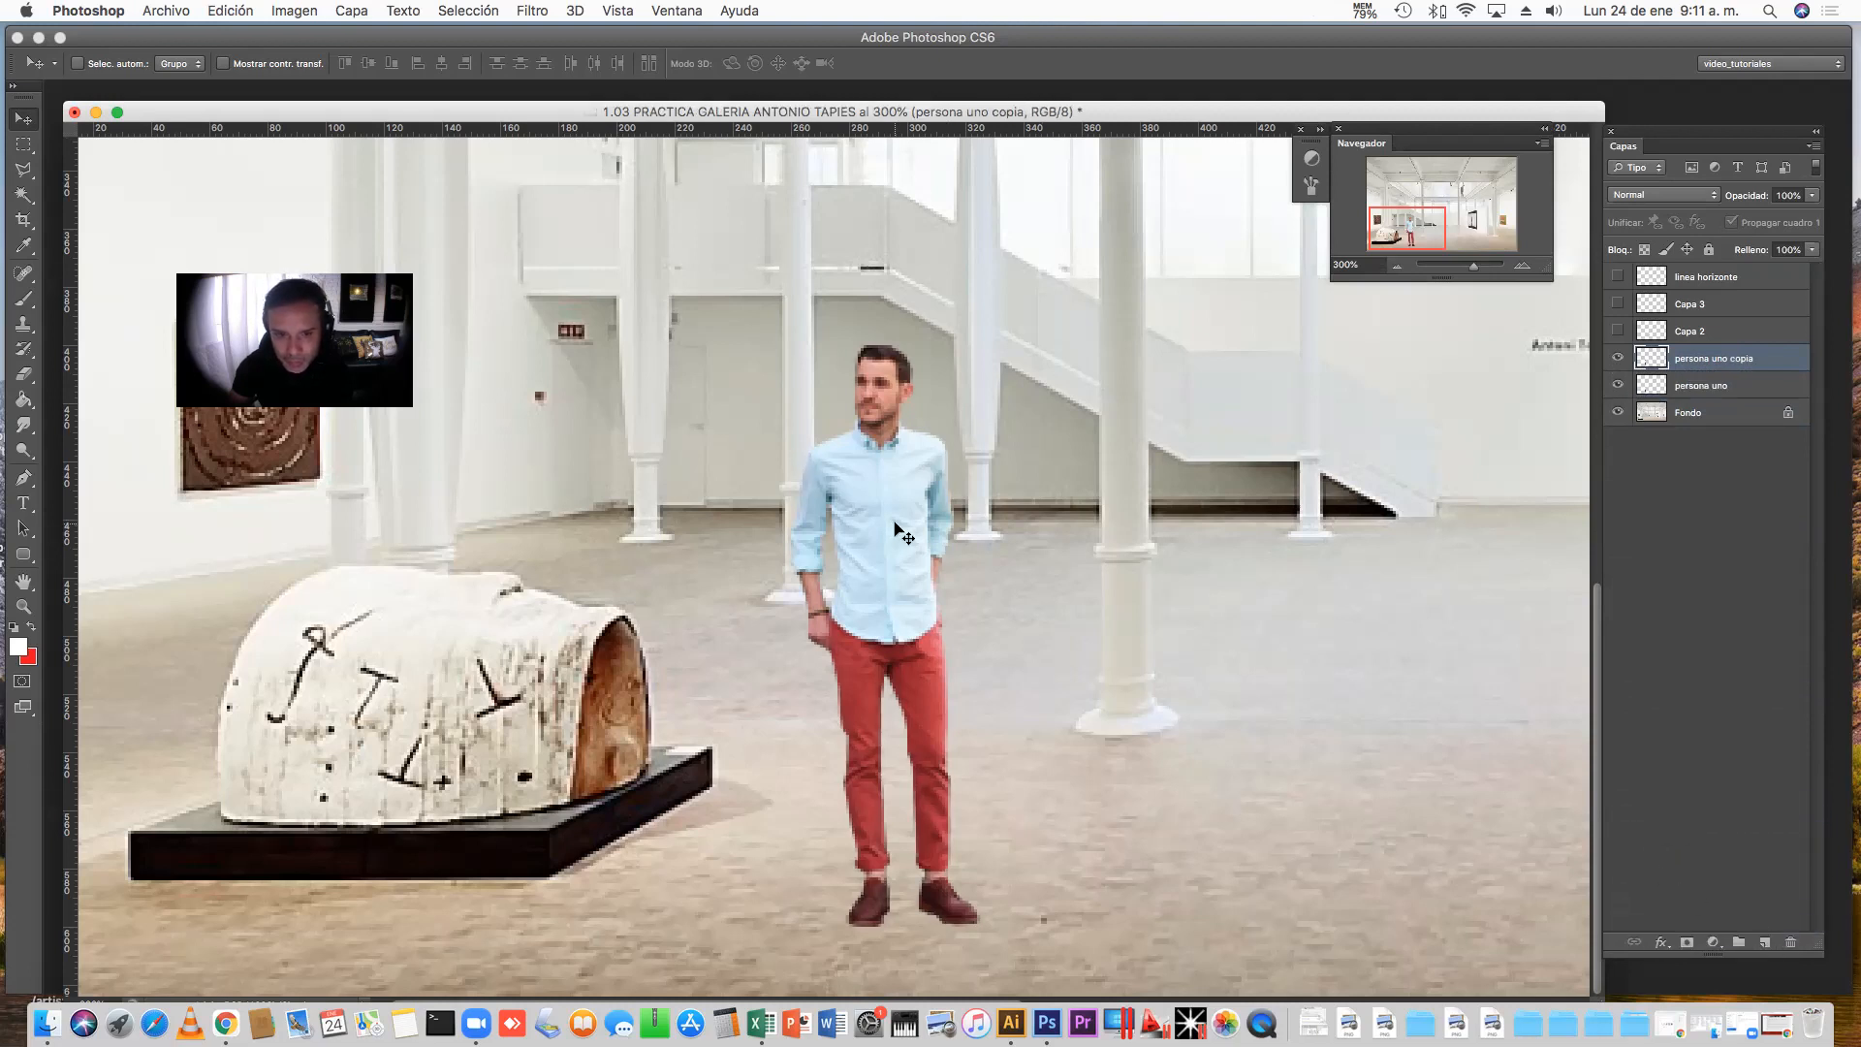
left_click_drag(914, 529, 1049, 523)
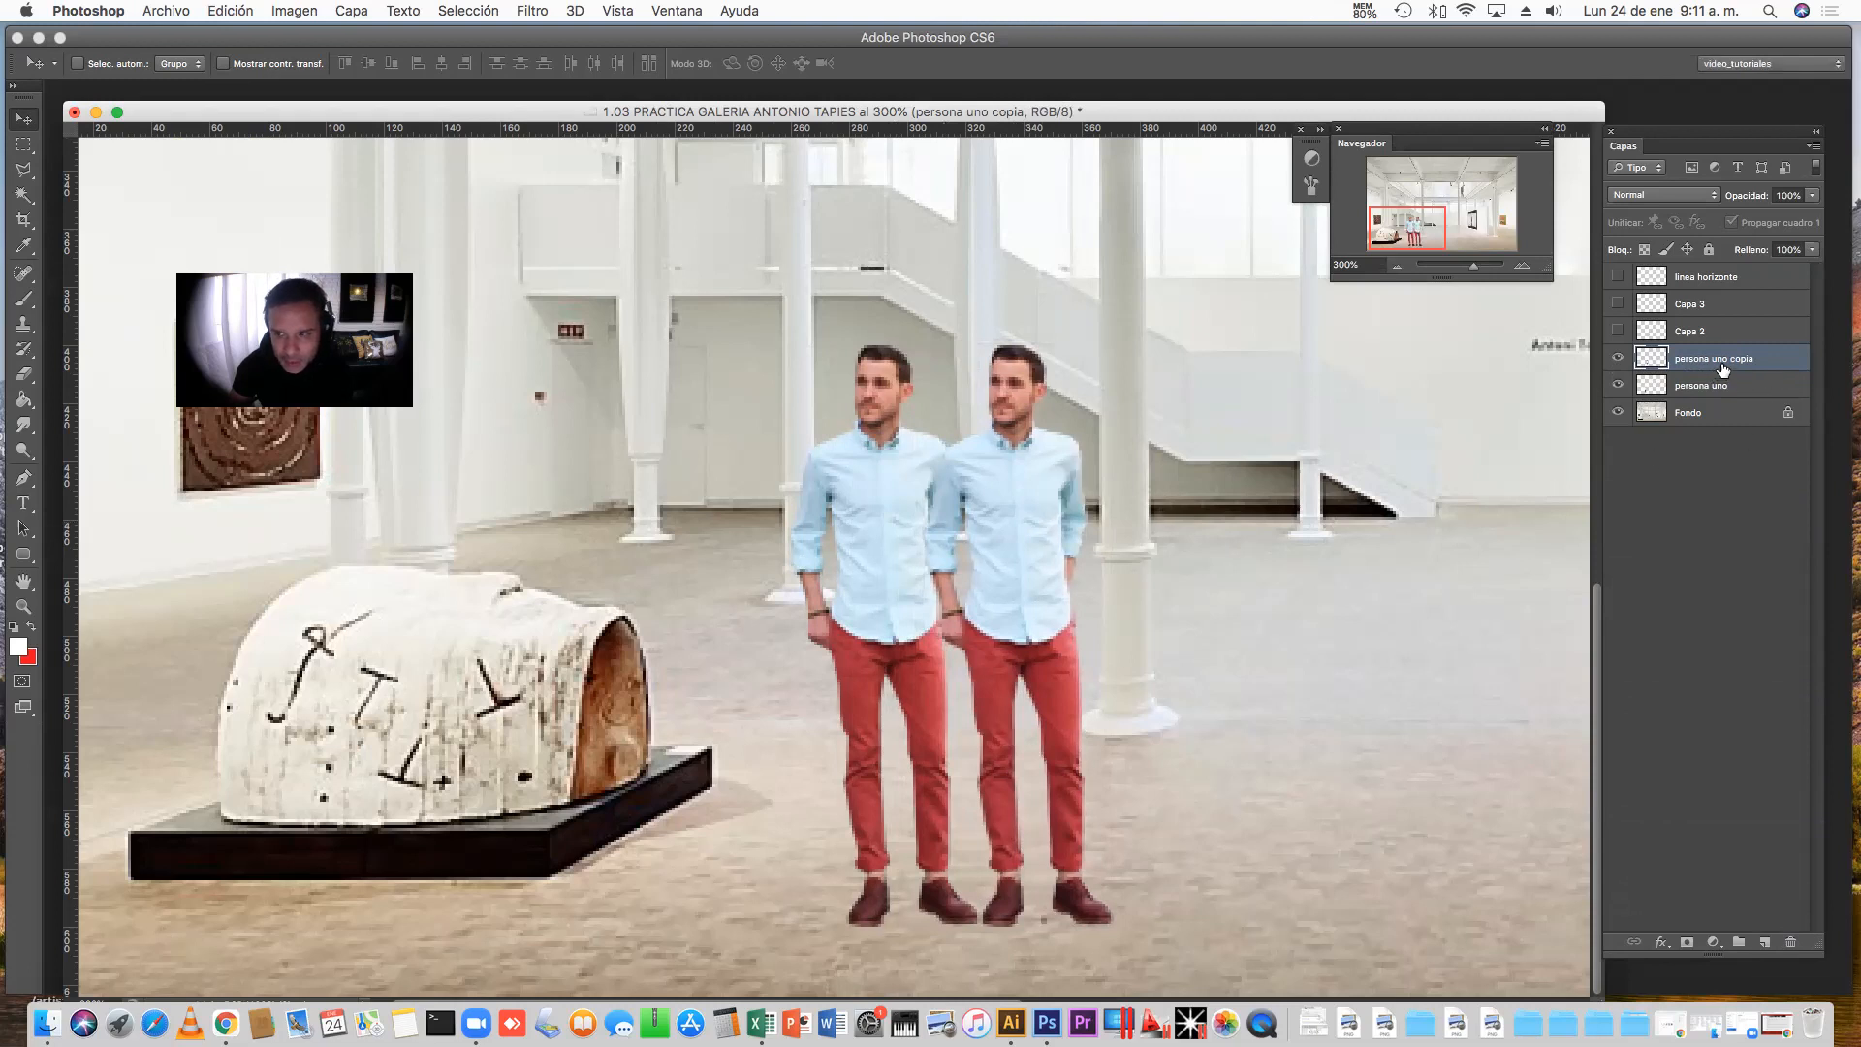
left_click_drag(1023, 531, 1068, 526)
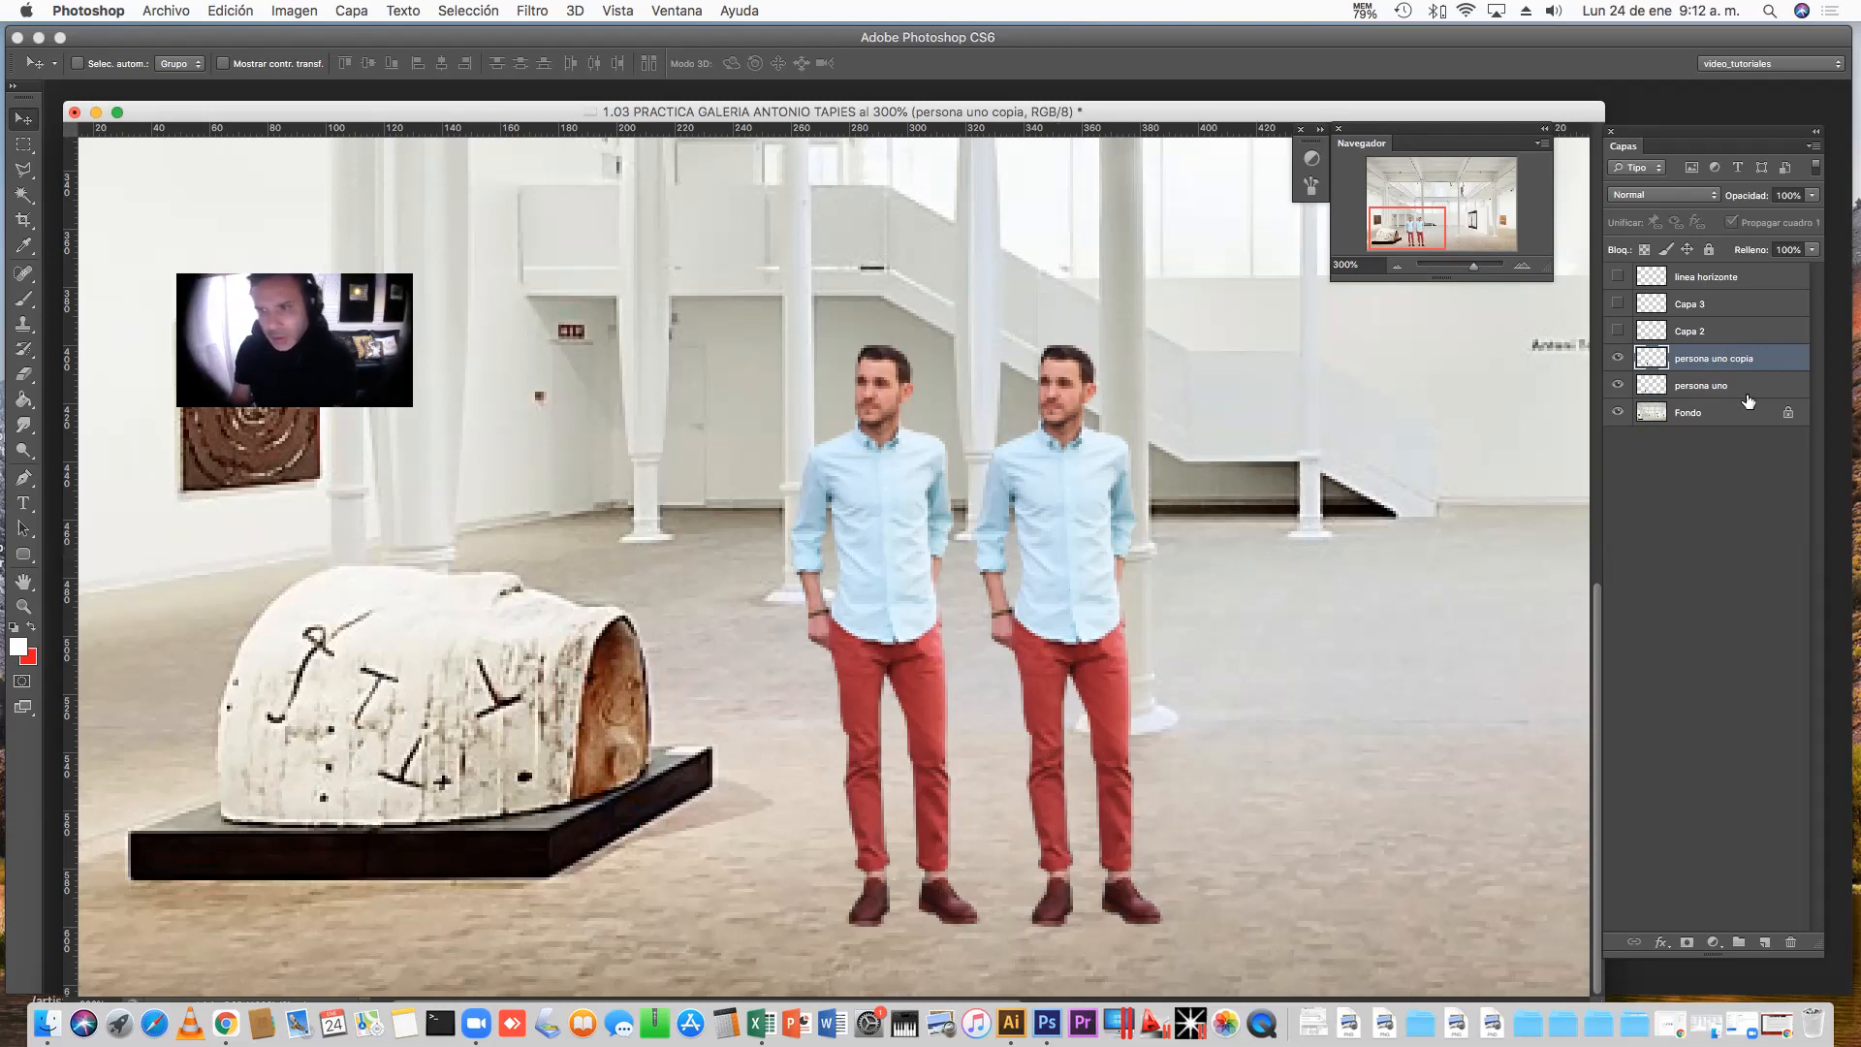
left_click(1714, 386)
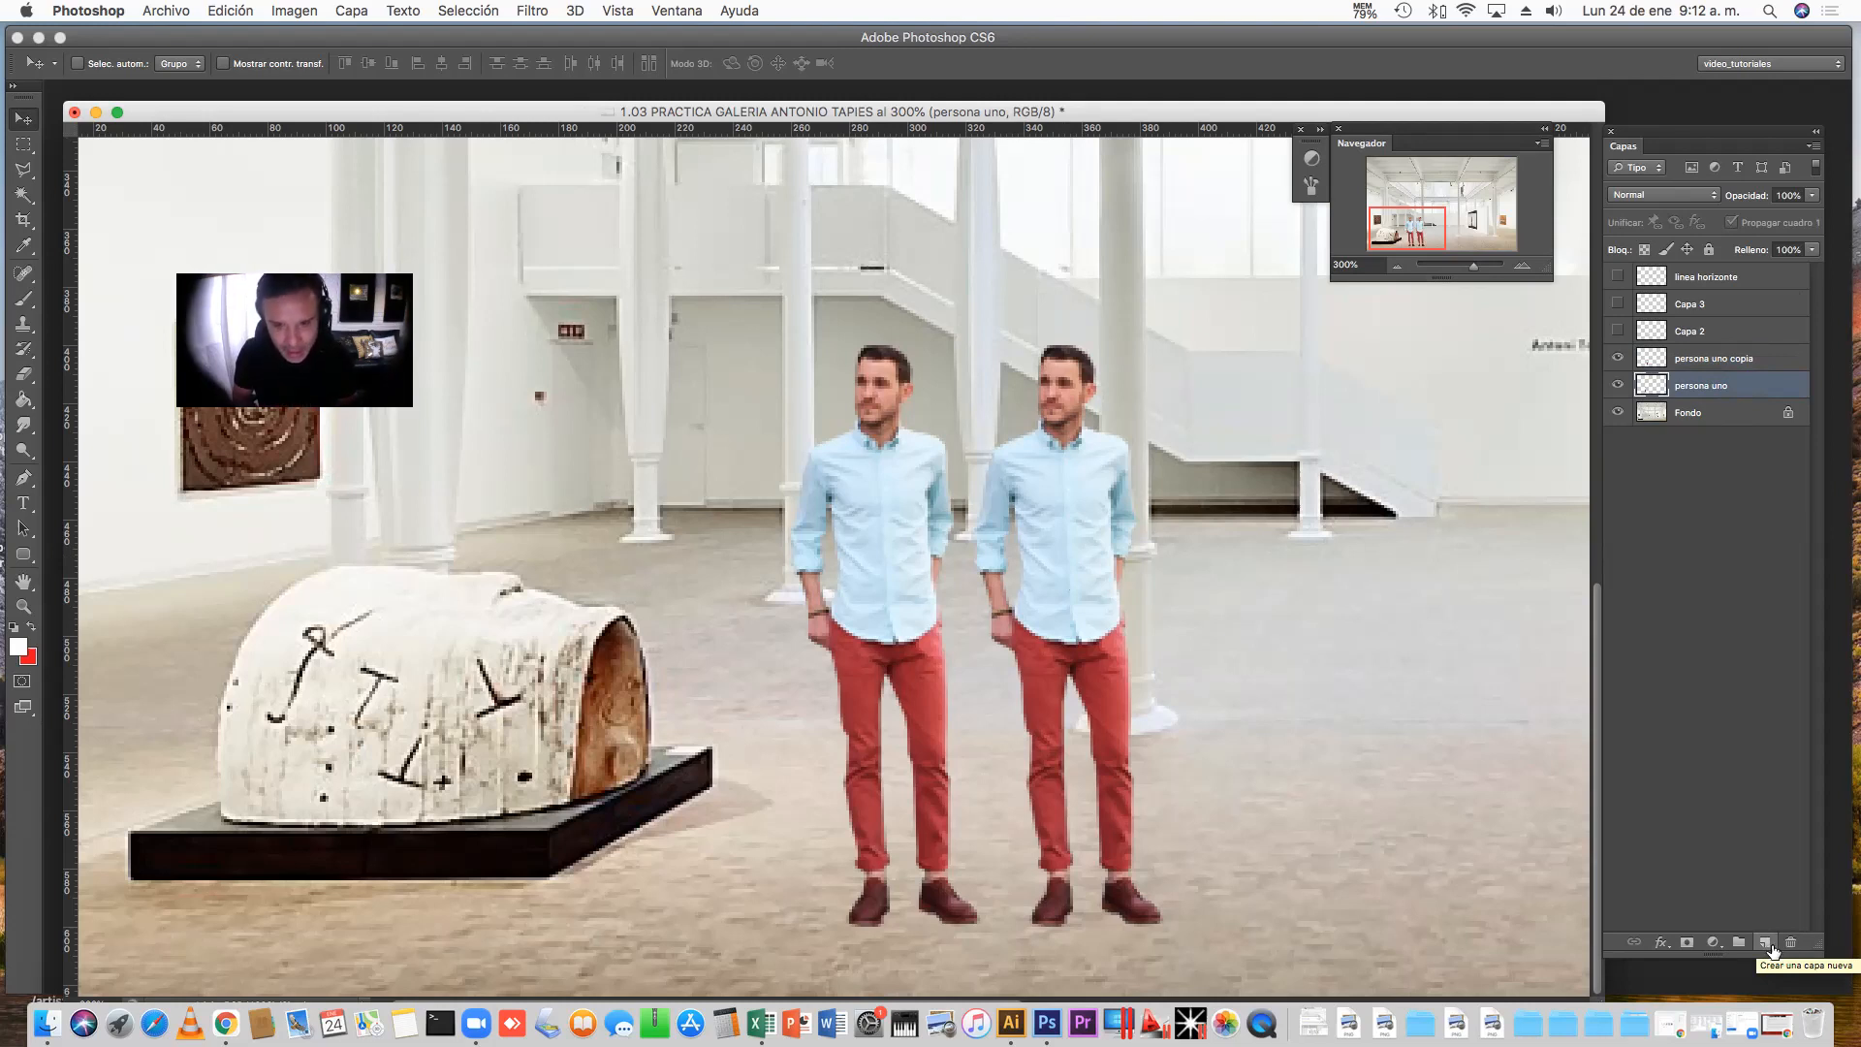
key("super+l")
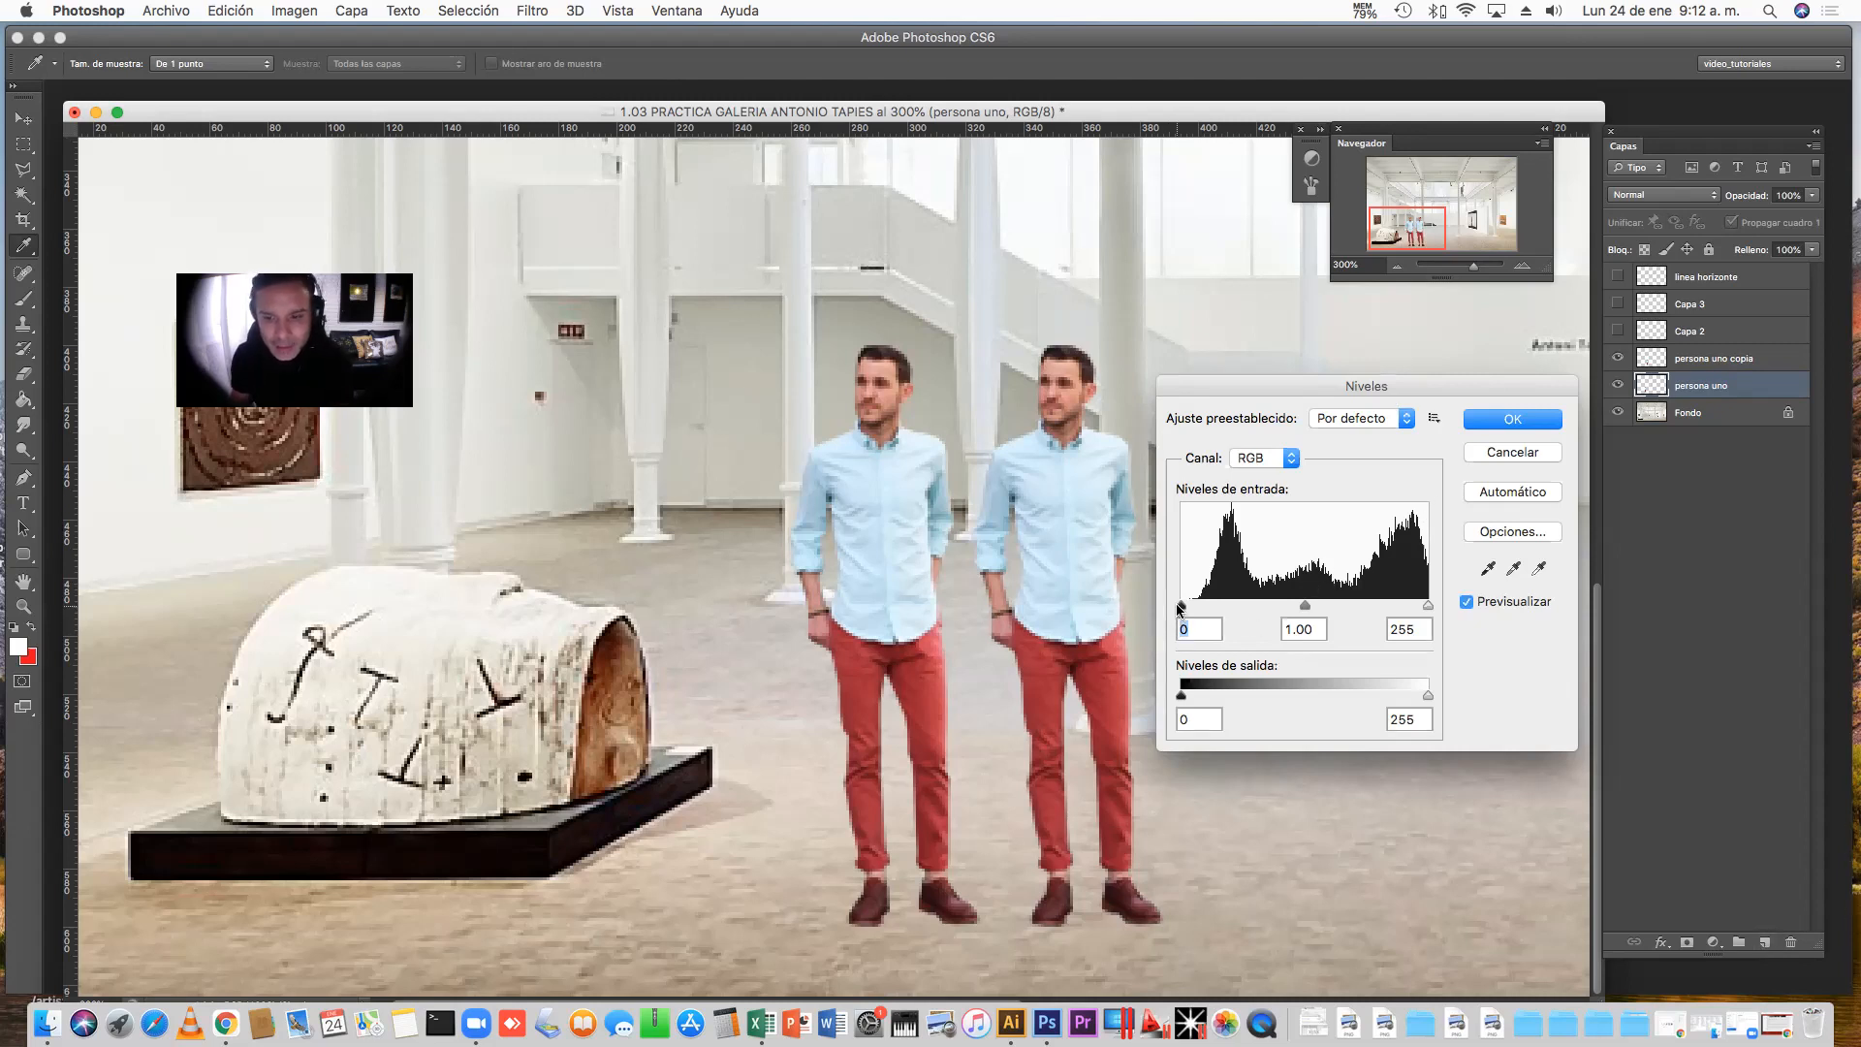
left_click_drag(1181, 605, 1243, 606)
left_click(1543, 459)
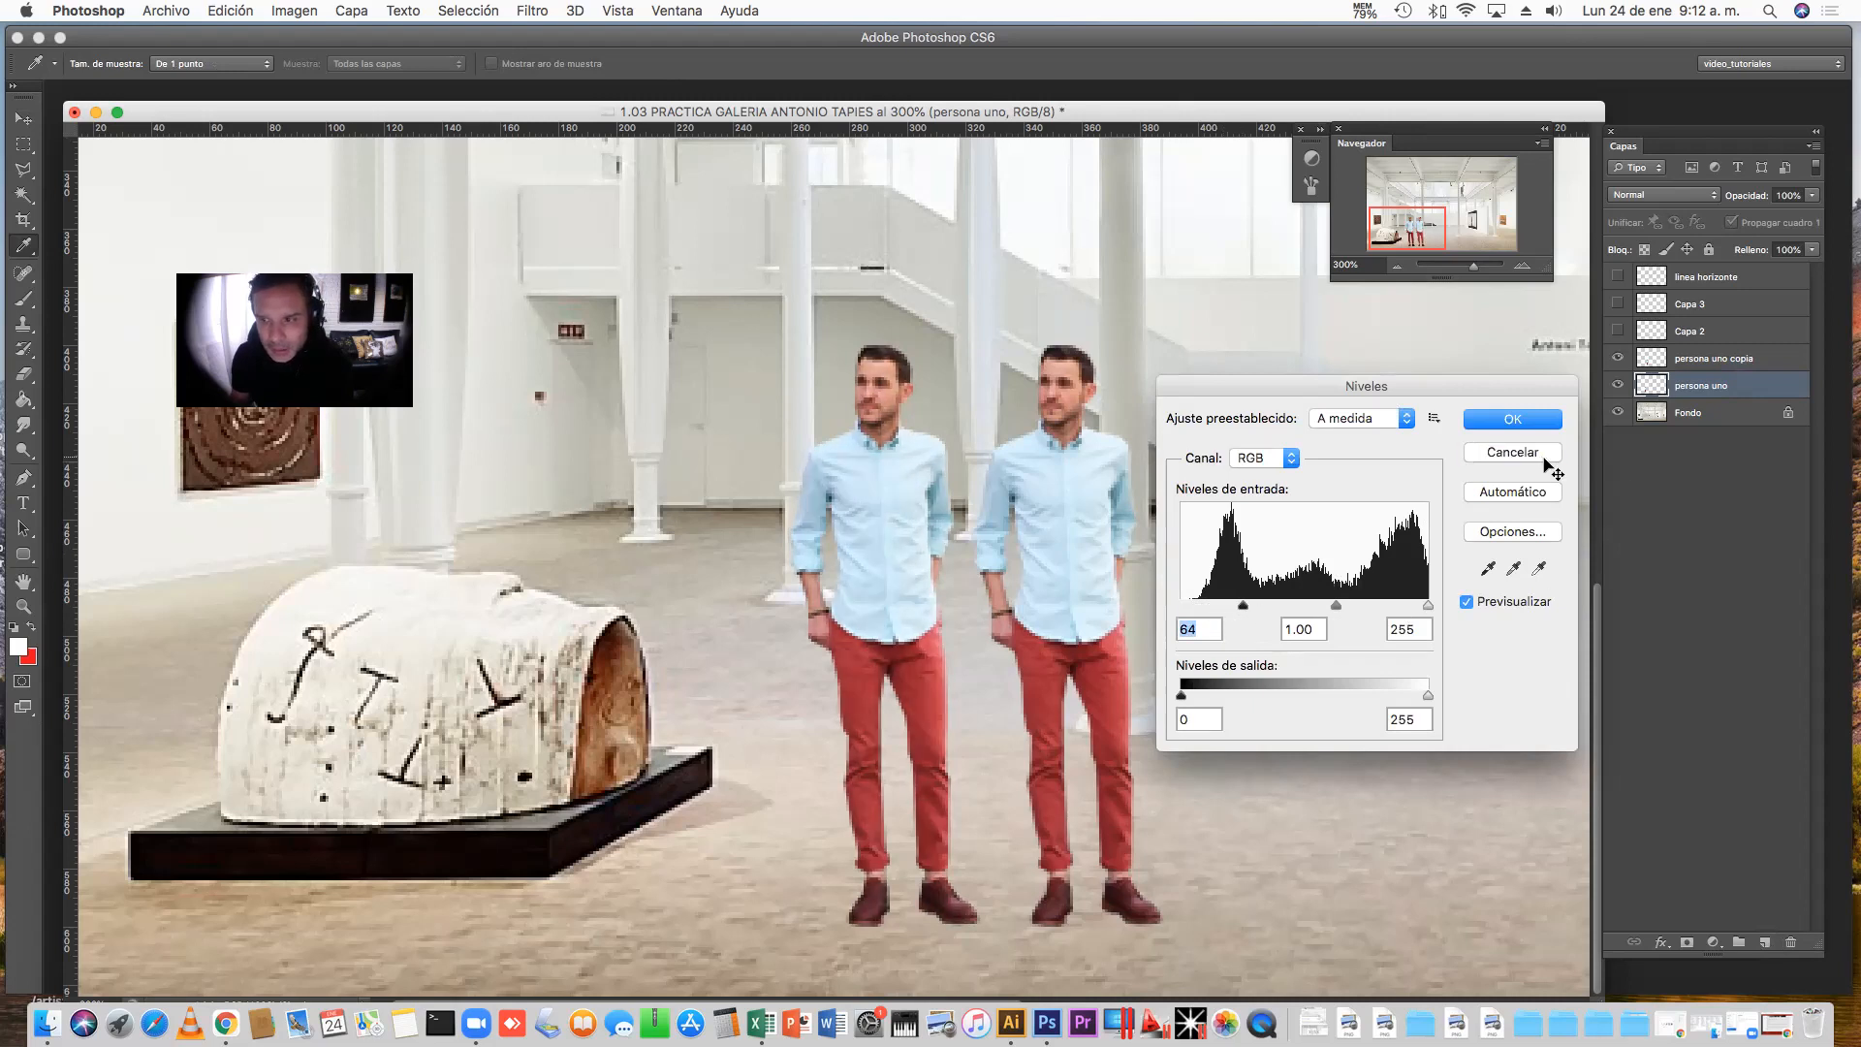
Darken the persona uno copia layer with Levels by raising the shadow input level to 253
left_click(1731, 356)
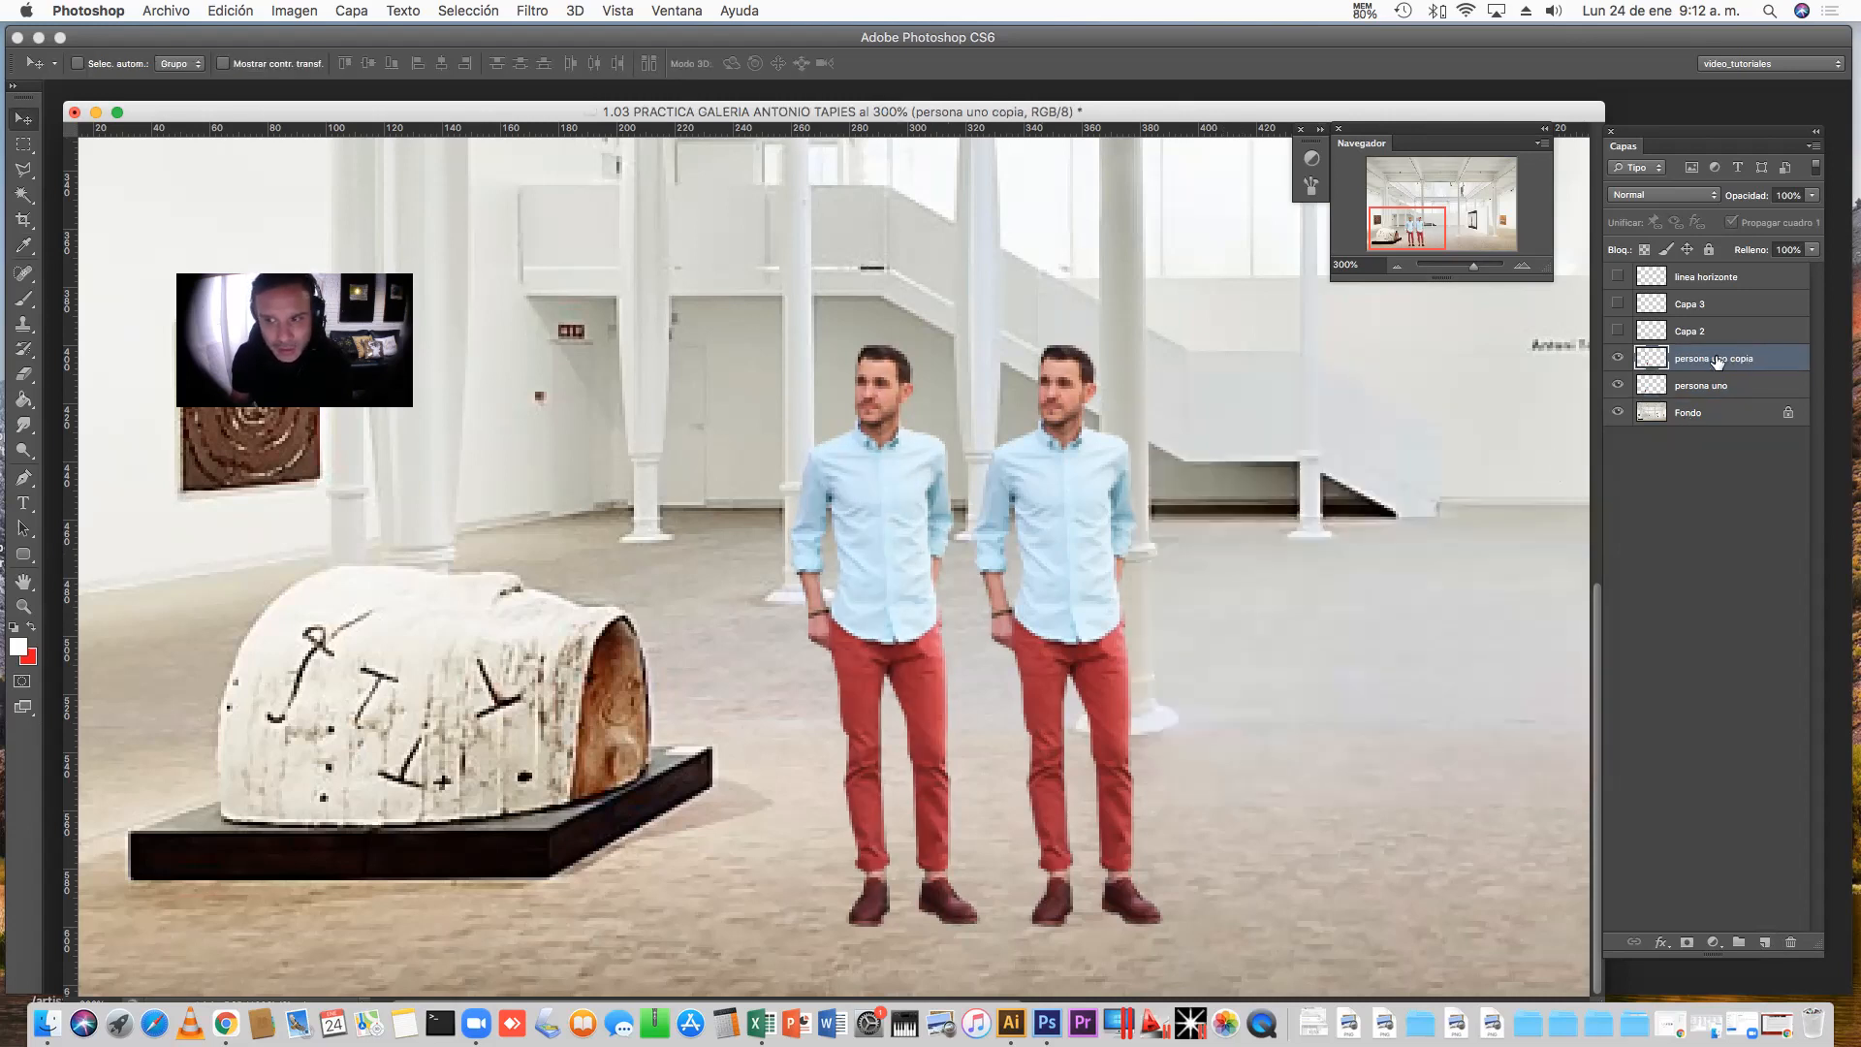
key("super+l")
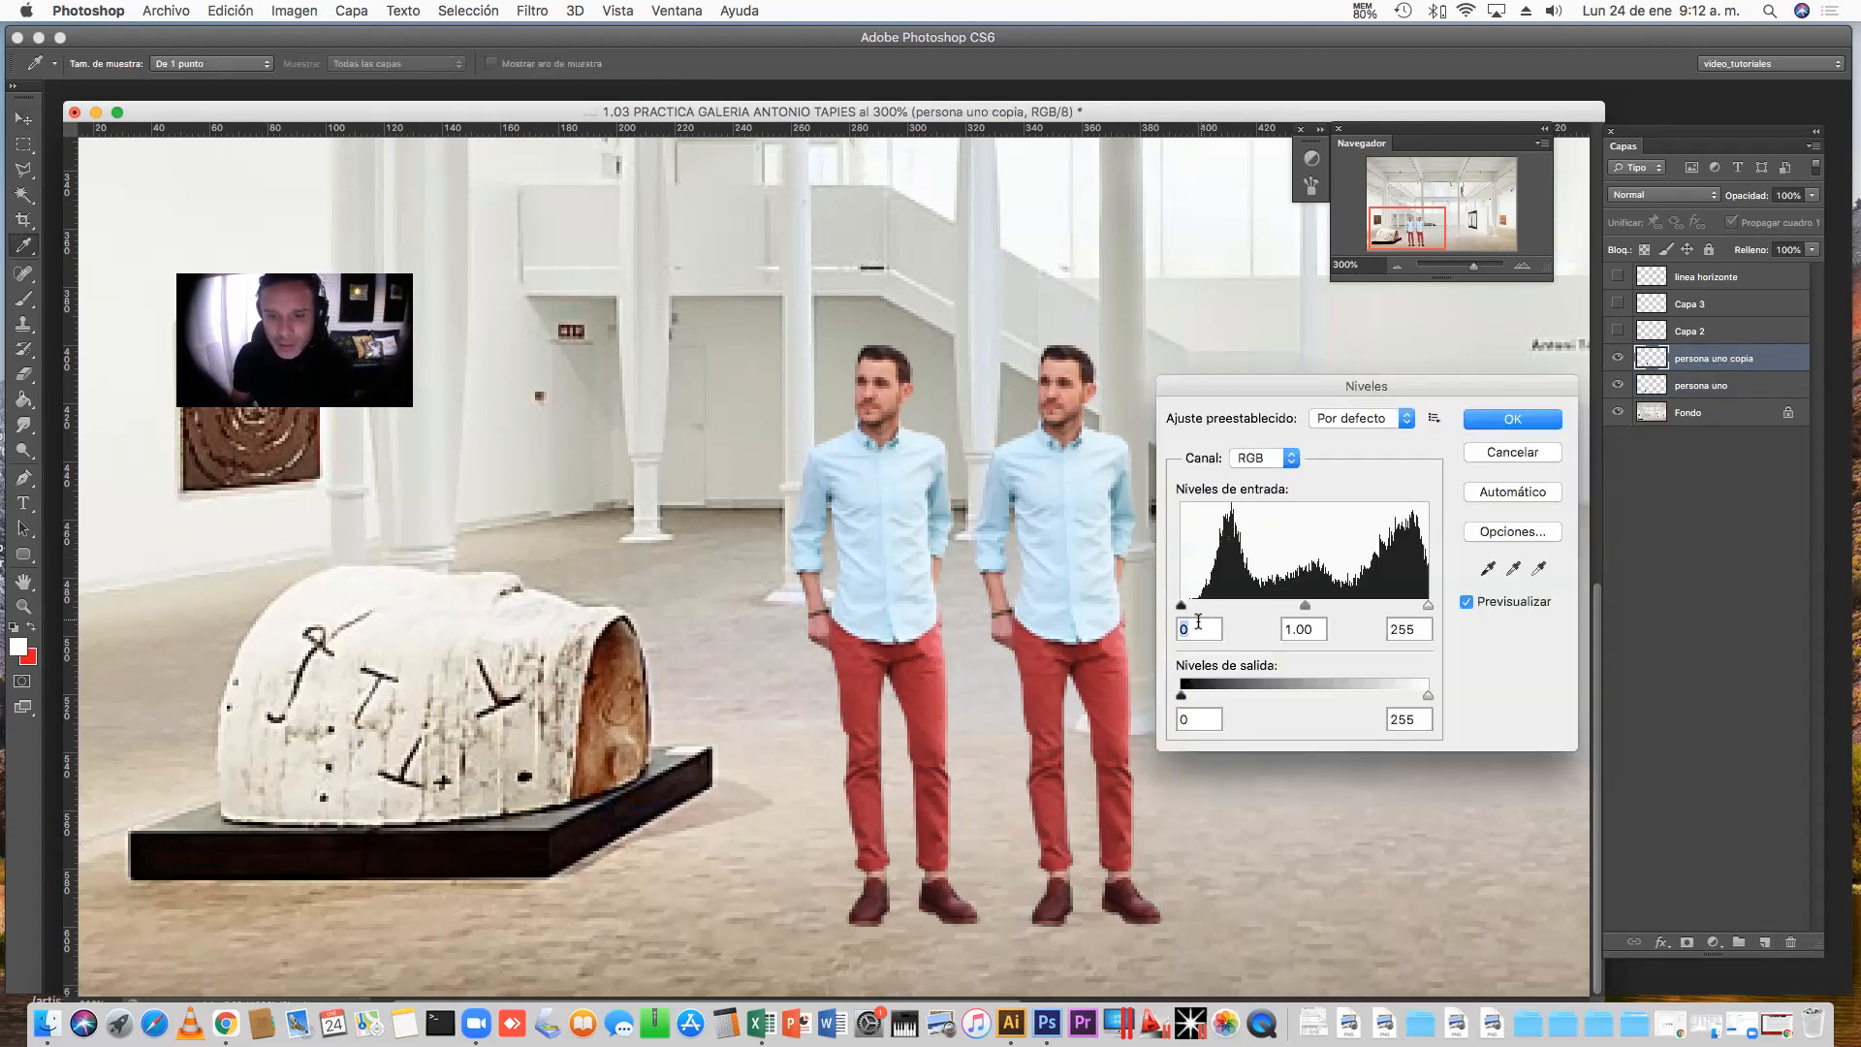
left_click_drag(1182, 605, 1435, 609)
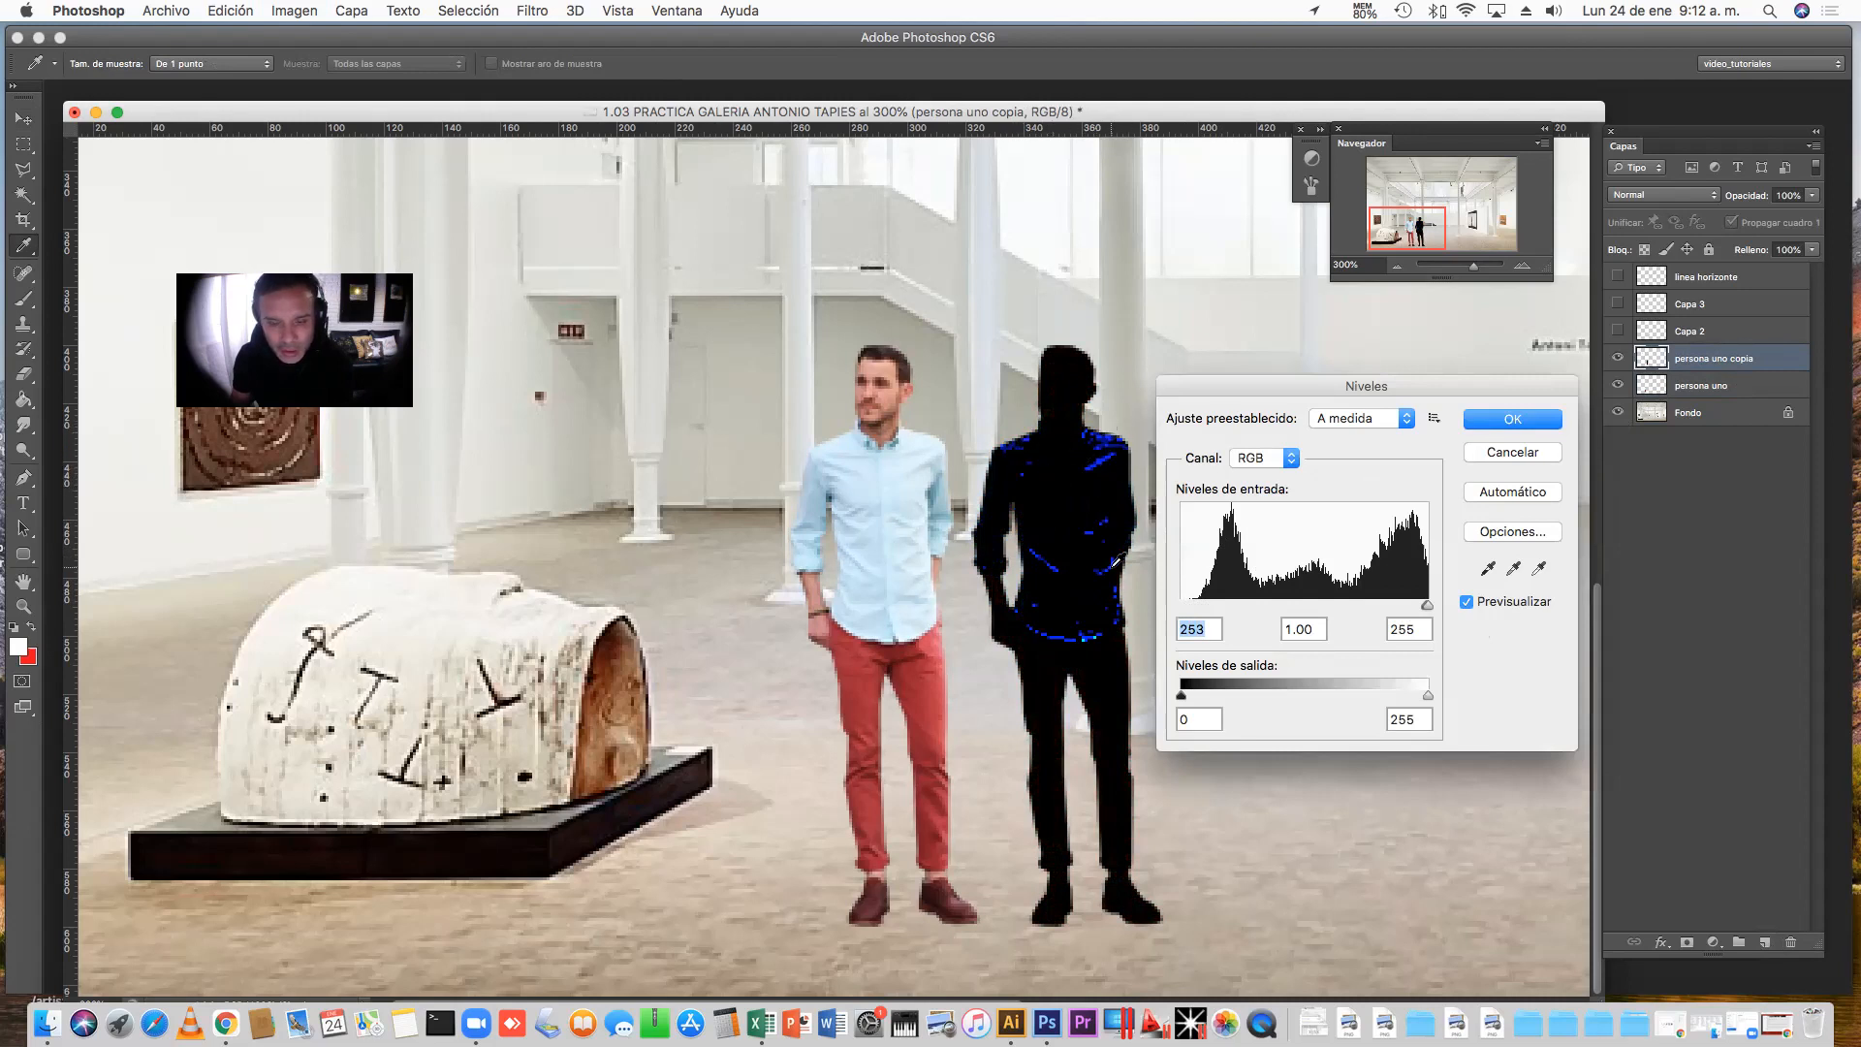
left_click(1513, 420)
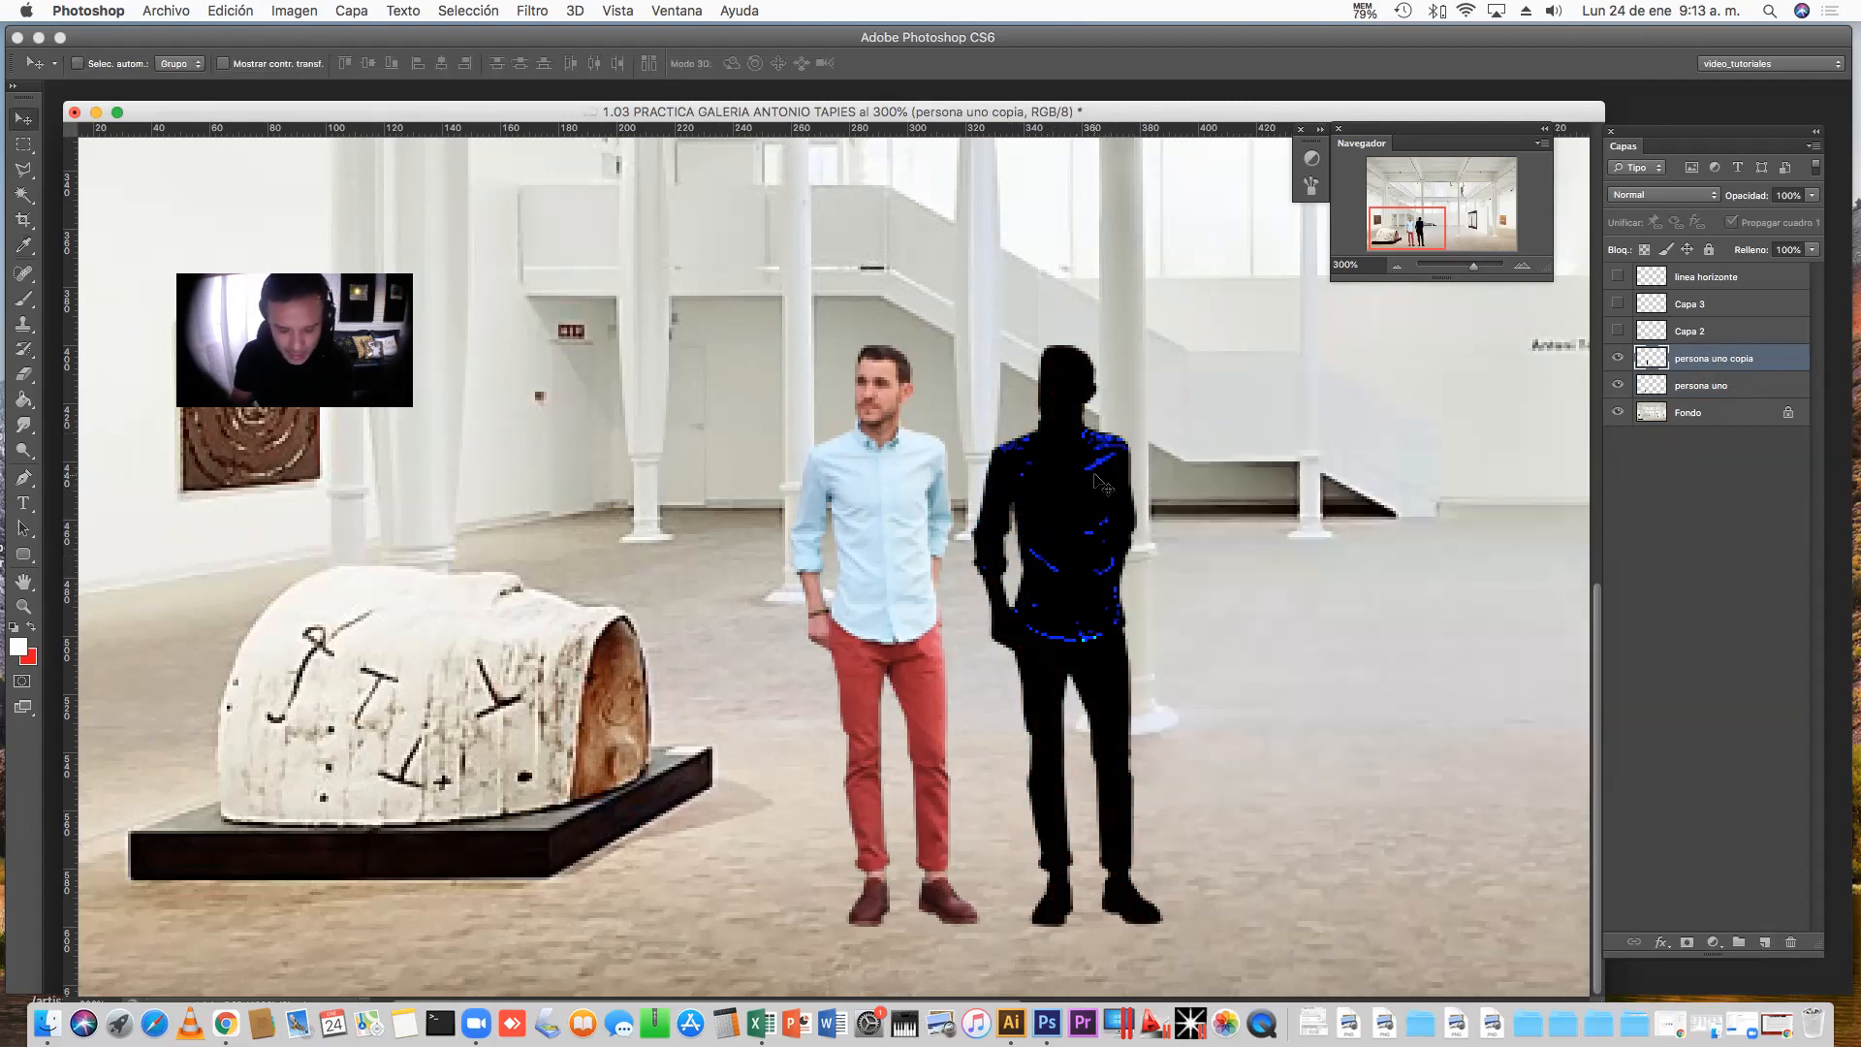
Turn the darkened copy solid black with Hue/Saturation, setting both saturation and lightness to -100
key("super+u")
left_click_drag(1245, 494, 1403, 493)
left_click_drag(1429, 669, 1319, 676)
left_click_drag(1426, 722, 1299, 729)
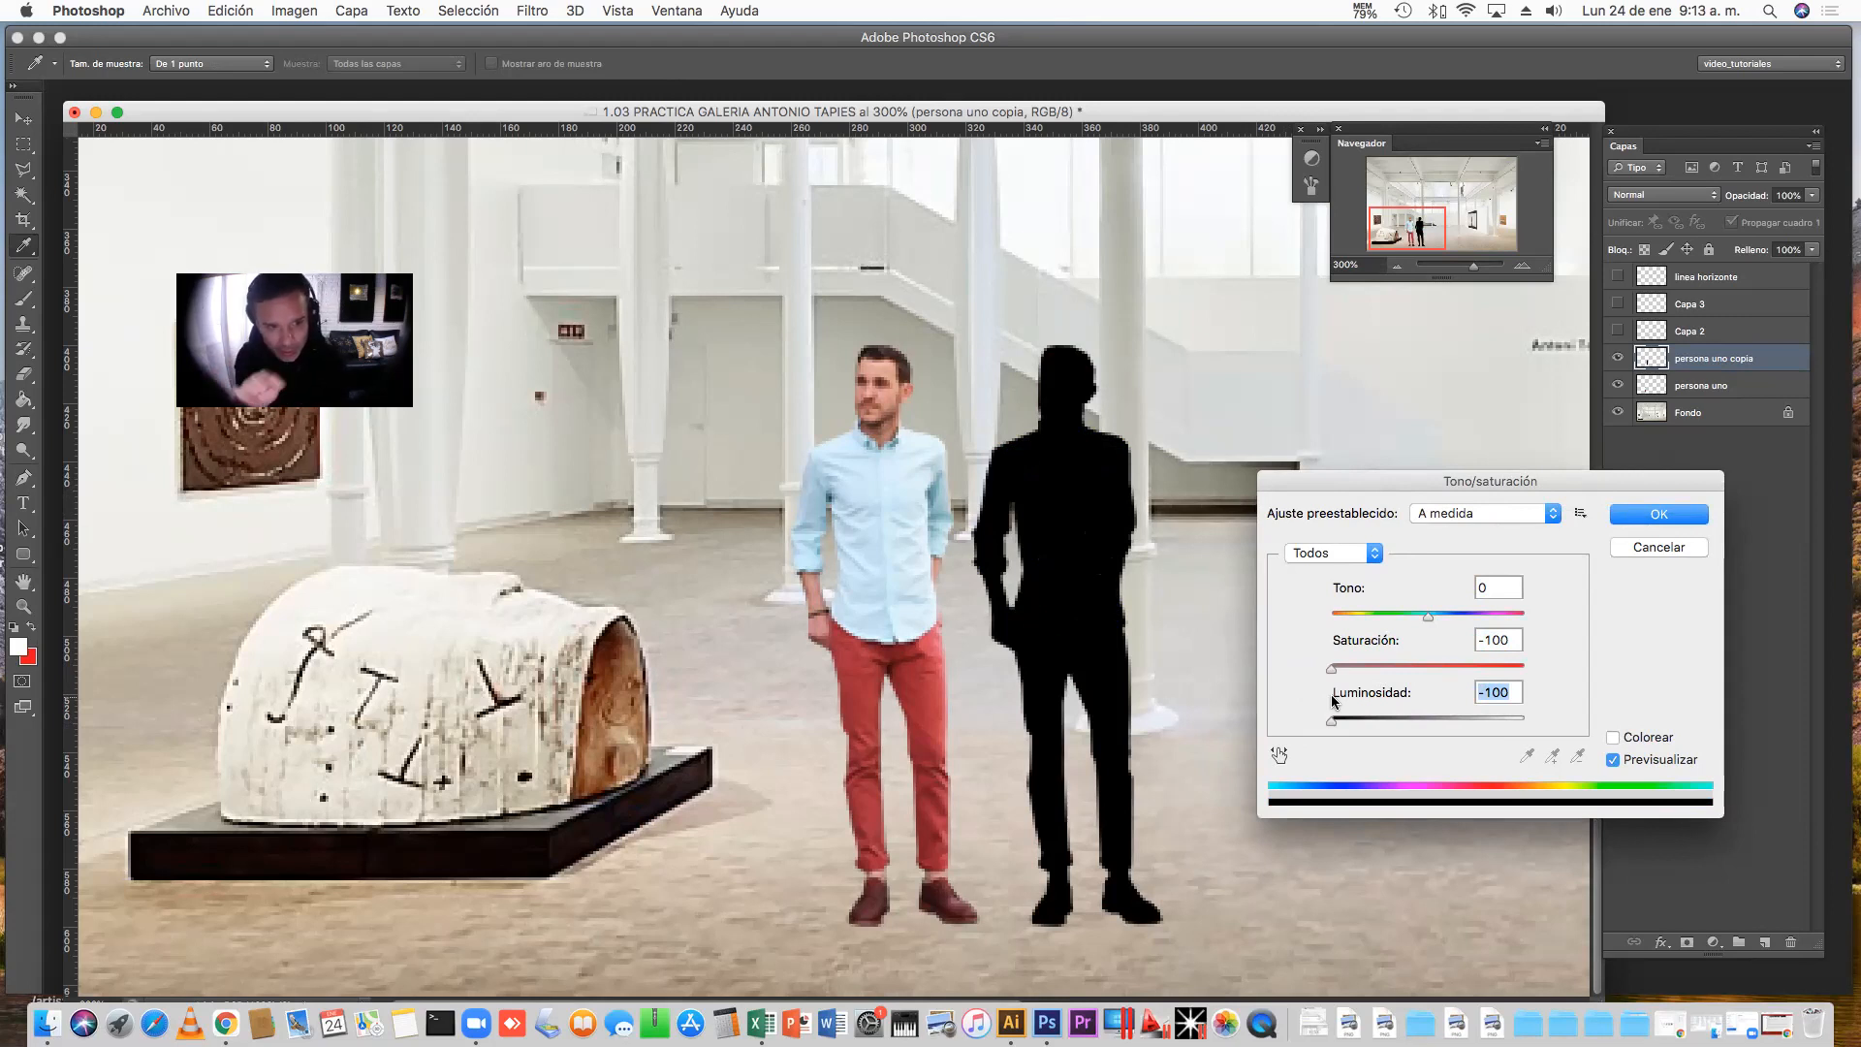
left_click(1651, 520)
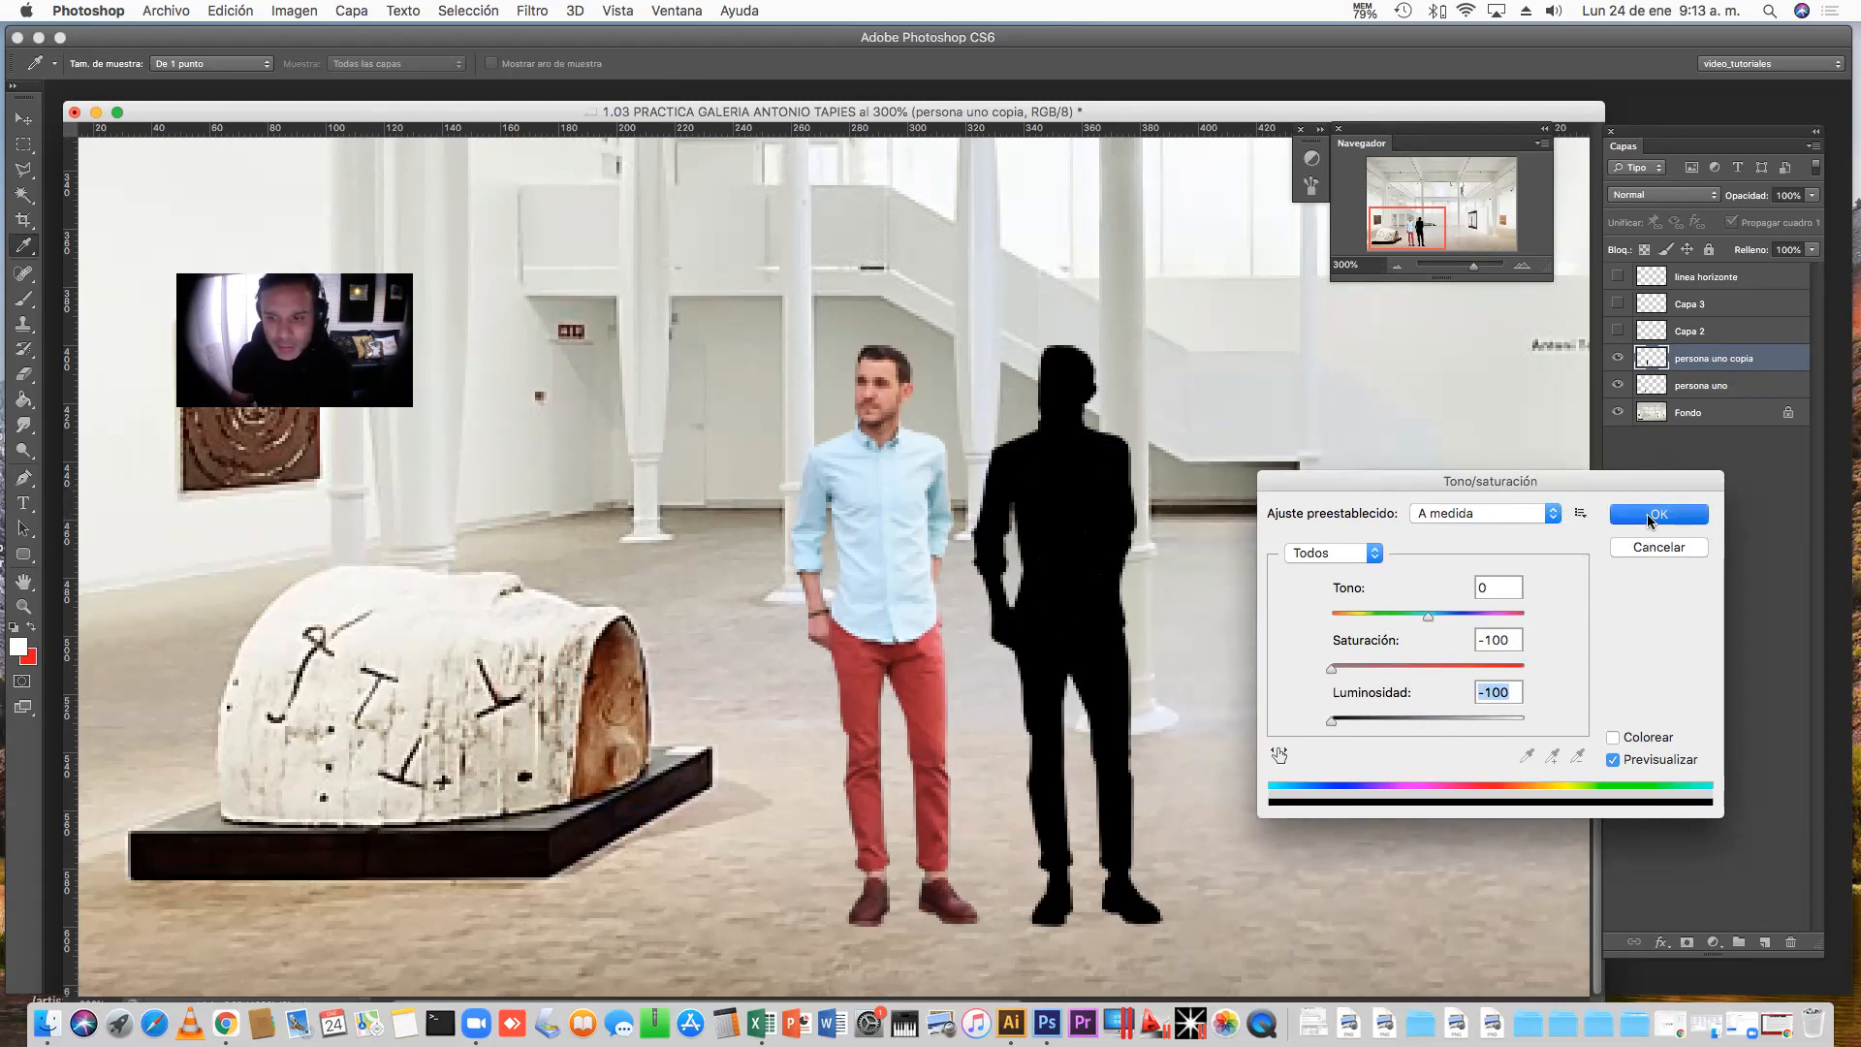
Place the persona uno copia layer below persona uno and move the black silhouette directly behind the man
key("v")
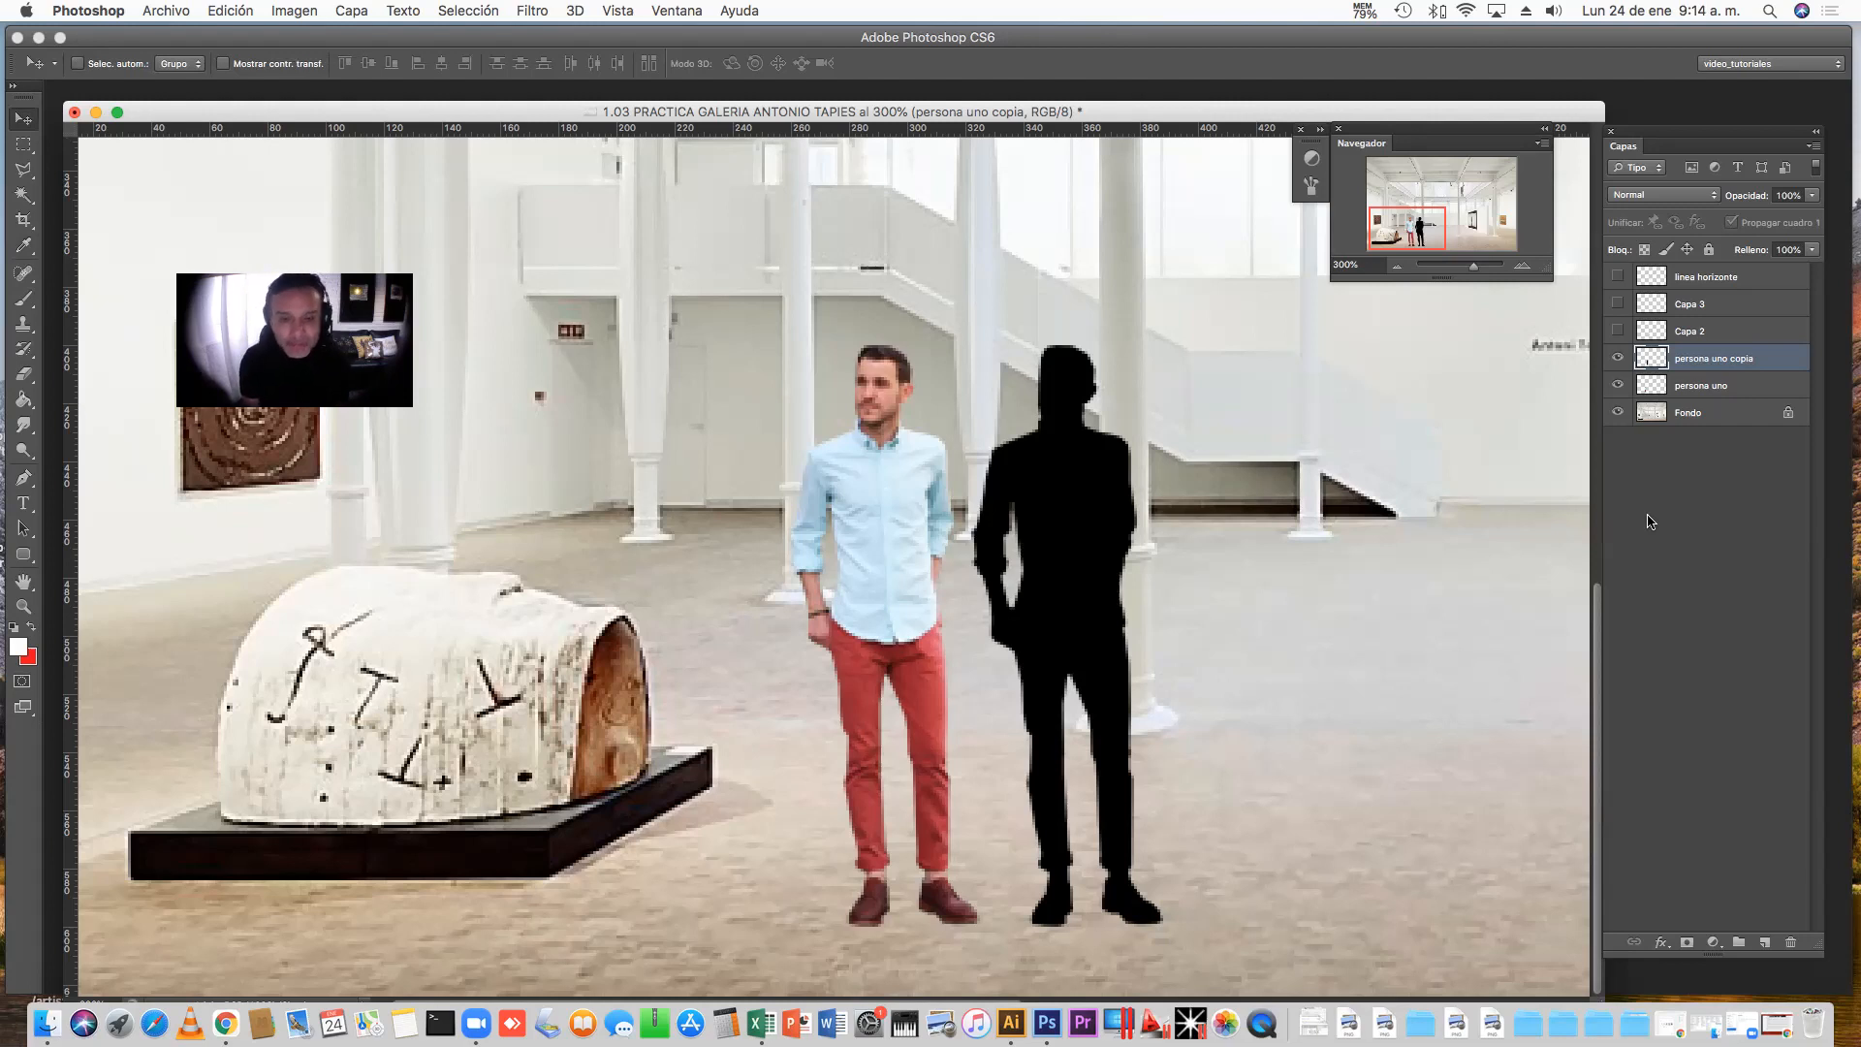
left_click_drag(1110, 520, 1002, 521)
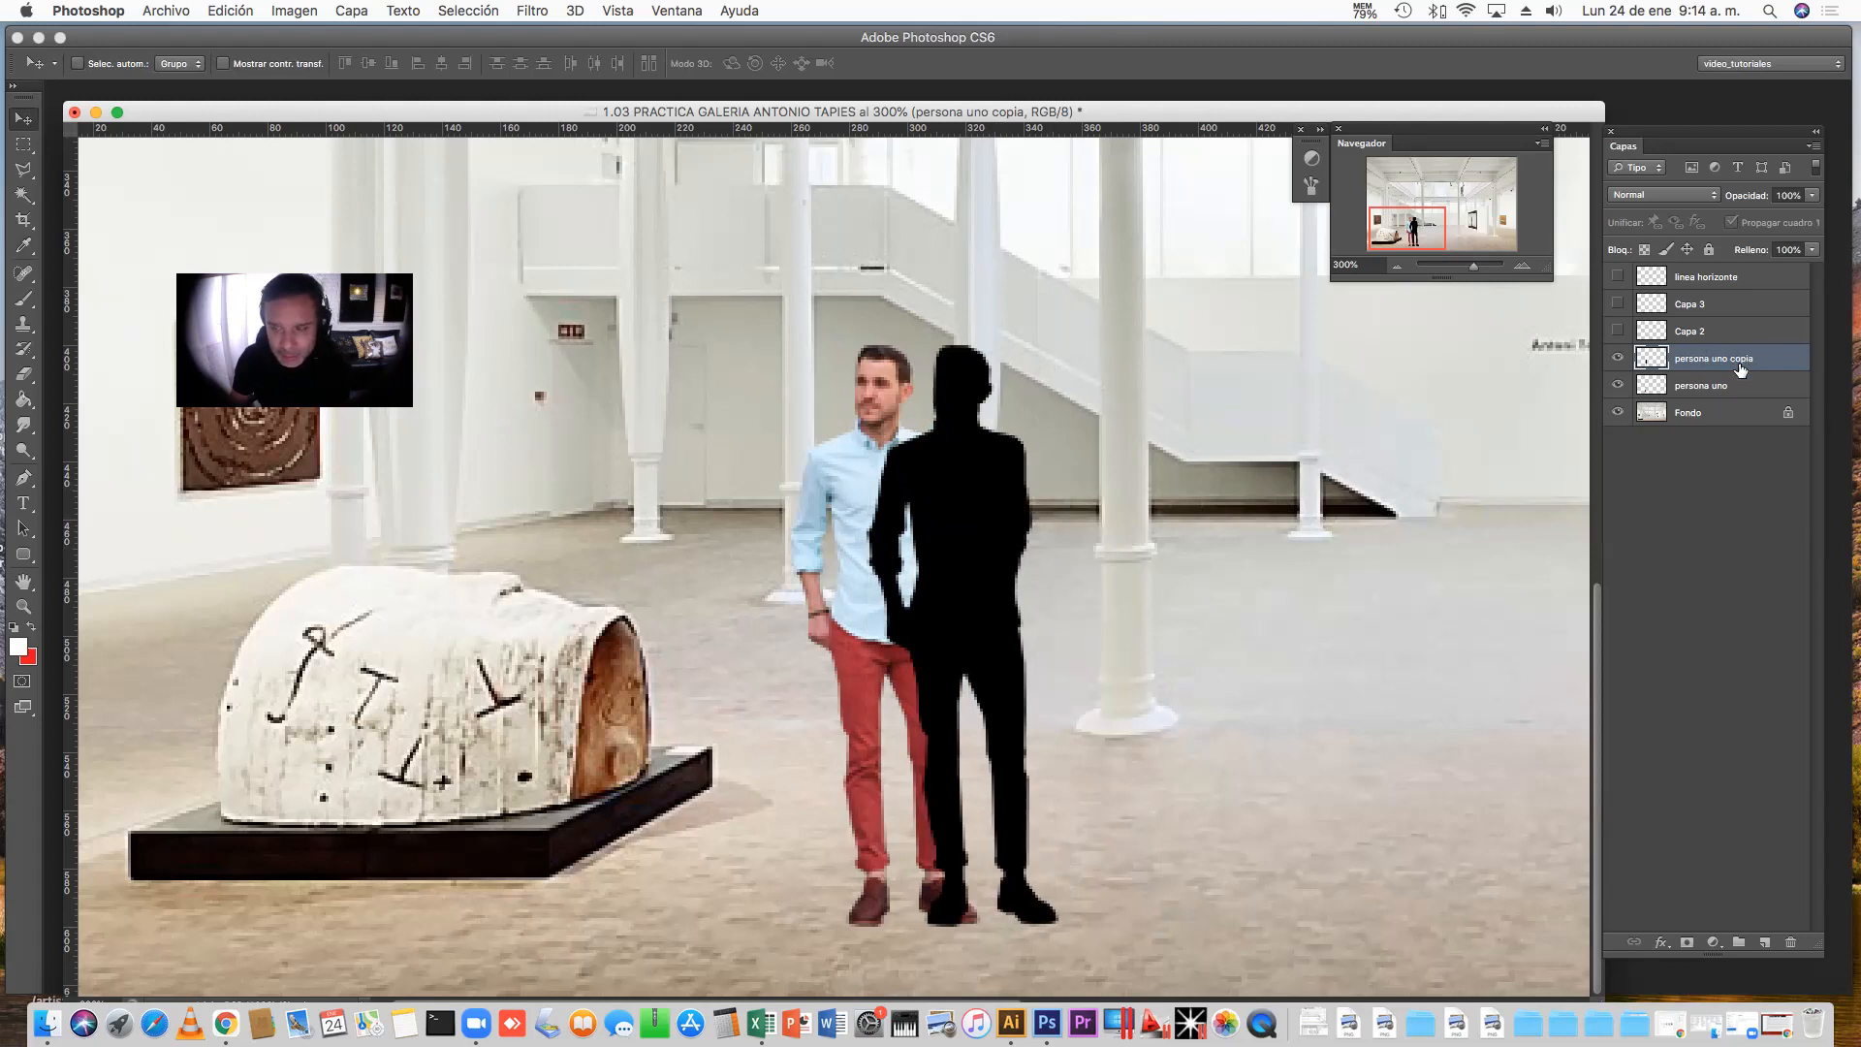
mouse_move(1742, 360)
left_mouse_down()
mouse_move(1739, 392)
mouse_move(1718, 373)
left_mouse_up()
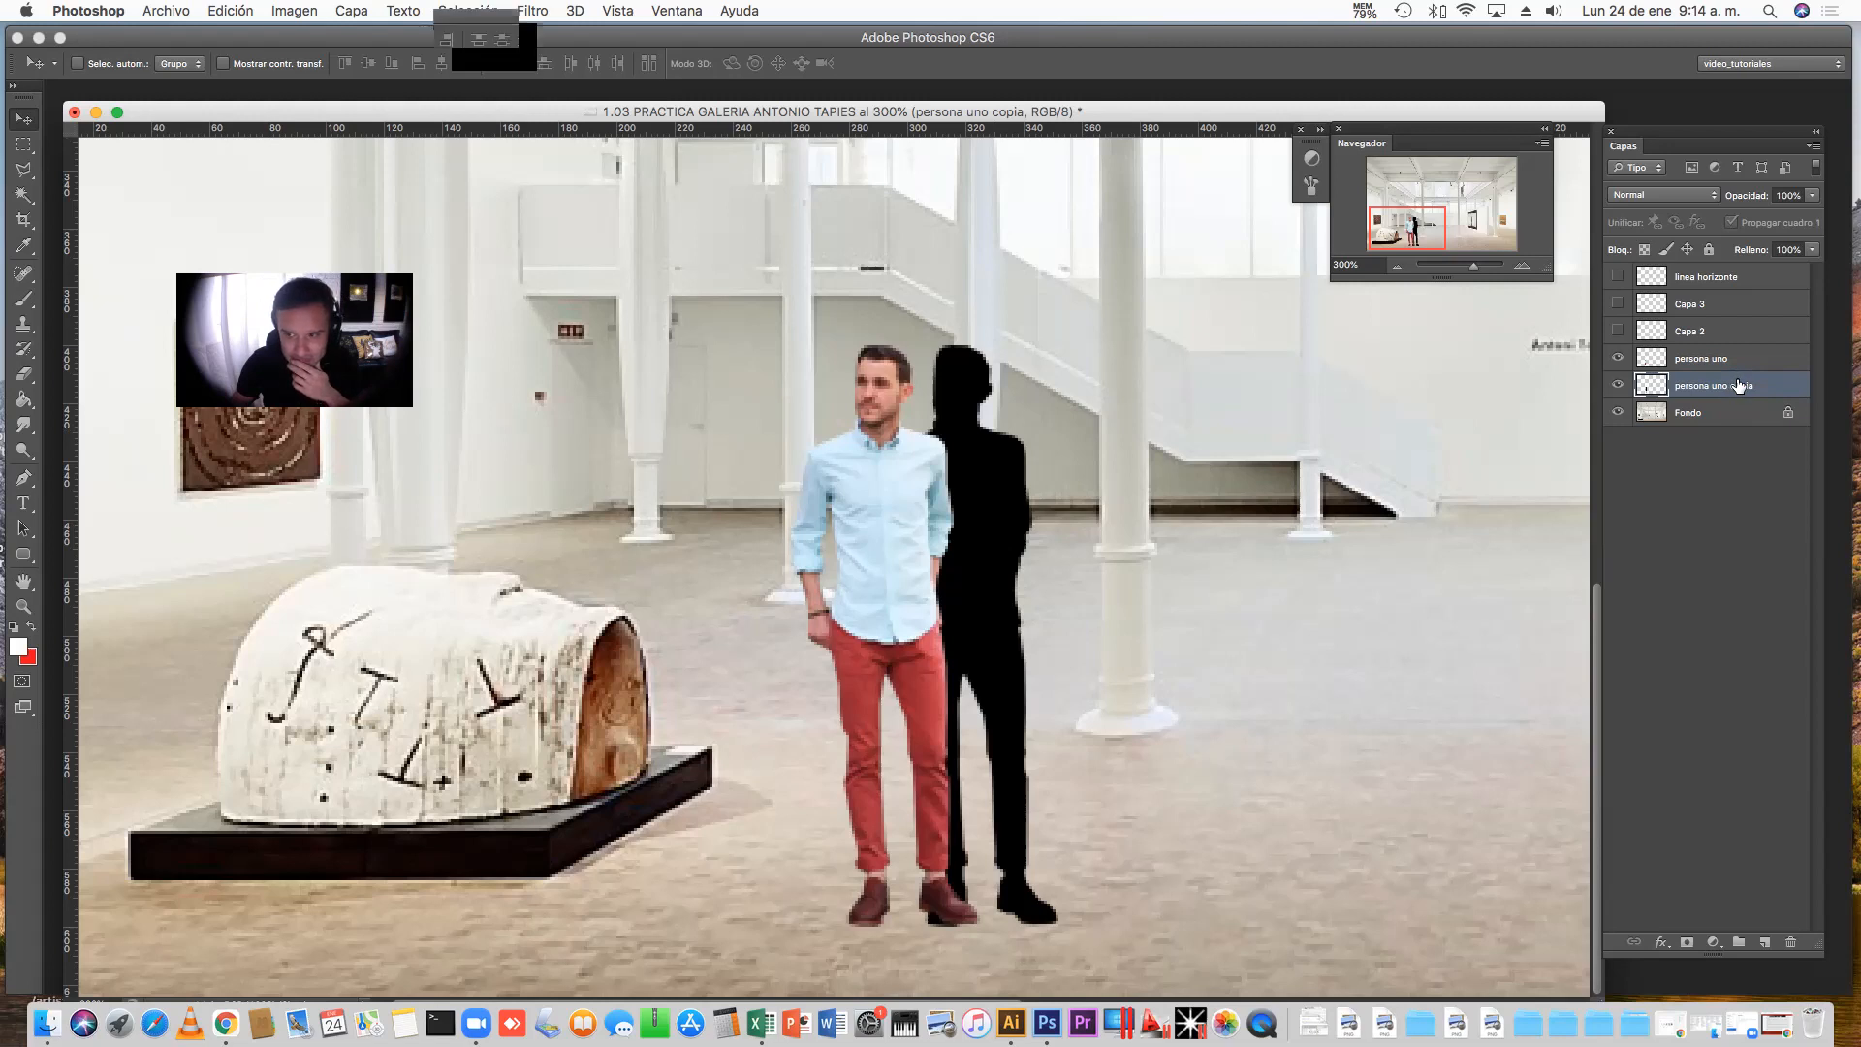
mouse_move(1724, 385)
left_mouse_down()
mouse_move(1715, 327)
mouse_move(1716, 378)
left_mouse_up()
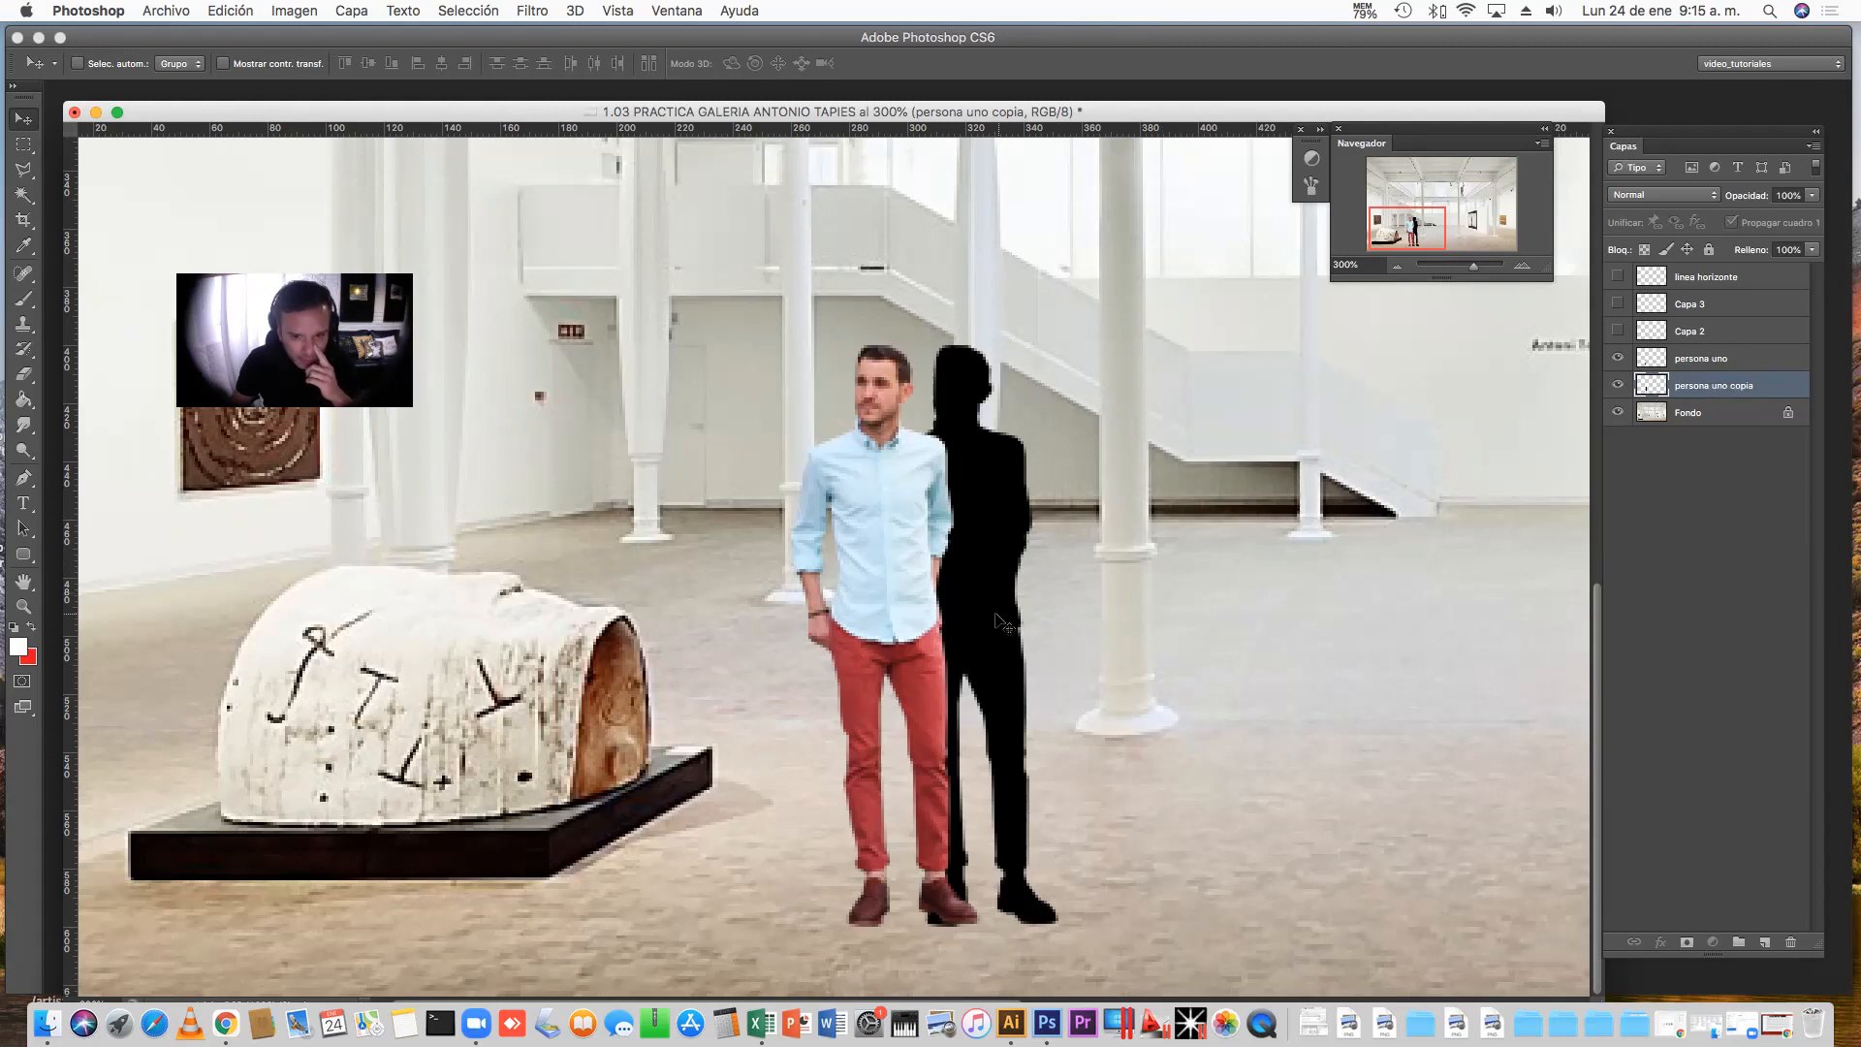
left_click_drag(998, 620, 919, 611)
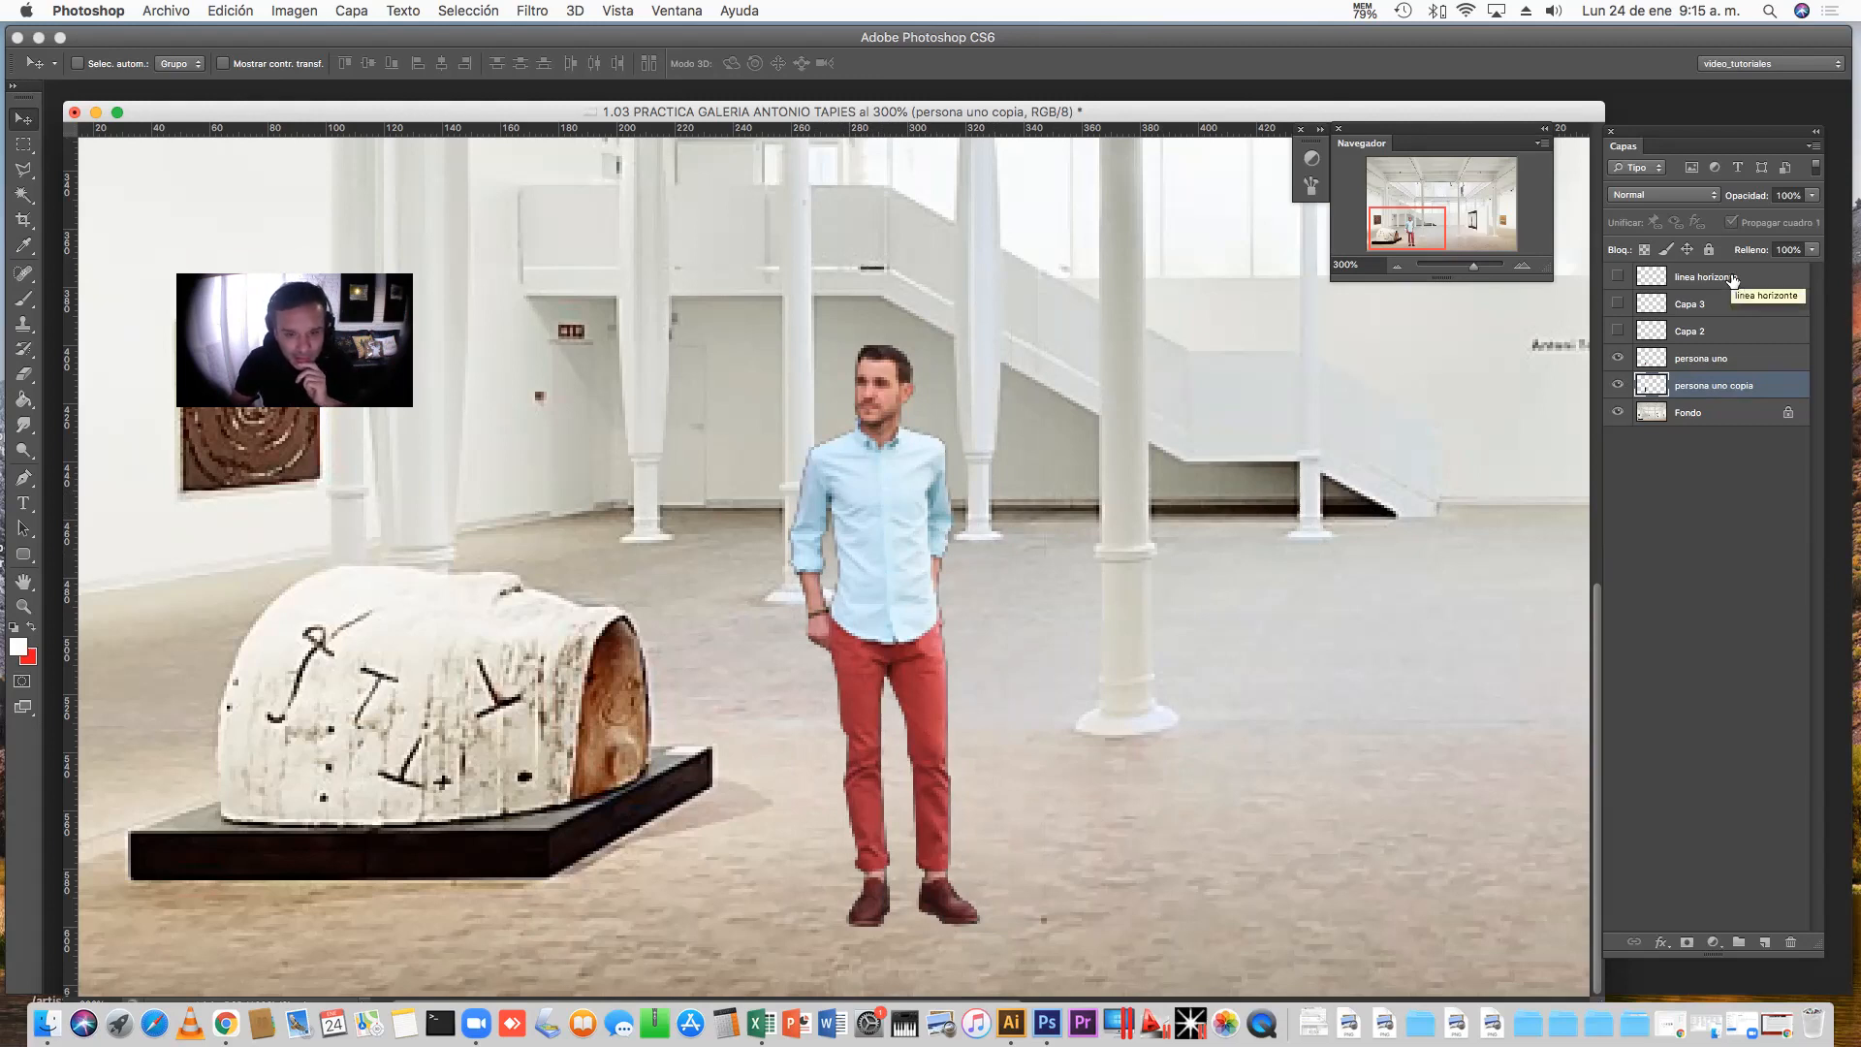
Using Zoom's red annotations, mark the line from the sculpture's upper edge to its shadow tip and the light ray from the ceiling spotlight
left_click(1398, 268)
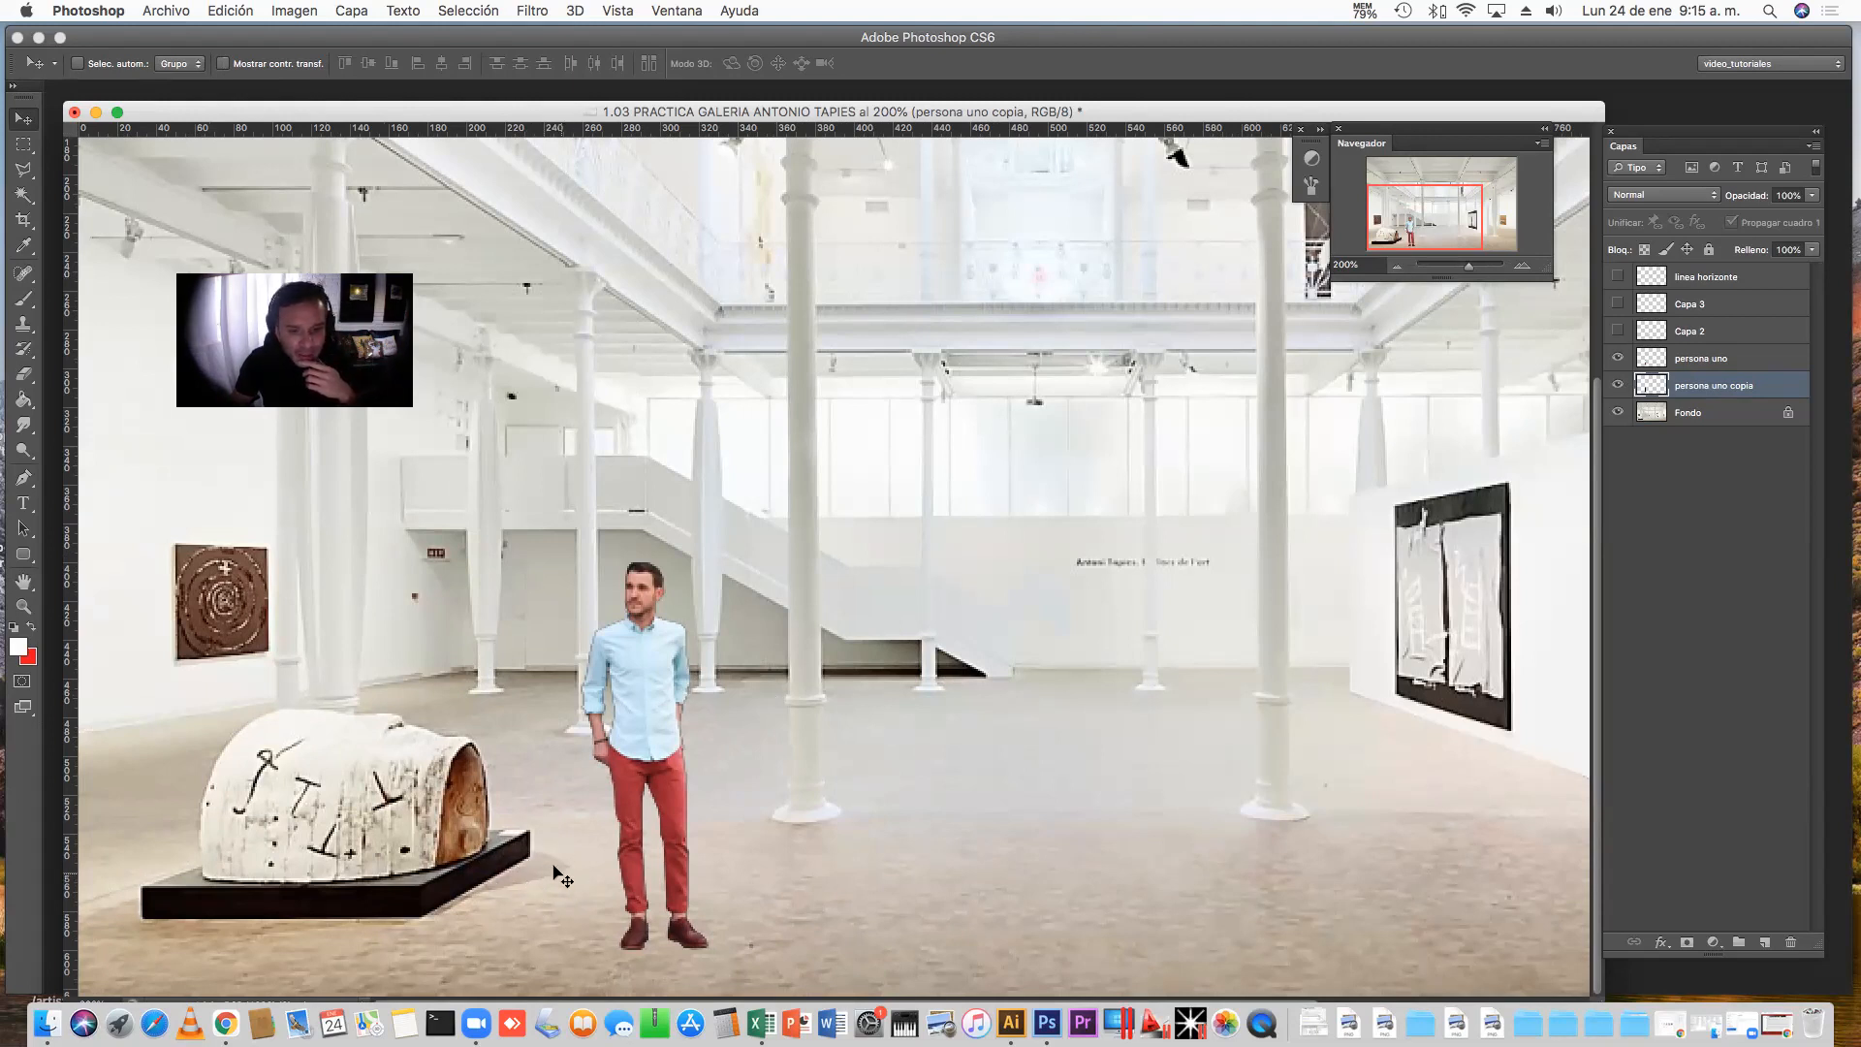
left_click(1740, 281)
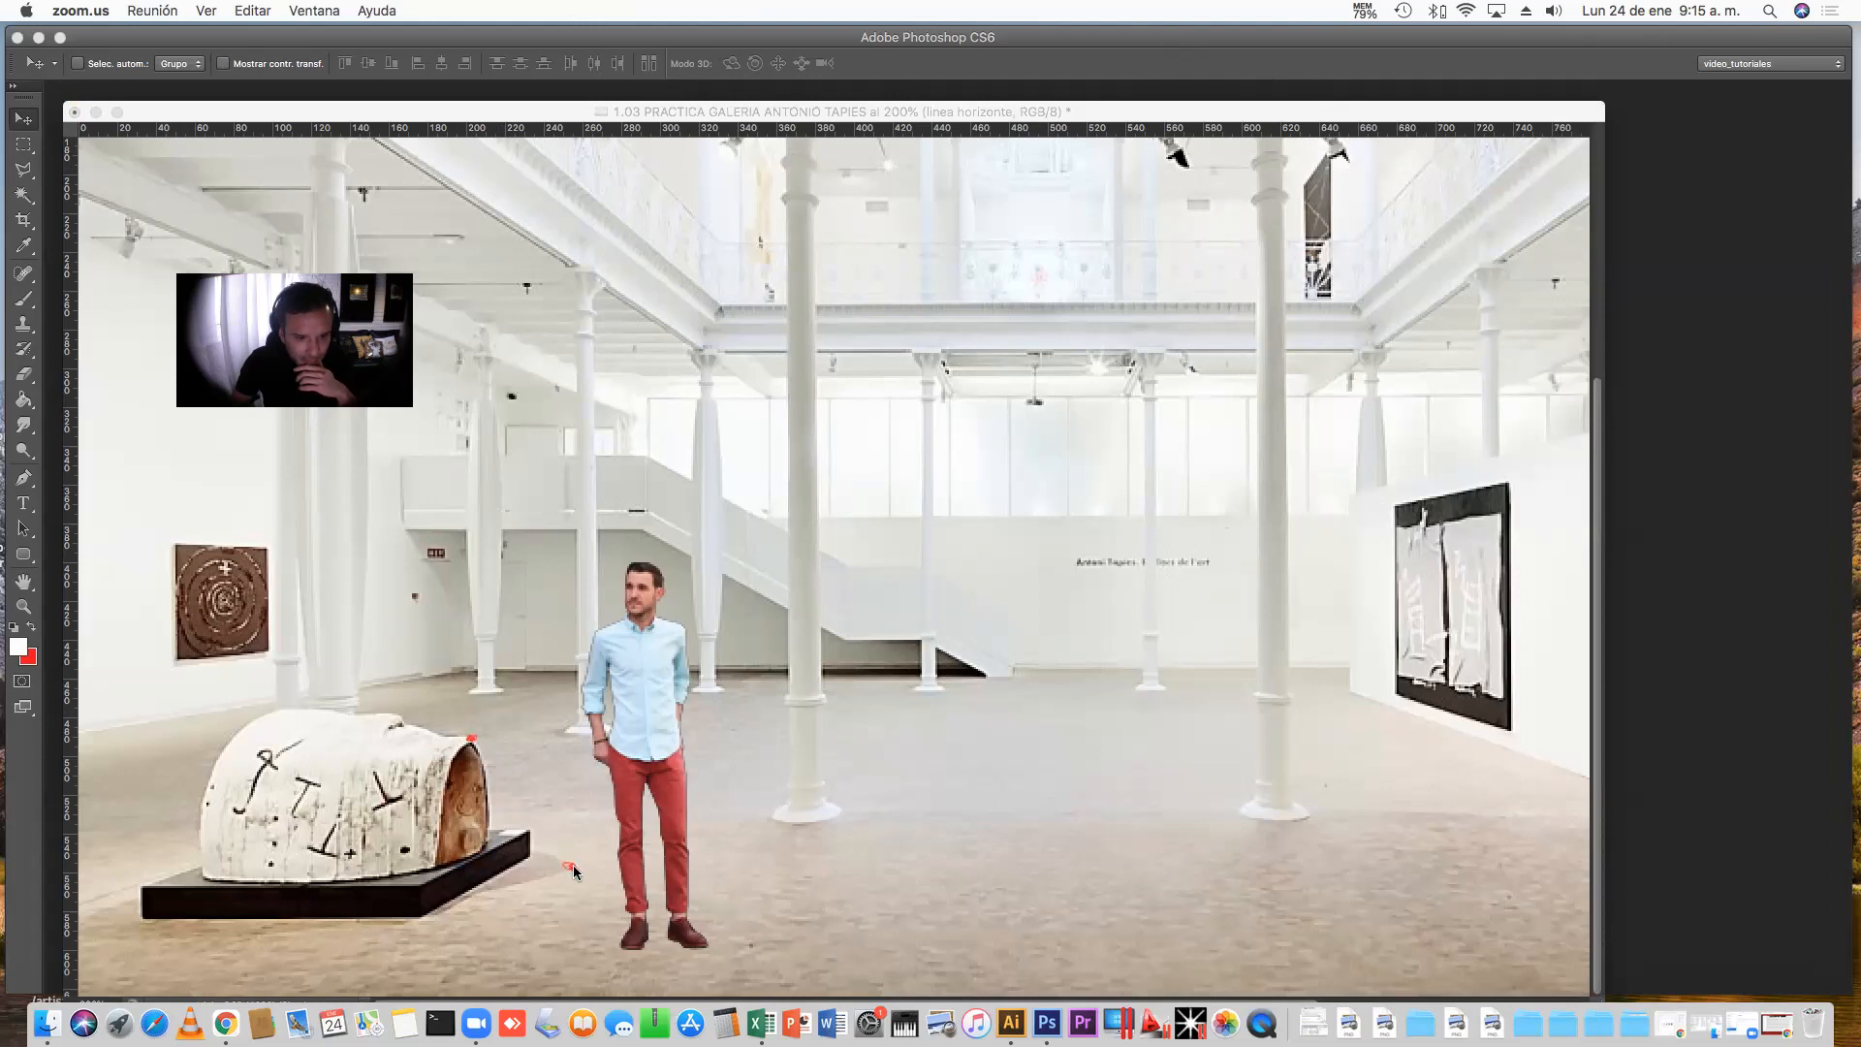
left_click_drag(473, 743, 581, 866)
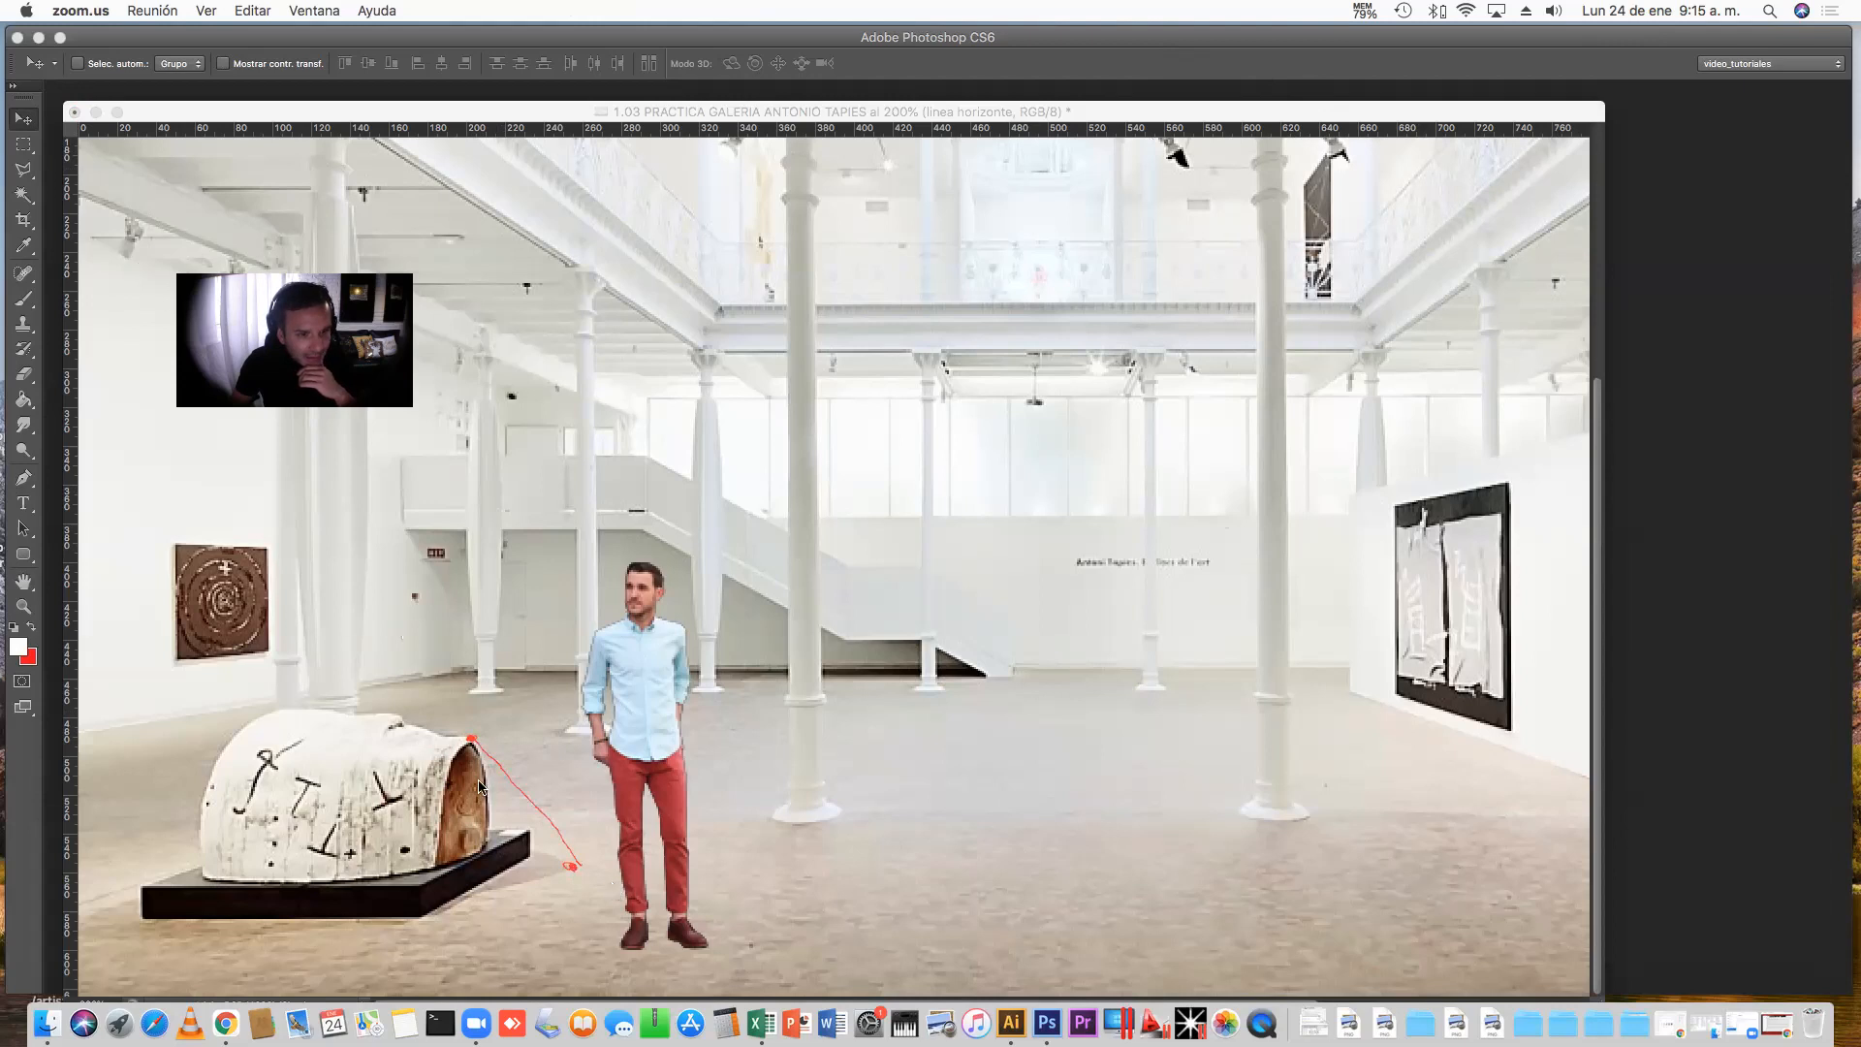
left_click_drag(114, 238, 121, 257)
mouse_move(123, 257)
left_mouse_down()
mouse_move(380, 557)
mouse_move(479, 640)
mouse_move(463, 642)
mouse_move(484, 630)
mouse_move(464, 639)
left_mouse_up()
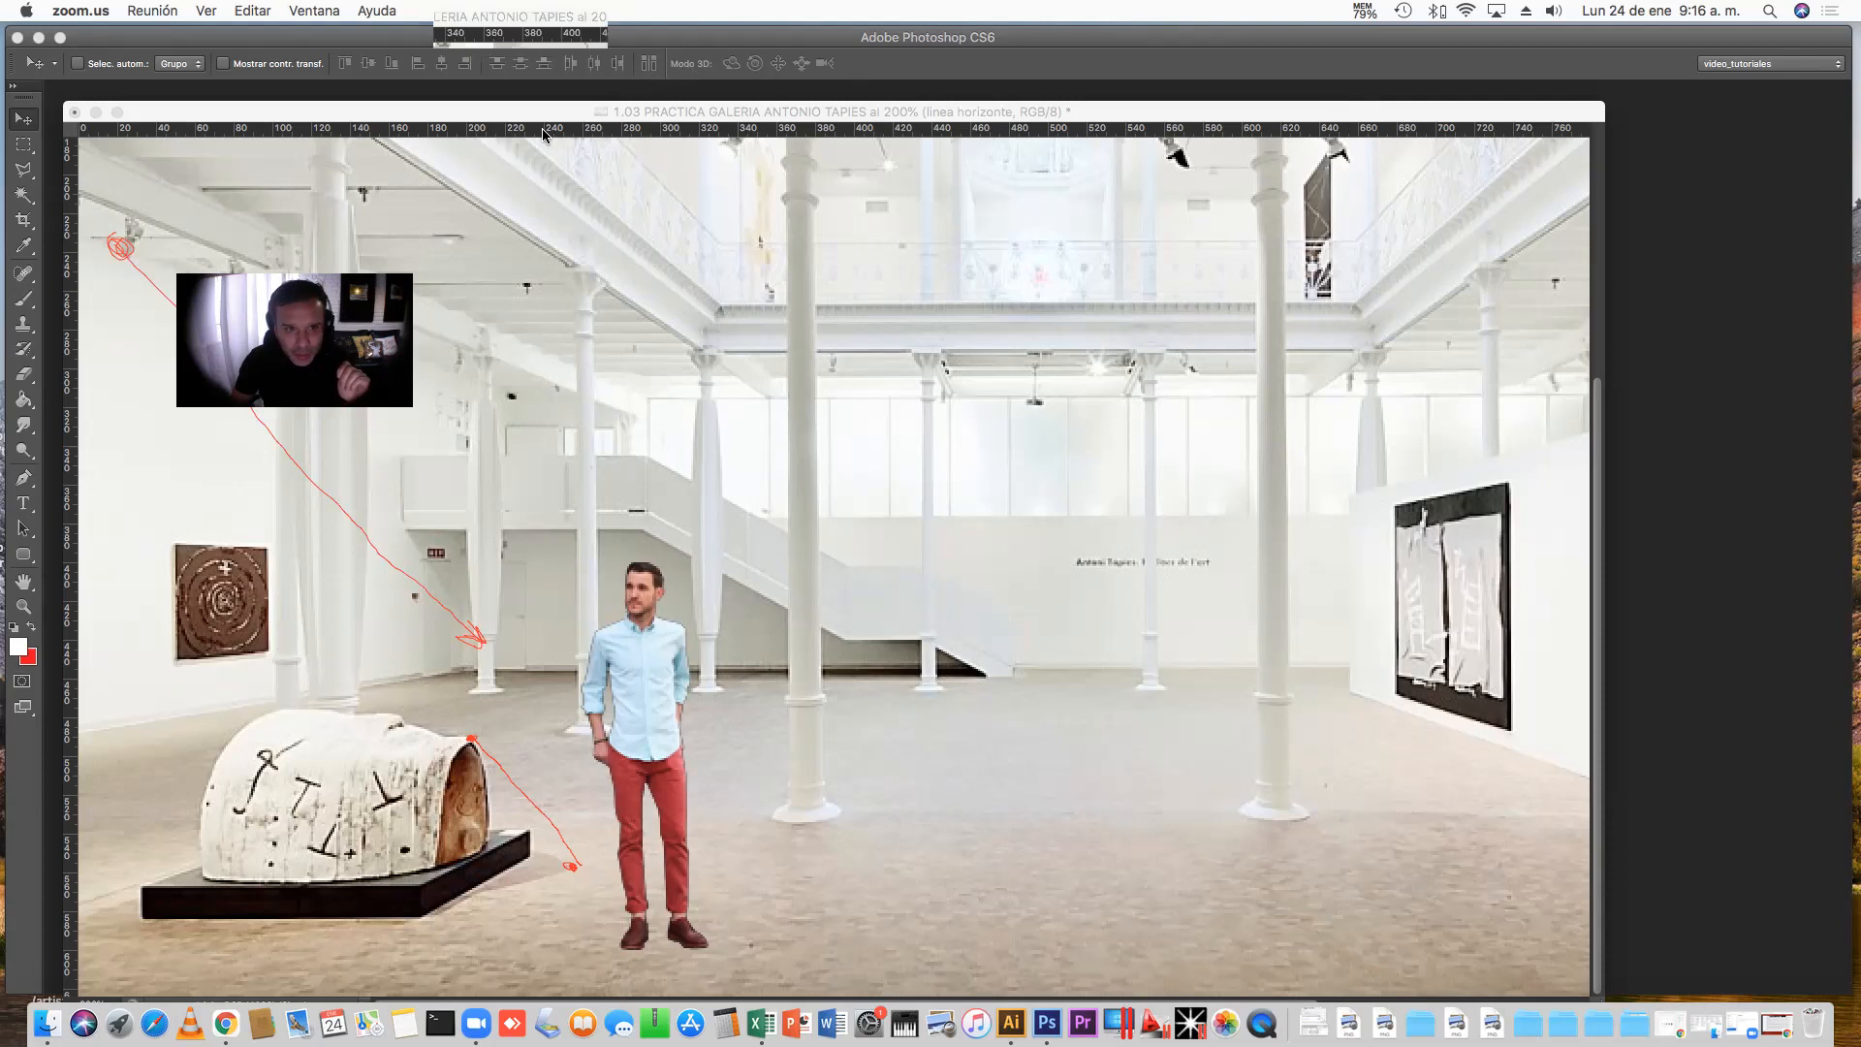
Back in Photoshop, add a new layer above linea horizonte and name it "trazo de sombra"
left_click(1504, 115)
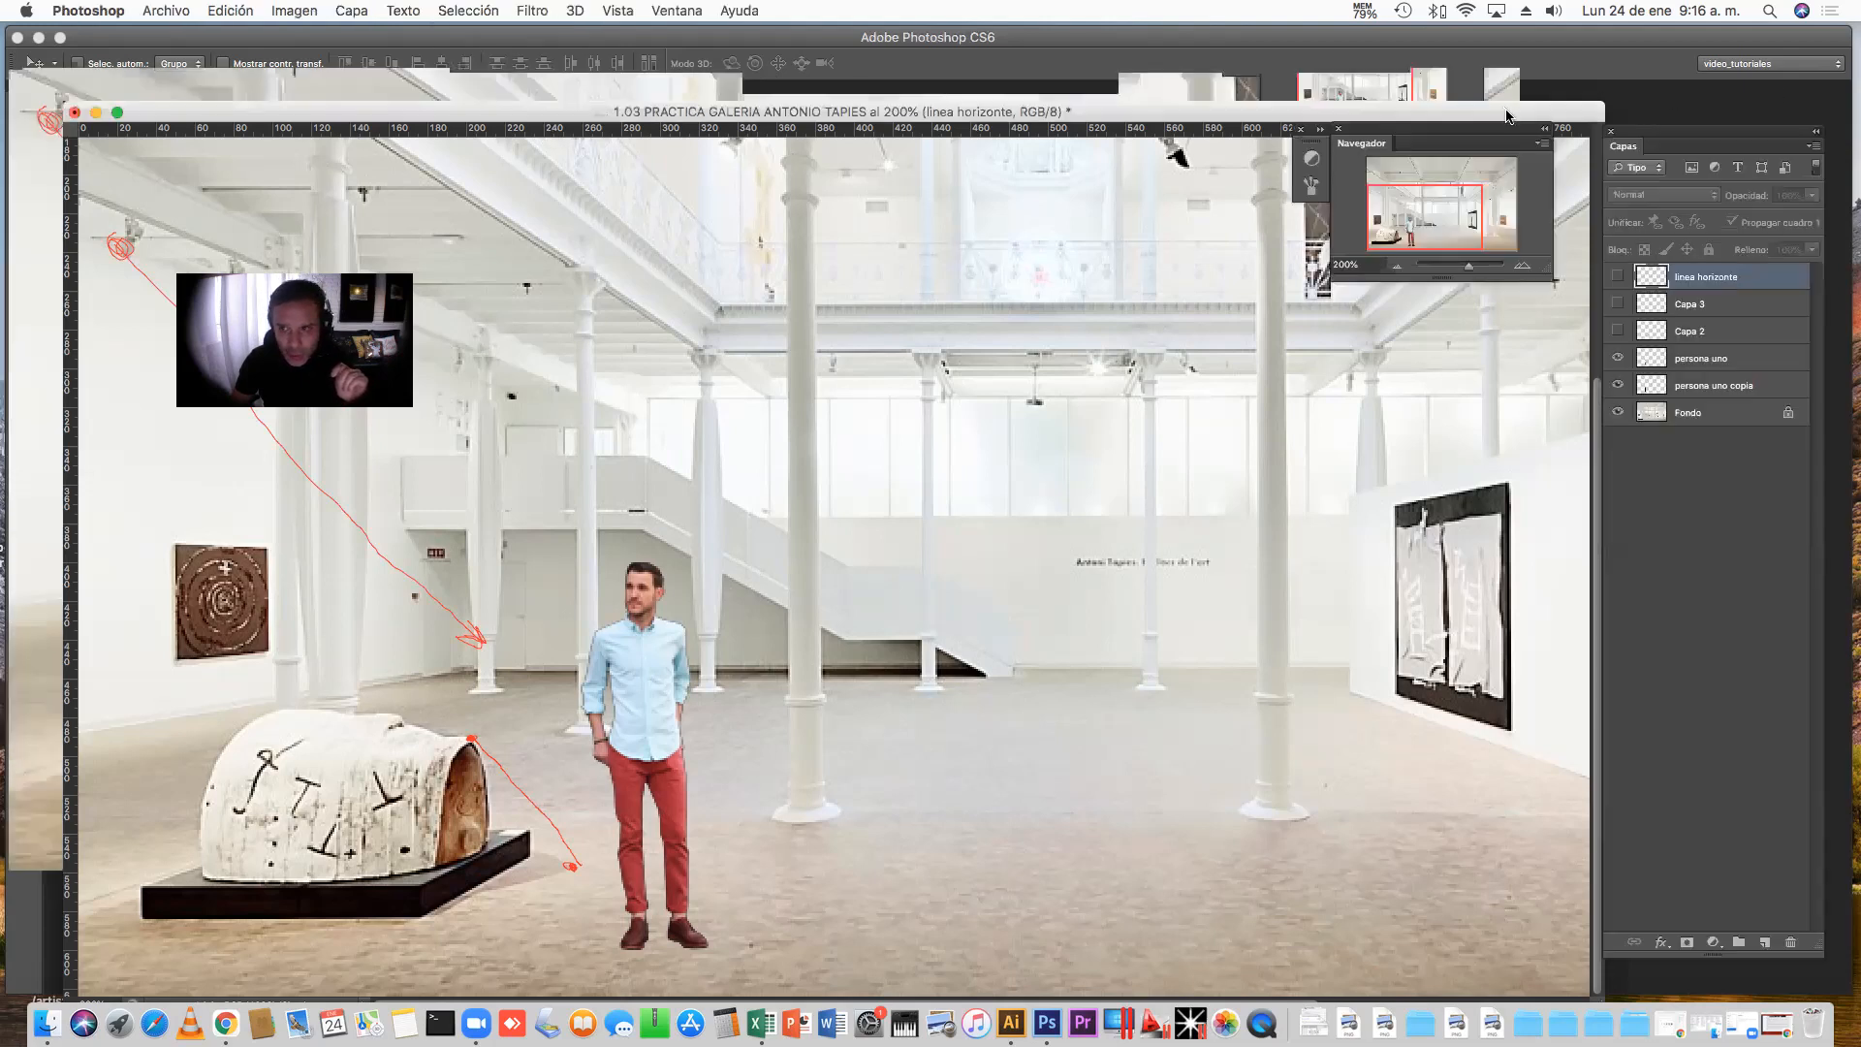
left_click(1618, 278)
left_click(1618, 277)
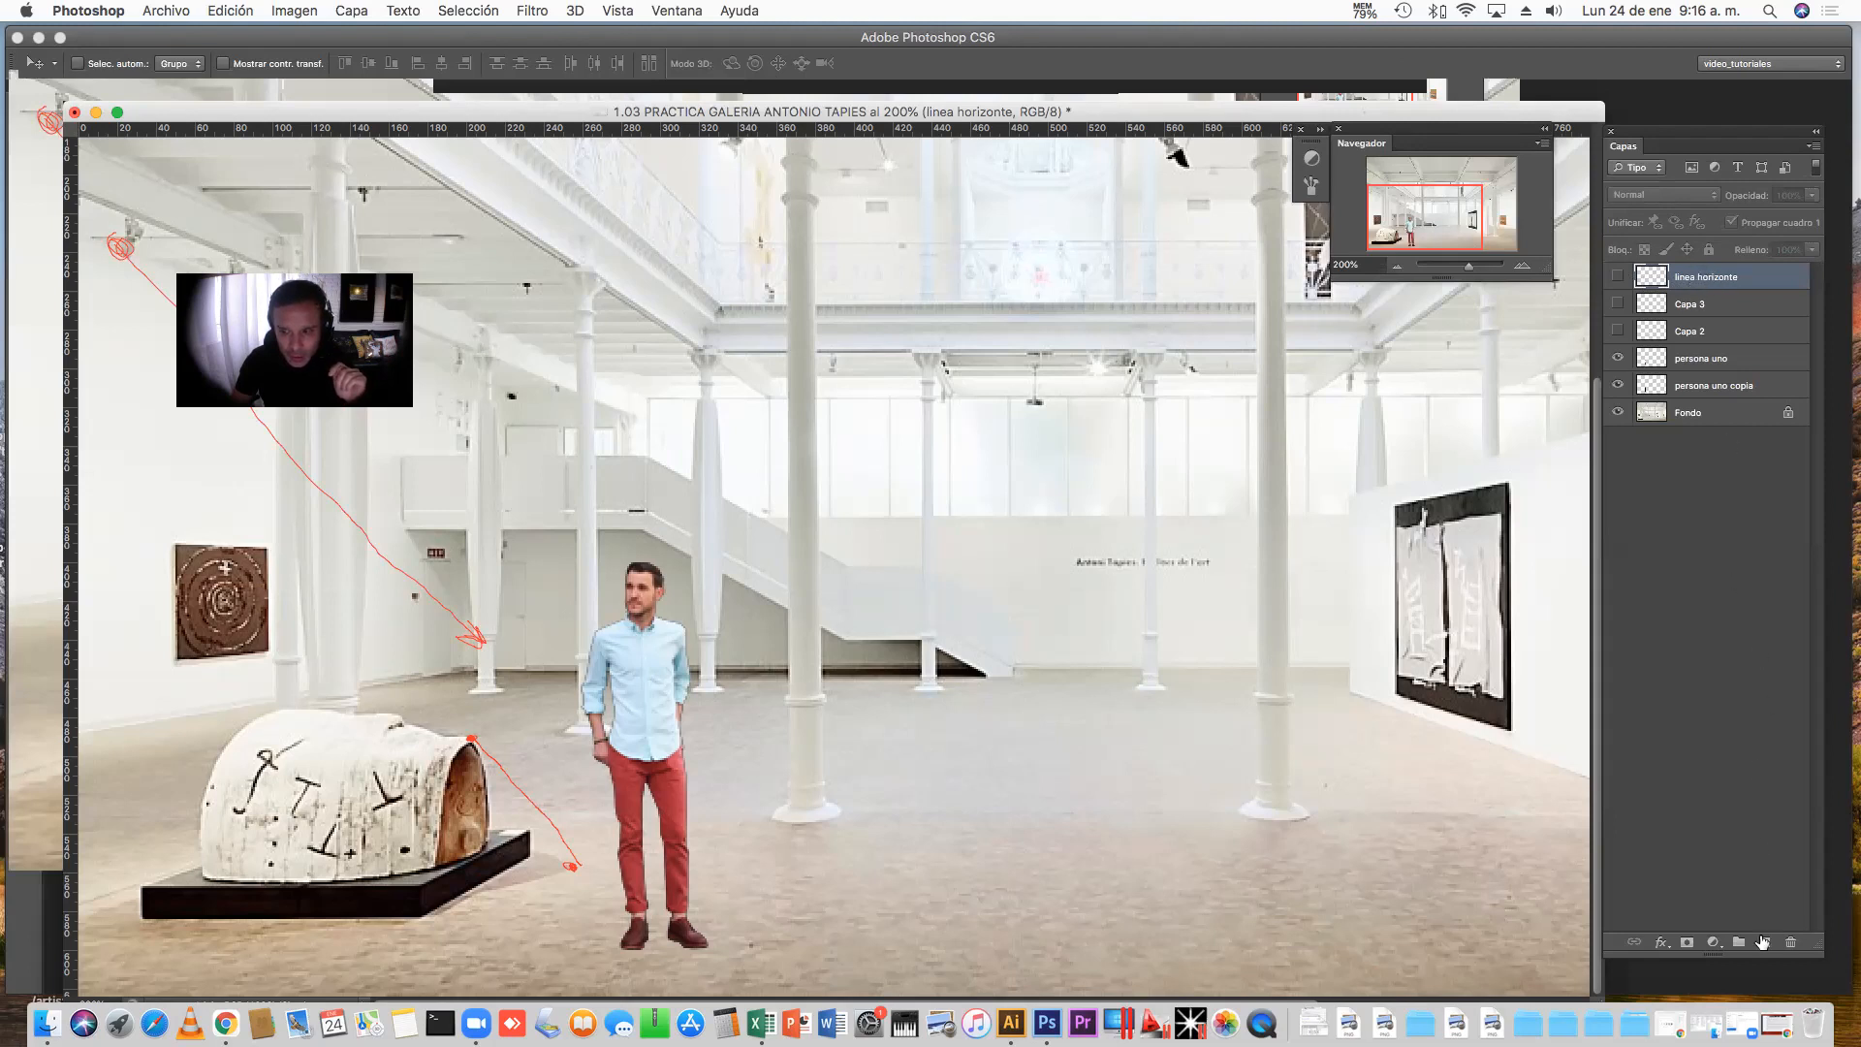
left_click(1762, 941)
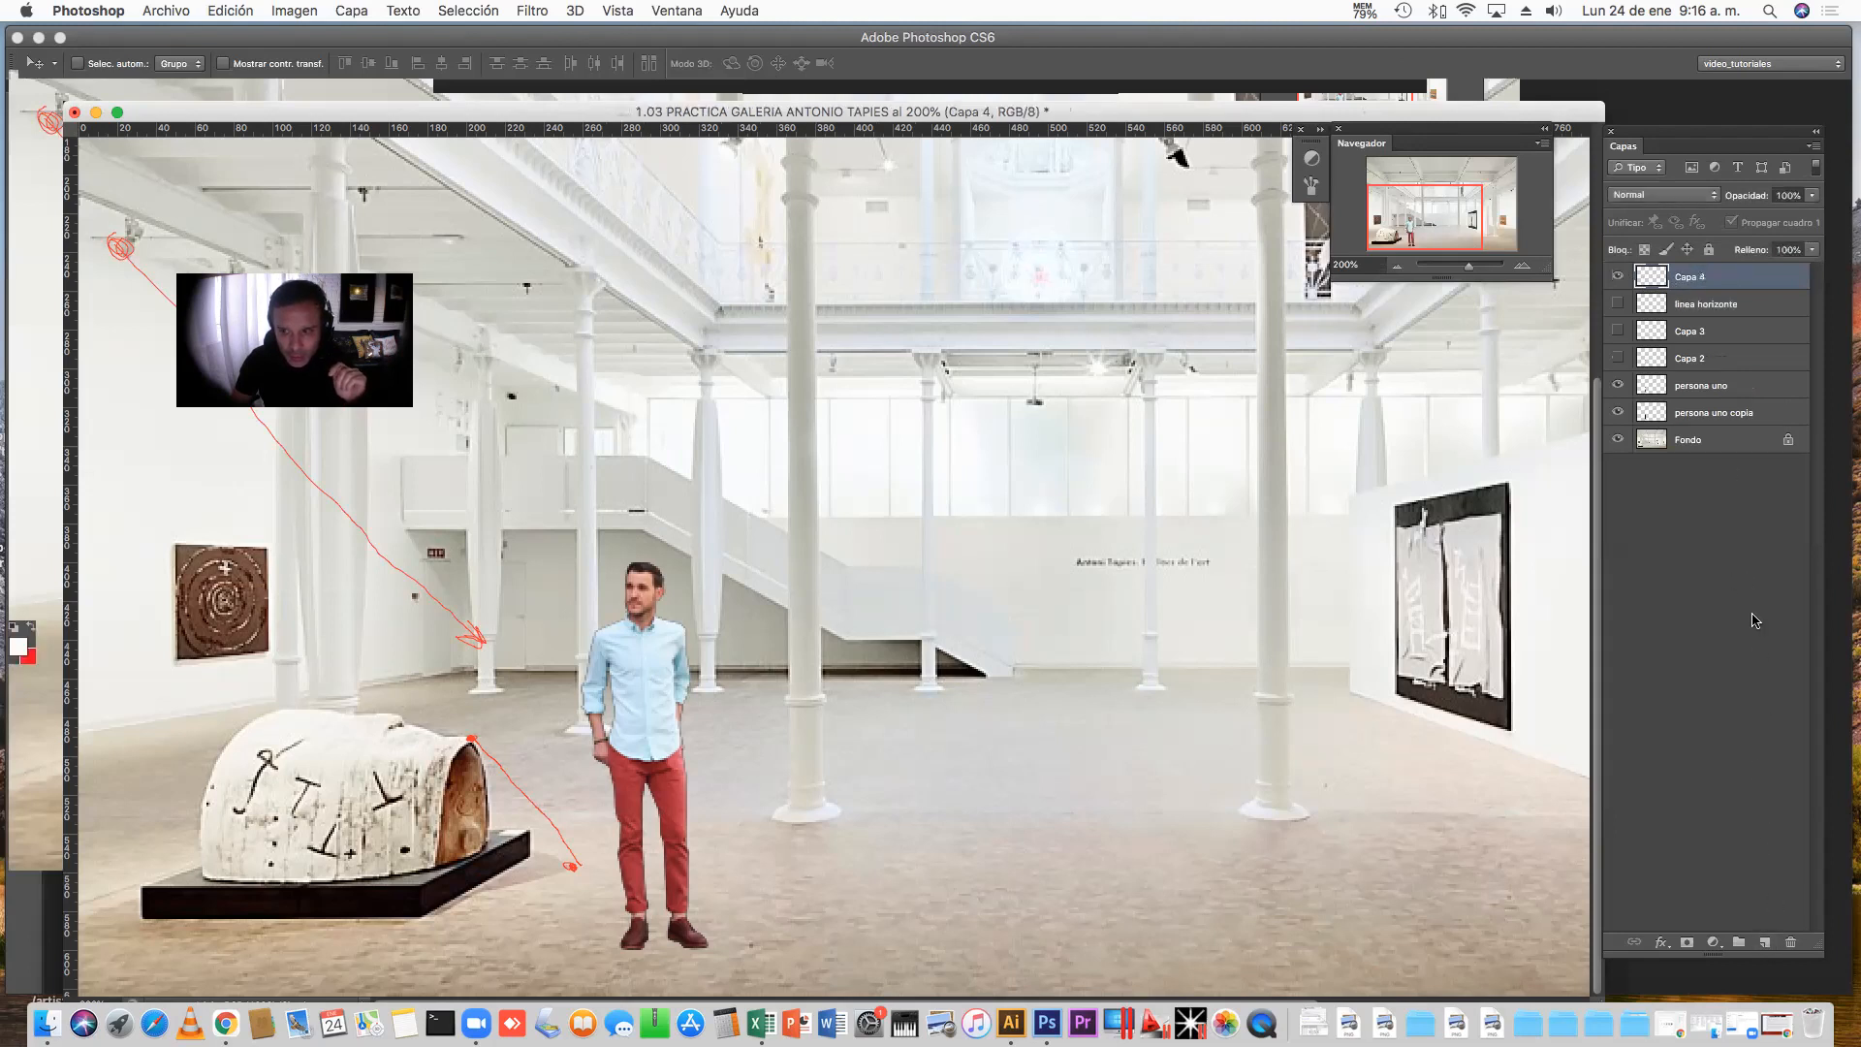
double_click(1687, 279)
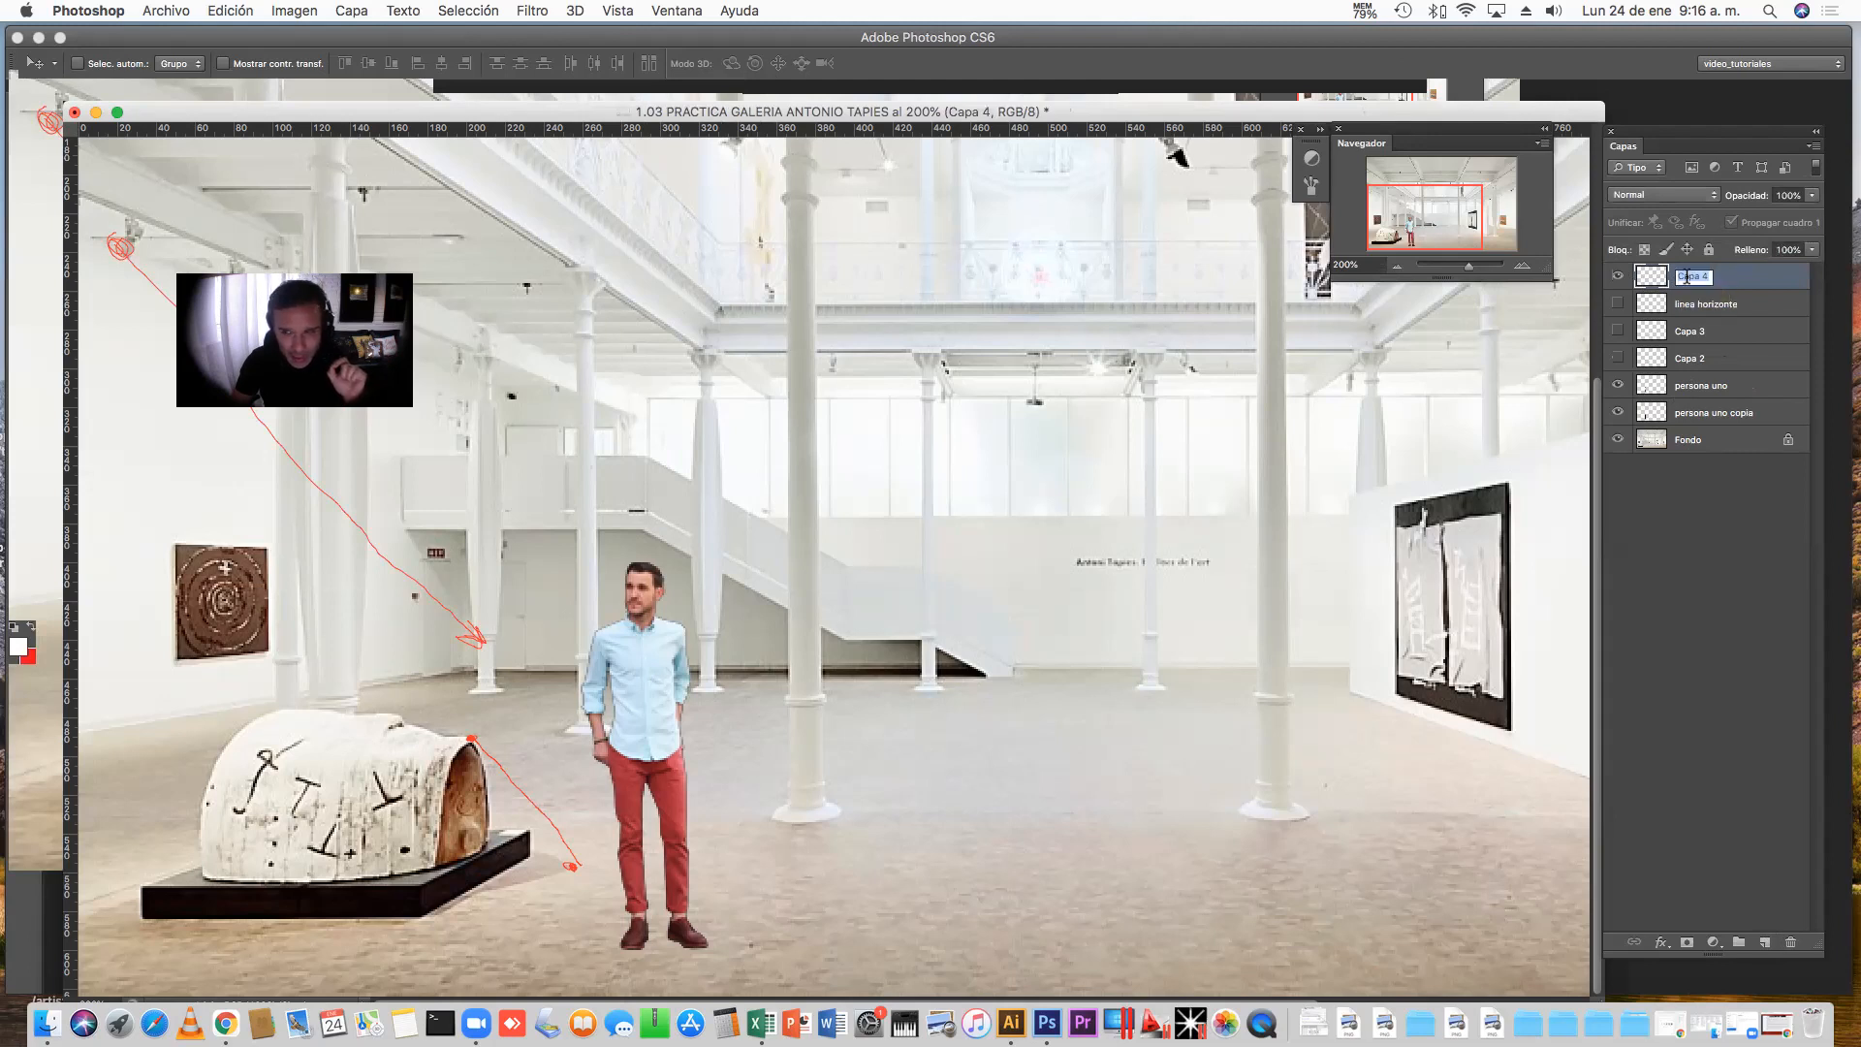
key("BackSpace")
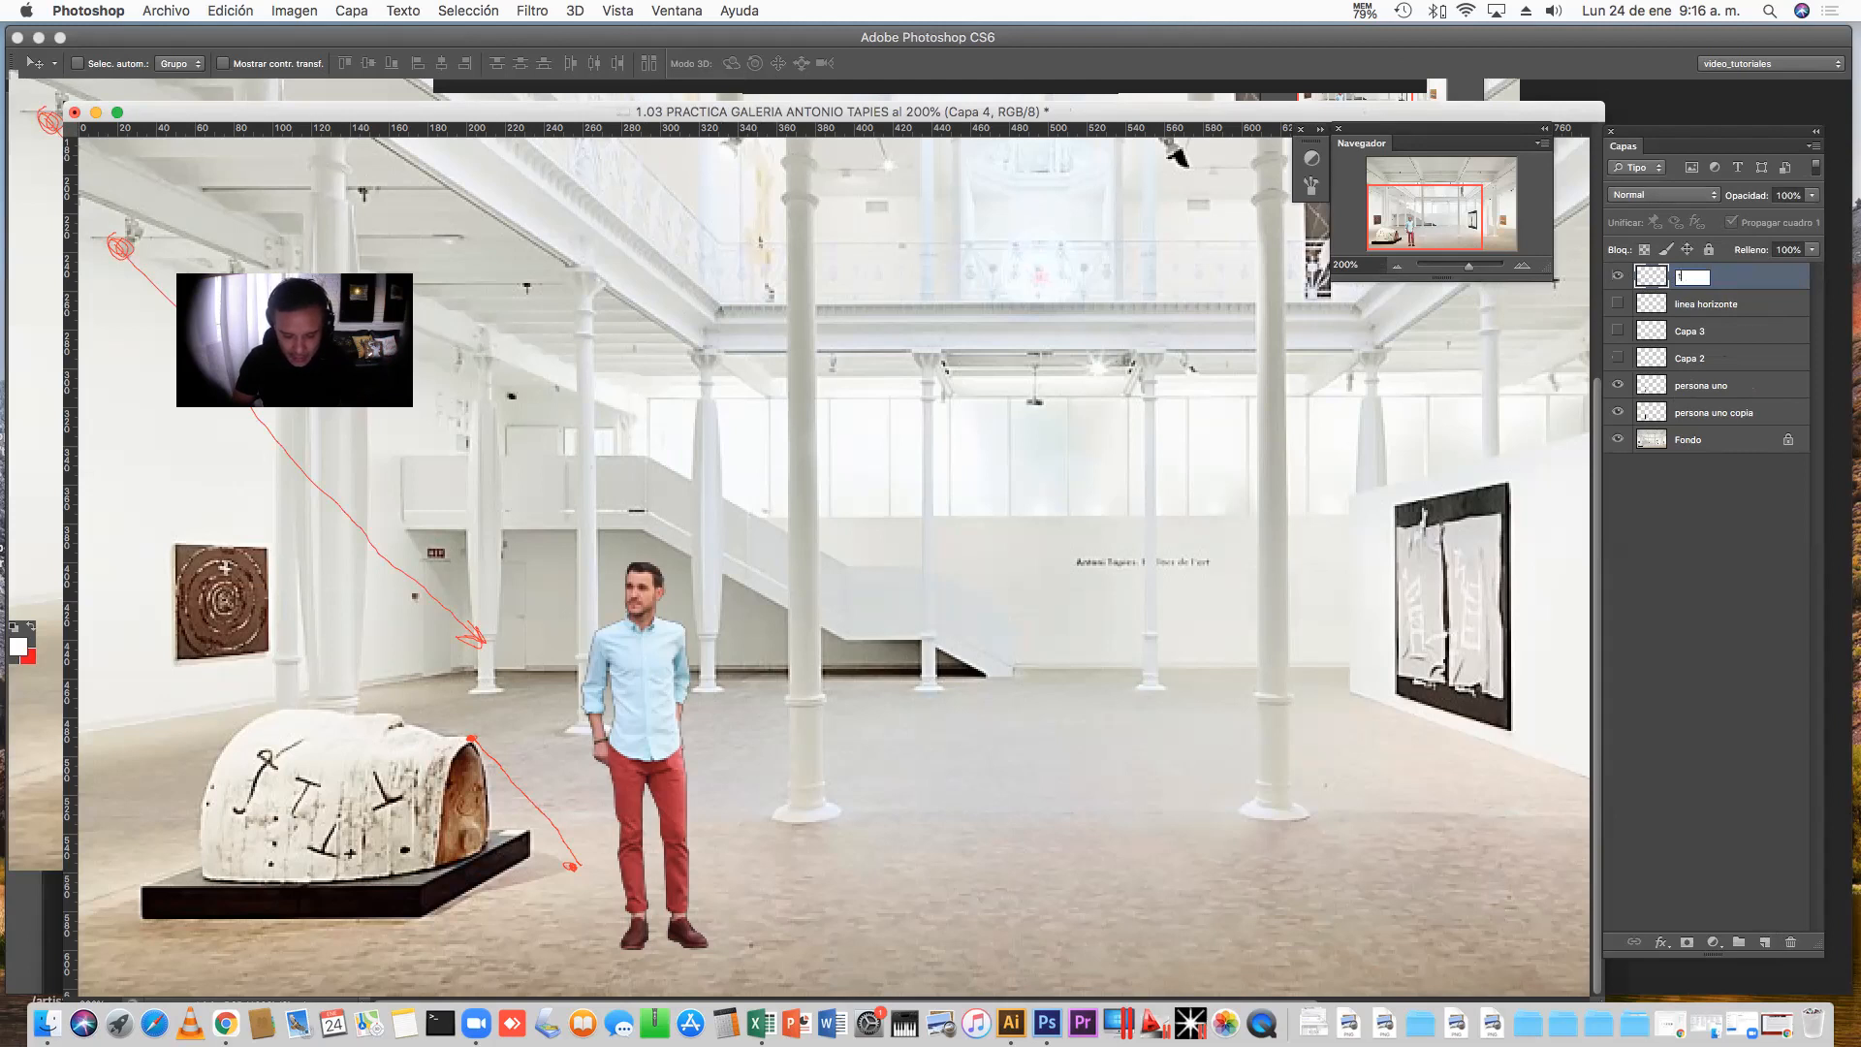
type("trazo de sombra")
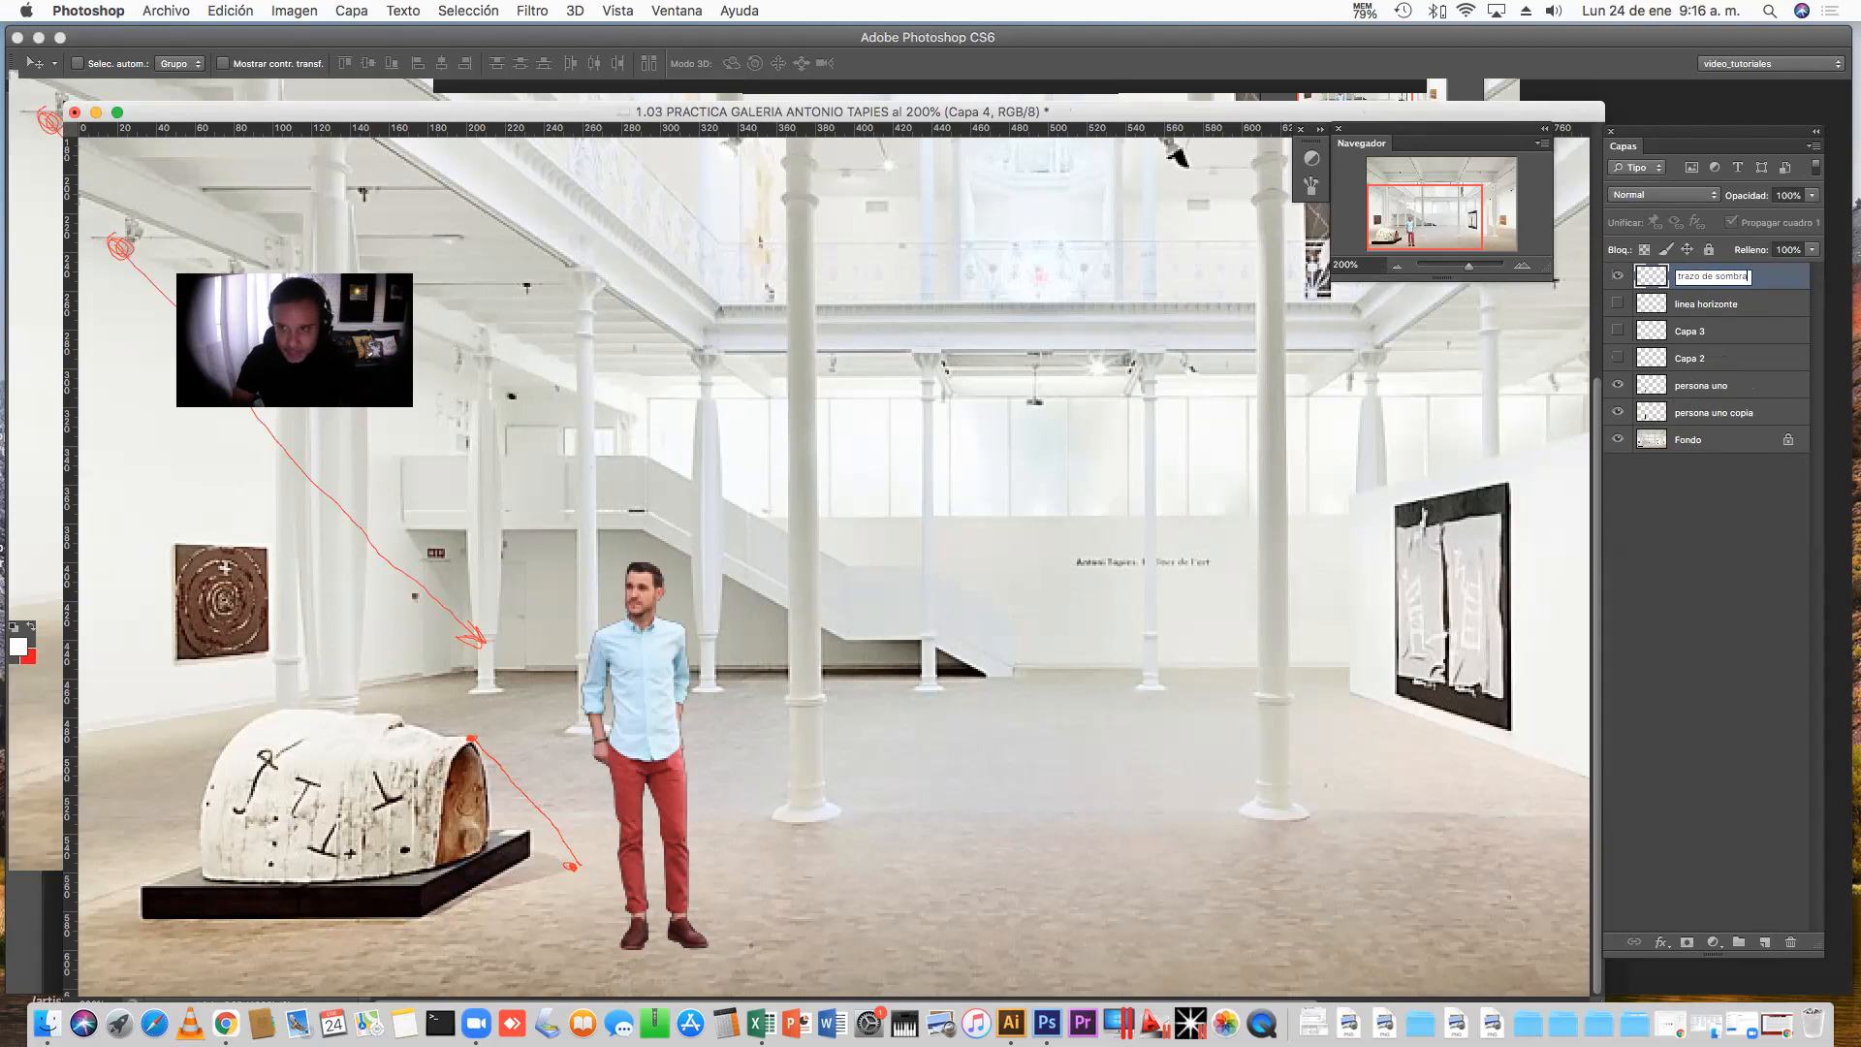
key("Return")
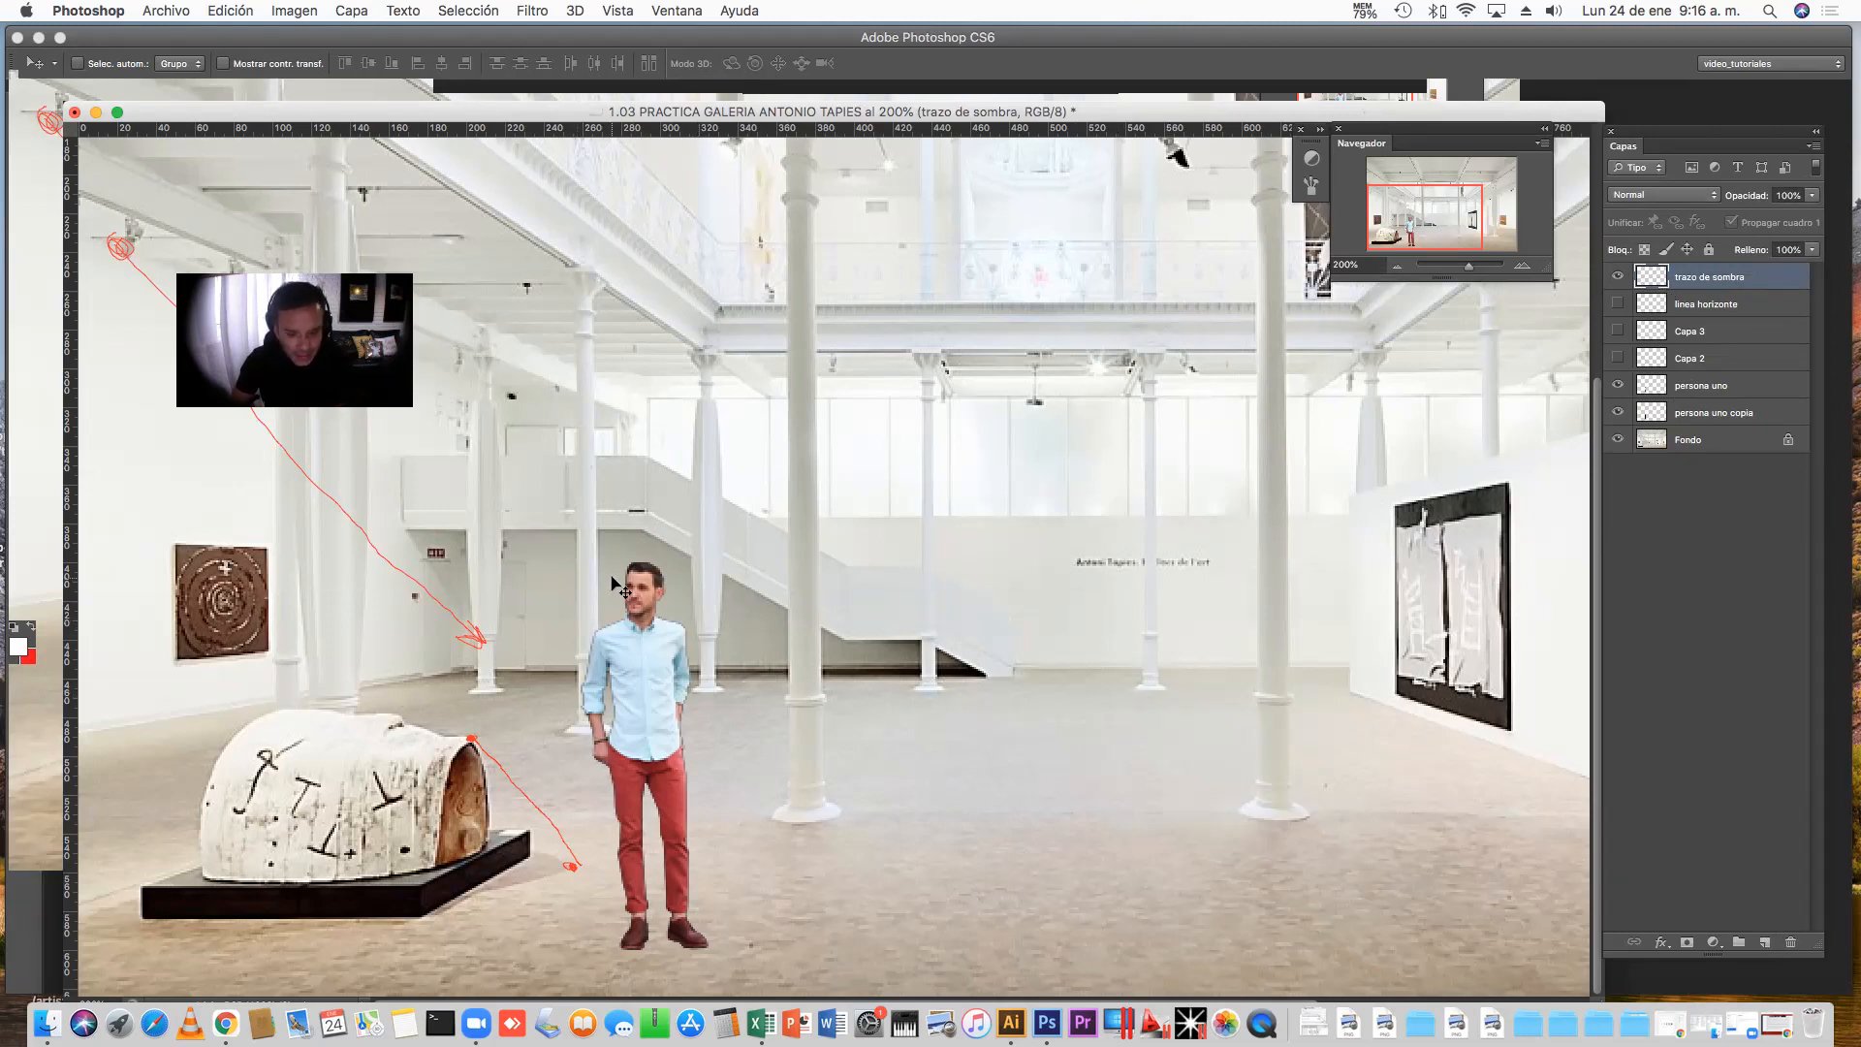
With a 1 px red brush, draw a straight line from the sculpture's upper edge to the tip of its shadow
key("b")
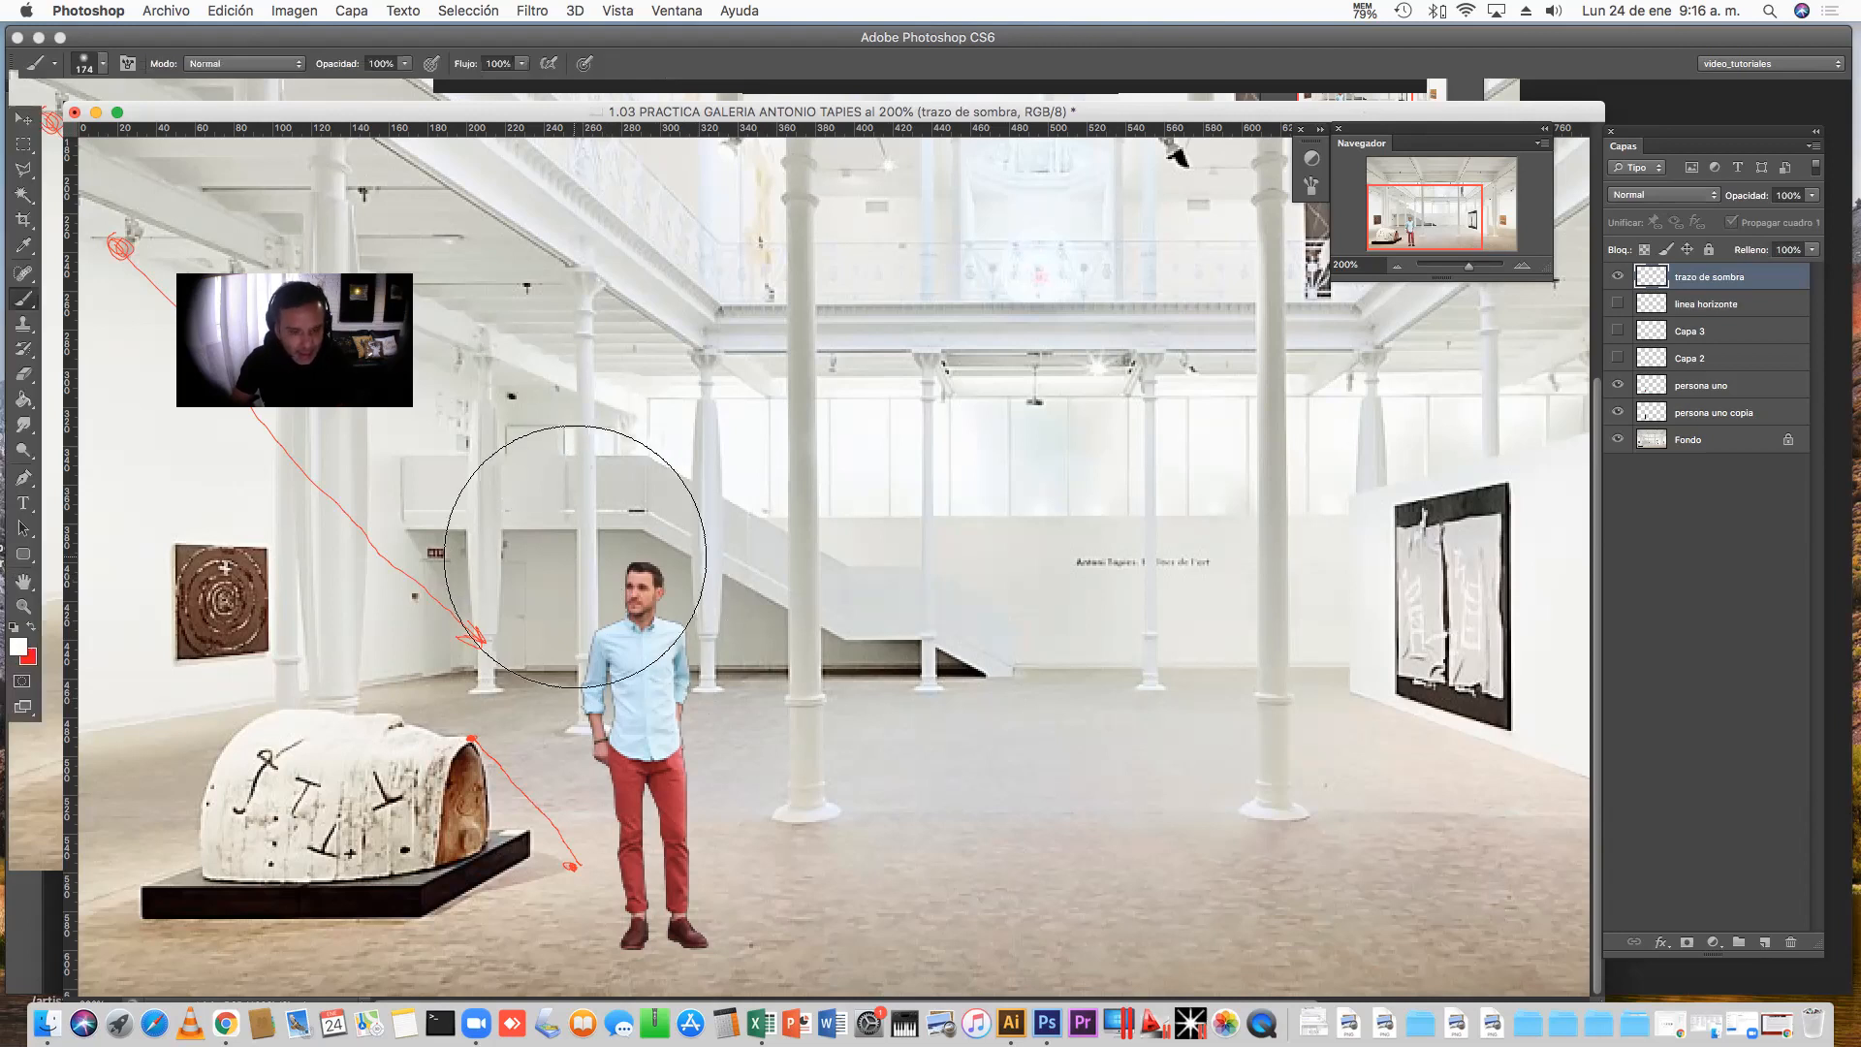
right_click(575, 555)
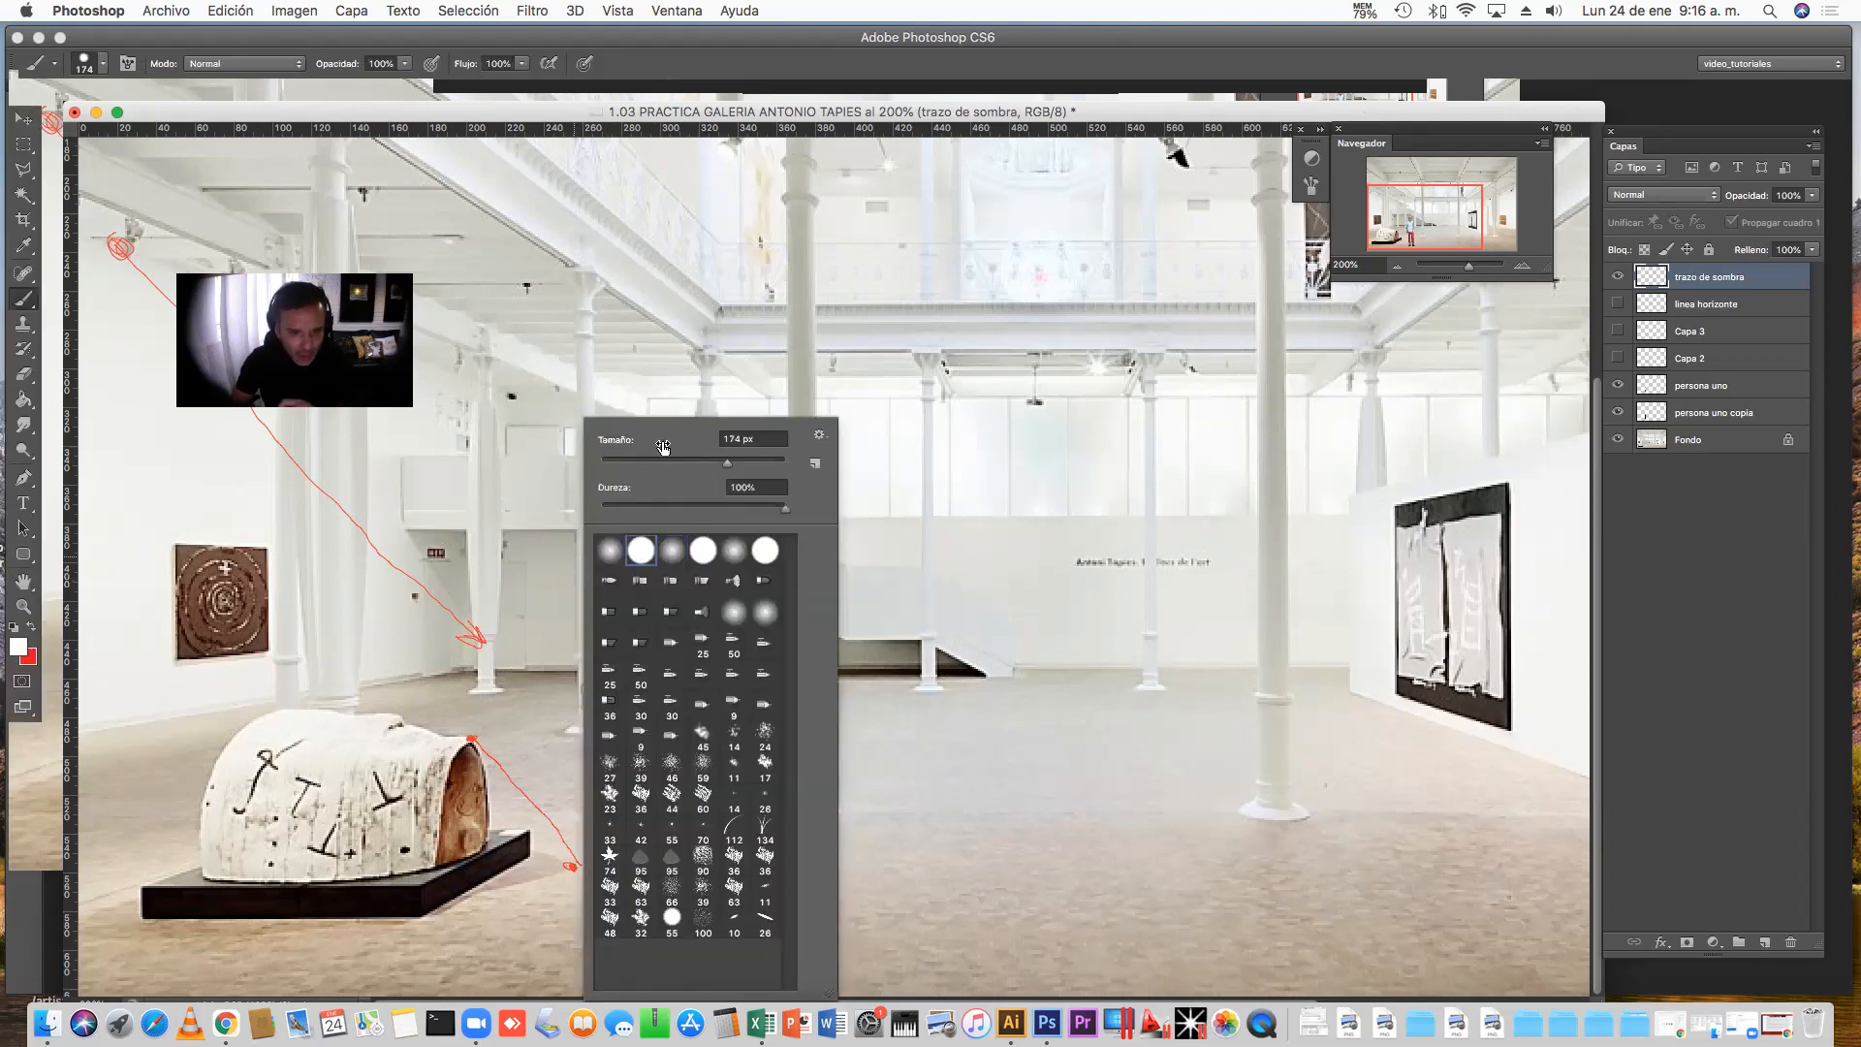
left_click_drag(727, 463, 603, 472)
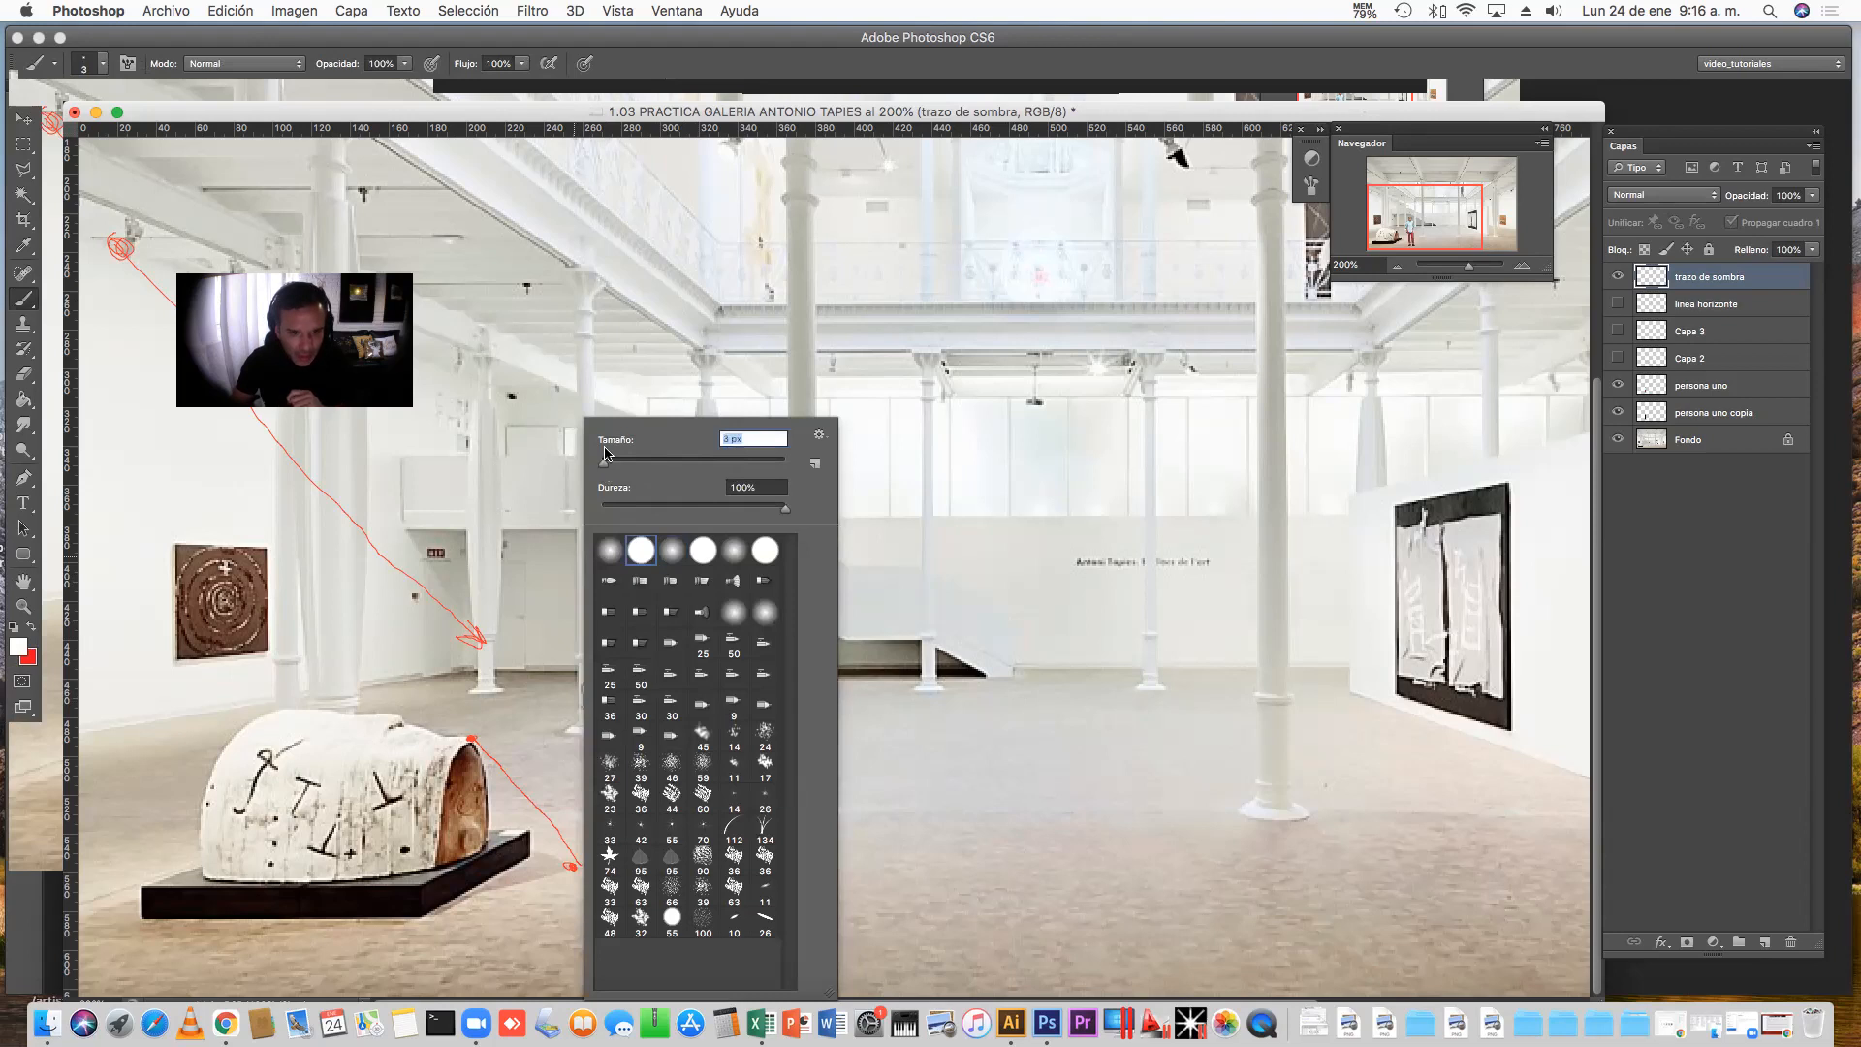
left_click_drag(605, 466, 599, 468)
left_click(29, 630)
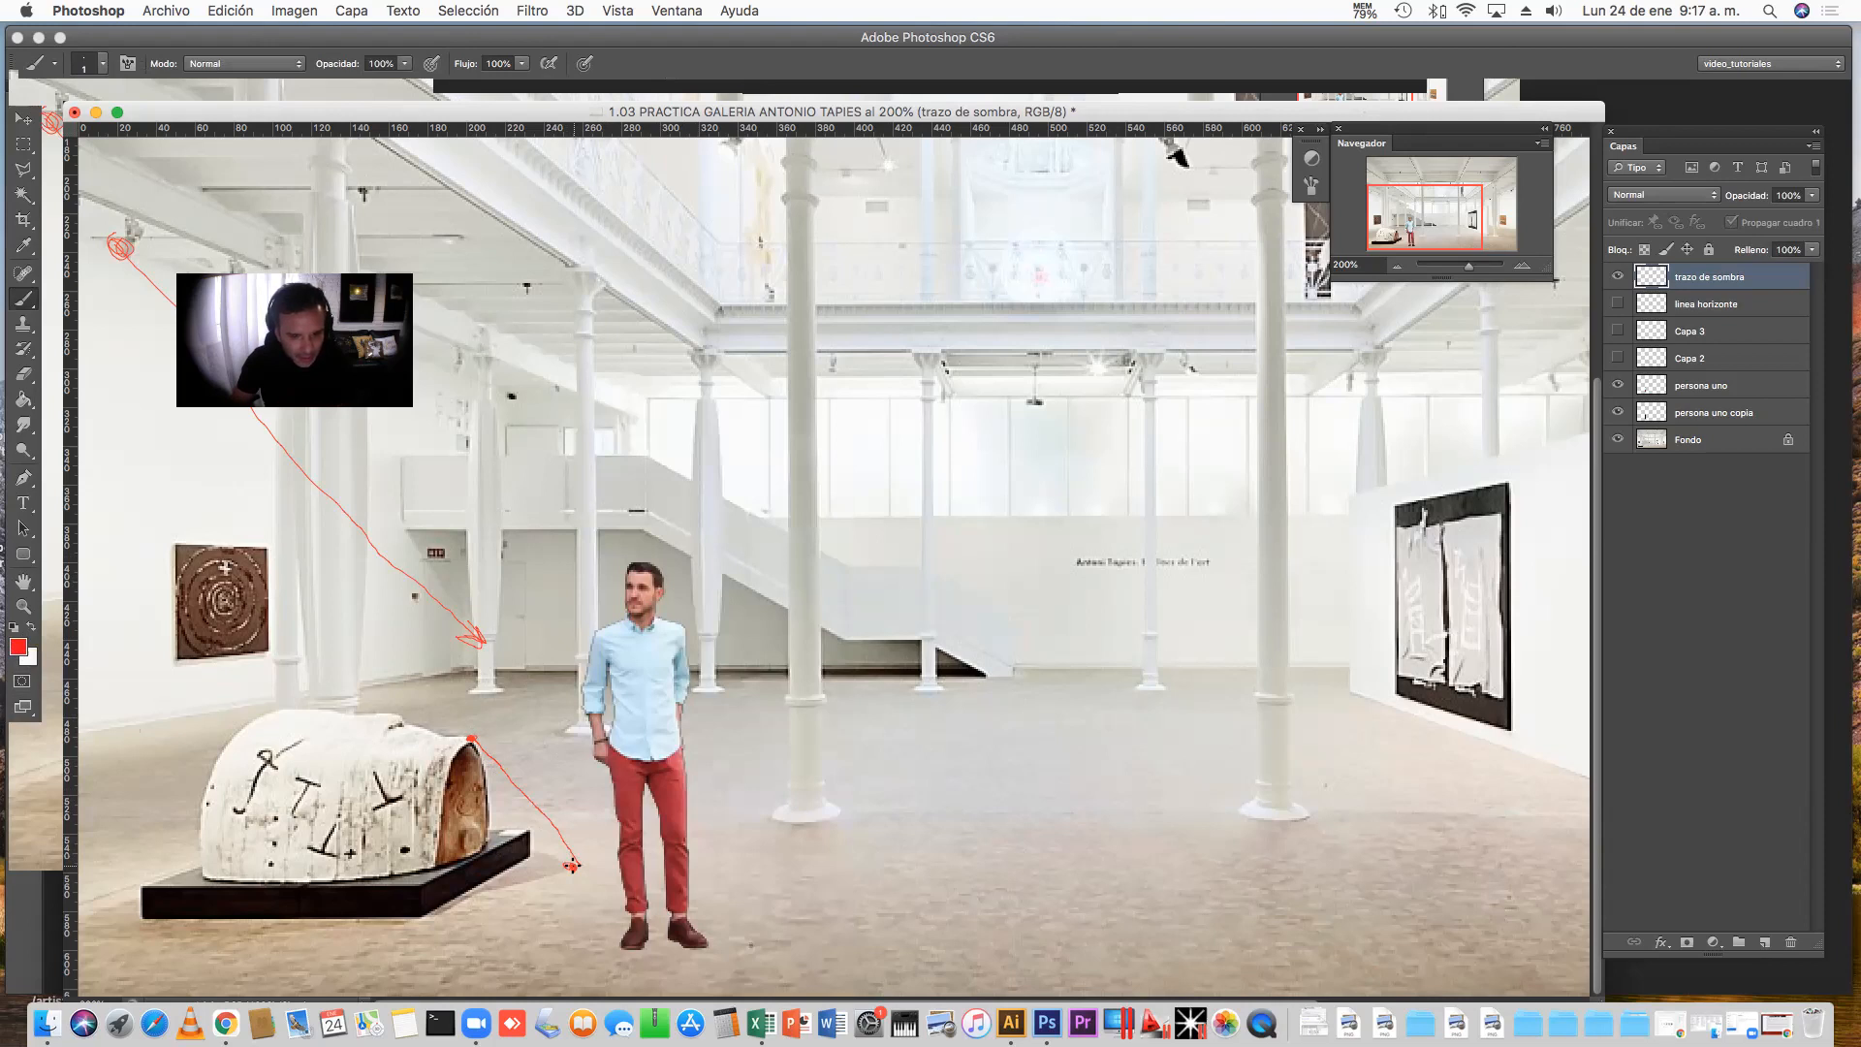
left_click(572, 865, "shift")
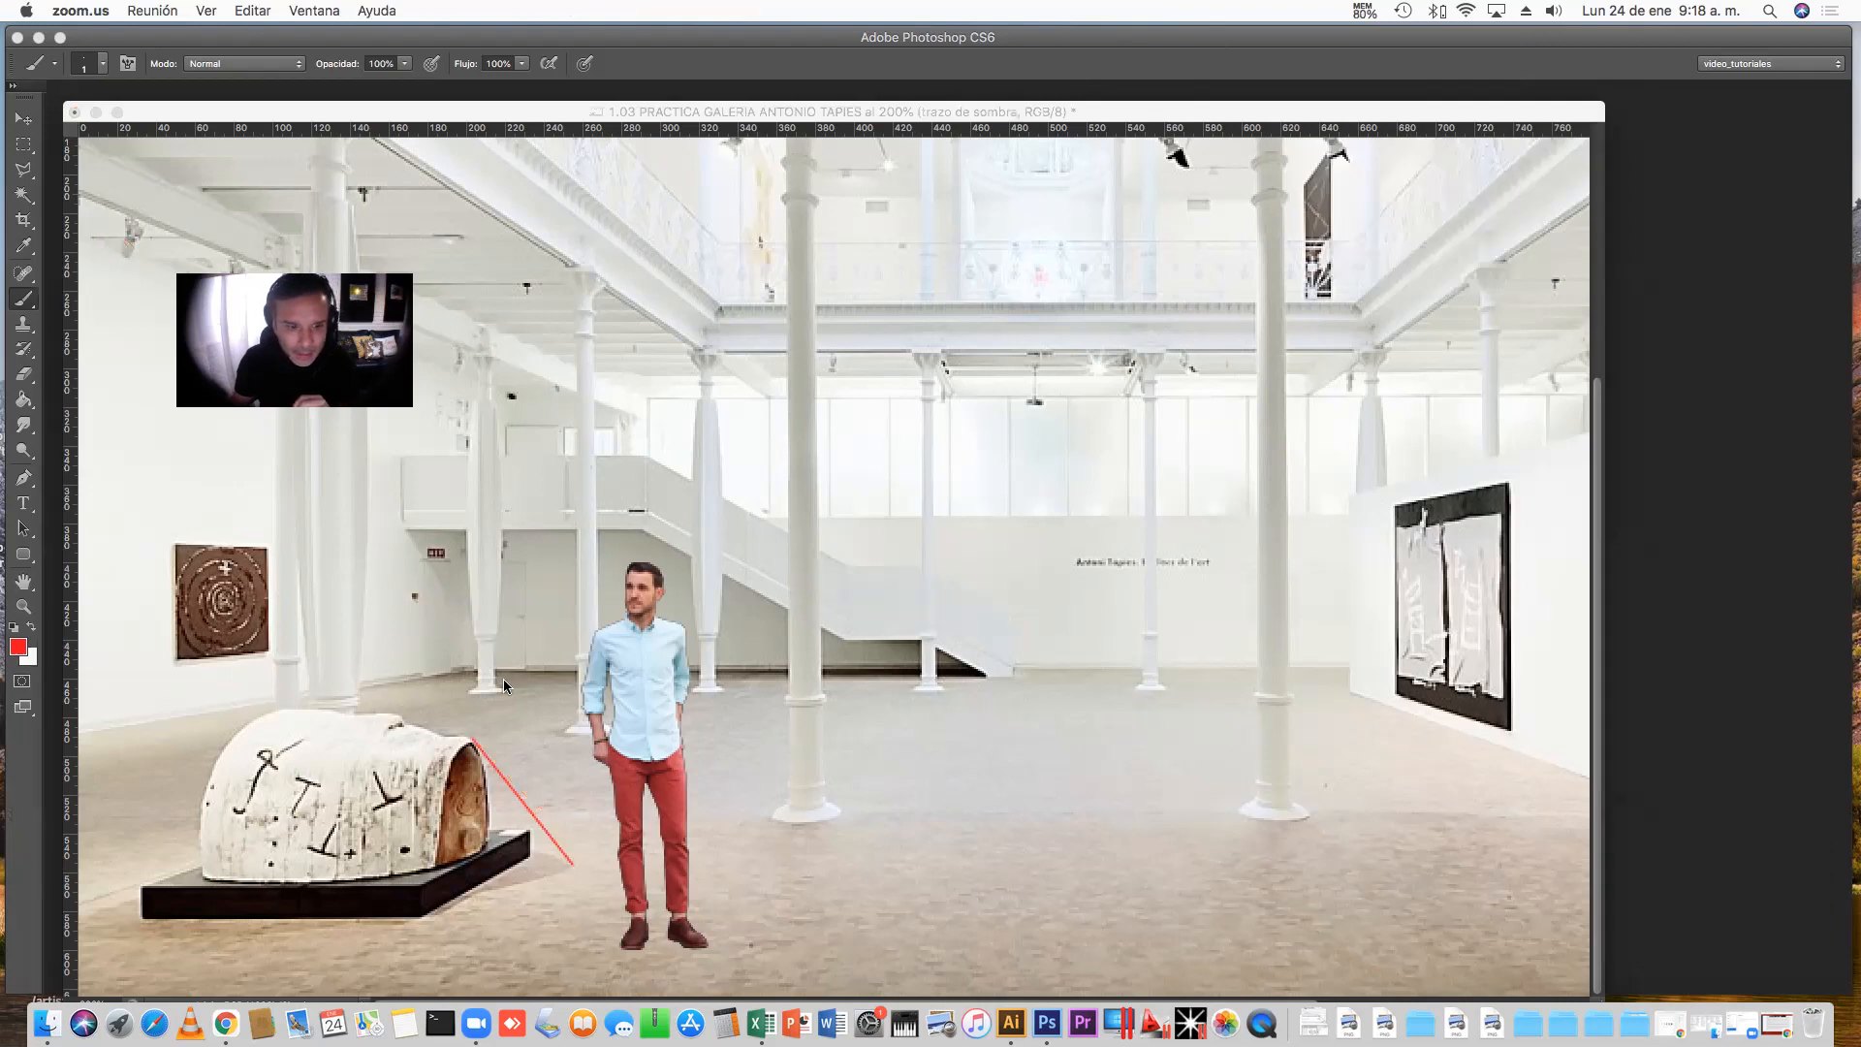
left_click(510, 787)
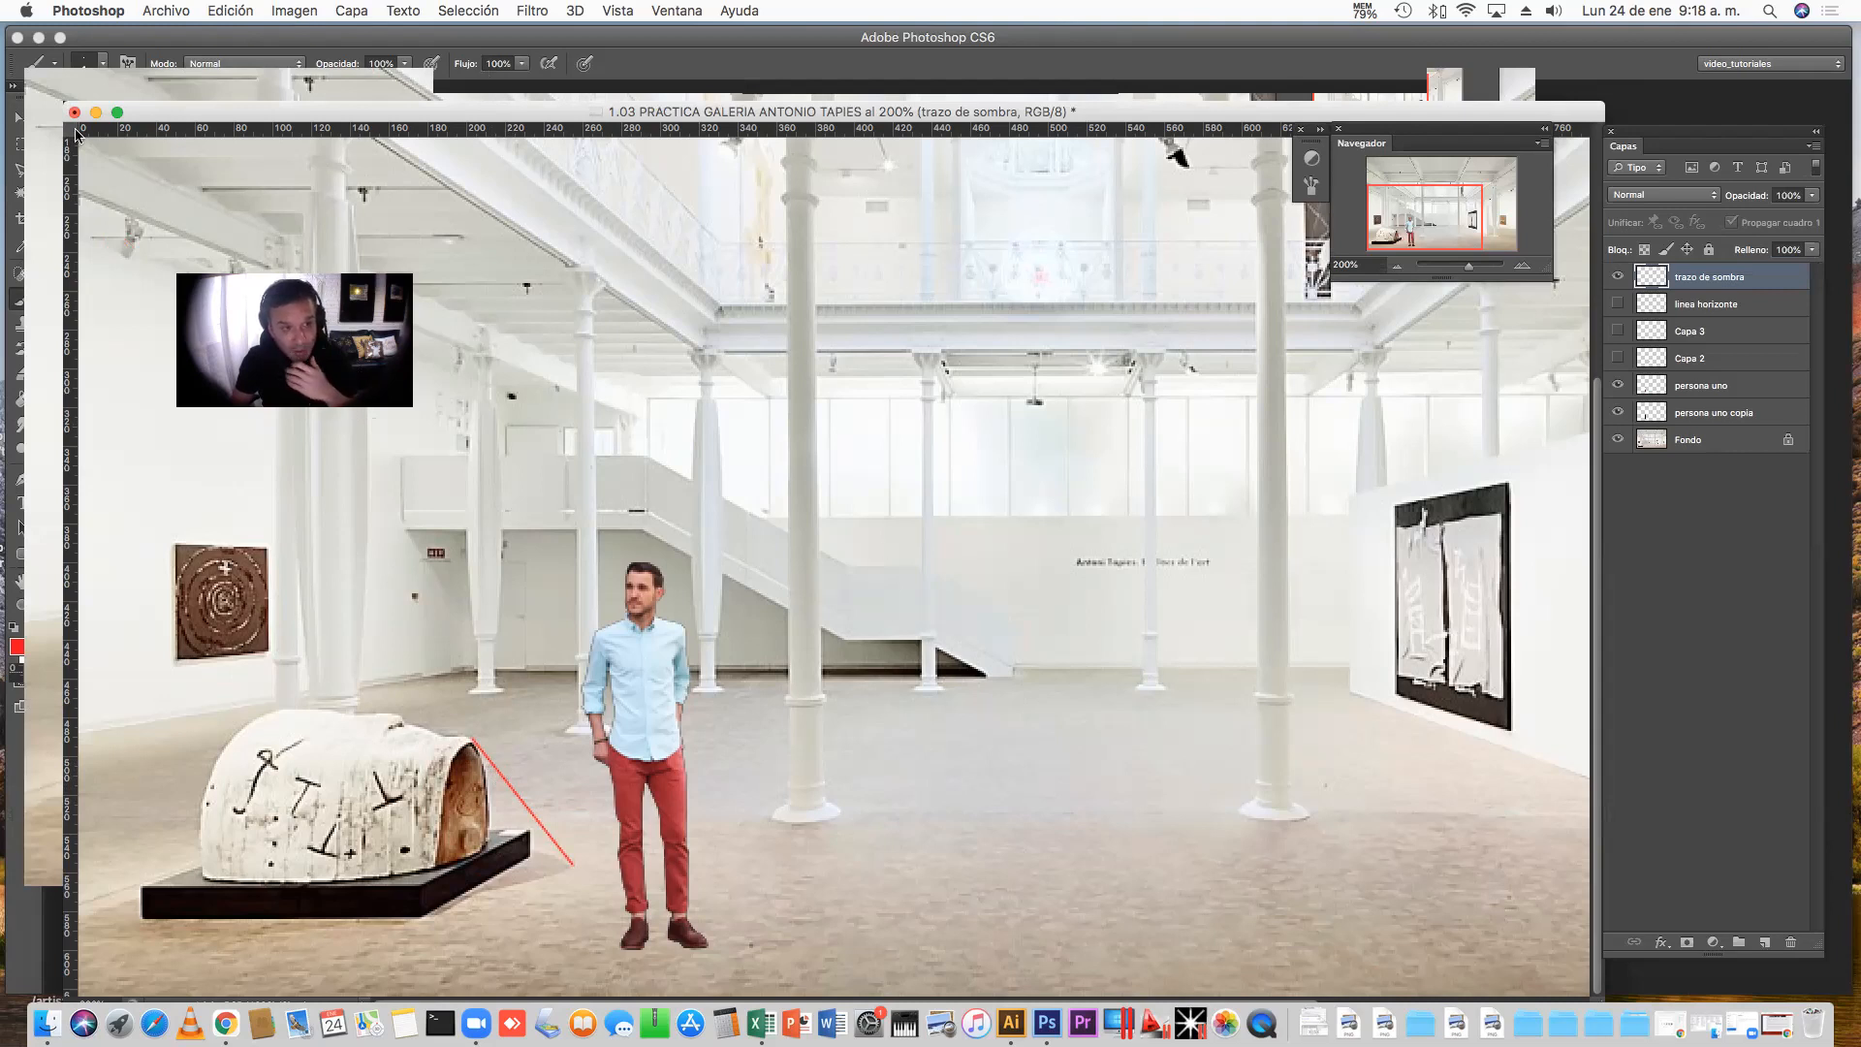
Try the red direction line at the man's head, and return it to the sculpture
key("v")
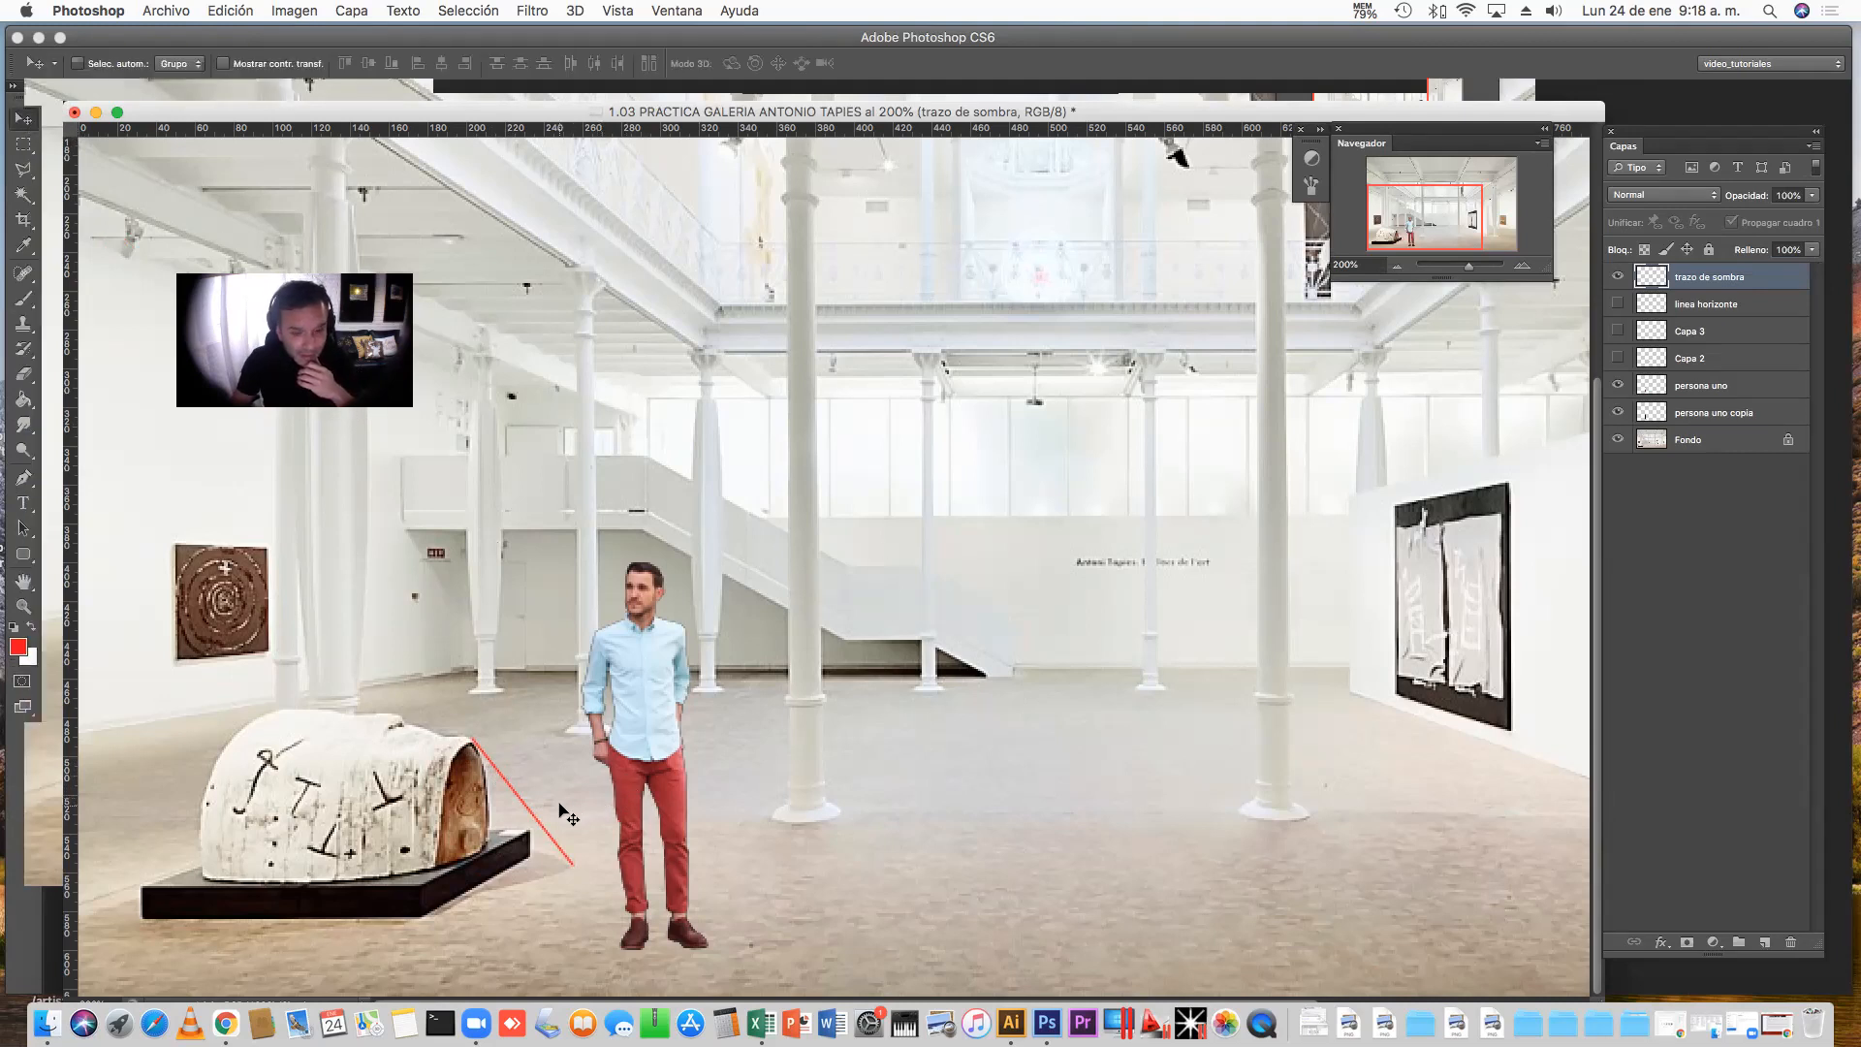
left_click_drag(545, 823, 712, 649)
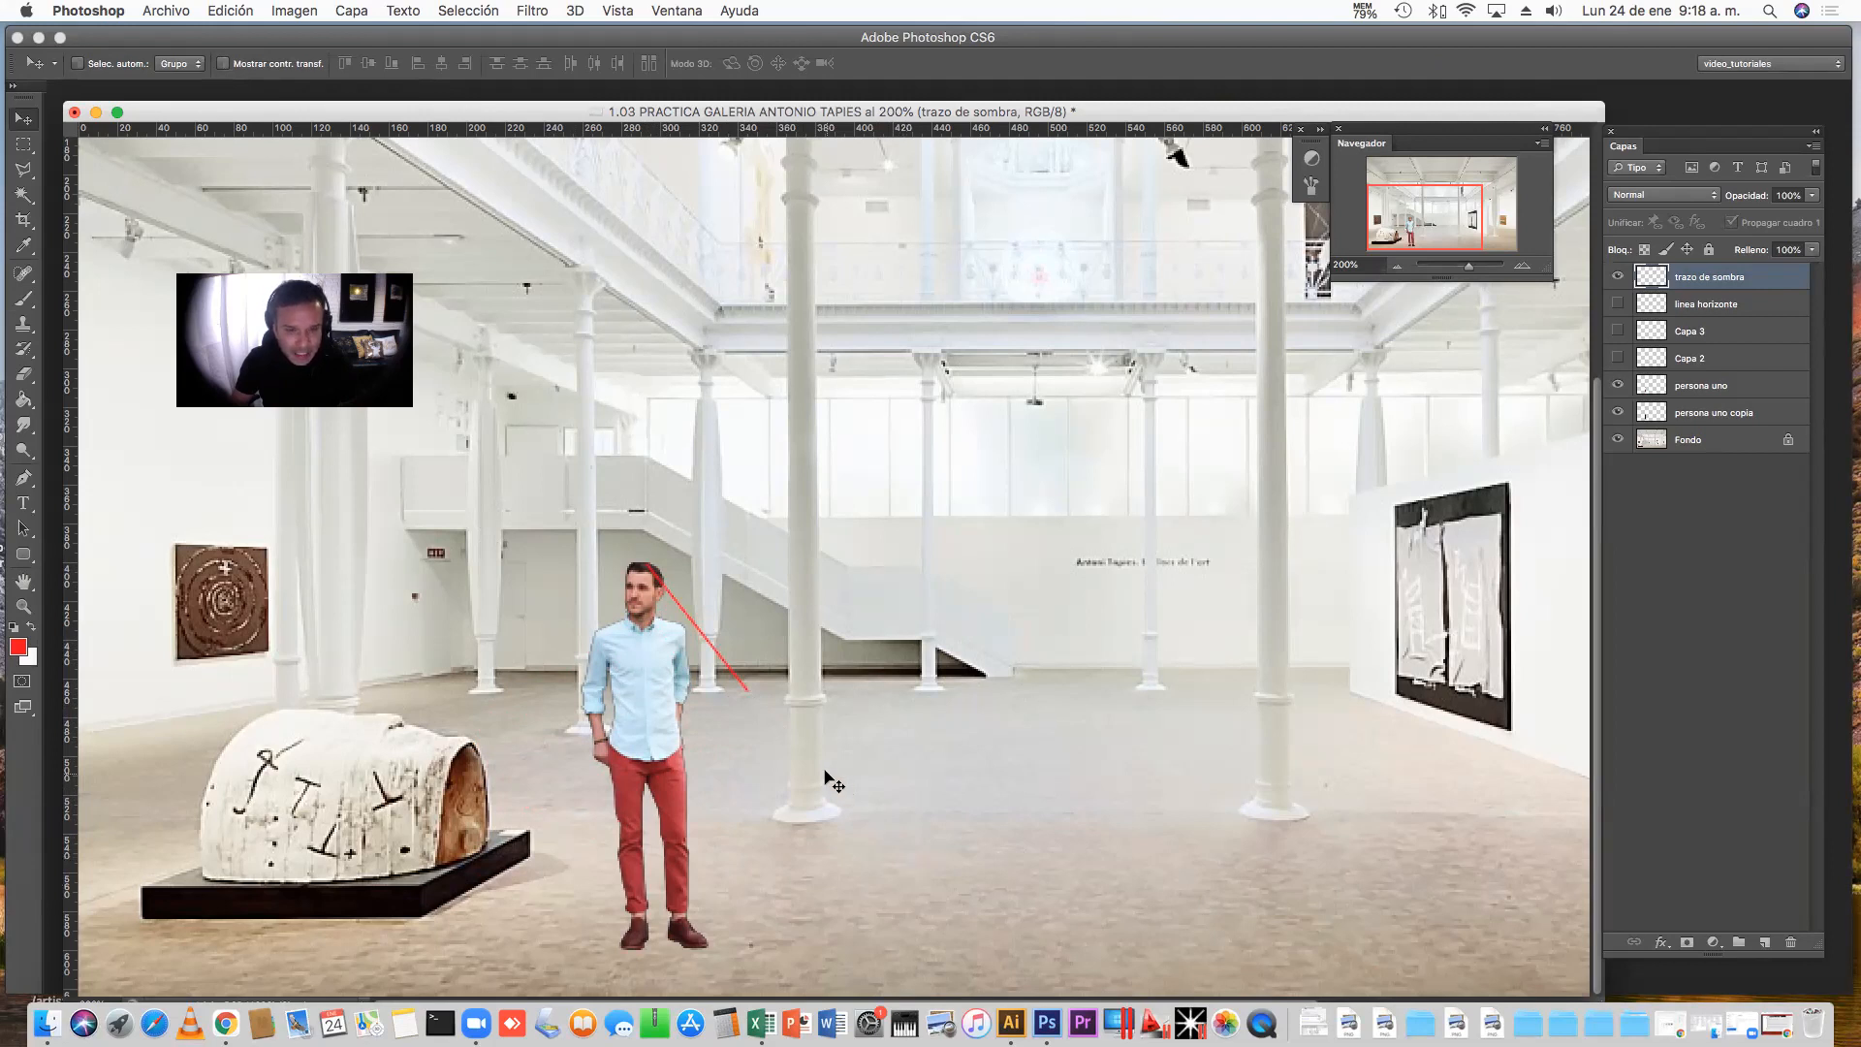
left_click_drag(735, 671, 554, 844)
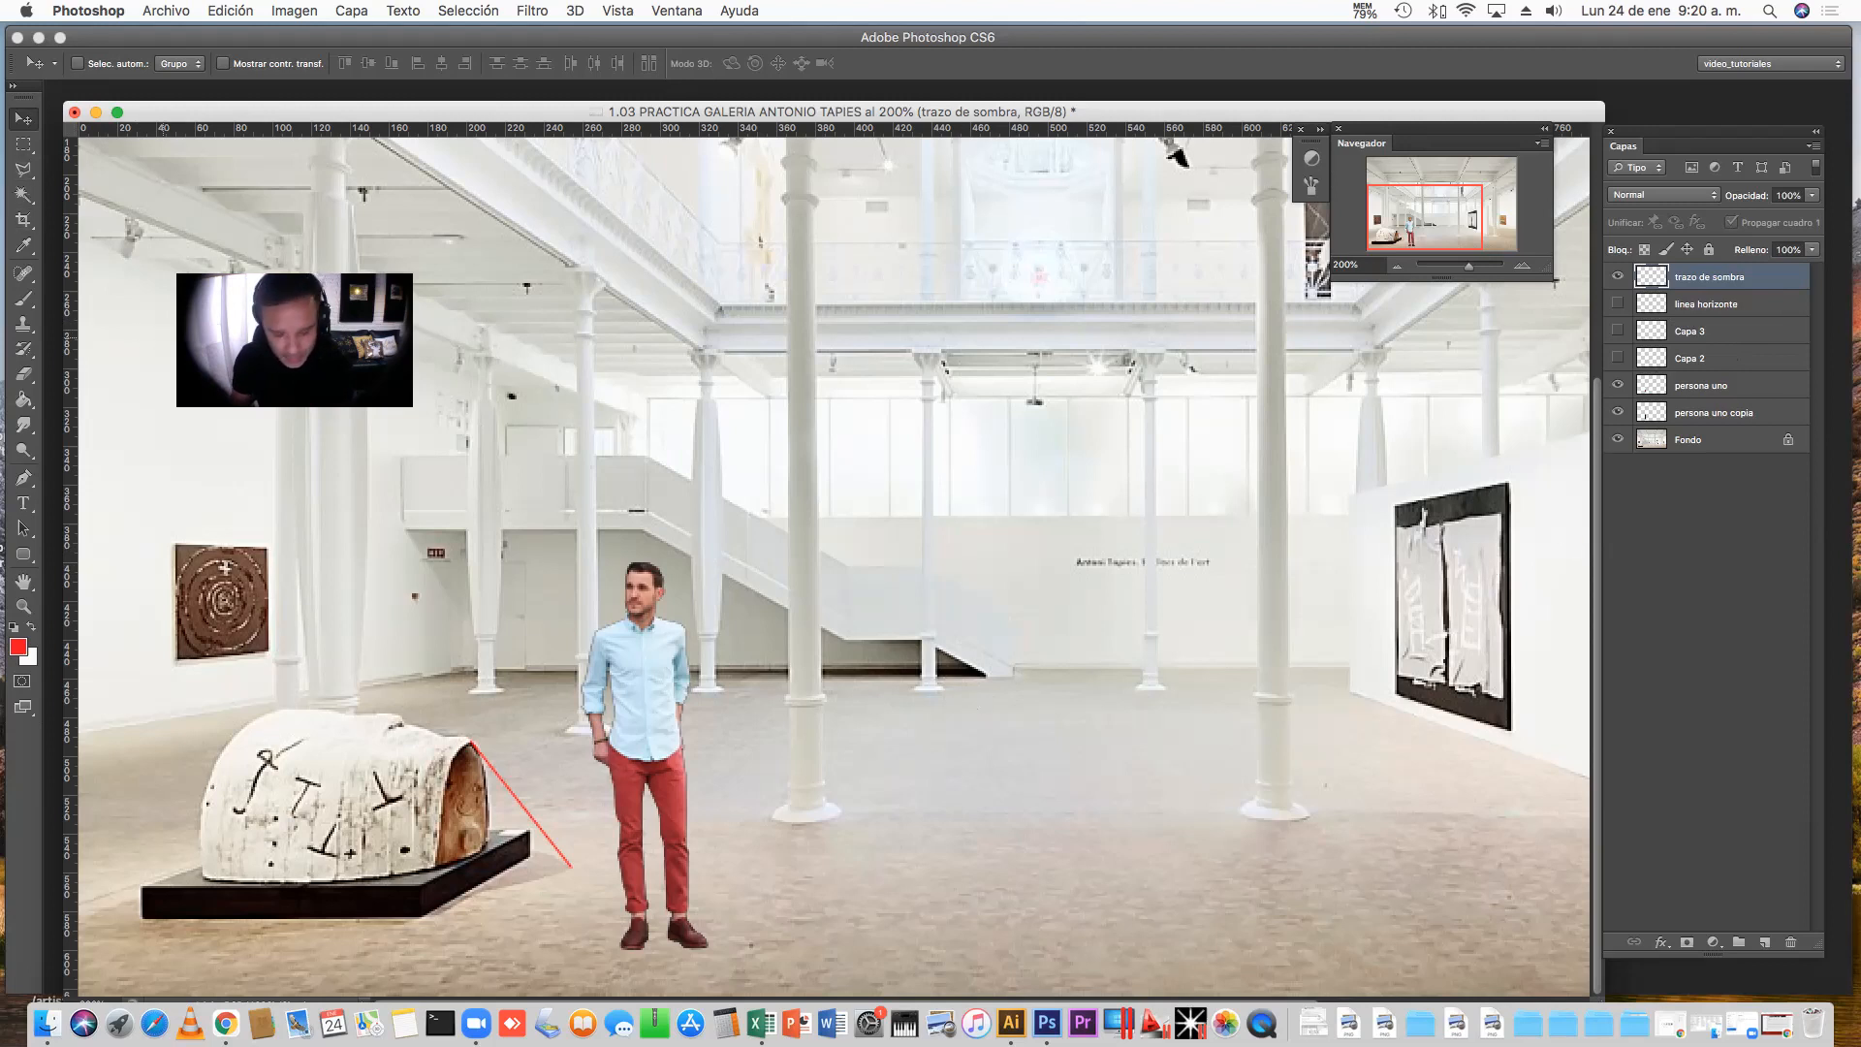
Add a new layer and draw a long straight red brush line diagonally across the upper gallery, undoing the freehand trial stroke
left_click(24, 299)
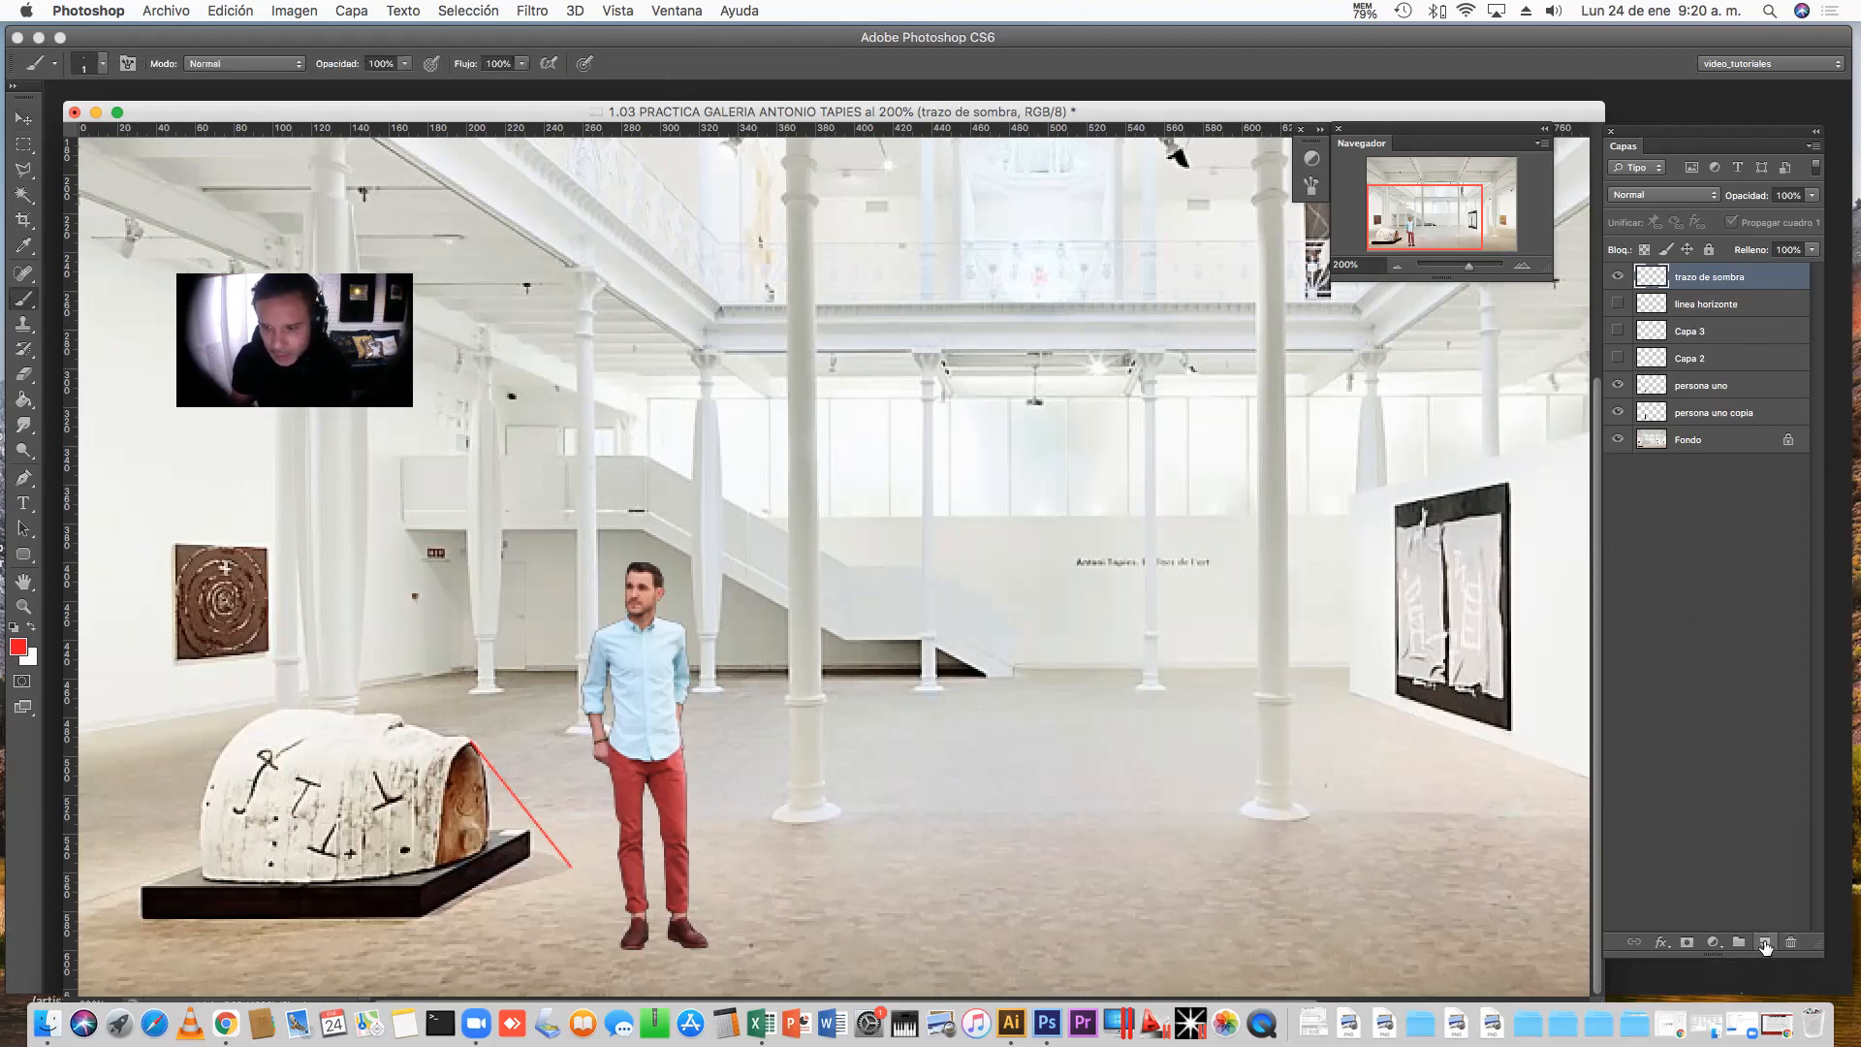
left_click(1765, 942)
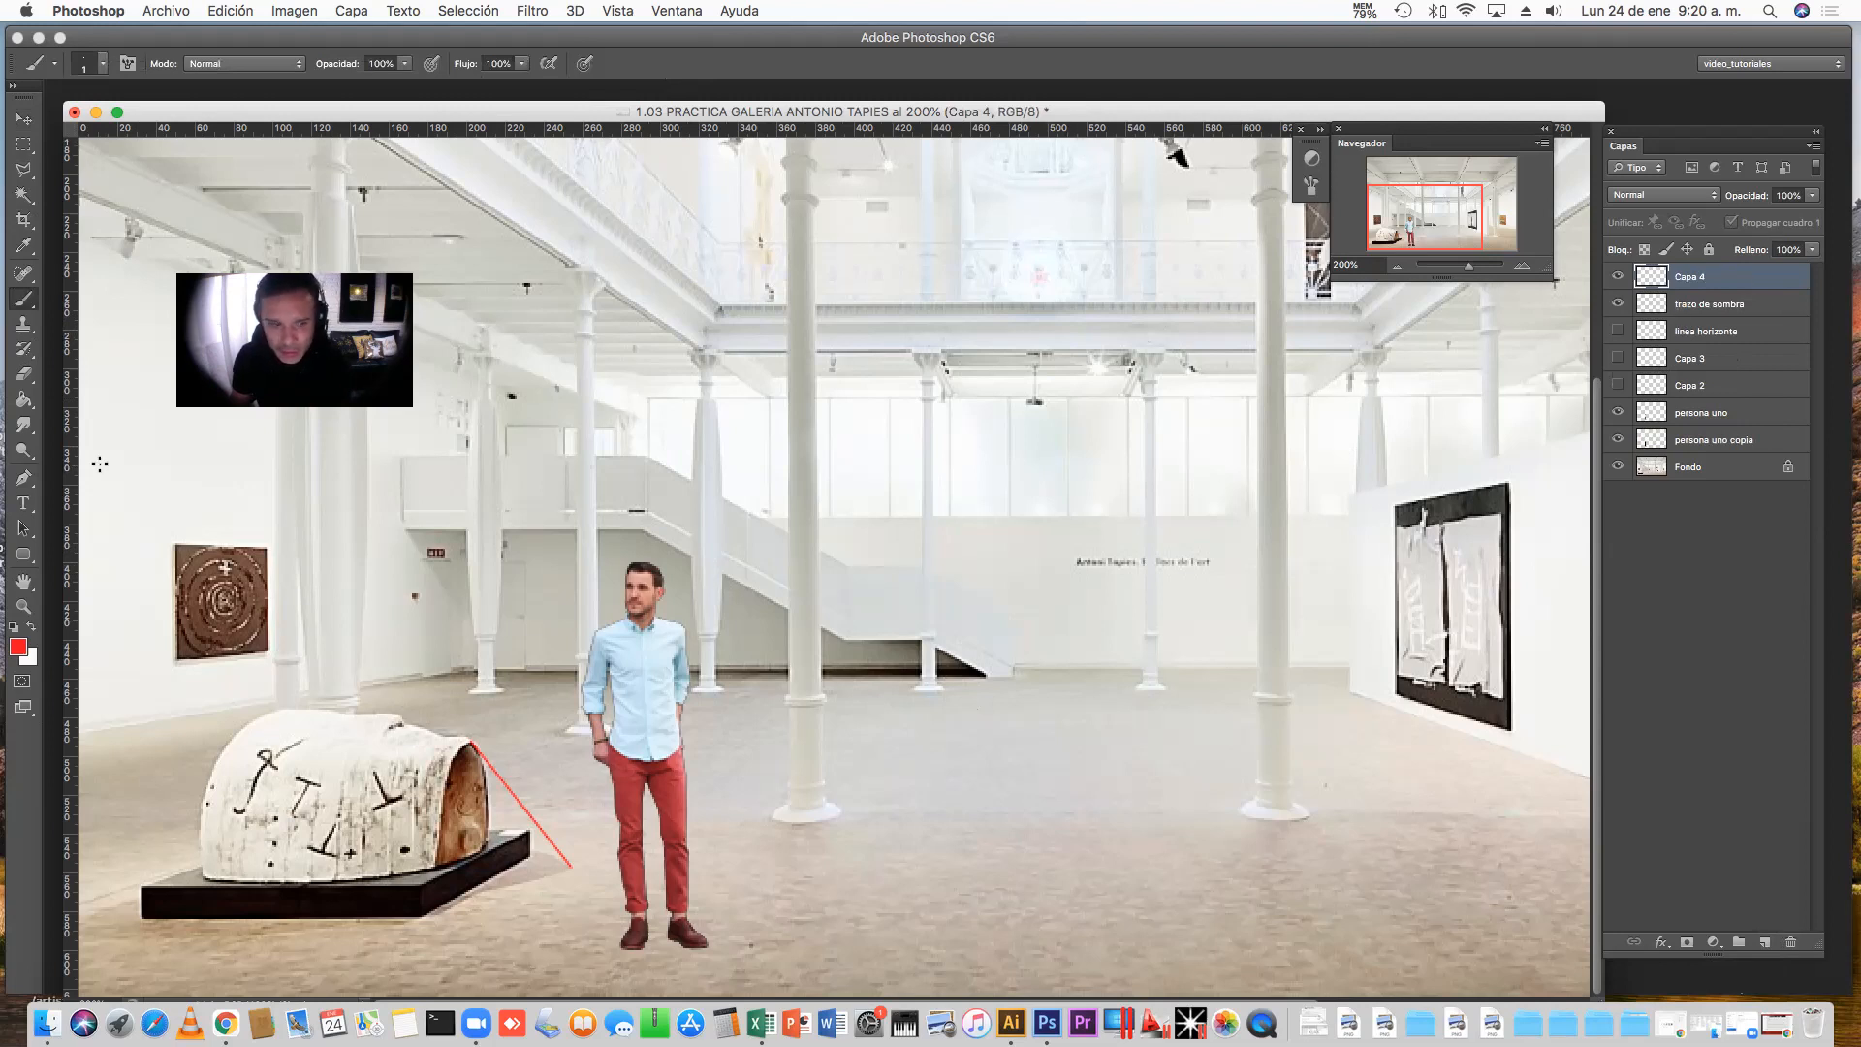
mouse_move(1218, 453)
left_mouse_down()
mouse_move(1125, 518)
mouse_move(1279, 552)
left_mouse_up()
key("super+z")
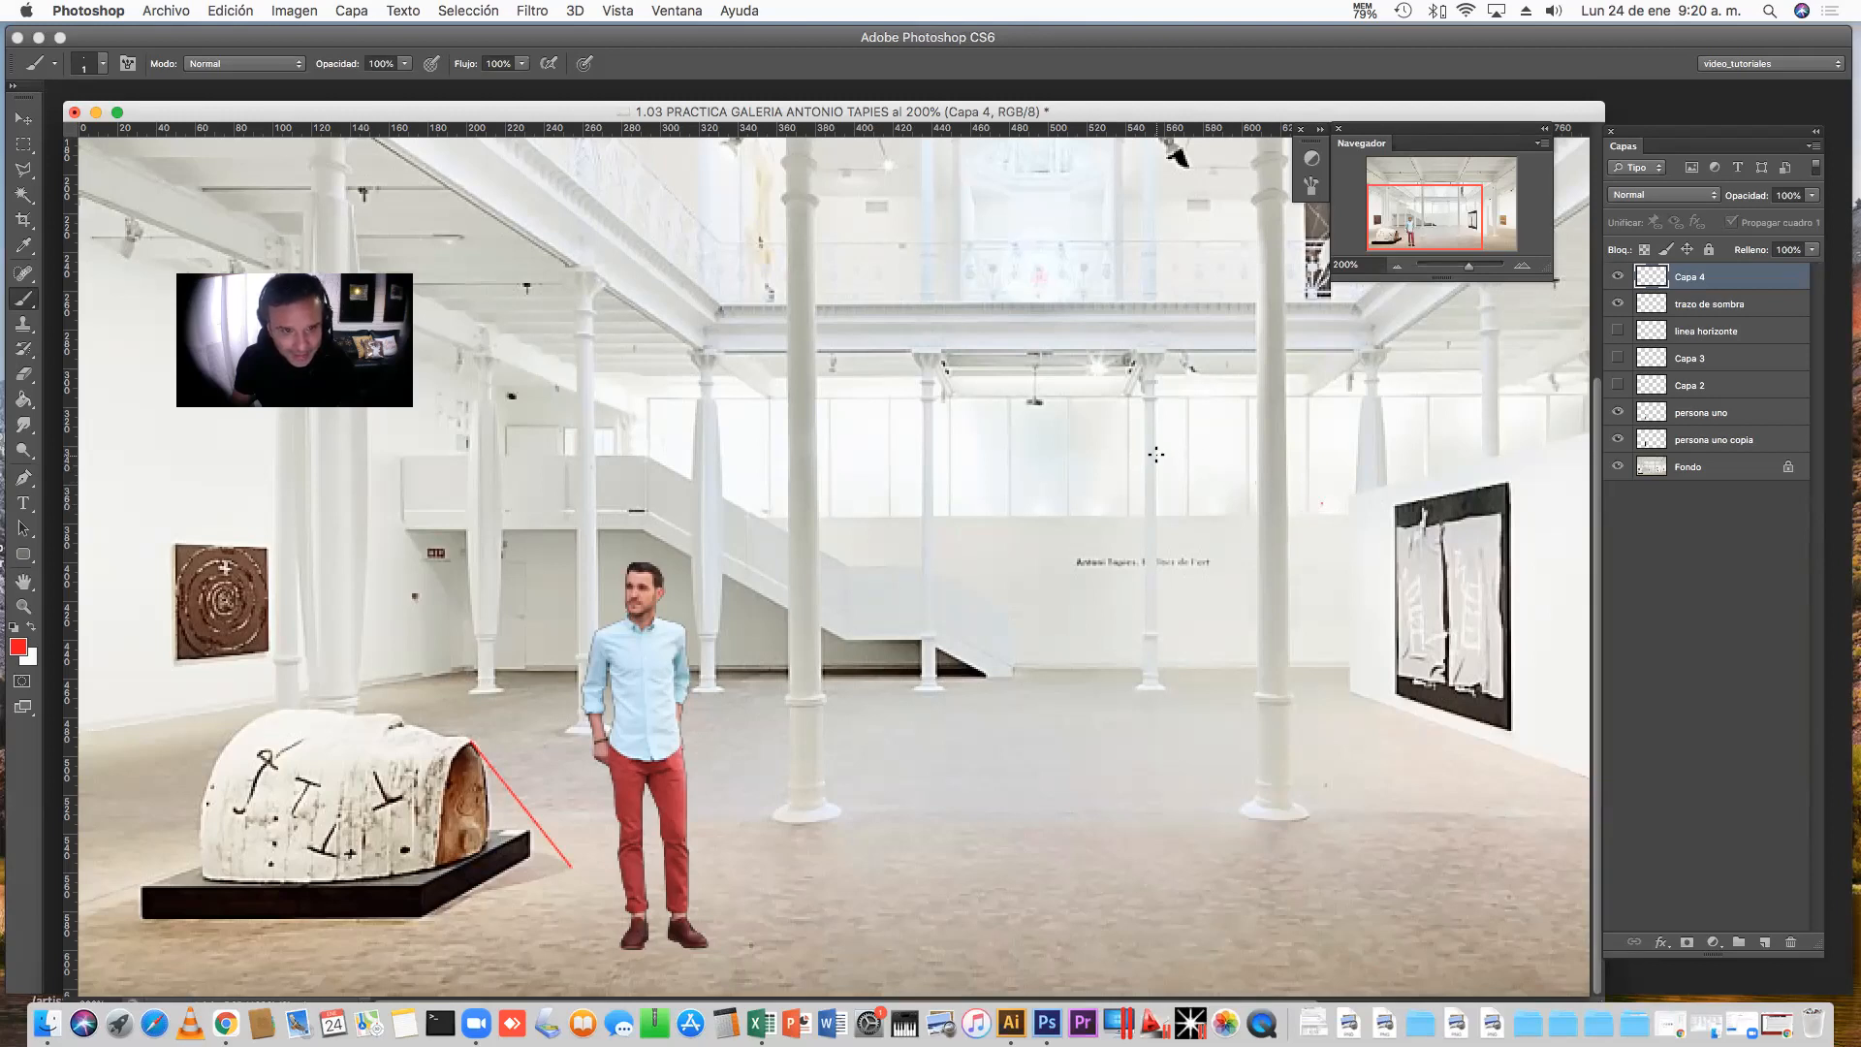
left_click(590, 251, "shift")
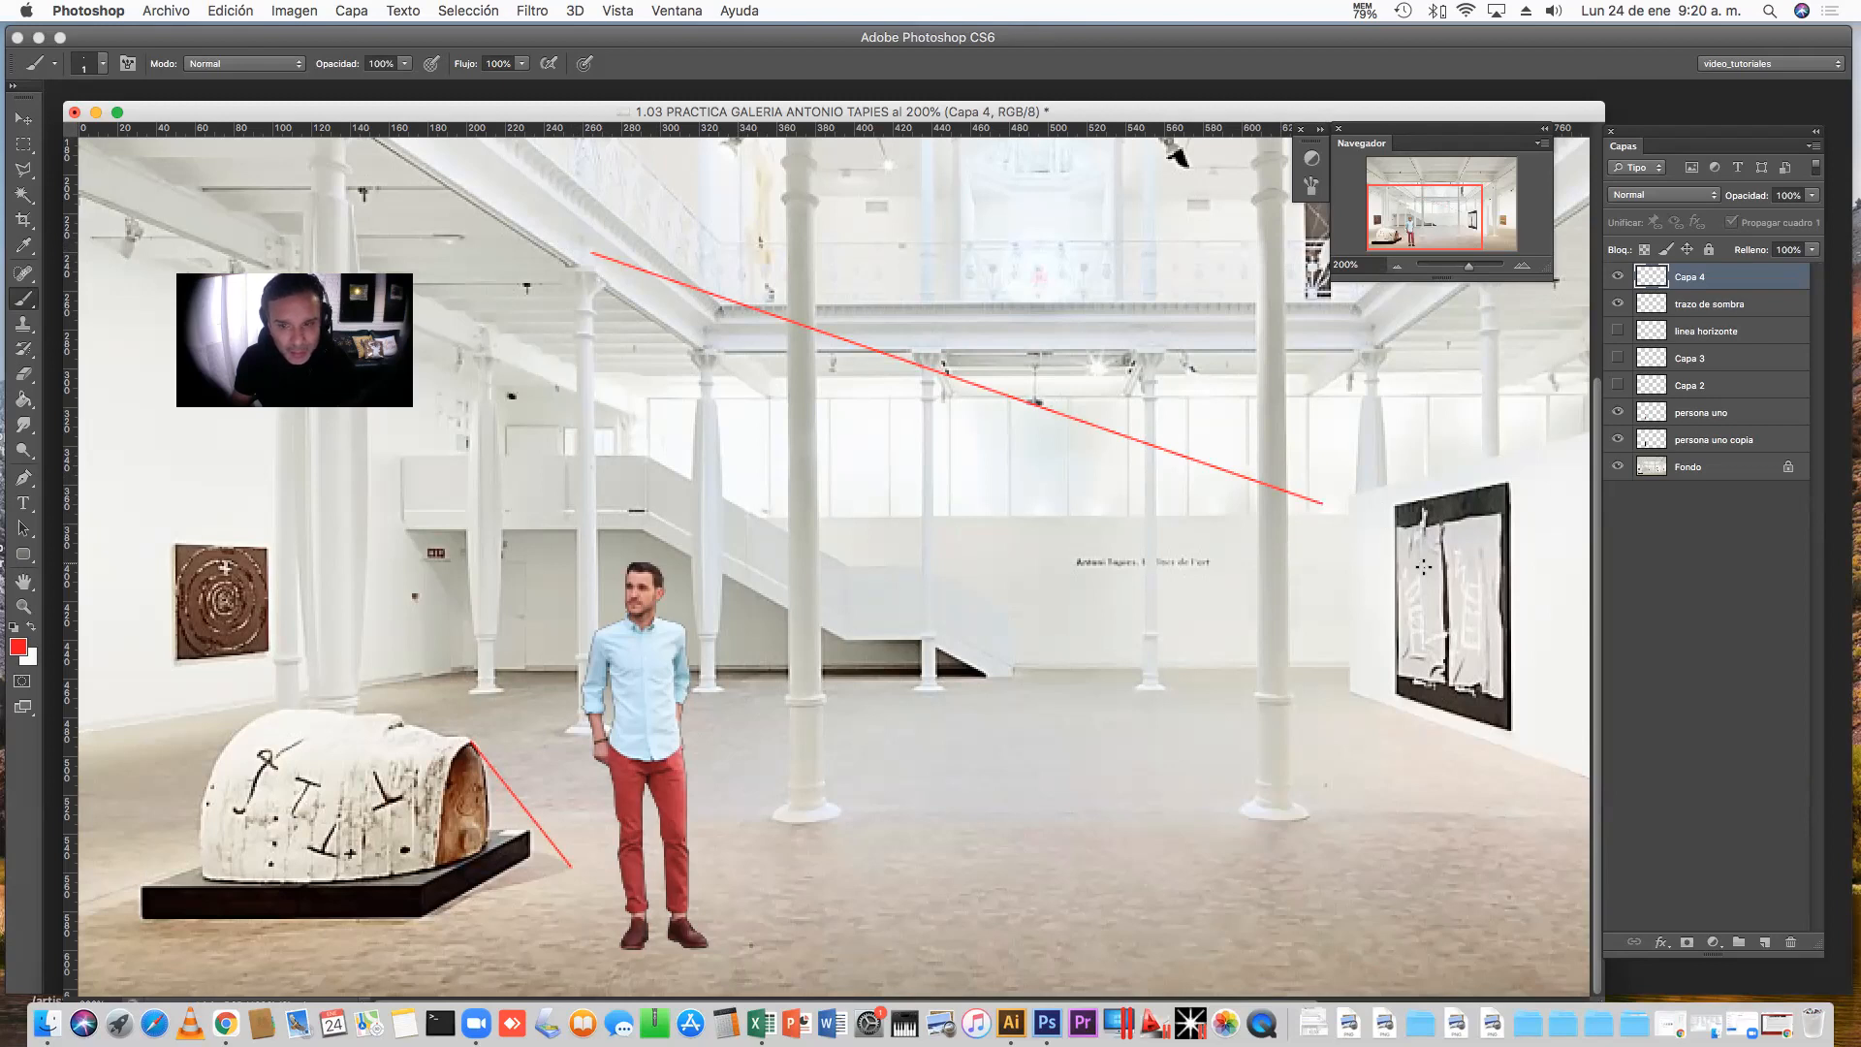
Try further straight red brush lines across the gallery, joining two points in a V and drawing one horizontally
left_click(665, 494, "shift")
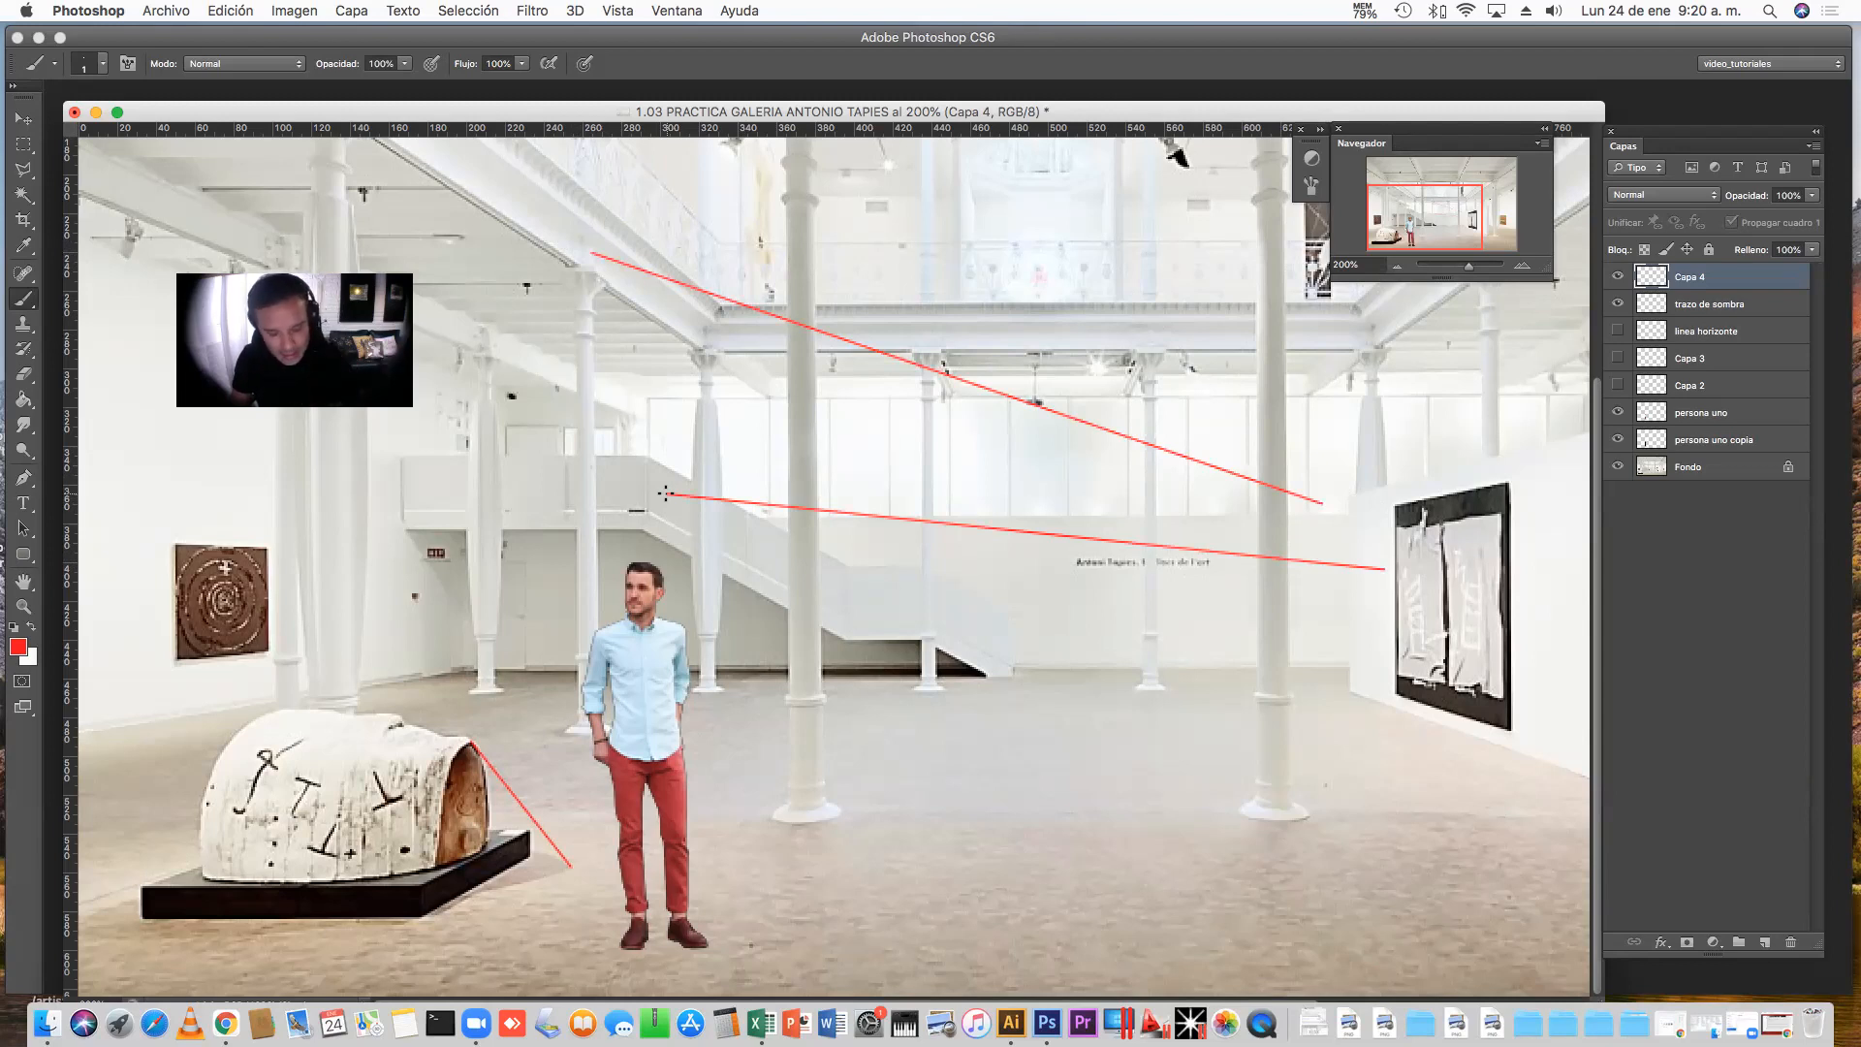
left_click(1531, 425, "shift")
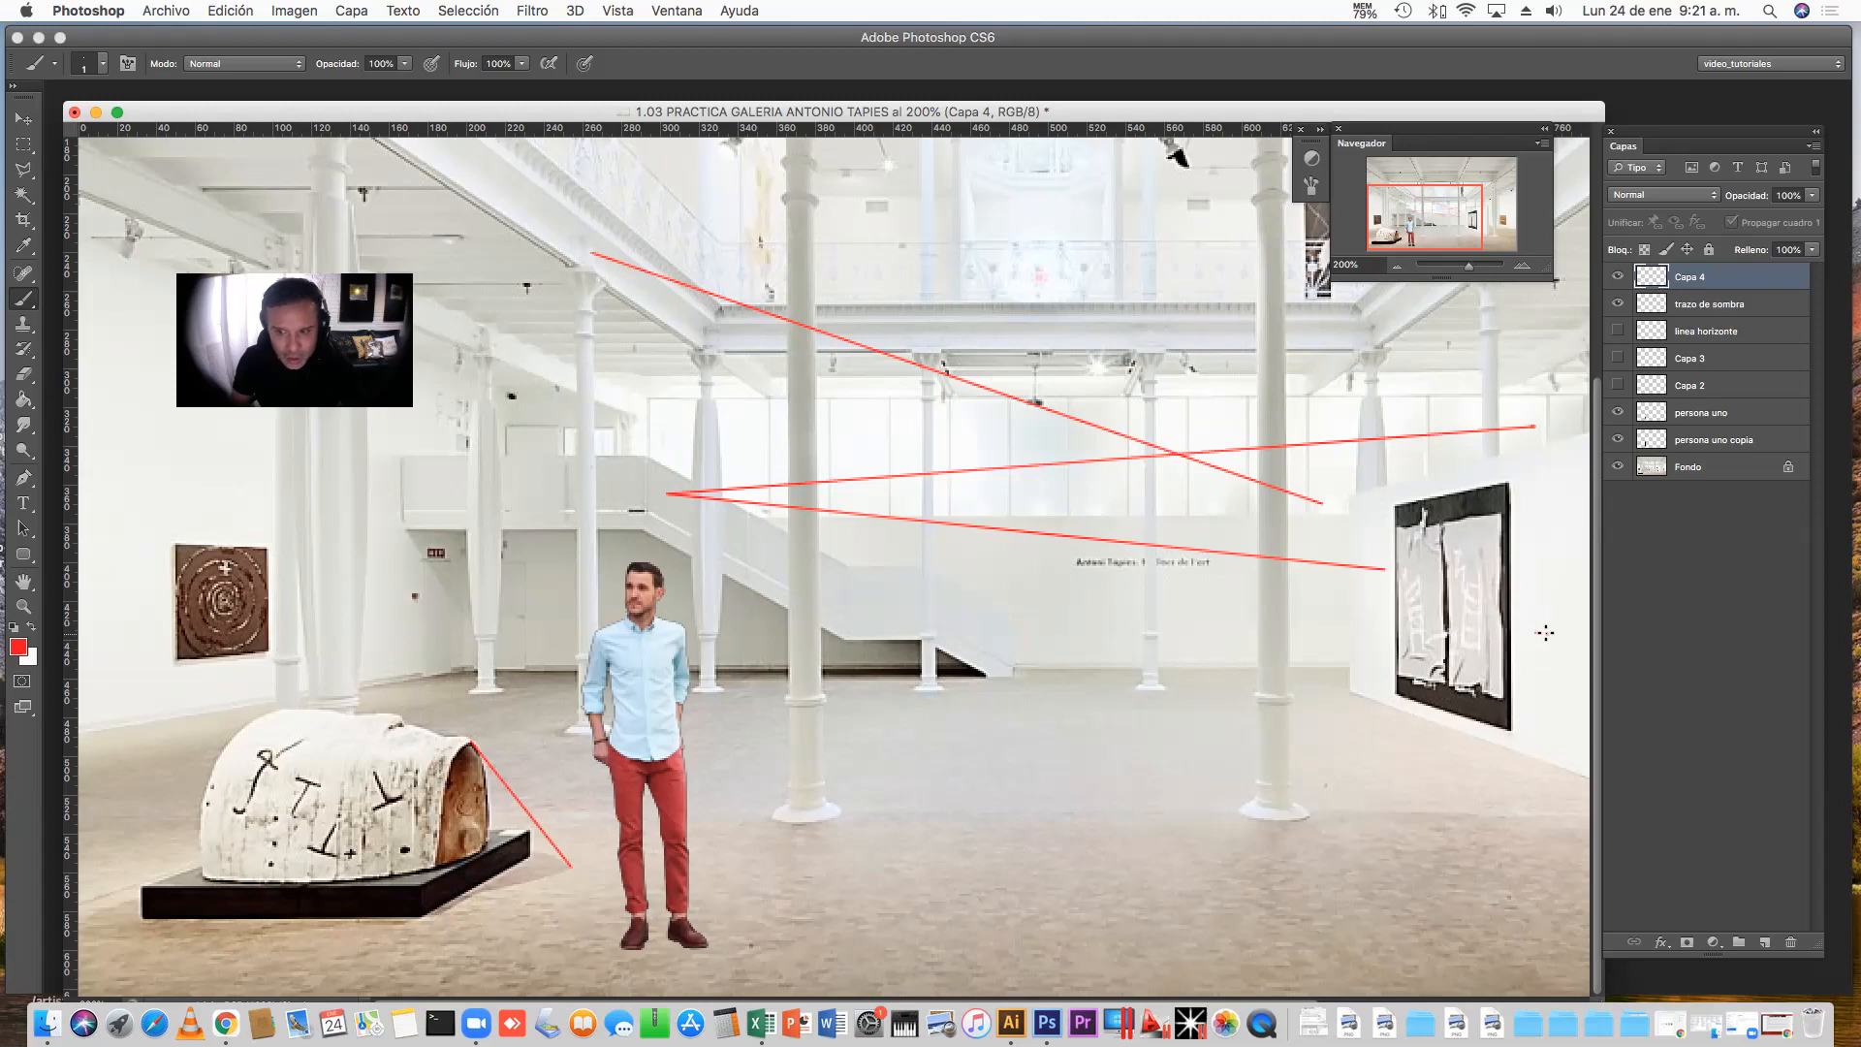
mouse_move(1545, 633)
left_mouse_down()
mouse_move(1319, 619)
mouse_move(1028, 668)
mouse_move(524, 673)
left_mouse_up()
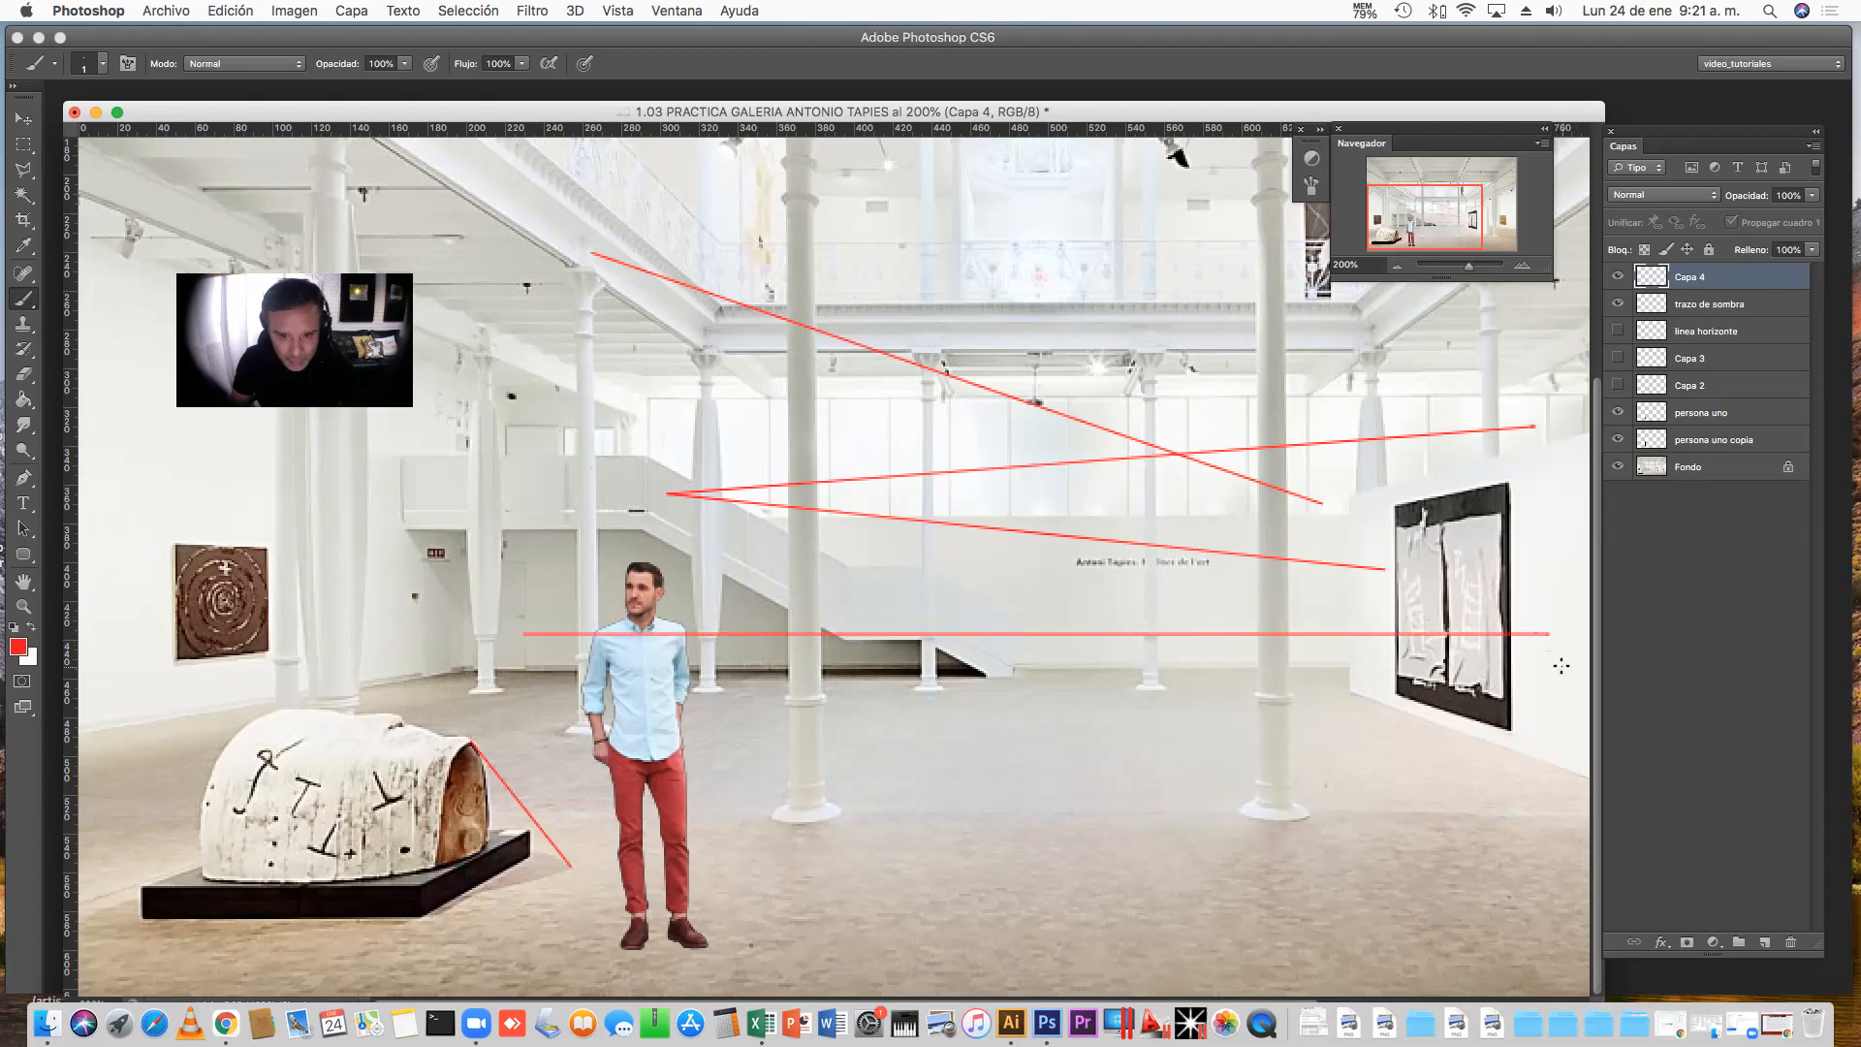
Undo all the practice lines on Capa 4, stepping back through the history until that layer is empty
key("super+z")
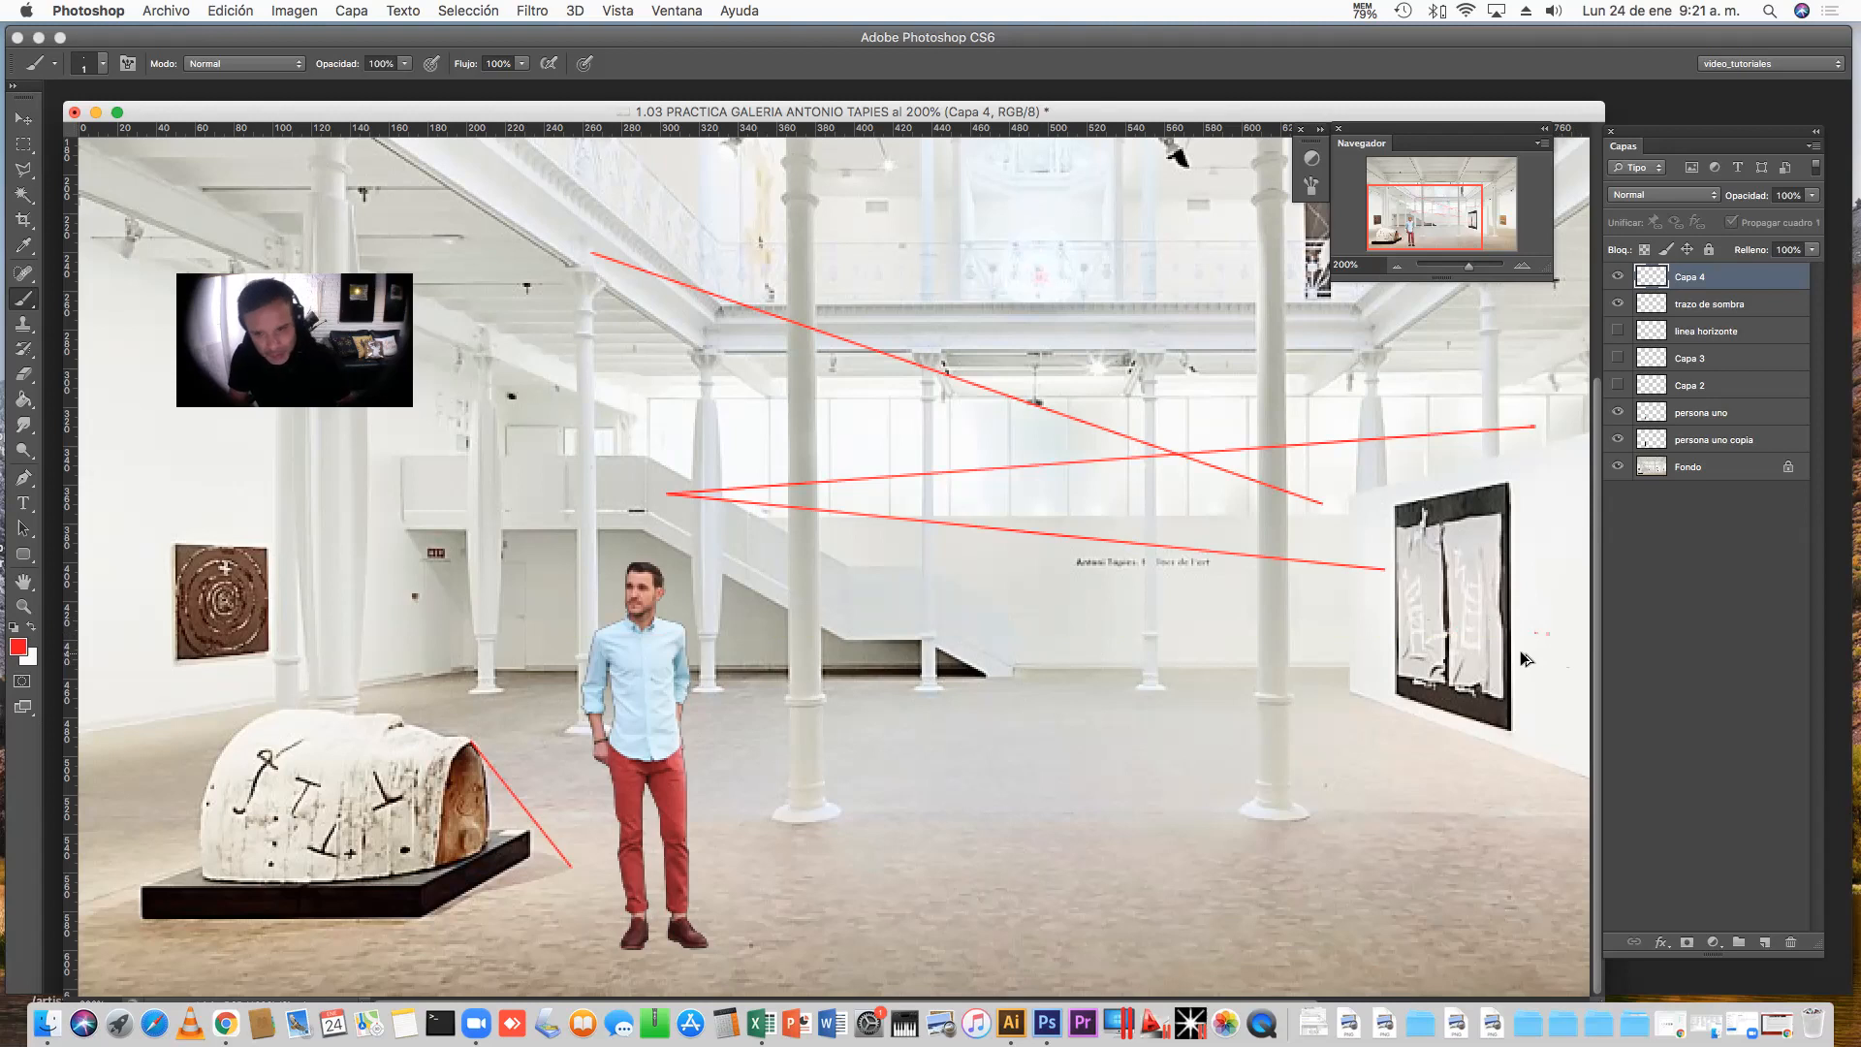
key("super+z")
key("super+z")
key("super+z")
key("alt+super+z")
key("alt+super+z")
key("alt+super+z")
key("alt+super+z")
key("alt+super+z")
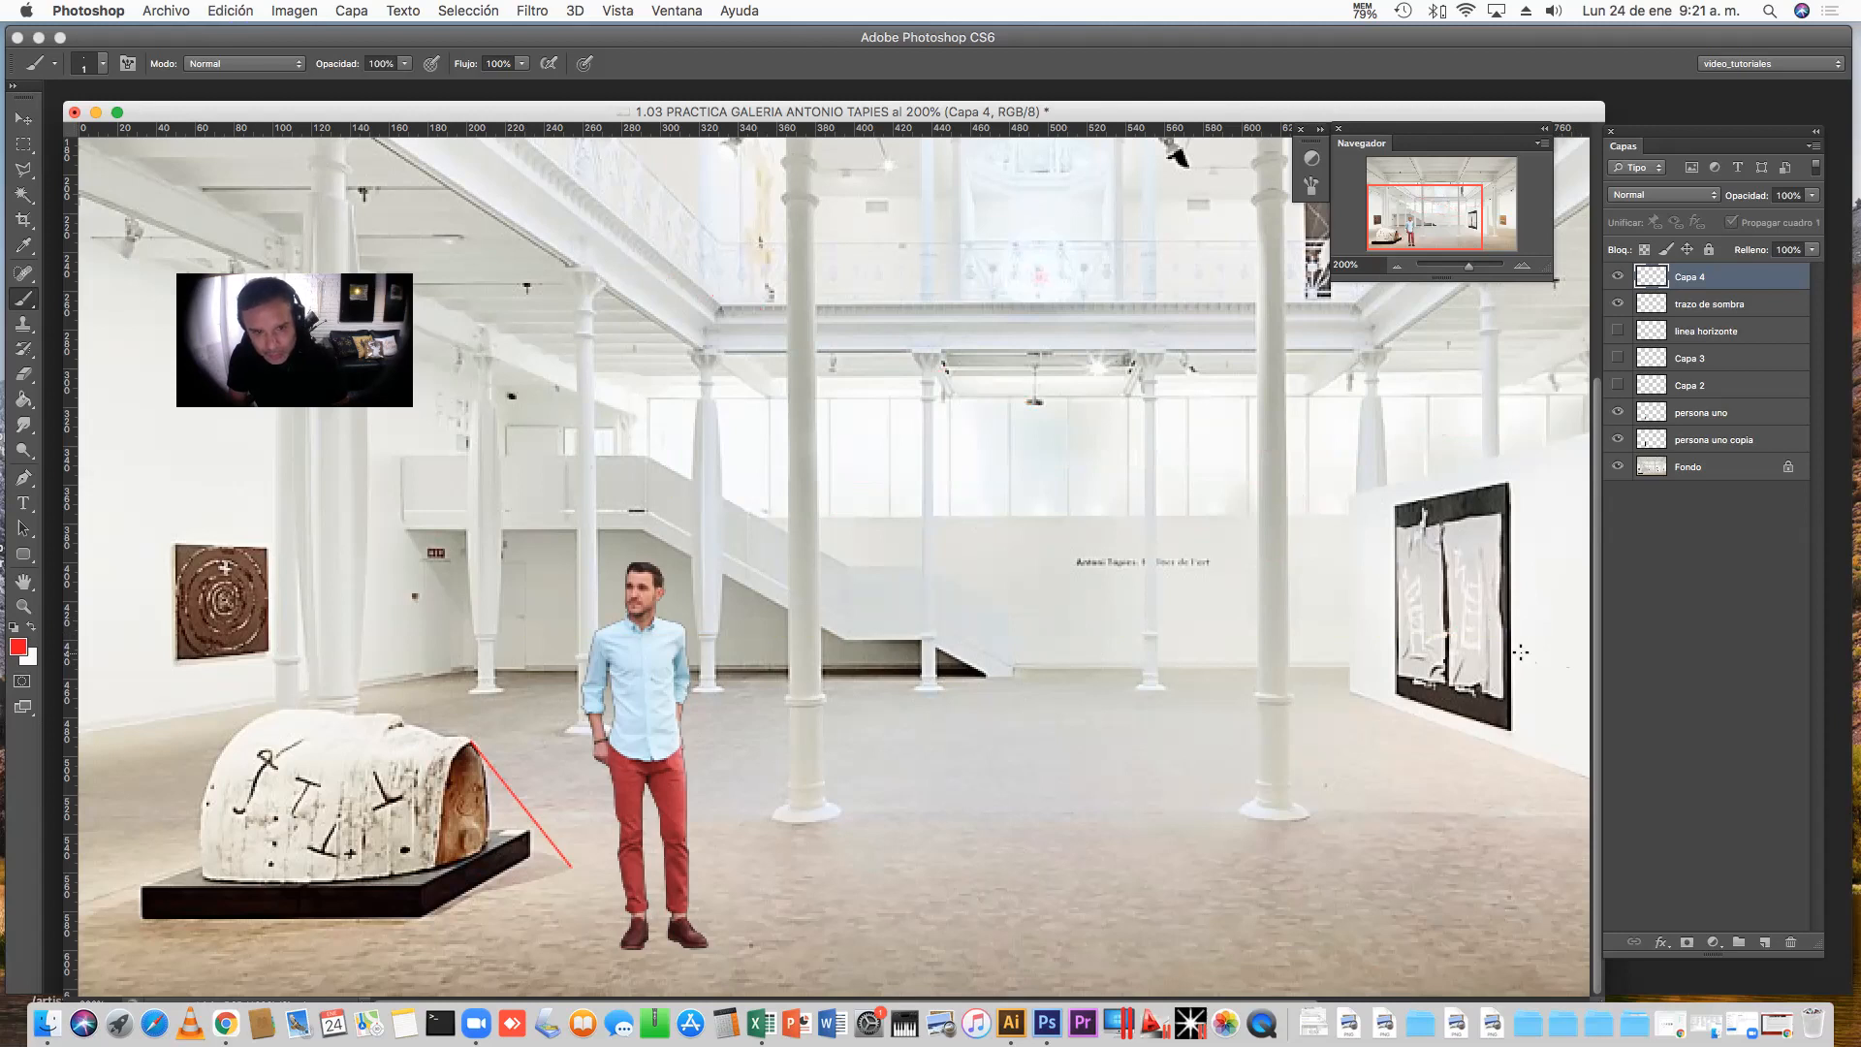
Delete the Capa 4 and "trazo de sombra" layers, undoing the trial stroke made in between
left_click(1790, 942)
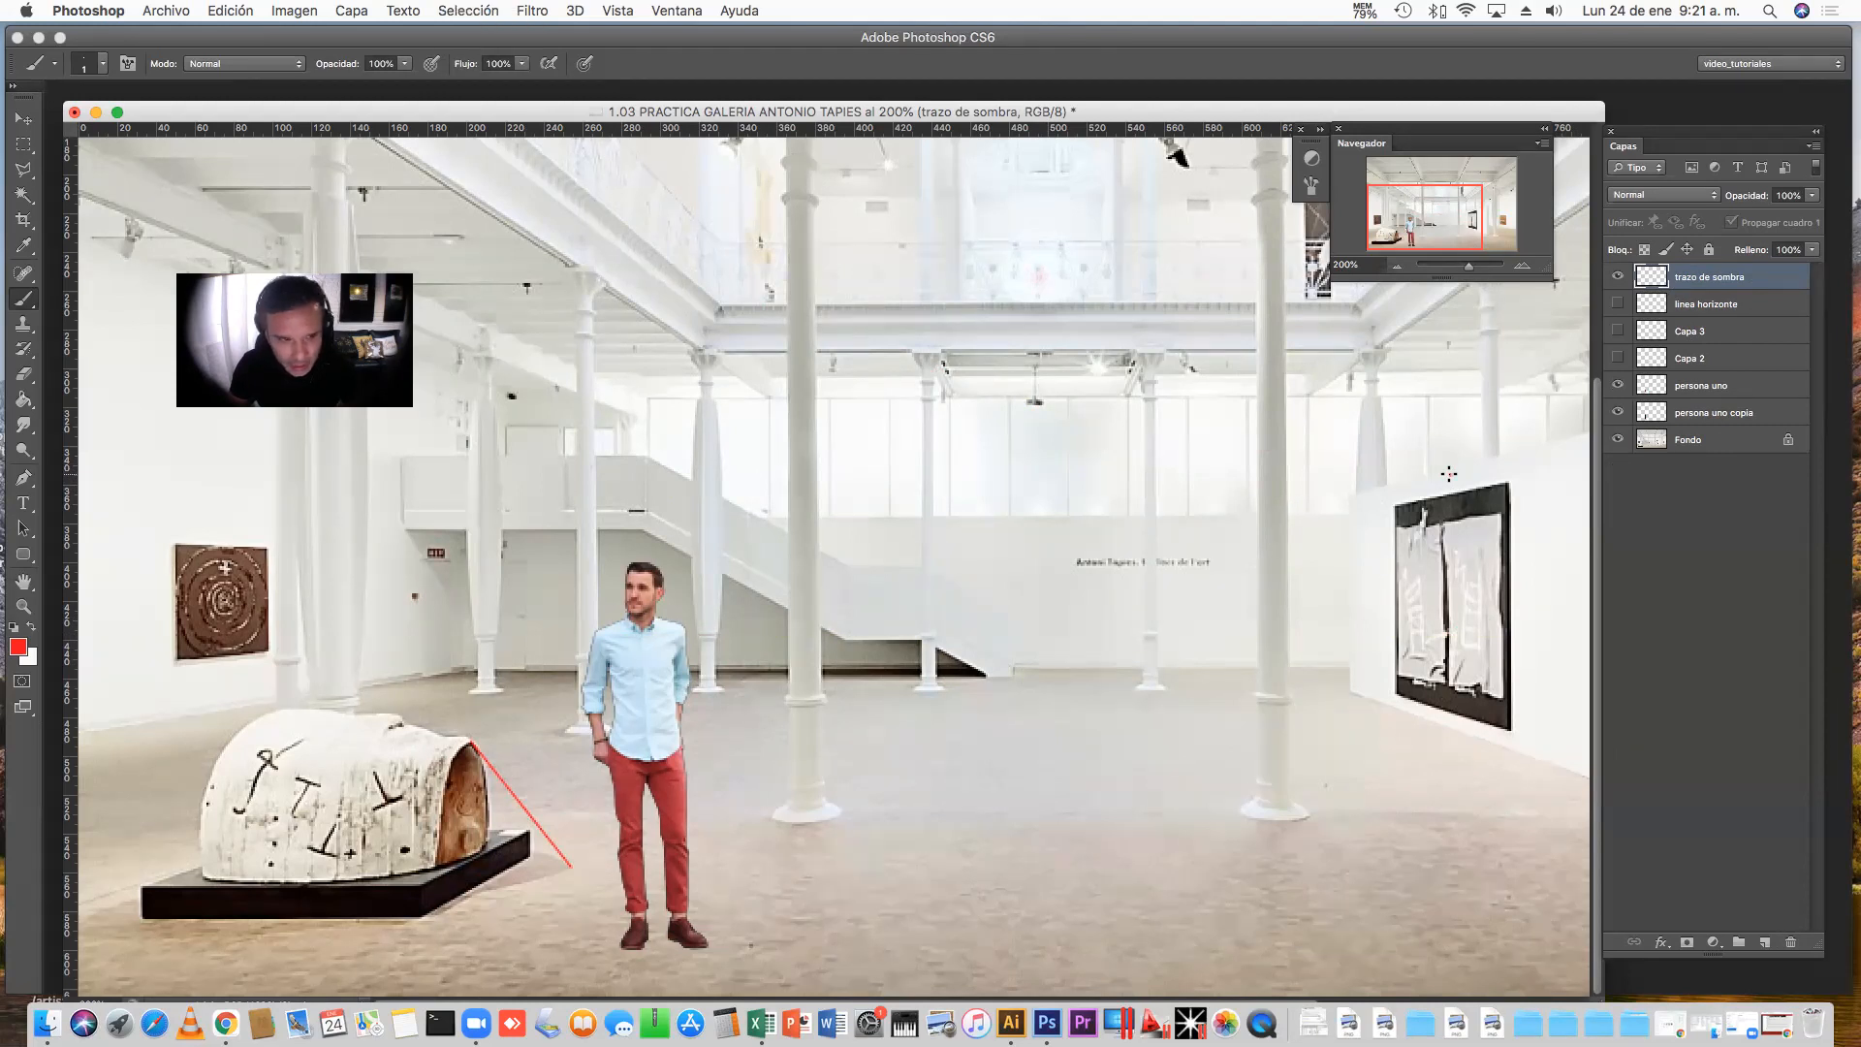
left_click_drag(1449, 474, 836, 506)
key("super+z")
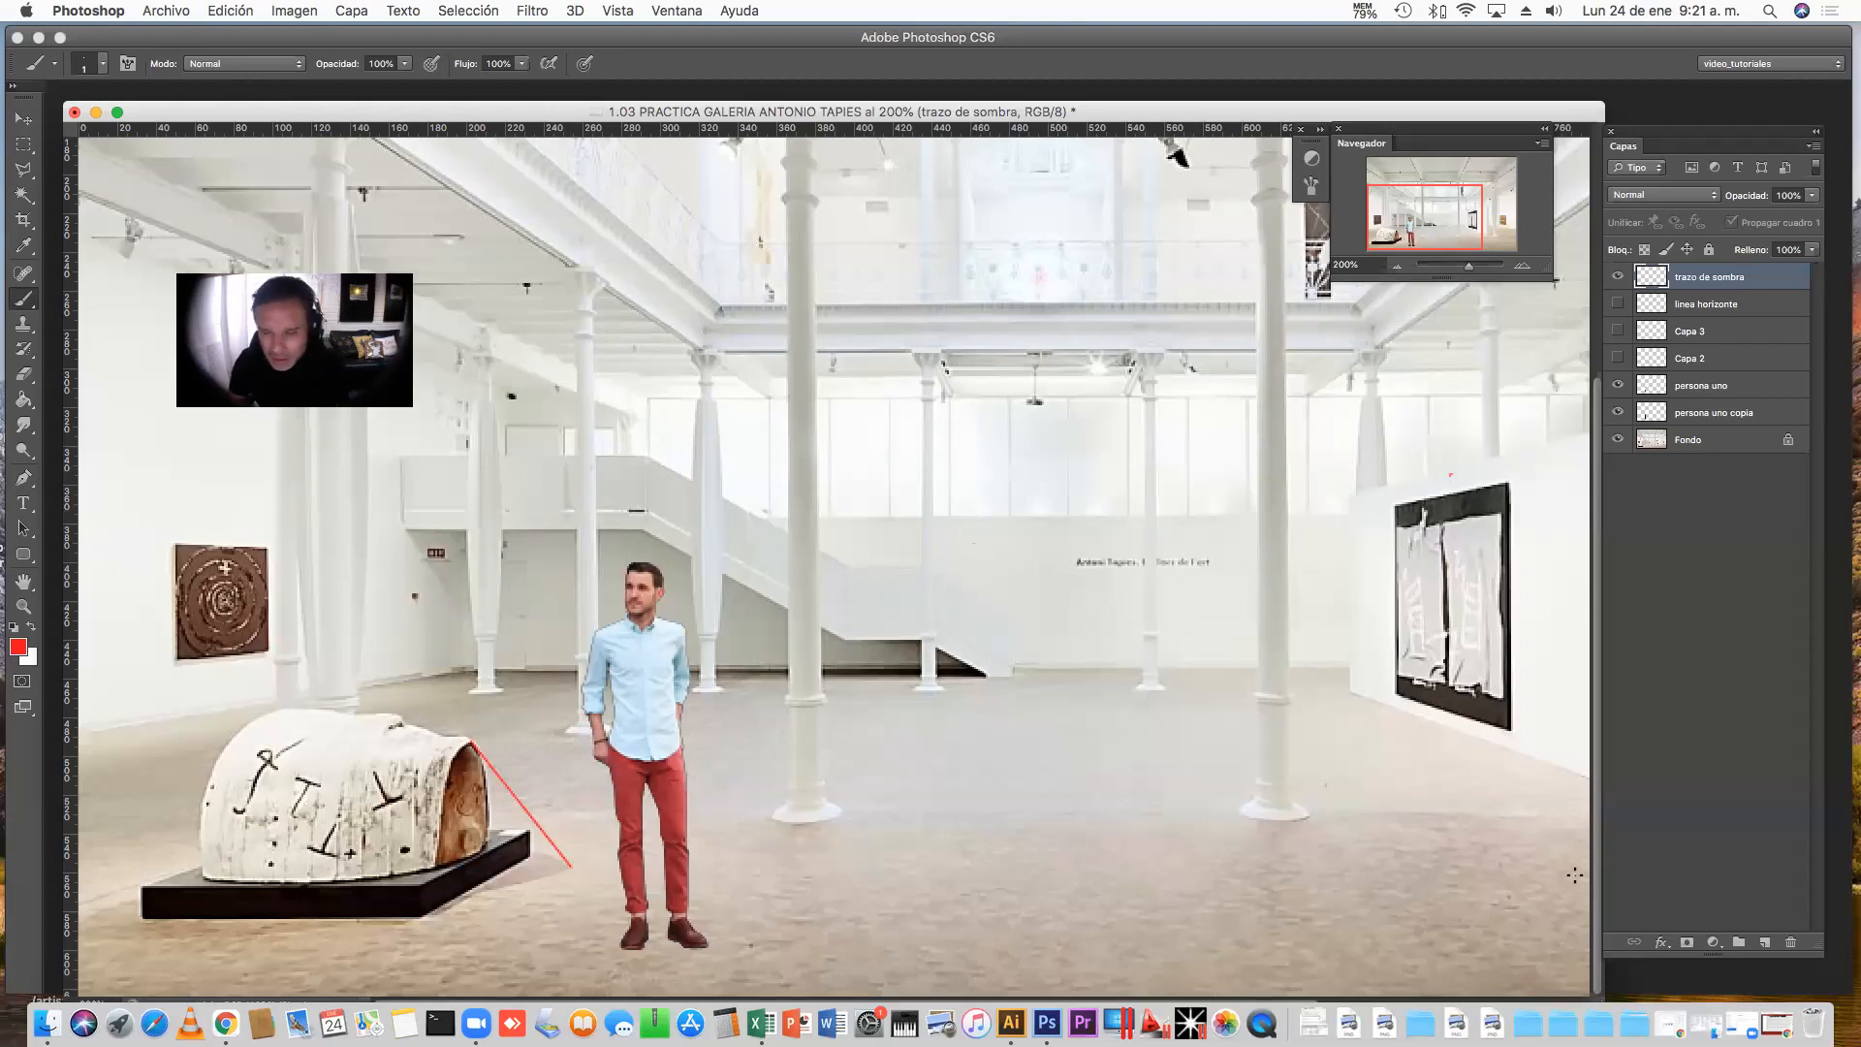
left_click(1790, 942)
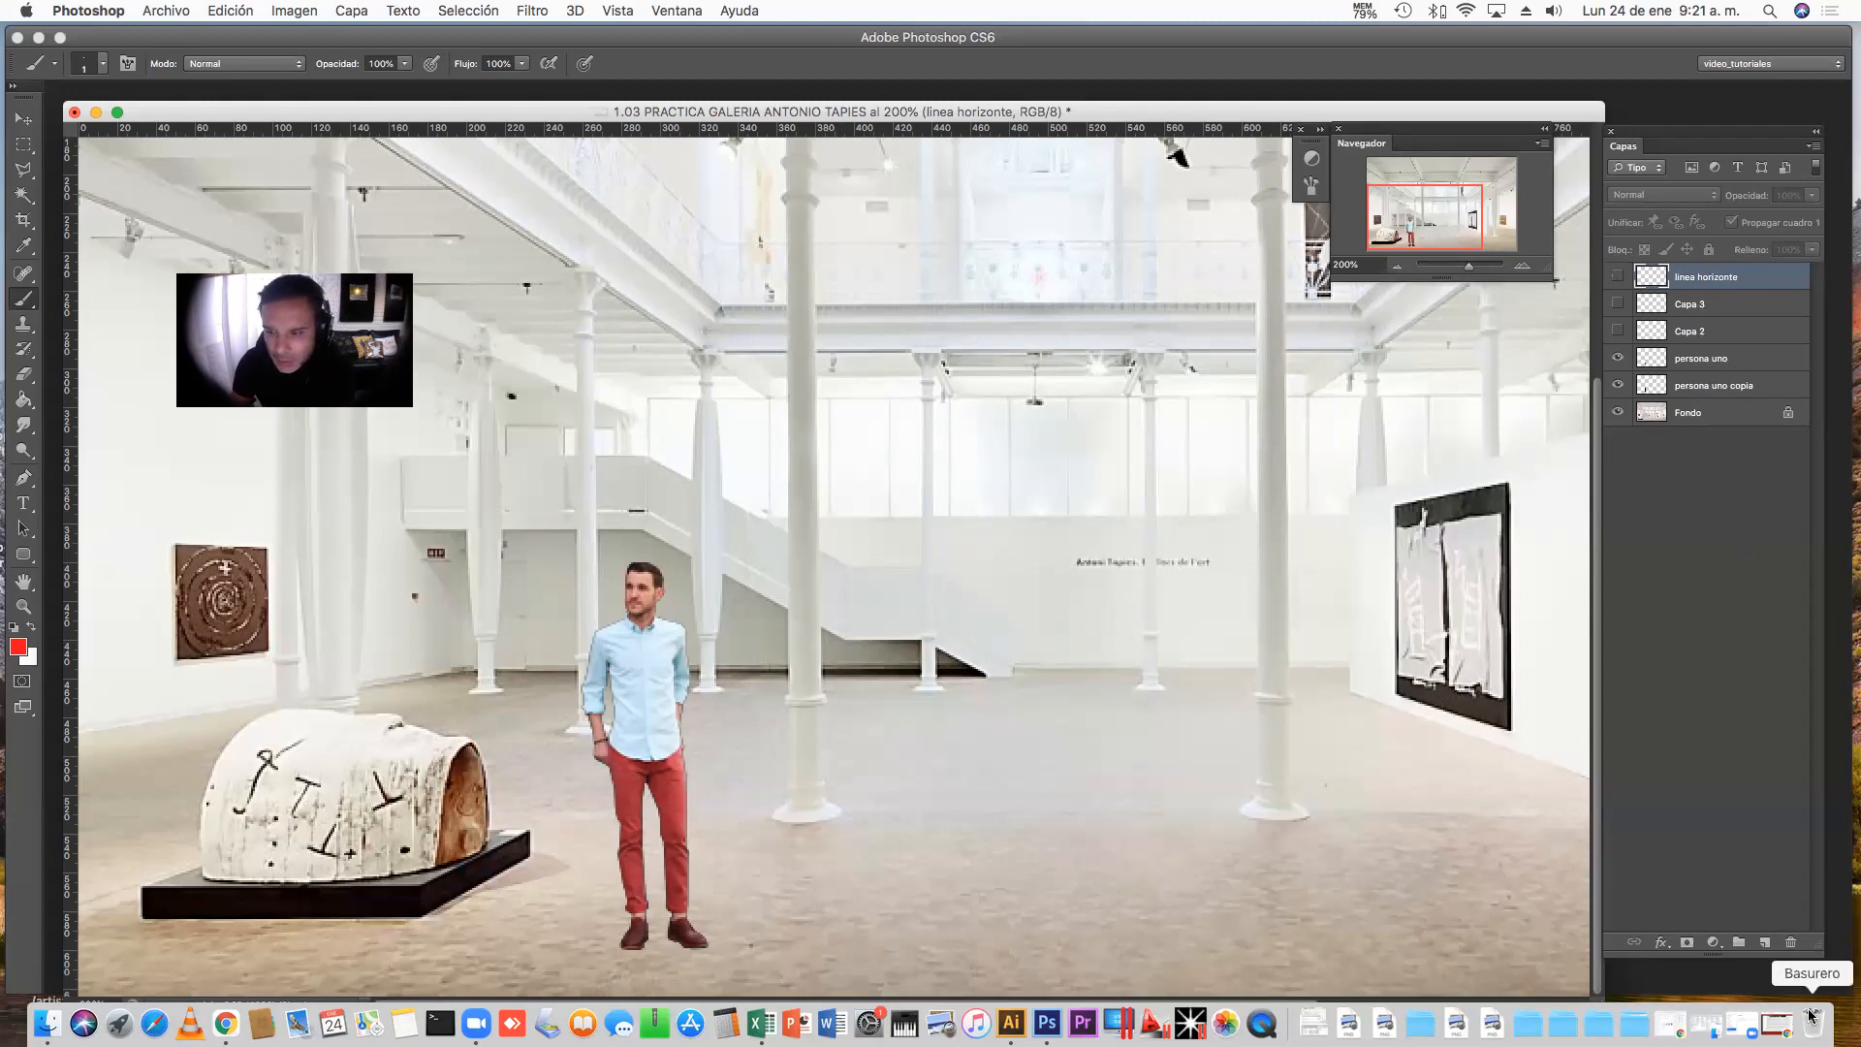
Add a new layer above linea horizonte and rename it "trazo de sombra"
left_click(1764, 942)
double_click(1684, 279)
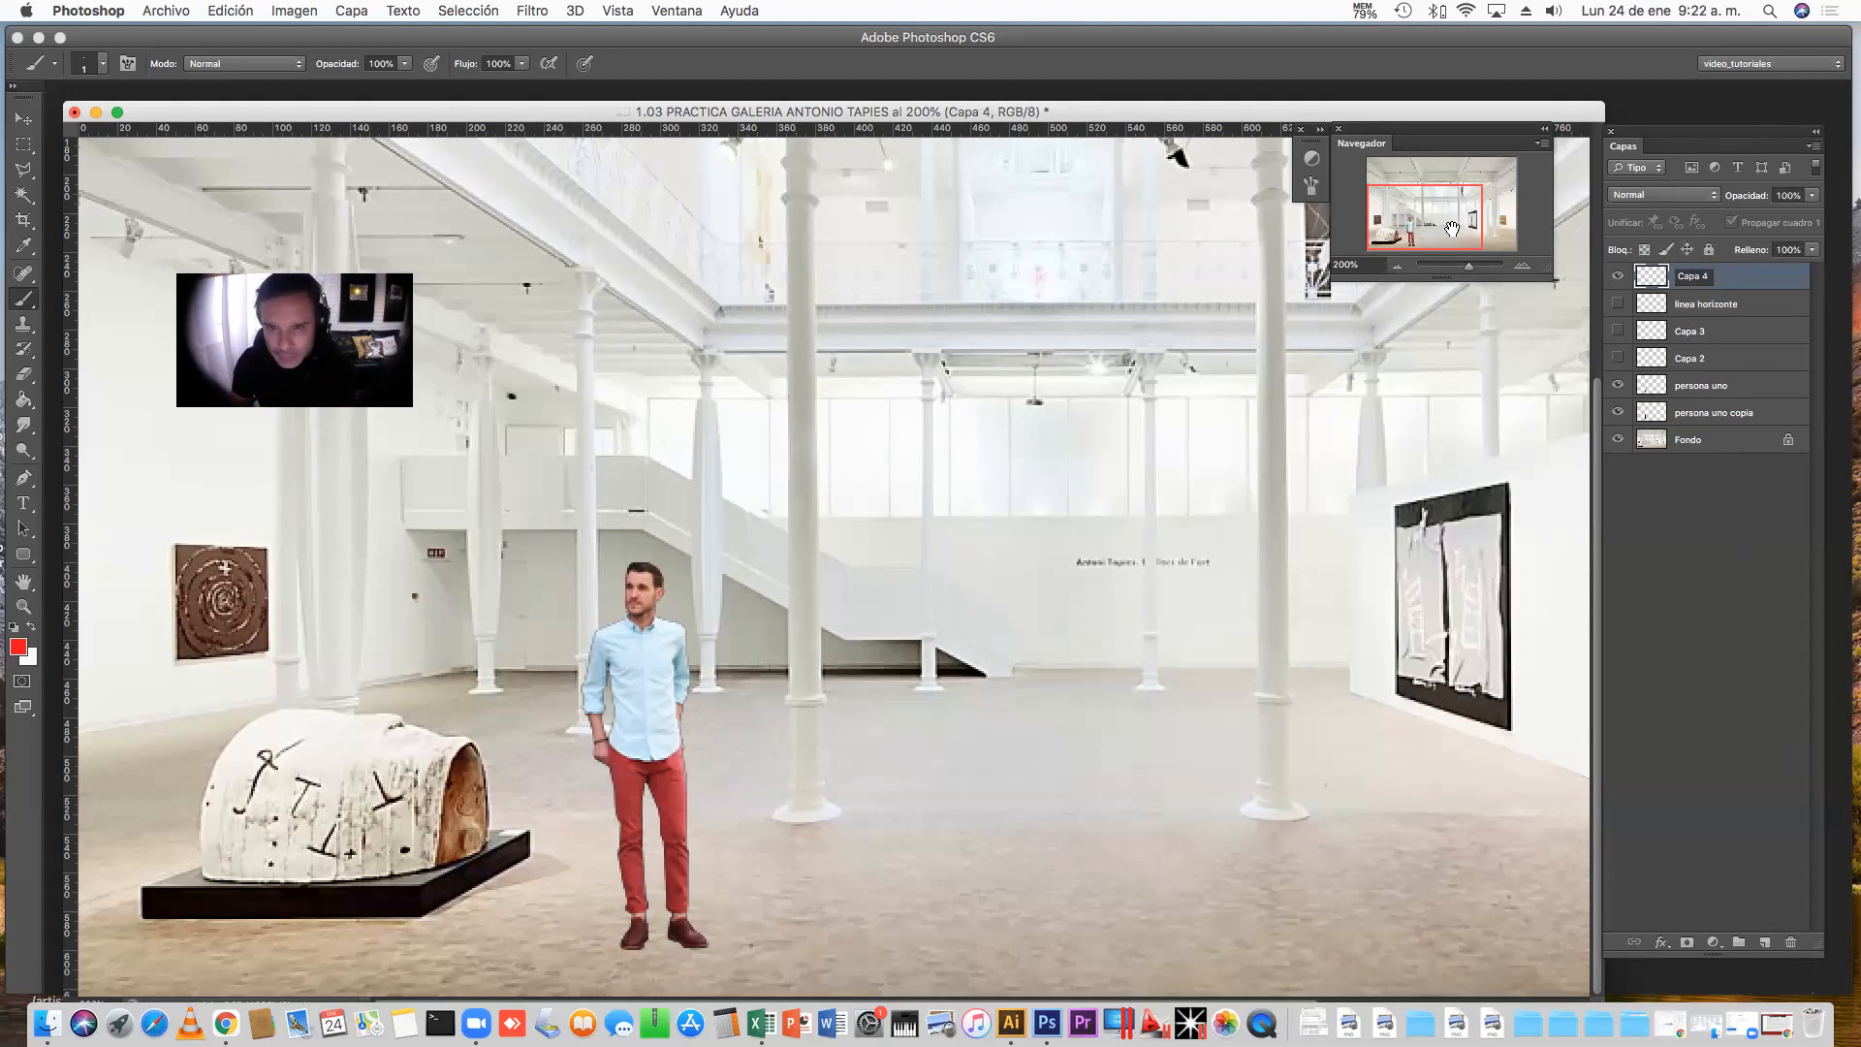
left_click(1694, 276)
left_click_drag(1709, 276, 1614, 264)
type("trazo de")
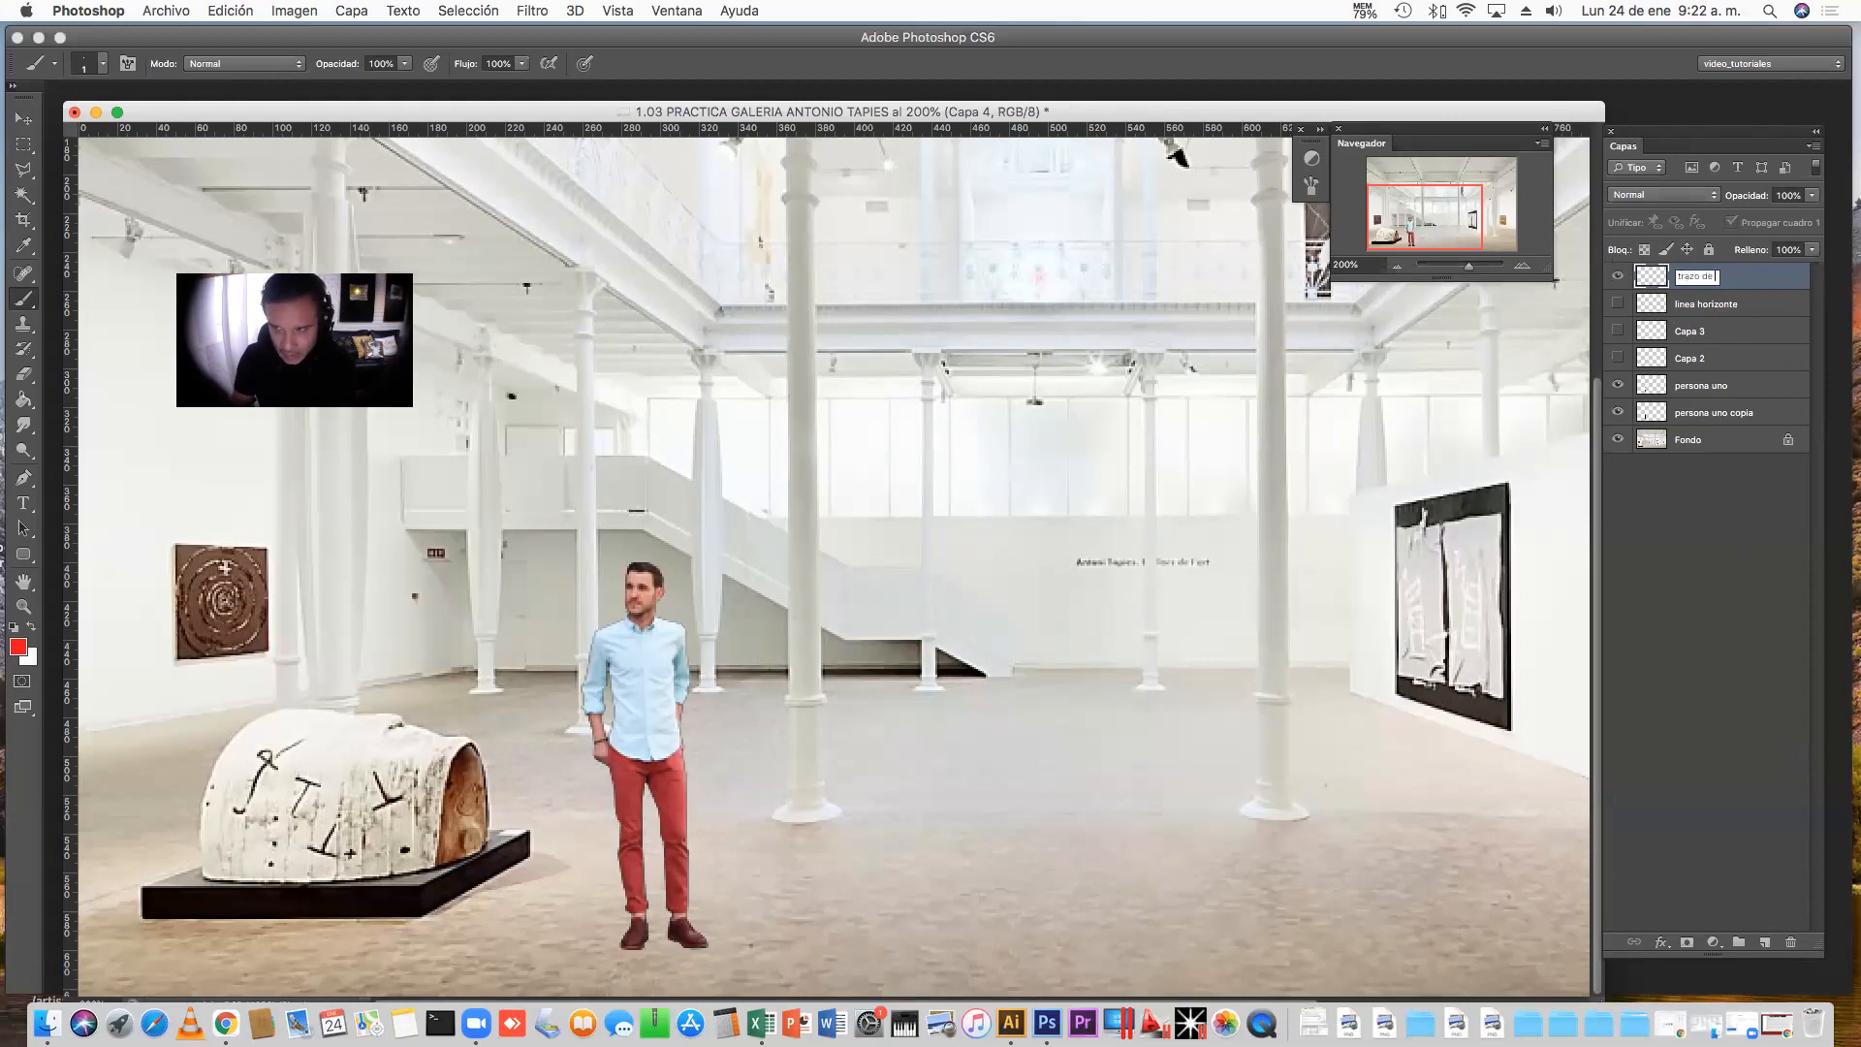
type(" sombra")
key("Return")
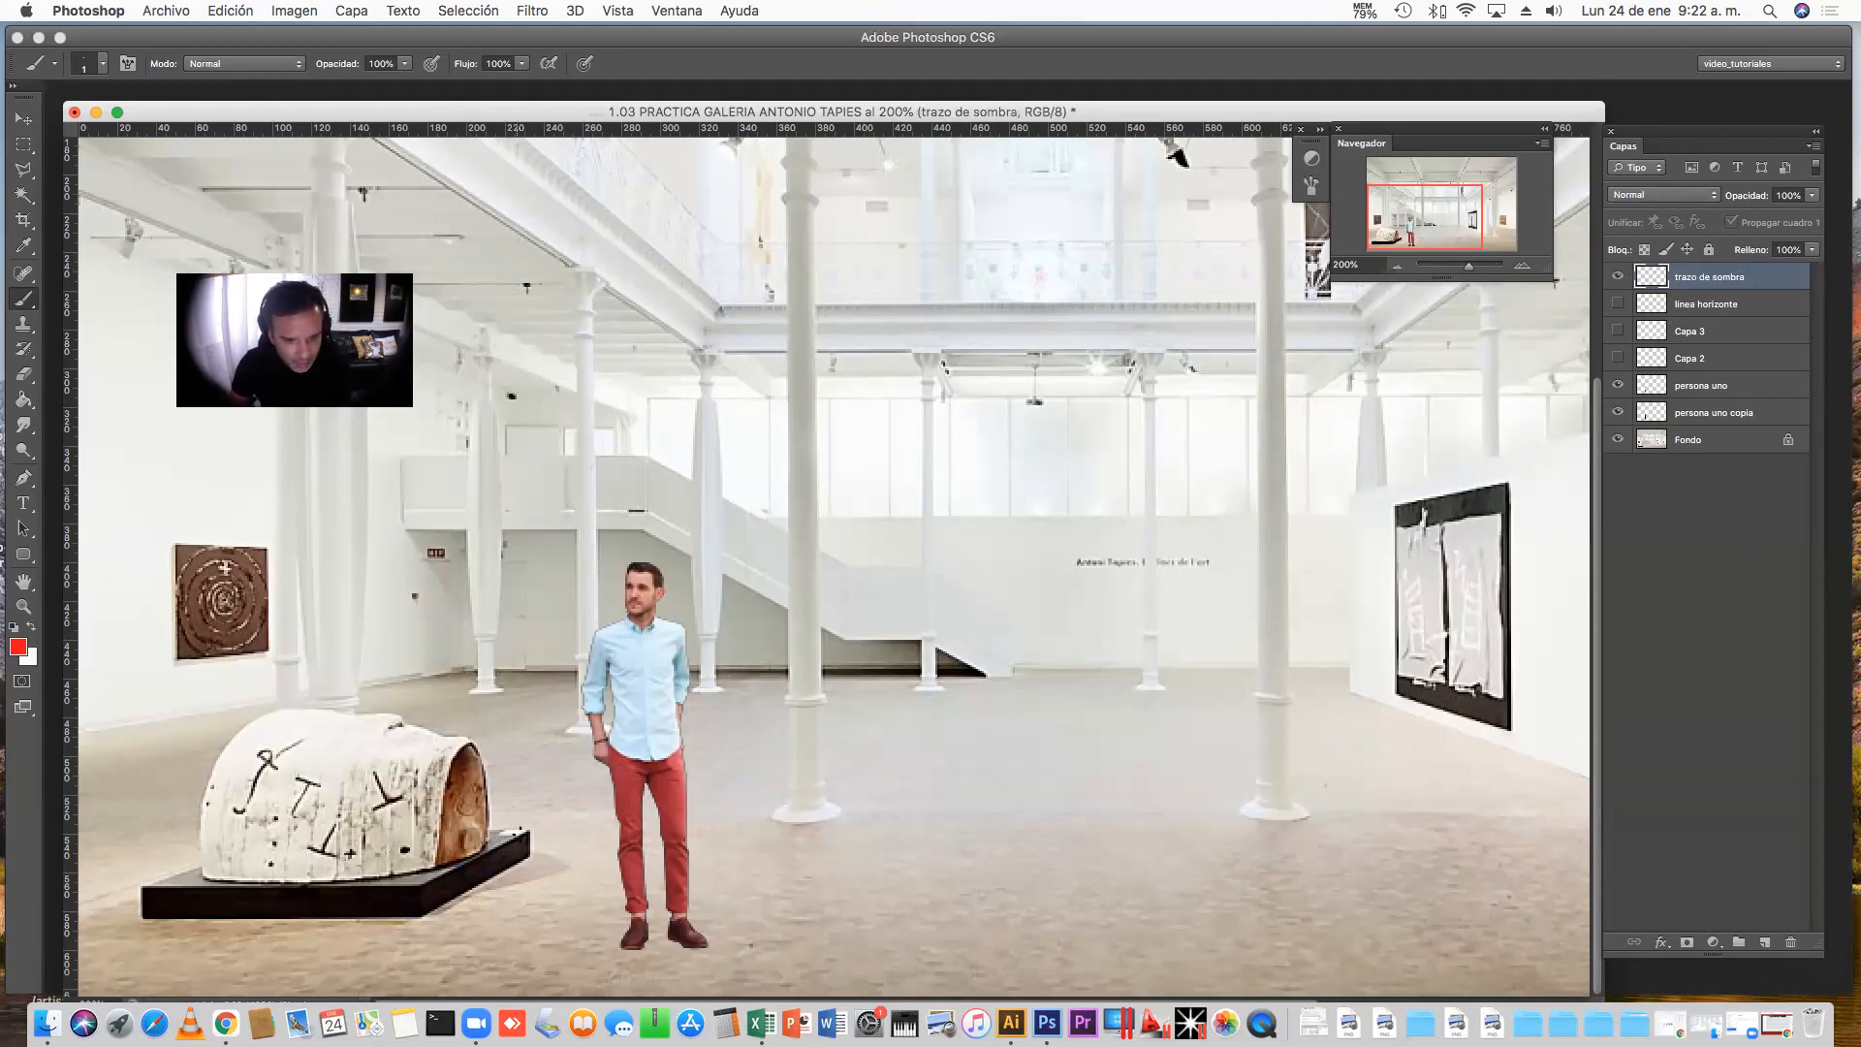
Draw a straight red line from the sculpture's upper edge to its shadow tip and move it to the man's head
left_click(567, 867, "shift")
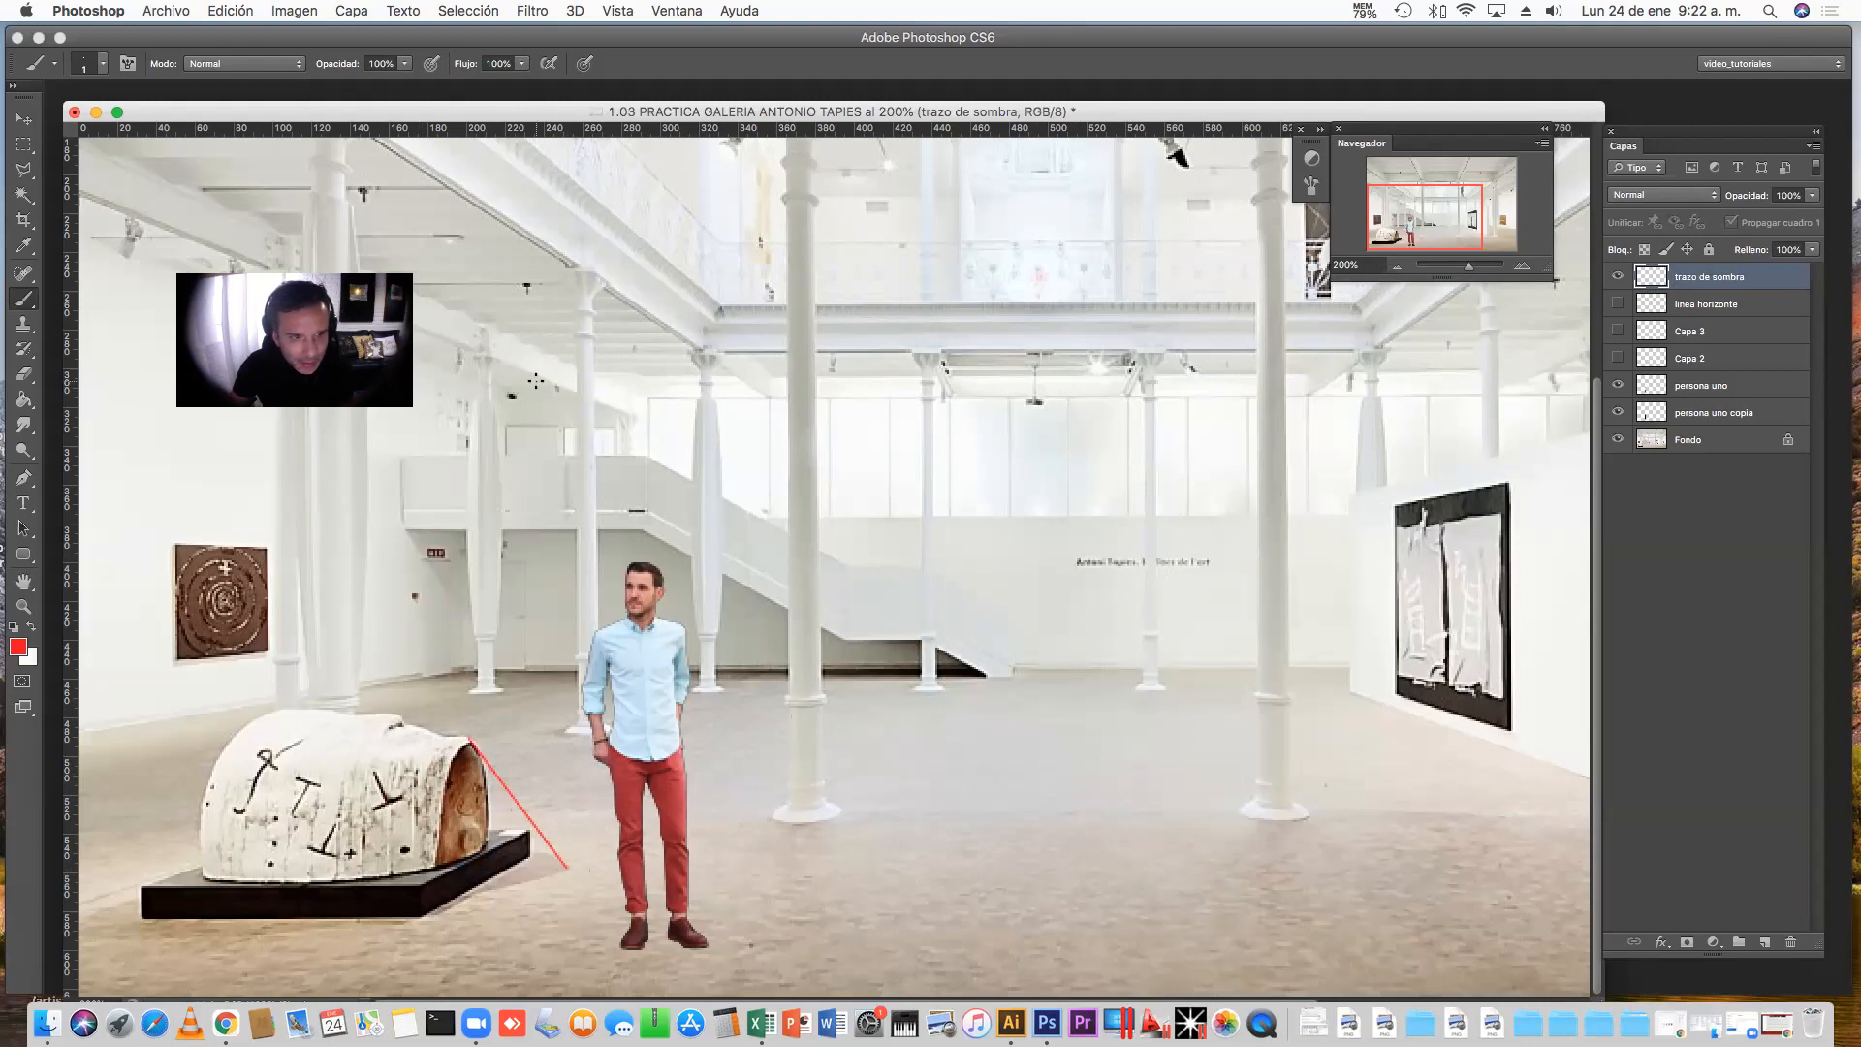
left_click(25, 123)
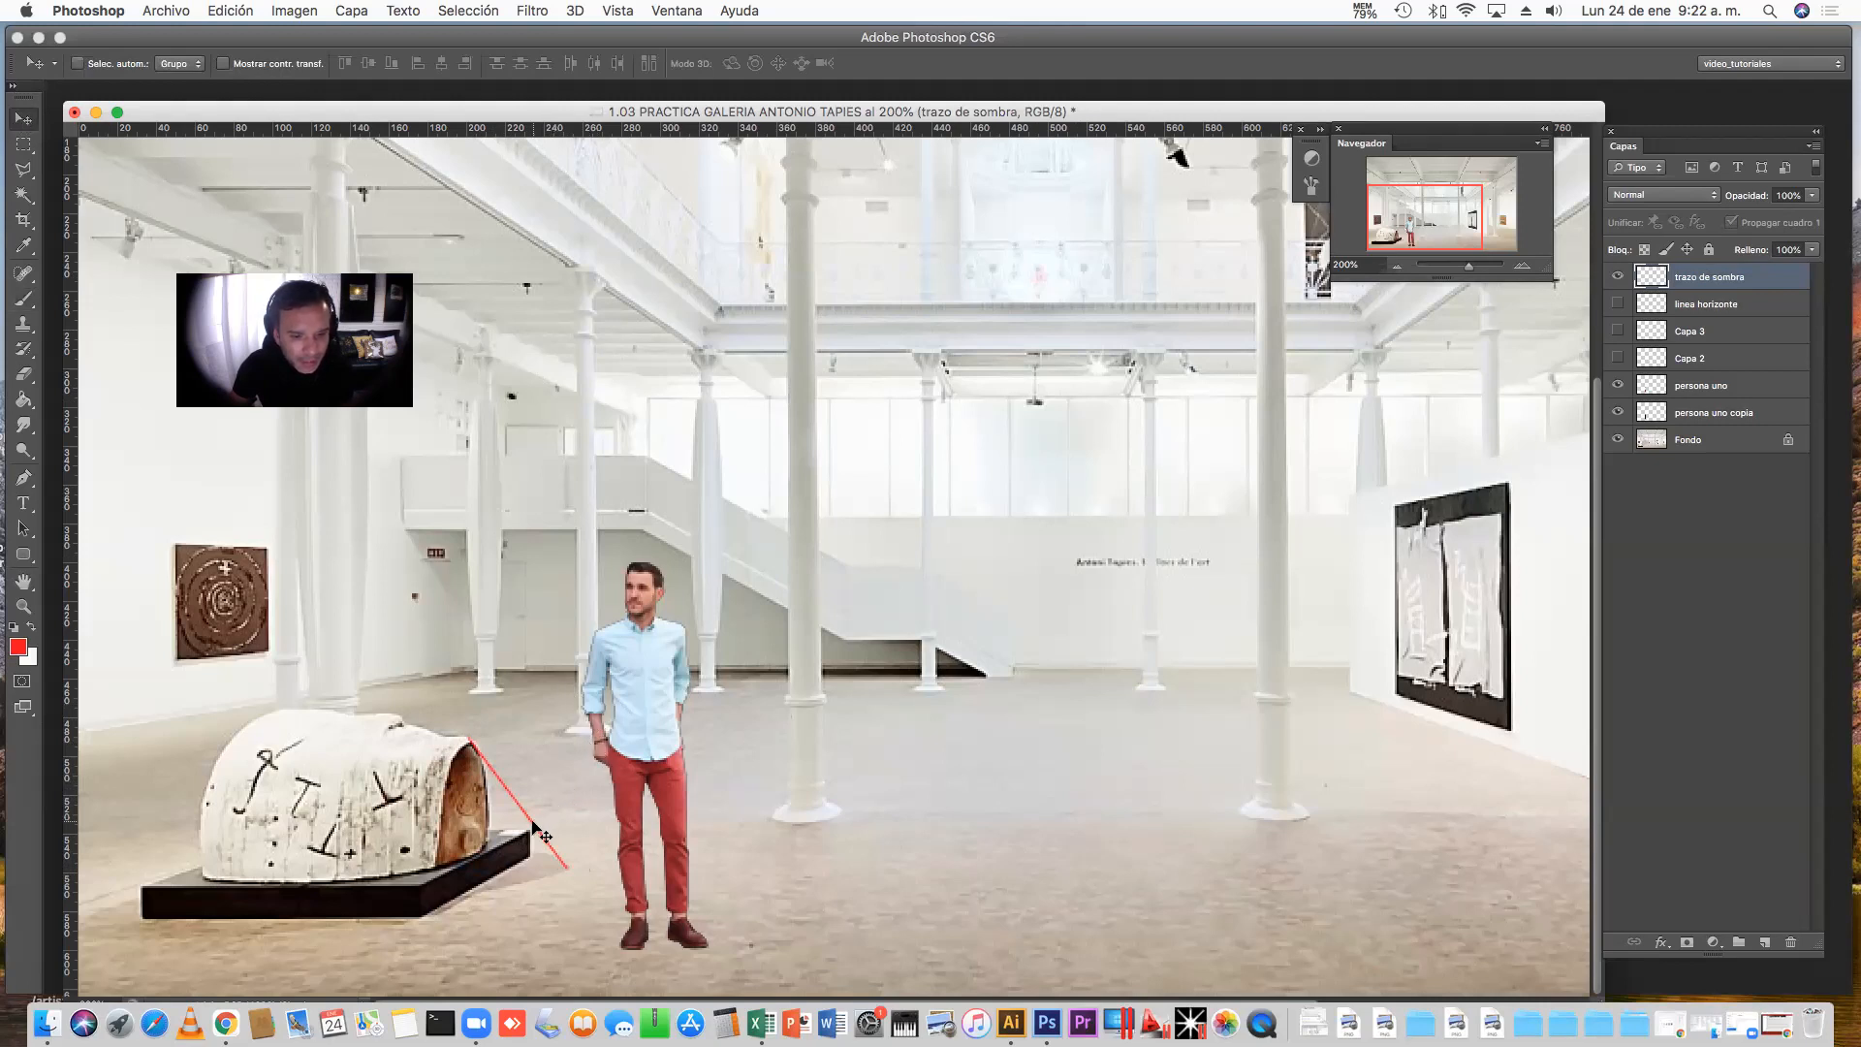
left_click_drag(540, 828, 705, 657)
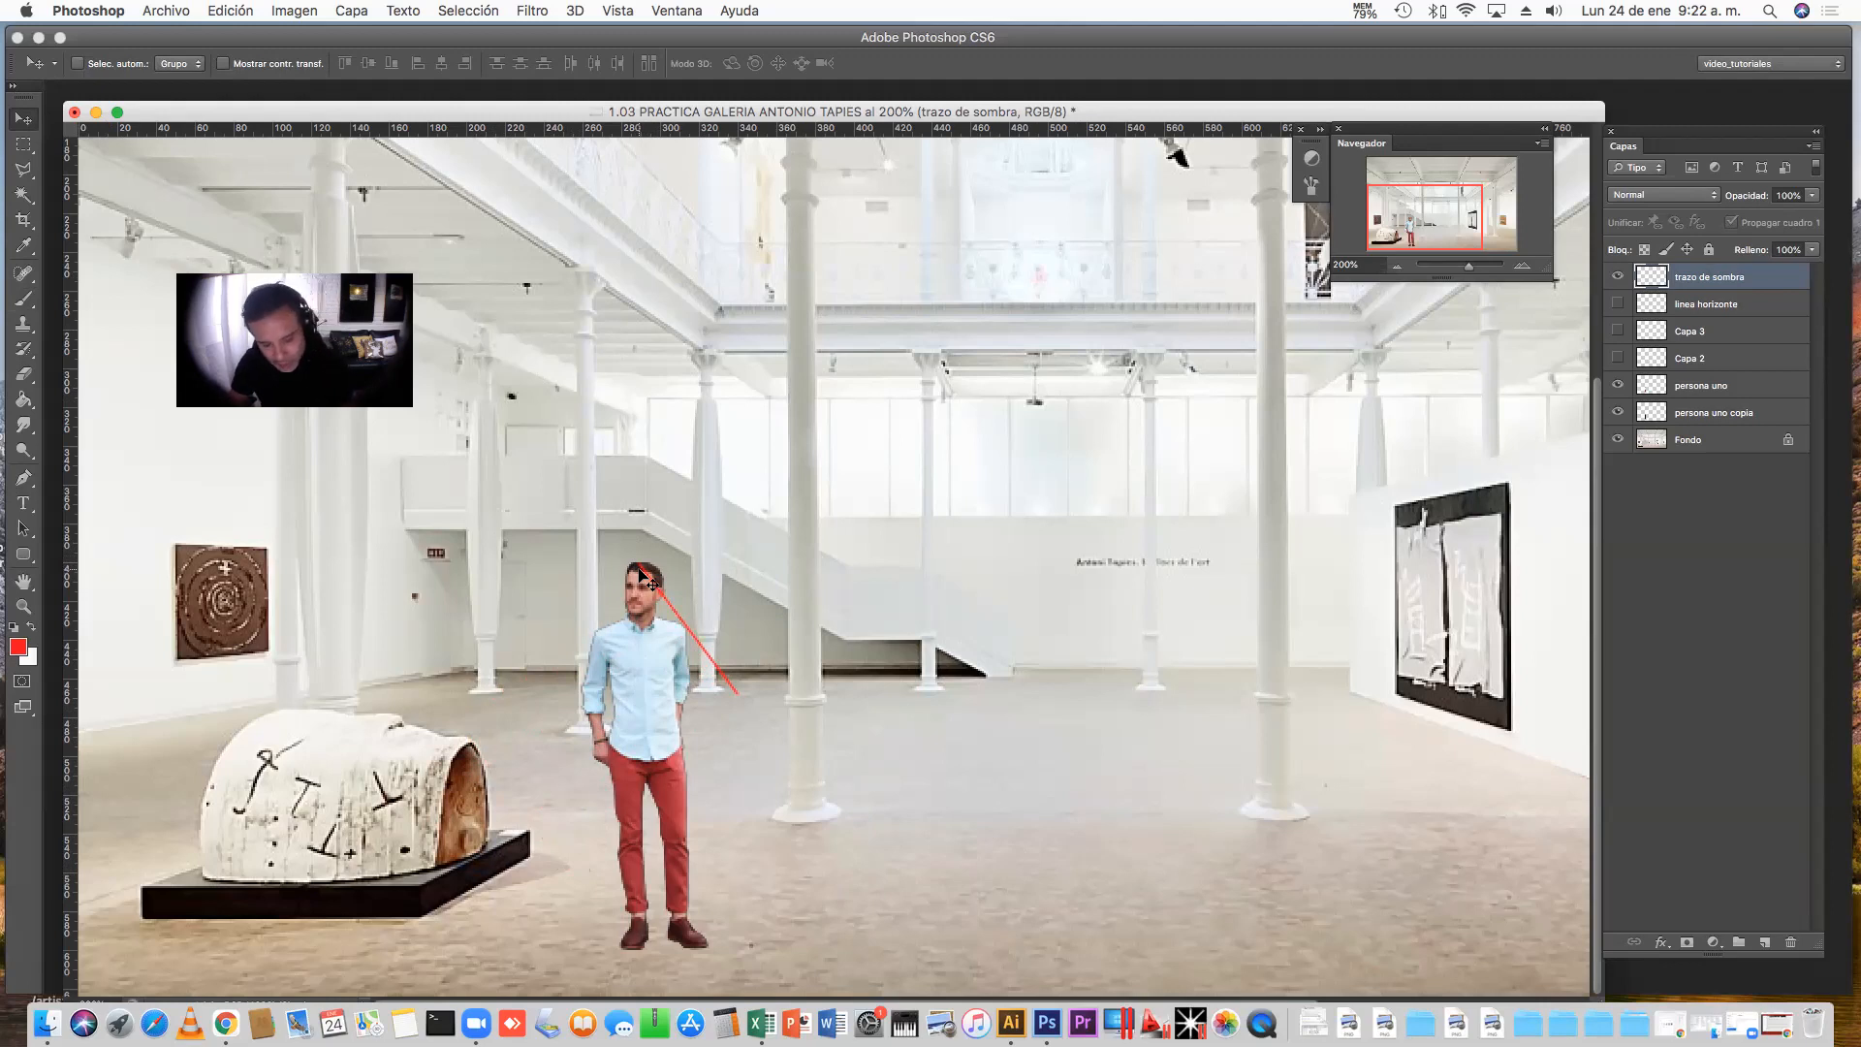
Enlarge the red direction line proportionally to about 287% with Free Transform, extending it to the floor level of the man's feet
key("super+t")
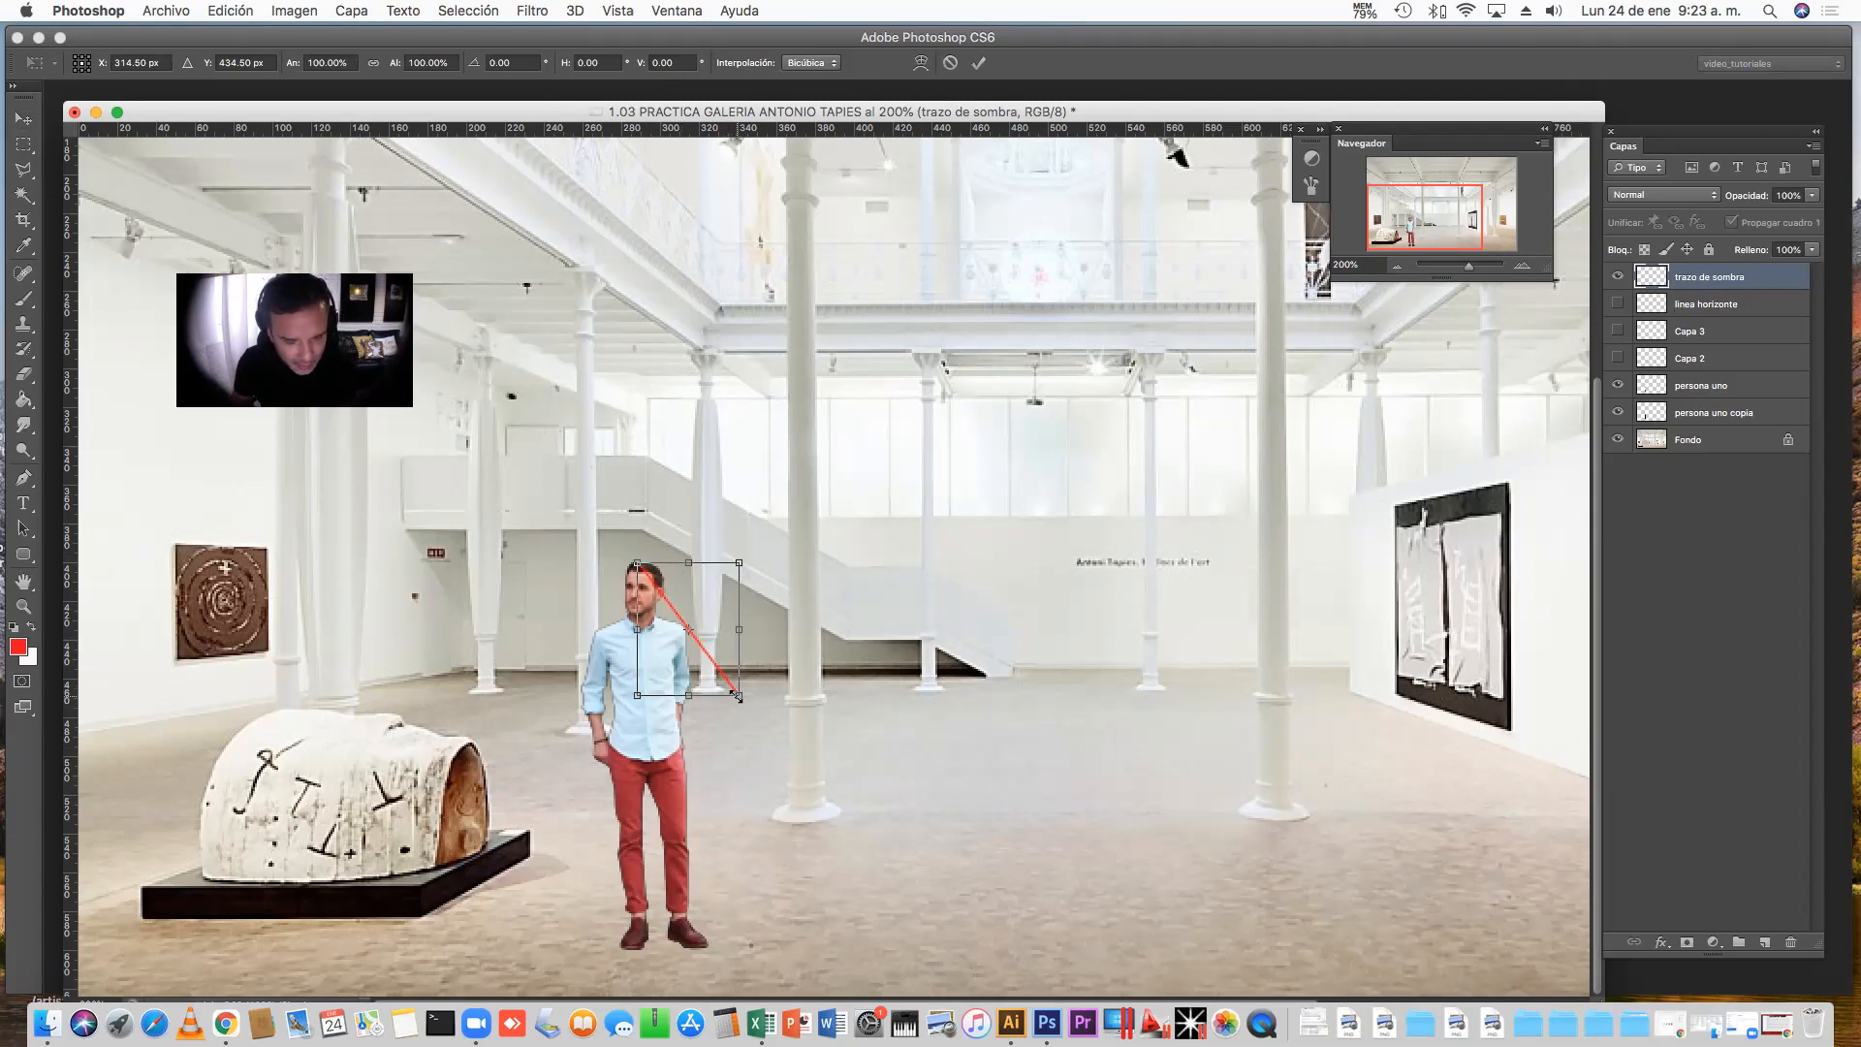
left_click_drag(736, 696, 962, 920)
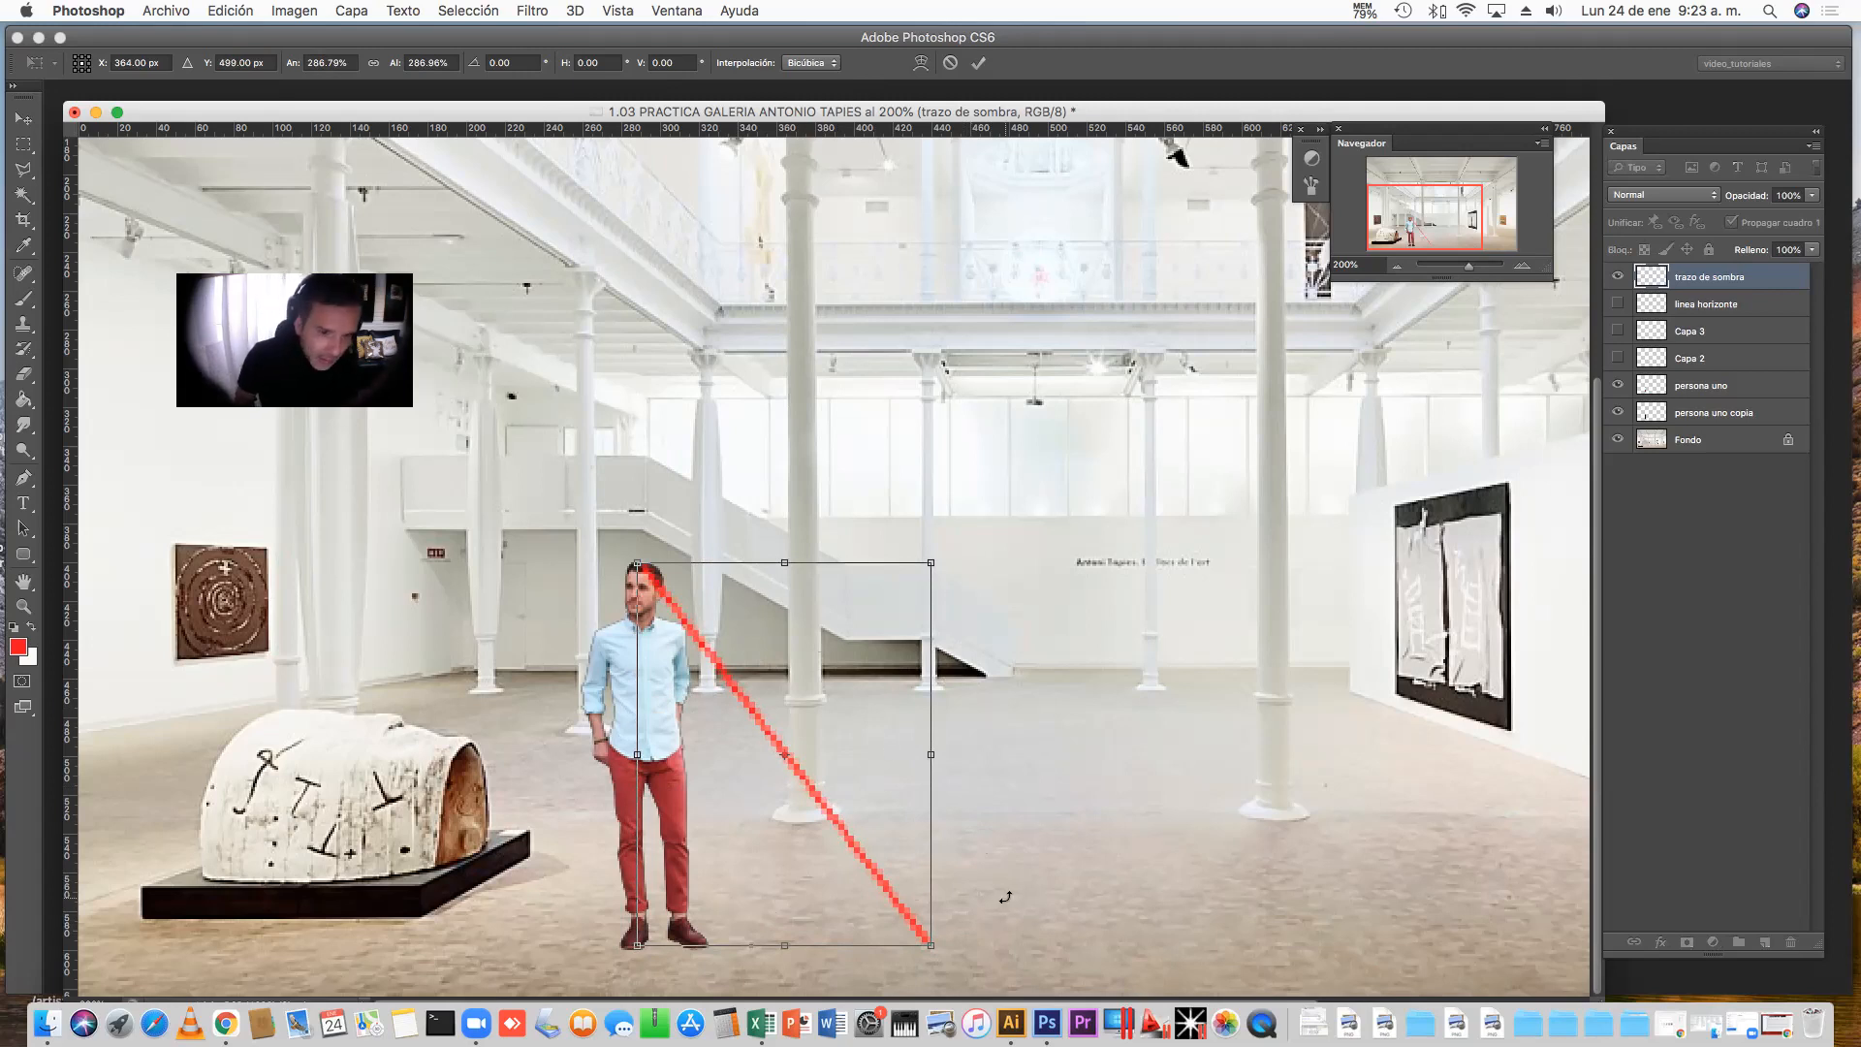
key("Return")
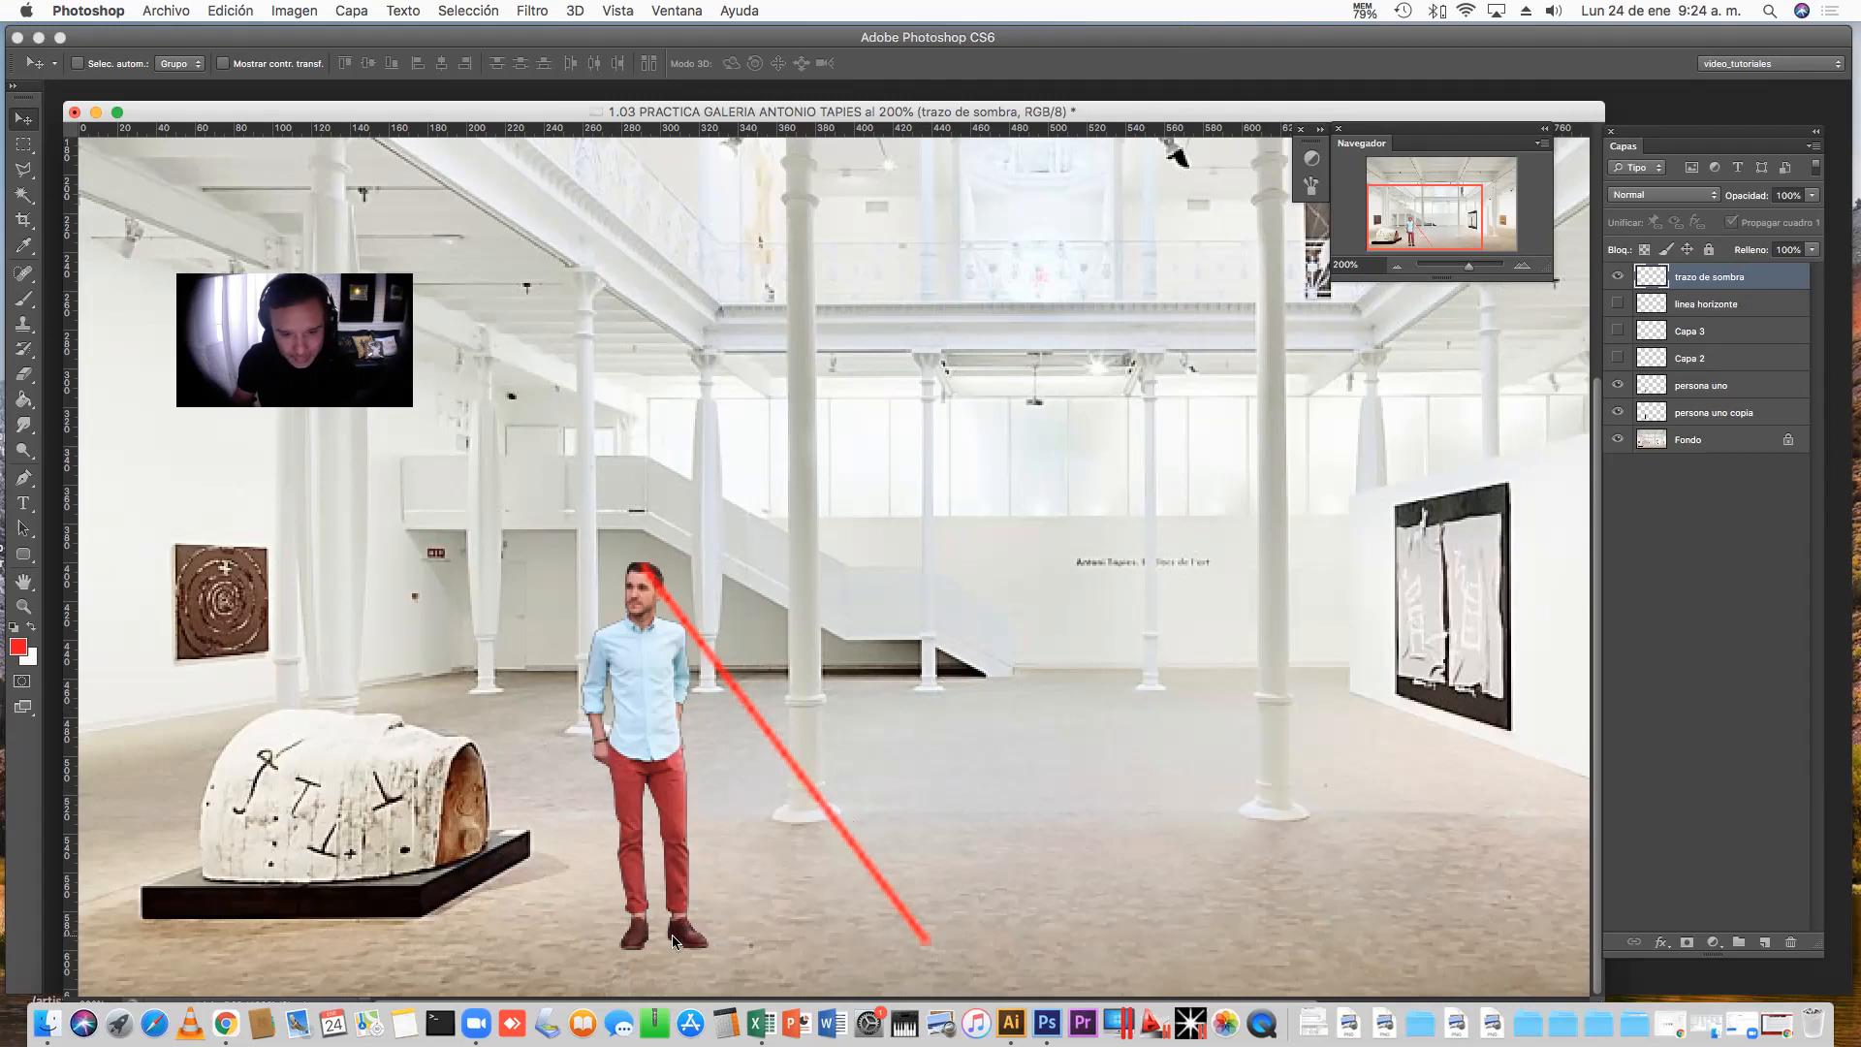
Switch to Zoom annotation and sketch the floor shadow directions of the man and sculpture, with rays to a light source near the wall
key("super+Tab")
mouse_move(652, 940)
left_mouse_down()
mouse_move(903, 931)
mouse_move(1114, 955)
mouse_move(825, 932)
mouse_move(608, 940)
left_mouse_up()
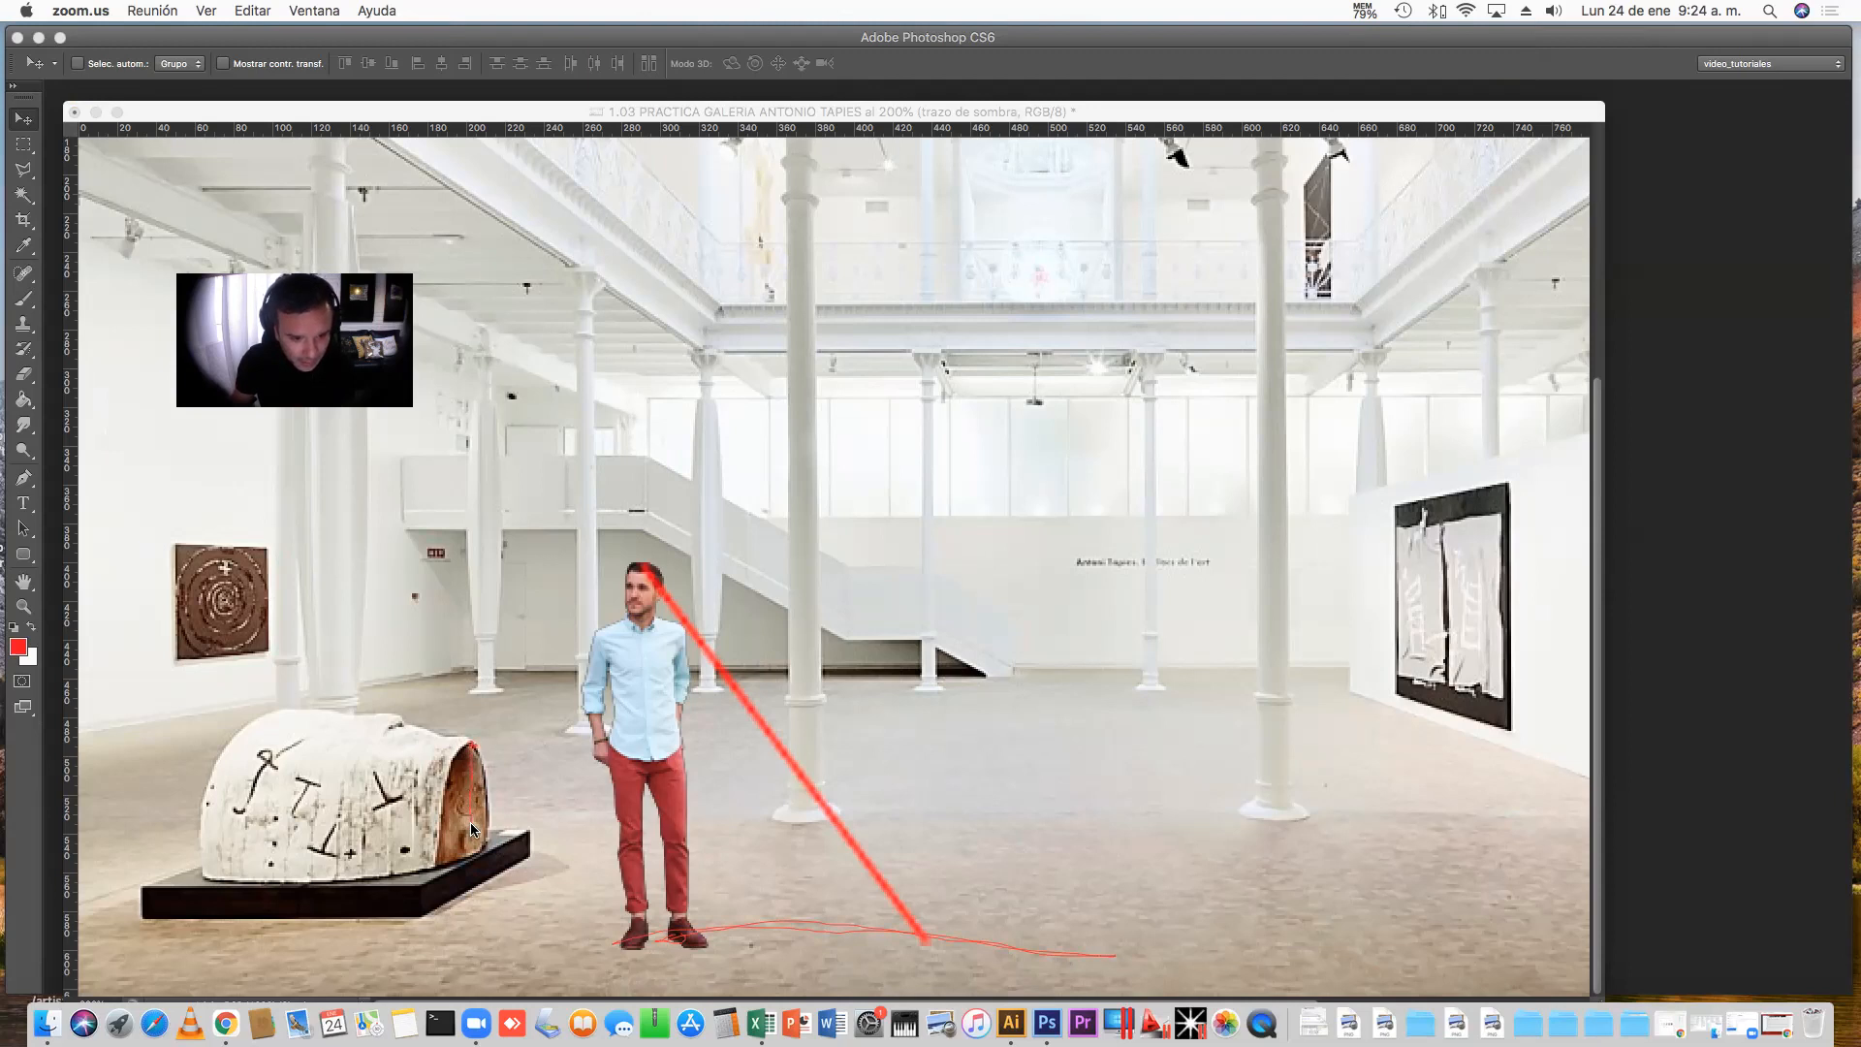
left_click_drag(472, 850, 473, 890)
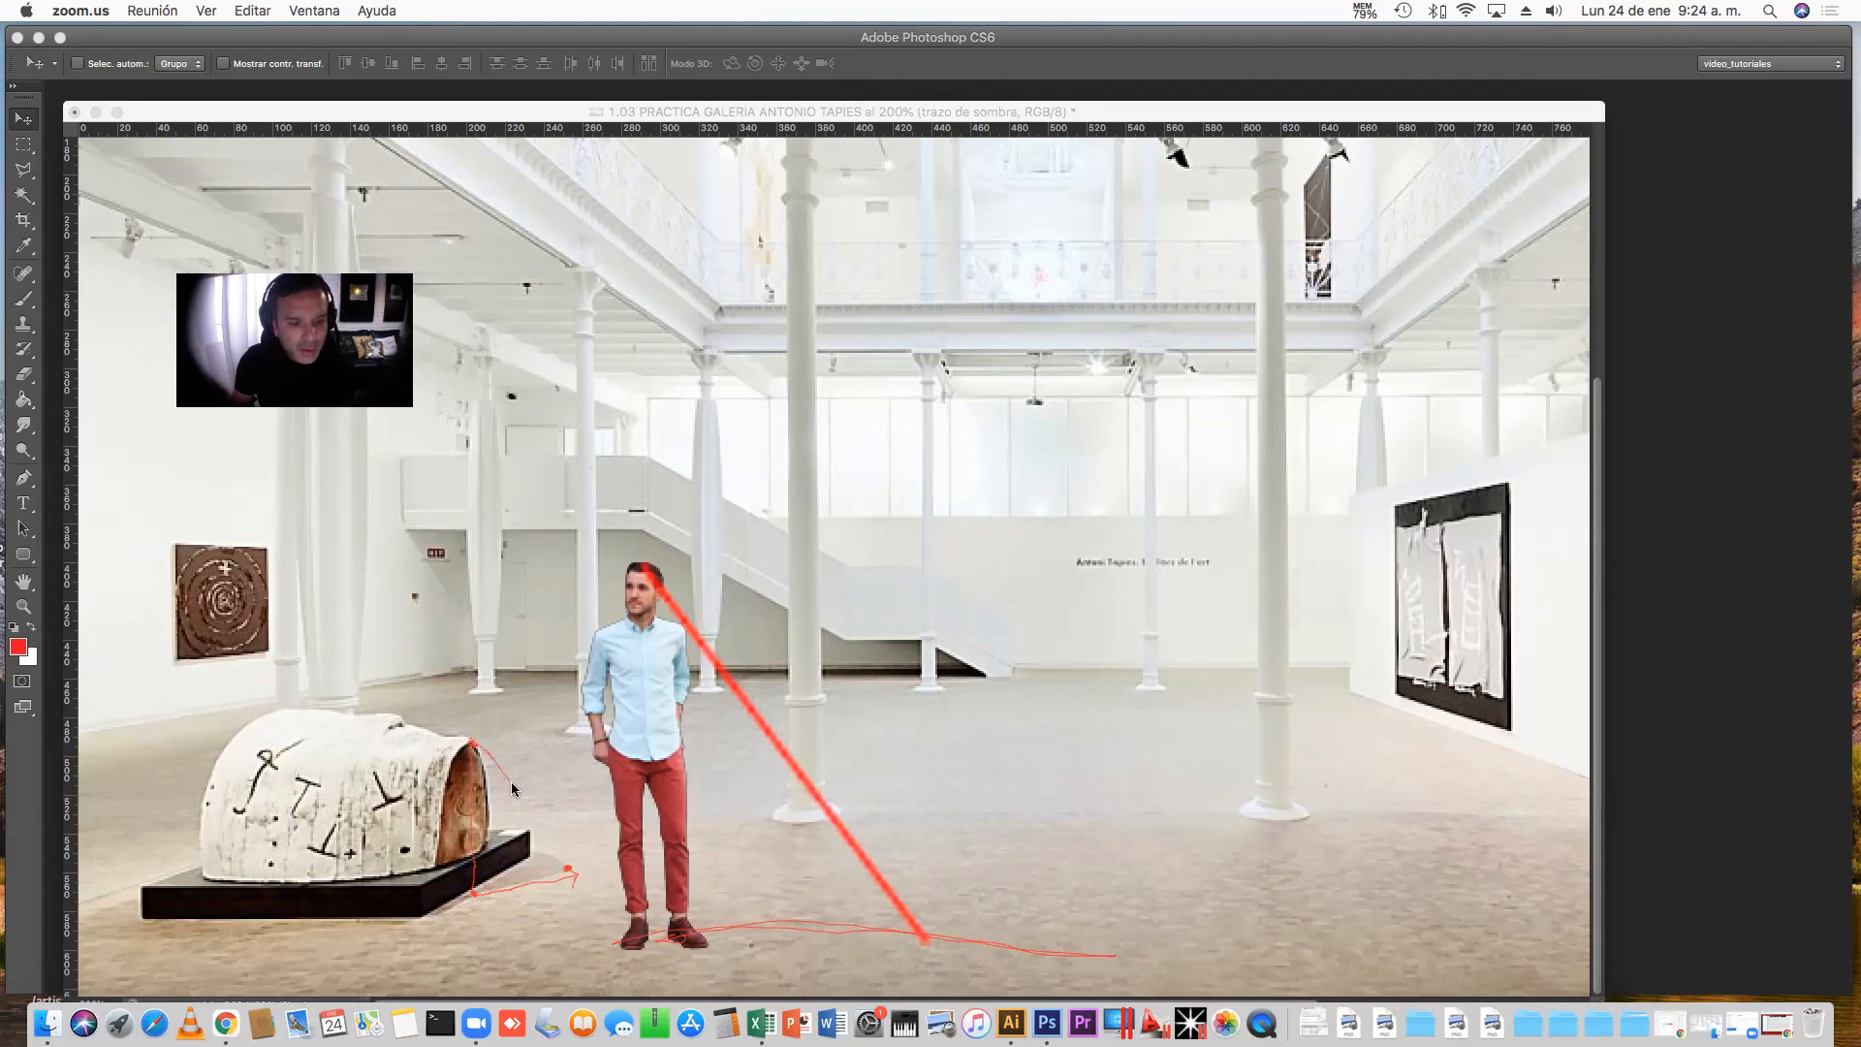
mouse_move(545, 818)
left_mouse_down()
mouse_move(593, 865)
mouse_move(566, 871)
mouse_move(497, 781)
left_mouse_up()
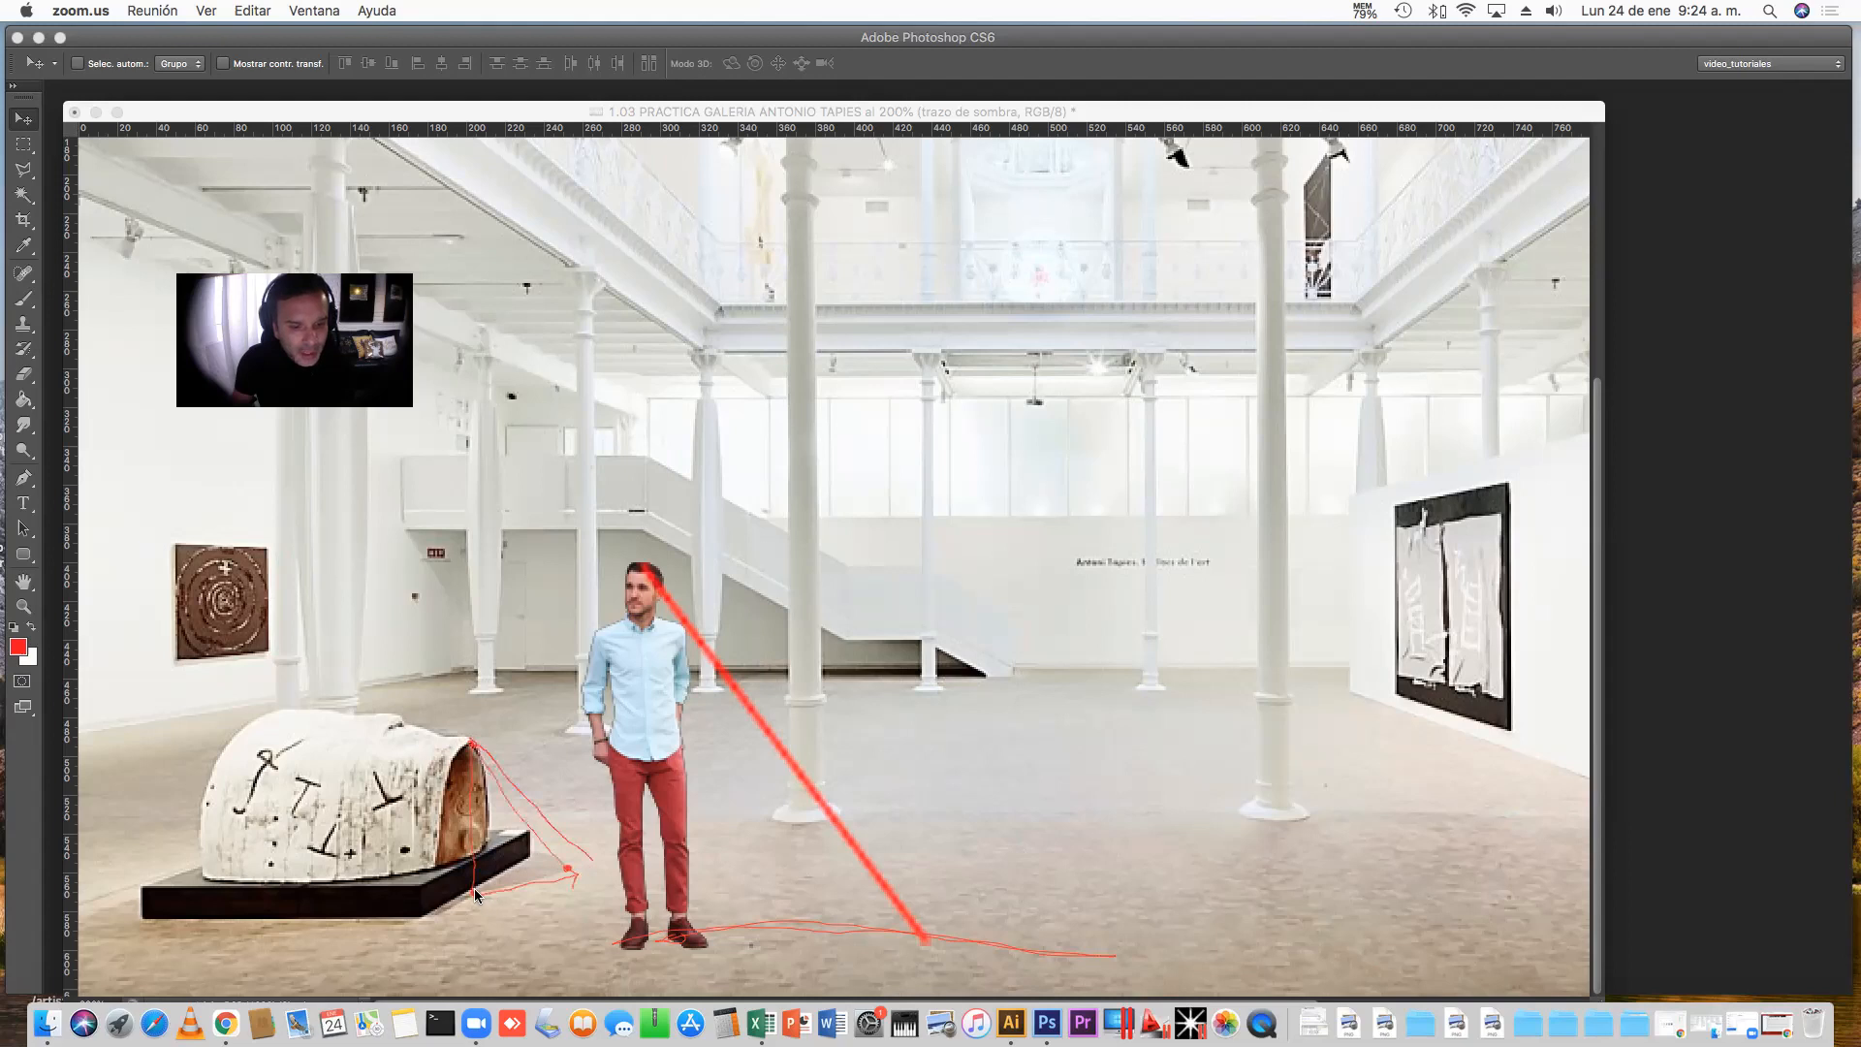
mouse_move(479, 894)
left_mouse_down()
mouse_move(593, 858)
mouse_move(459, 901)
mouse_move(597, 859)
mouse_move(463, 900)
mouse_move(592, 859)
left_mouse_up()
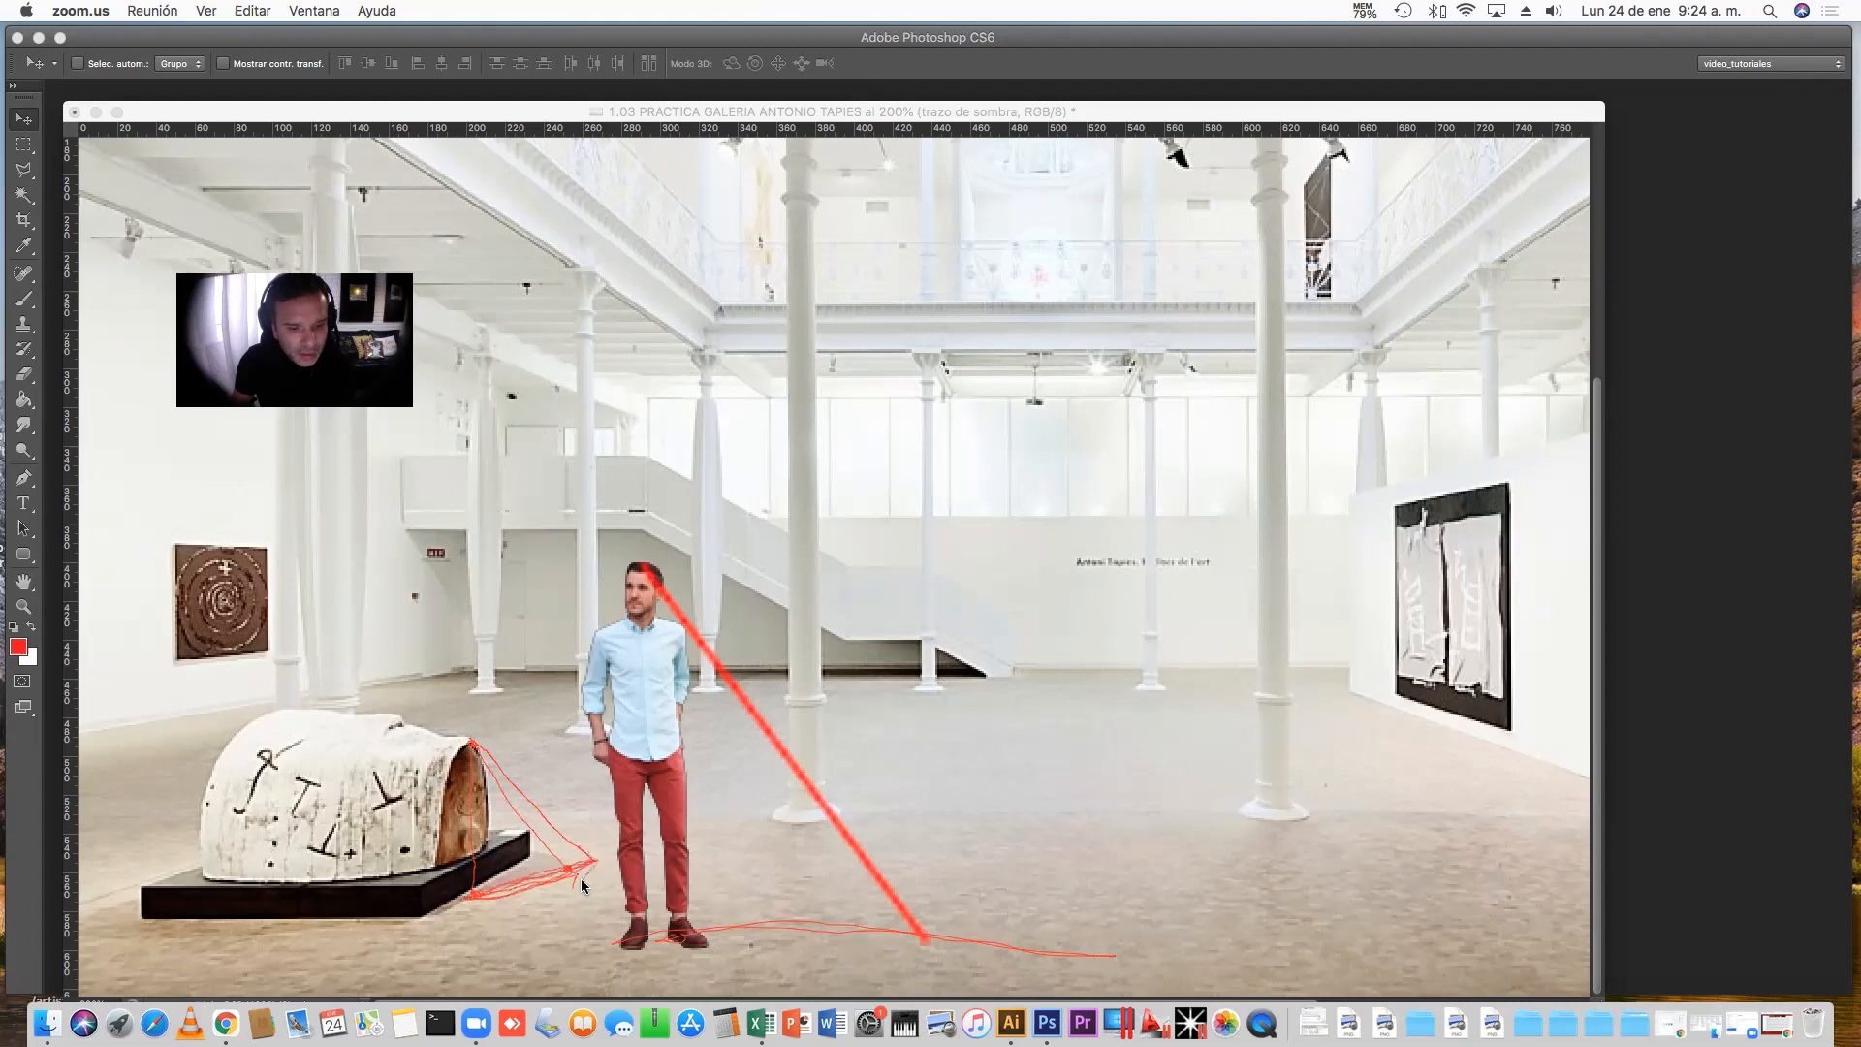
mouse_move(485, 888)
left_mouse_down()
mouse_move(242, 946)
mouse_move(130, 748)
mouse_move(164, 449)
mouse_move(150, 407)
mouse_move(531, 802)
left_mouse_up()
left_click_drag(147, 368, 146, 374)
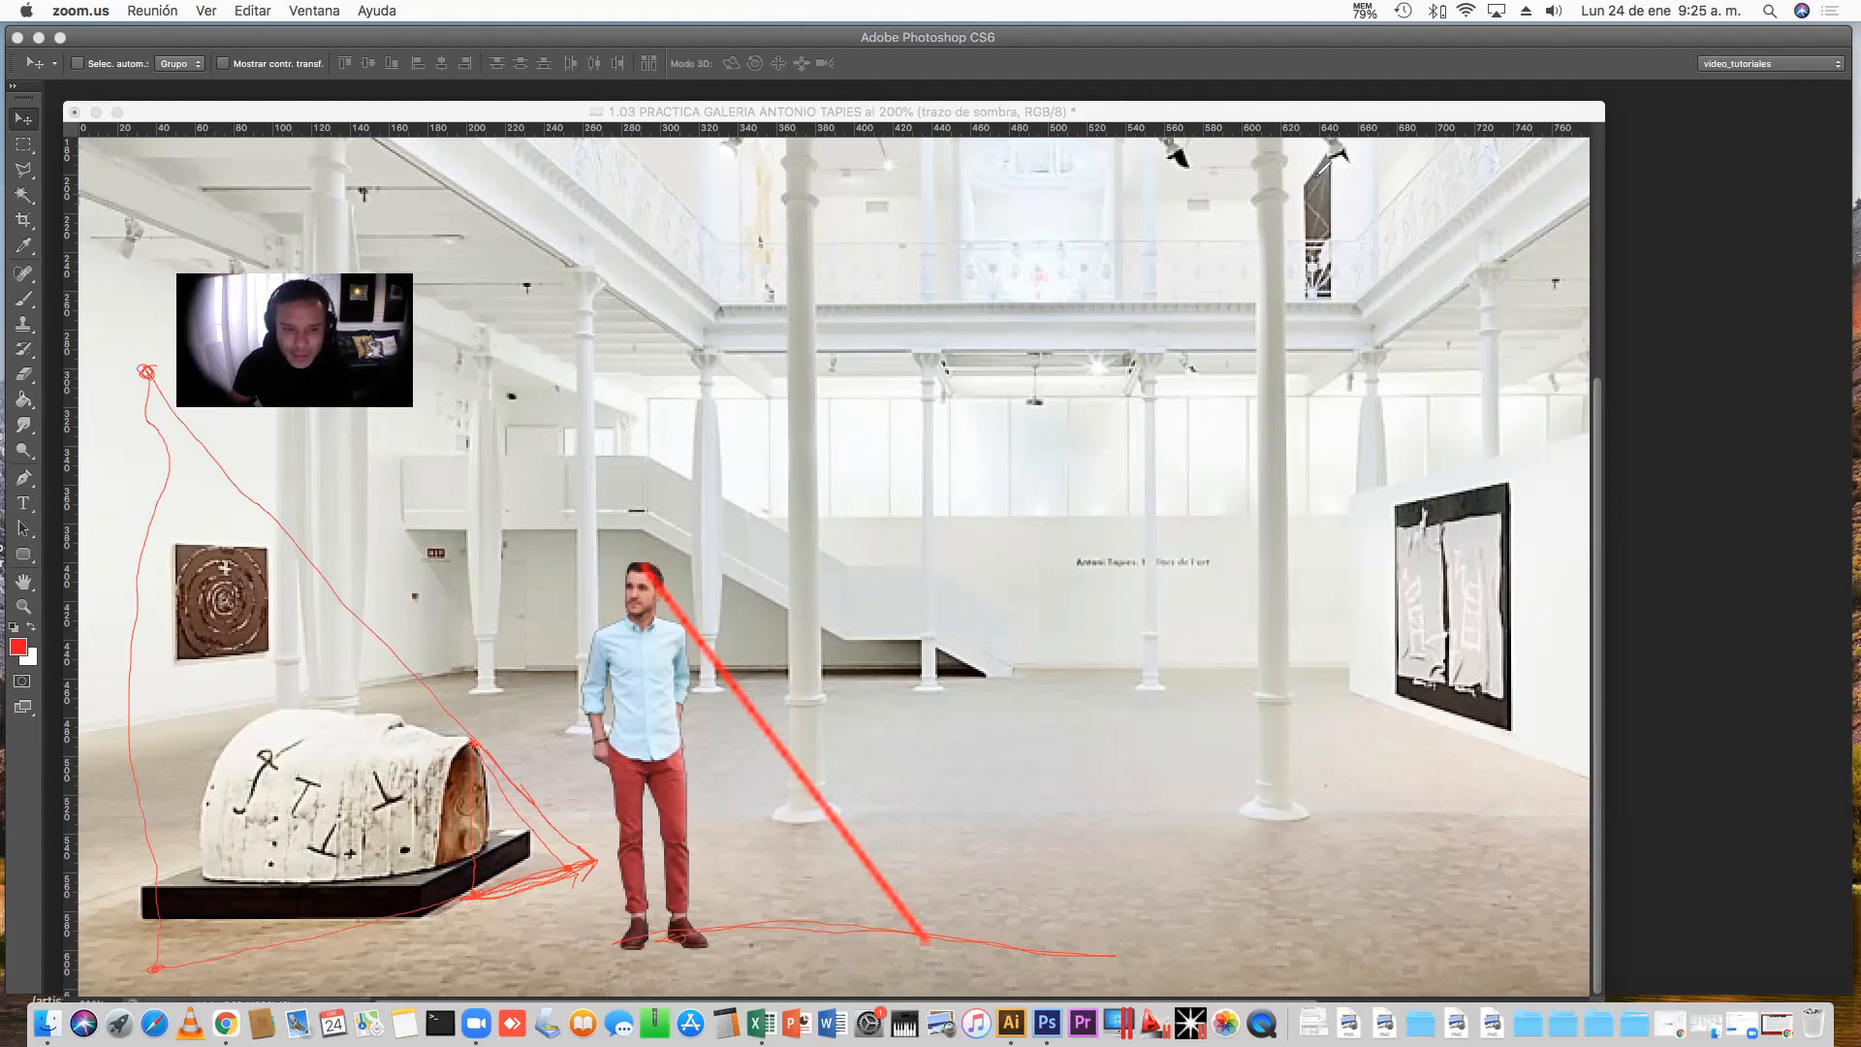
Clear all the Zoom annotations and return to the gallery document in Photoshop
left_click(1317, 177)
left_click(540, 138)
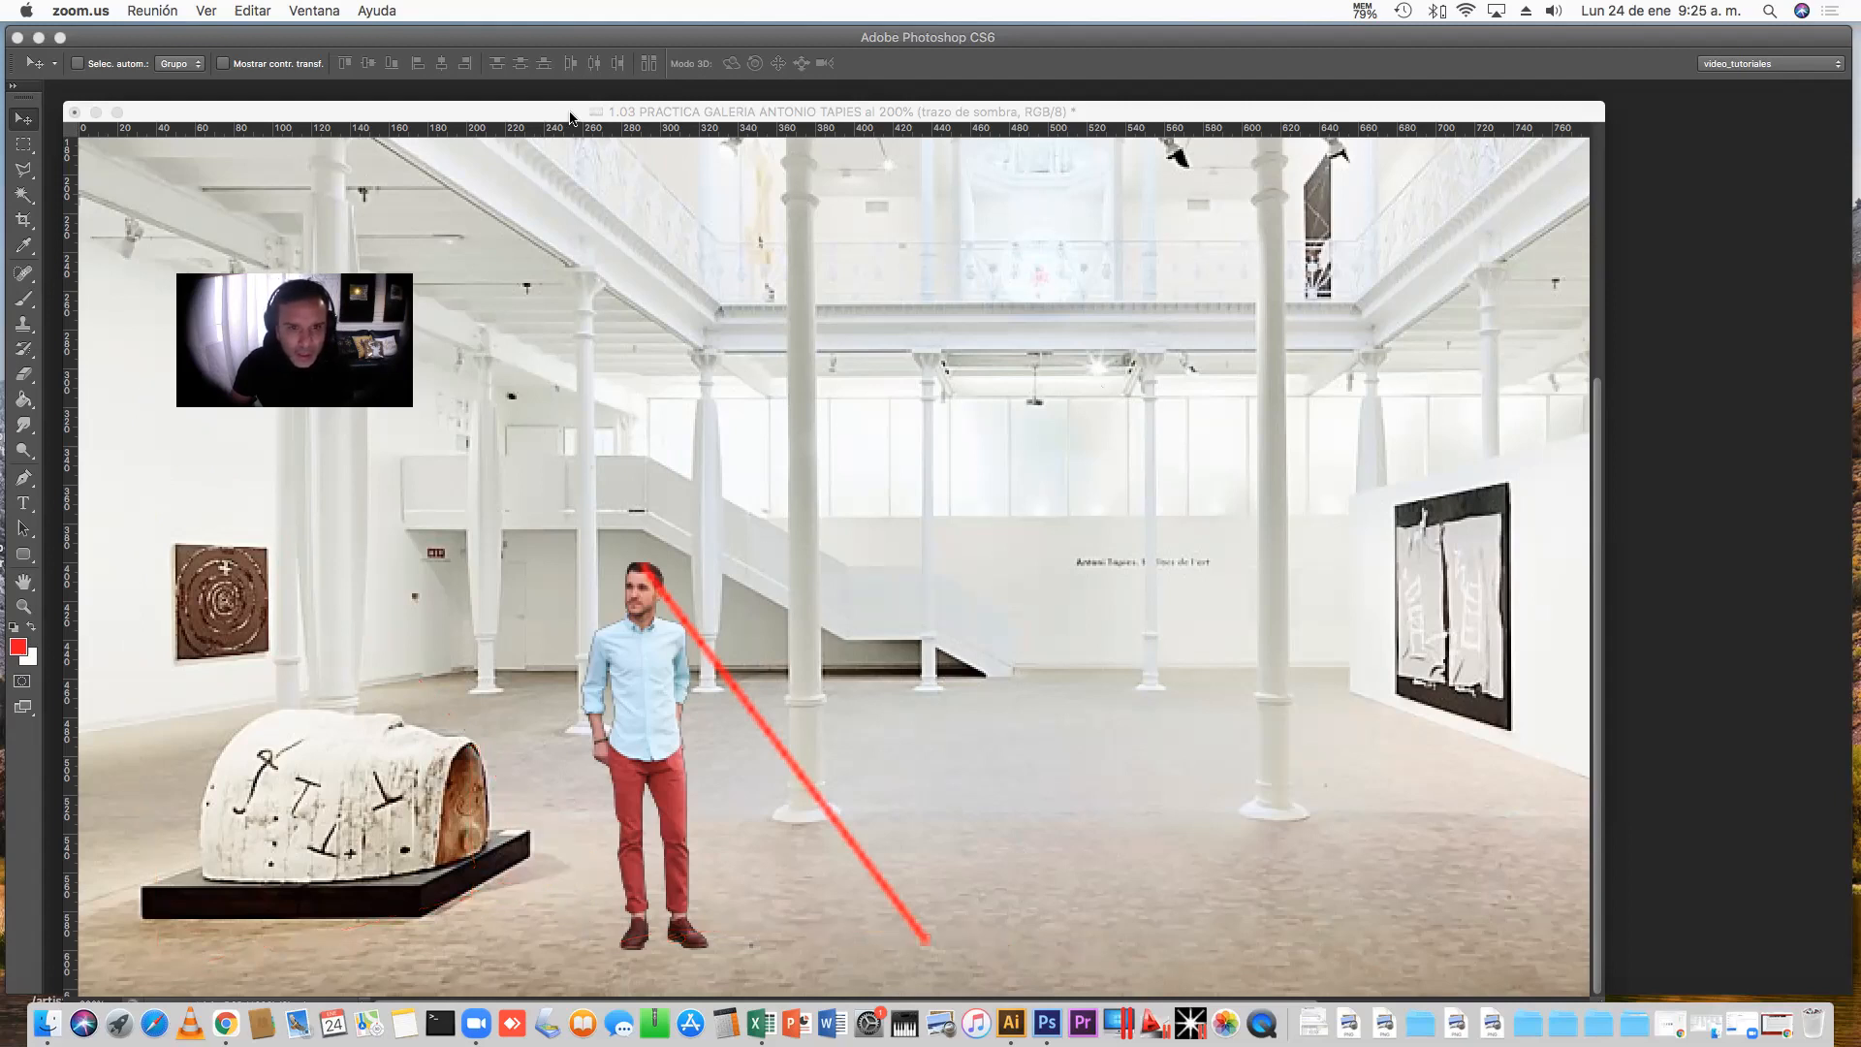
left_click(494, 110)
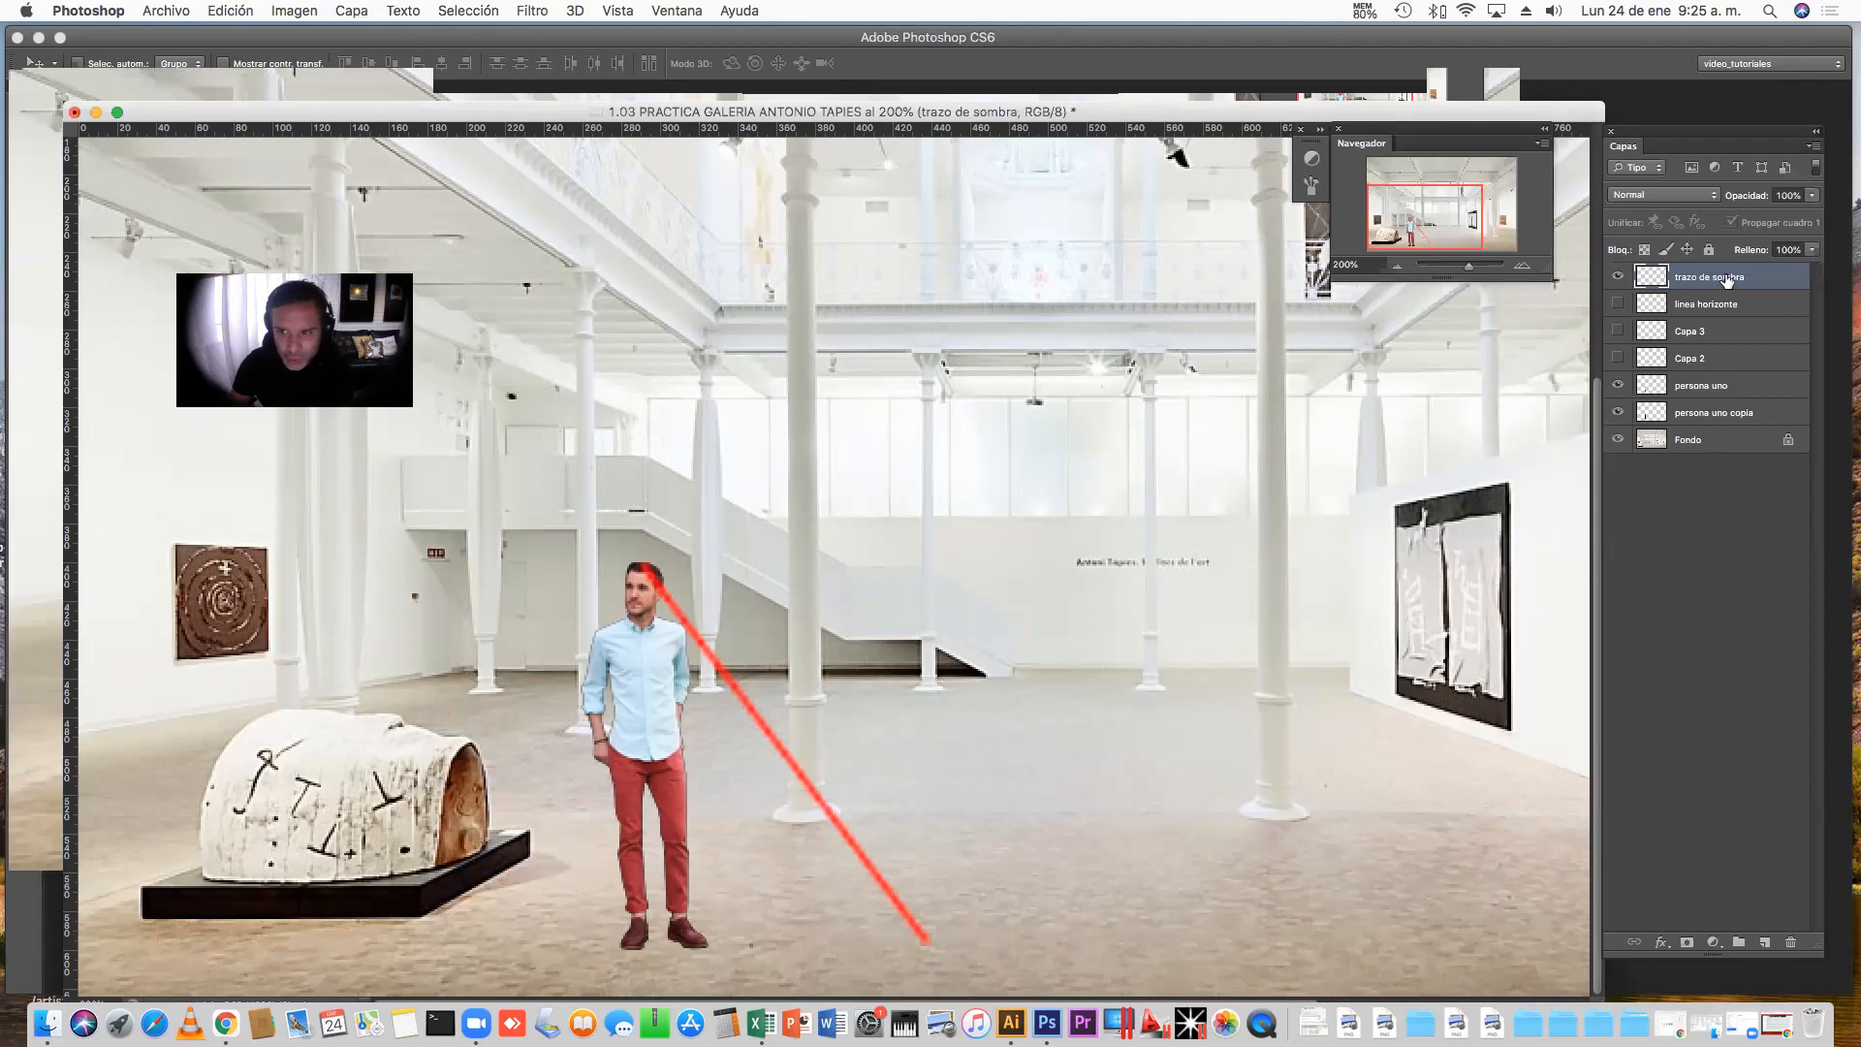
Add a new layer above trazo de sombra and rename it "trazo de luz"
left_click(1764, 942)
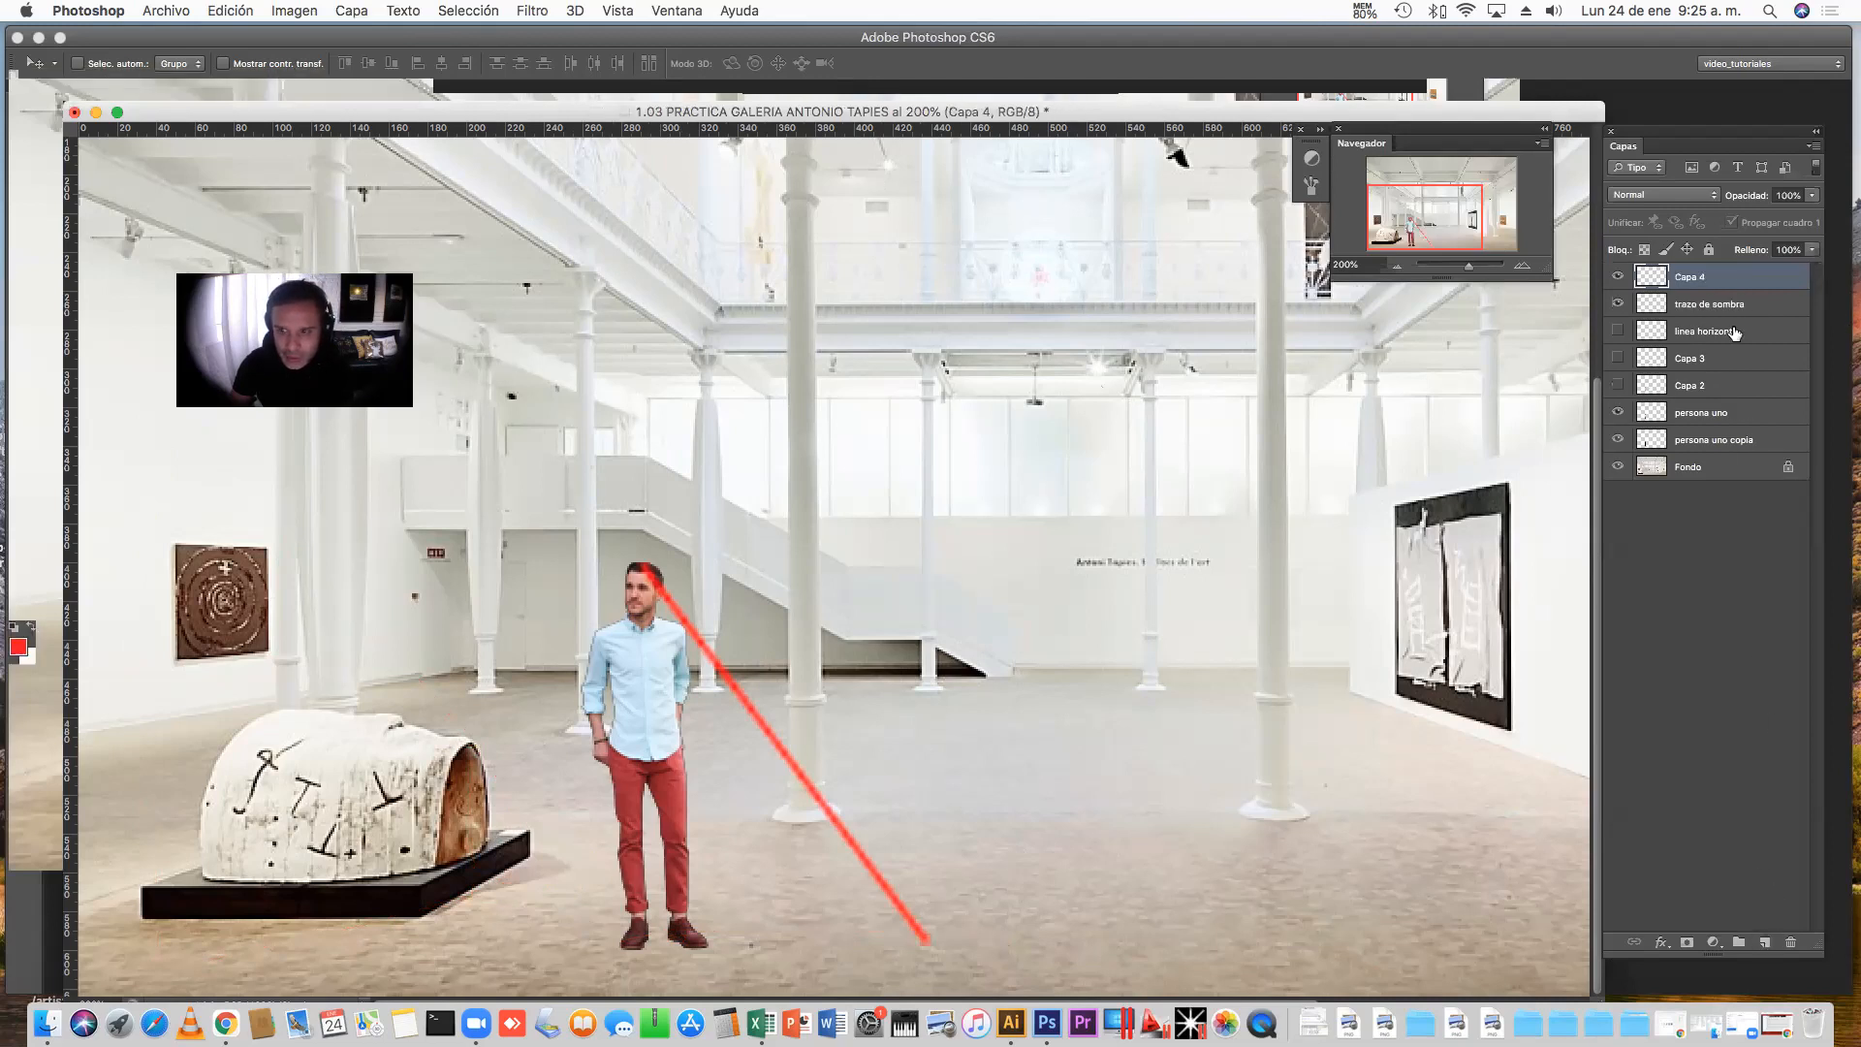
double_click(1691, 276)
type("trazo de luz")
key("Return")
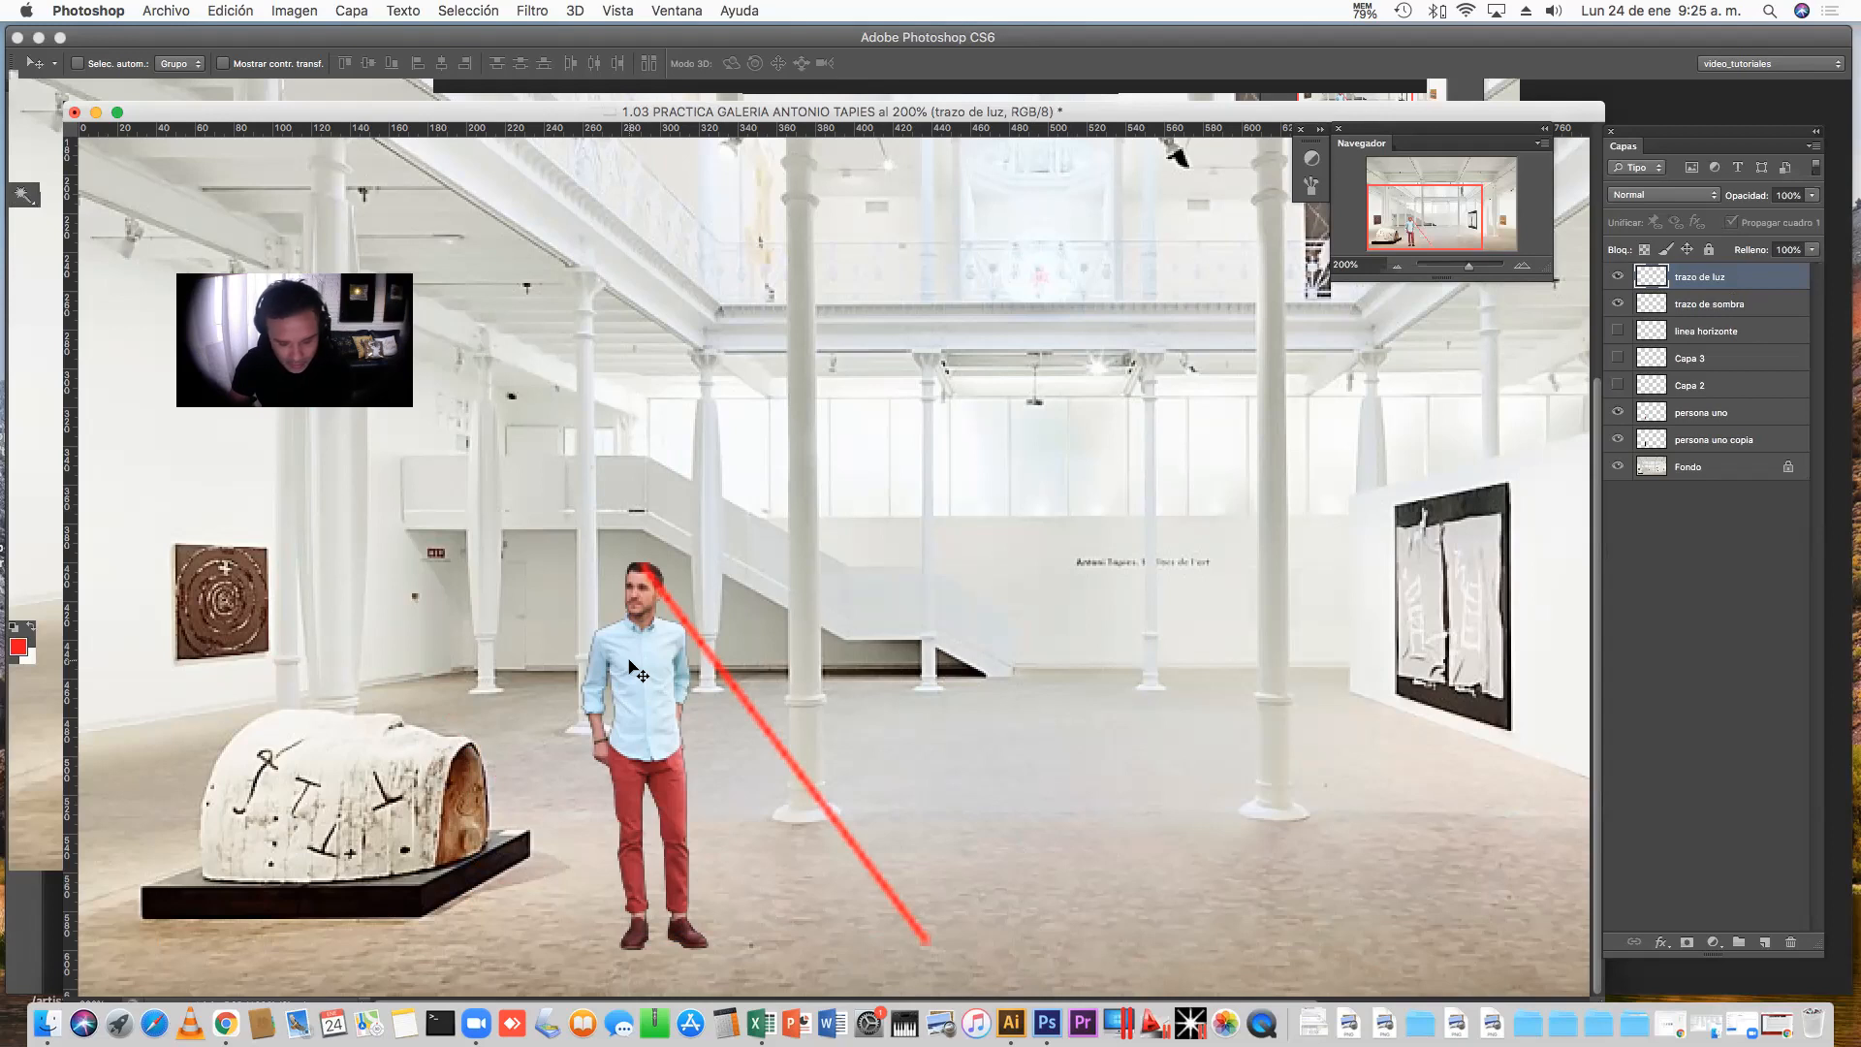
Draw a short red brush line on the floor from below the sculpture's edge to its shadow tip, and move it to the man's feet
key("b")
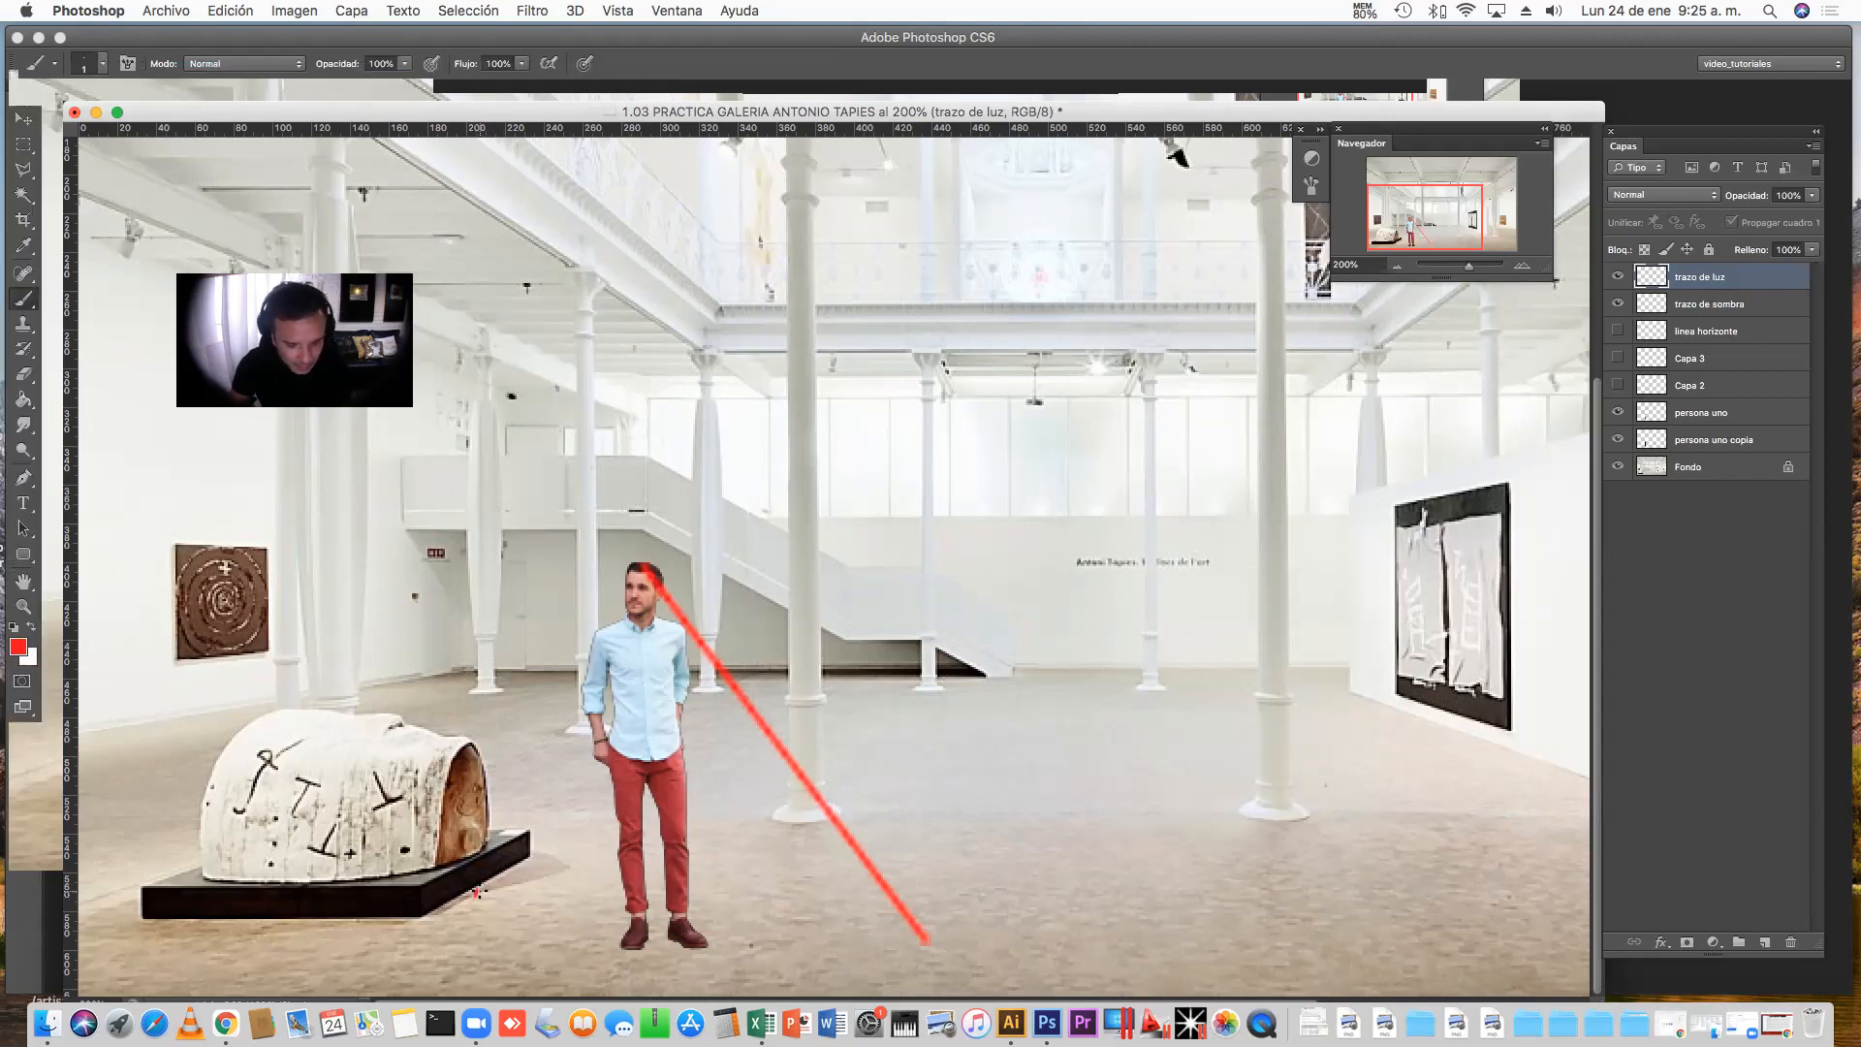
left_click(569, 864, "shift")
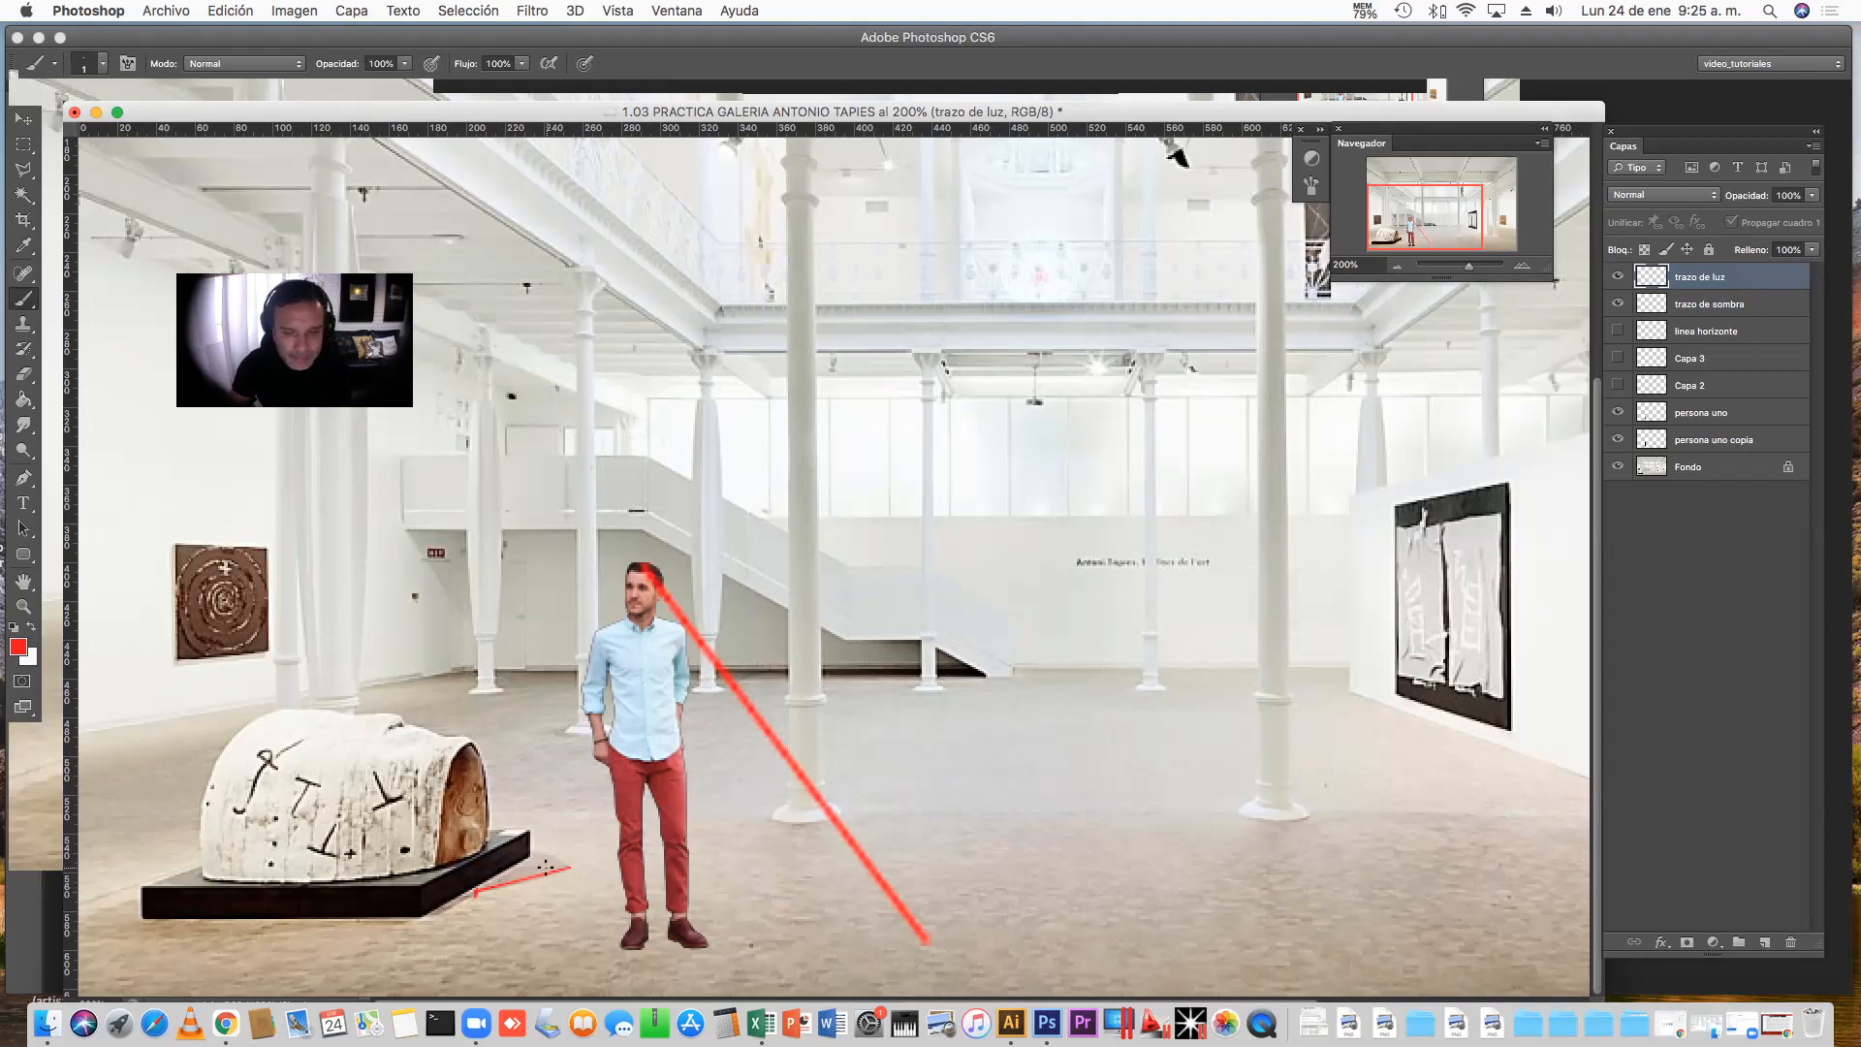
key("v")
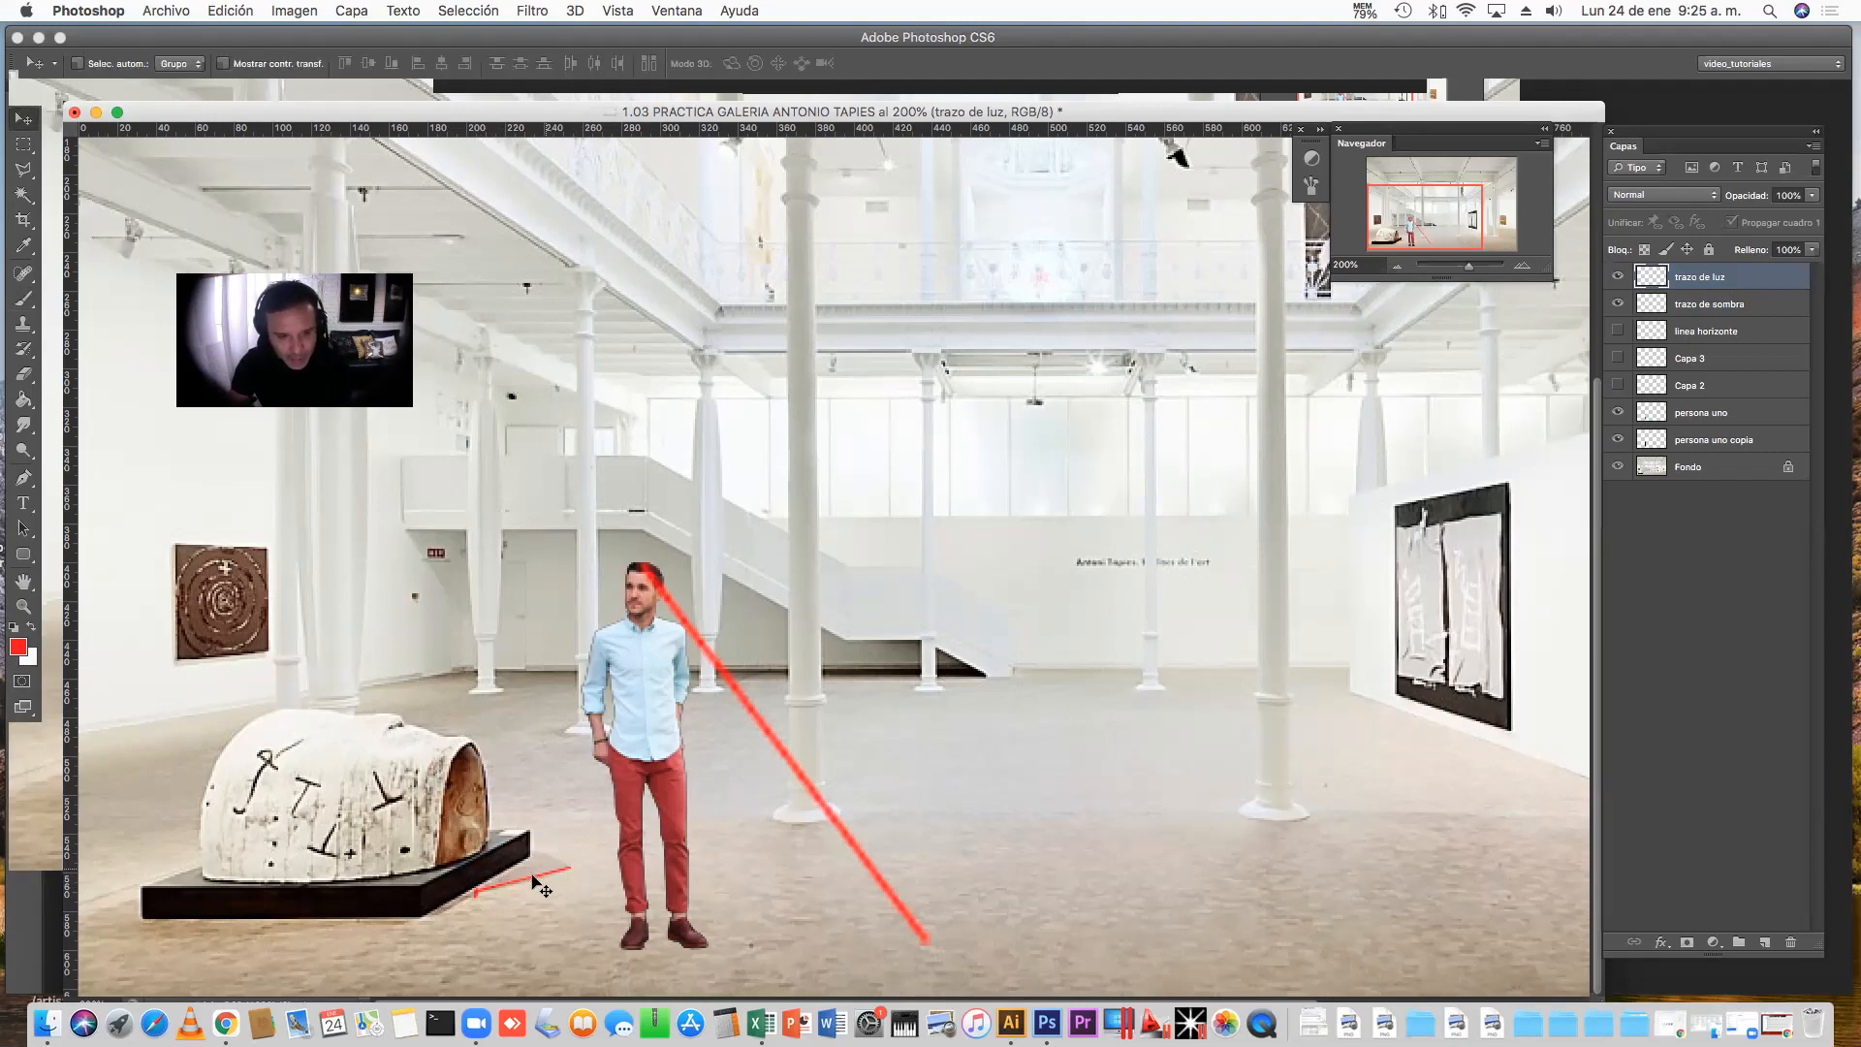
mouse_move(535, 879)
left_mouse_down()
mouse_move(712, 932)
mouse_move(695, 940)
left_mouse_up()
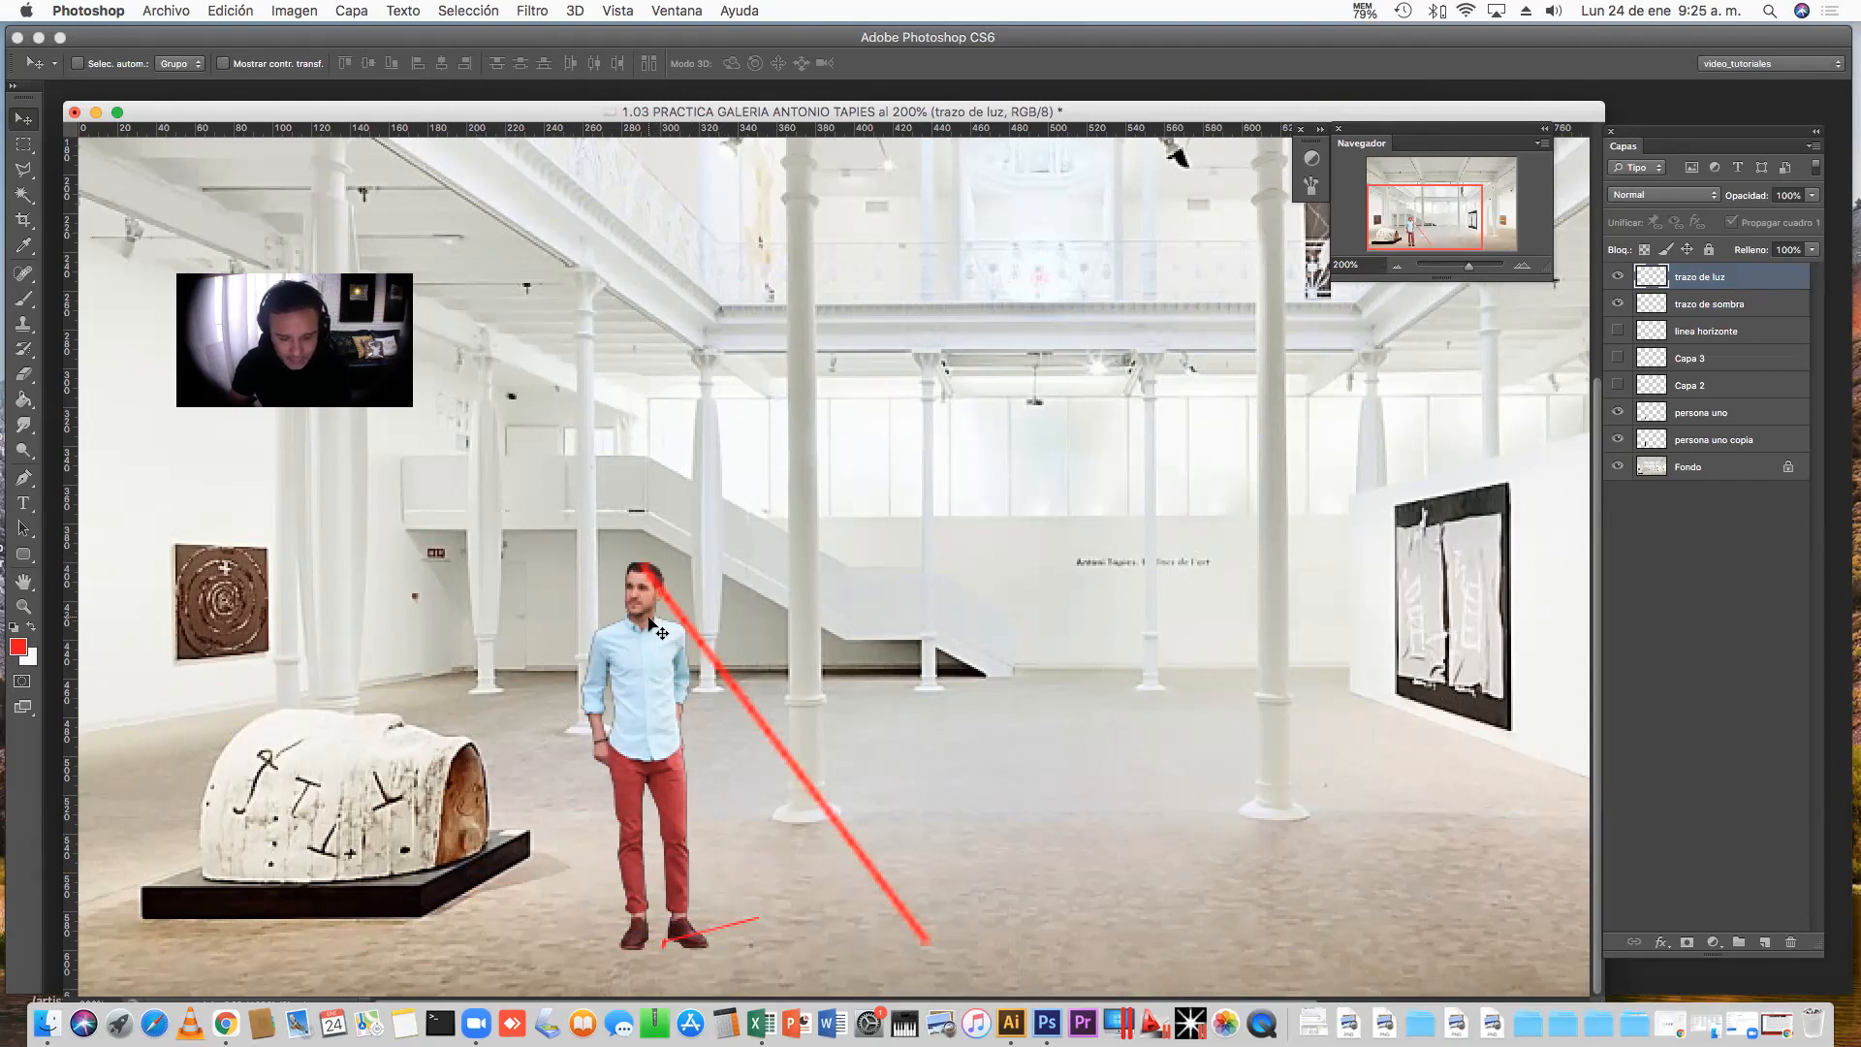
Draw a vertical red line from the floor line's start to above the man's head, and reposition both lines at the sculpture's edge
key("b")
left_click_drag(664, 943, 664, 472)
key("v")
left_click_drag(697, 673, 681, 685)
key("Left")
key("Left")
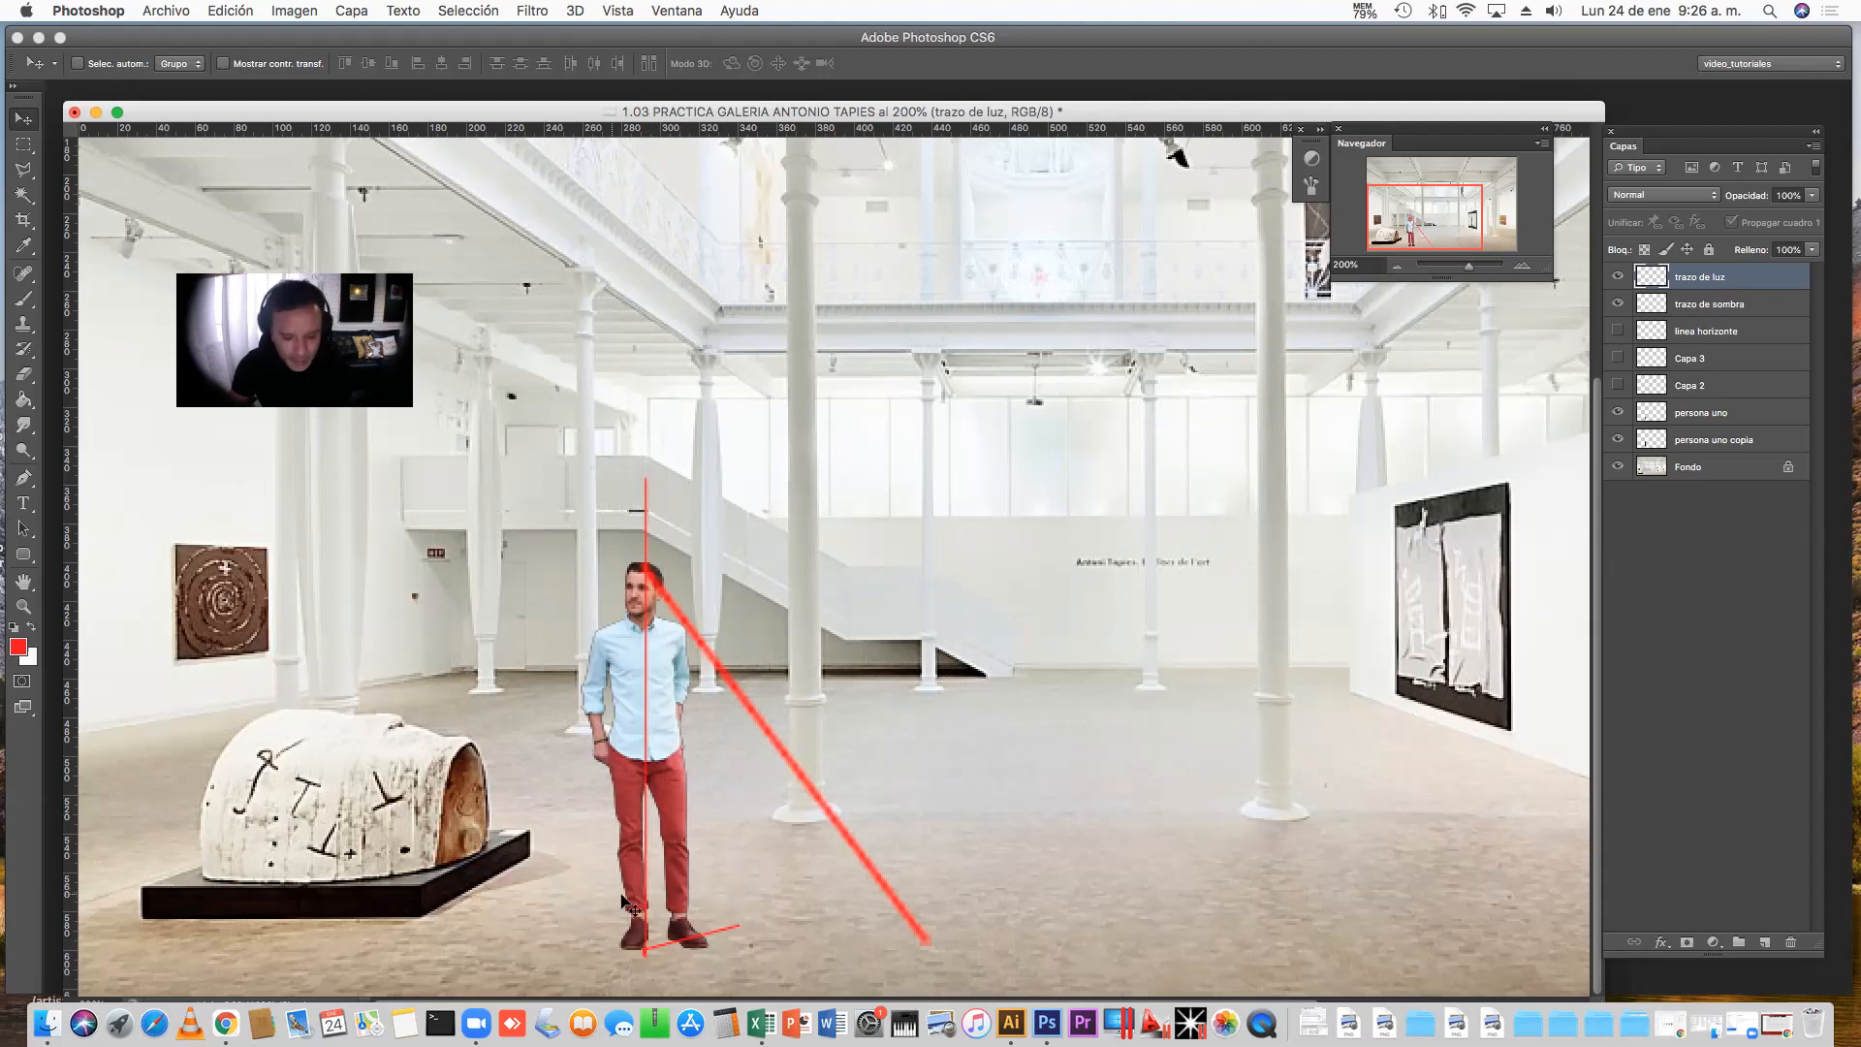
left_click_drag(653, 913, 524, 863)
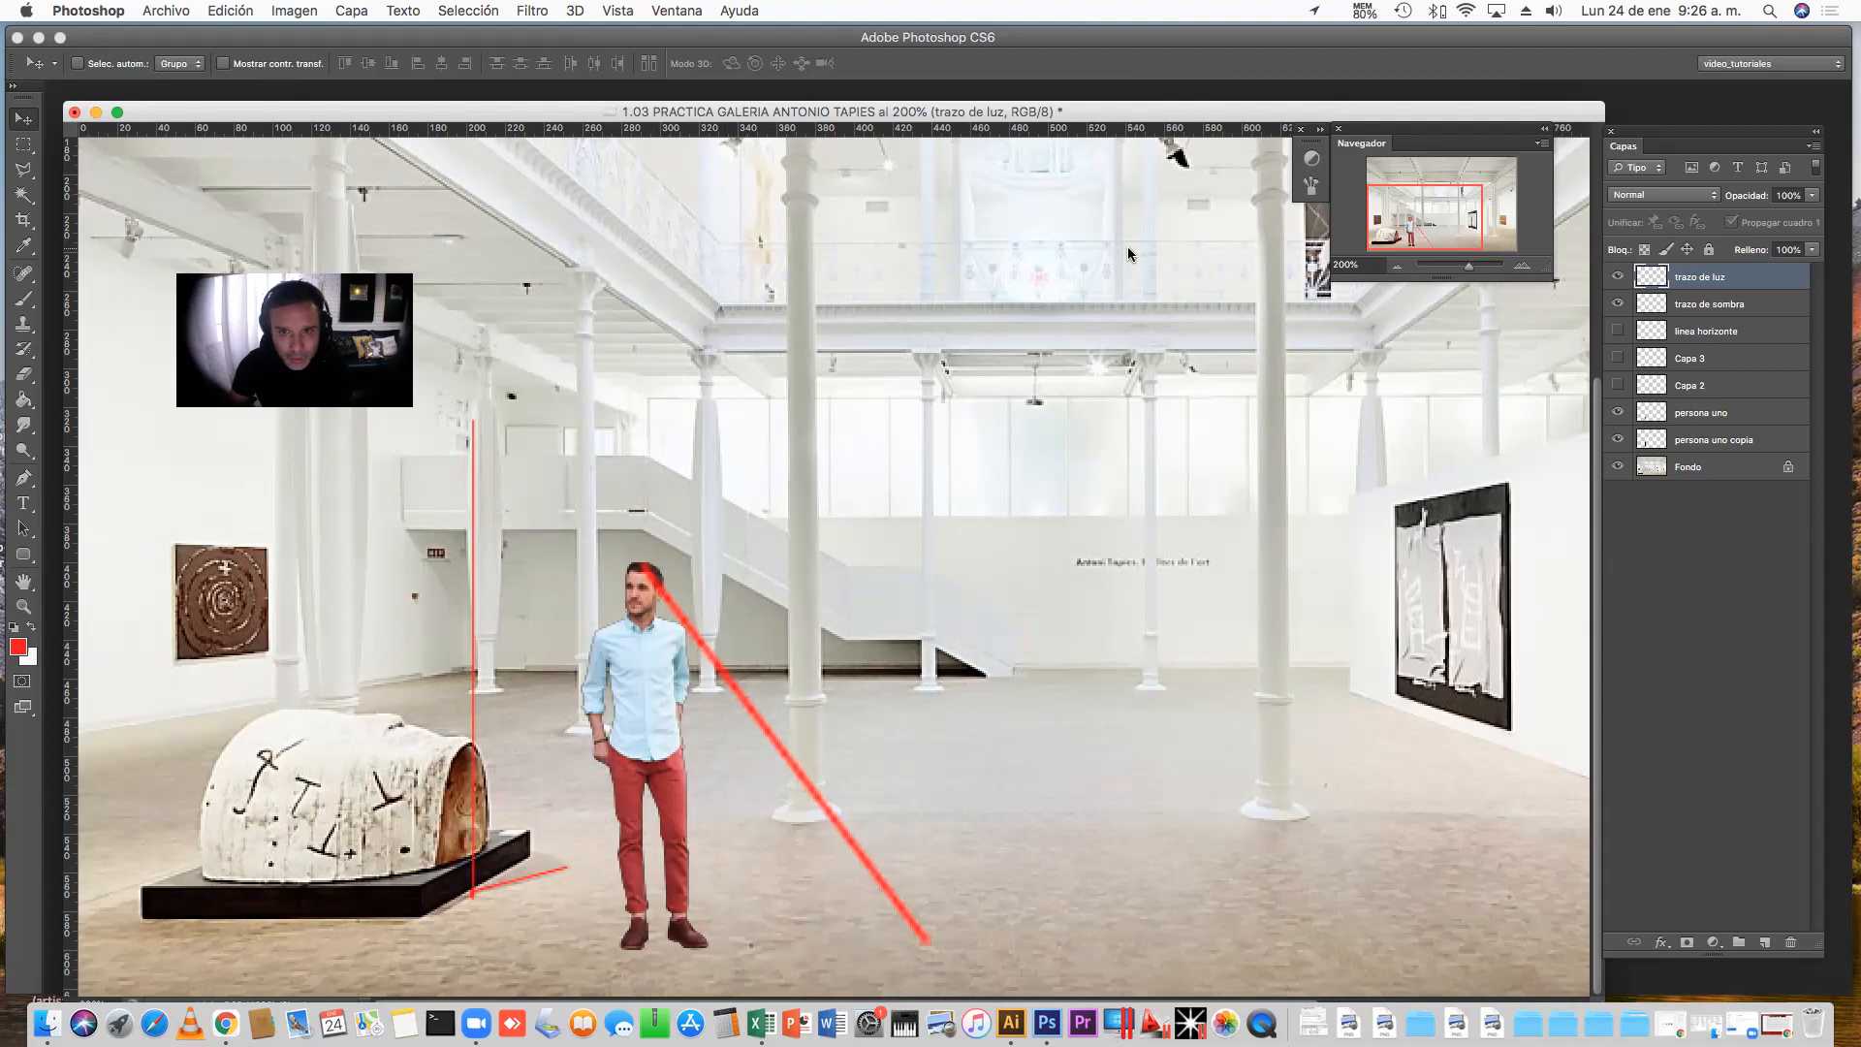
Mark the sculpture's upper edge and its shadow tip in blue with Zoom annotation, and clear the marks
left_click_drag(473, 745, 486, 770)
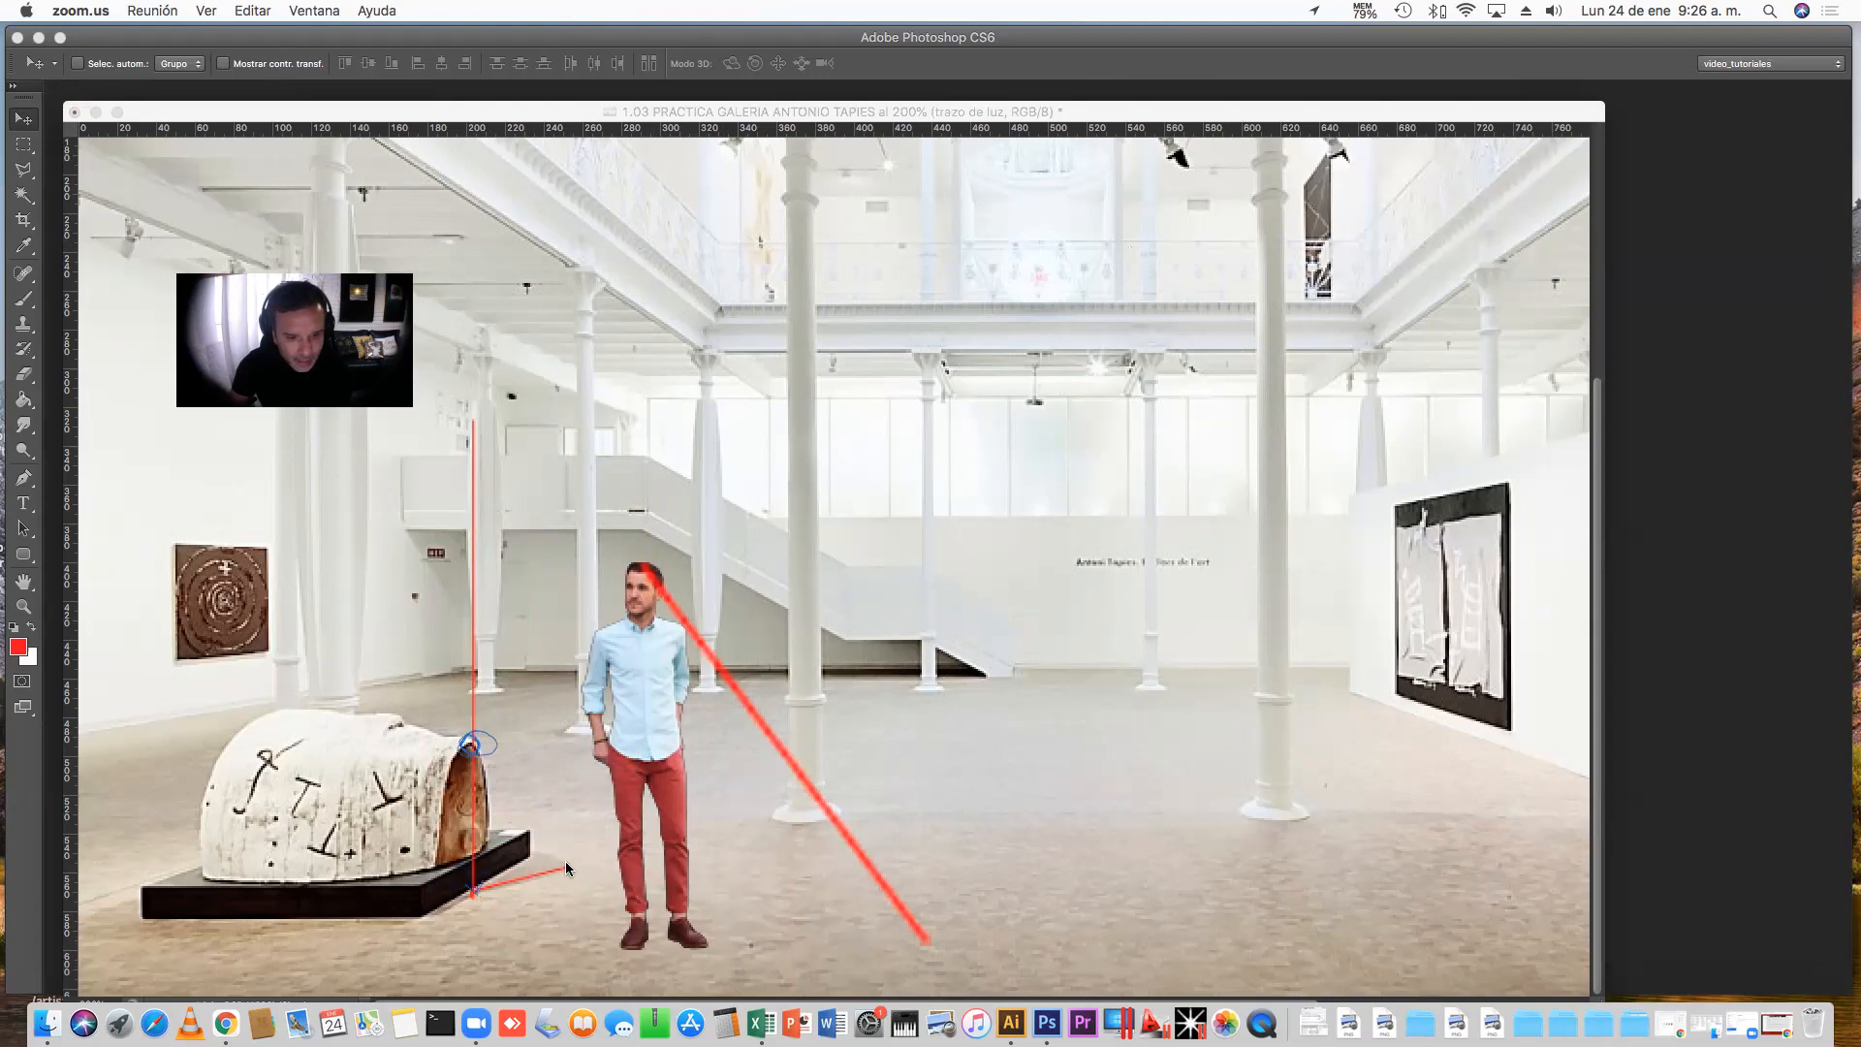
left_click_drag(567, 868, 570, 869)
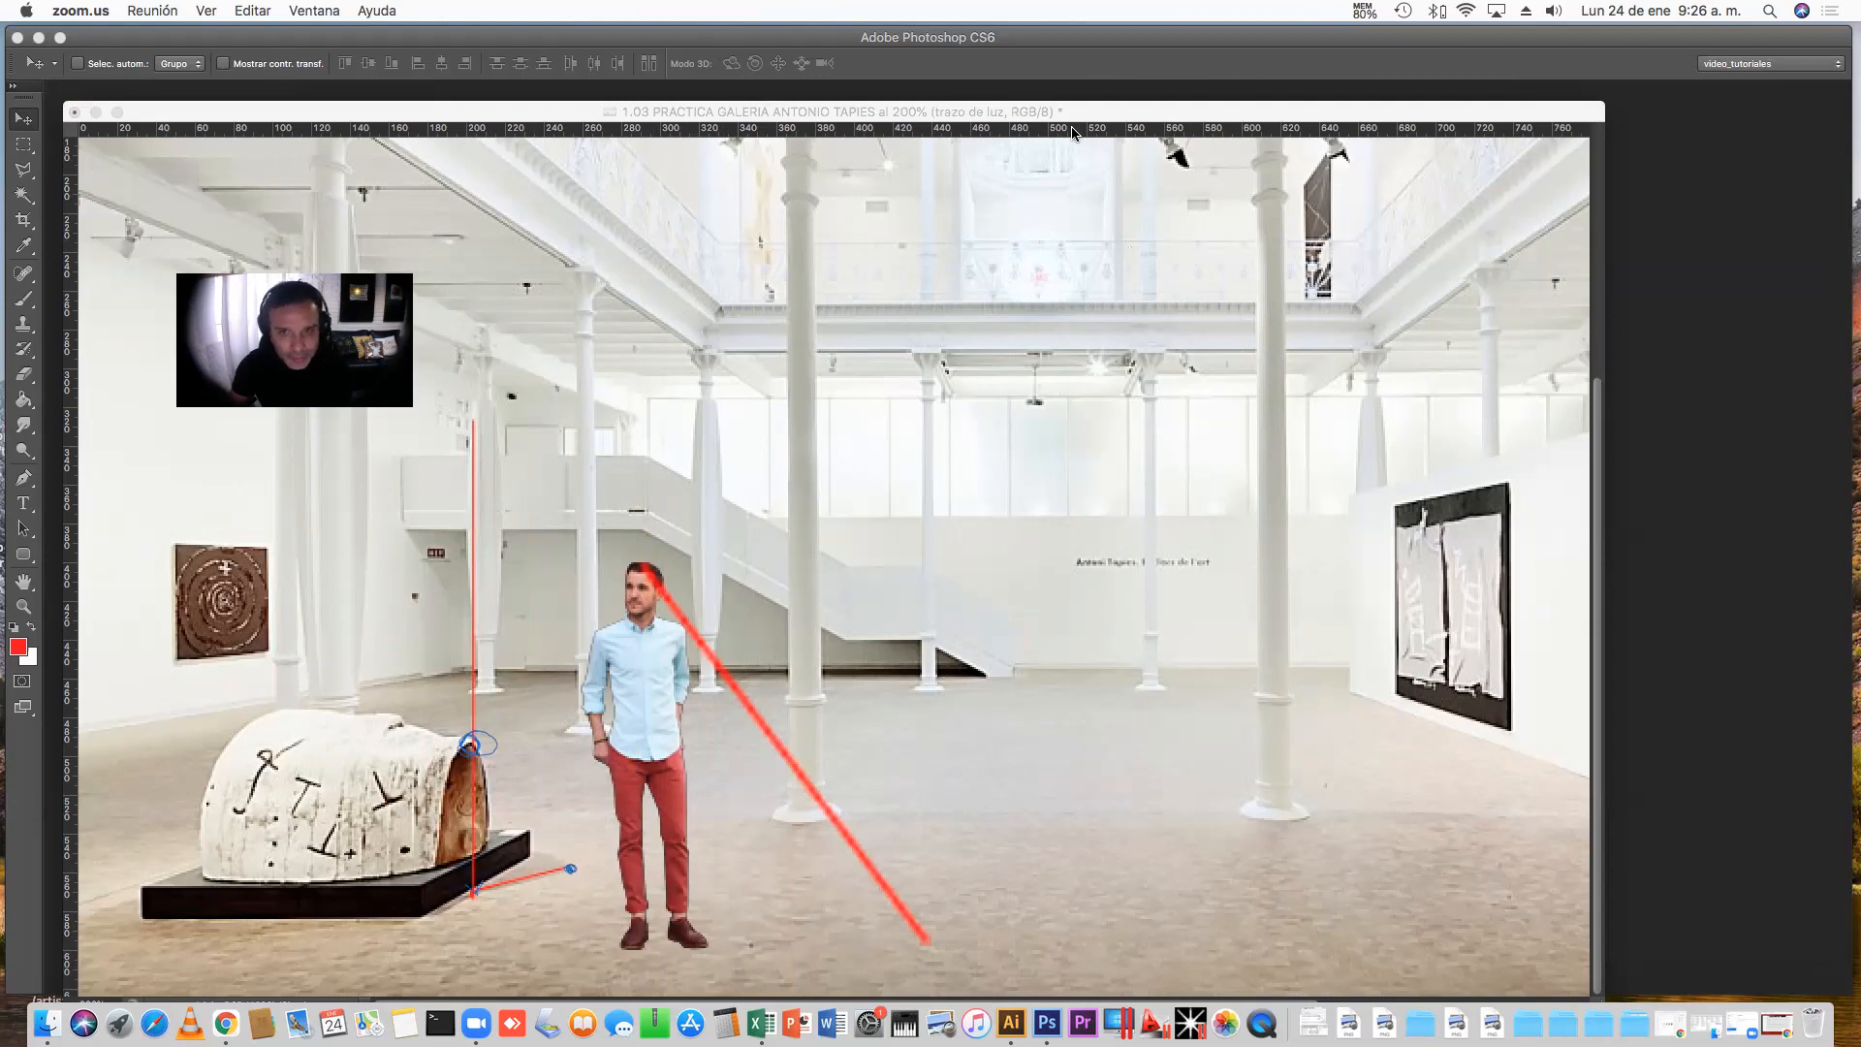
left_click(1298, 173)
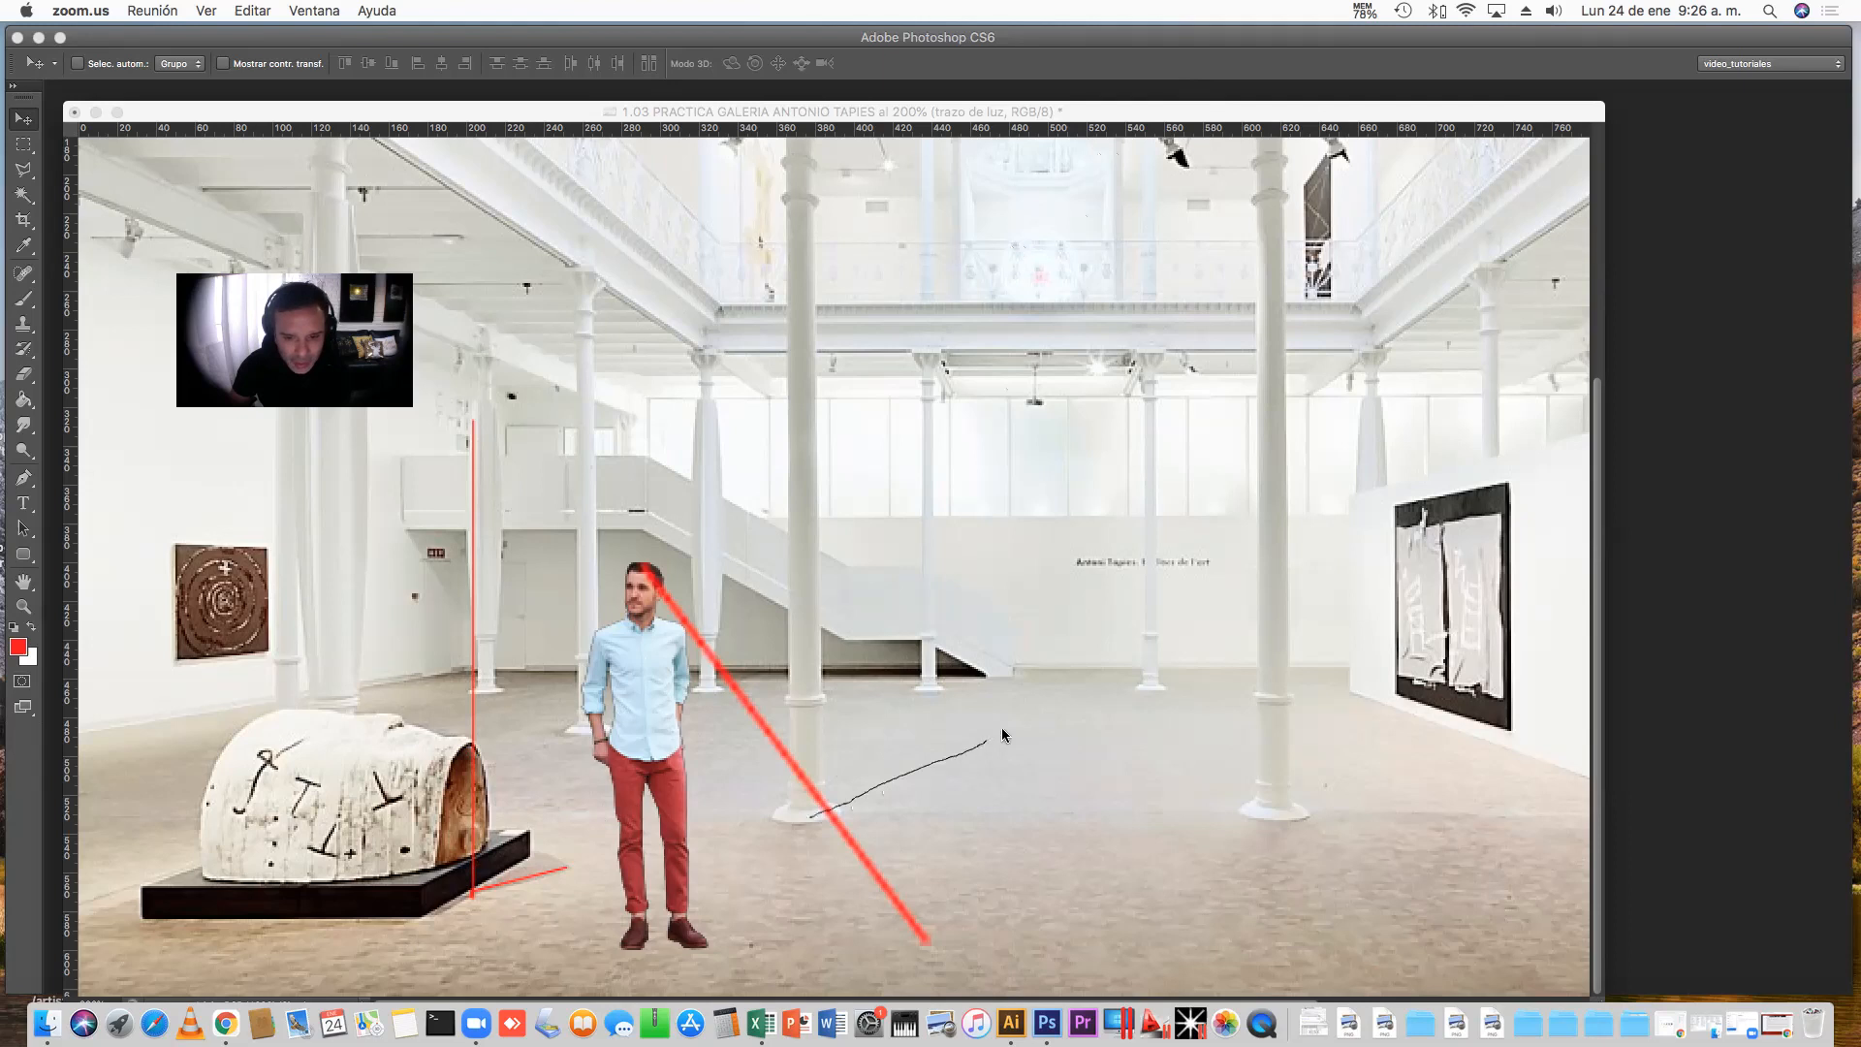
Mark the shadow directions at the two columns and the man's feet, circle the sculpture's shadow with Zoom annotation, and clear the marks
left_click_drag(1277, 809, 1454, 712)
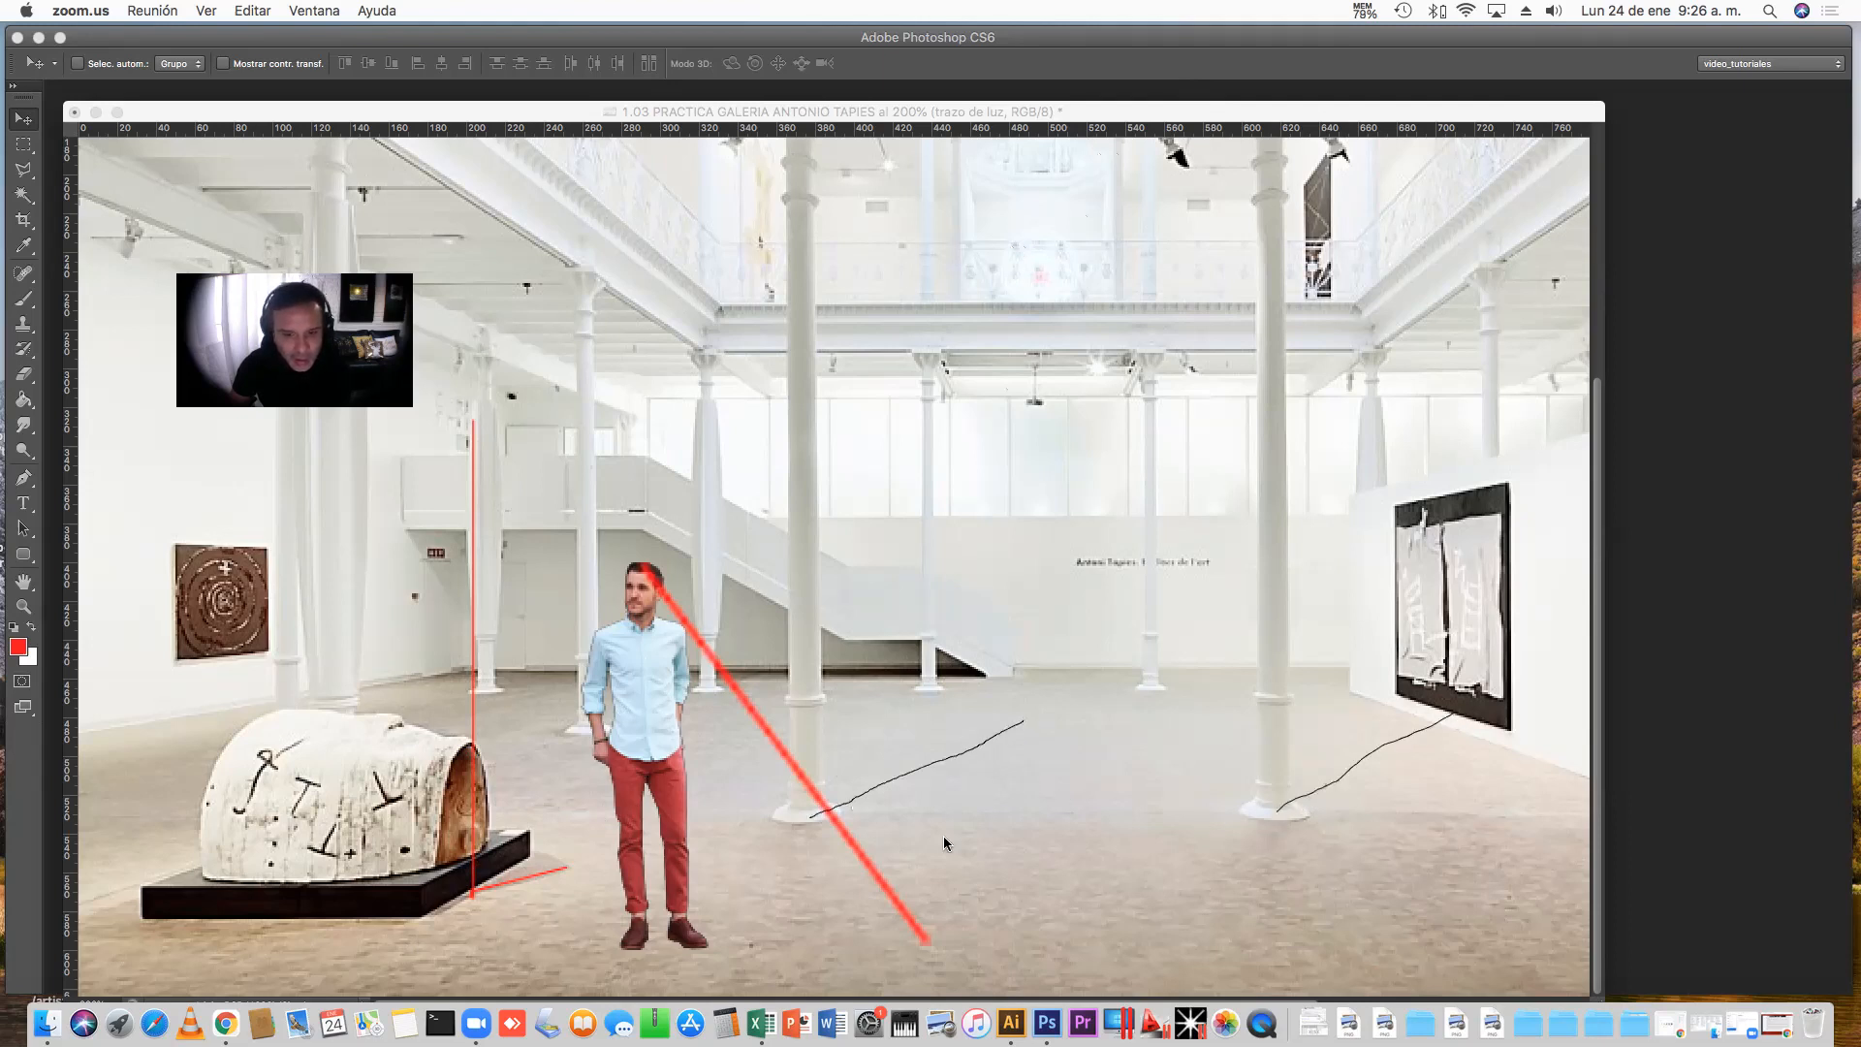
left_click_drag(697, 949, 918, 859)
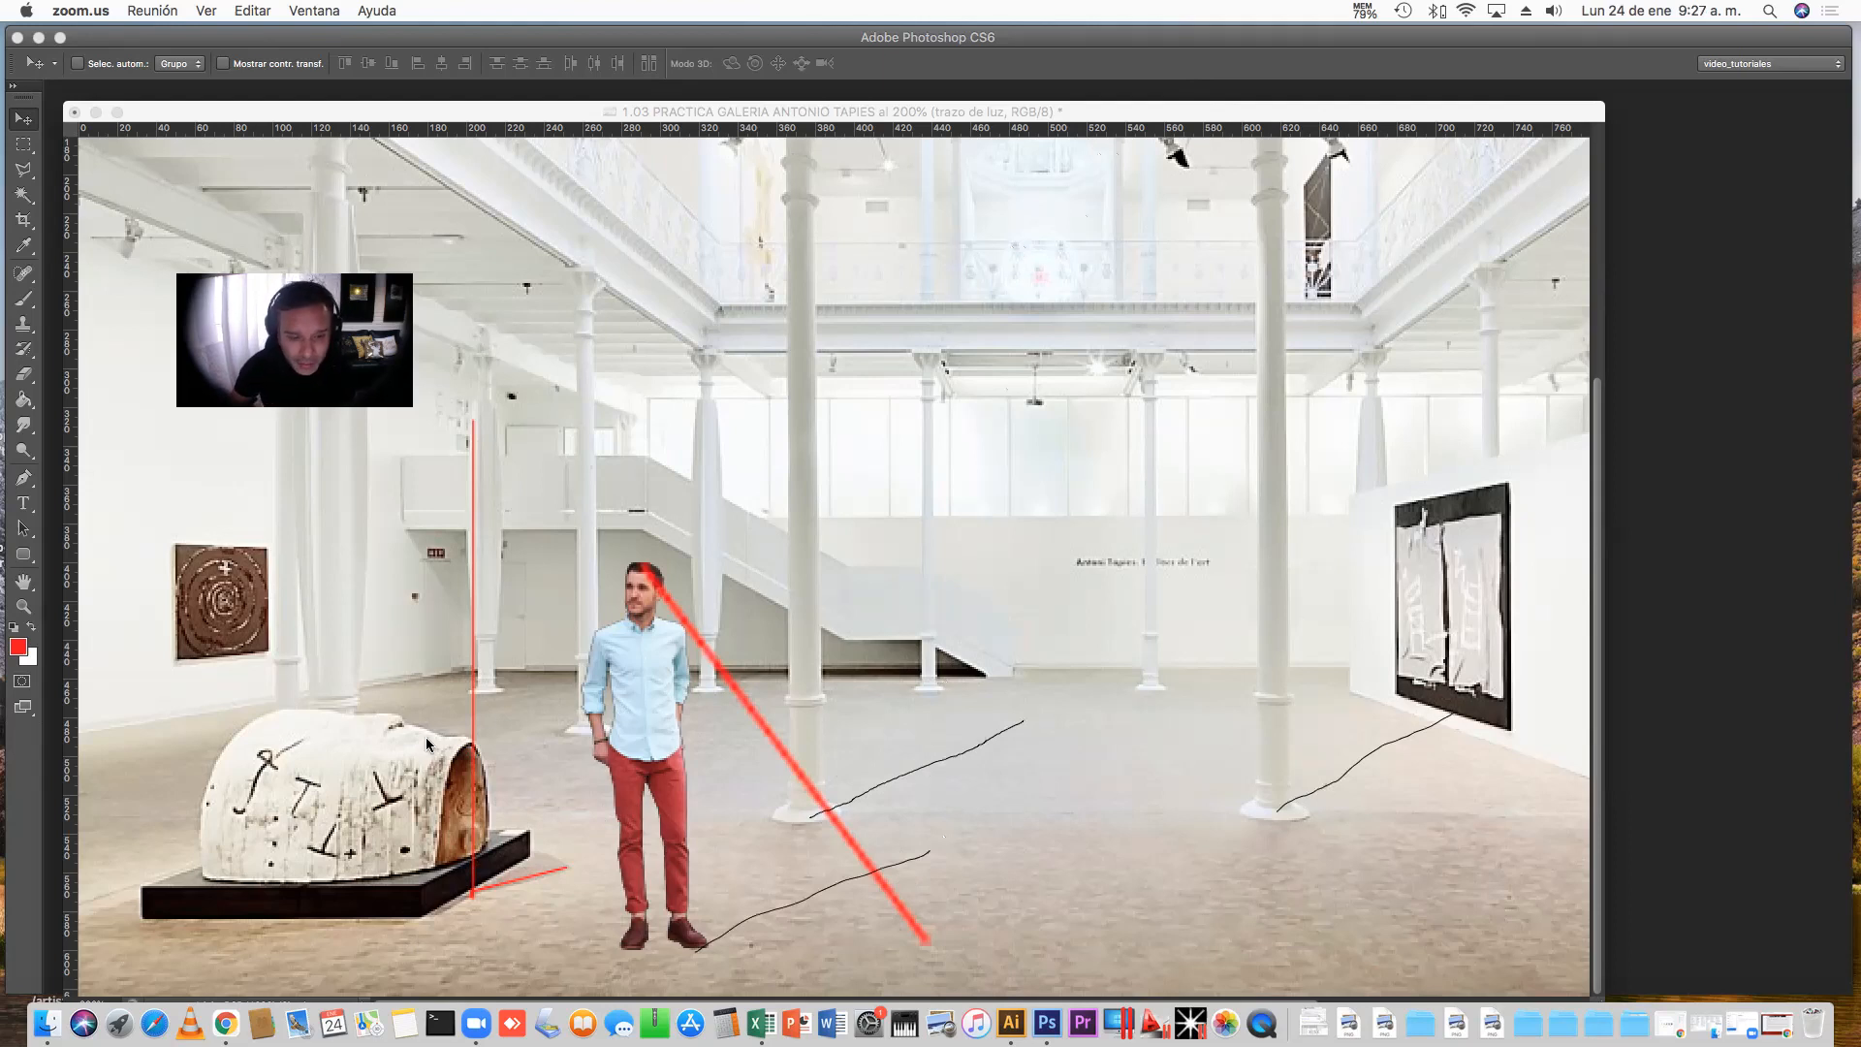
mouse_move(581, 755)
left_mouse_down()
mouse_move(430, 729)
mouse_move(386, 857)
mouse_move(537, 903)
mouse_move(631, 815)
mouse_move(548, 763)
left_mouse_up()
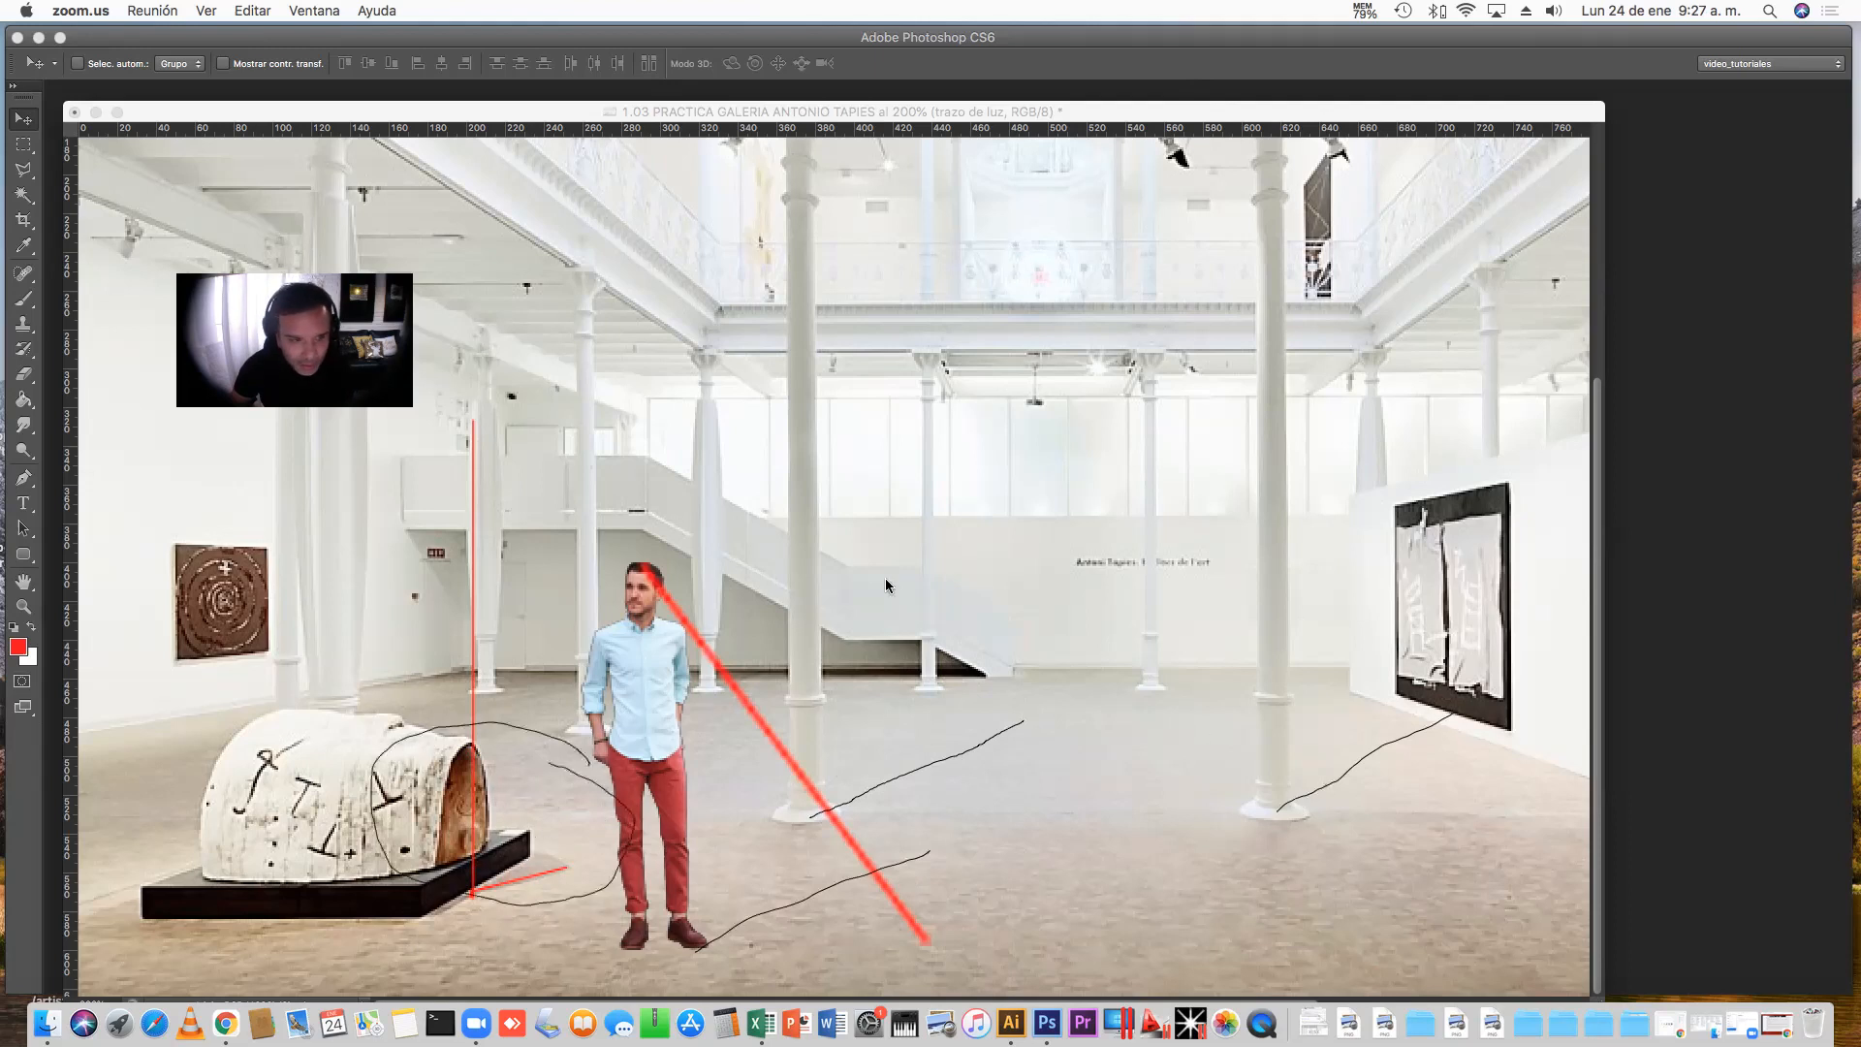
left_click_drag(570, 858, 558, 871)
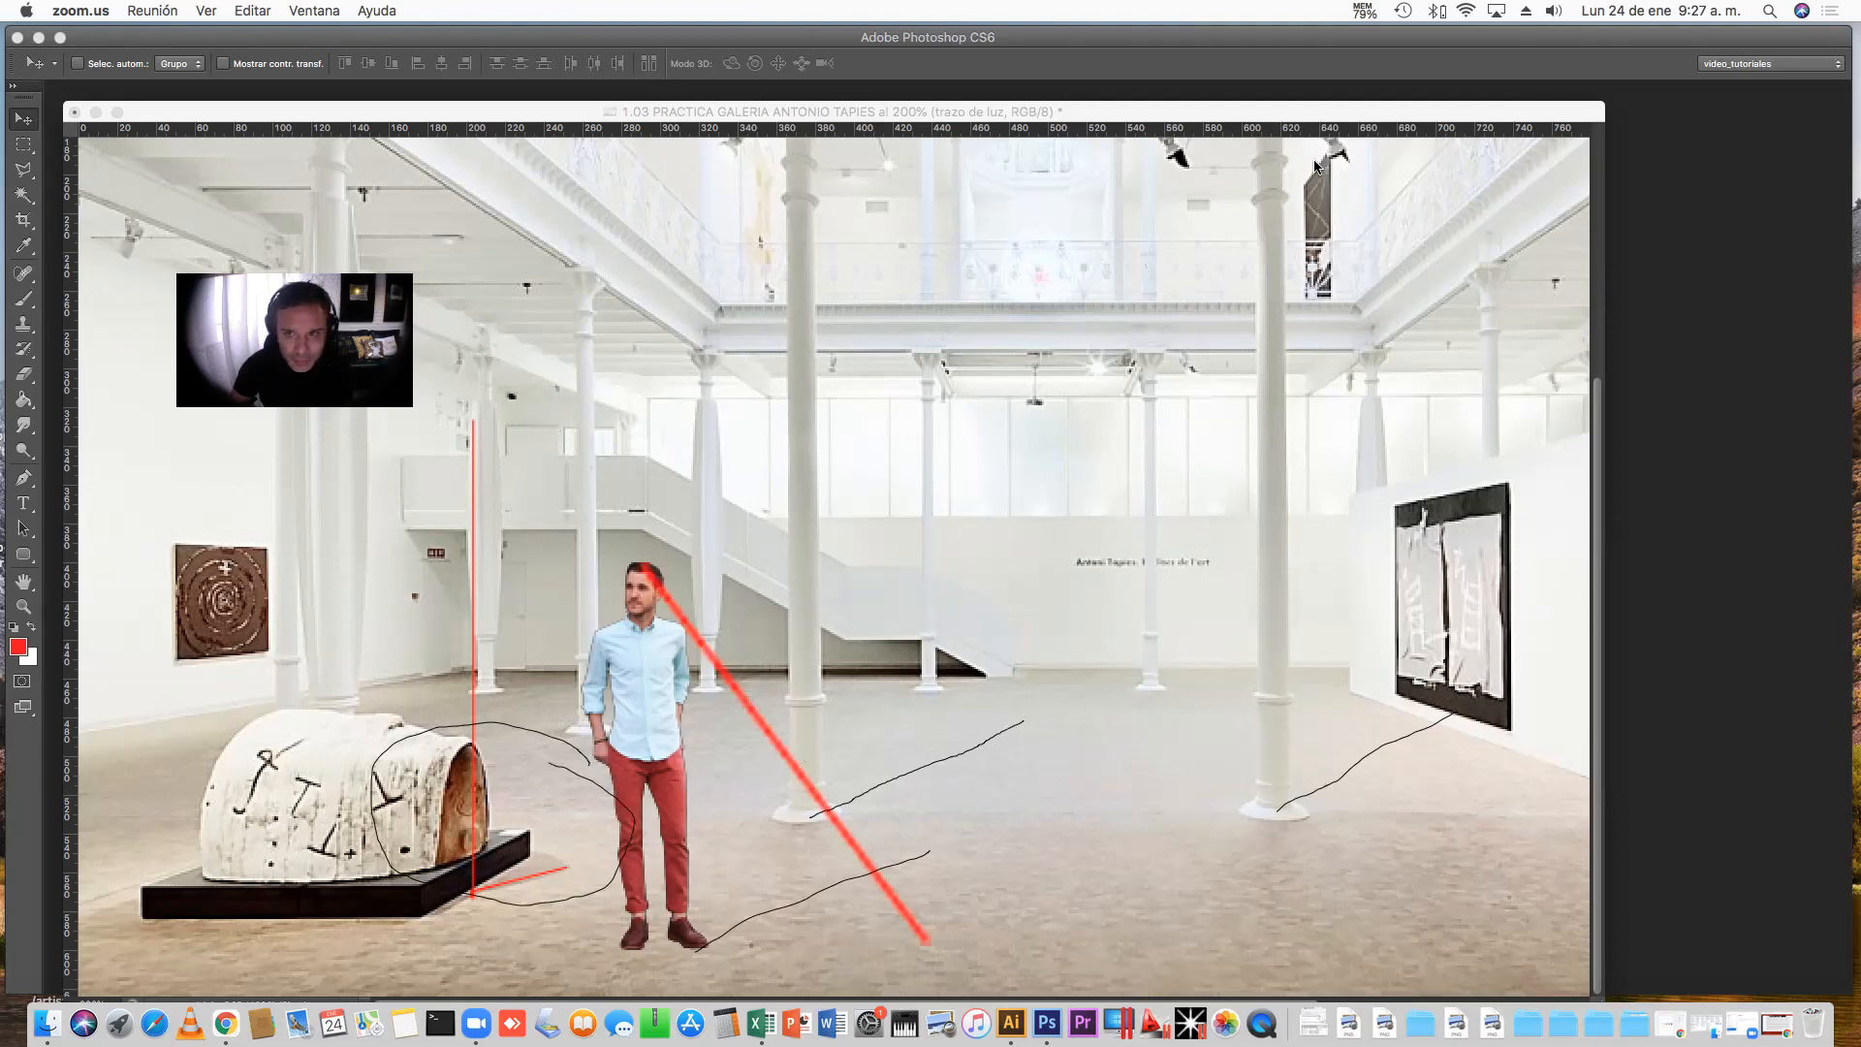
left_click(533, 117)
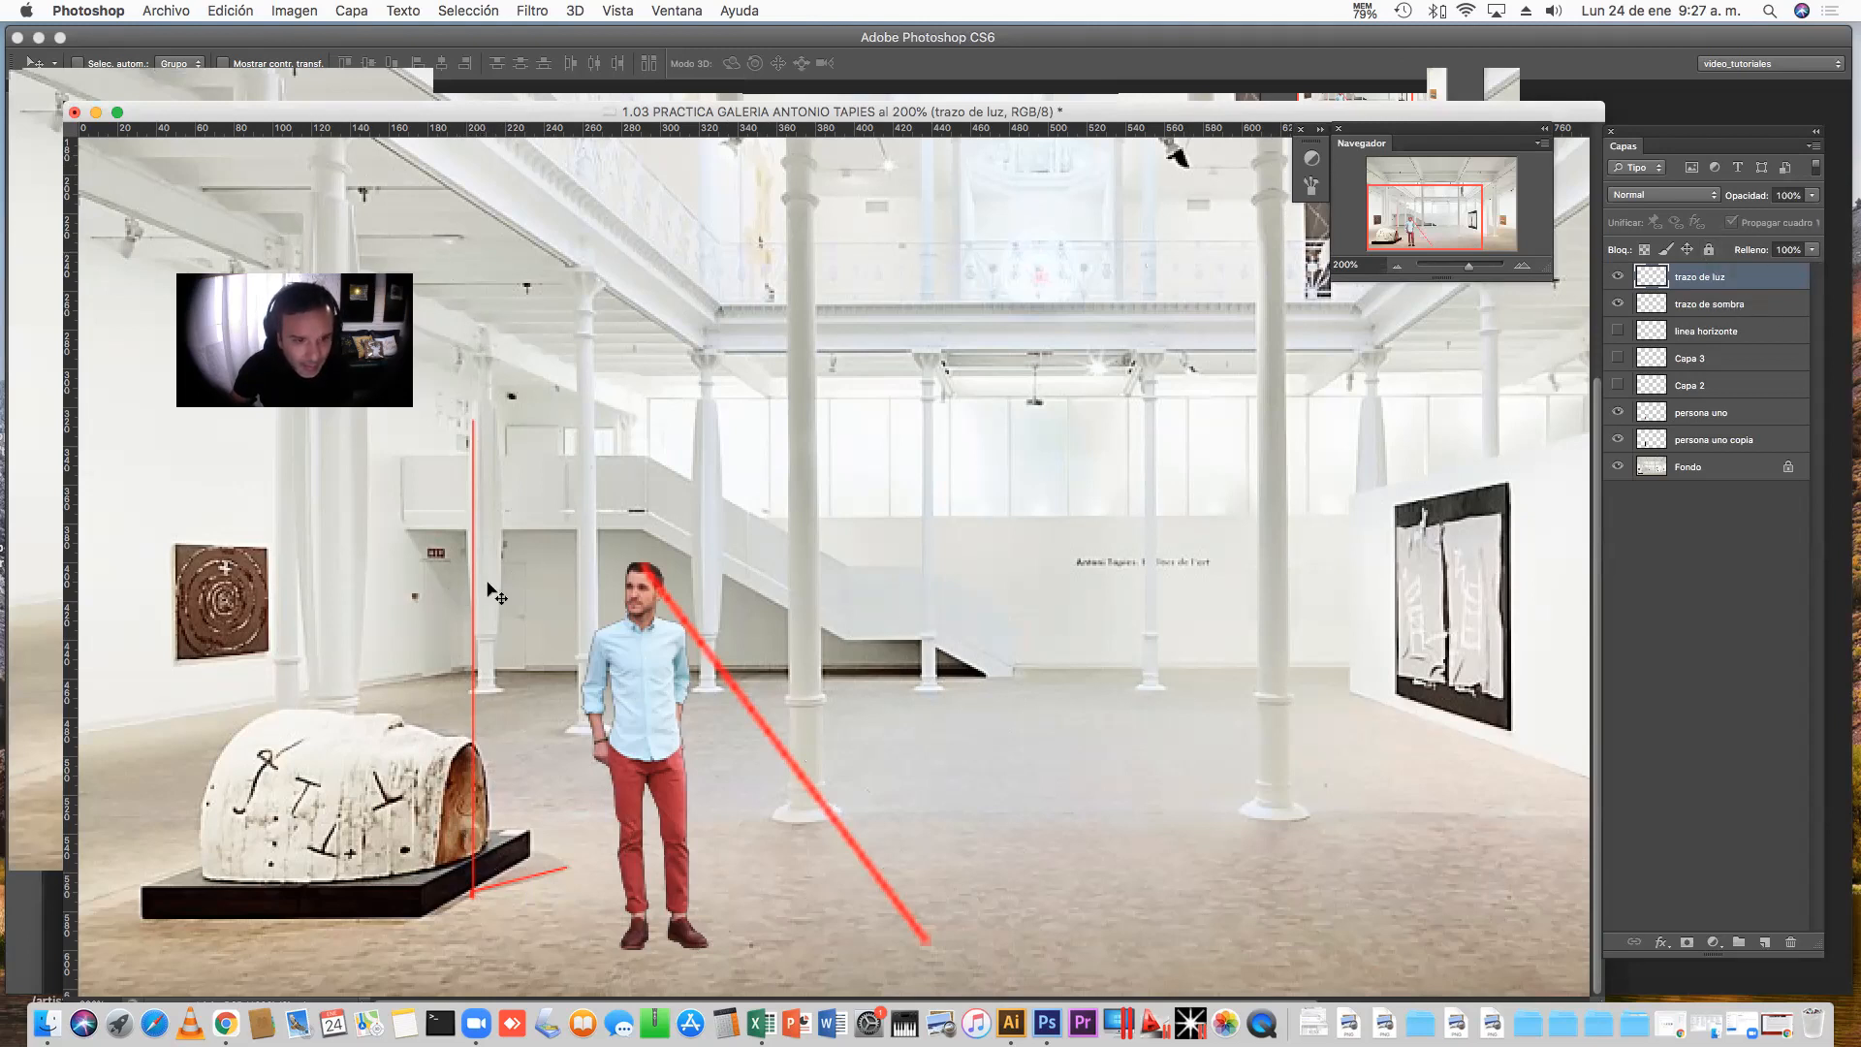
Move the vertical and floor lines of trazo de luz to the man, starting the floor line between his shoes
left_click_drag(494, 623, 667, 671)
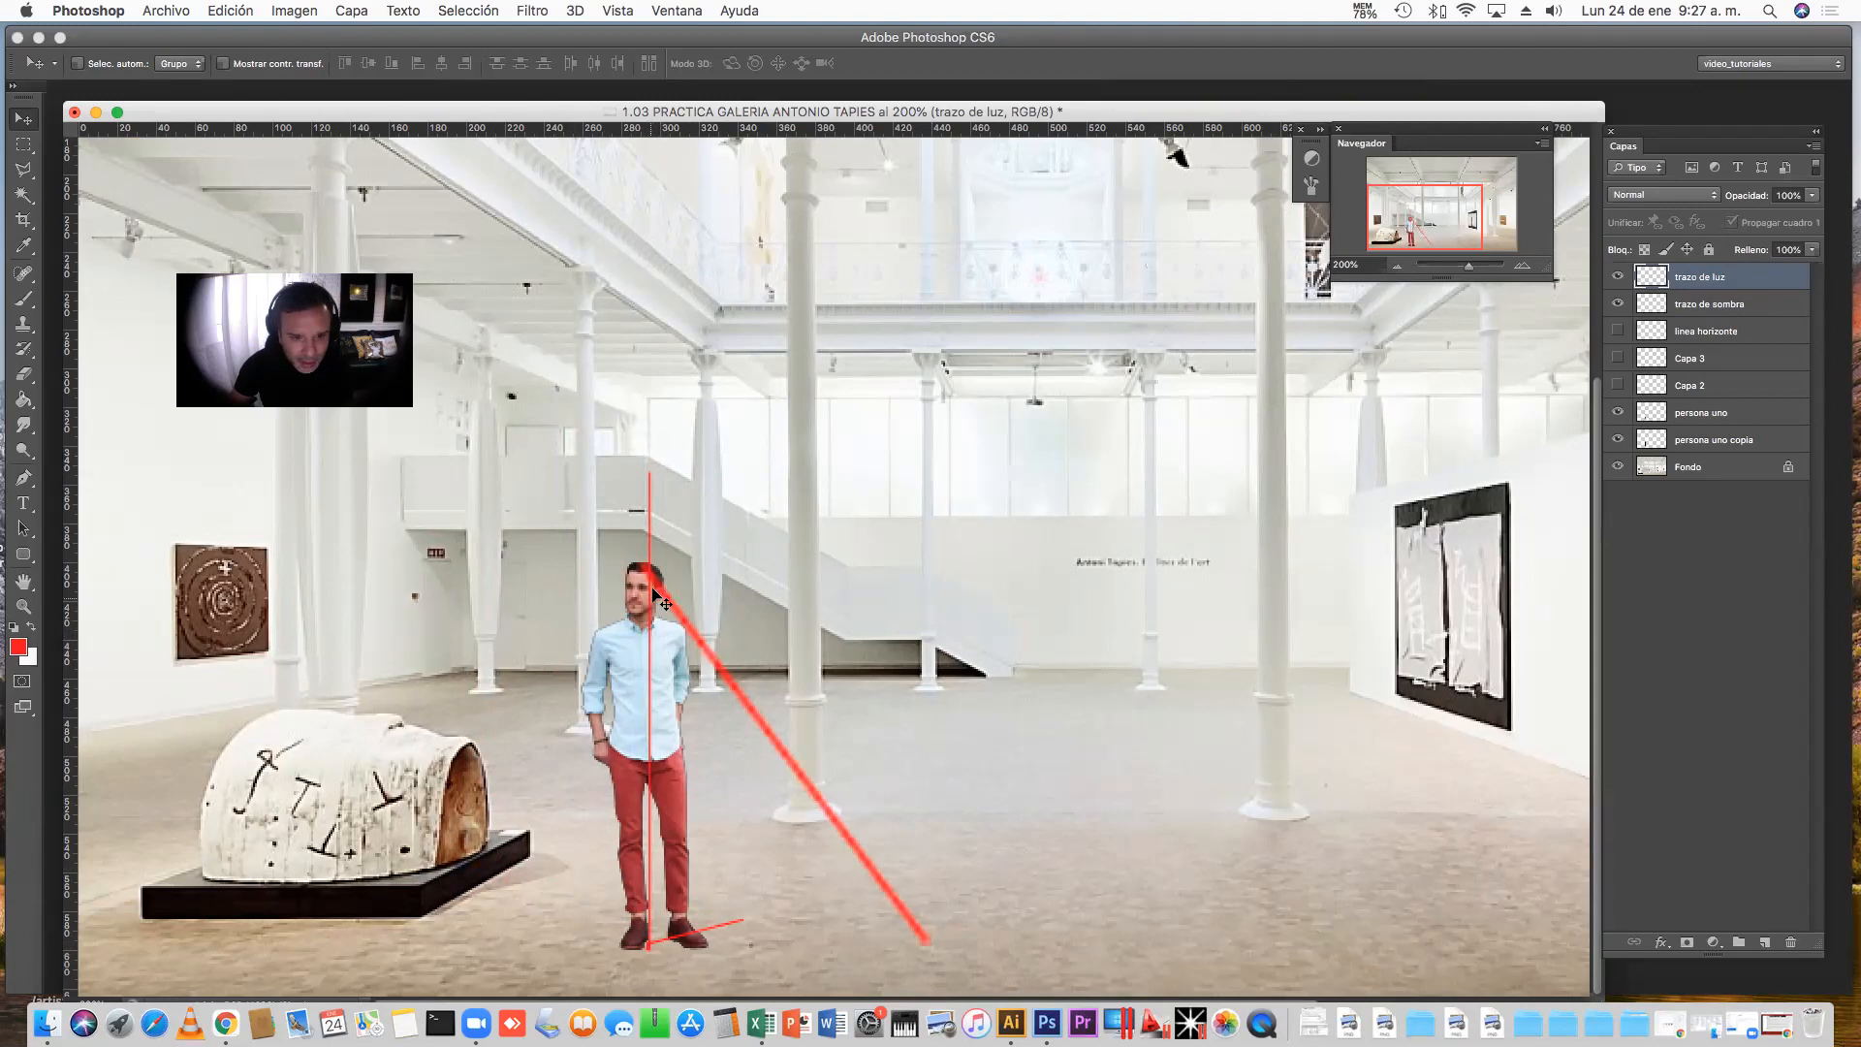
key("Left")
key("Left")
key("Left")
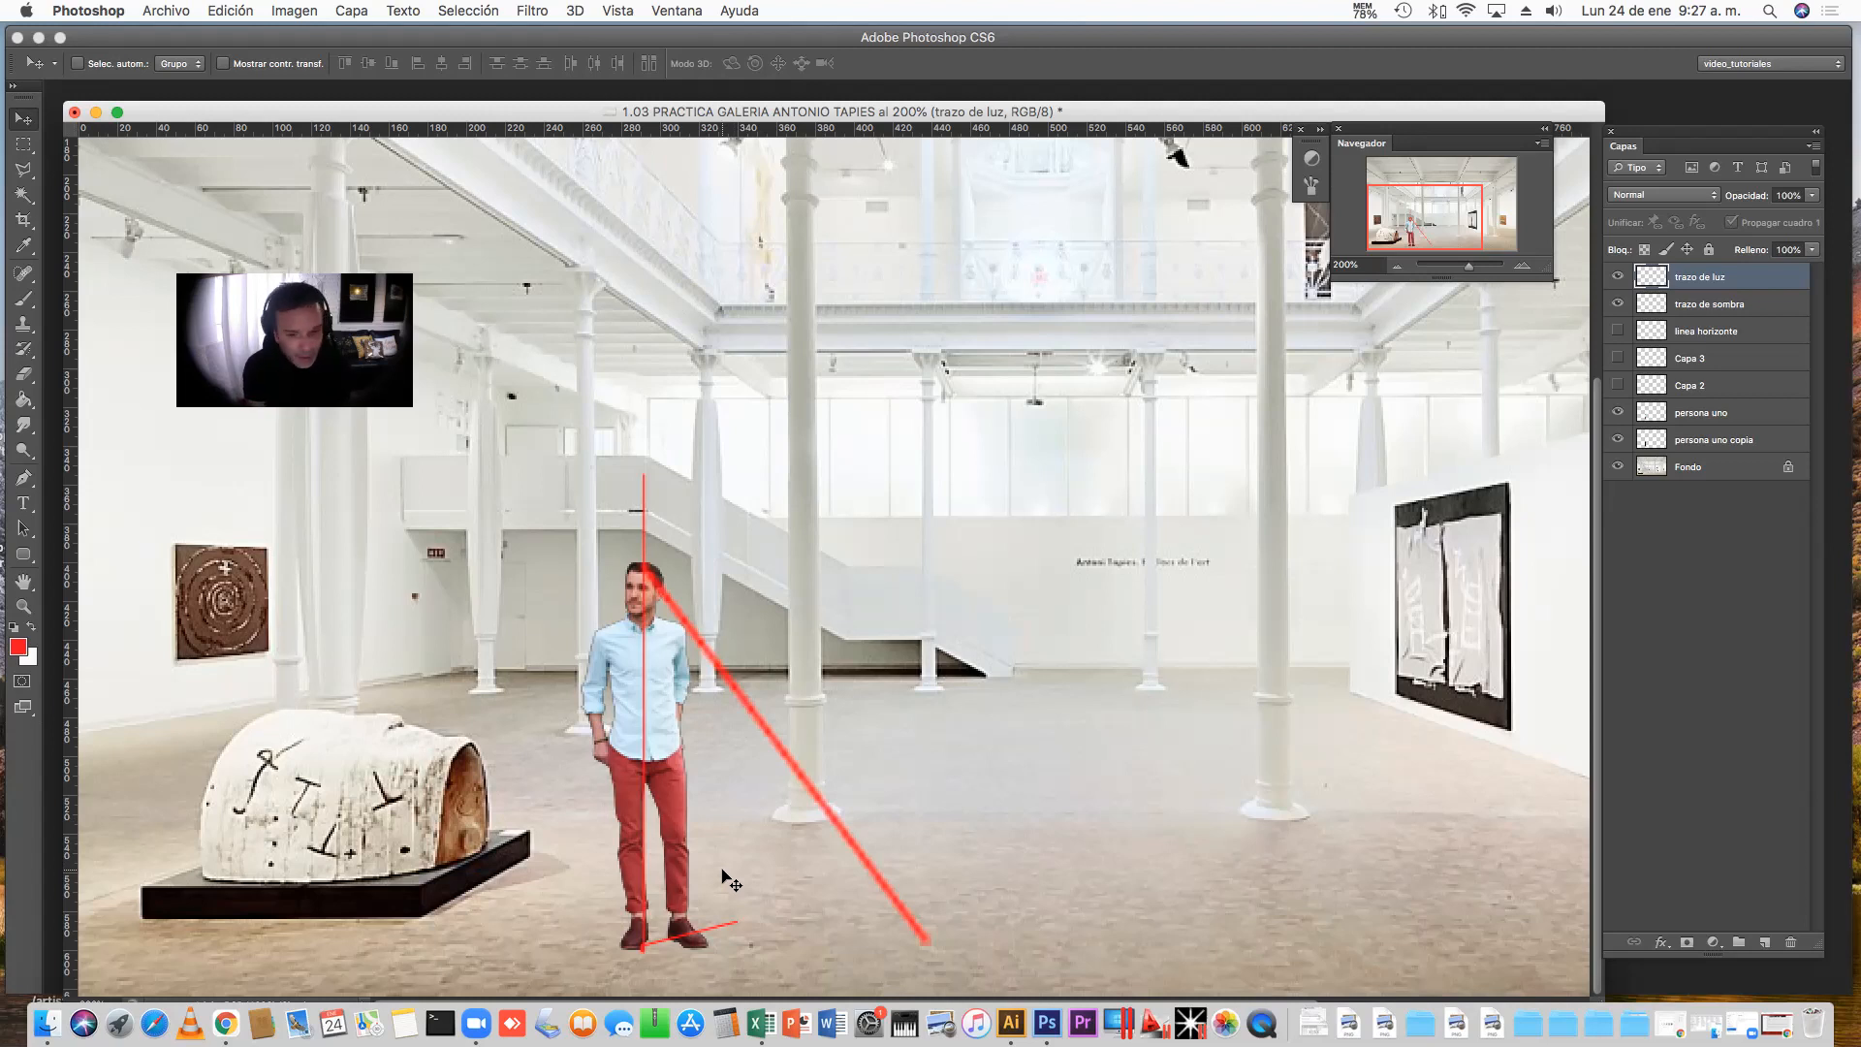
Scale the trazo de luz lines proportionally to about 241% so the floor line's end meets the diagonal line
key("ctrl+t")
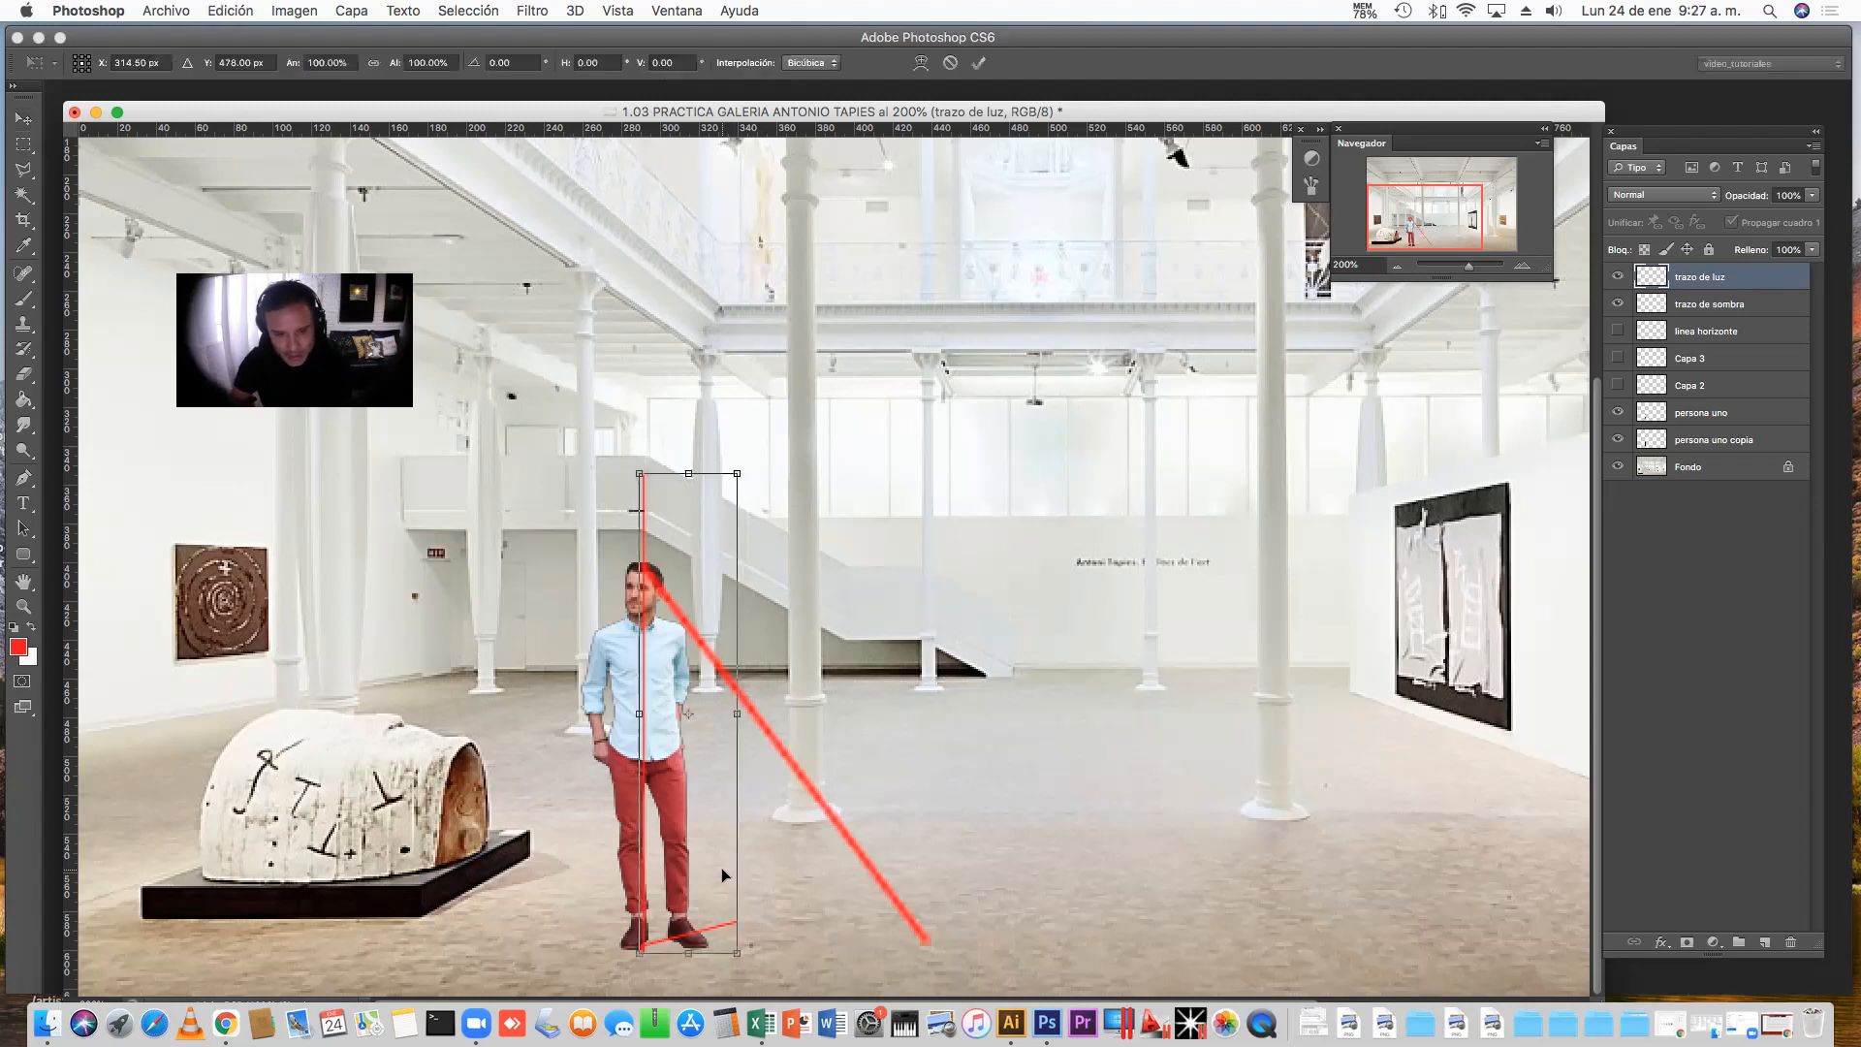
left_click_drag(739, 474, 1305, 238)
scroll(1072, 505, "down", 5)
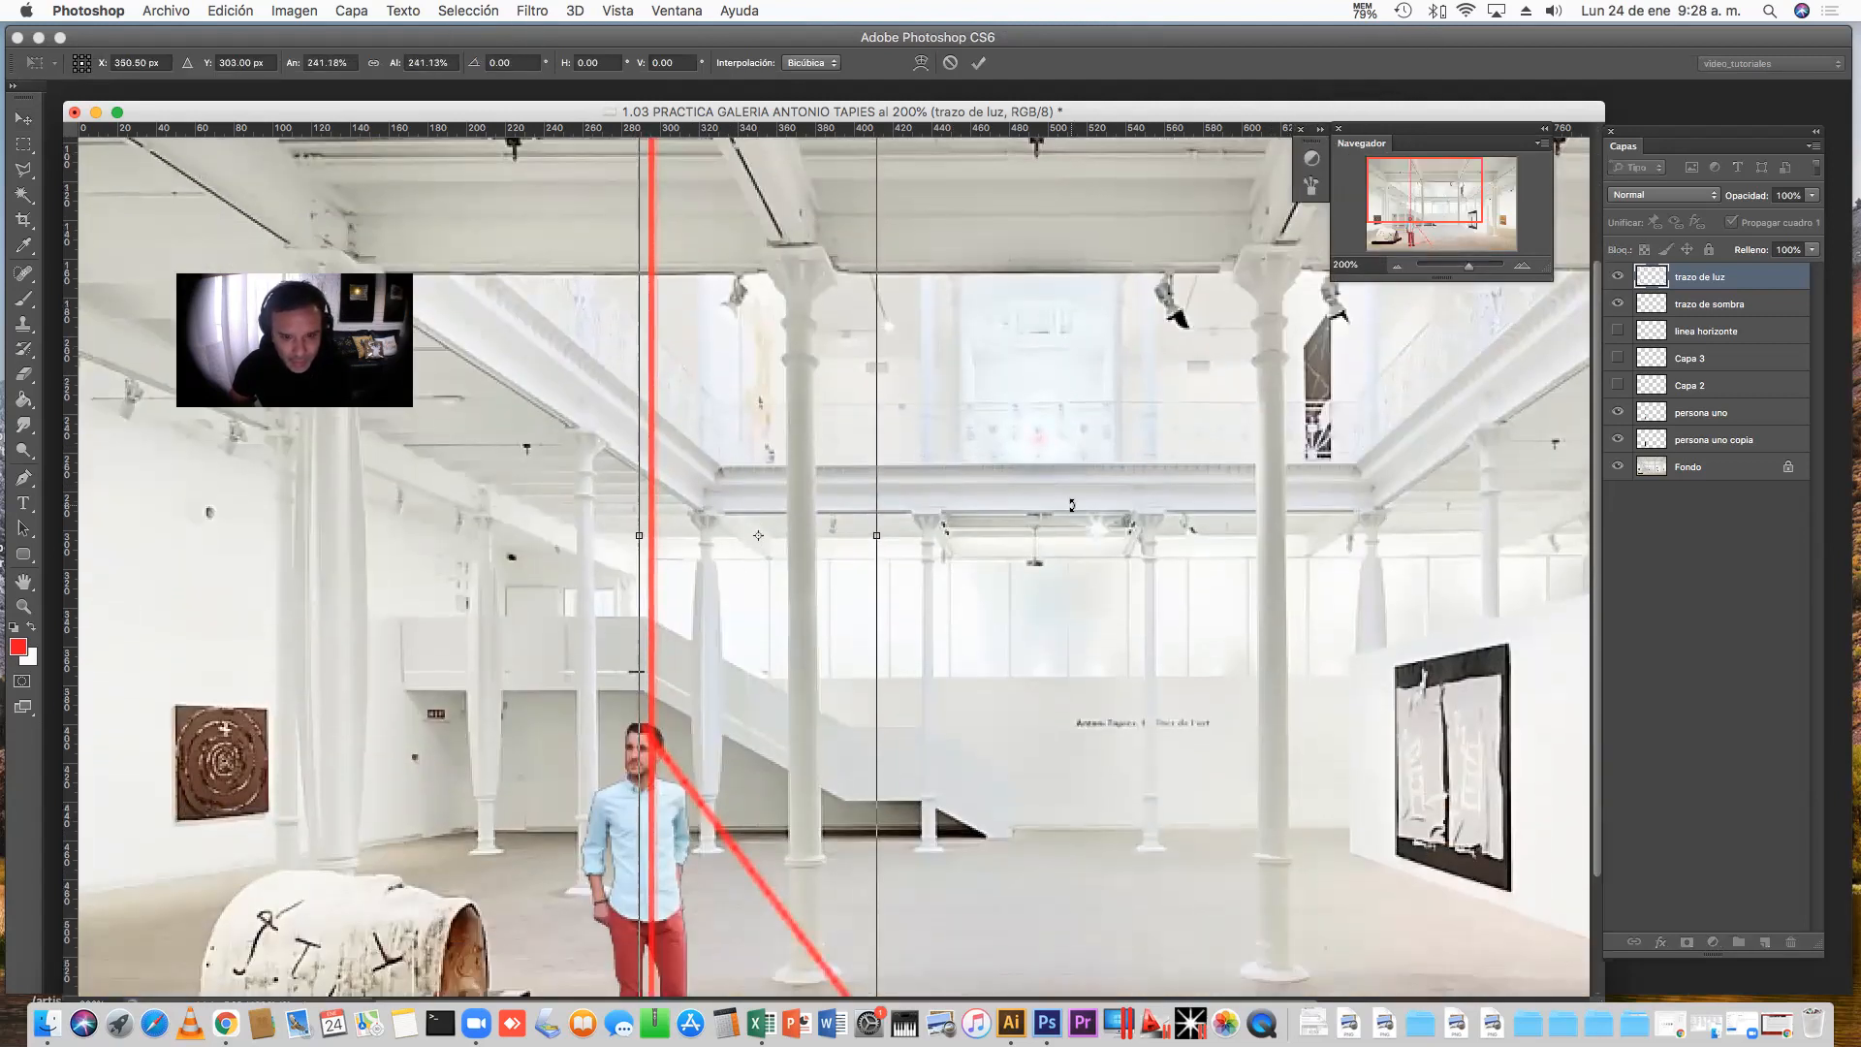
scroll(1072, 505, "down", 3)
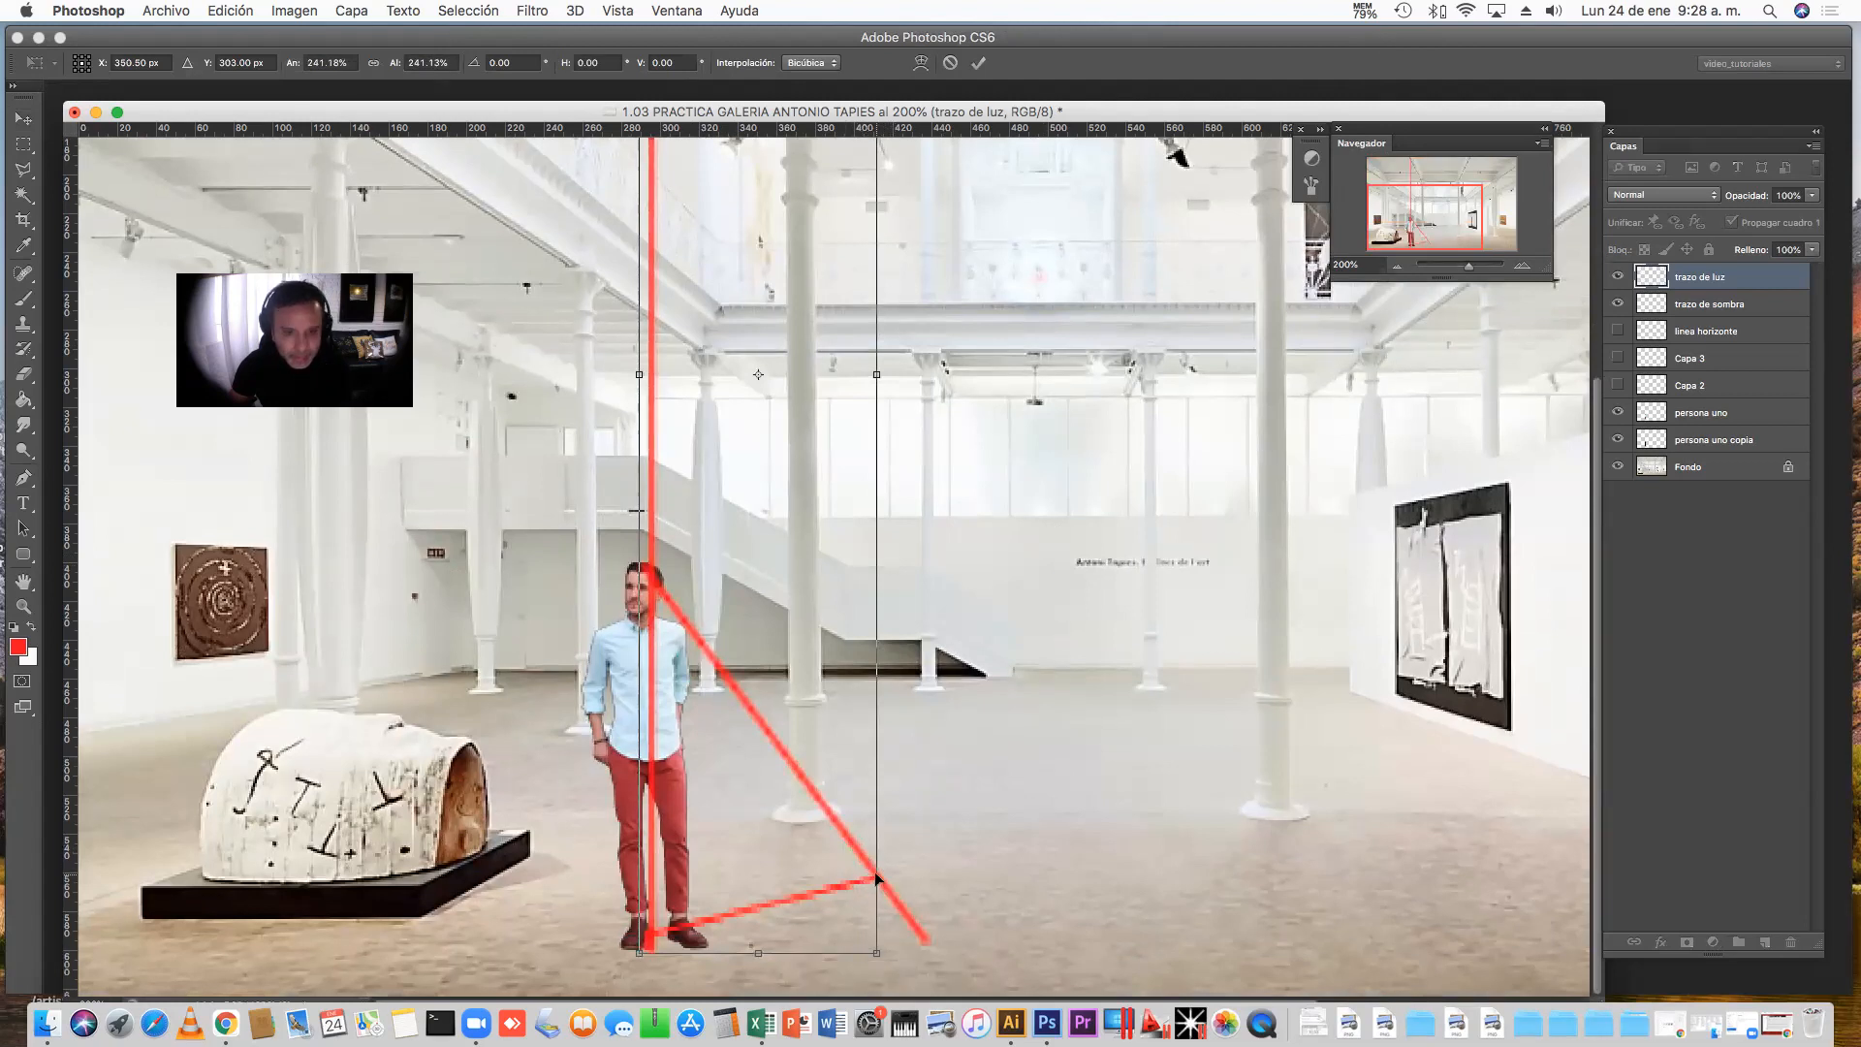
key("Return")
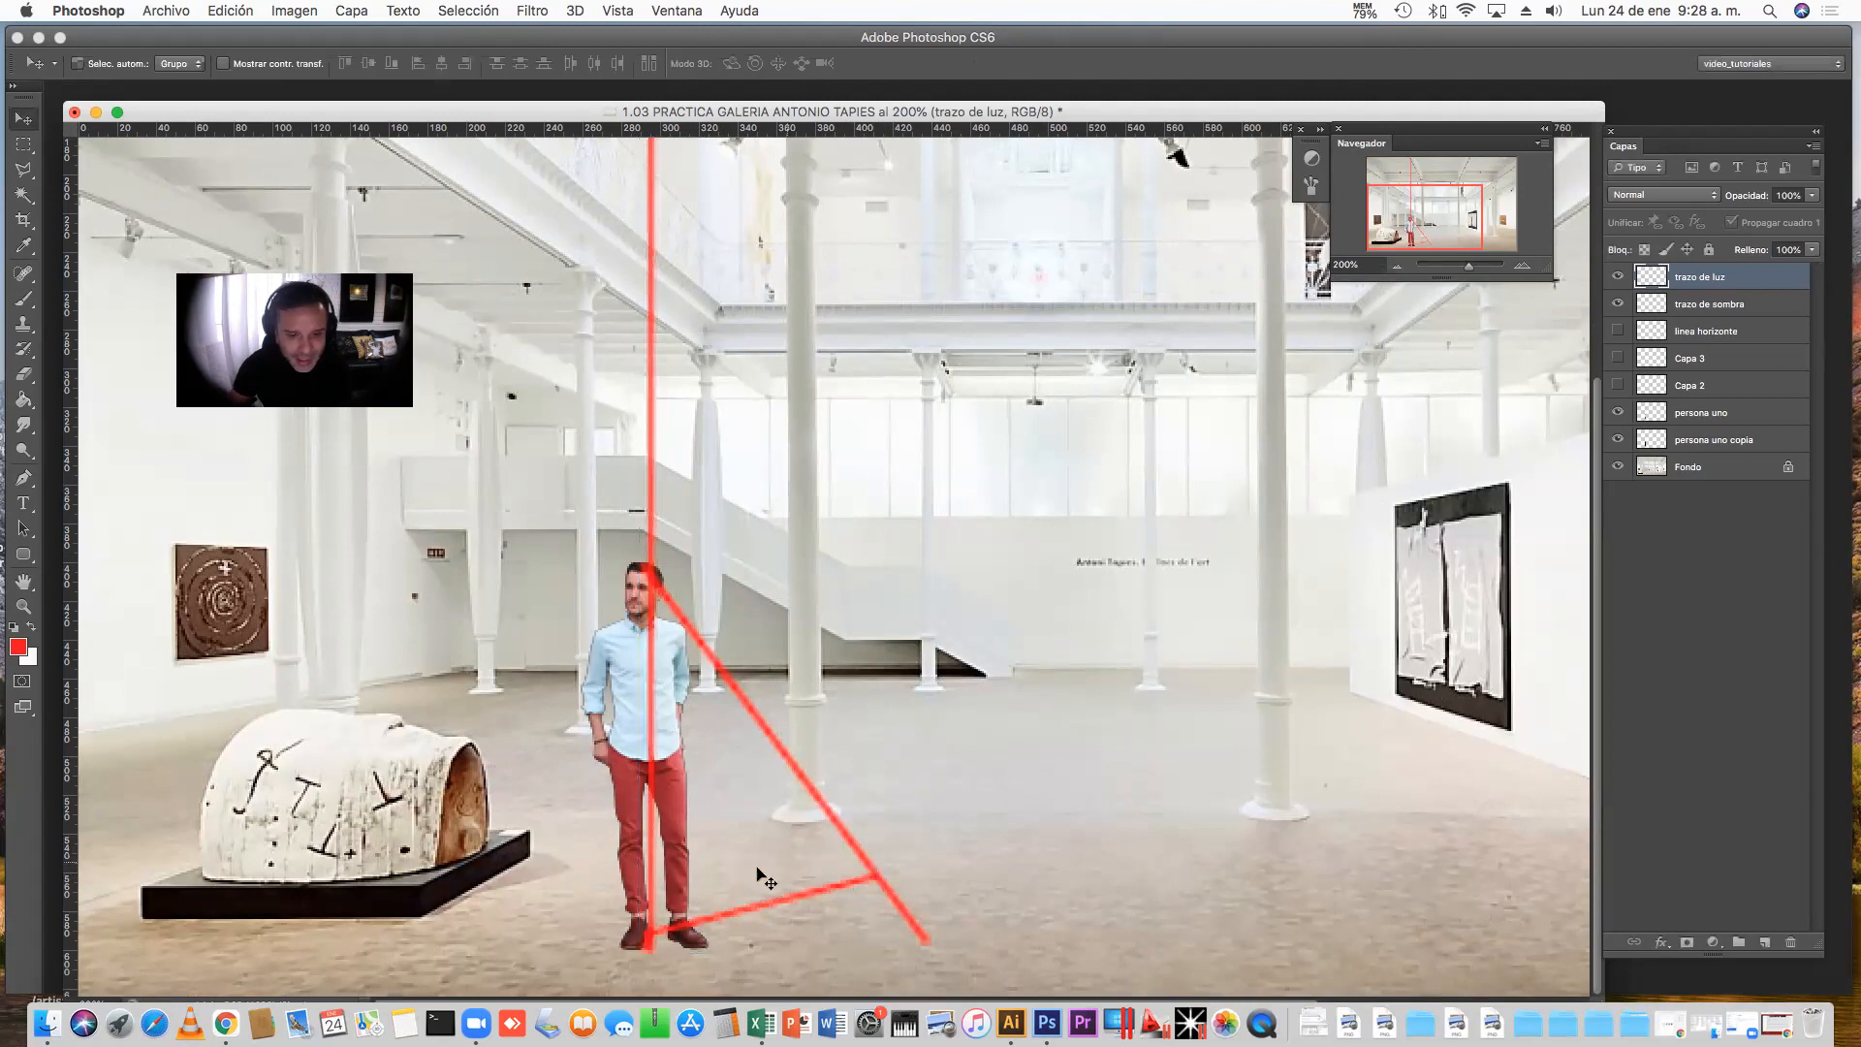
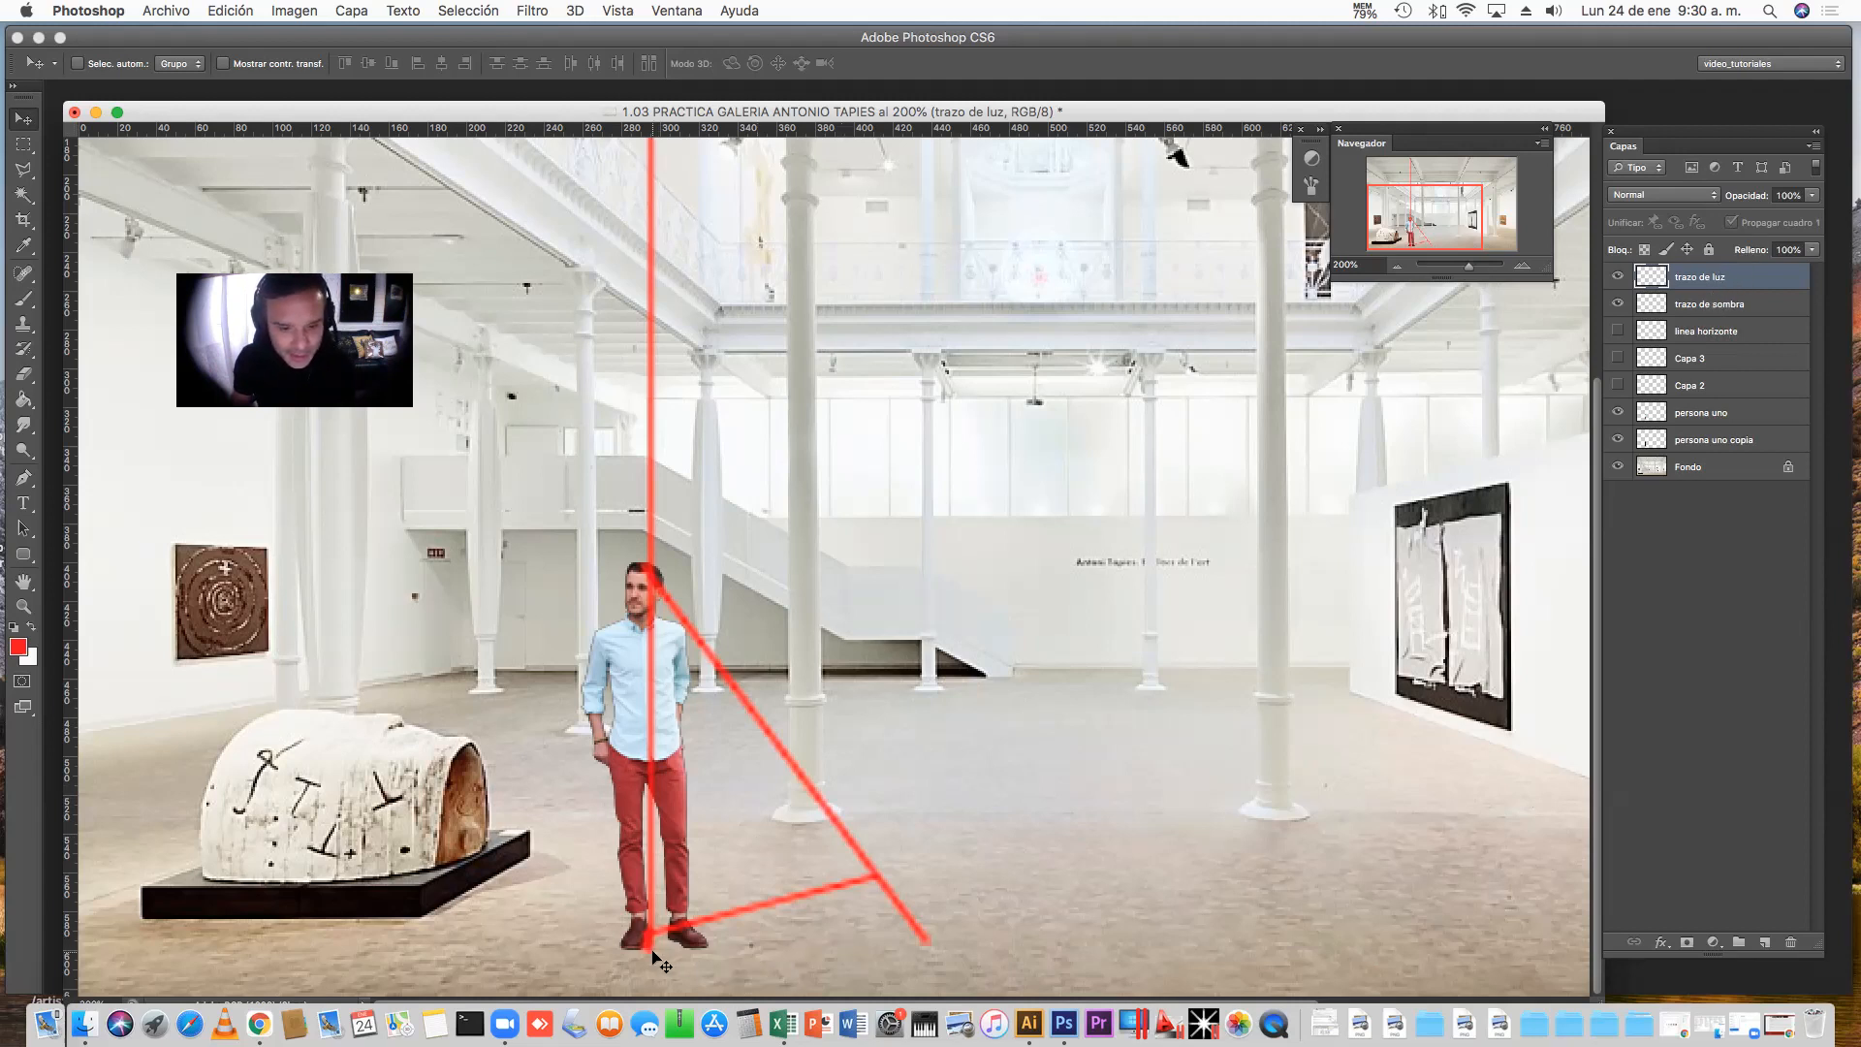
Try to skew the persona uno copia layer onto the floor so its head reaches the intersection of the red lines
left_click(1746, 445)
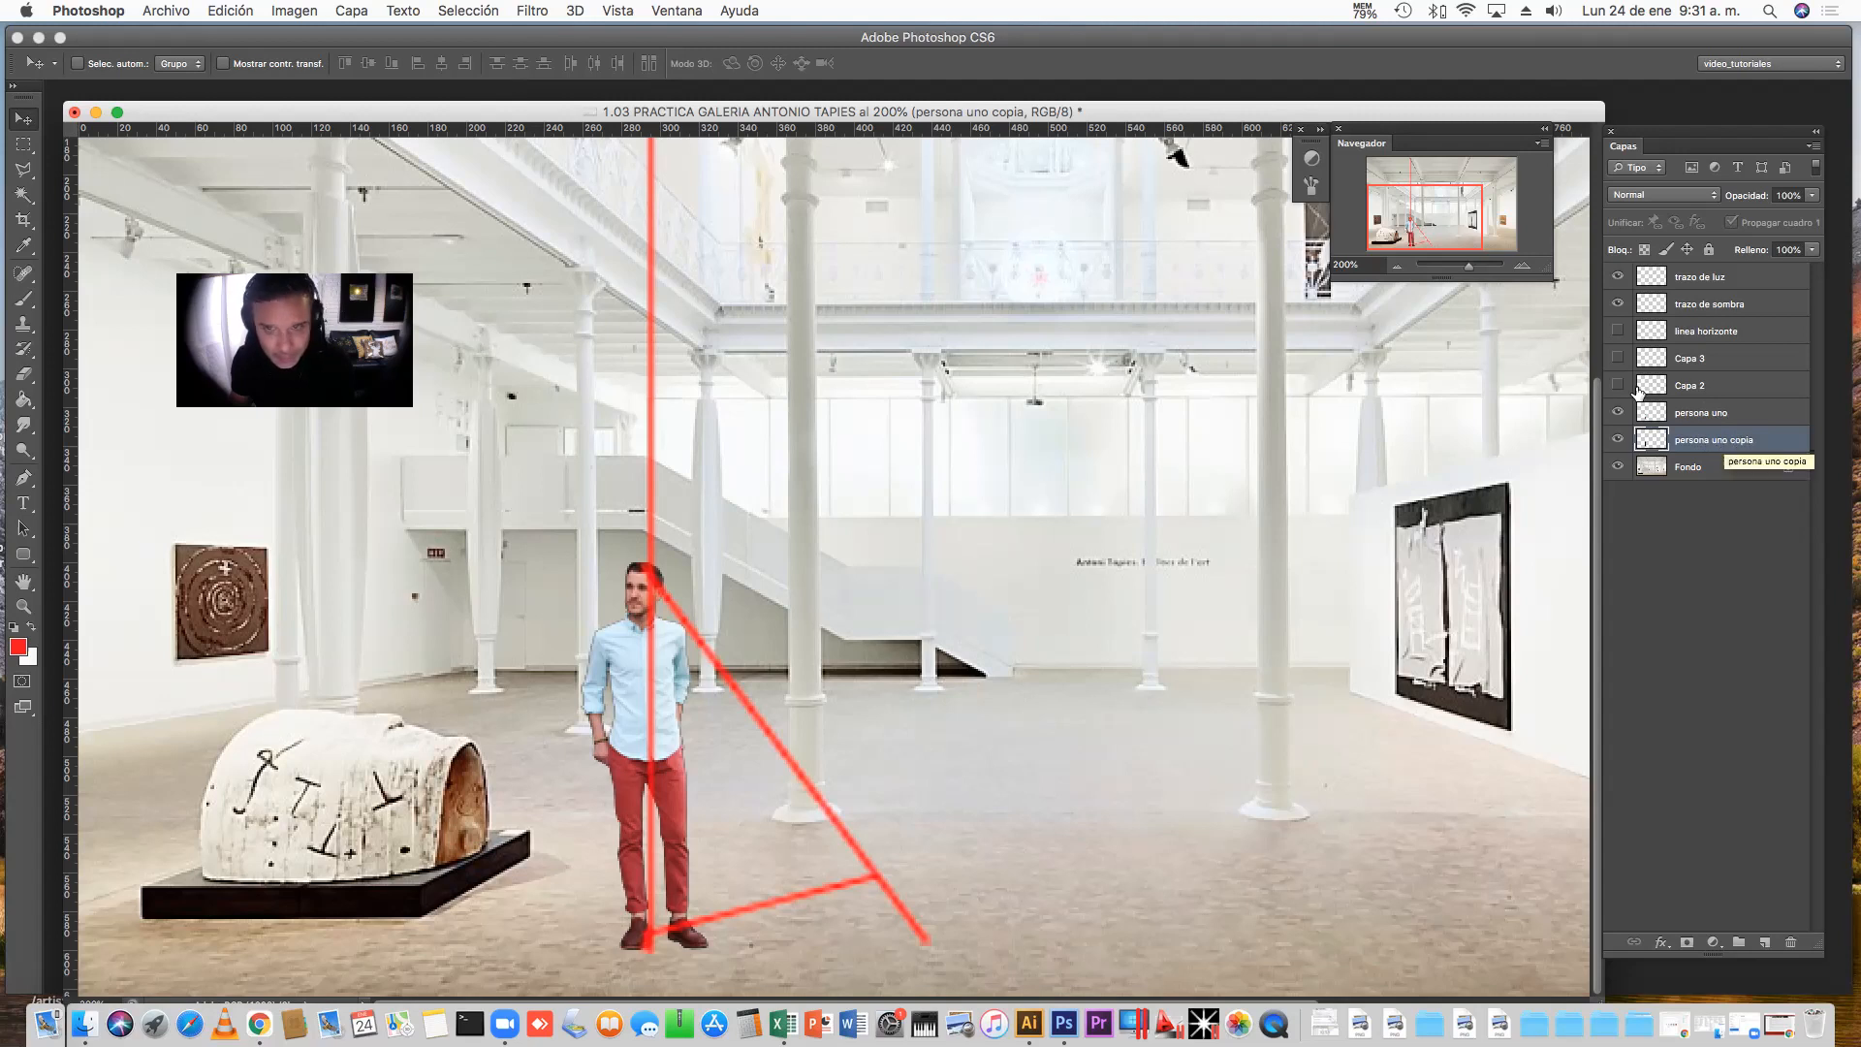
key("super+t")
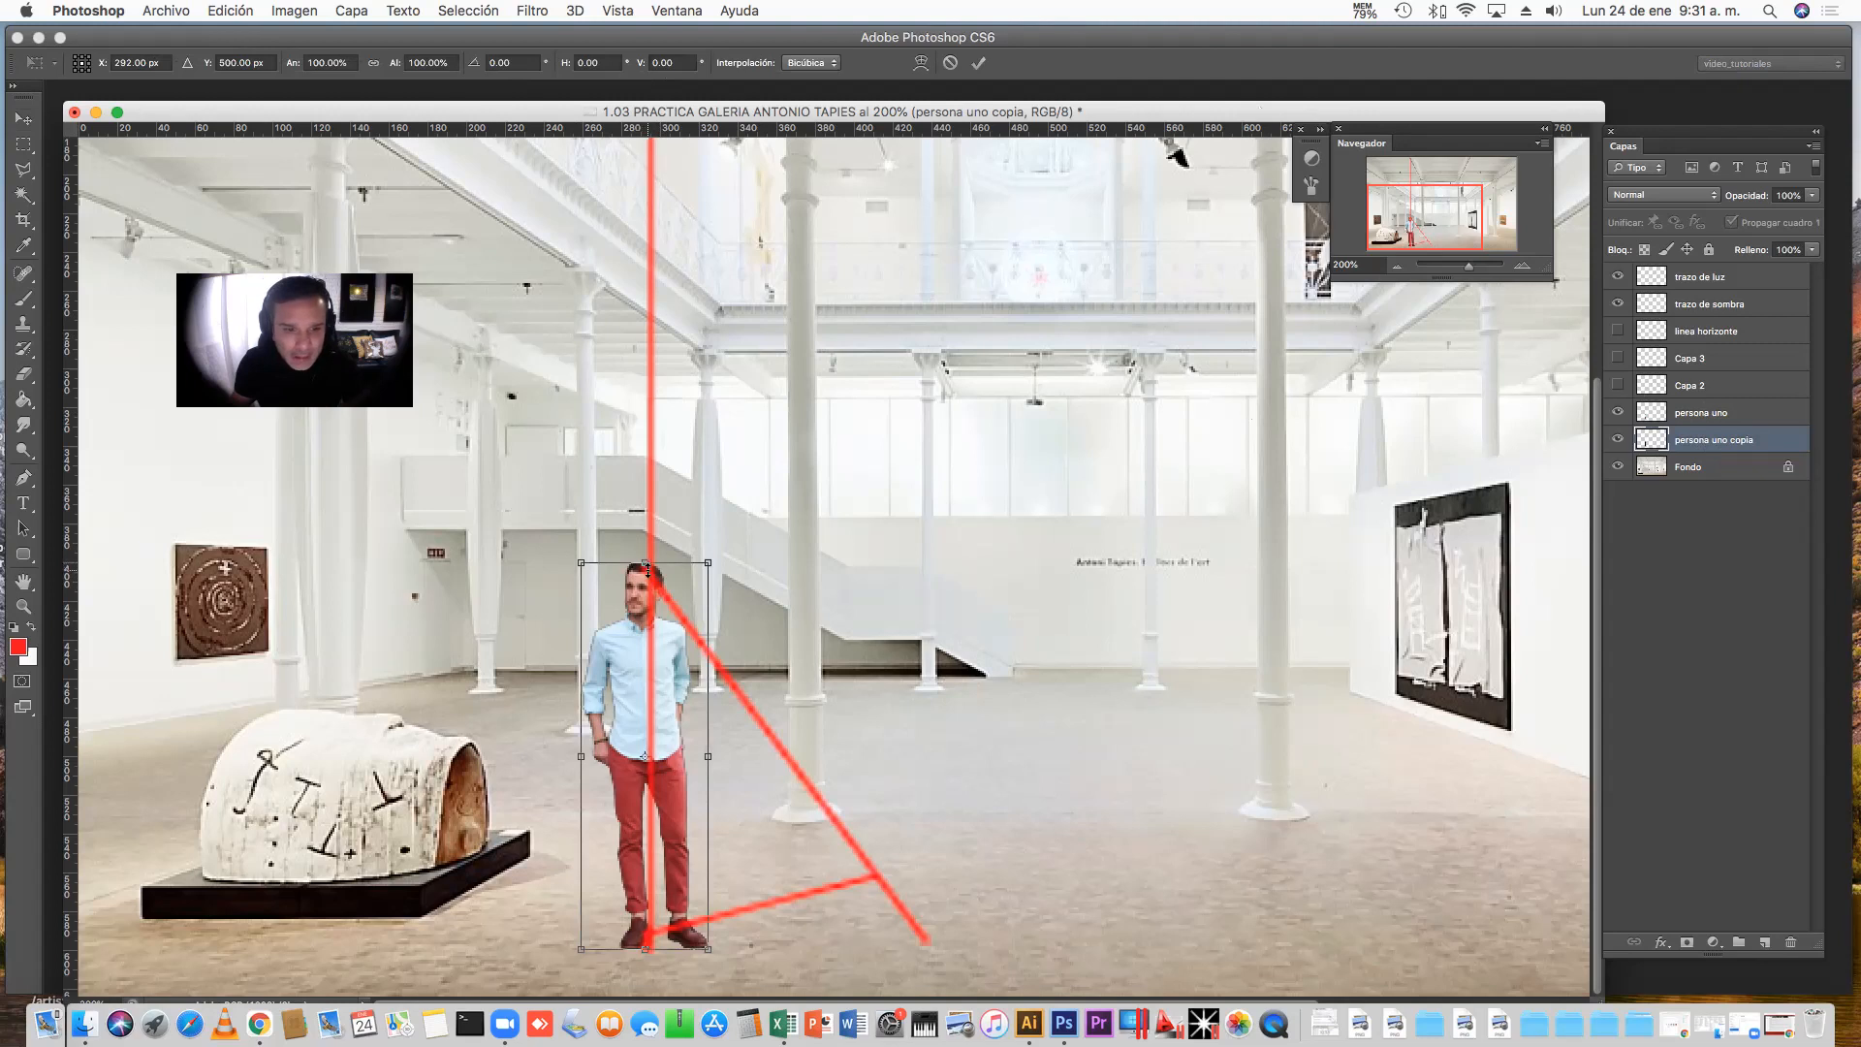
left_click_drag(646, 562, 697, 571)
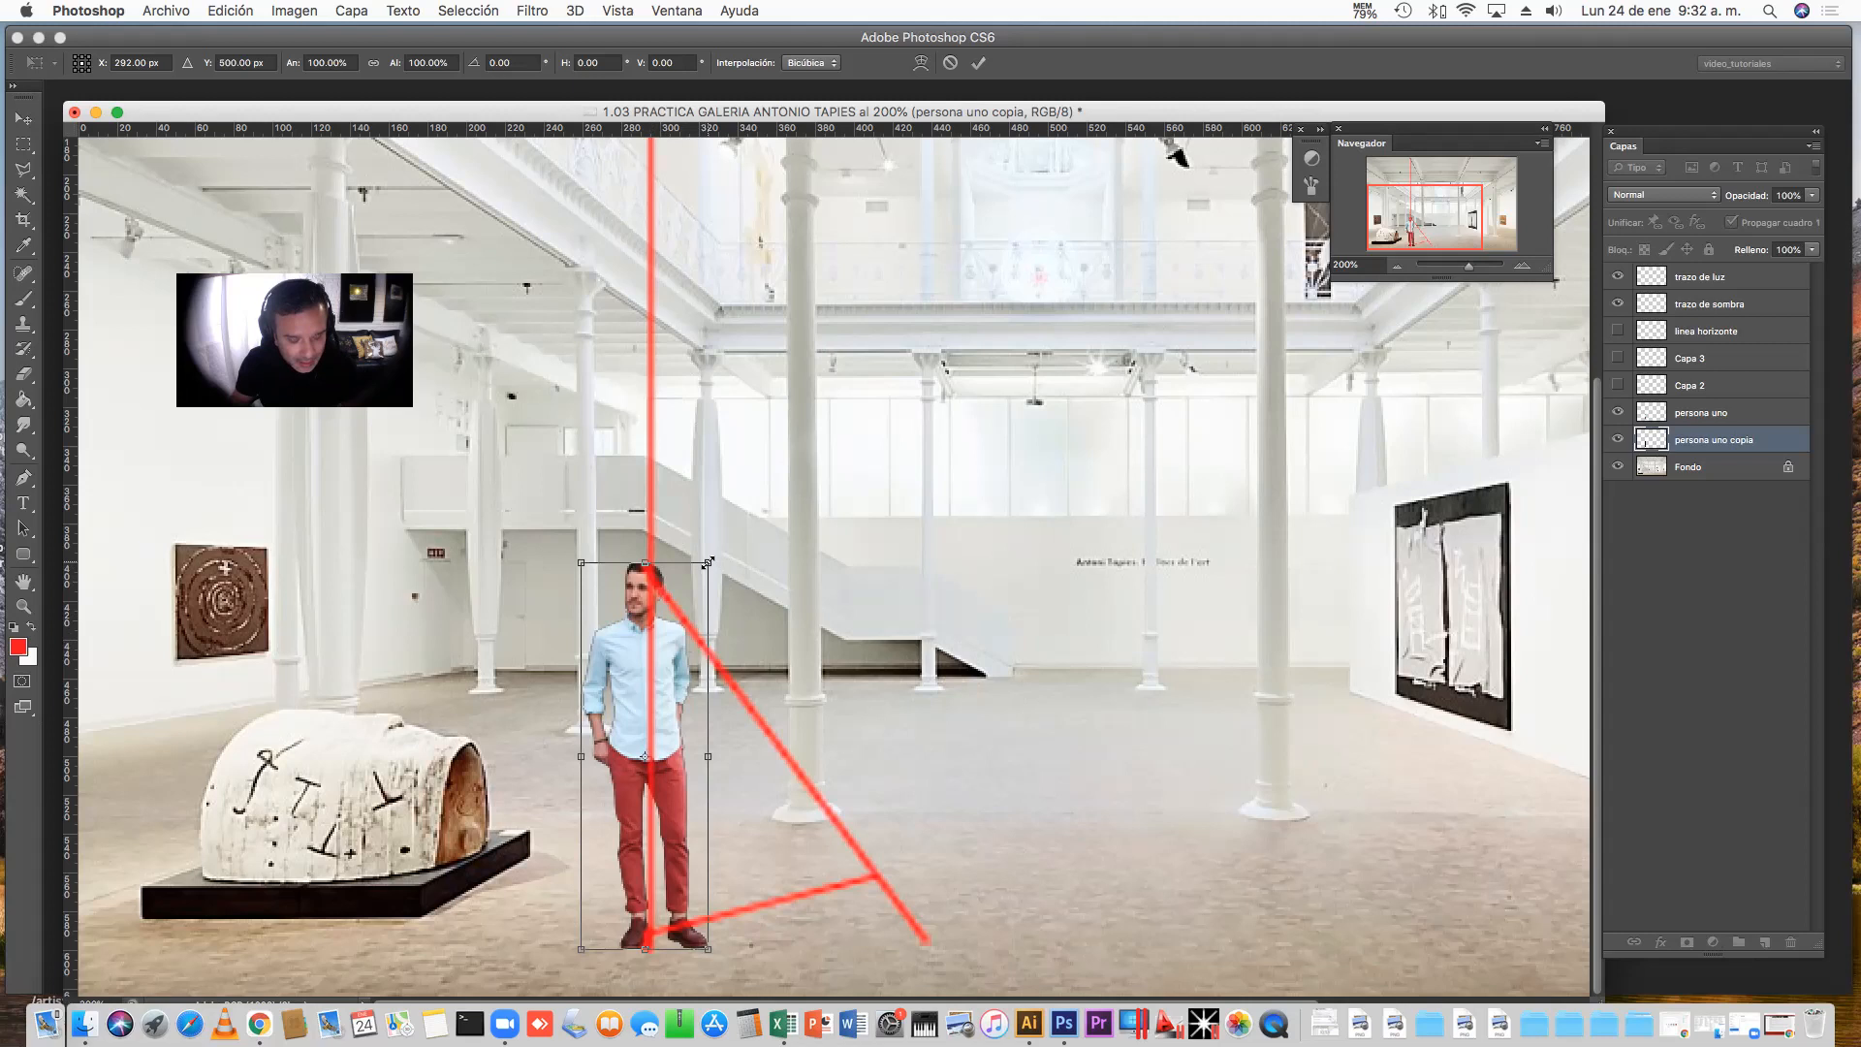
mouse_move(709, 562)
left_mouse_down()
mouse_move(1044, 354)
mouse_move(906, 140)
mouse_move(732, 320)
mouse_move(1190, 394)
mouse_move(963, 106)
mouse_move(1196, 158)
mouse_move(905, 382)
mouse_move(855, 363)
mouse_move(743, 575)
left_mouse_up()
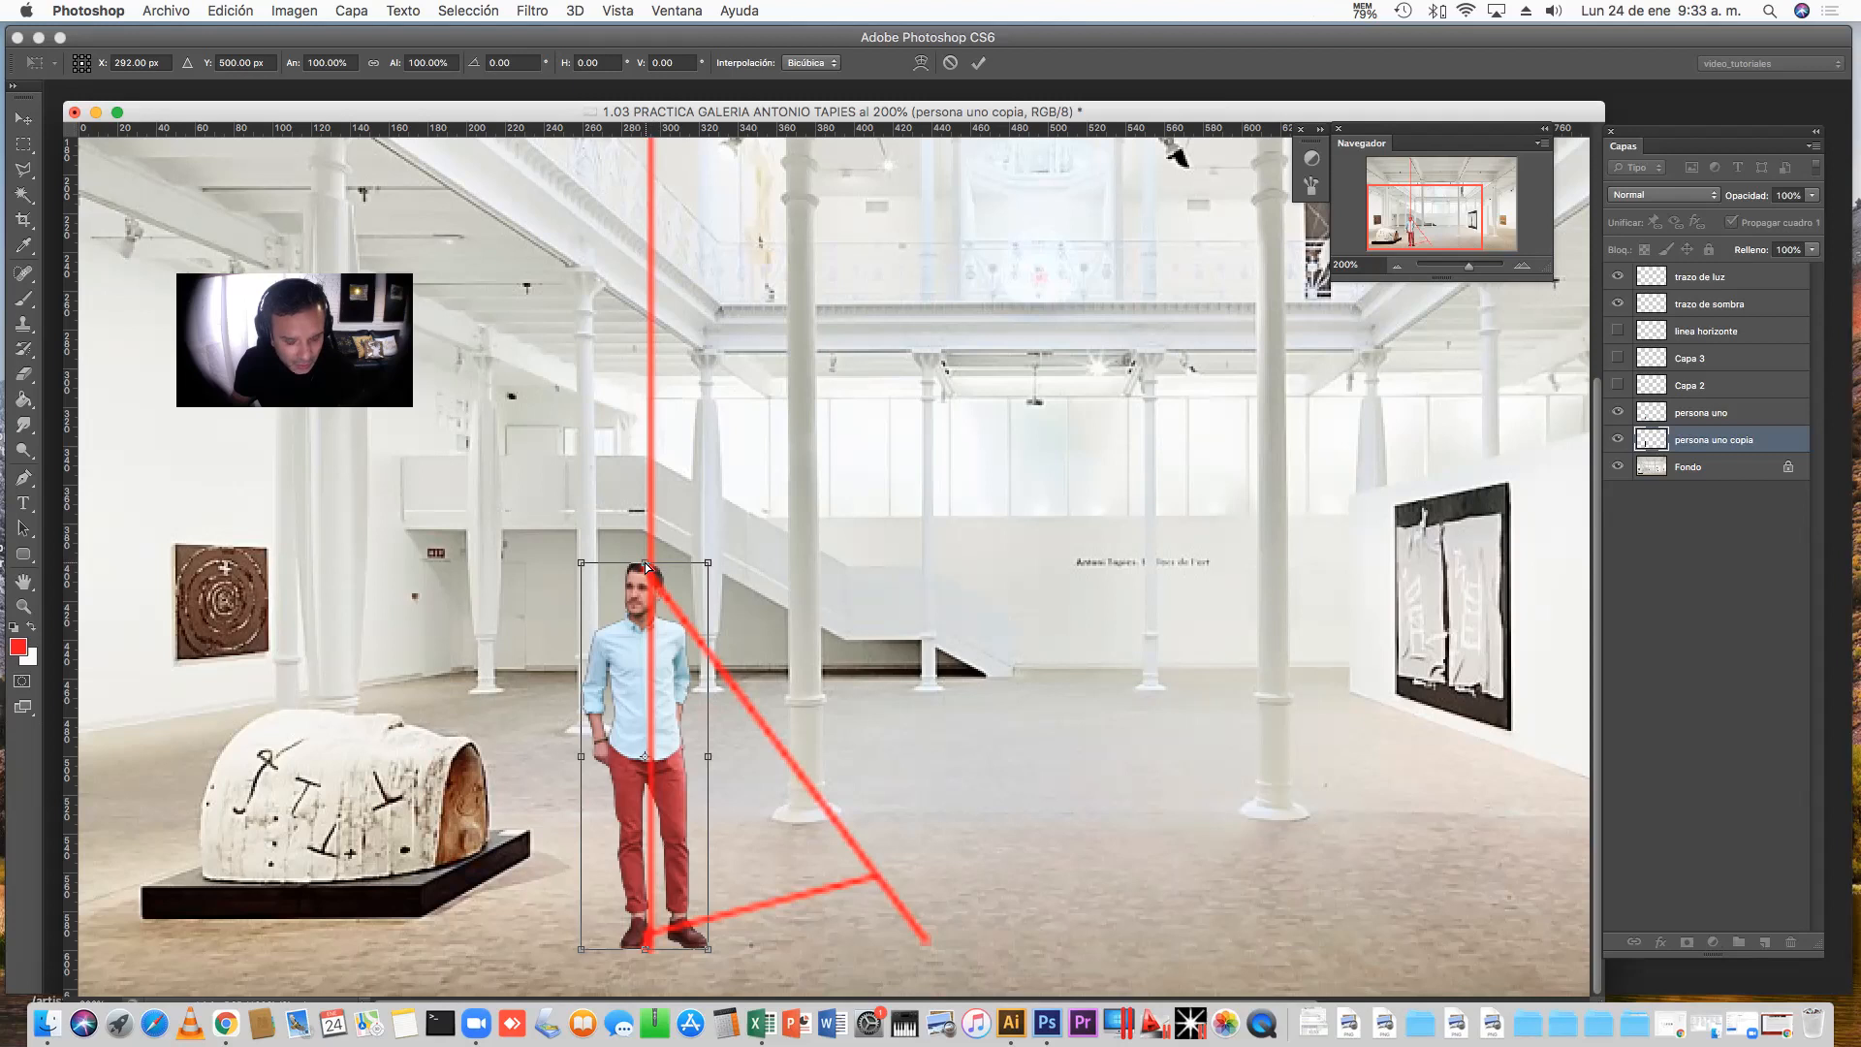
left_click_drag(647, 567, 879, 877)
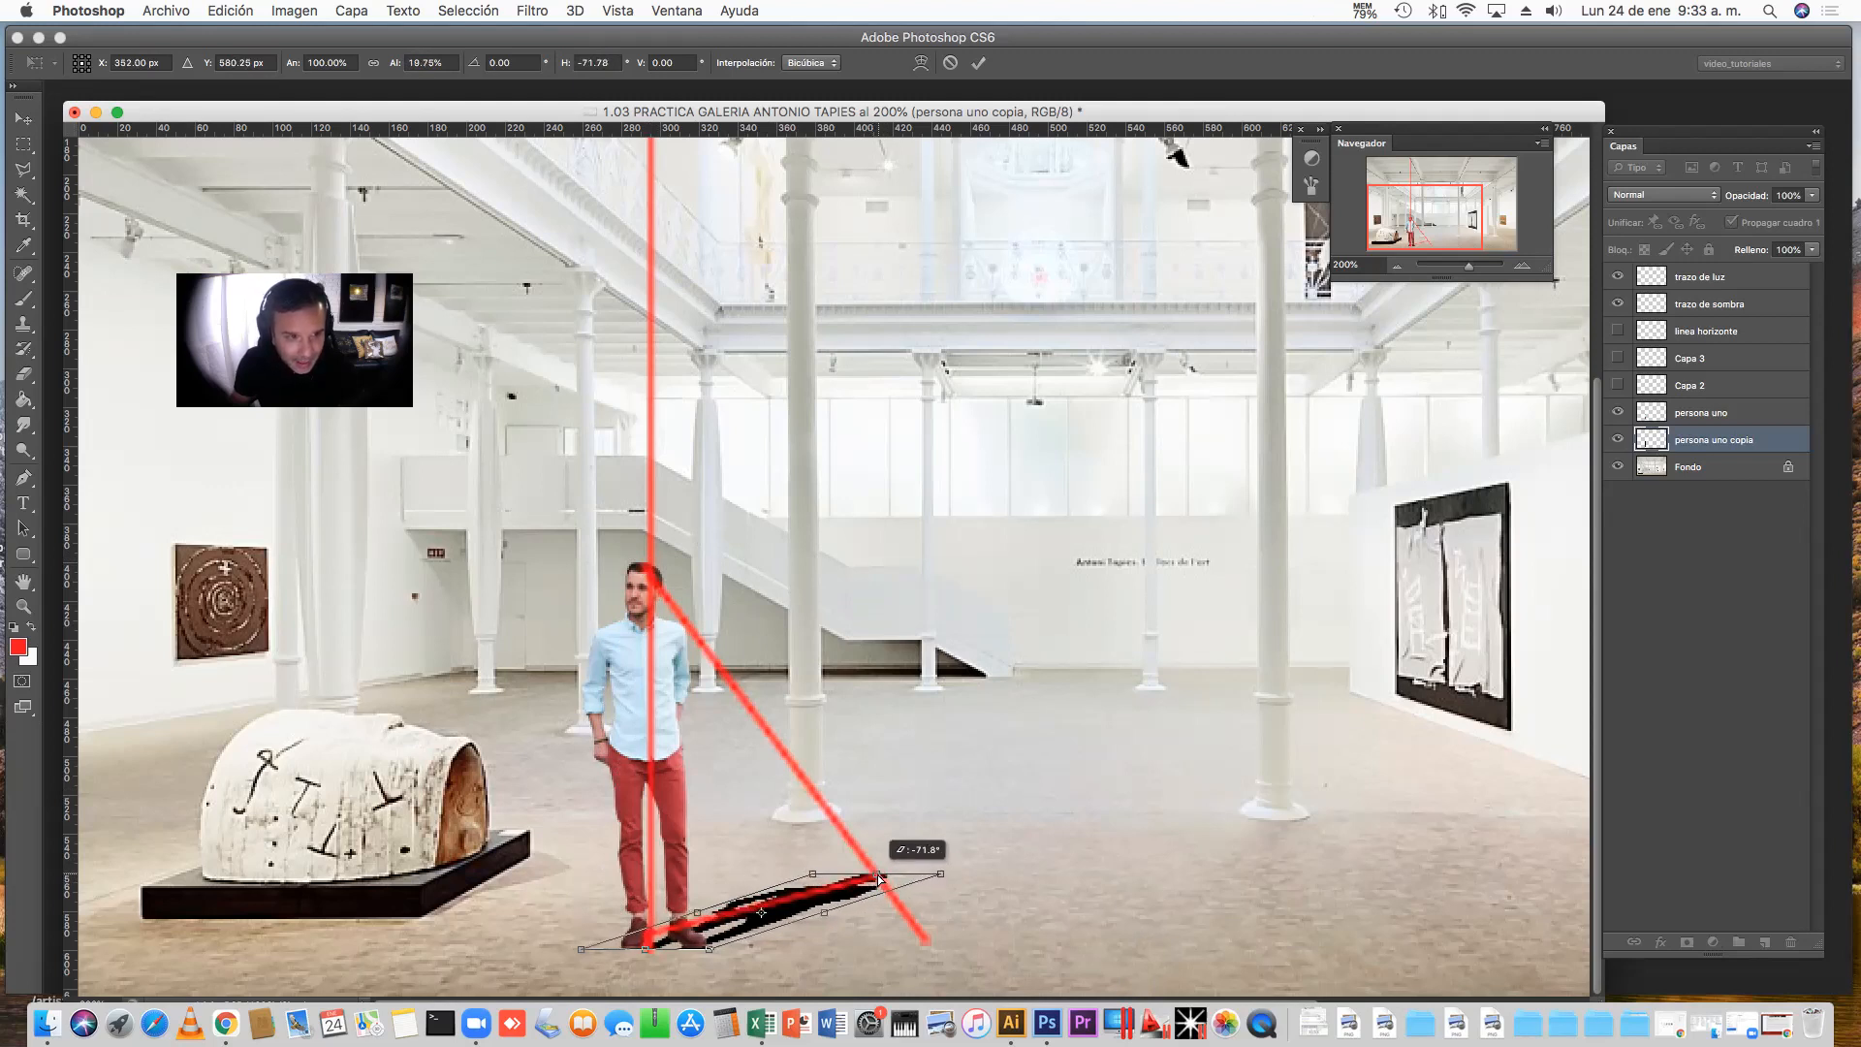
mouse_move(879, 877)
left_mouse_down()
mouse_move(778, 623)
mouse_move(652, 574)
mouse_move(866, 776)
mouse_move(901, 853)
mouse_move(880, 877)
left_mouse_up()
left_click_drag(881, 879, 880, 879)
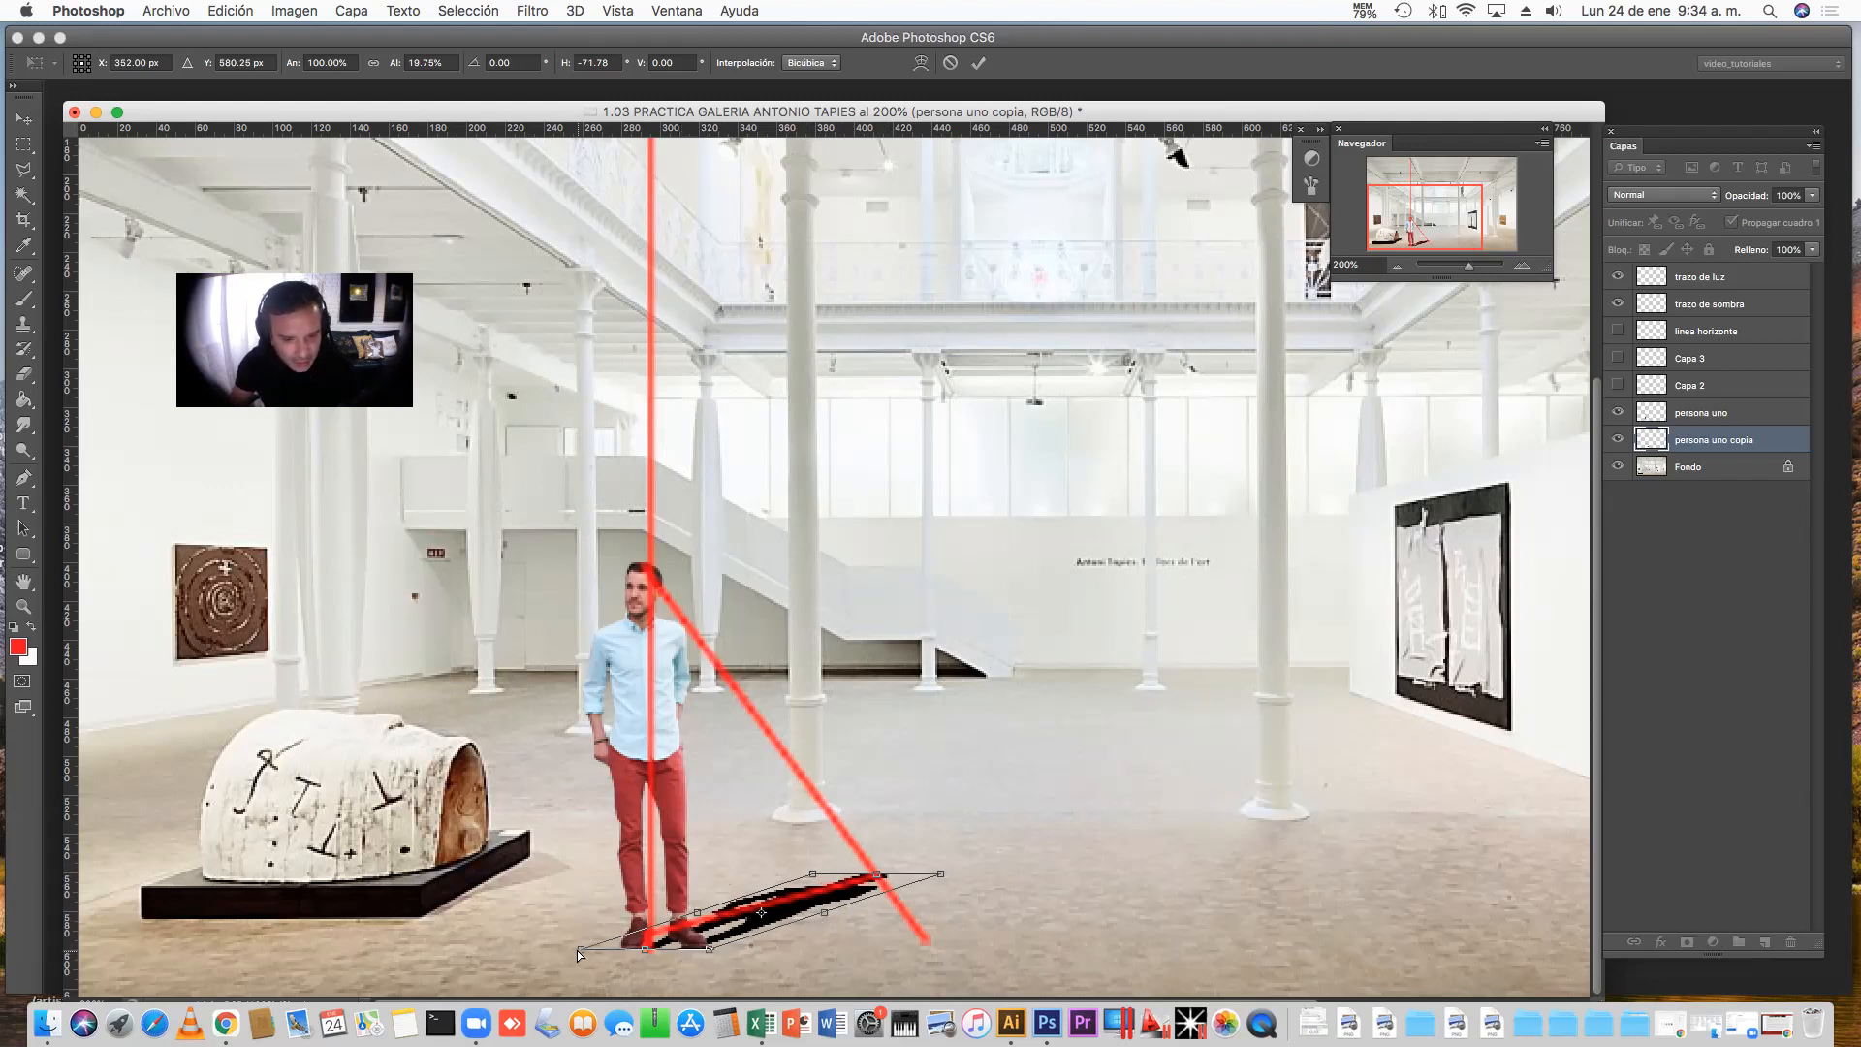
Try to distort the black shadow's corners to fit the man's shoes and the floor line, and apply the transform
left_click_drag(582, 955, 579, 948)
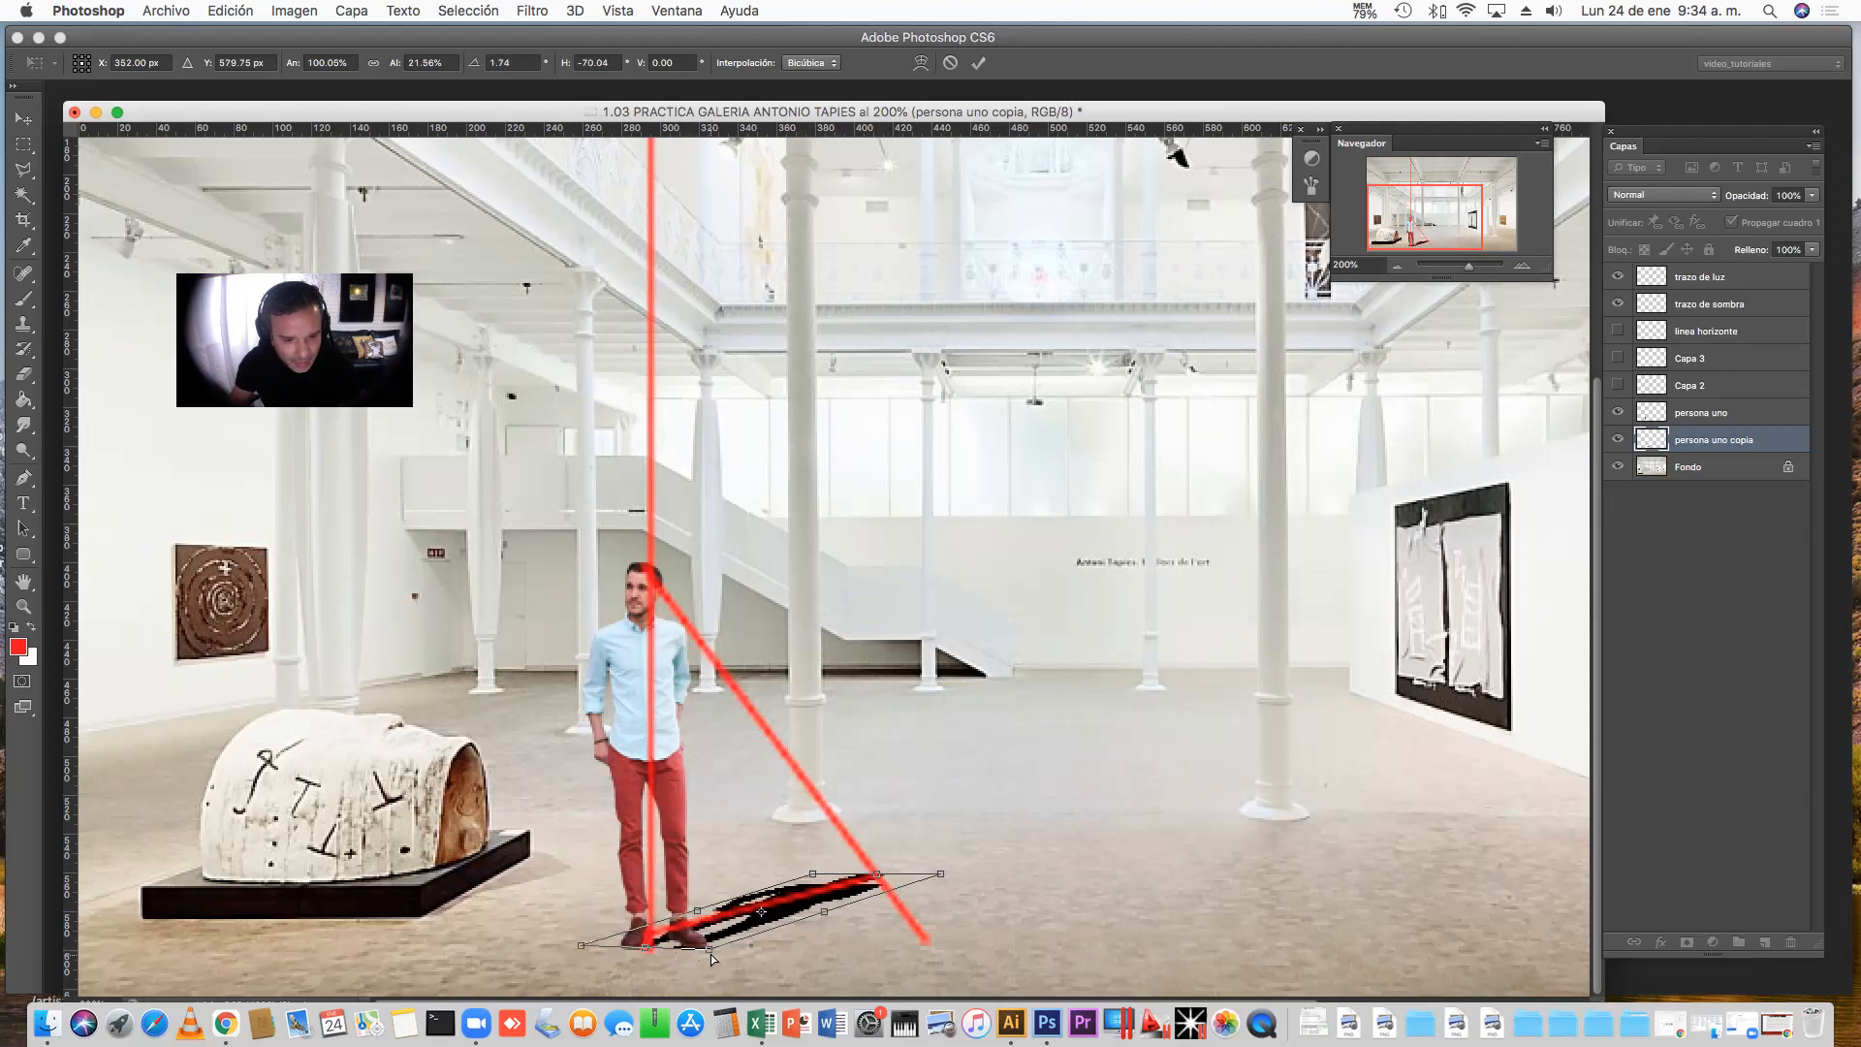
left_click_drag(711, 949, 701, 952)
left_click_drag(941, 874, 880, 879)
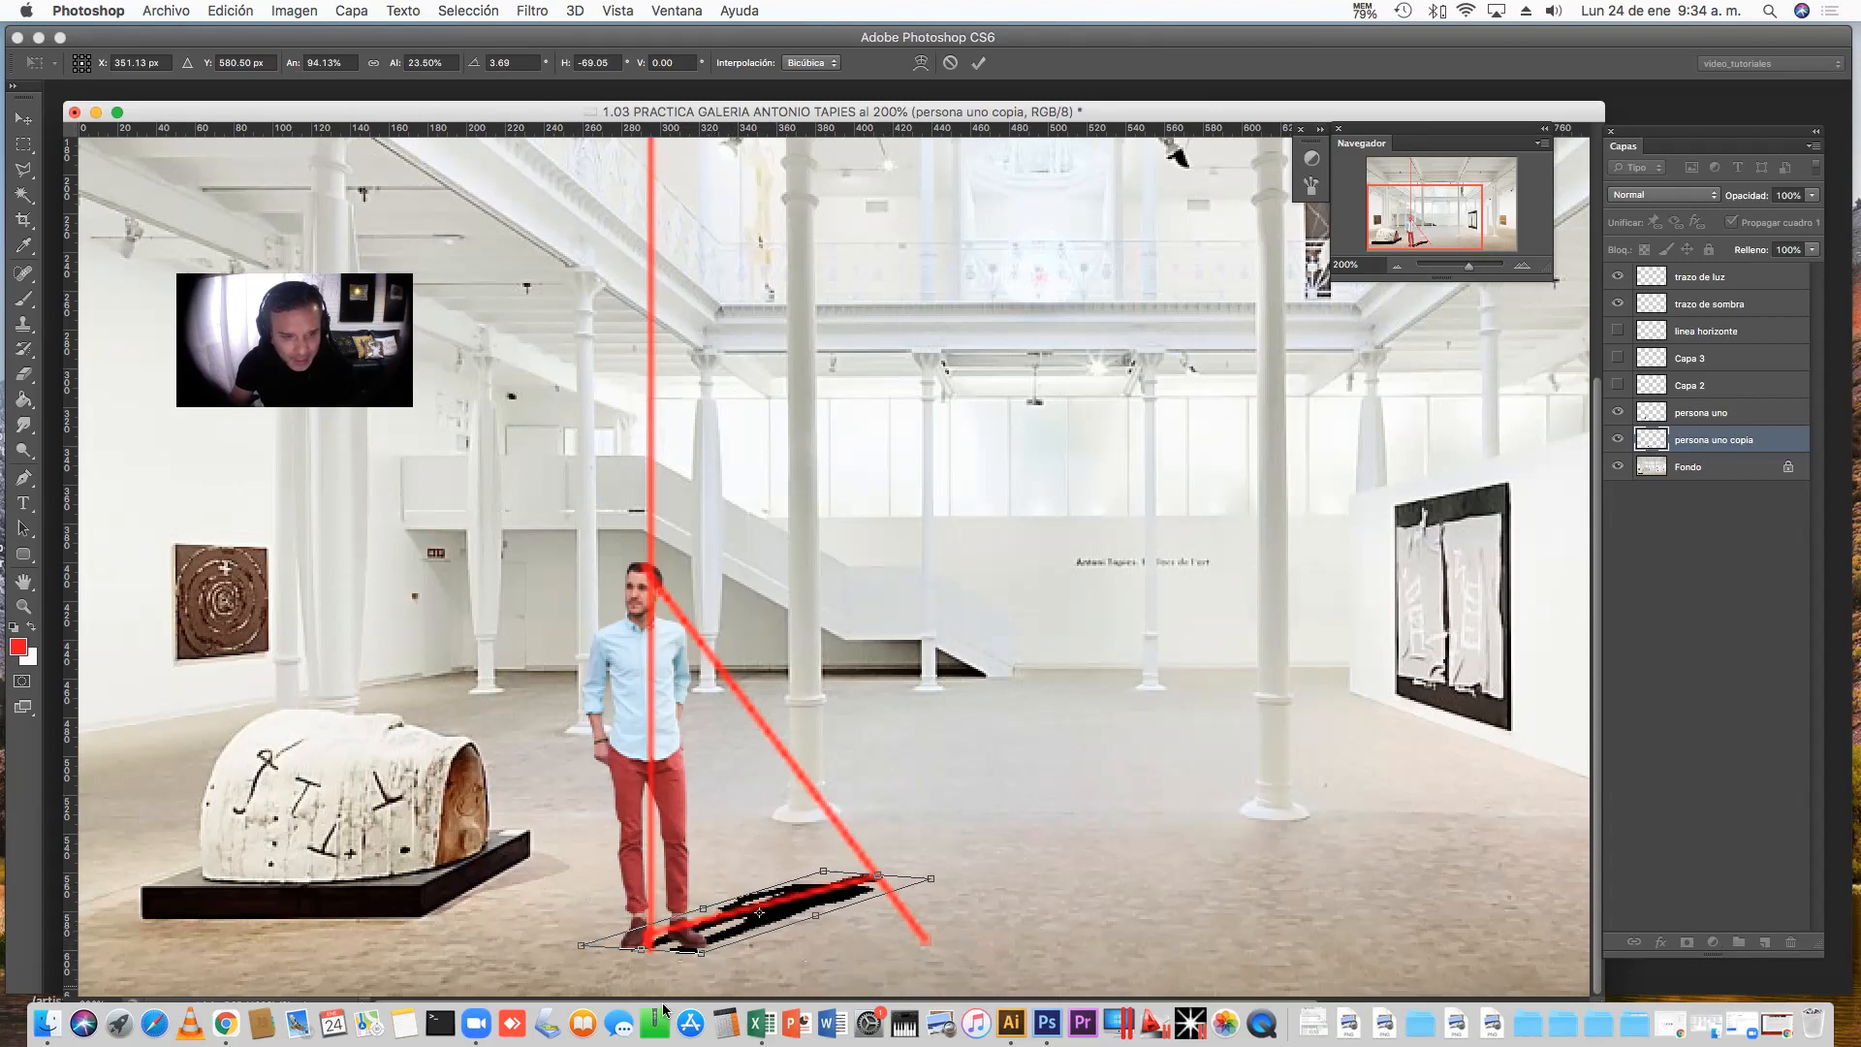
left_click_drag(574, 946, 531, 960)
left_click_drag(933, 880, 955, 885)
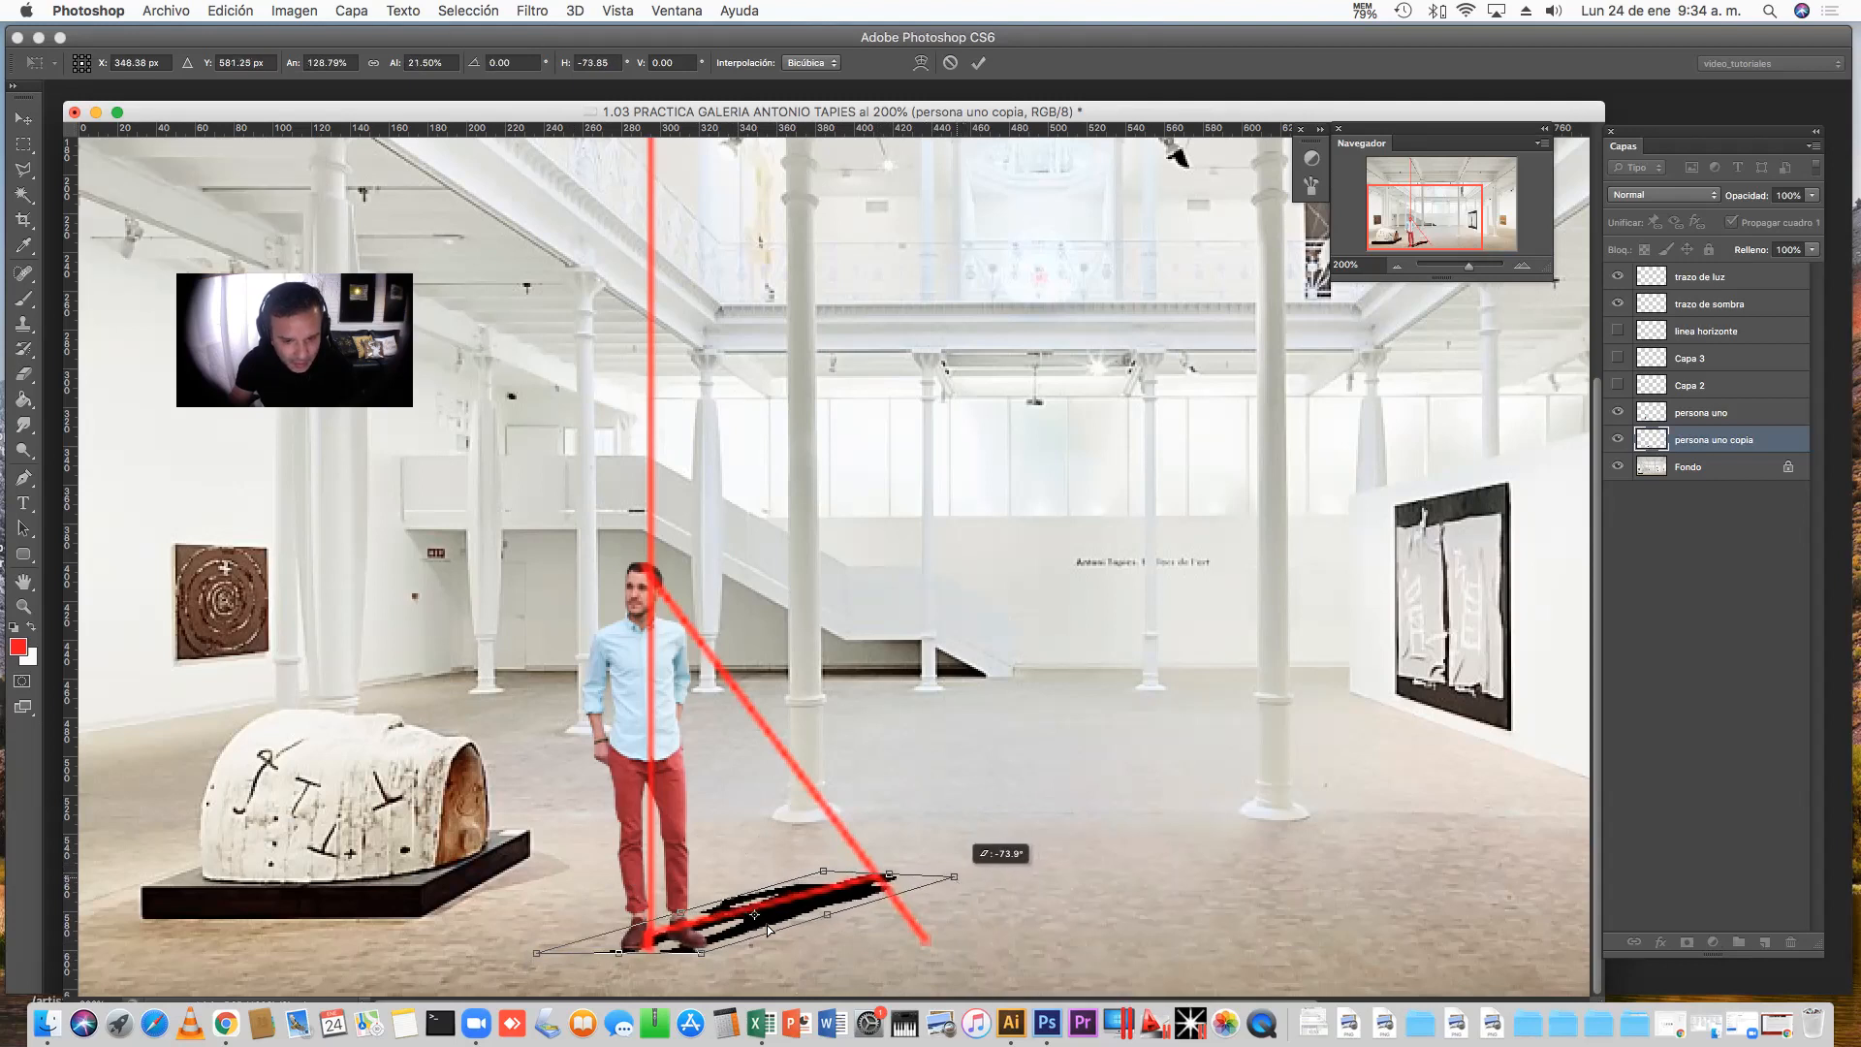
left_click_drag(546, 950, 562, 947)
left_click_drag(957, 880, 943, 883)
left_click_drag(829, 874, 836, 870)
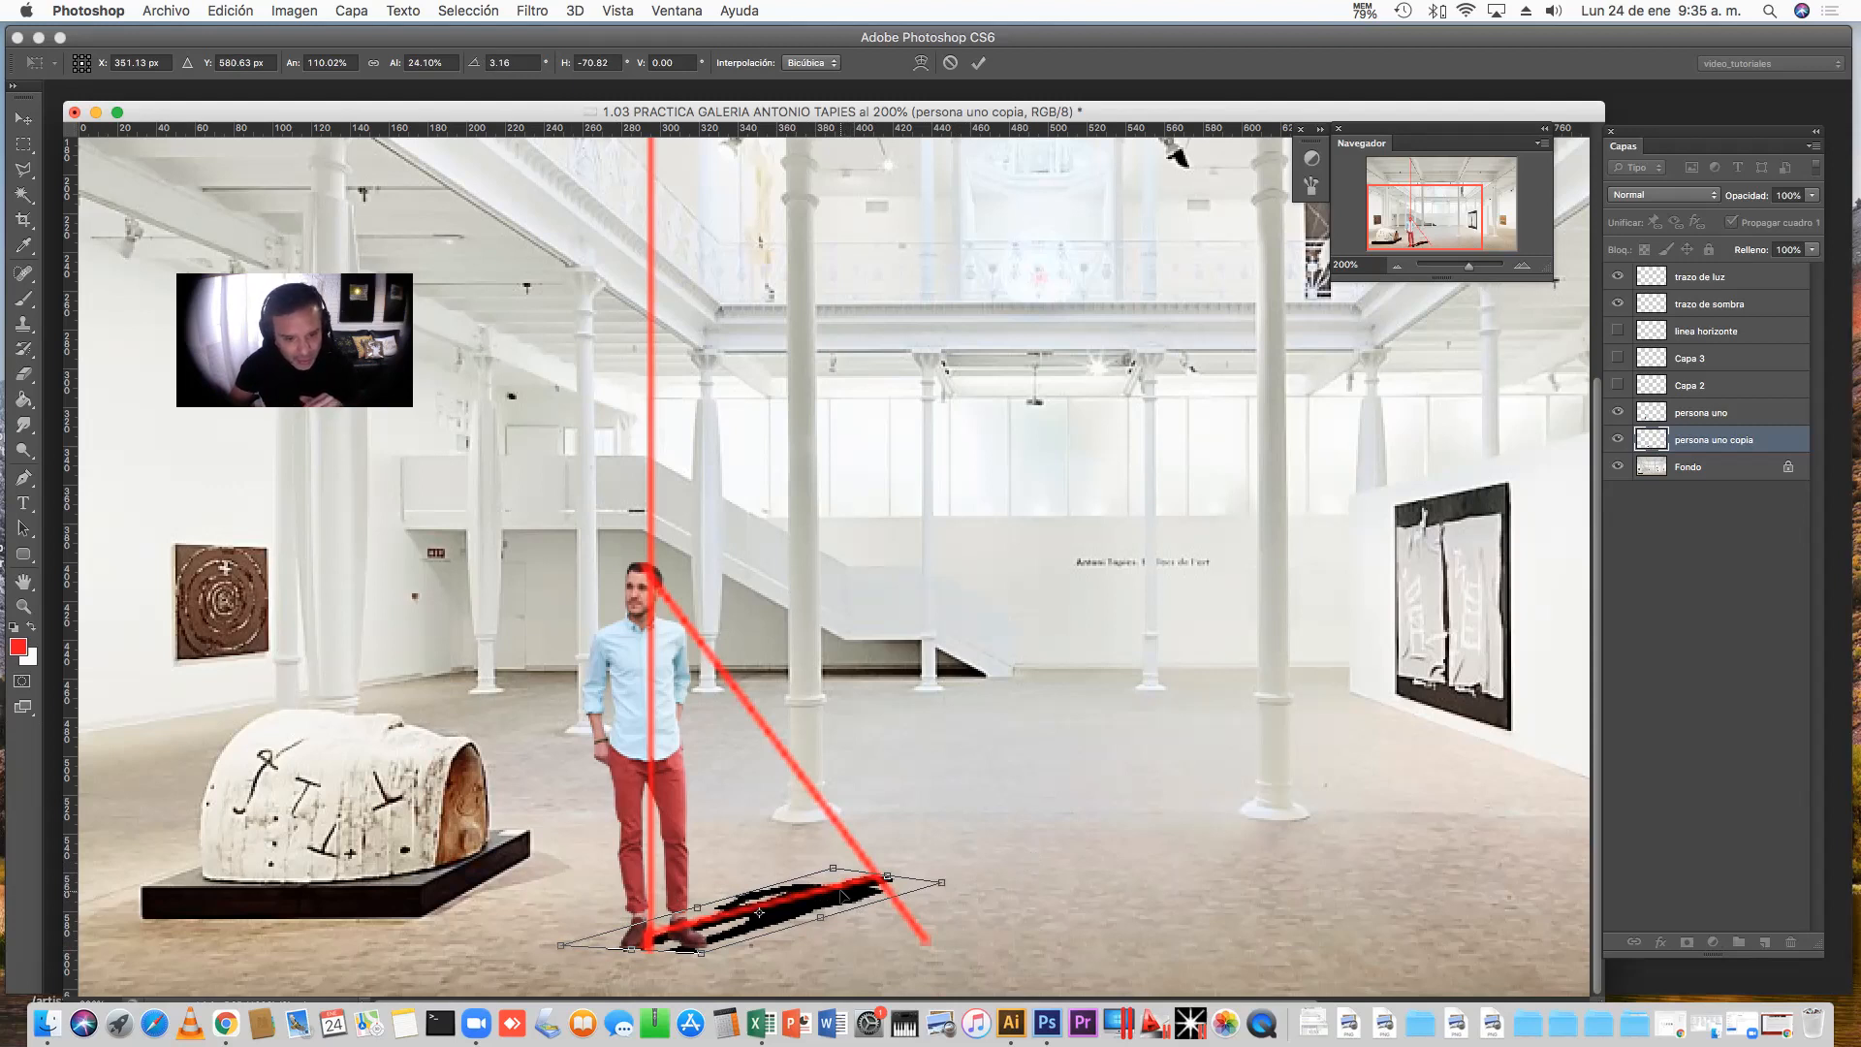
key("Return")
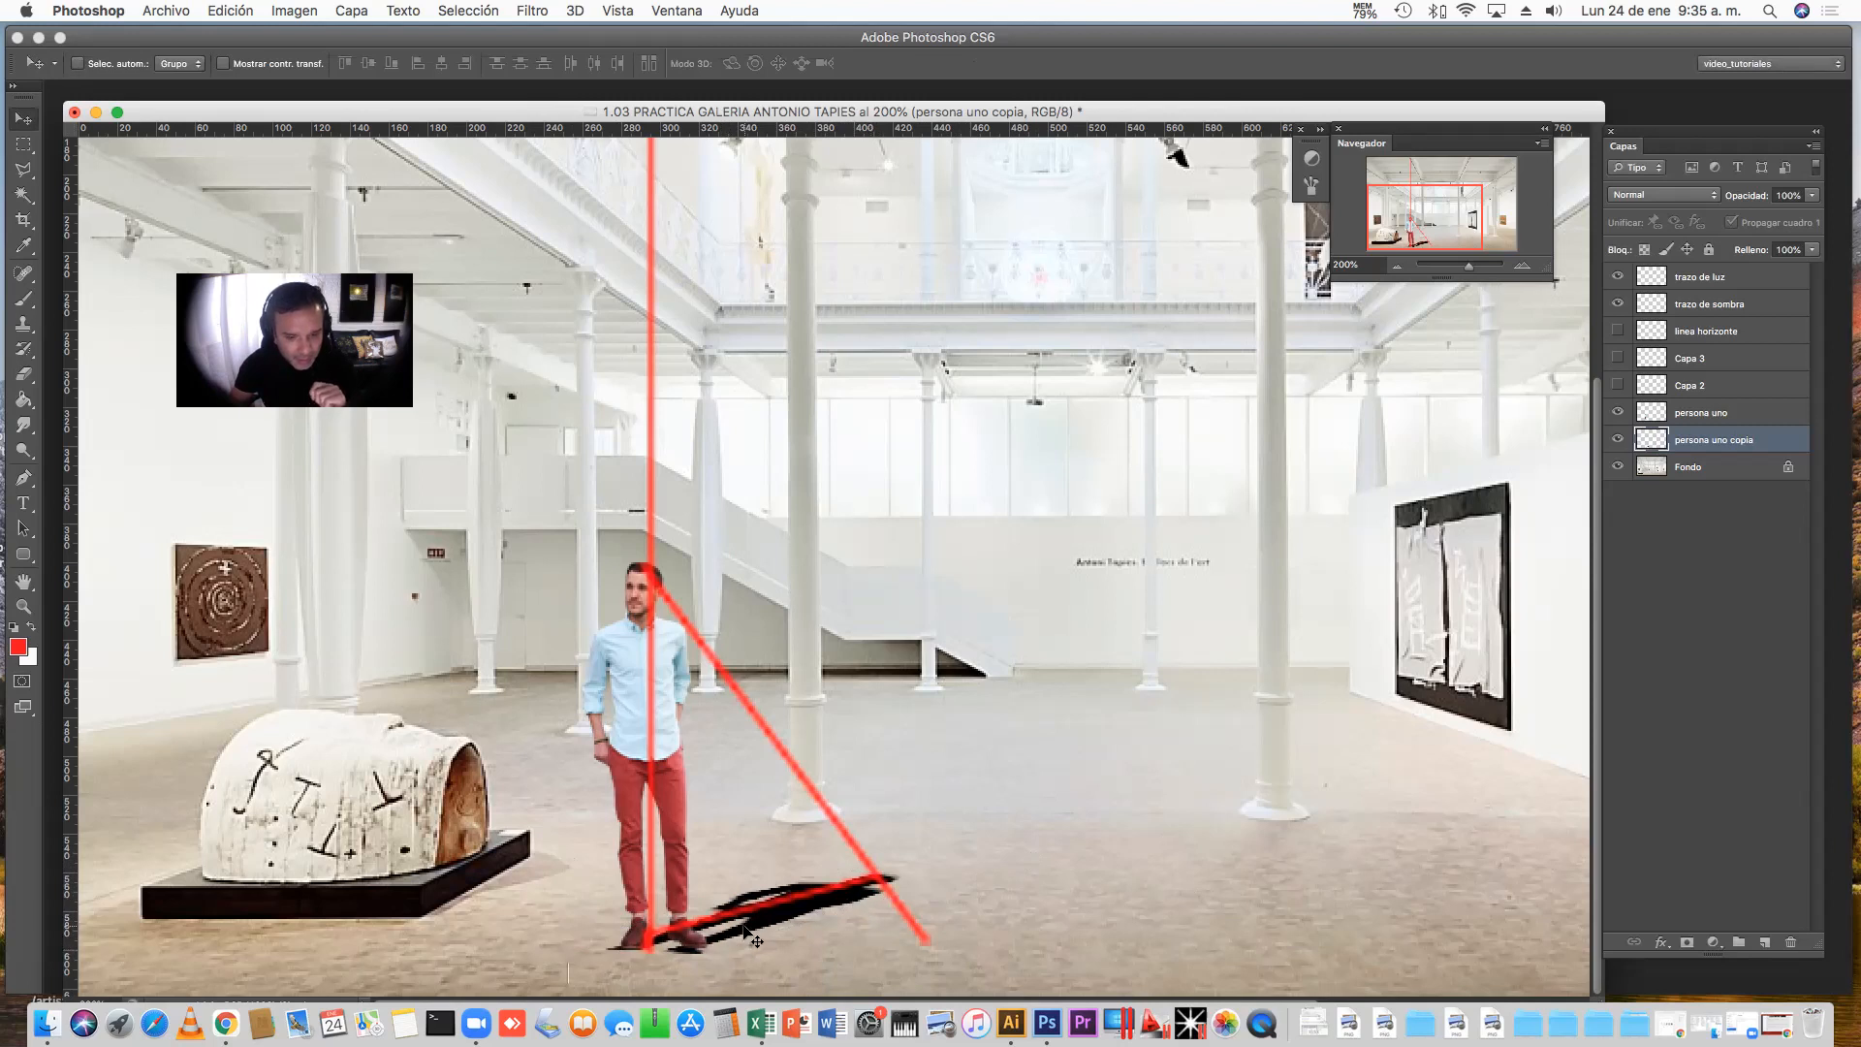
Try moving the black shadow against the man's shoes, and undo back to before the shadow's transformation
left_click_drag(757, 920, 700, 957)
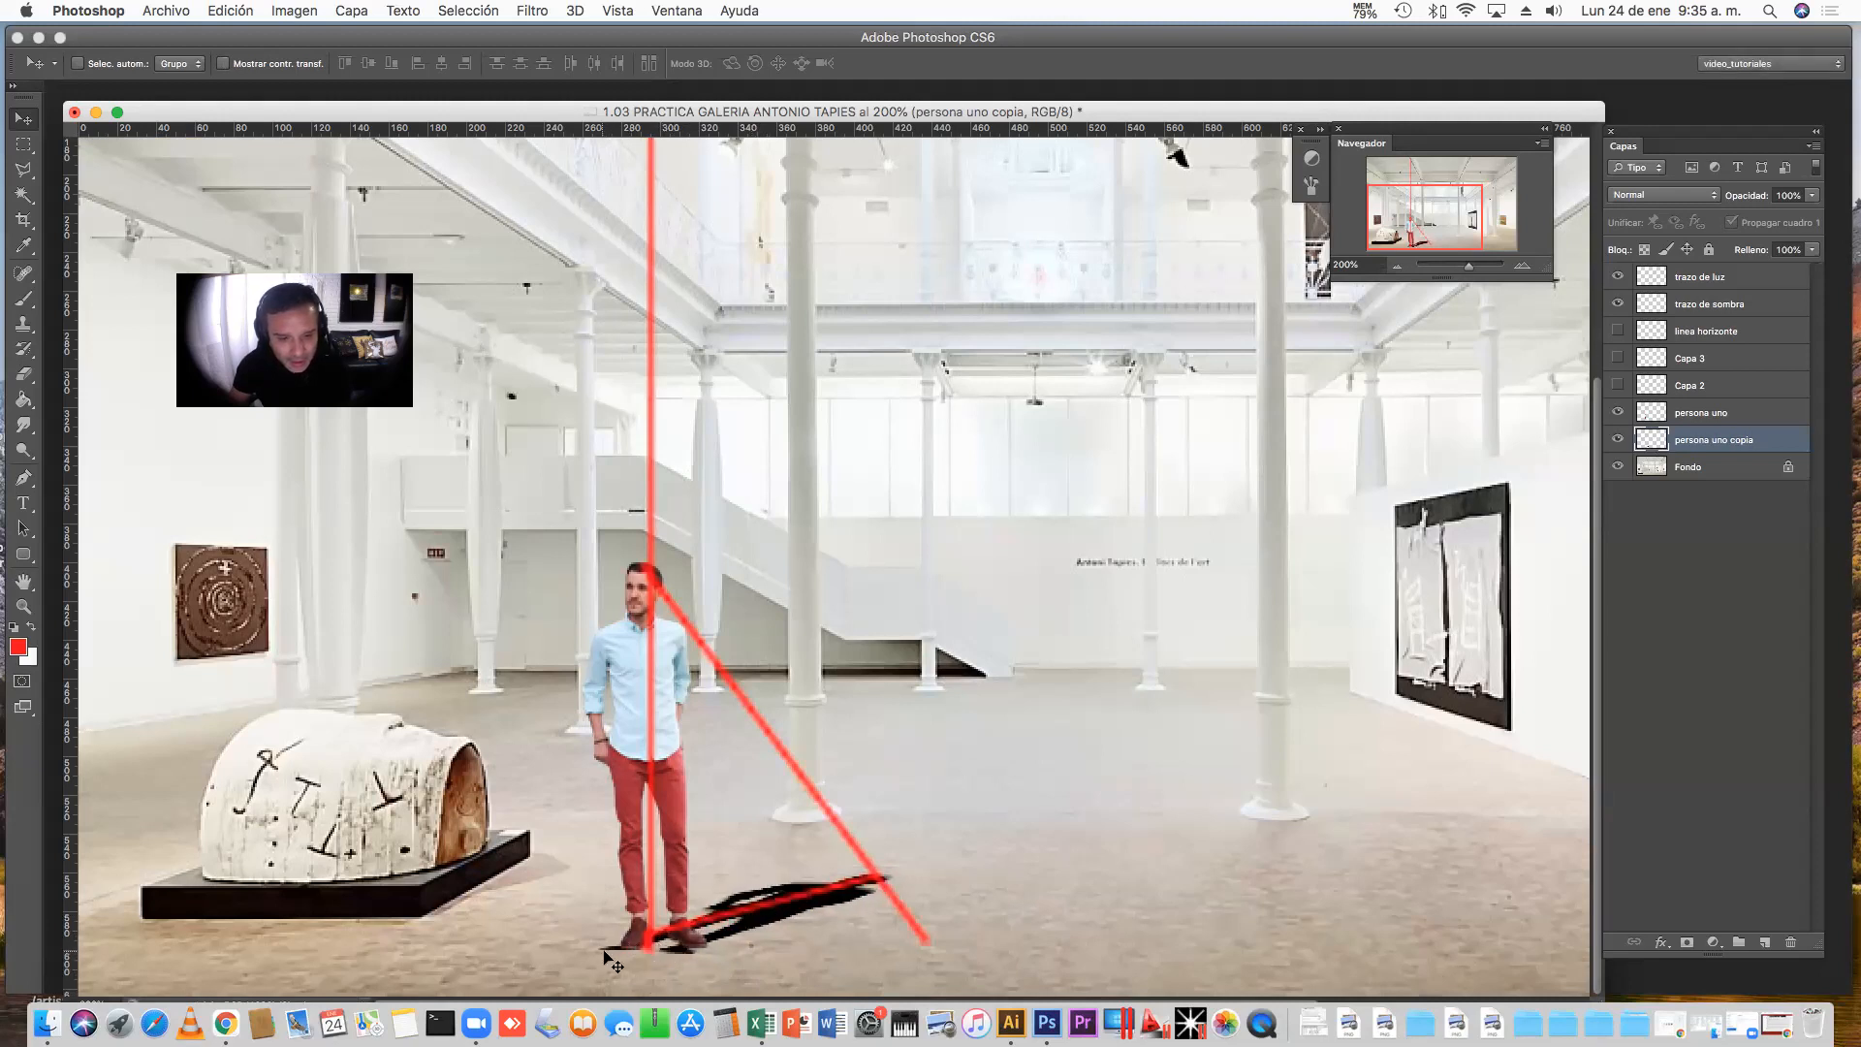
left_click_drag(762, 921, 779, 918)
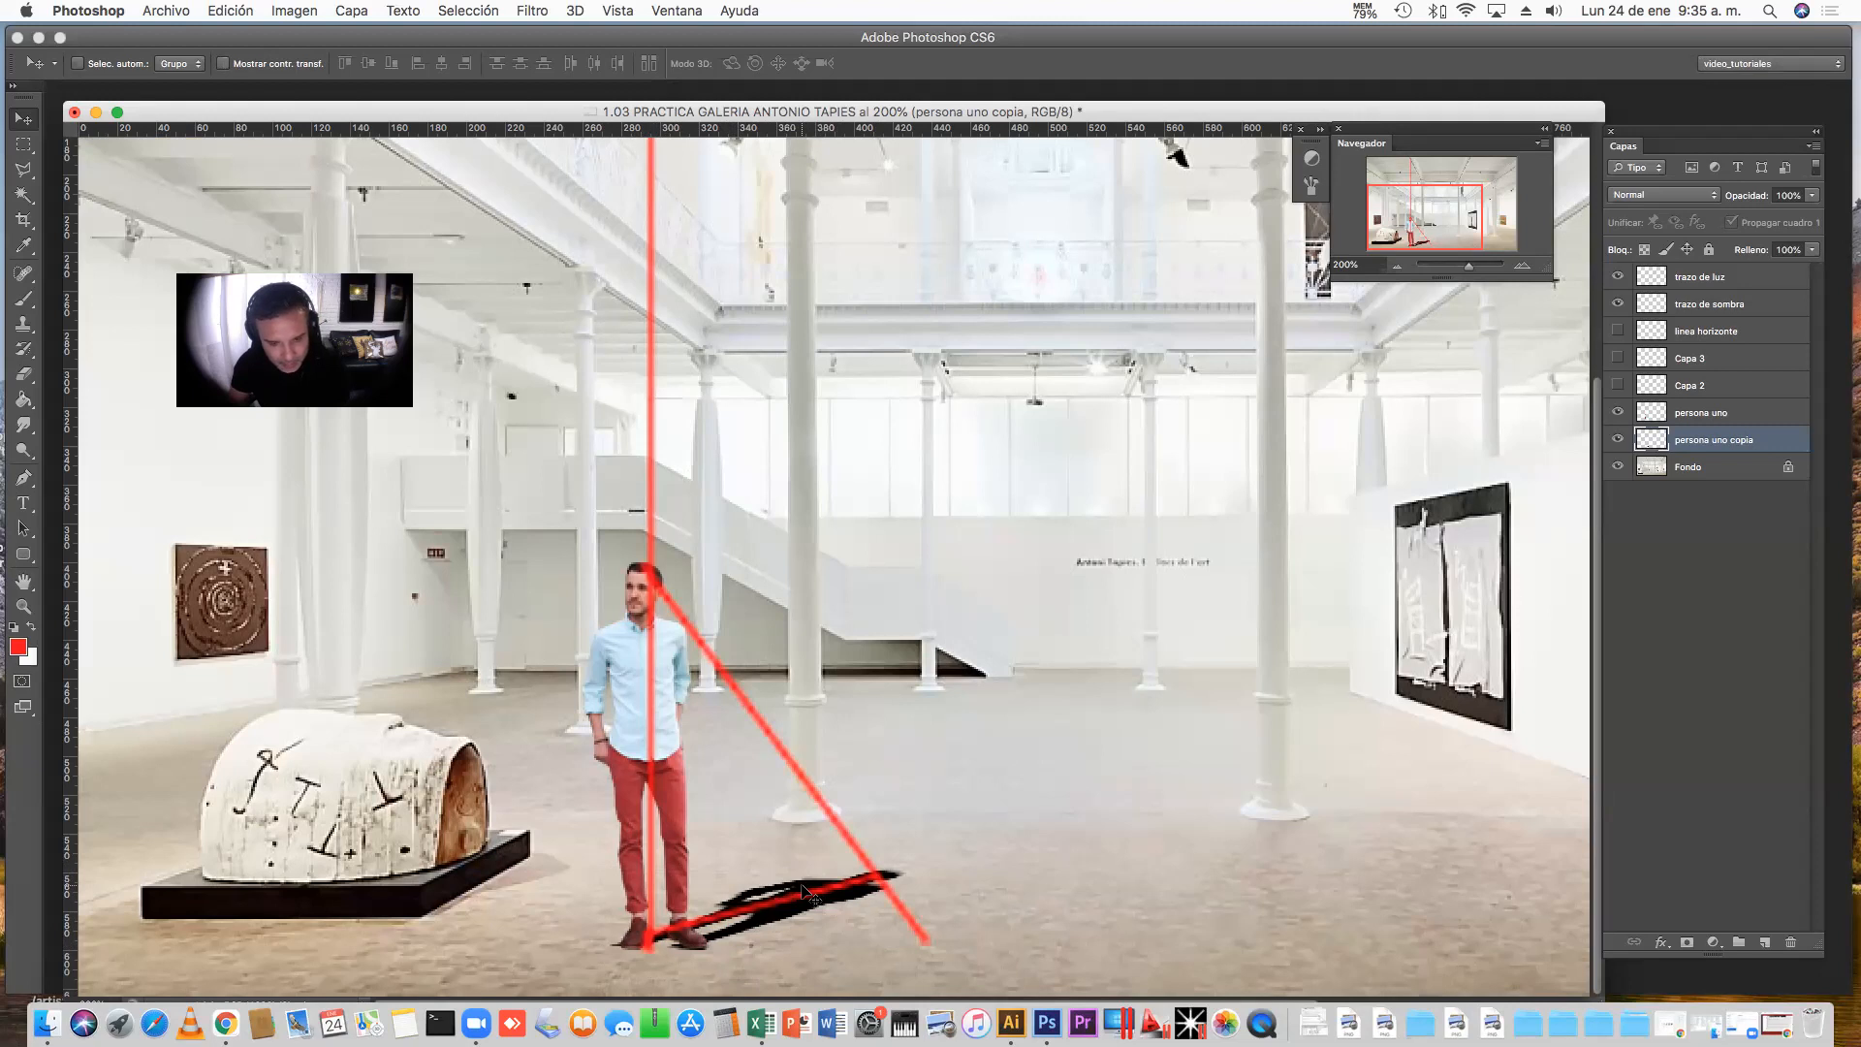
key("alt+super+z")
key("alt+super+z")
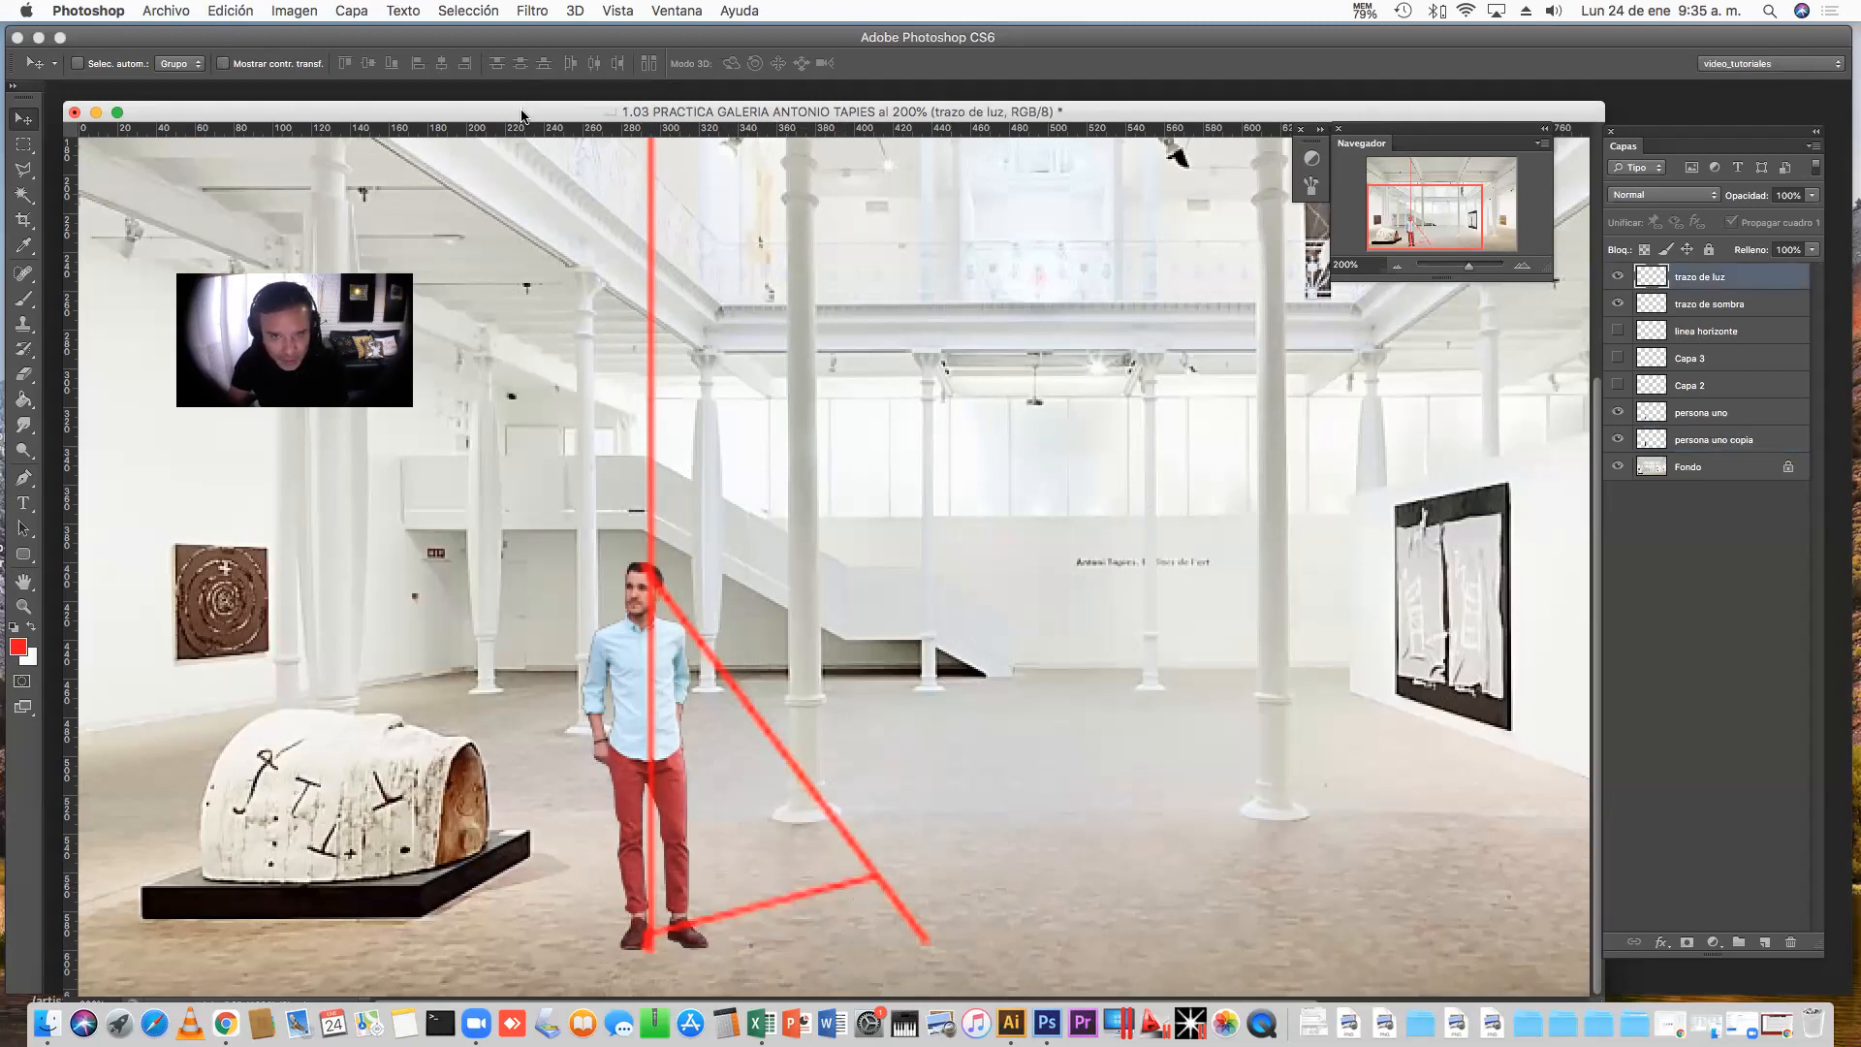
Skew persona uno copia along the floor line up to the red lines' intersection, adjust its corners at shoes and head, and apply
left_click(1727, 442)
key("super+t")
left_click_drag(650, 569, 877, 875)
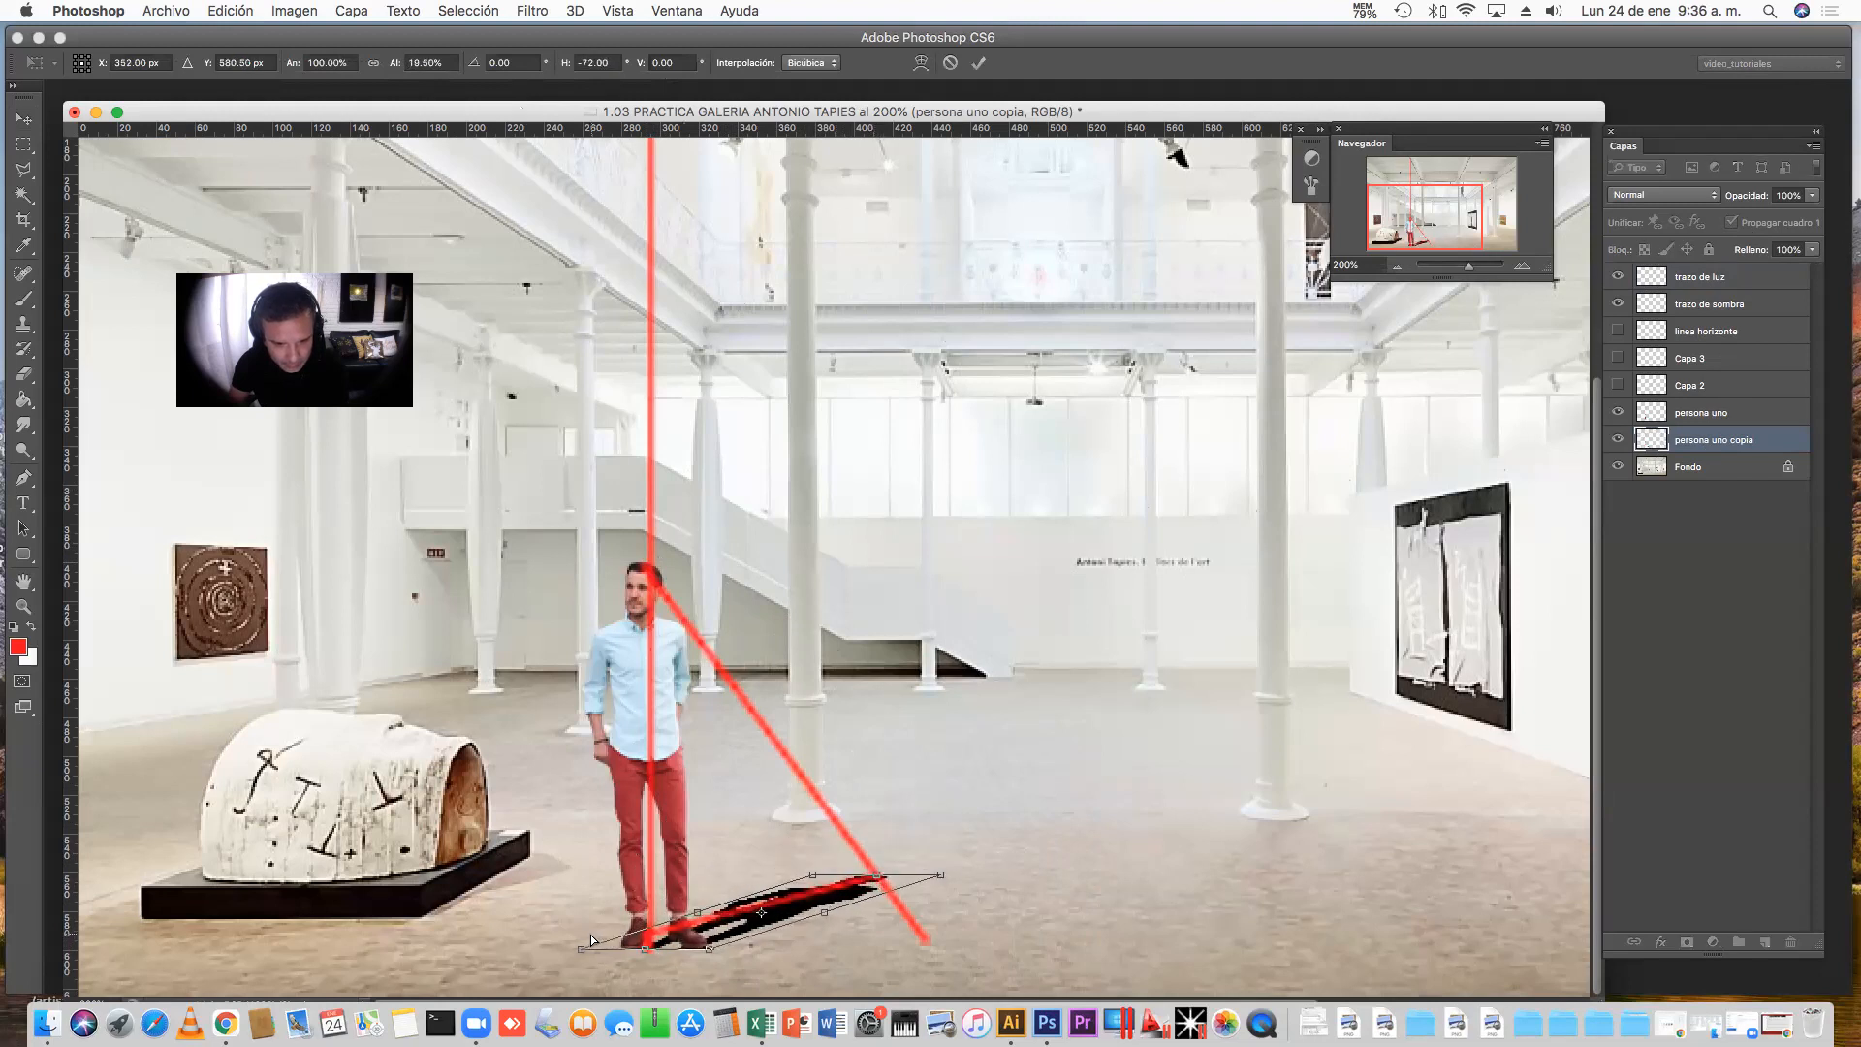
left_click_drag(581, 949, 581, 945)
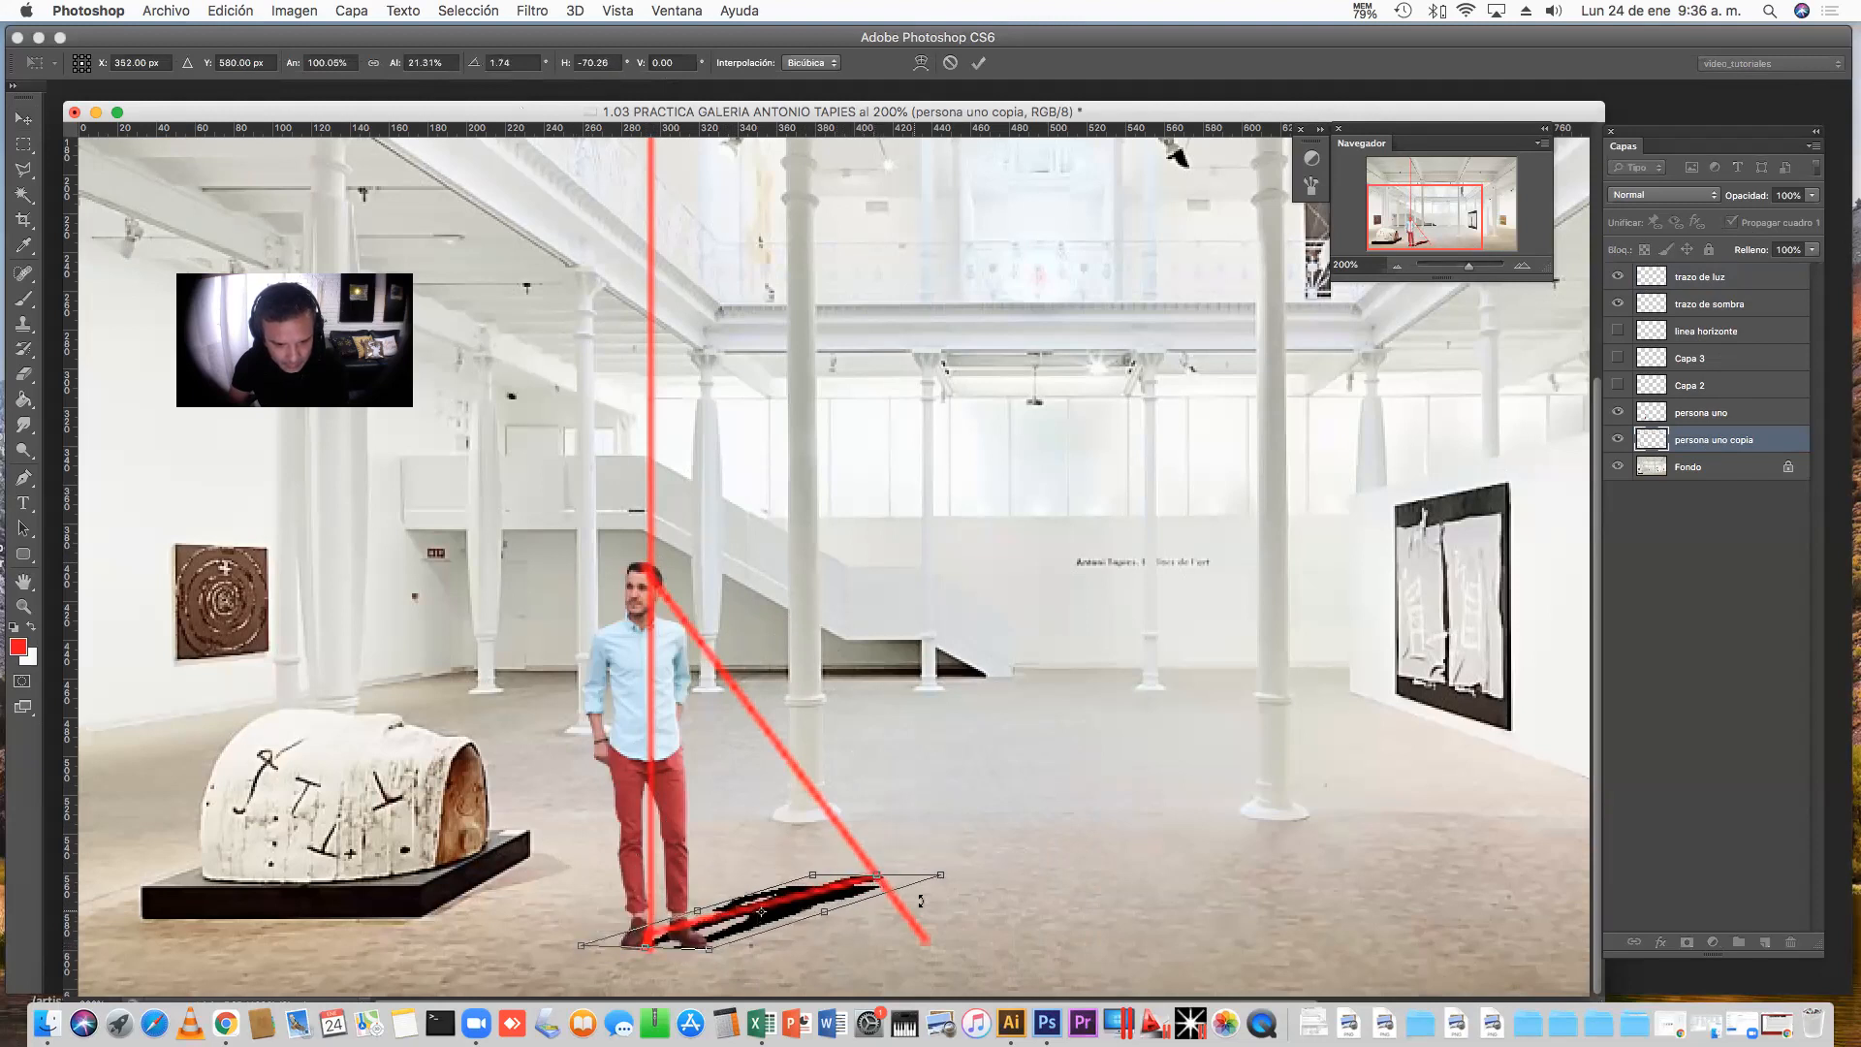
left_click_drag(940, 878, 930, 884)
left_click_drag(814, 877, 918, 884)
key("Return")
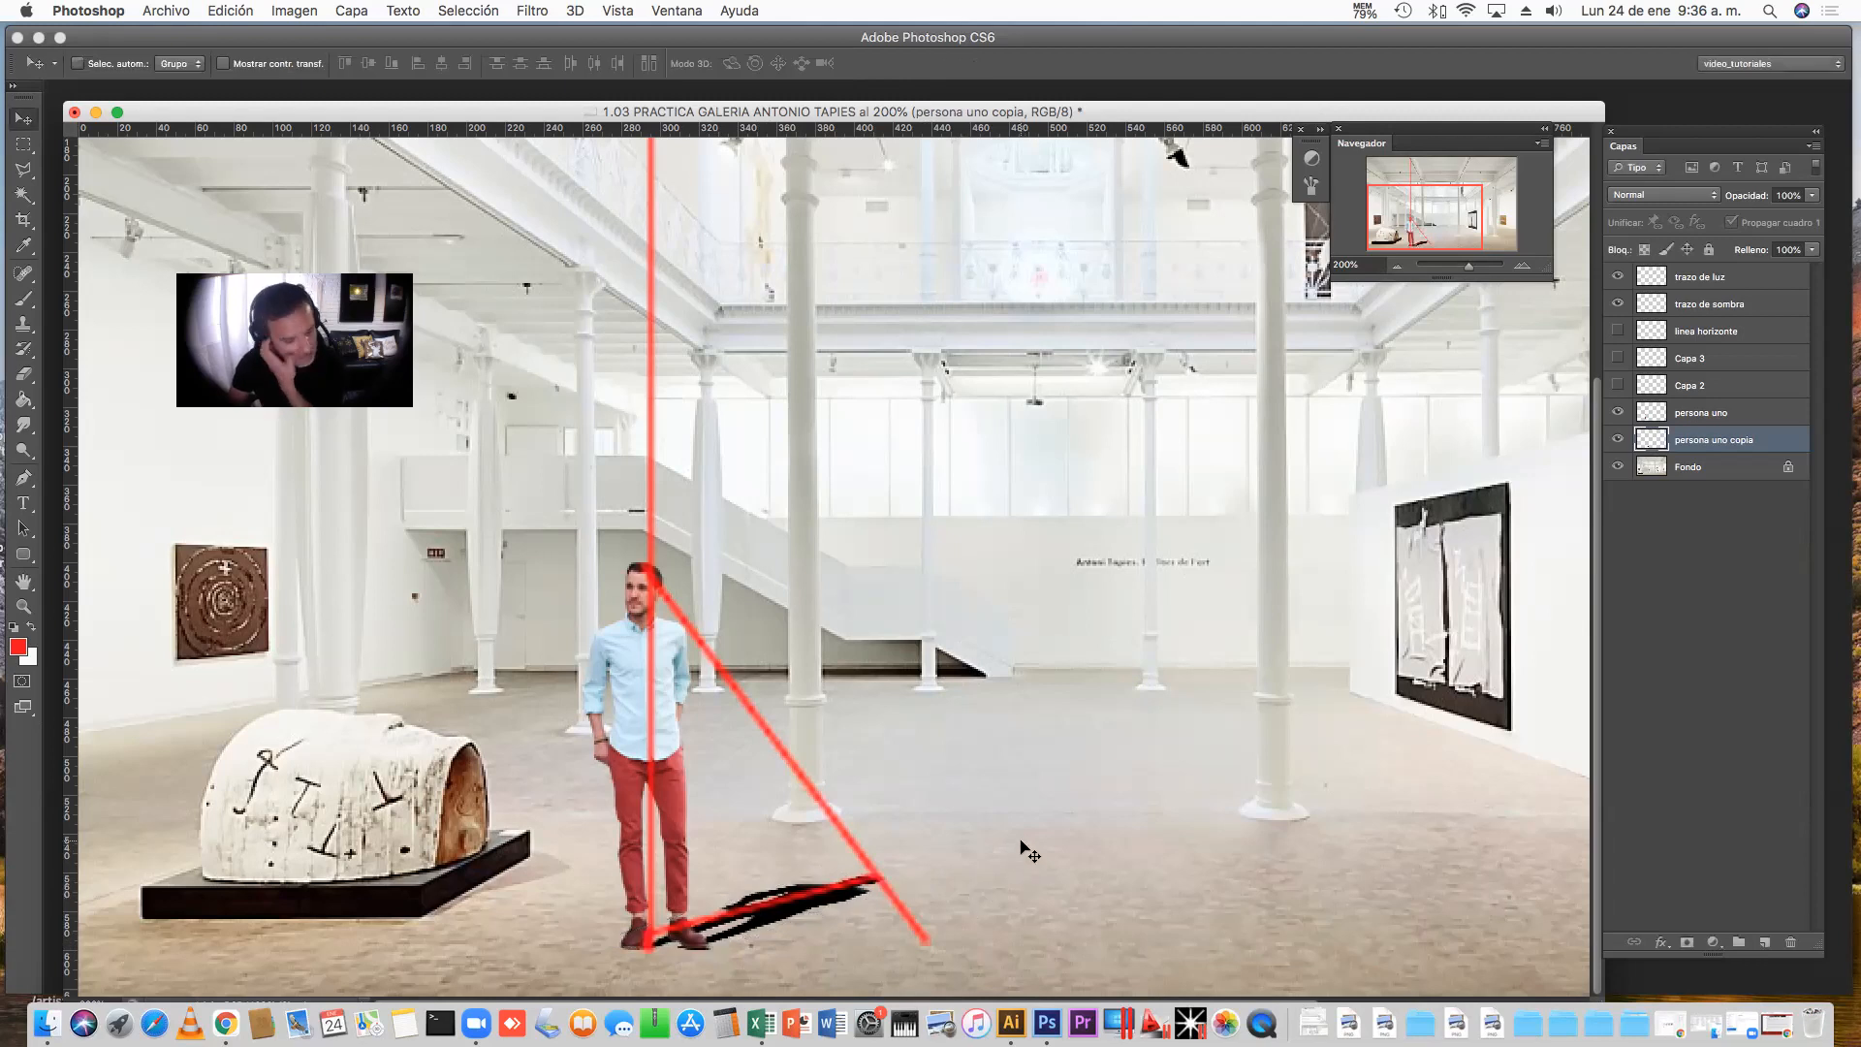
Hide the trazo de luz and trazo de sombra guide layers
left_click(1618, 277)
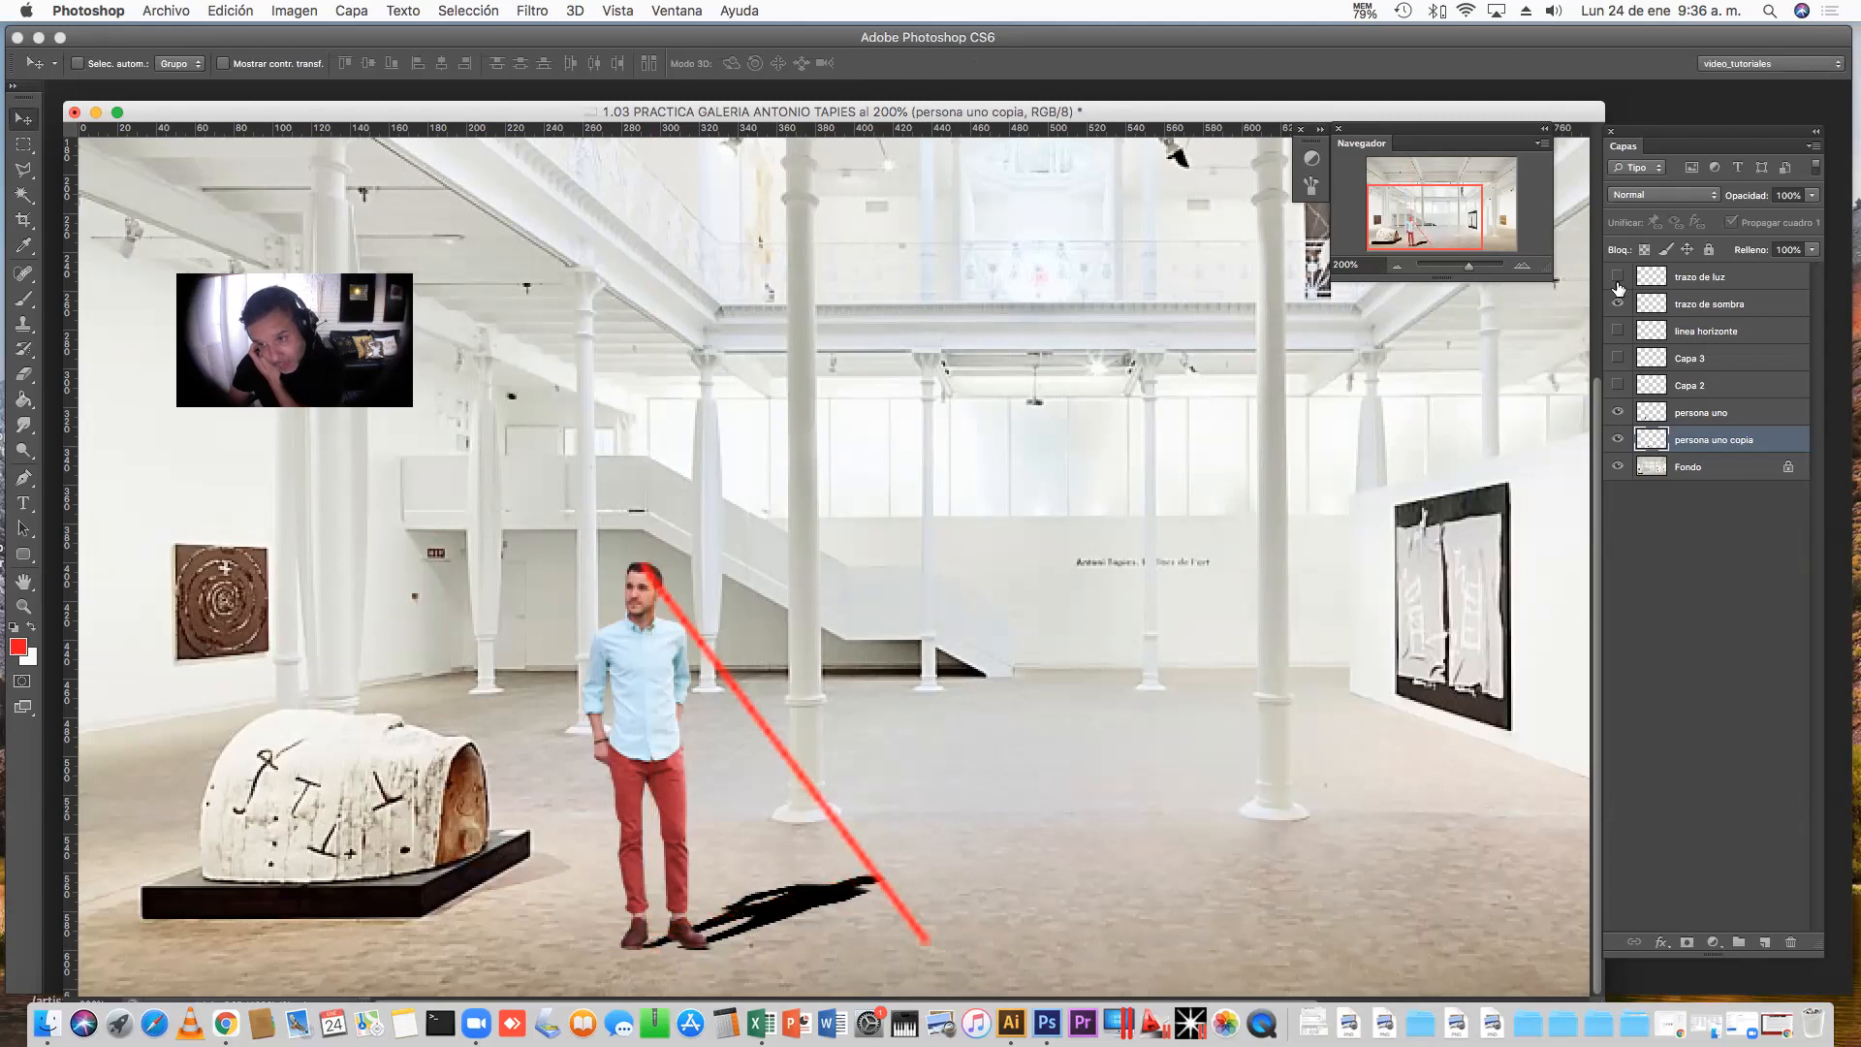
left_click(1618, 304)
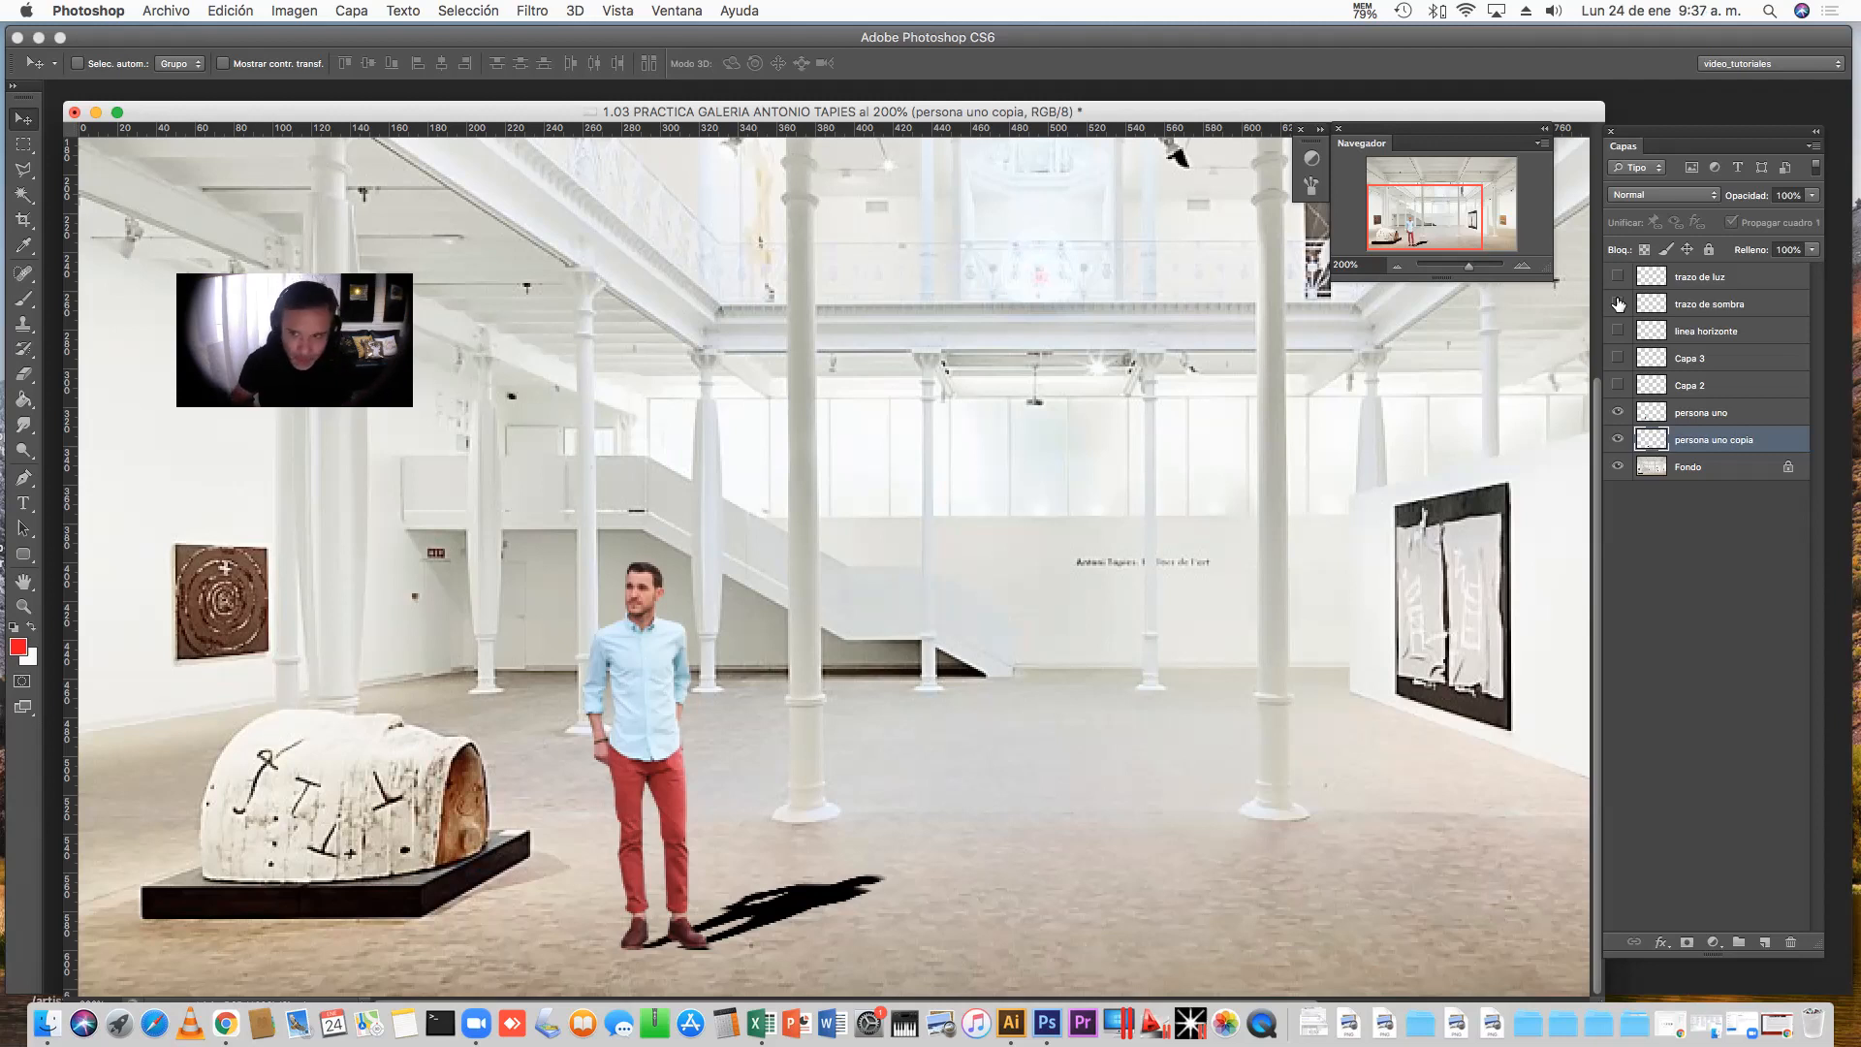
Try nudging the black shadow slightly up against the man's shoes
left_click(1523, 267)
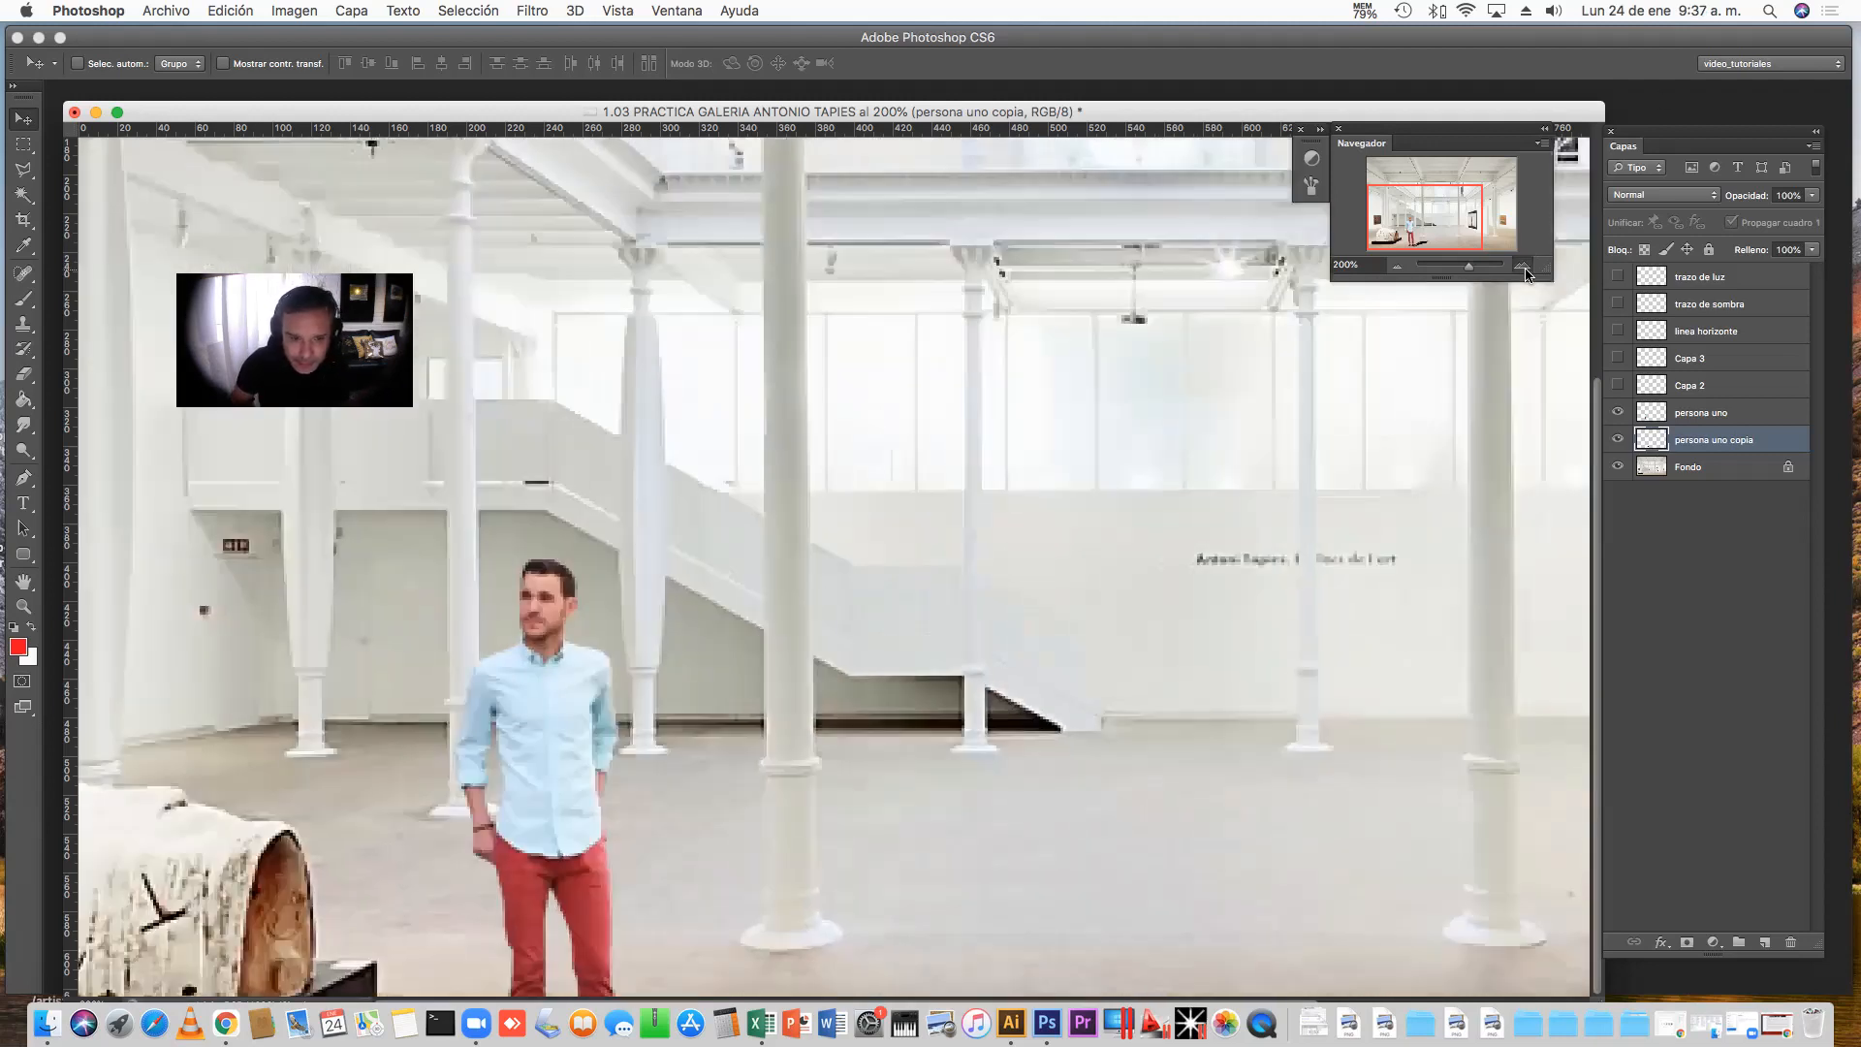
left_click(1523, 268)
left_click(1524, 267)
left_click_drag(831, 614, 1028, 320)
left_click_drag(772, 653, 636, 507)
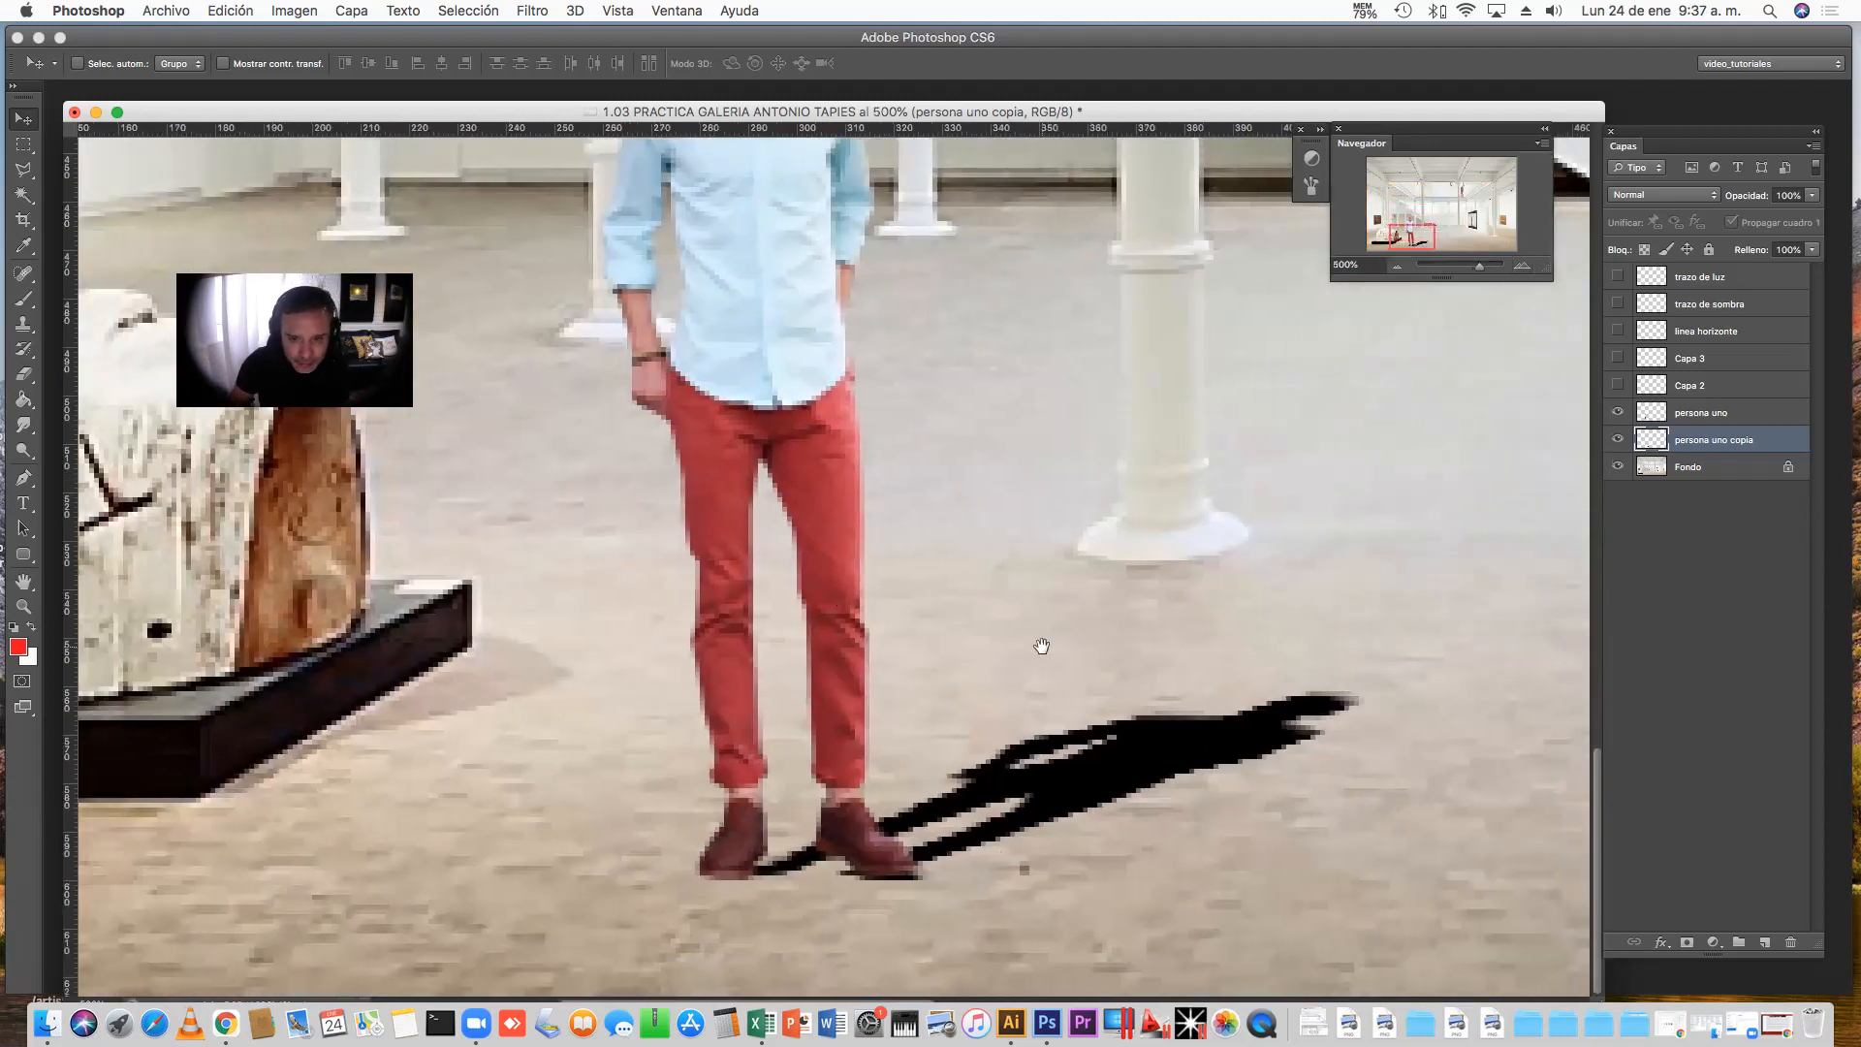
left_click_drag(1041, 646, 907, 645)
left_click_drag(998, 752, 990, 747)
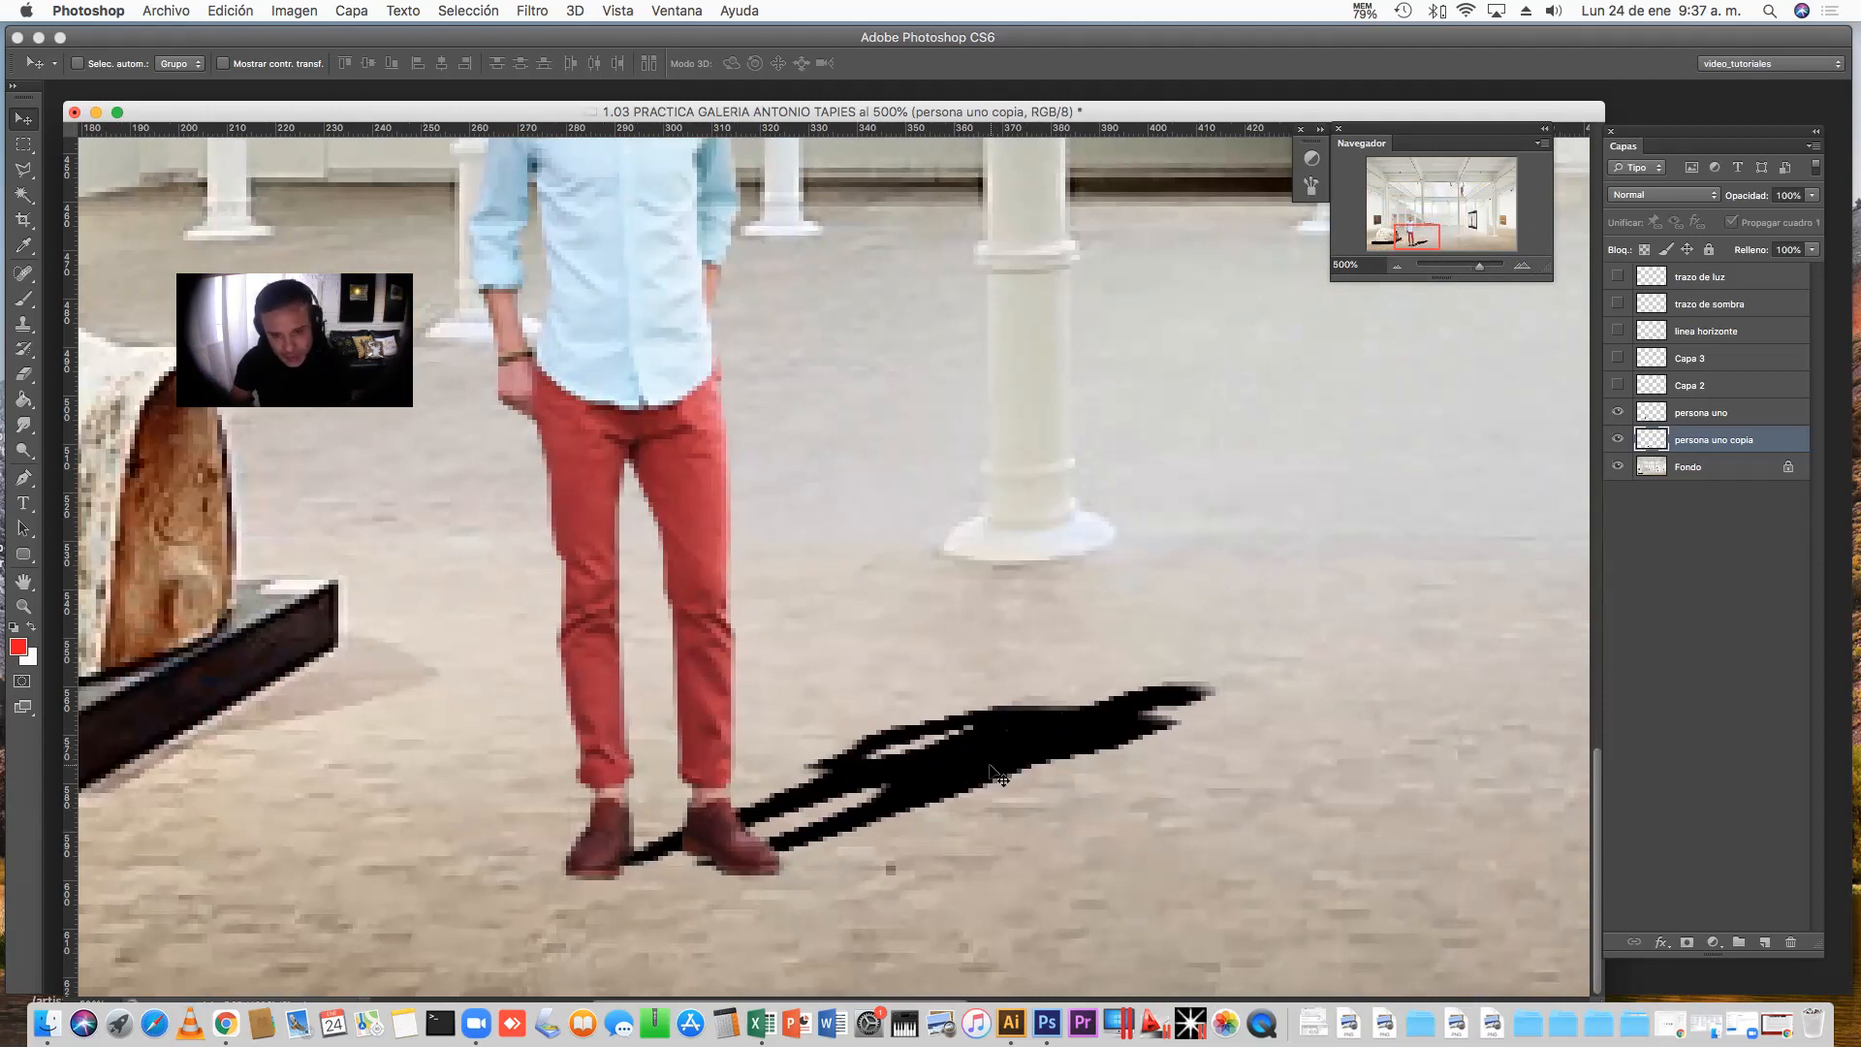
key("super+t")
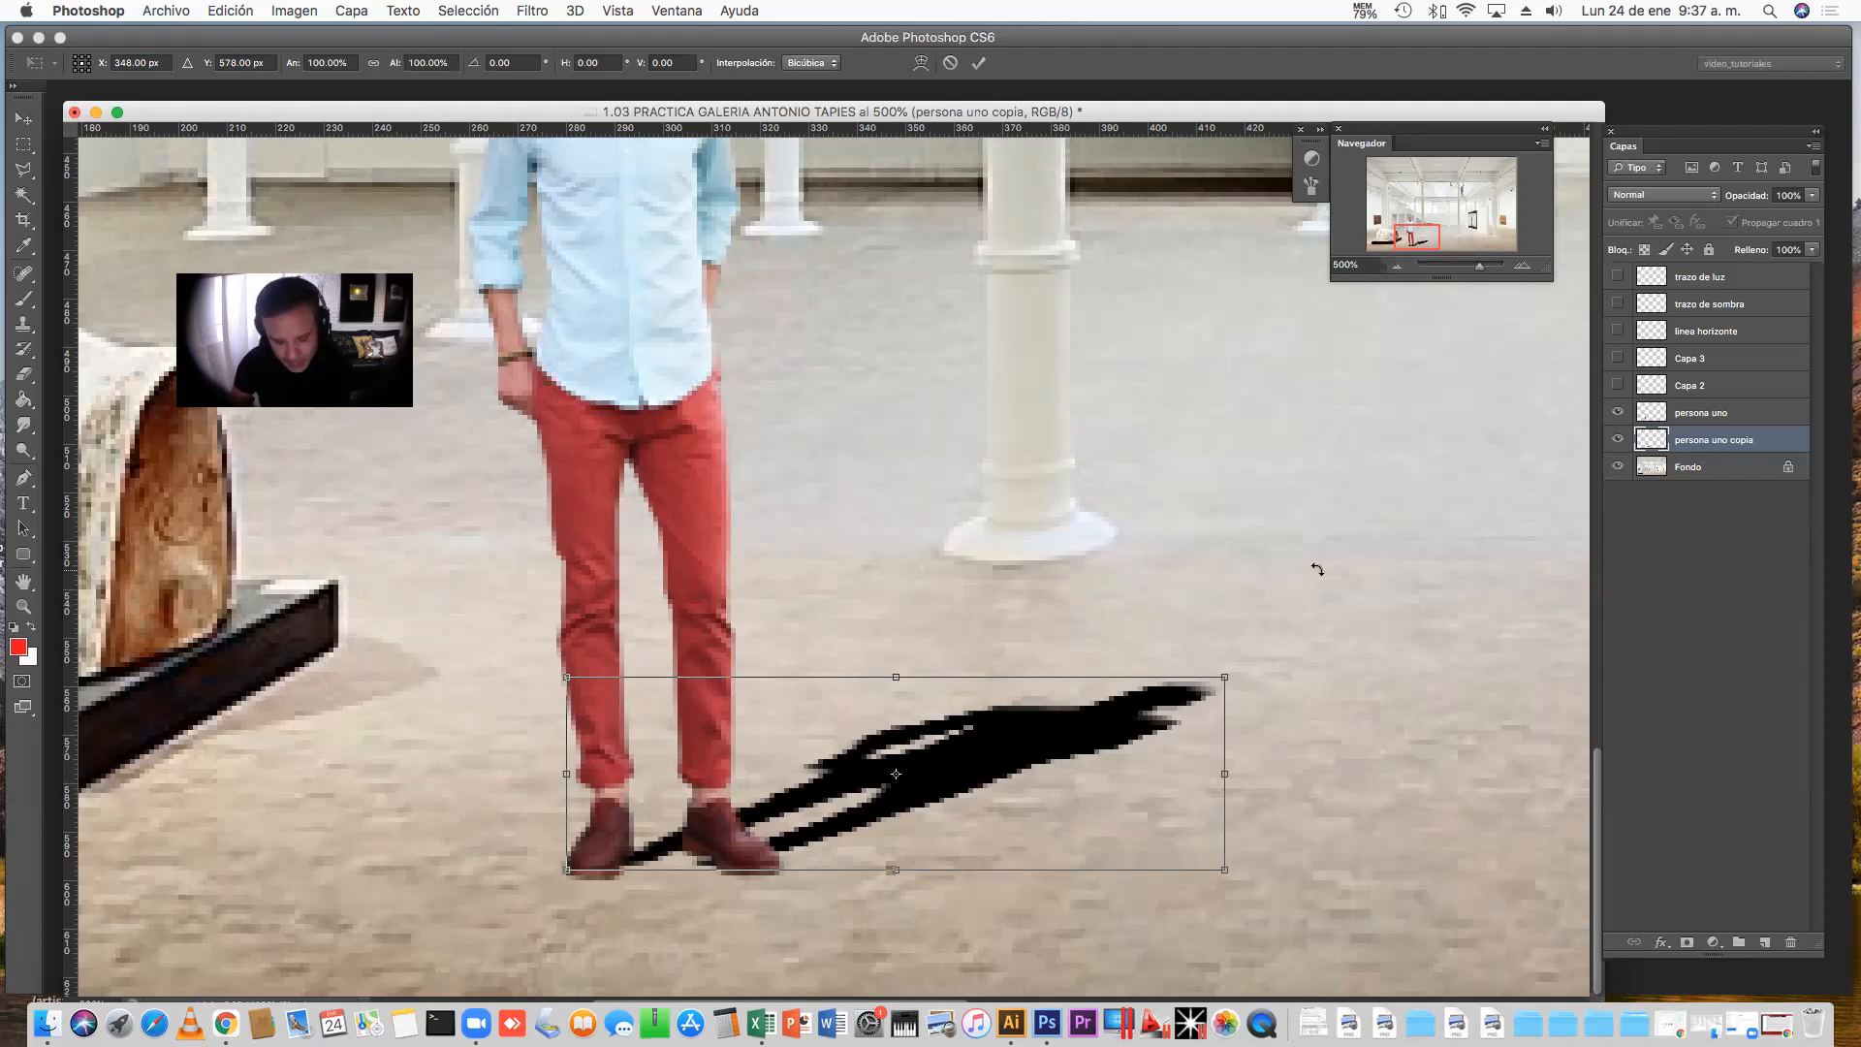
key("Return")
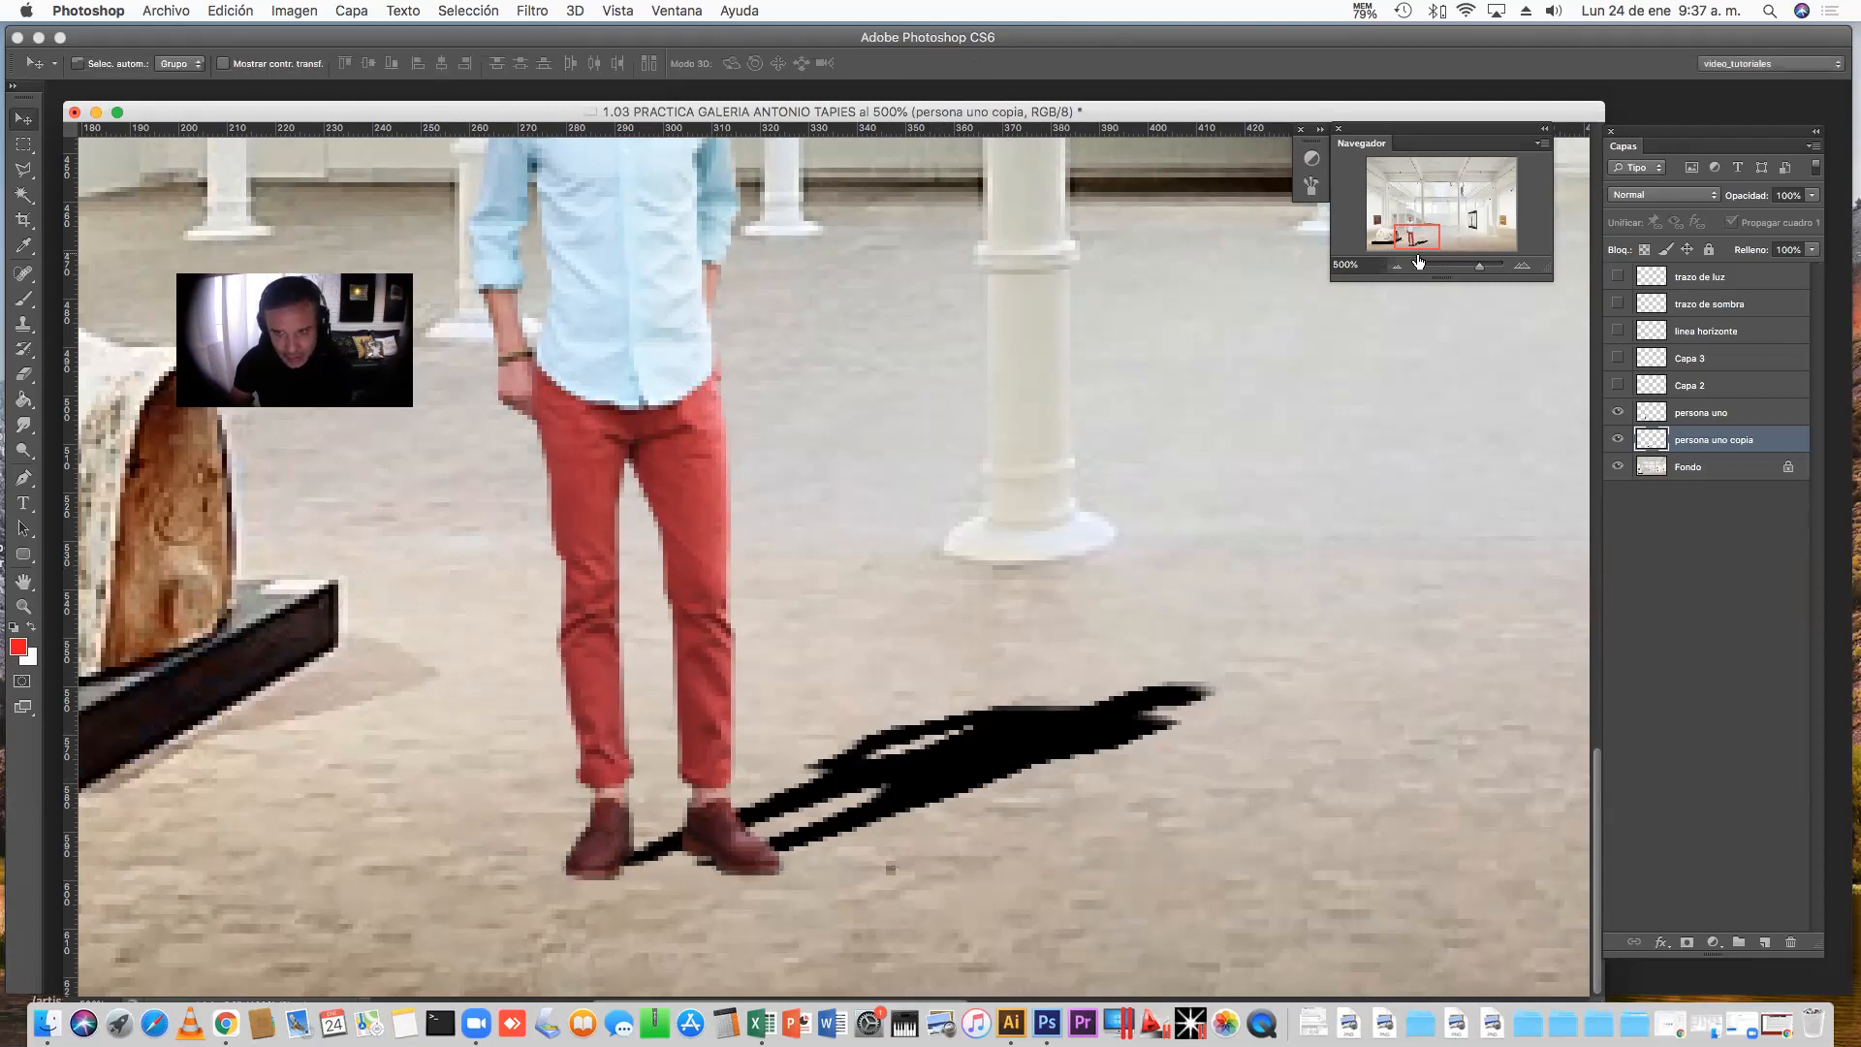
Undo back to before the black shadow's skew and select the persona uno copia layer
left_click(1397, 267)
left_click(1397, 266)
key("alt+super+z")
key("alt+super+z")
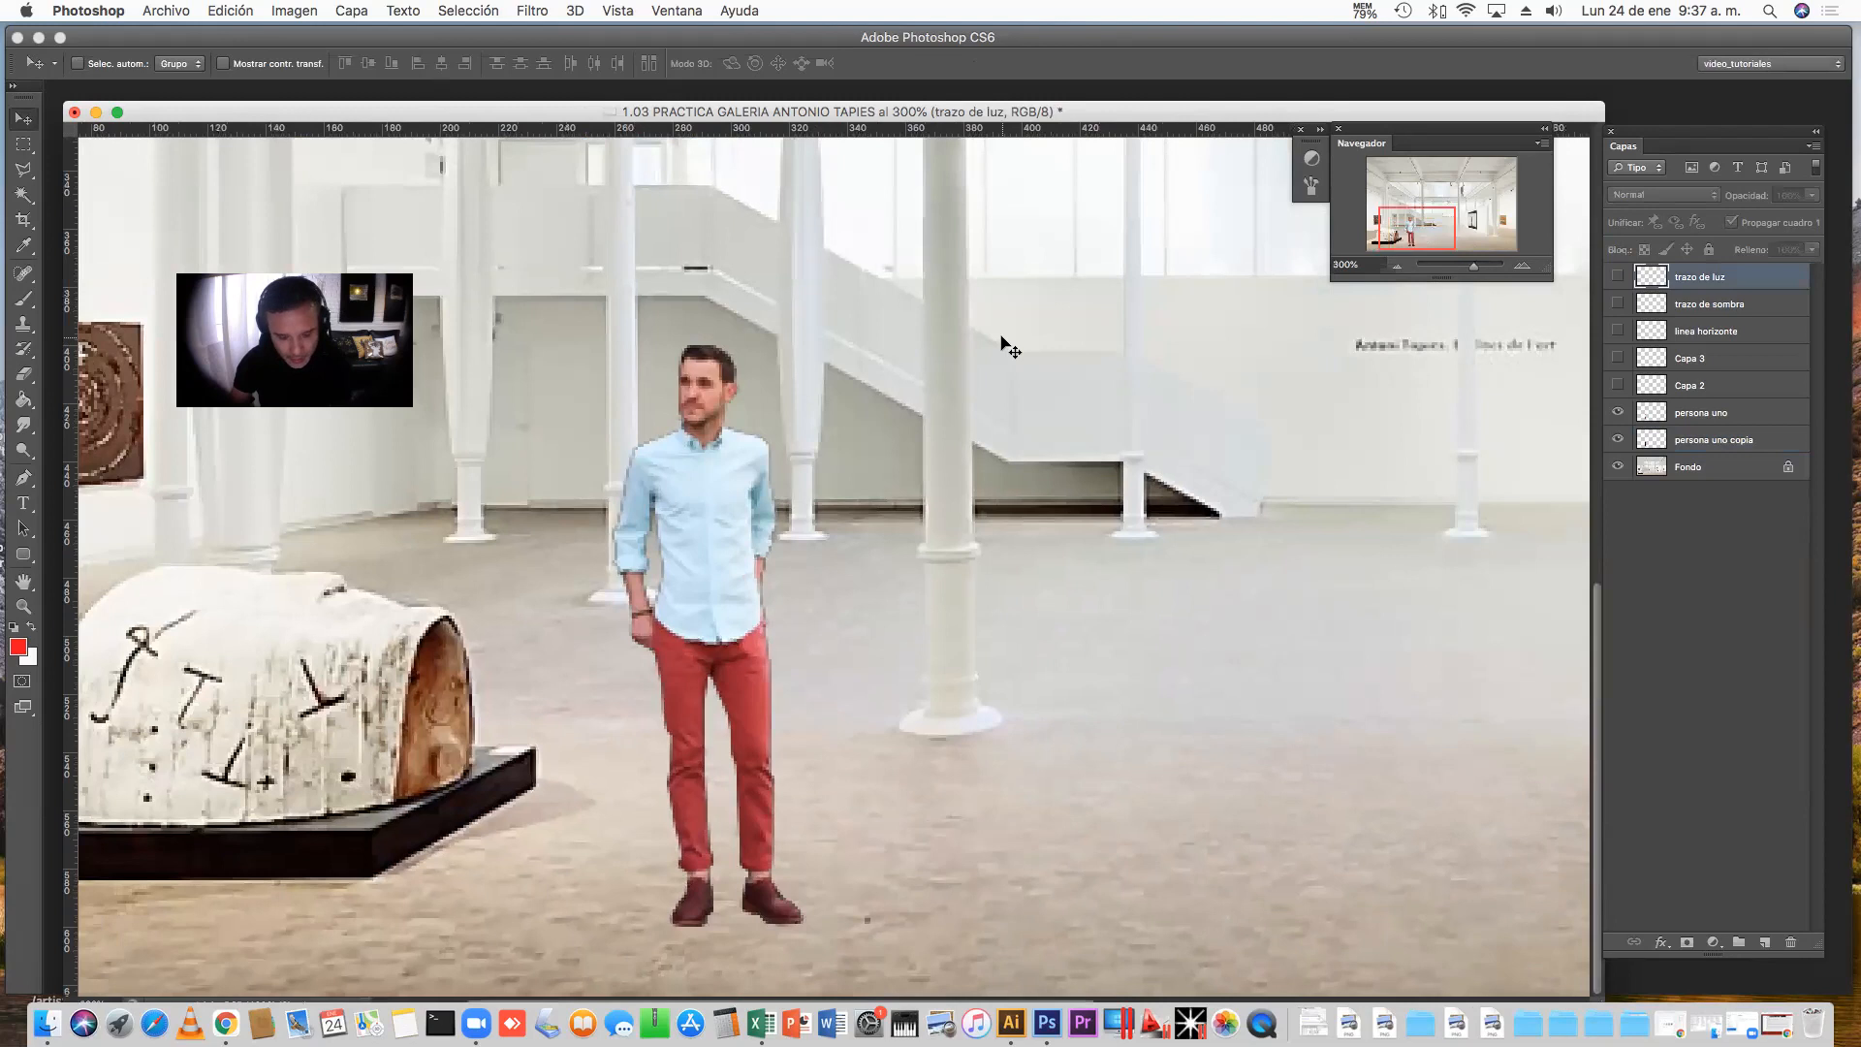
left_click(1748, 440)
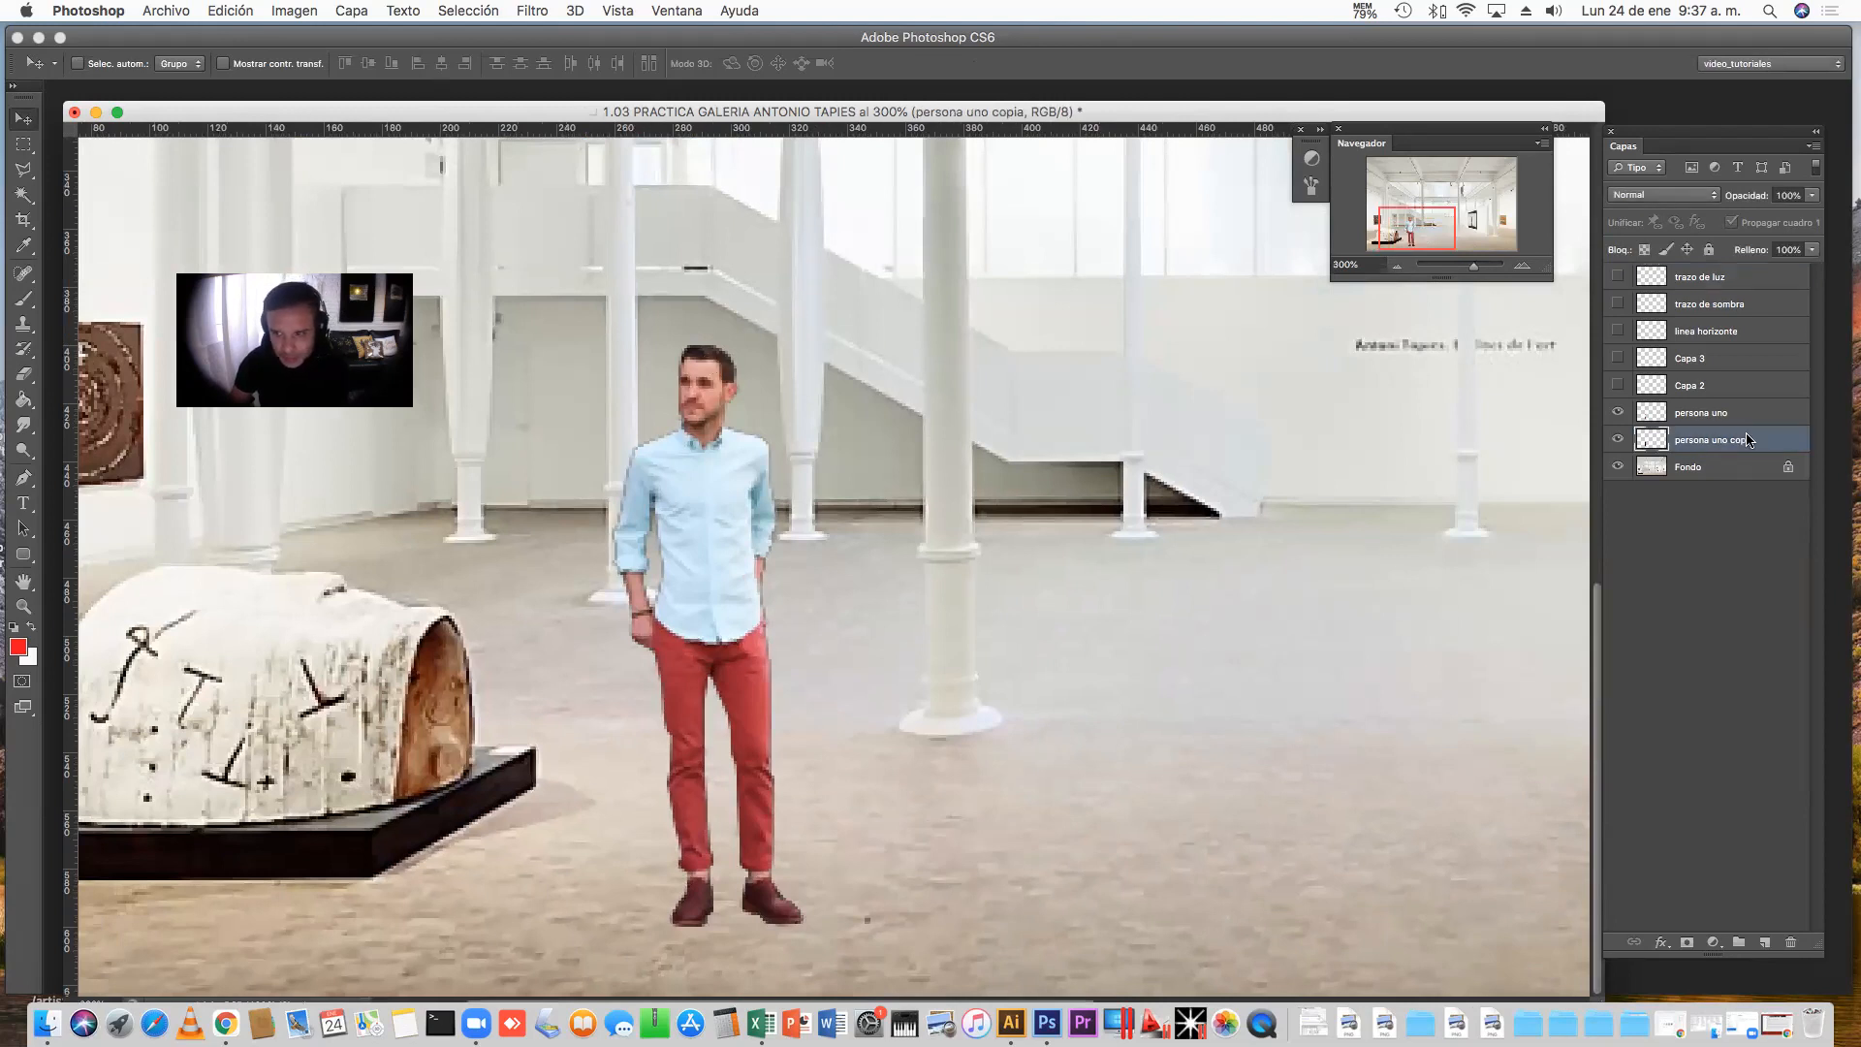
Try skewing the black shadow steeply across the floor past the column, varying its head and shoe corners, and cancel the transform
key("super+t")
left_click_drag(708, 342, 1183, 689)
left_click_drag(611, 927, 614, 917)
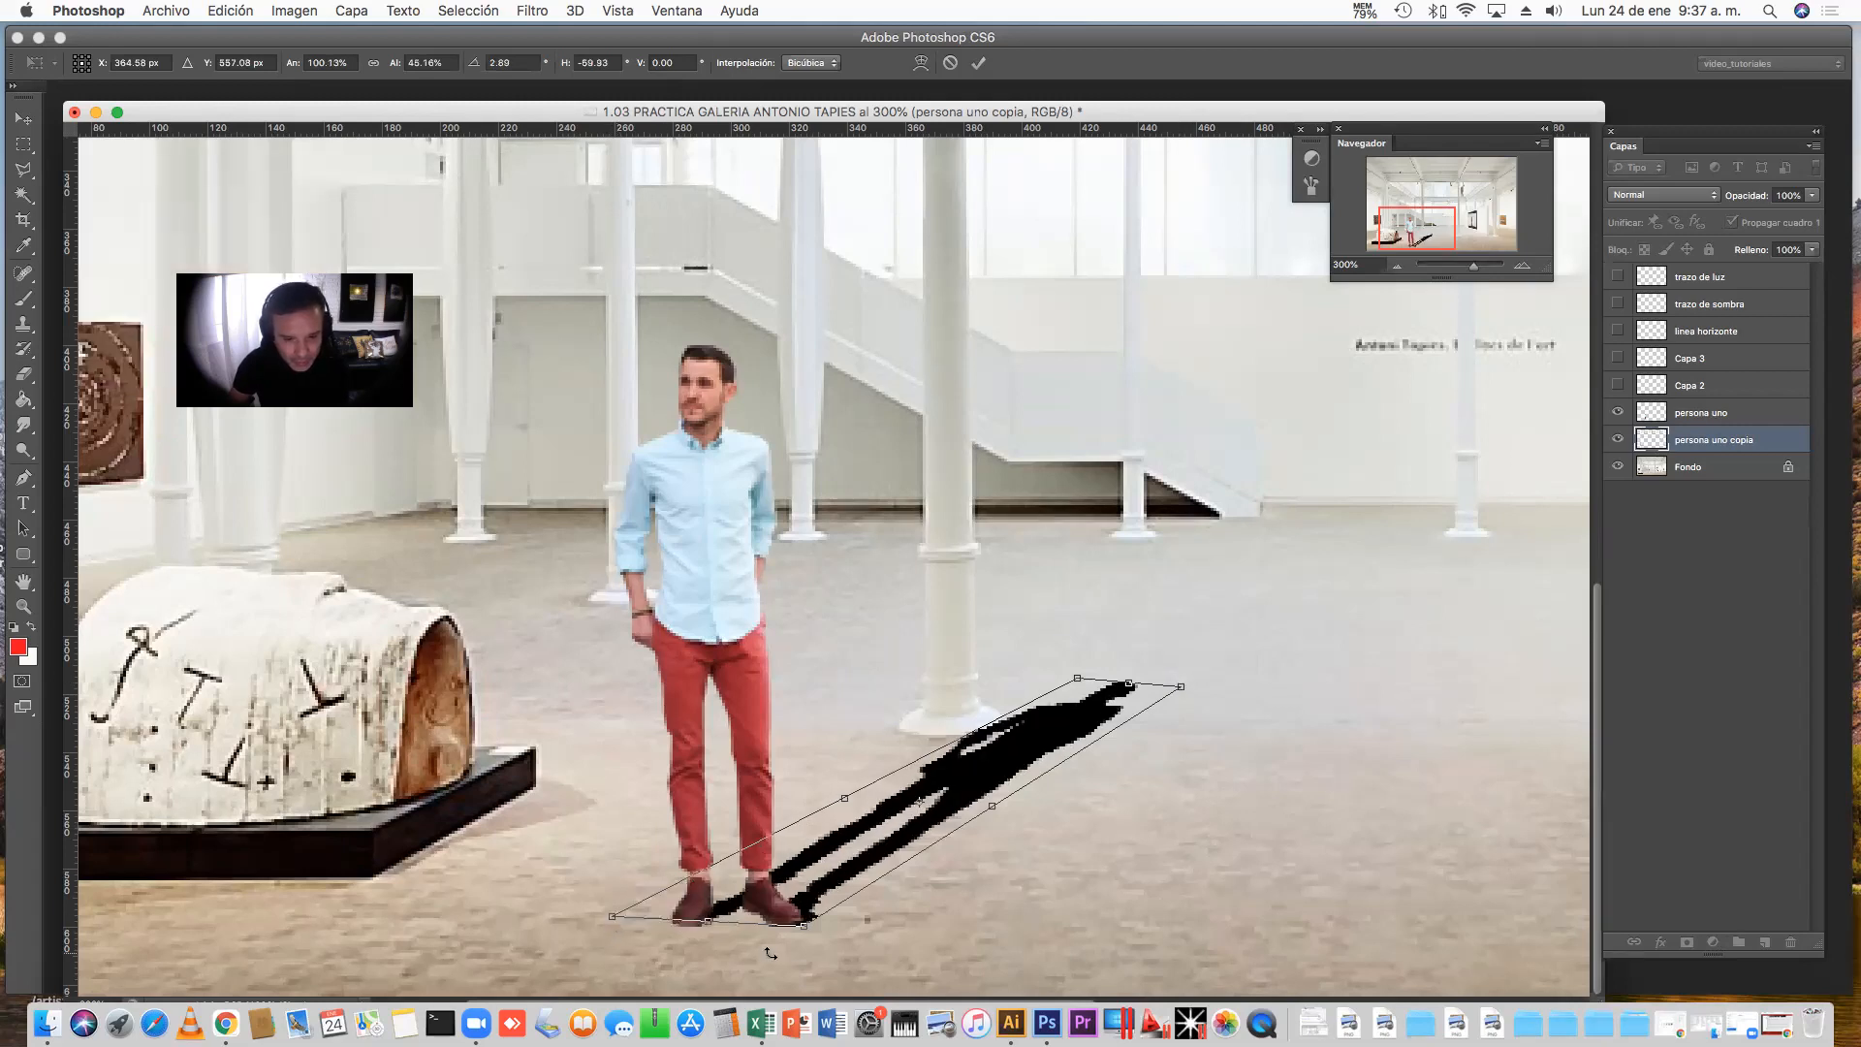
left_click_drag(804, 931, 798, 930)
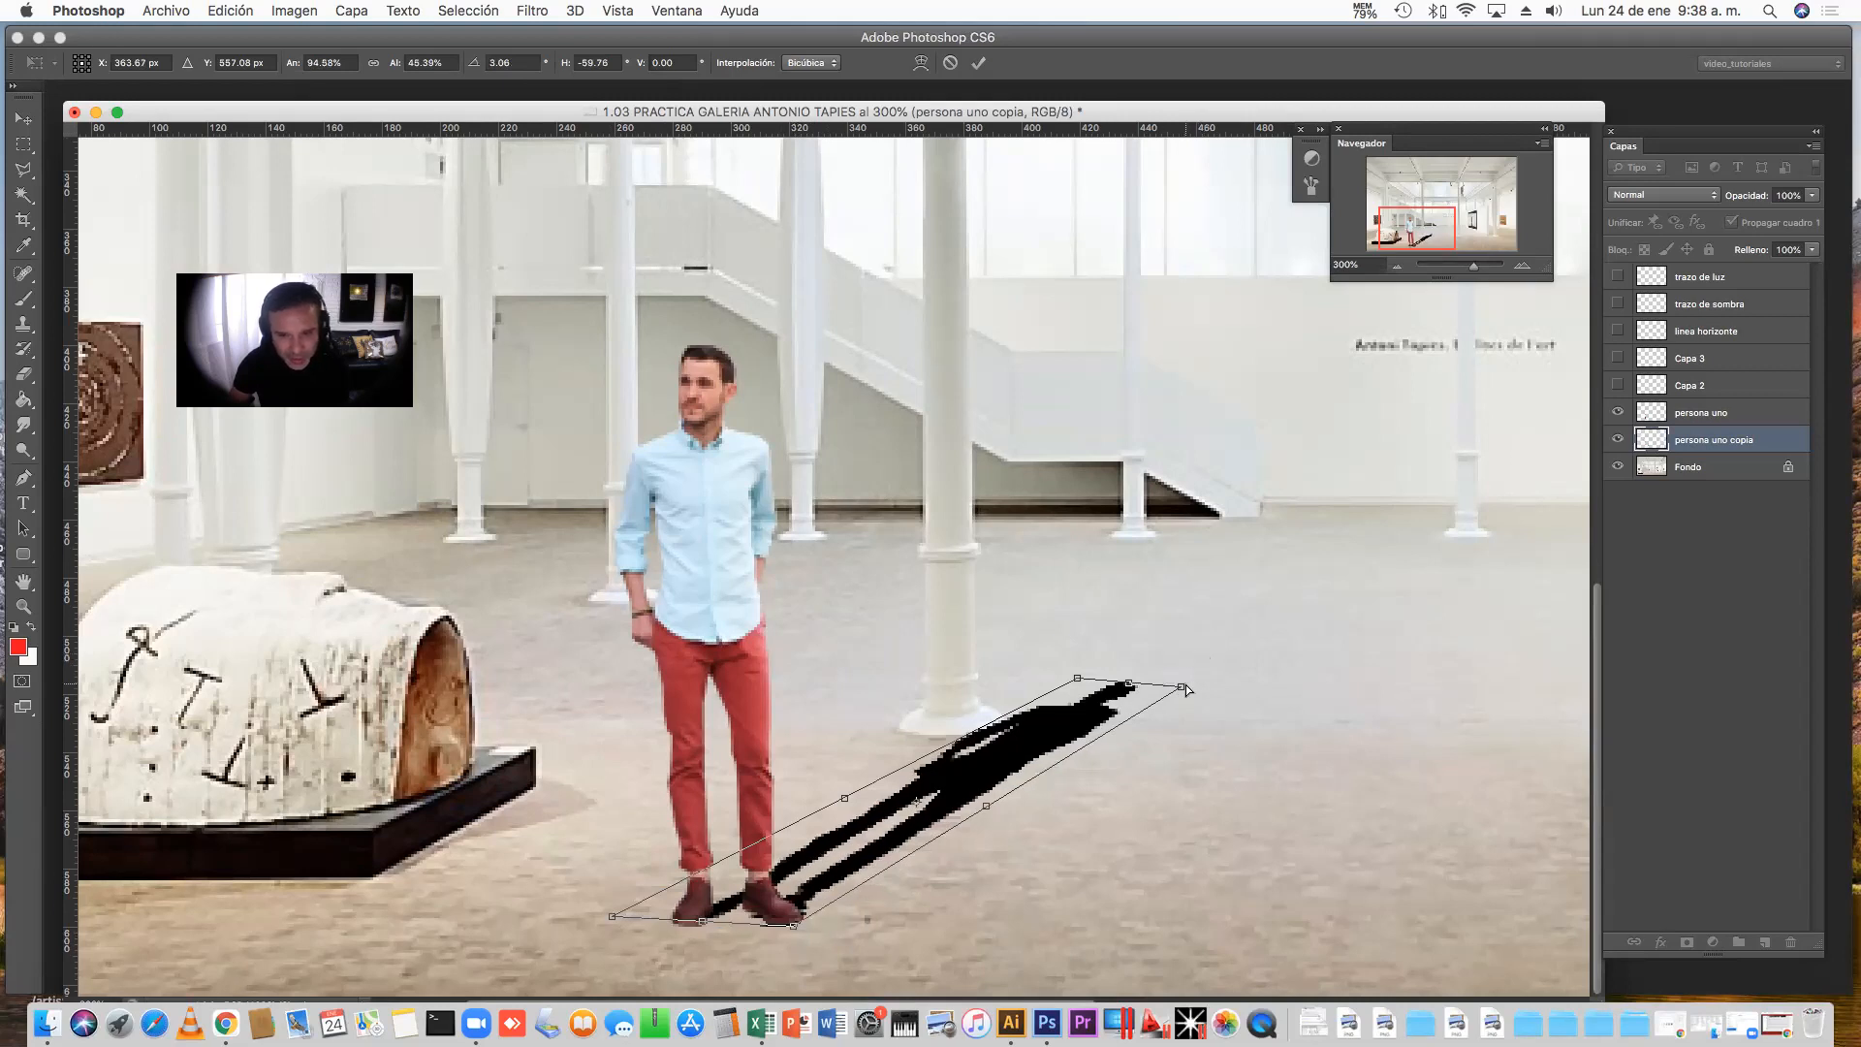
left_click_drag(1181, 687, 1244, 690)
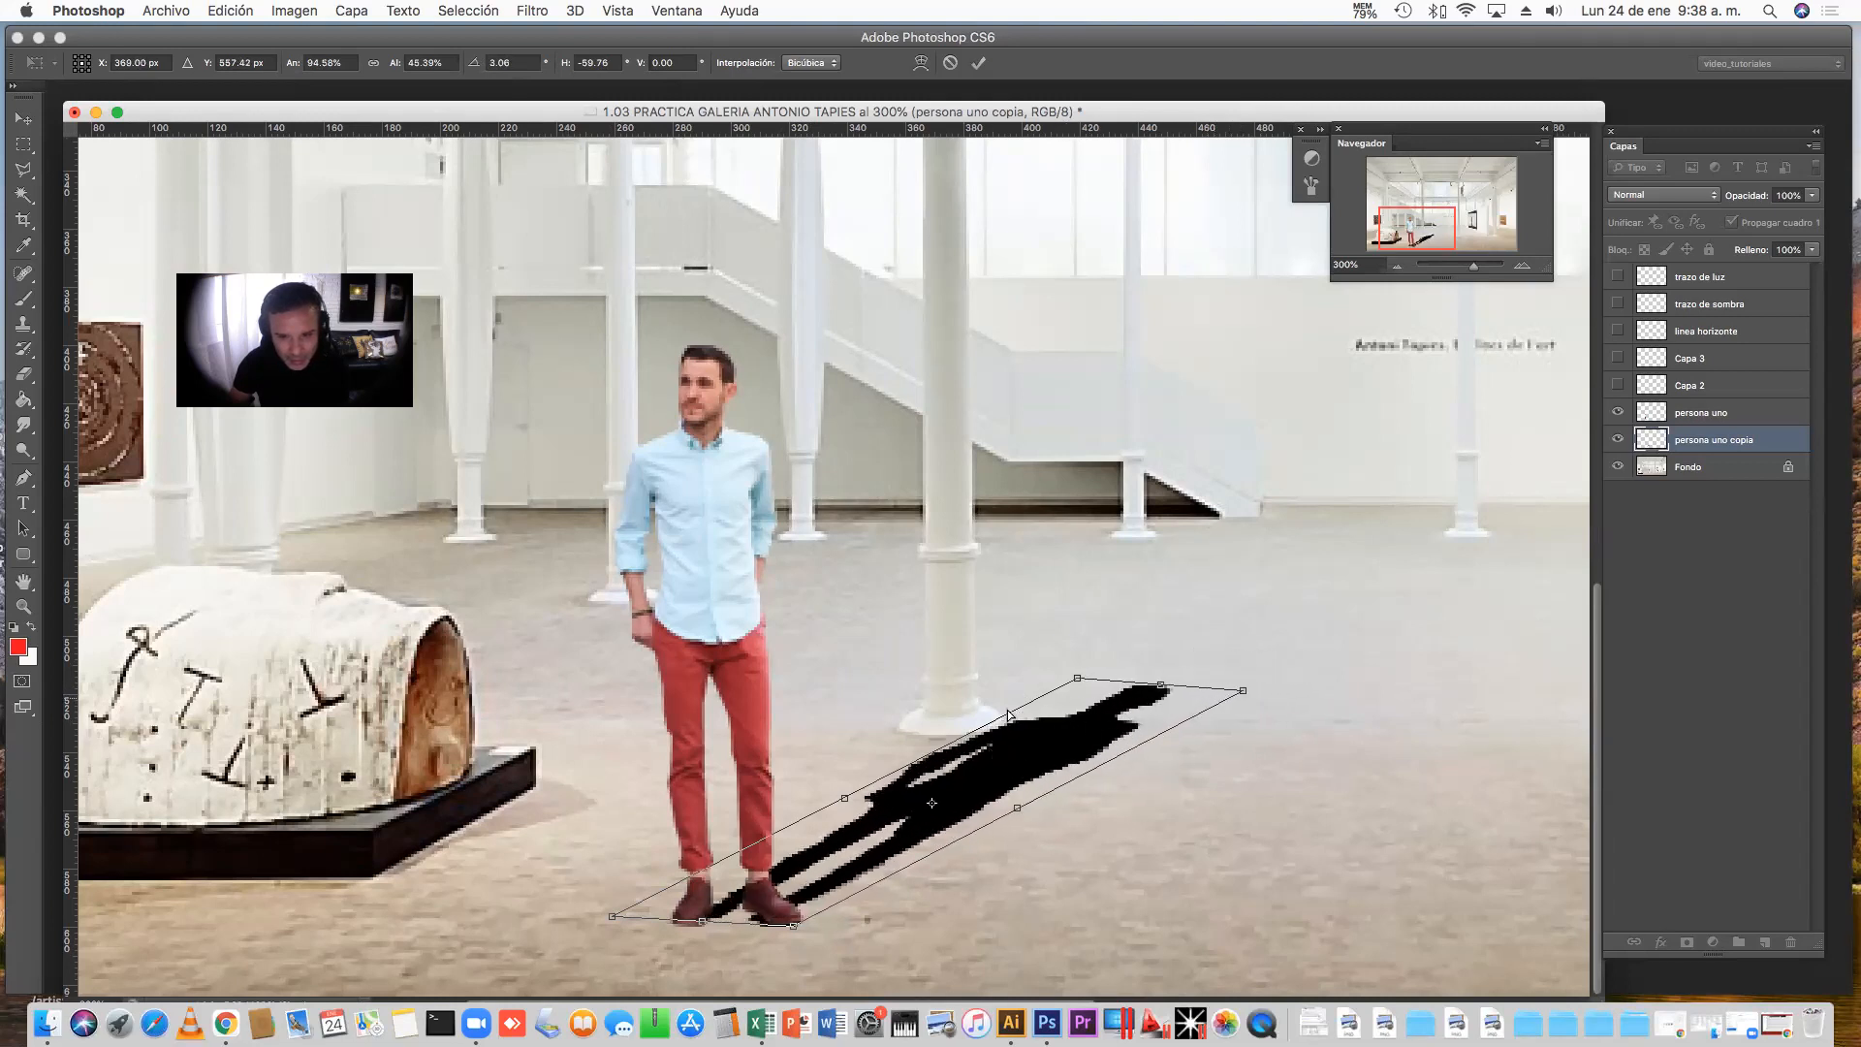
left_click_drag(1245, 690, 1285, 698)
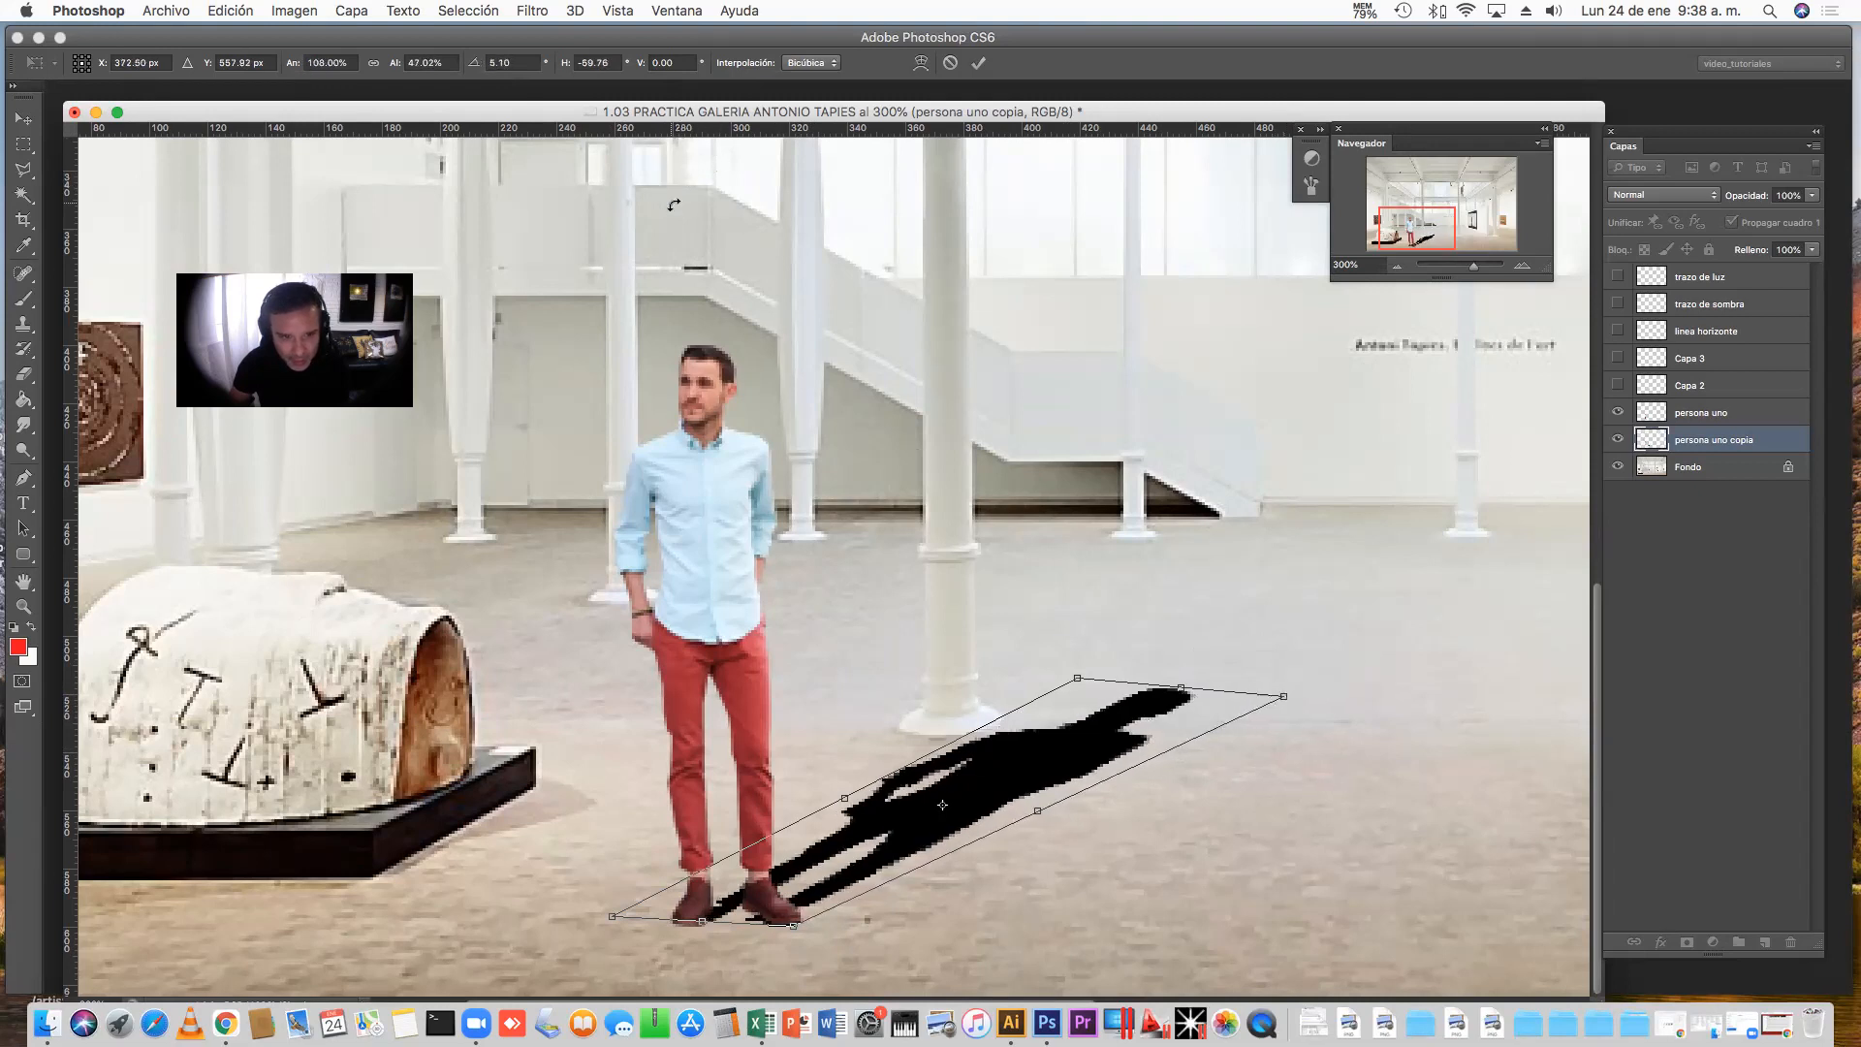
left_click_drag(1286, 697, 1166, 680)
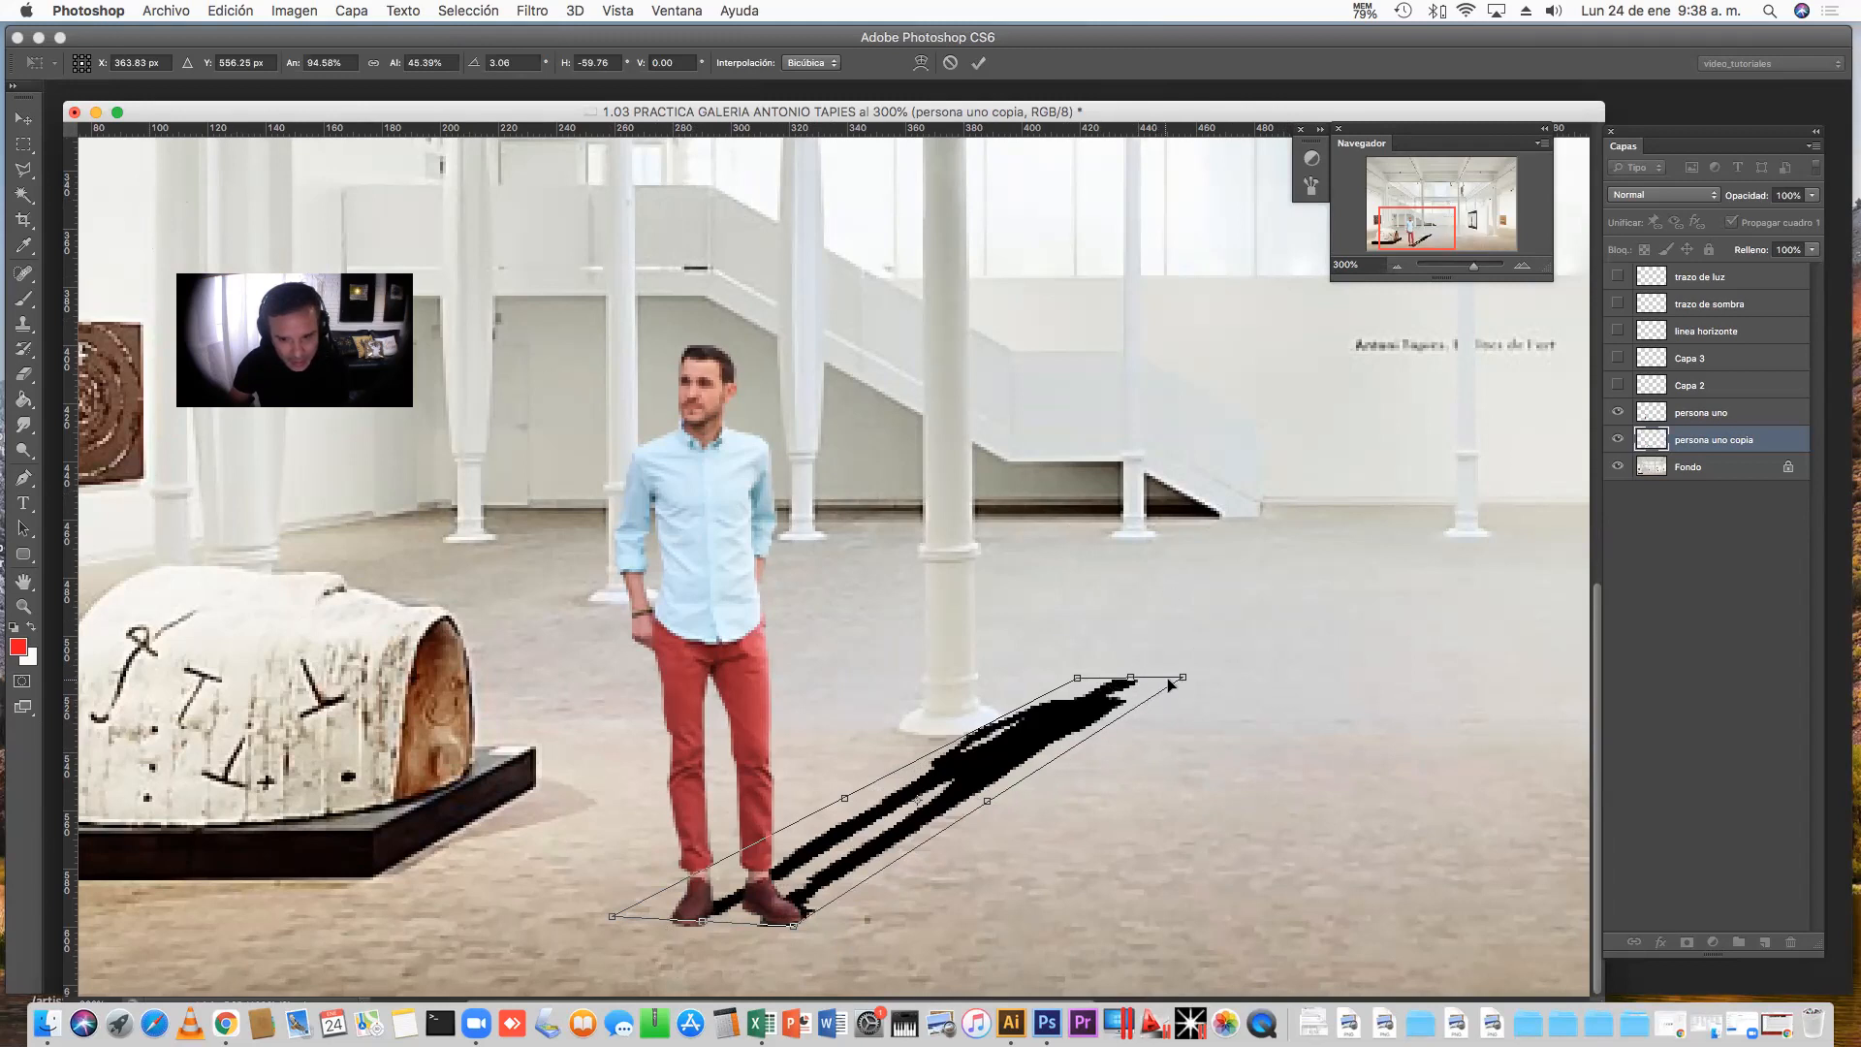
left_click_drag(1182, 683, 1189, 687)
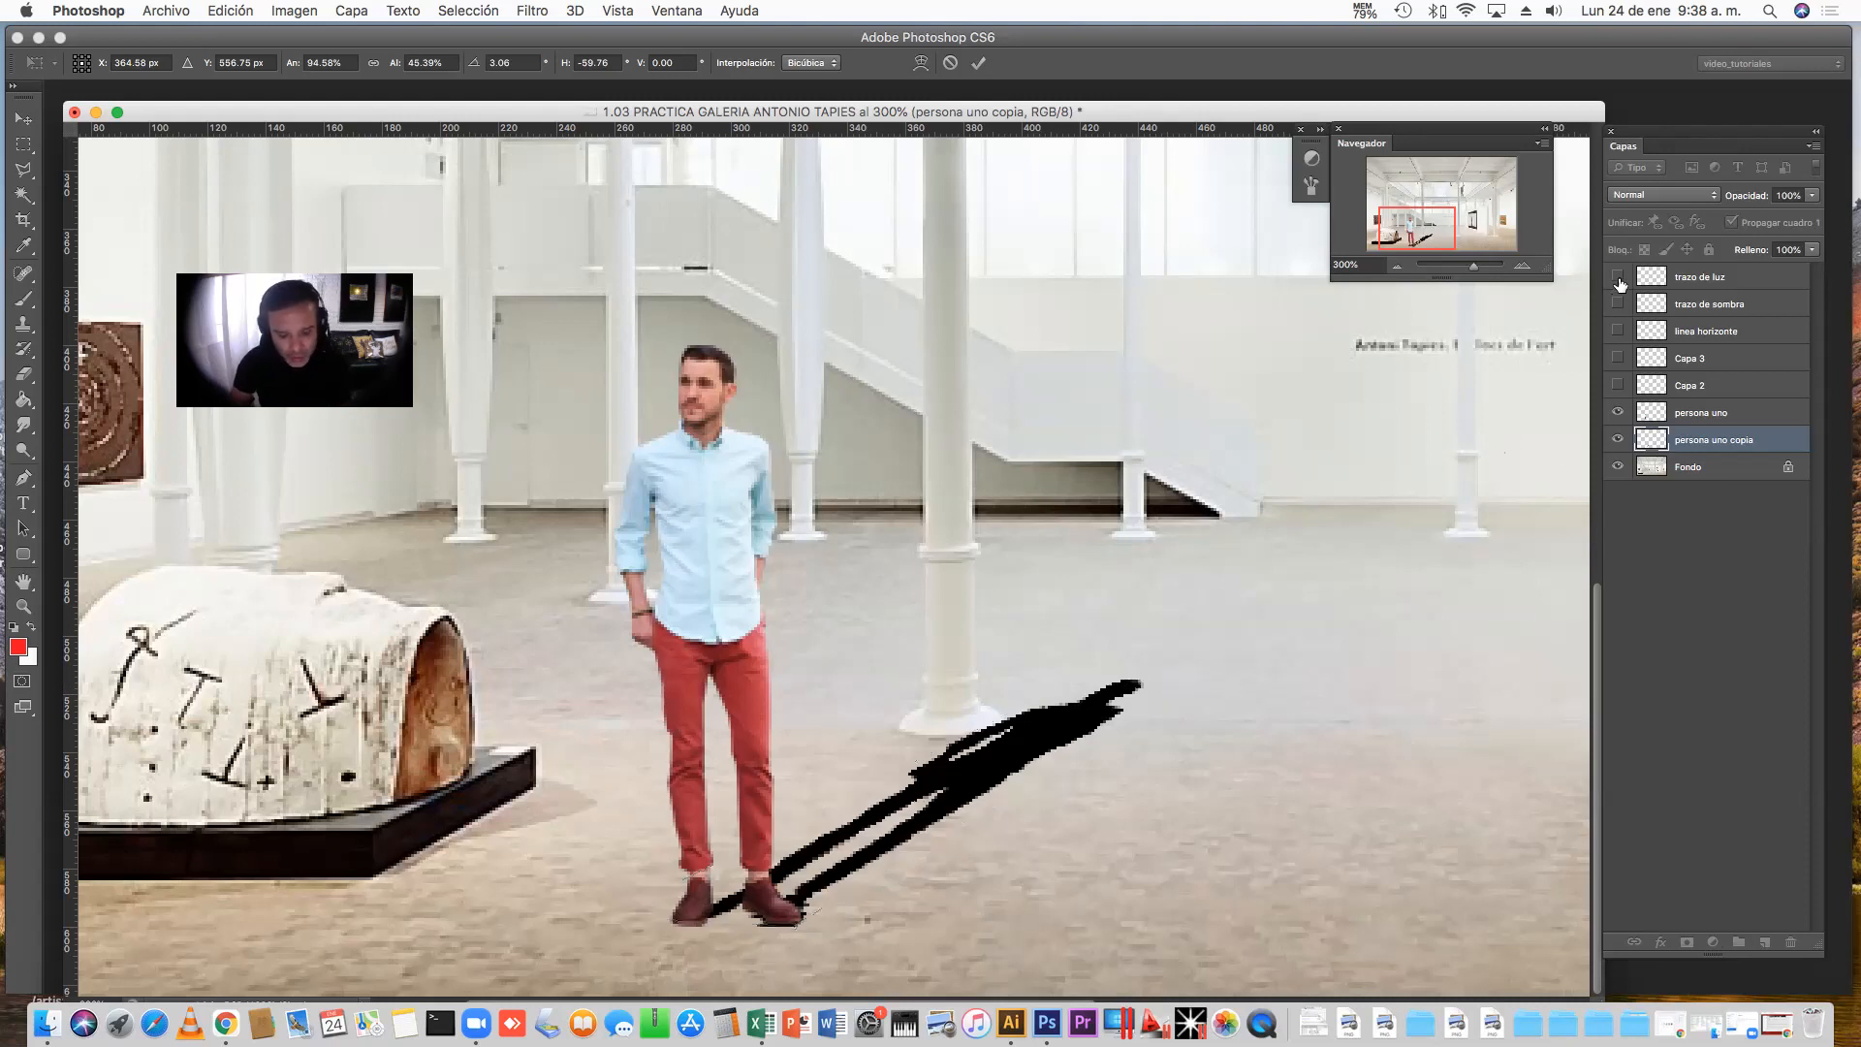
key("Escape")
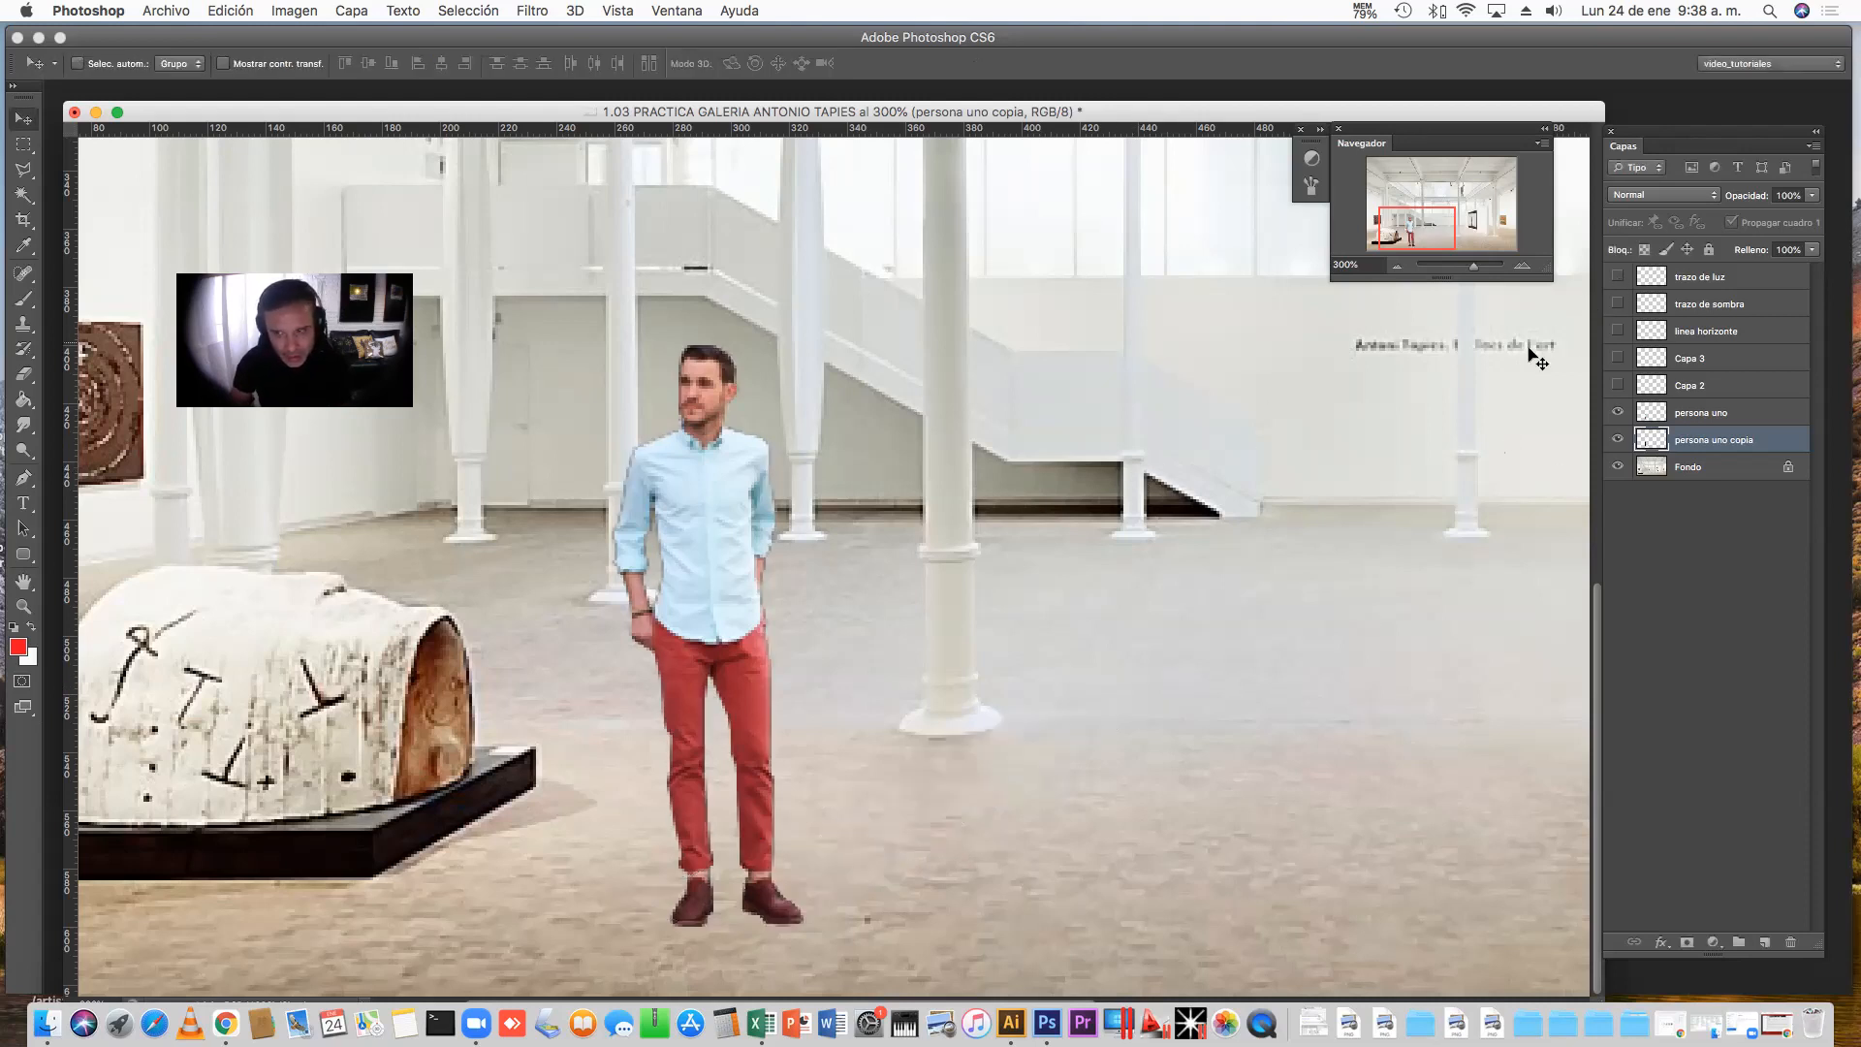
Show the trazo de luz and trazo de sombra guides and skew persona uno copia along the floor line to the red lines' intersection
left_click(1617, 277)
left_click(1617, 303)
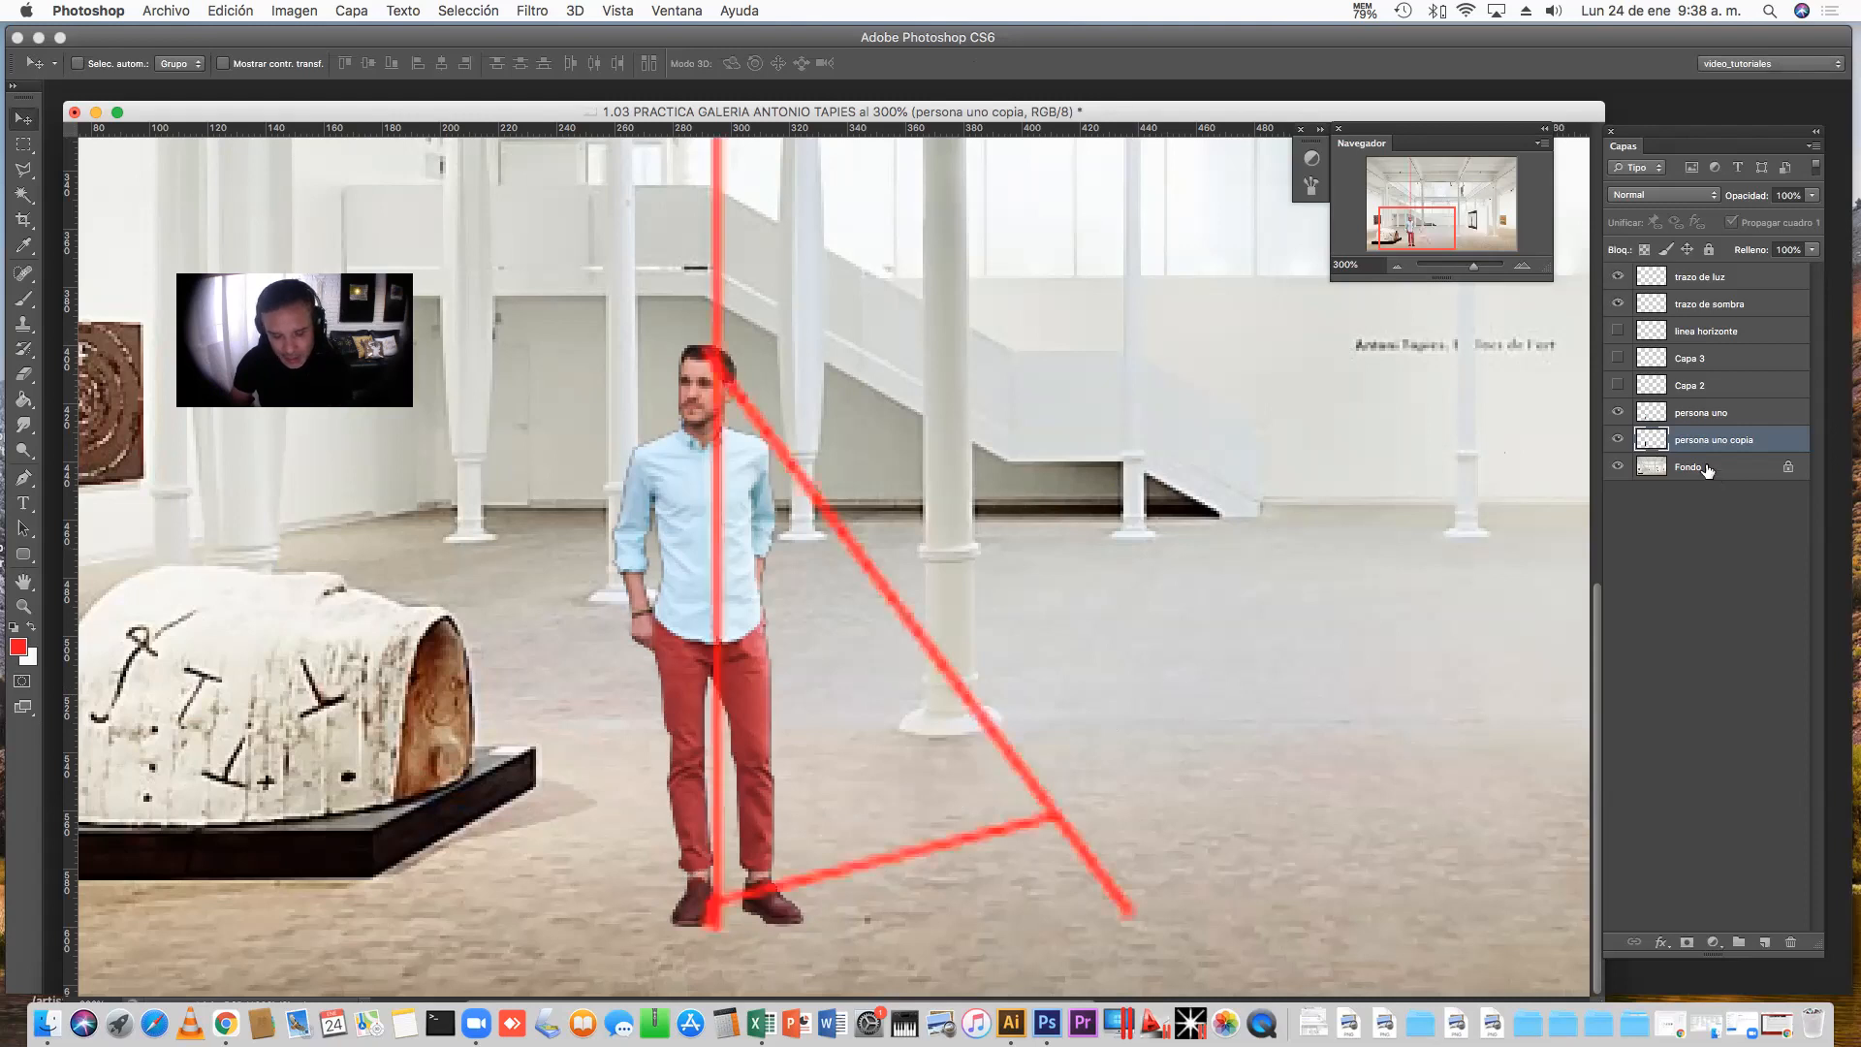
key("super+t")
left_click_drag(729, 356, 1044, 814)
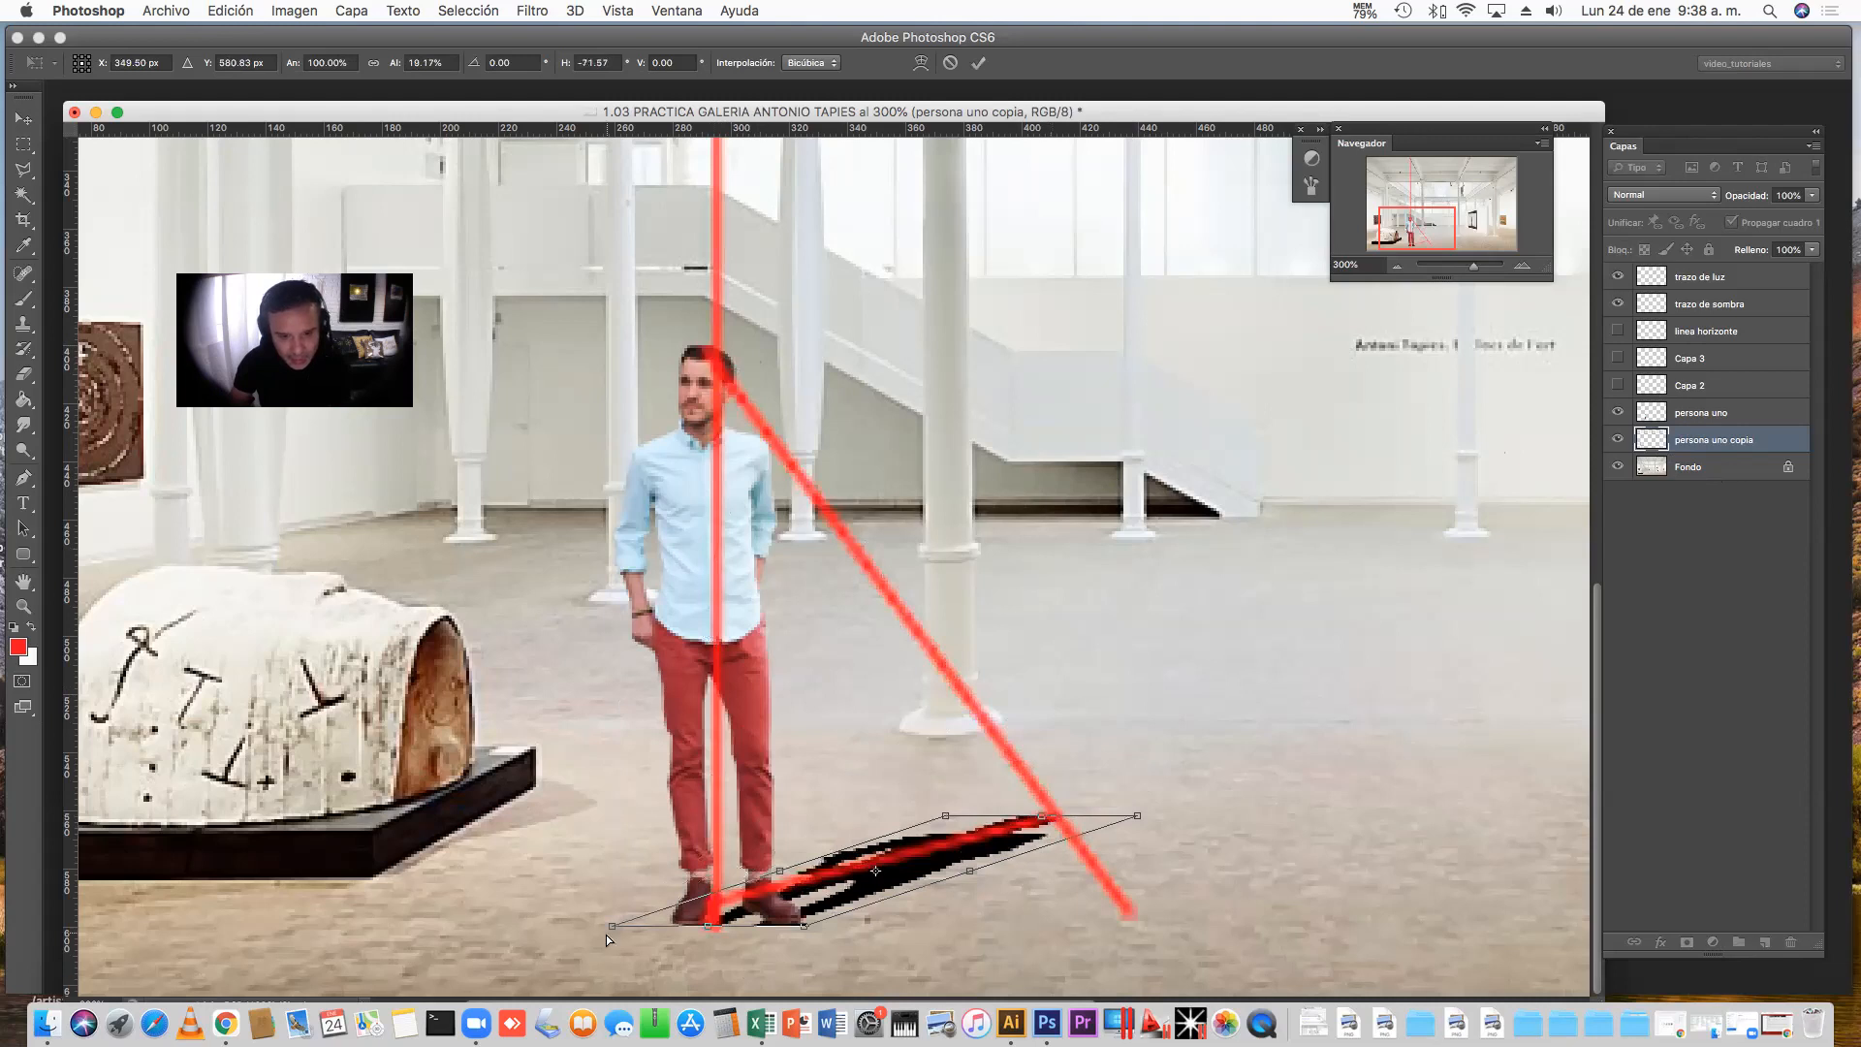
left_click_drag(608, 925, 611, 919)
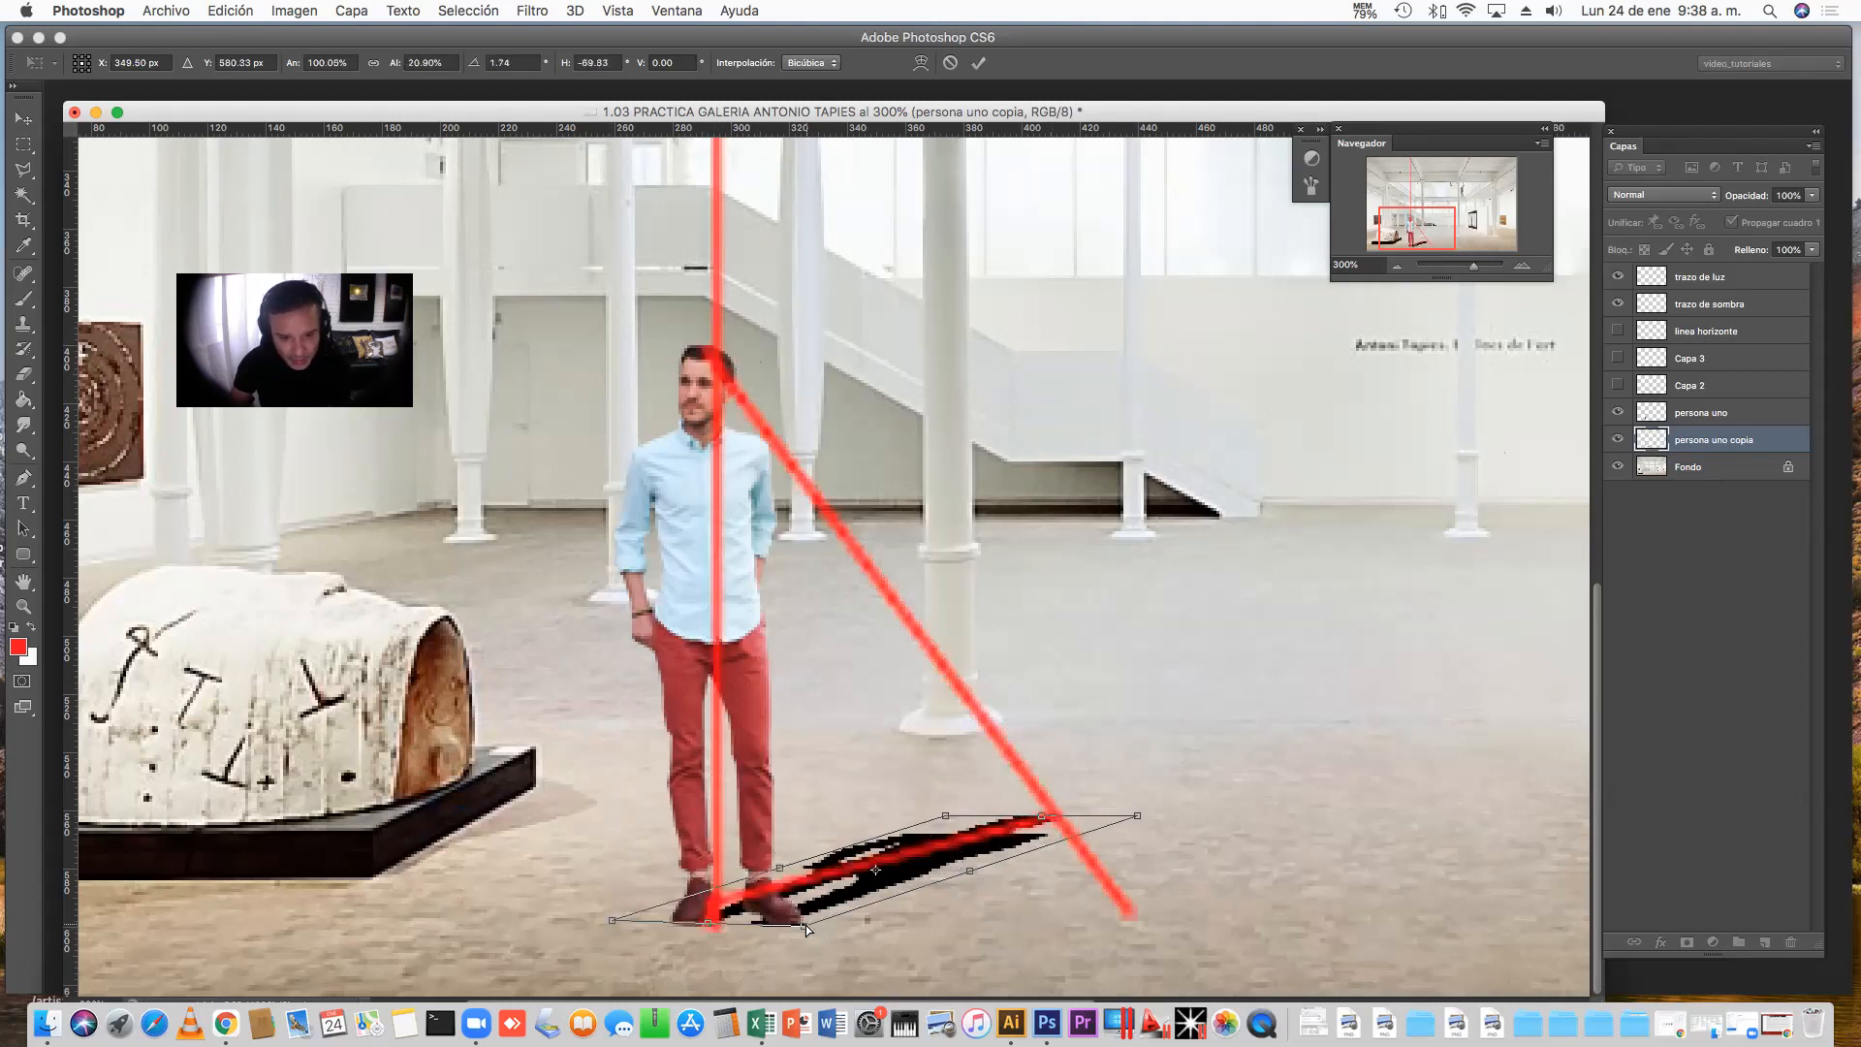
Distort the shadow's head and shoe corners to follow the guide lines and the man's stance, and apply the transform
left_click_drag(945, 817, 981, 802)
left_click_drag(1140, 817, 1119, 817)
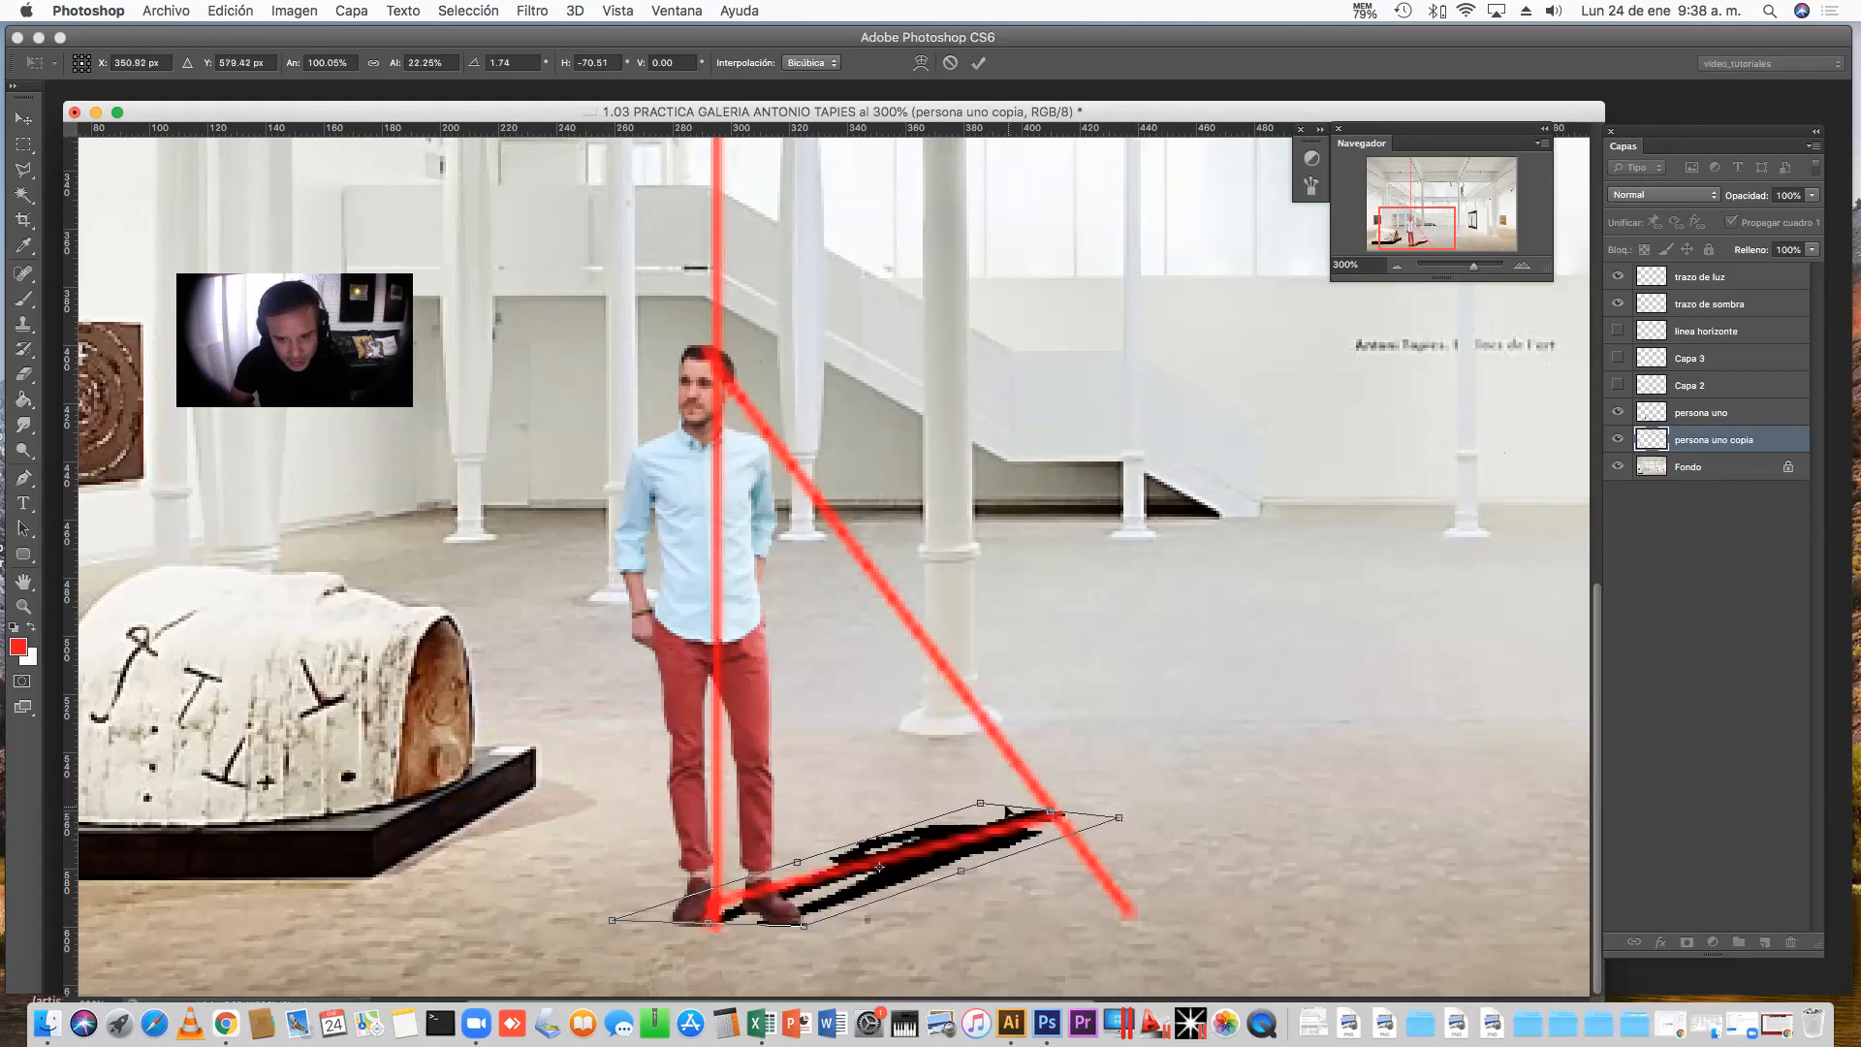
left_click_drag(980, 802, 996, 797)
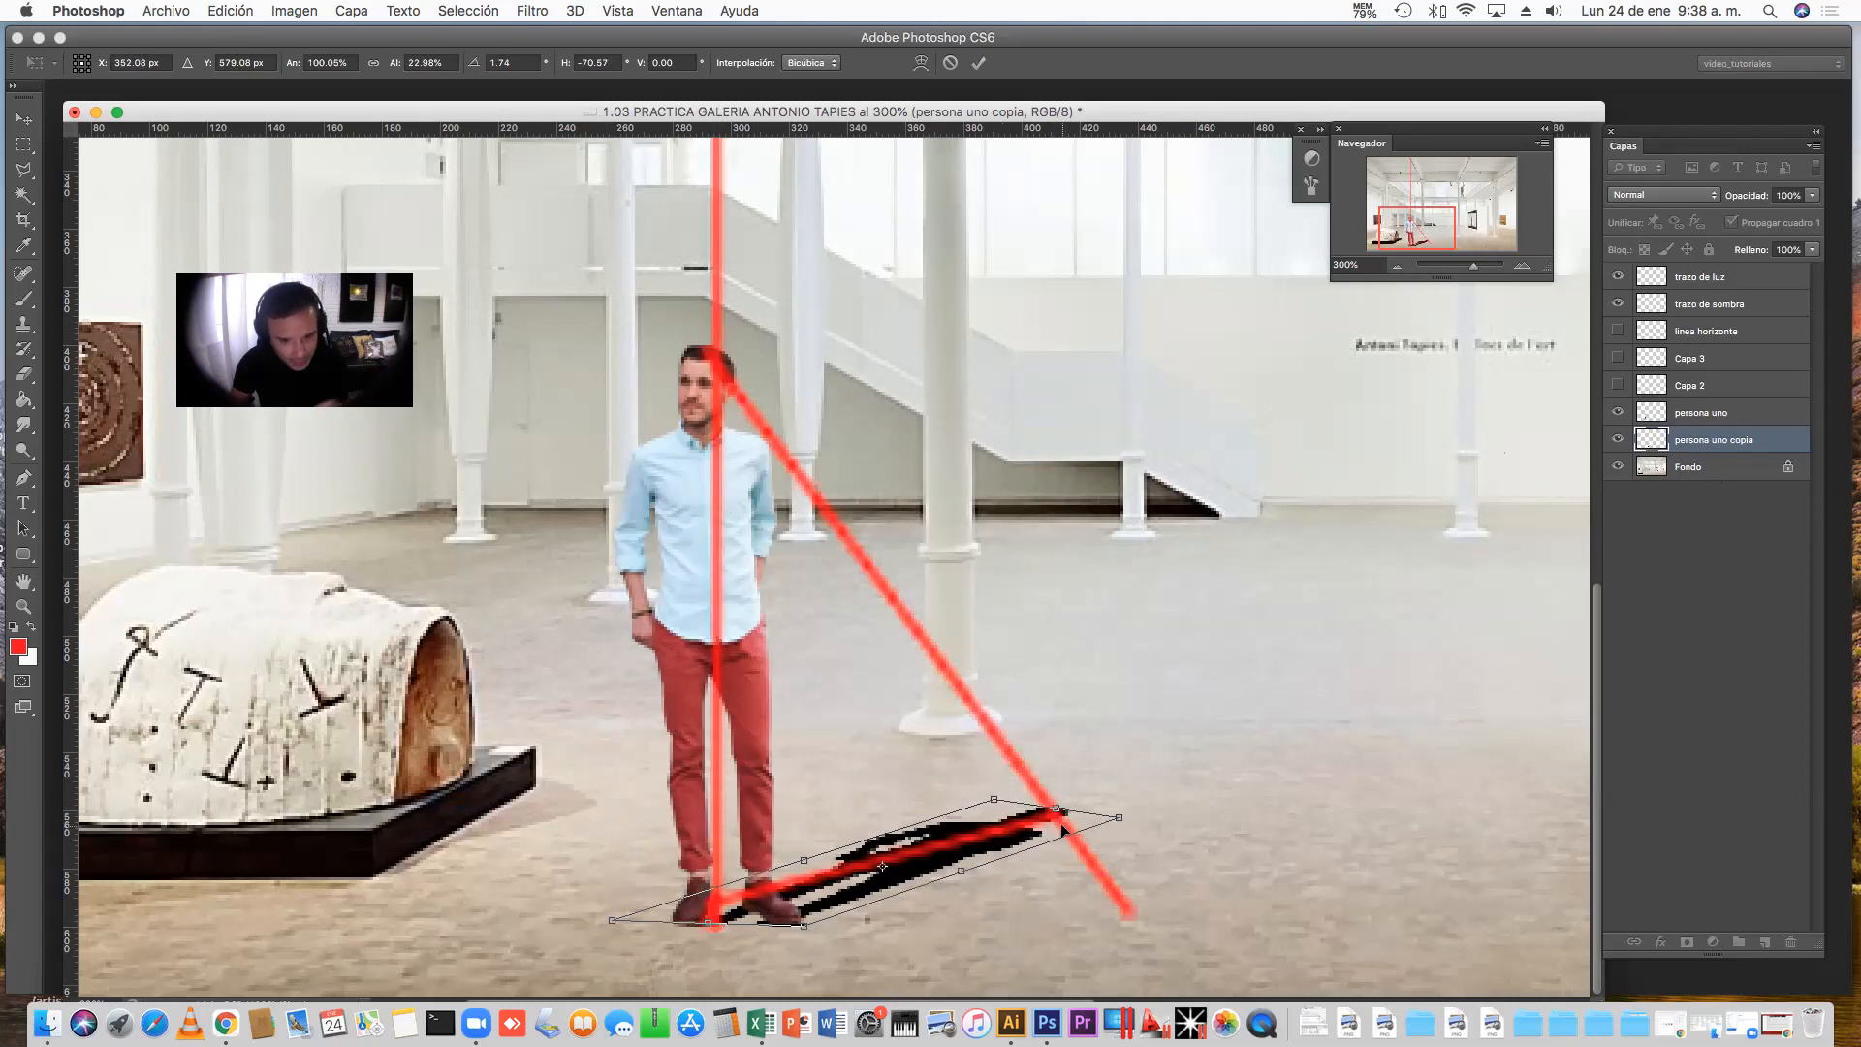
left_click_drag(803, 934, 790, 938)
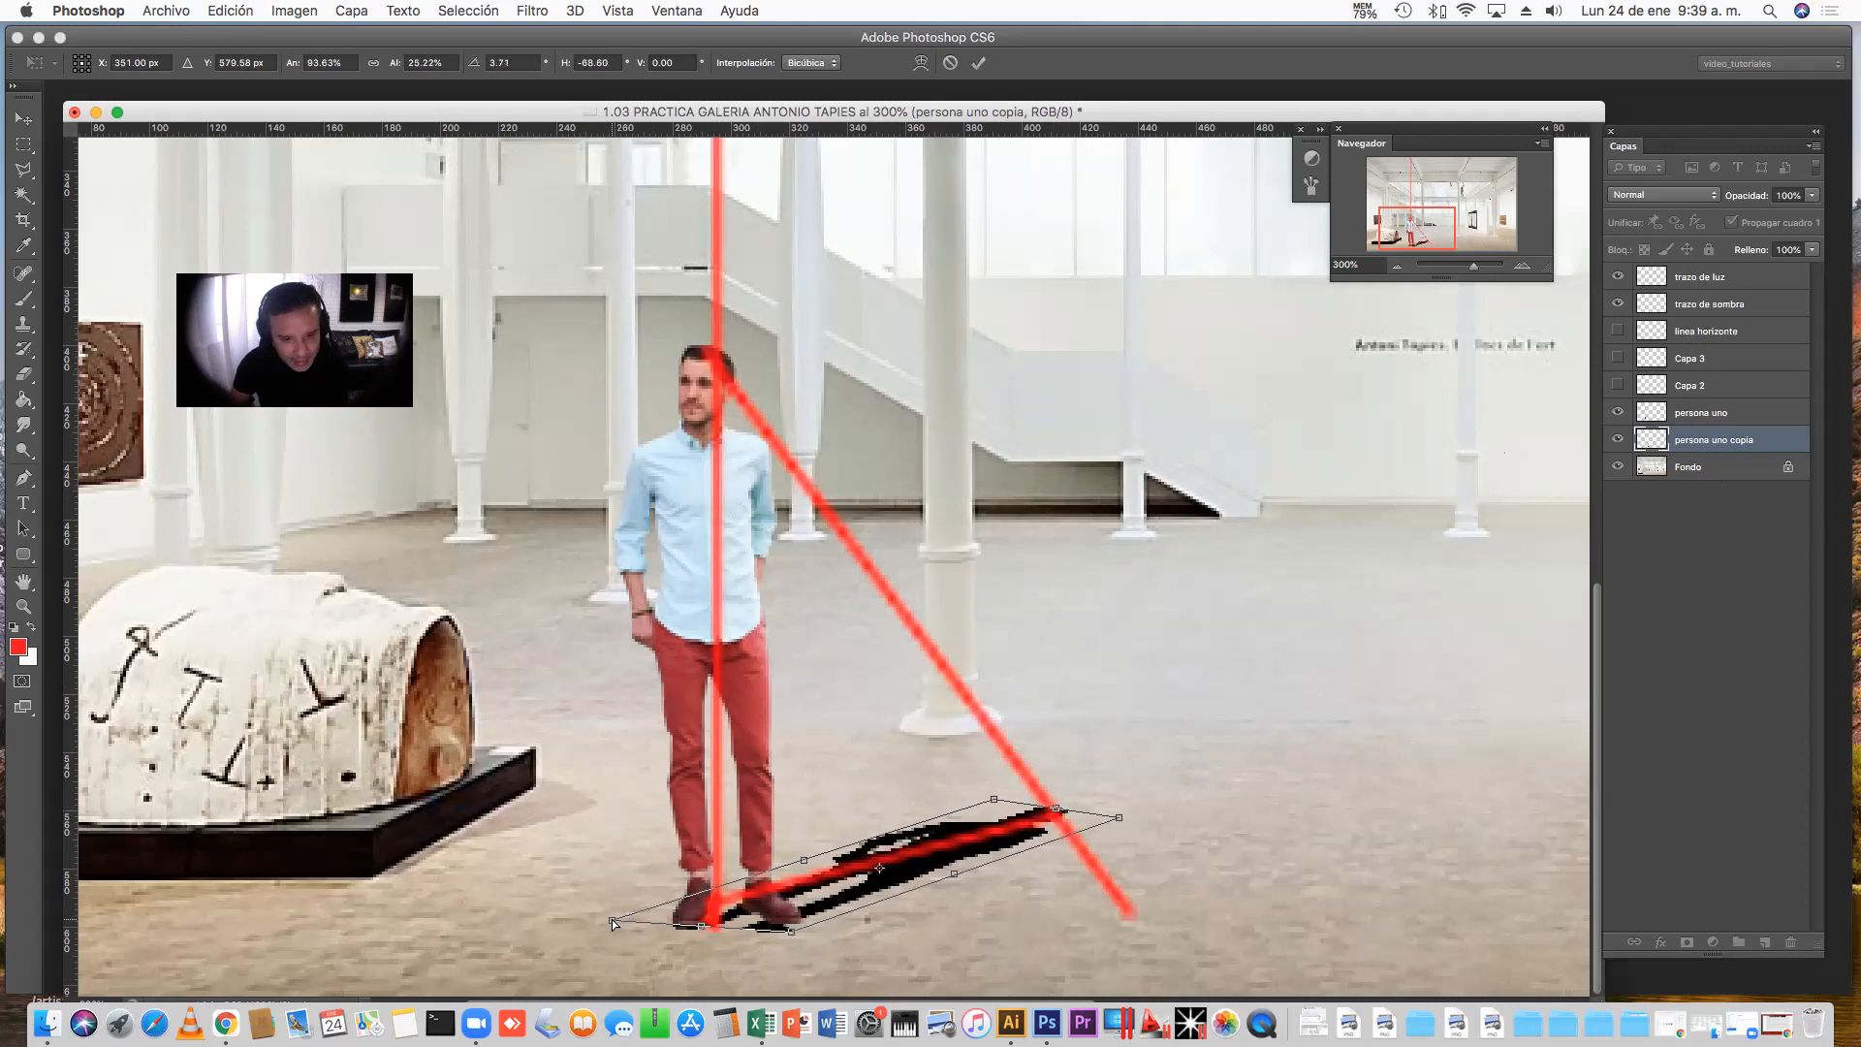
left_click_drag(613, 919, 597, 911)
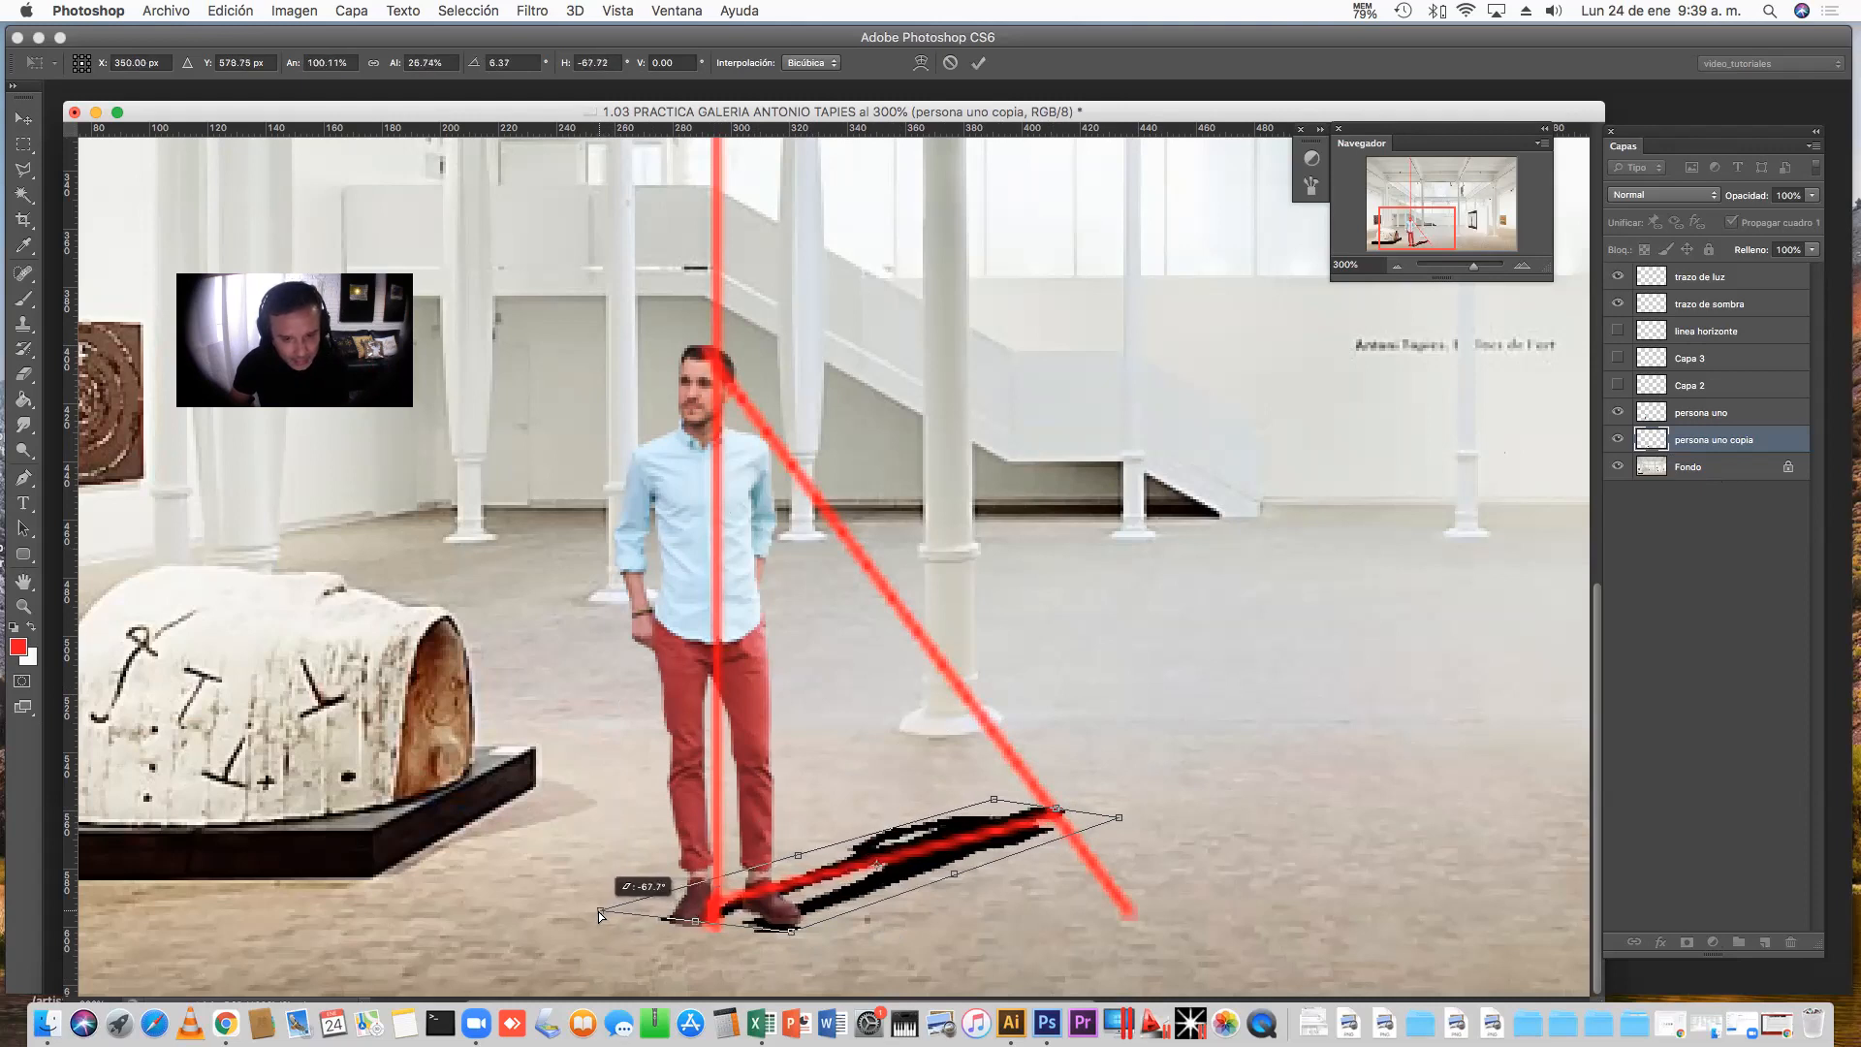
left_click_drag(997, 796, 1005, 804)
left_click_drag(1119, 818, 1118, 823)
key("Return")
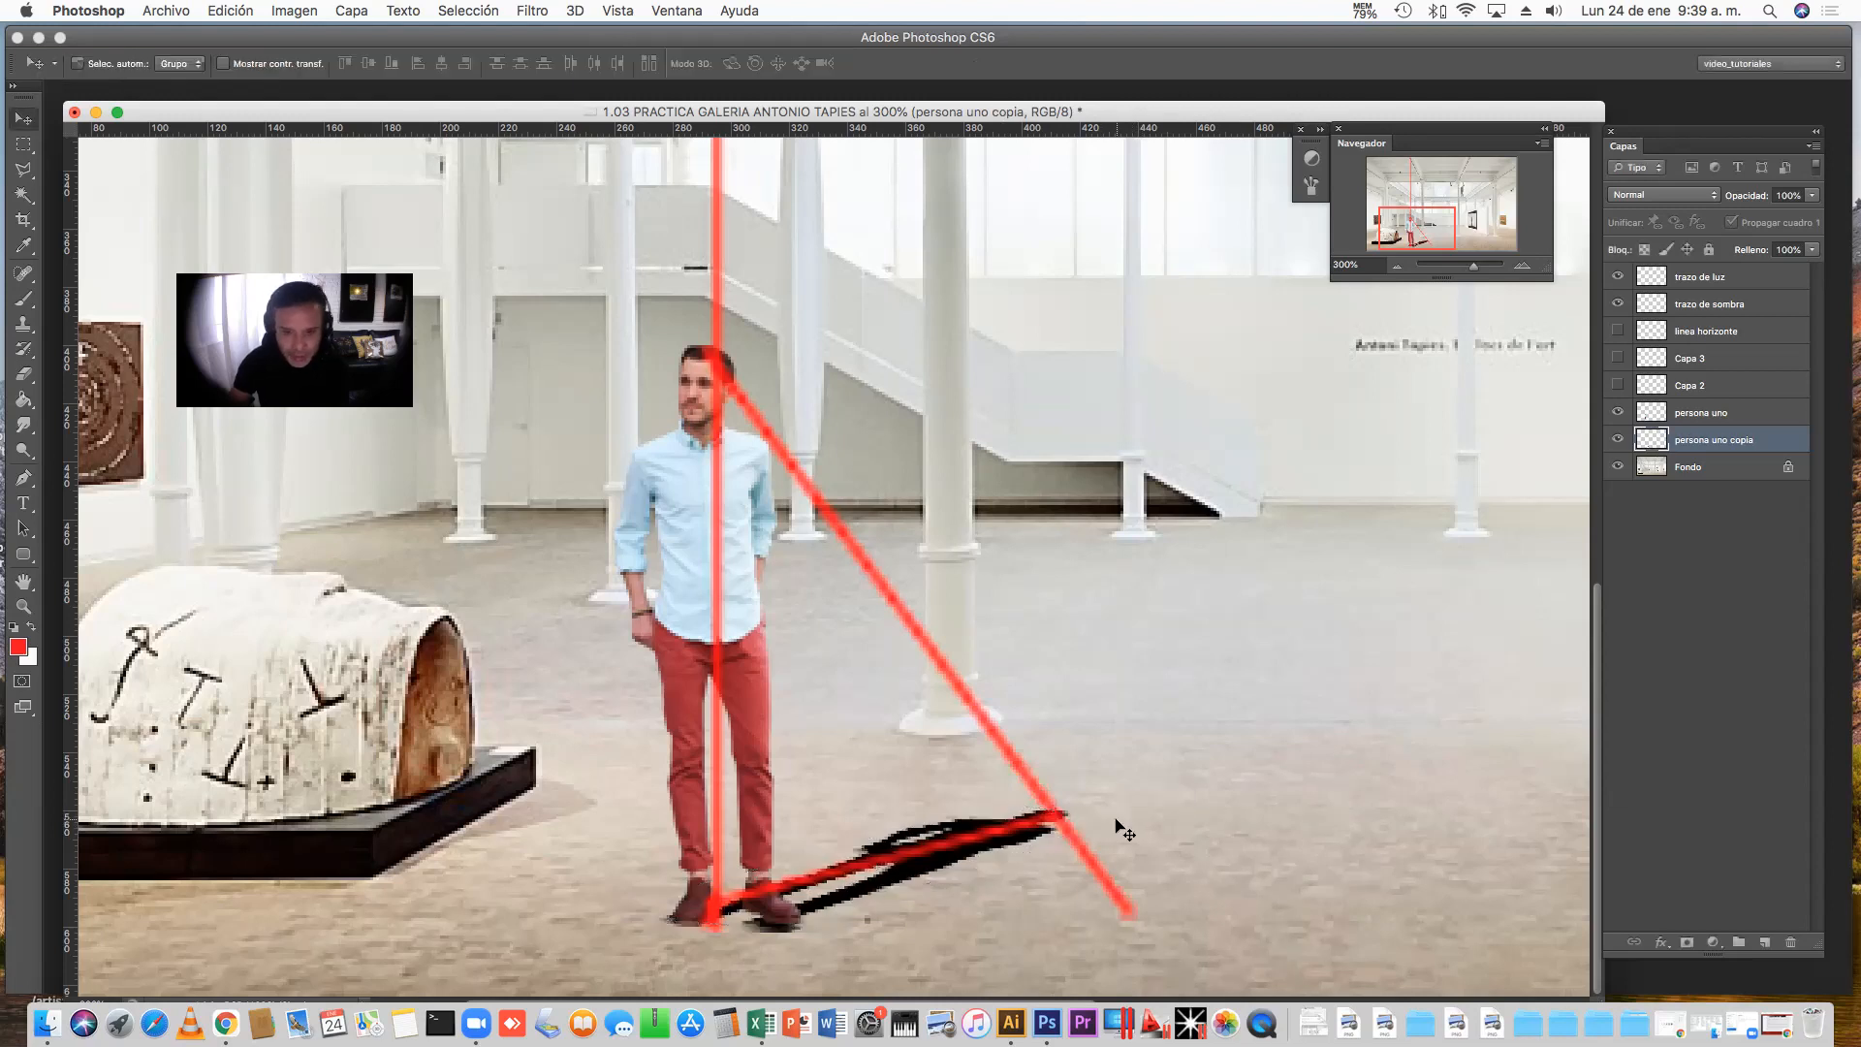
Hide the trazo de luz and trazo de sombra guide layers and nudge the black shadow up and right behind the man's shoes
left_click(1396, 264)
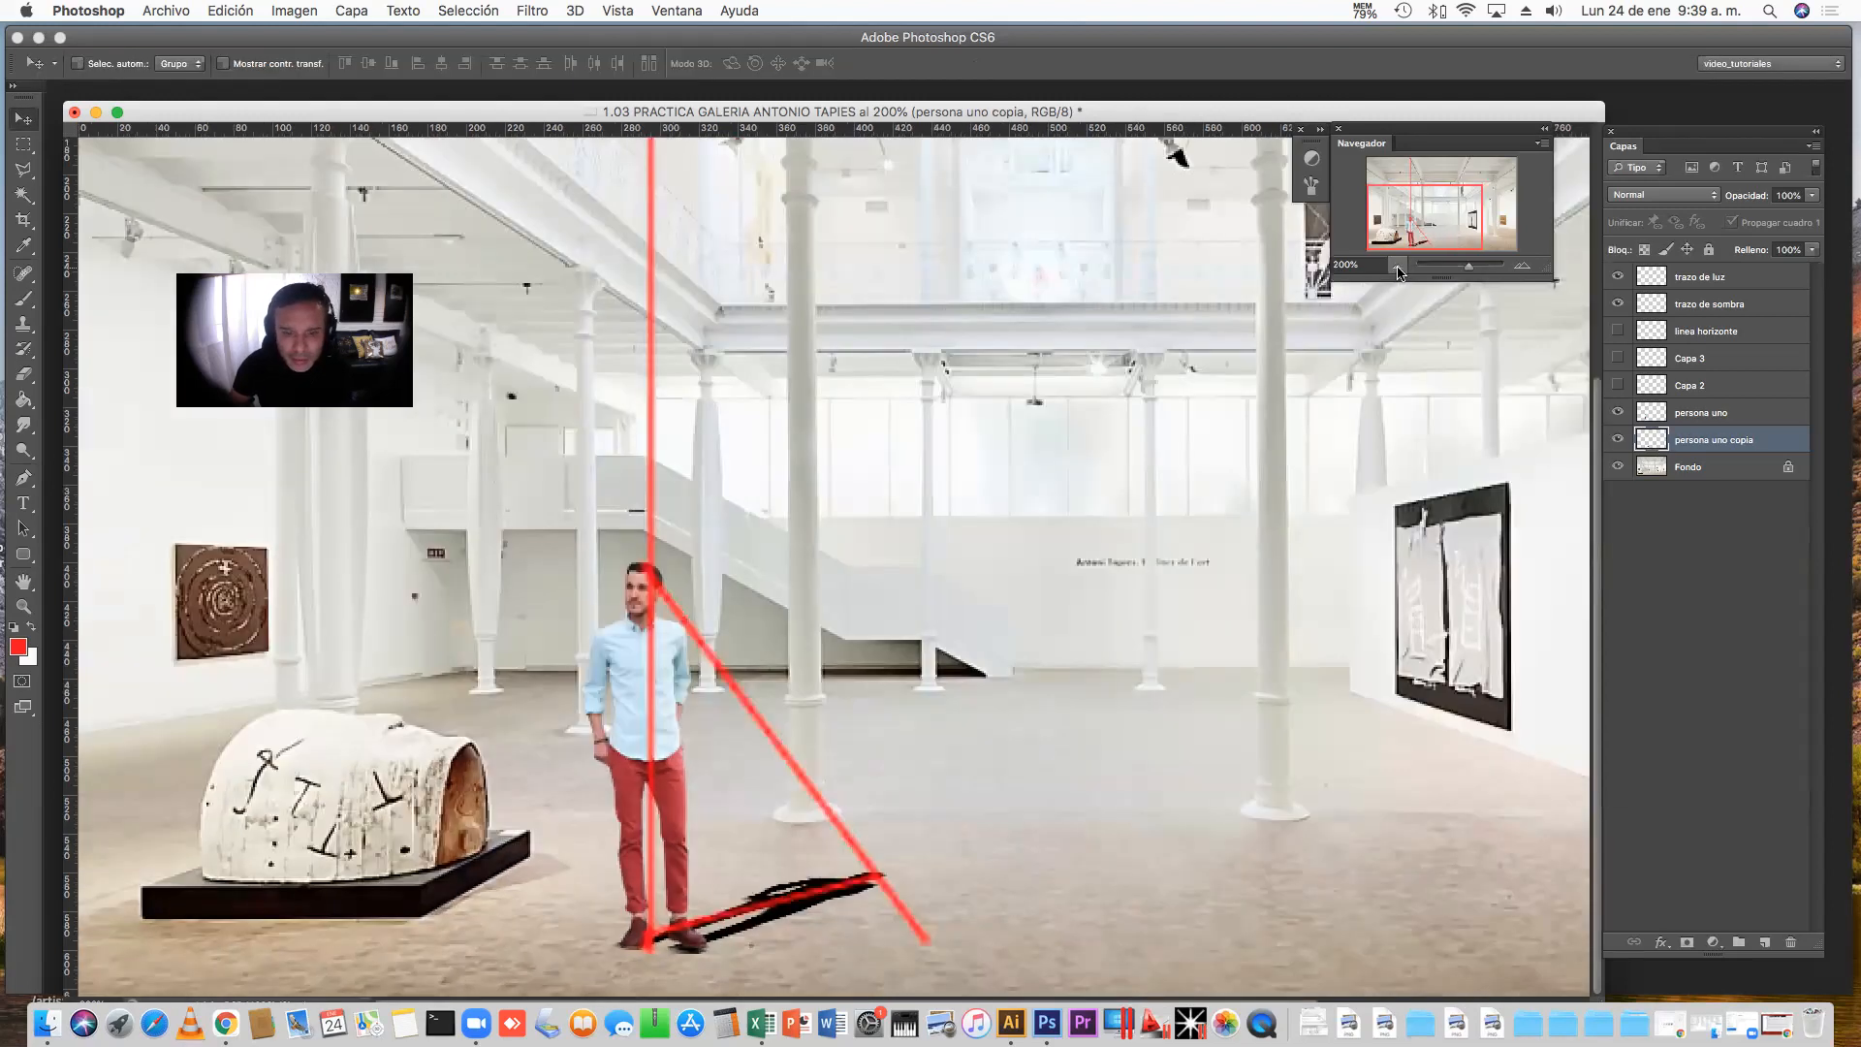
left_click(1617, 303)
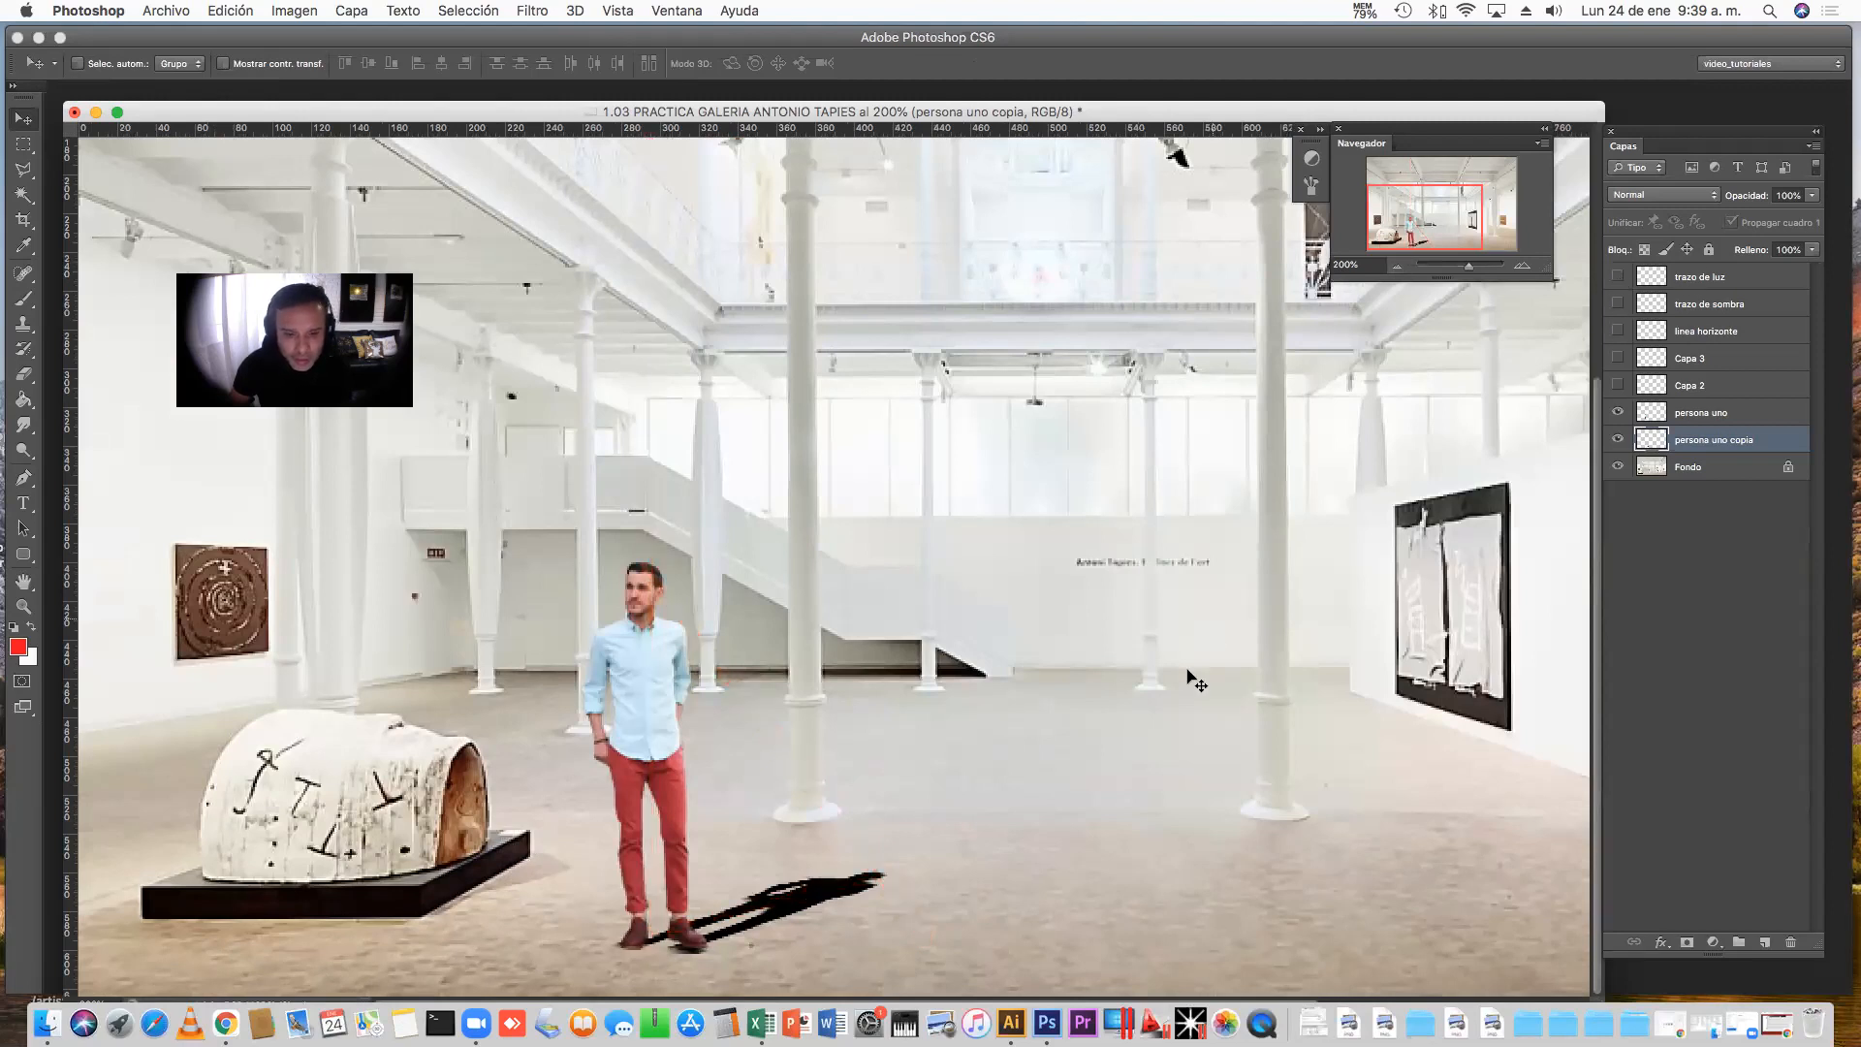
left_click(1521, 265)
scroll(834, 669, "down", 5)
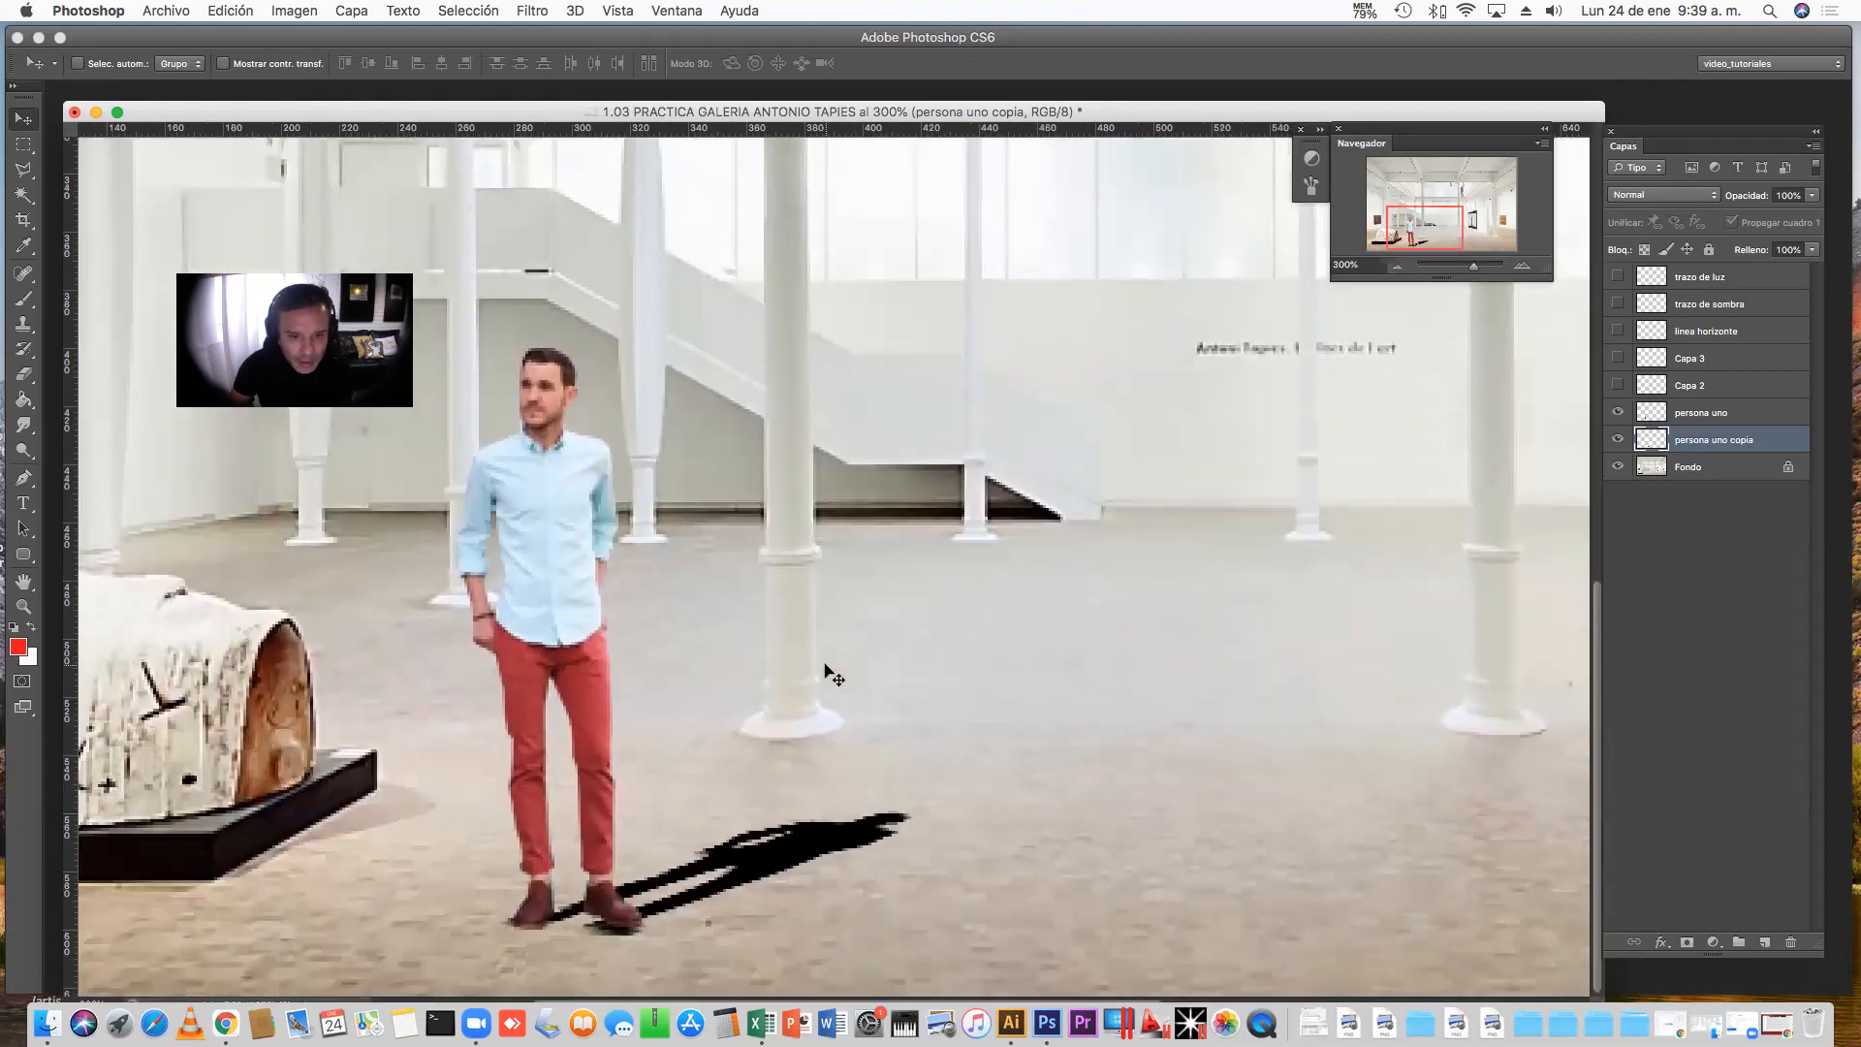
left_click_drag(754, 853, 763, 849)
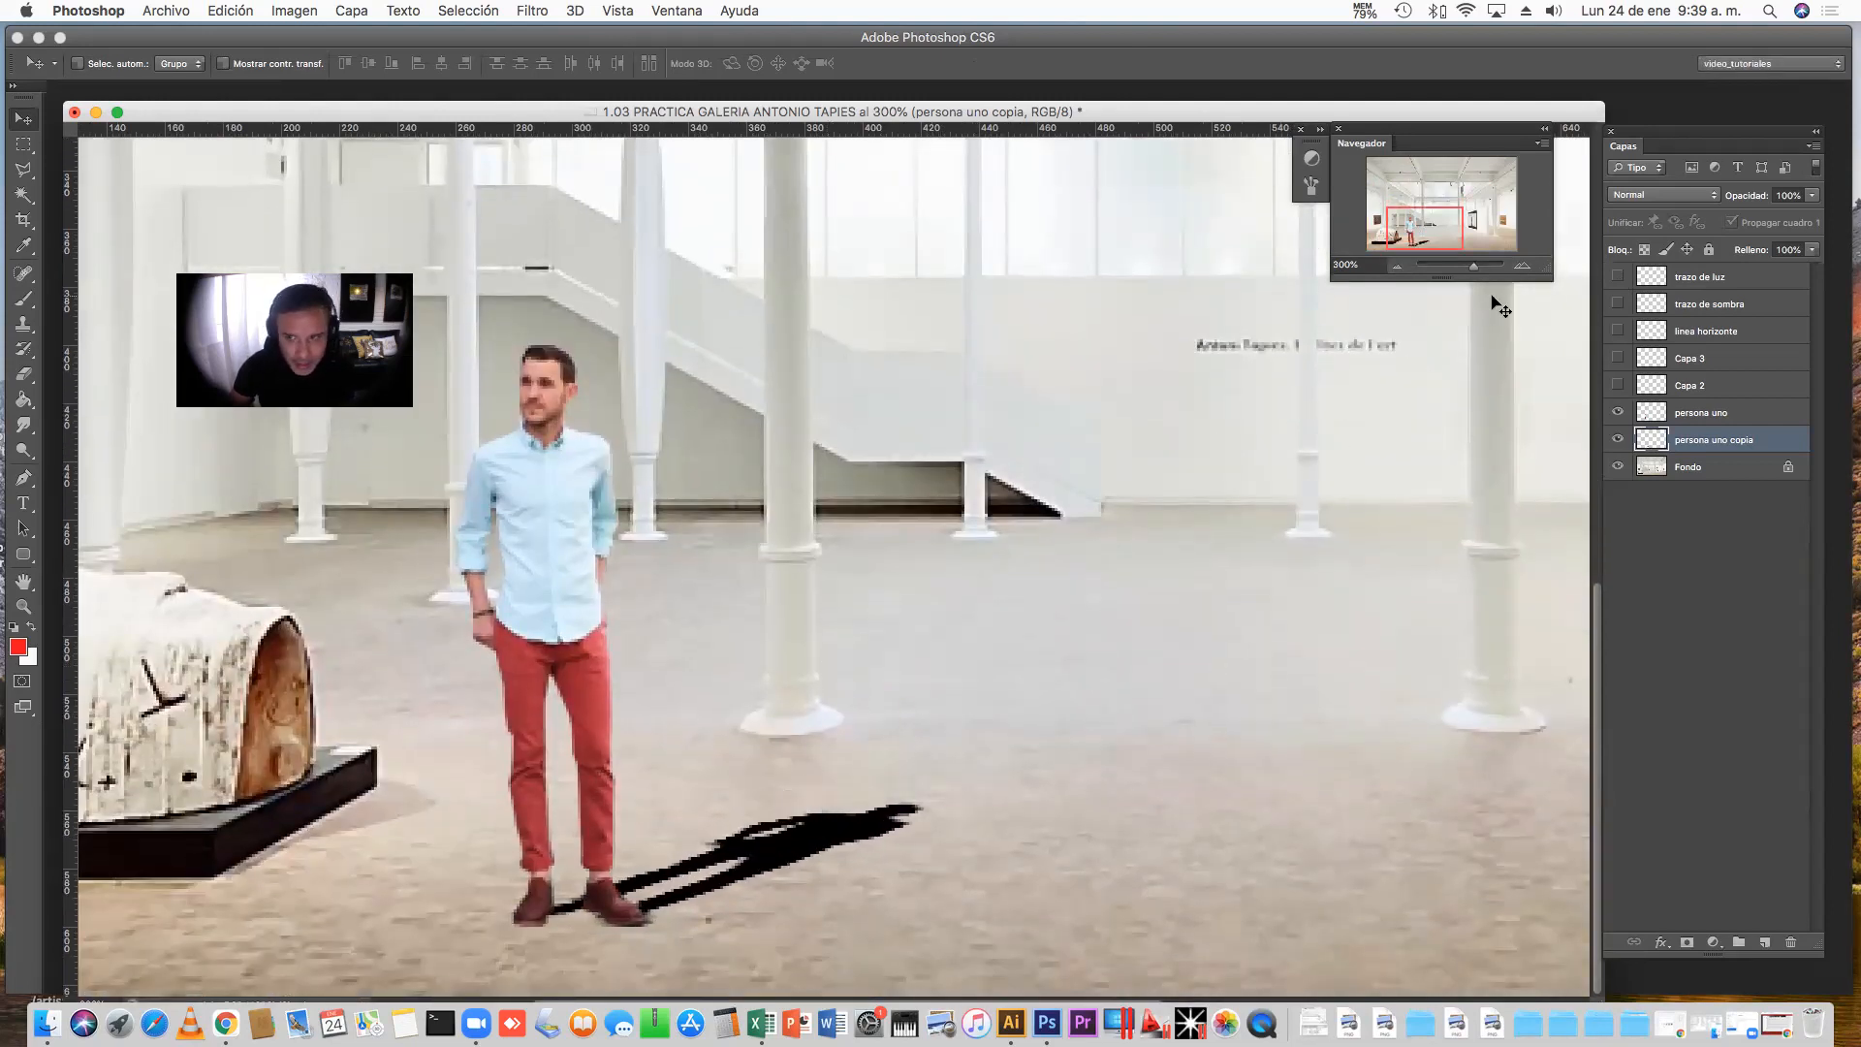
Move the black shadow slightly higher so that it starts directly at the soles of the man's shoes
left_click(1521, 265)
left_click(1521, 265)
scroll(974, 603, "down", 6)
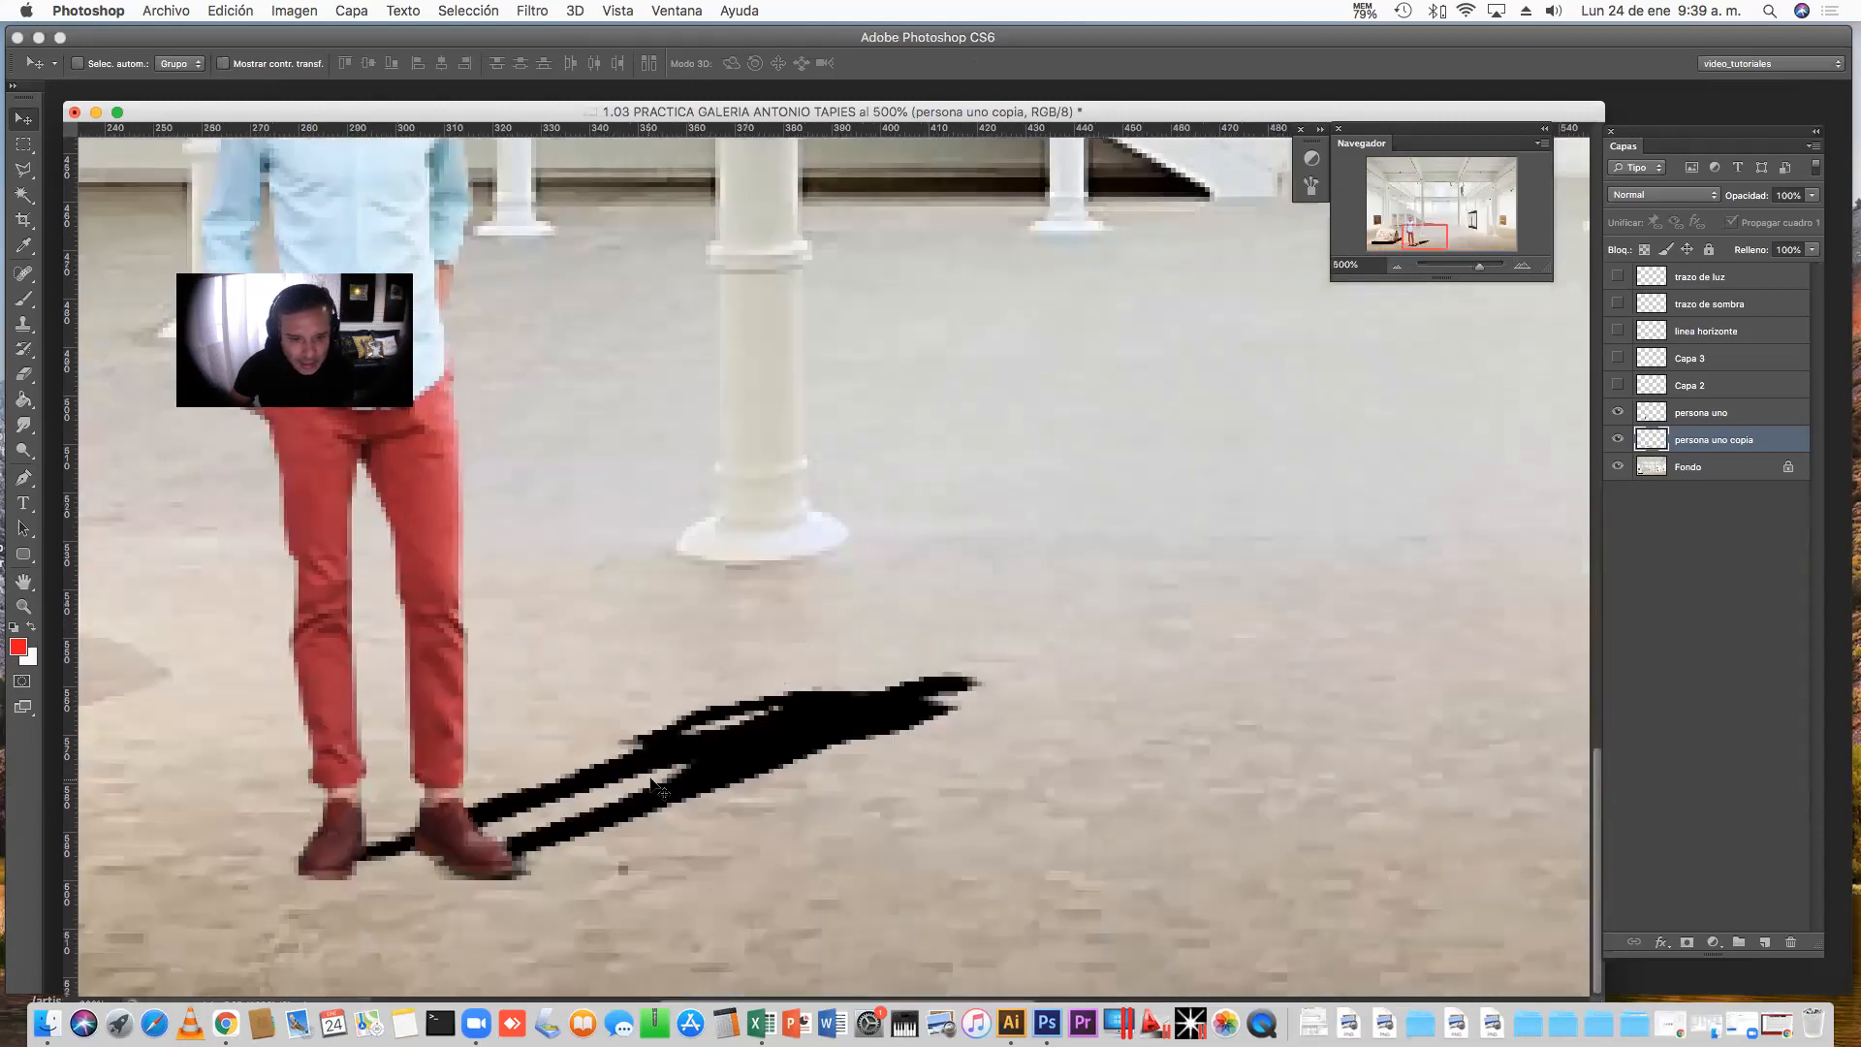
scroll(984, 717, "left", 7)
scroll(959, 694, "right", 1)
mouse_move(972, 803)
left_mouse_down()
mouse_move(982, 773)
mouse_move(1010, 785)
mouse_move(972, 810)
mouse_move(990, 791)
mouse_move(972, 786)
mouse_move(1000, 783)
left_mouse_up()
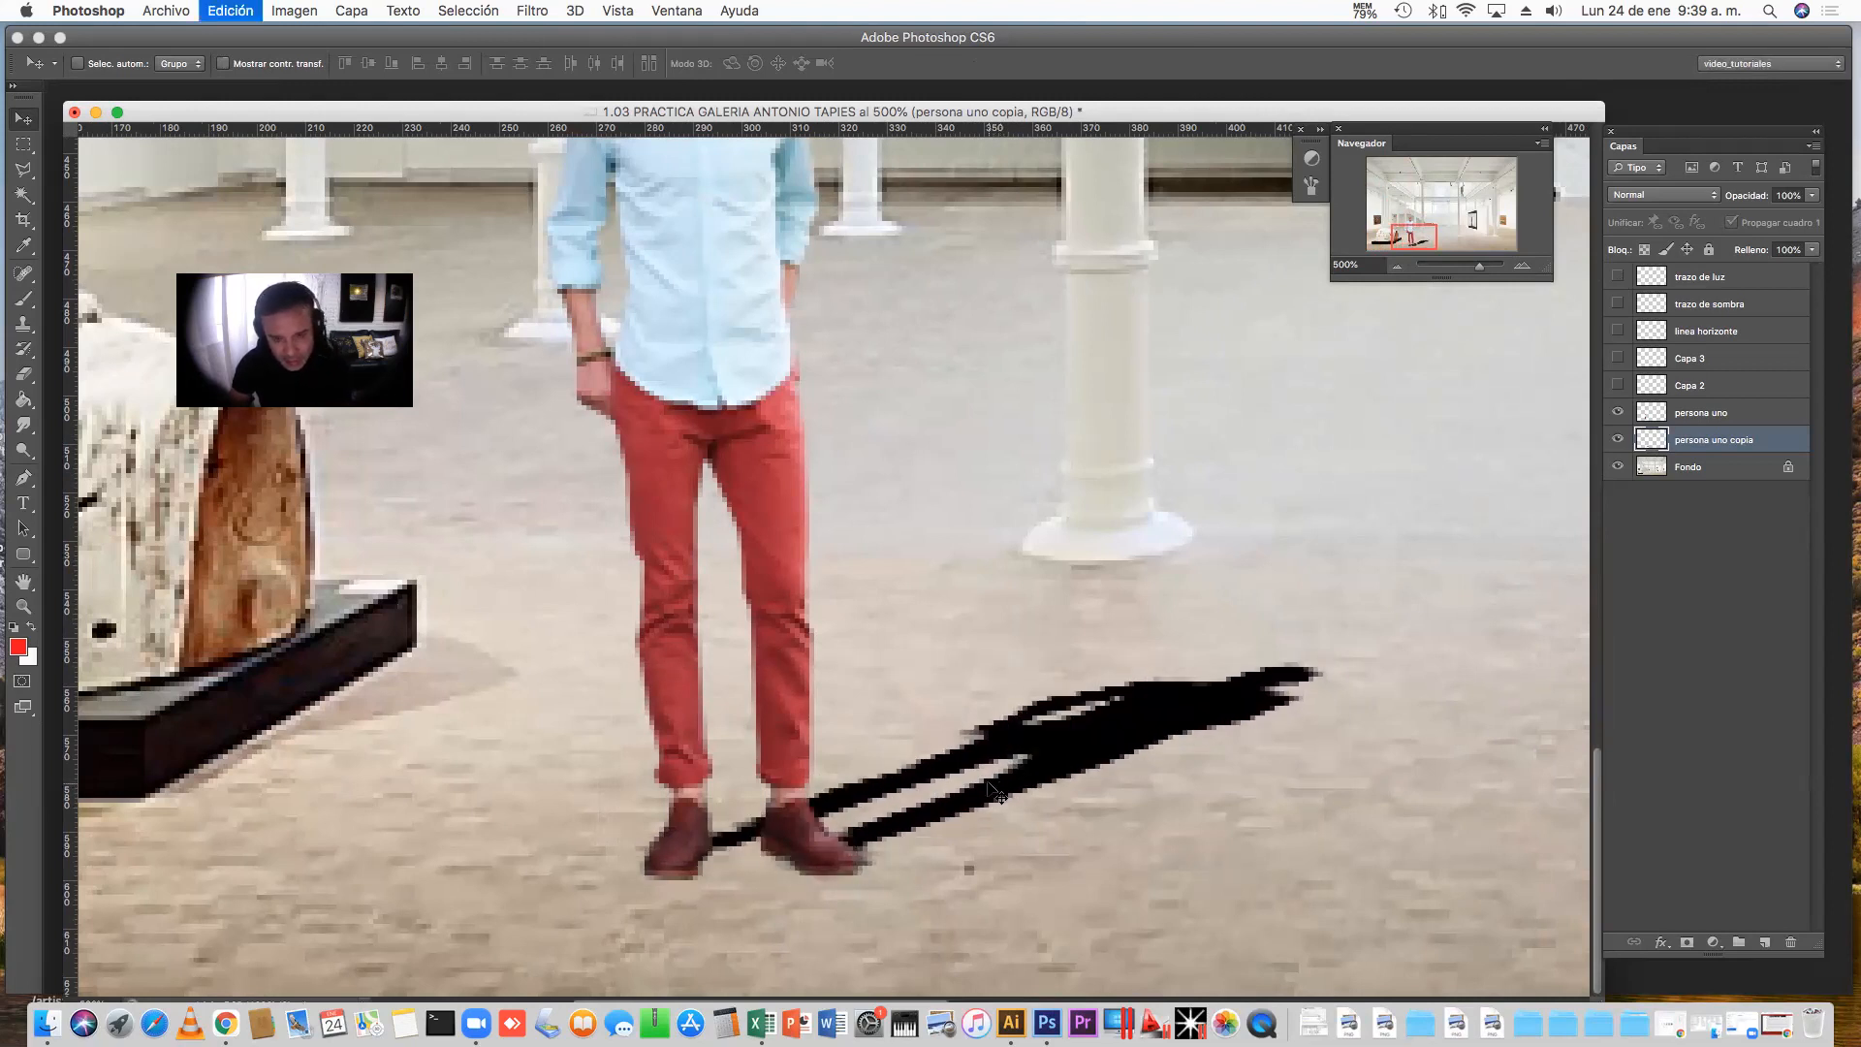
Skew the shadow's head end slightly down and away from the man, and apply the transform
key("super+t")
left_click_drag(979, 665, 1004, 673)
key("Return")
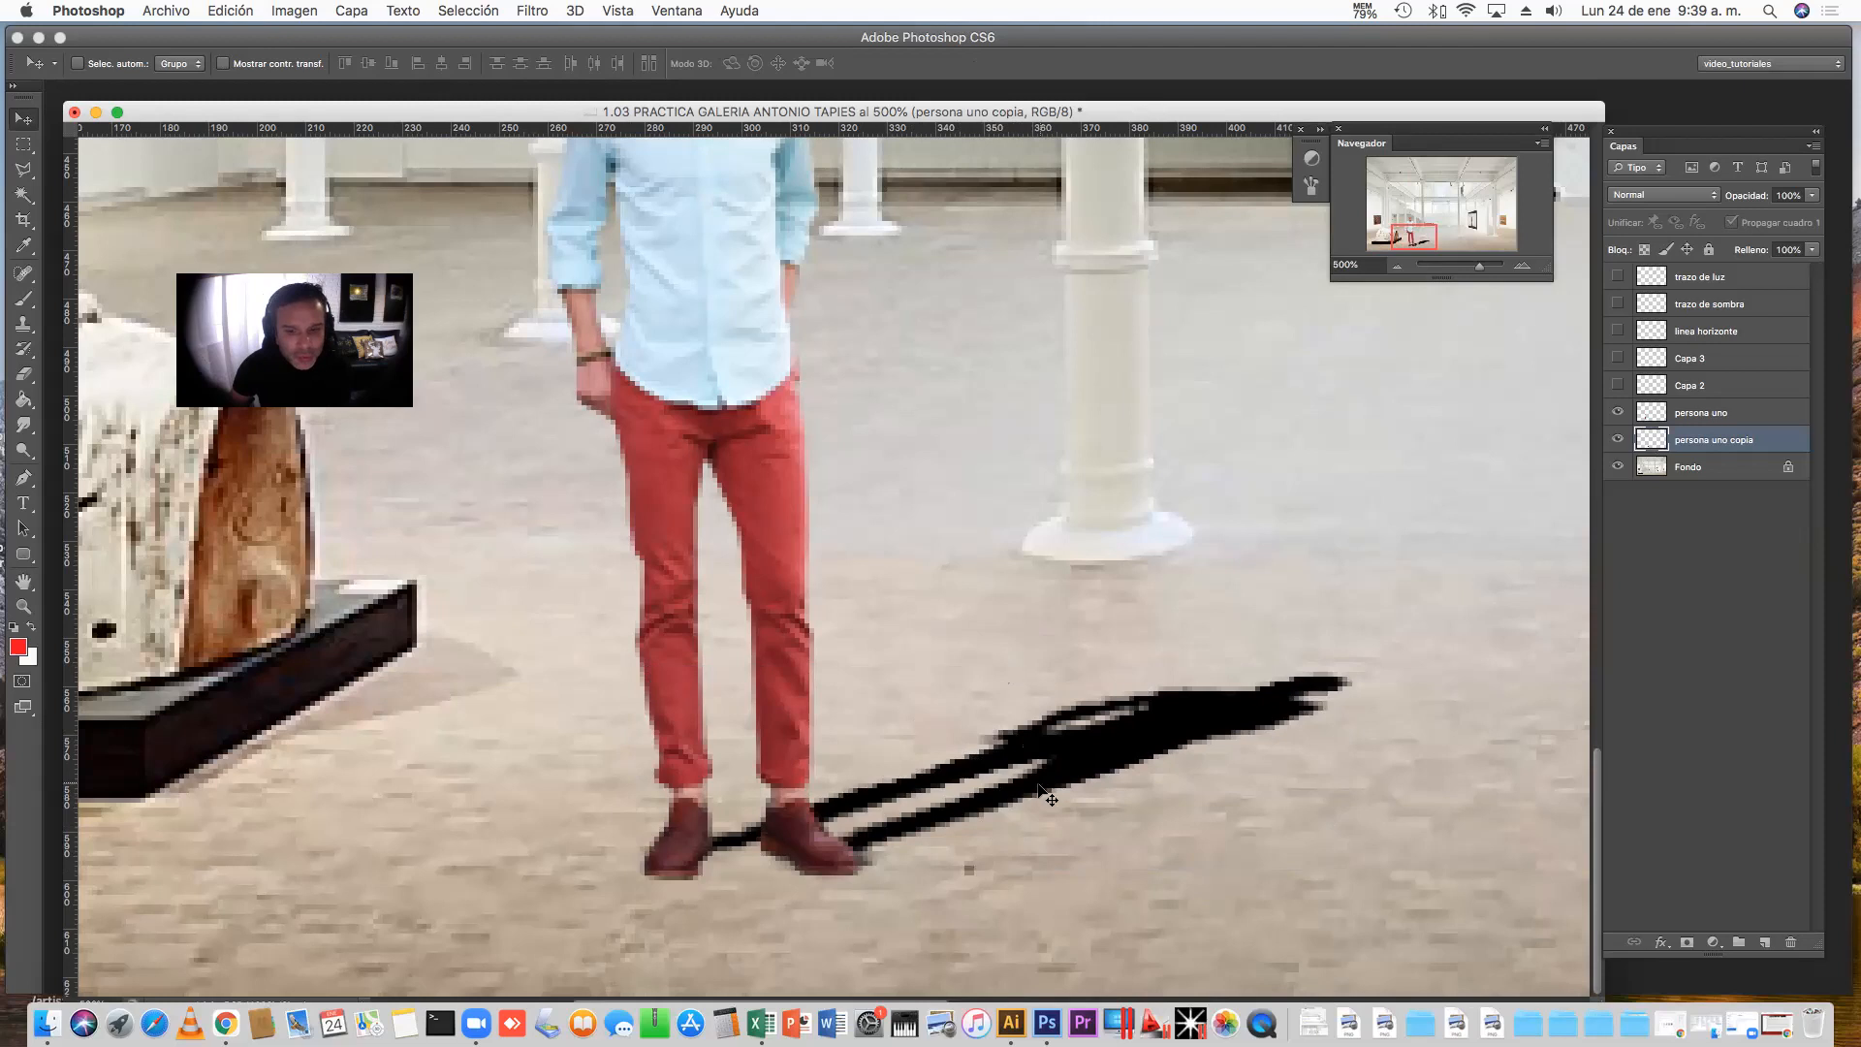
Set the foreground colour to black (000000)
left_click(17, 648)
left_click_drag(743, 561, 662, 627)
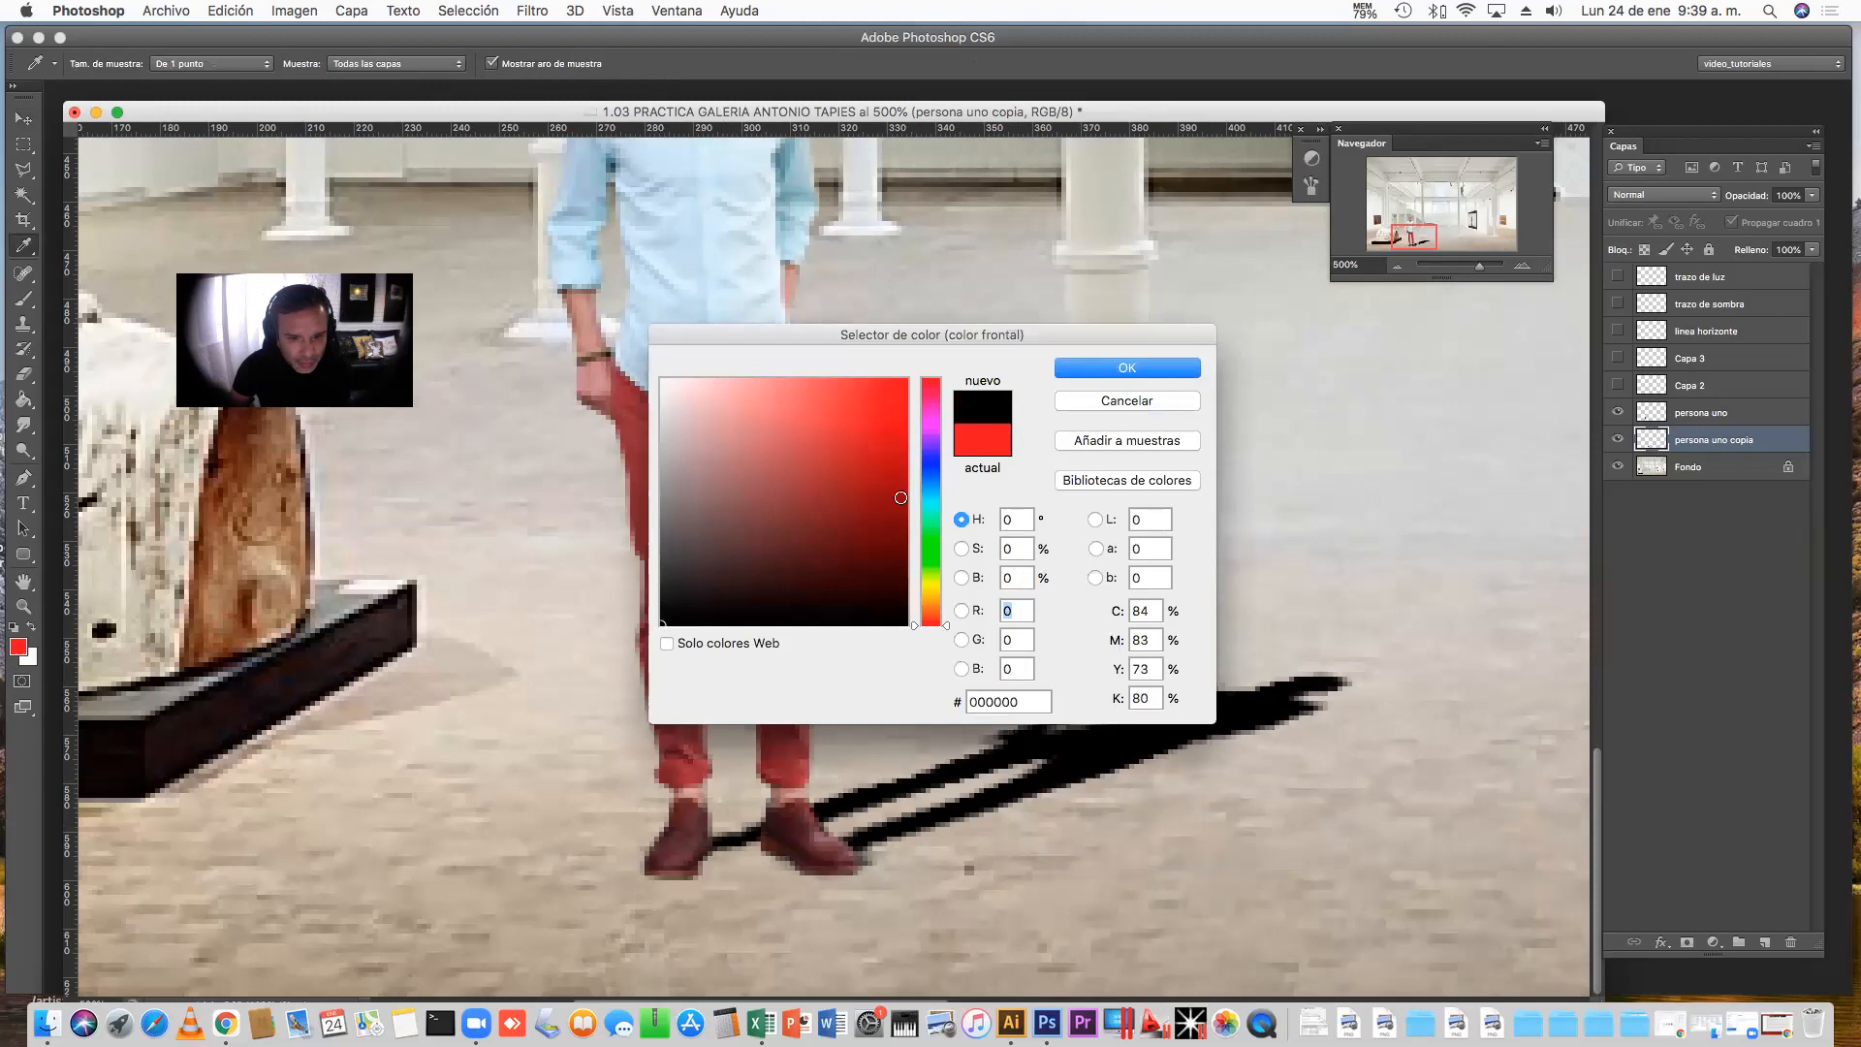
left_click(1097, 369)
Paint the shadow in black between the man's shoes with a 3 px hard round Brush, joining it to the shoes
key("b")
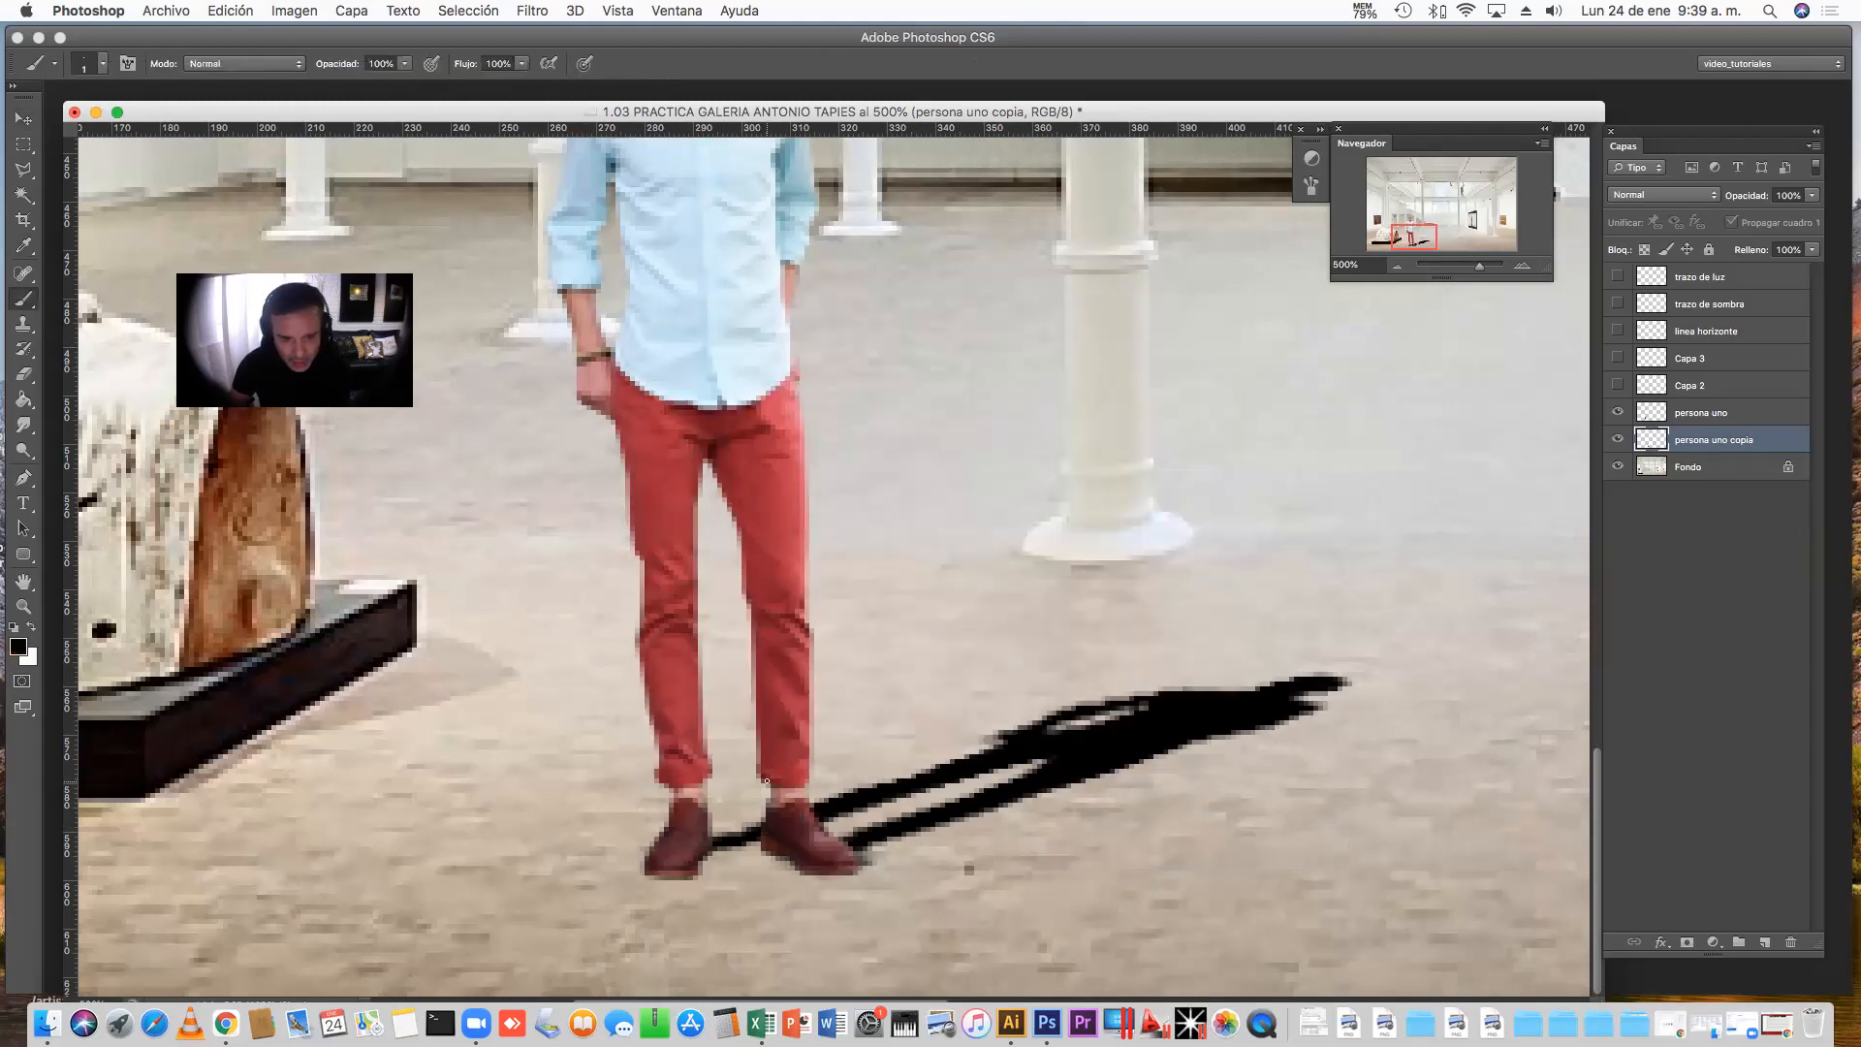
right_click(767, 780)
left_click(798, 462)
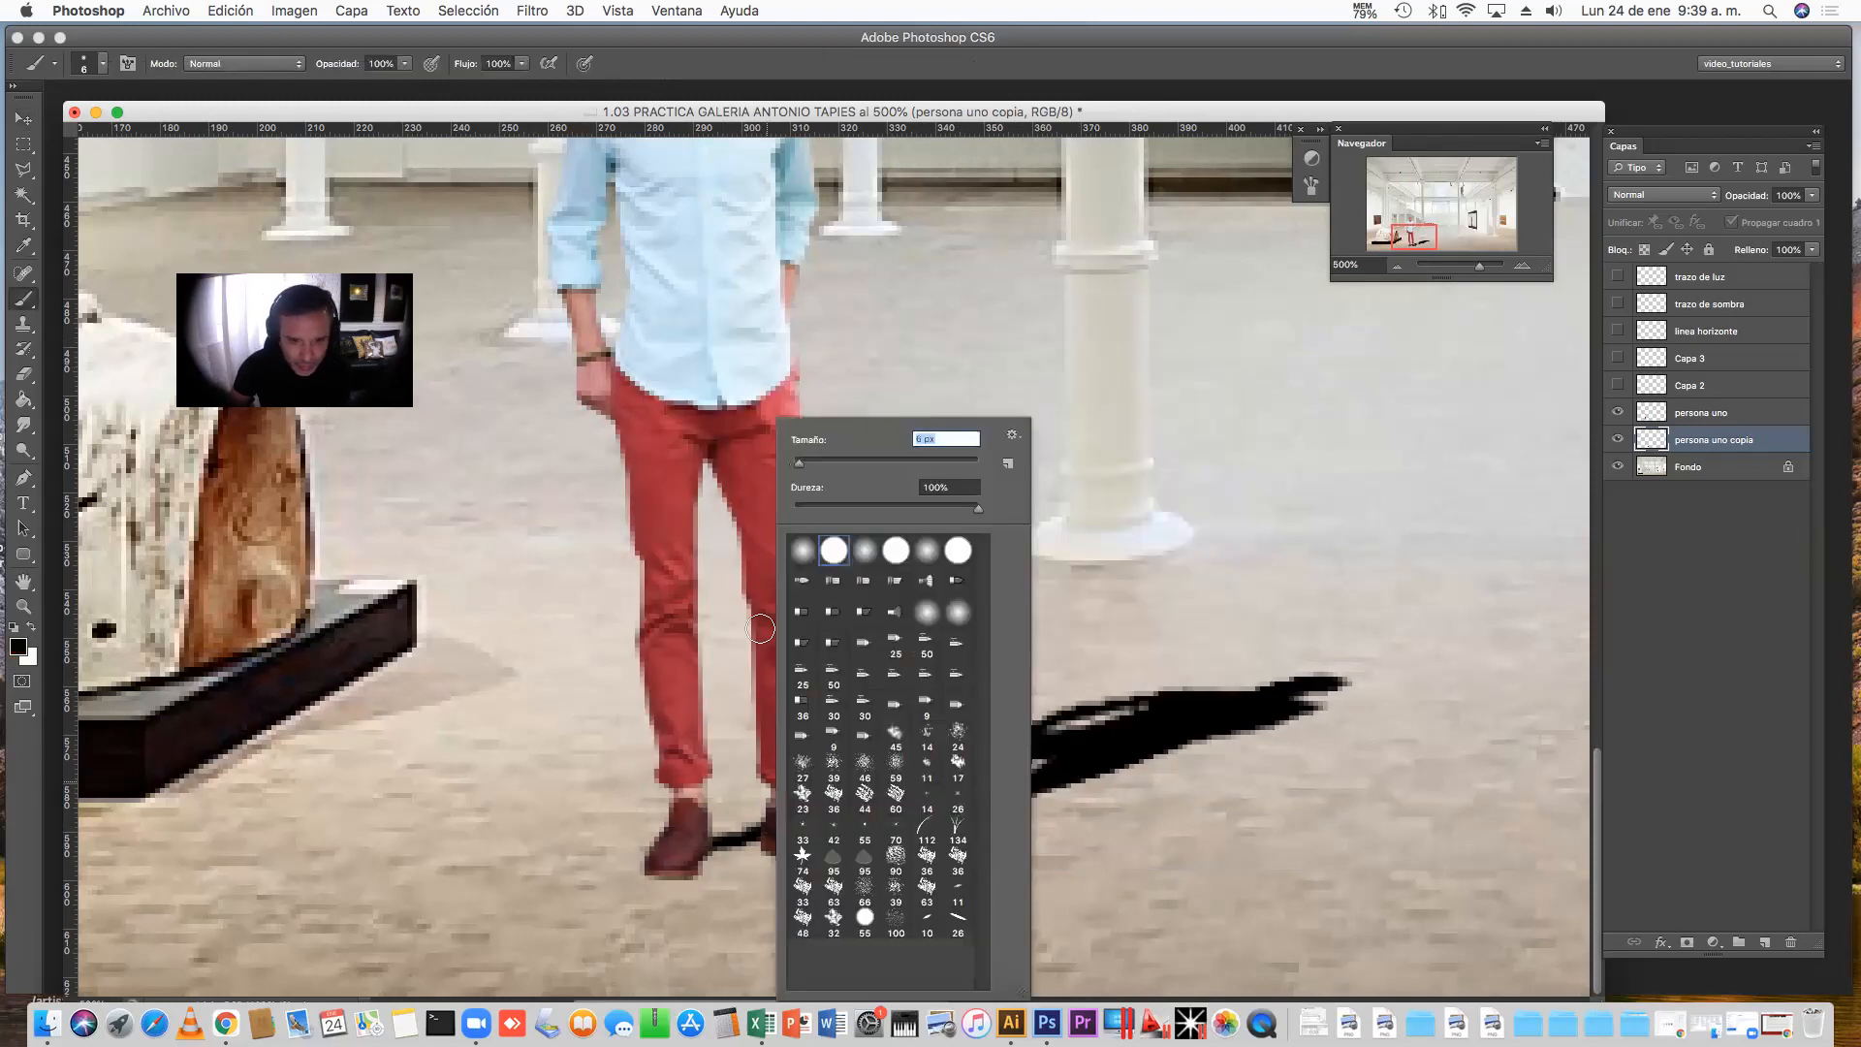
left_click(799, 463)
left_click(1145, 738)
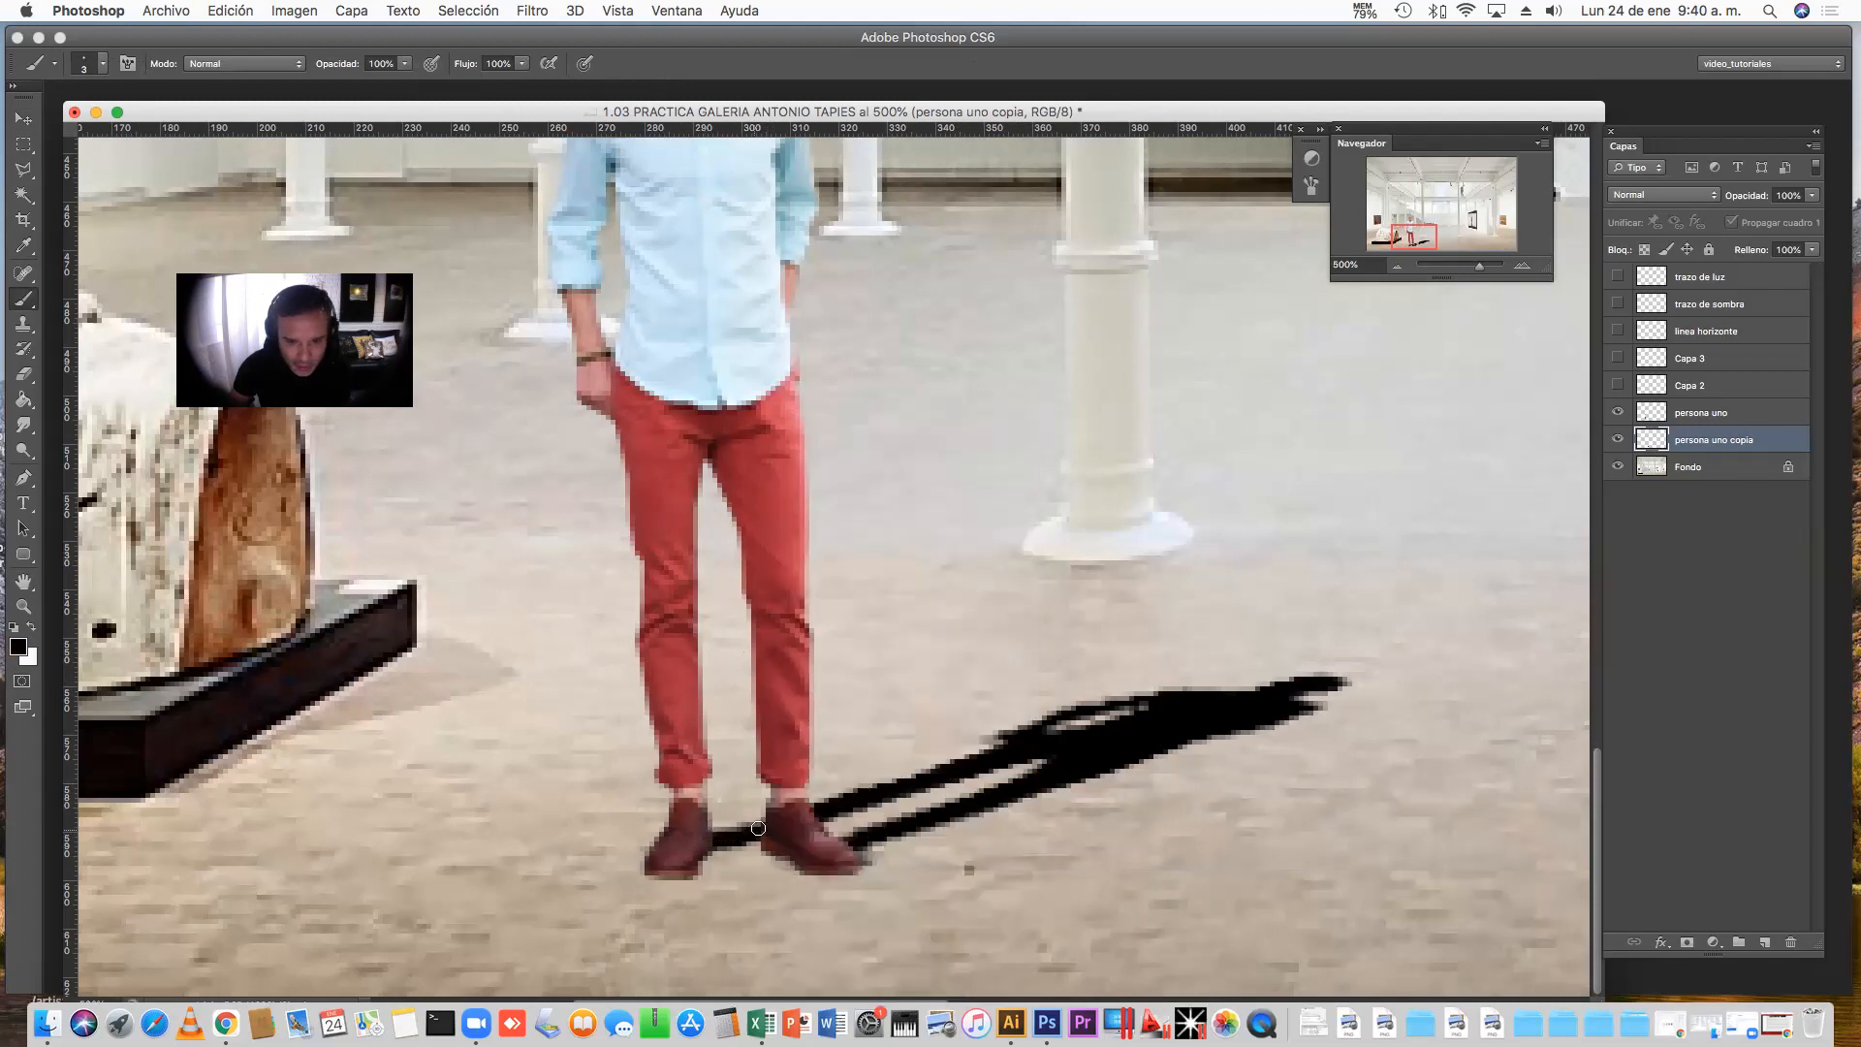
left_click_drag(702, 832, 779, 818)
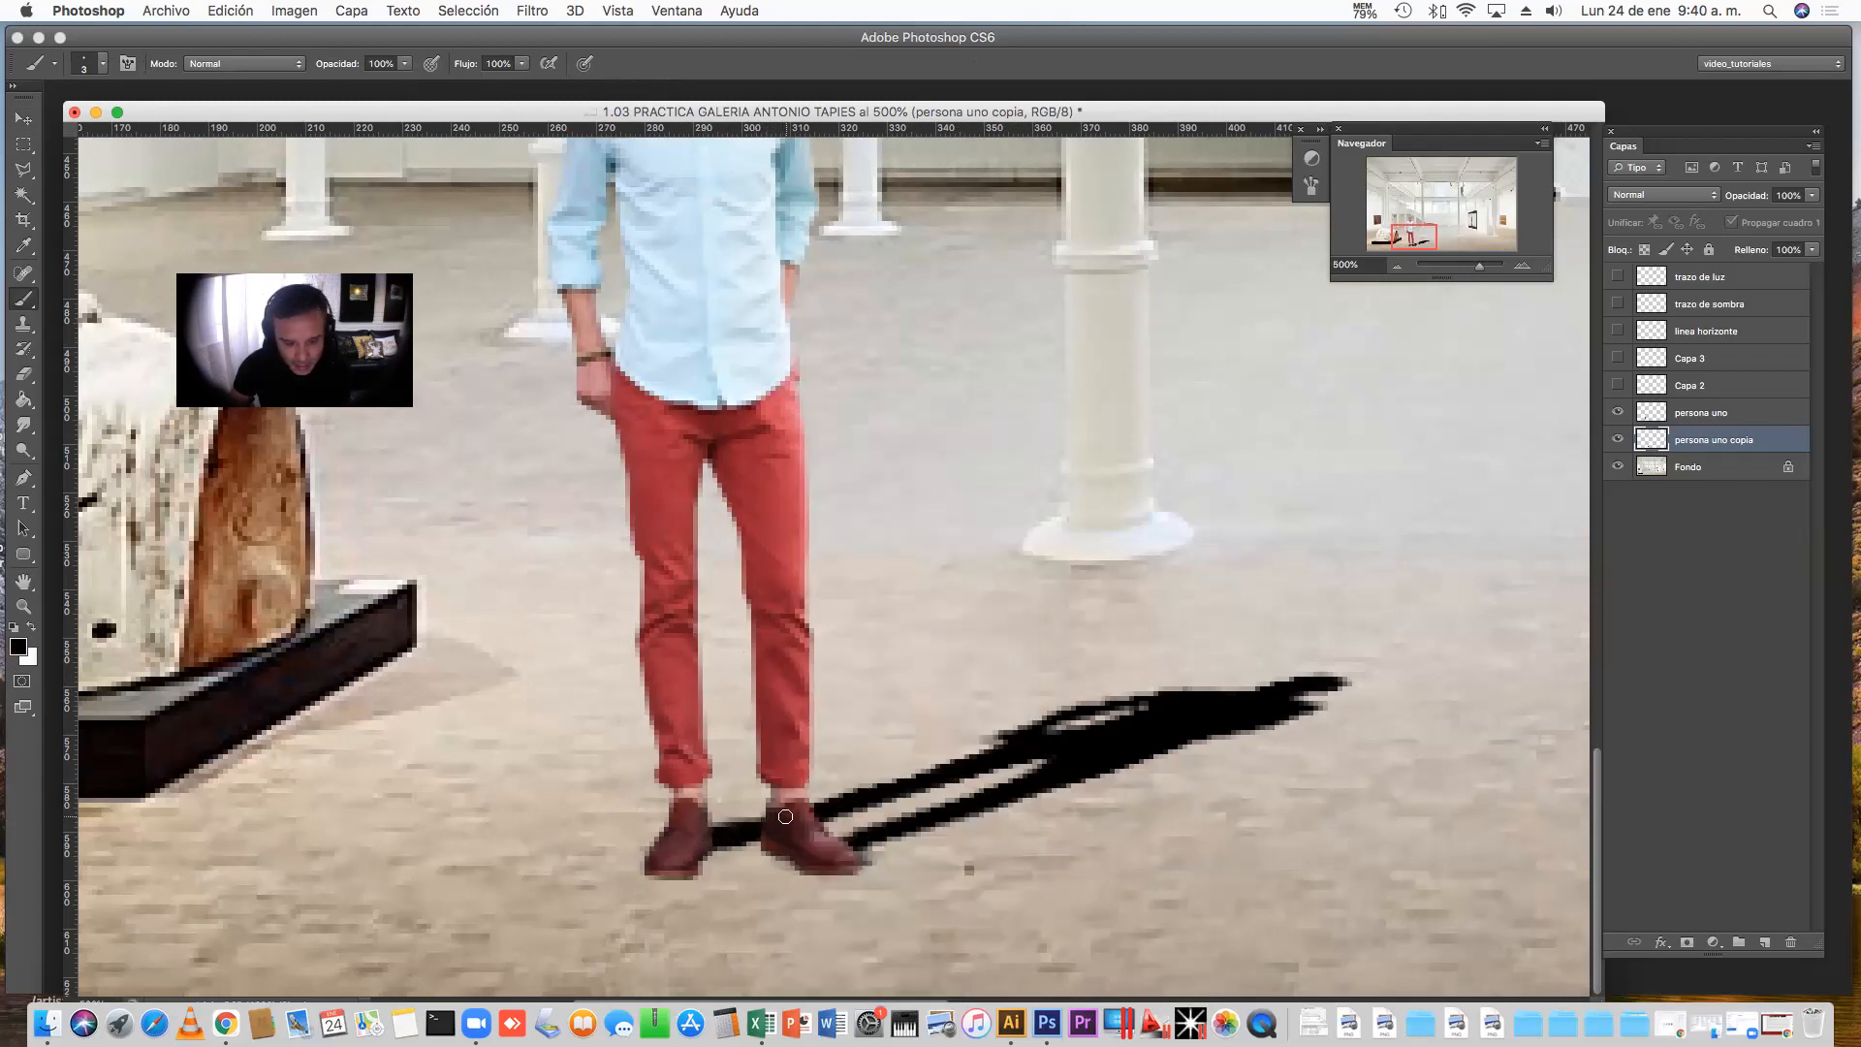
left_click(1012, 754, "shift")
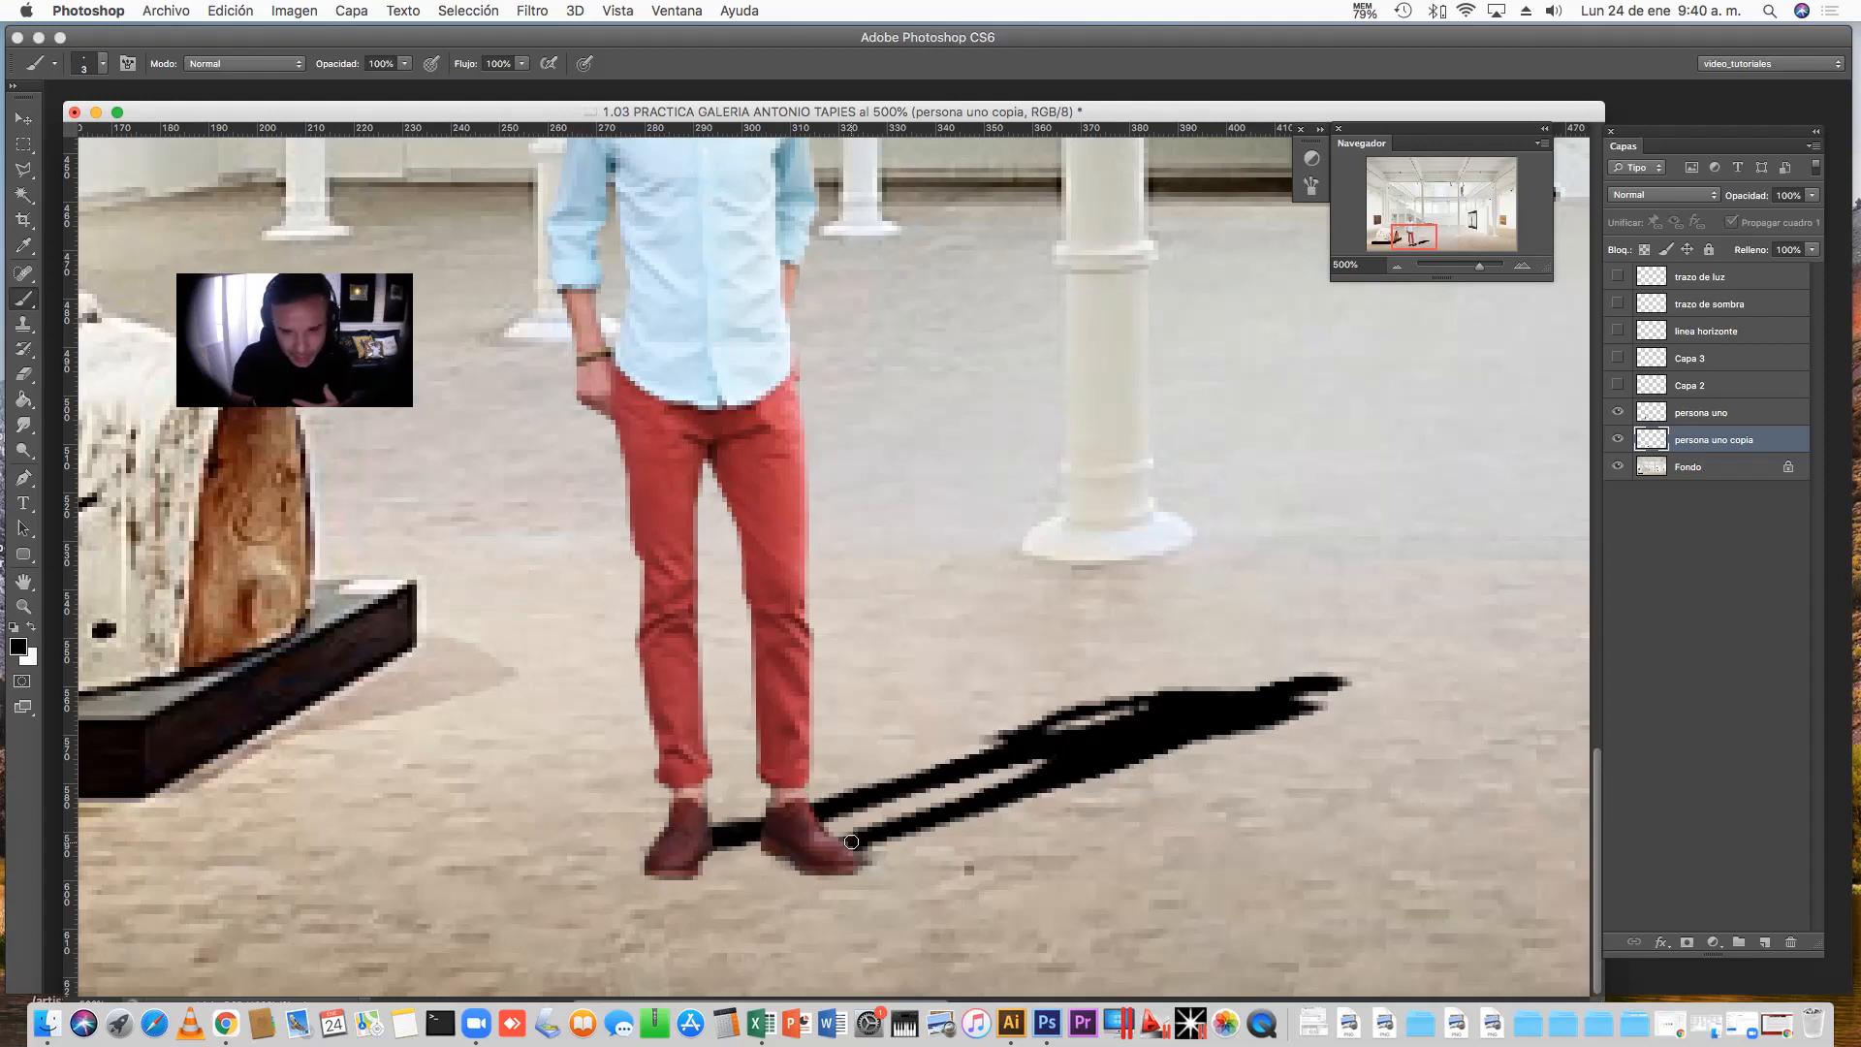
Paint black into the gap between the shadow's legs near the man's shoes, undoing the stroke that fills too much
left_click(1397, 267)
left_click(1396, 267)
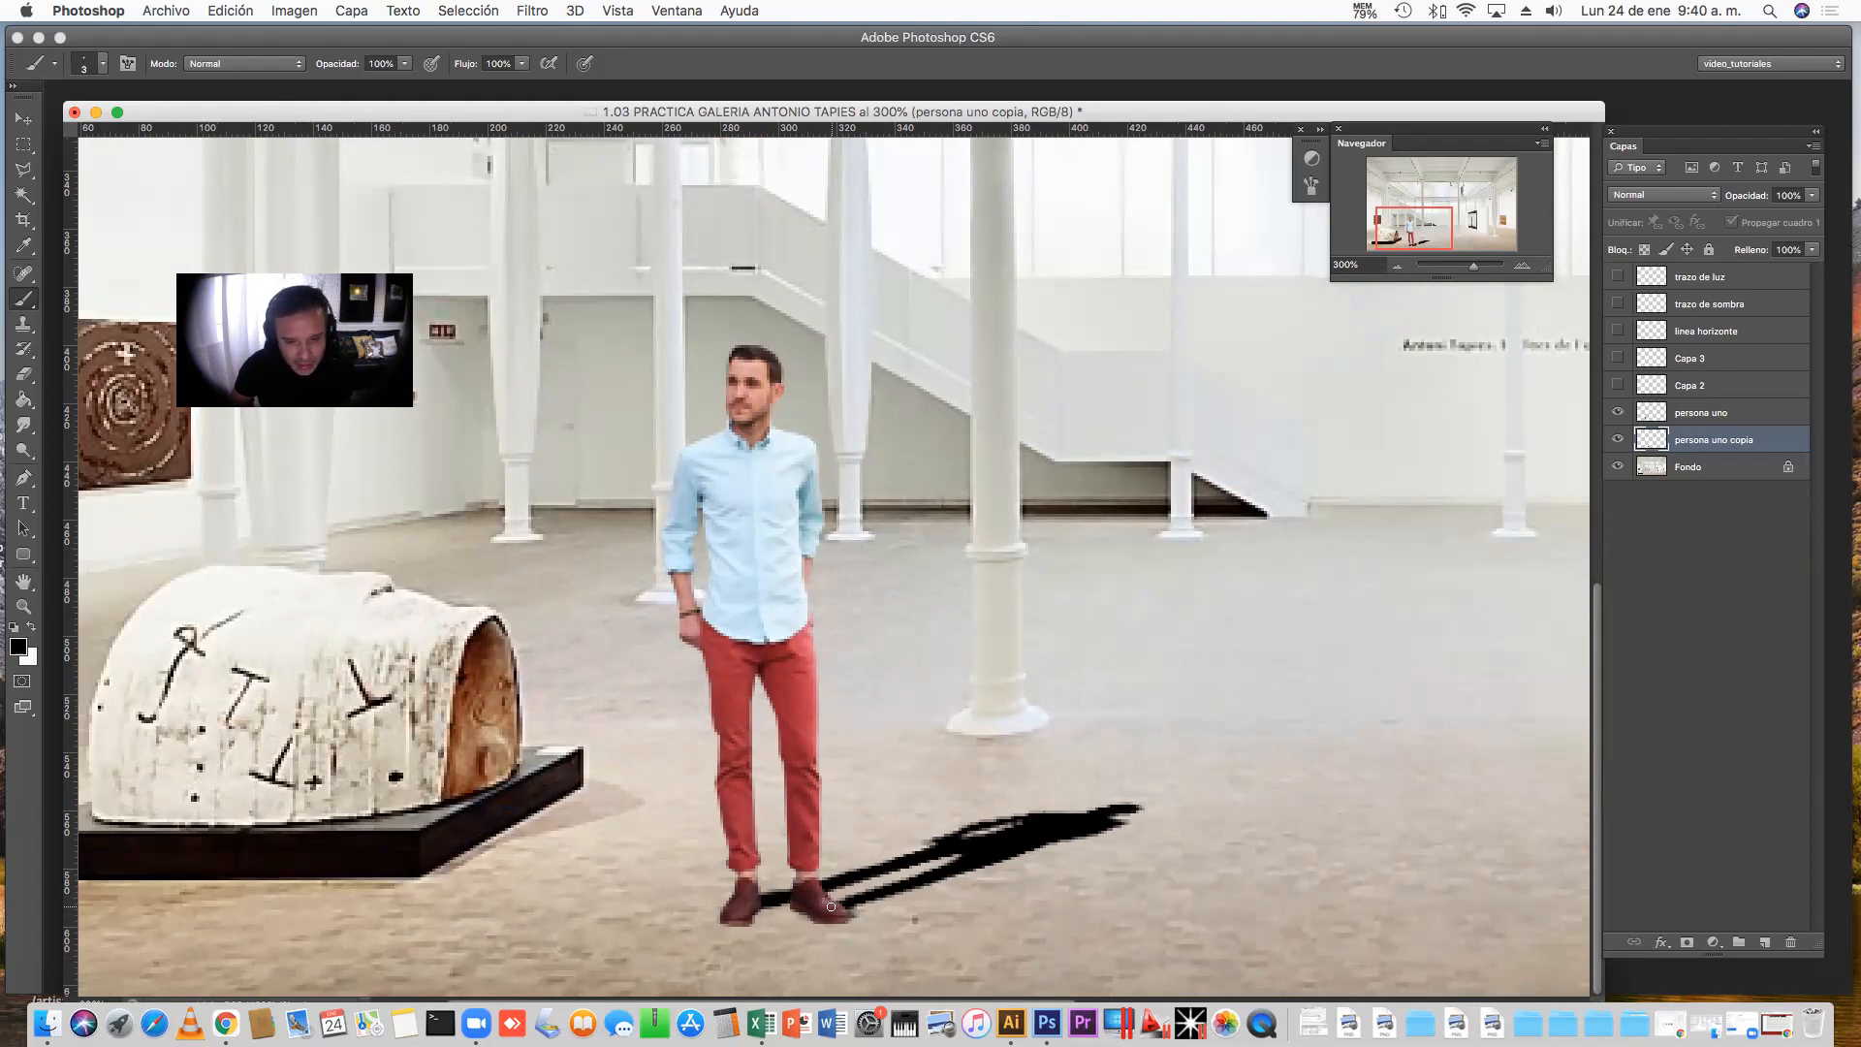
left_click(941, 866, "shift")
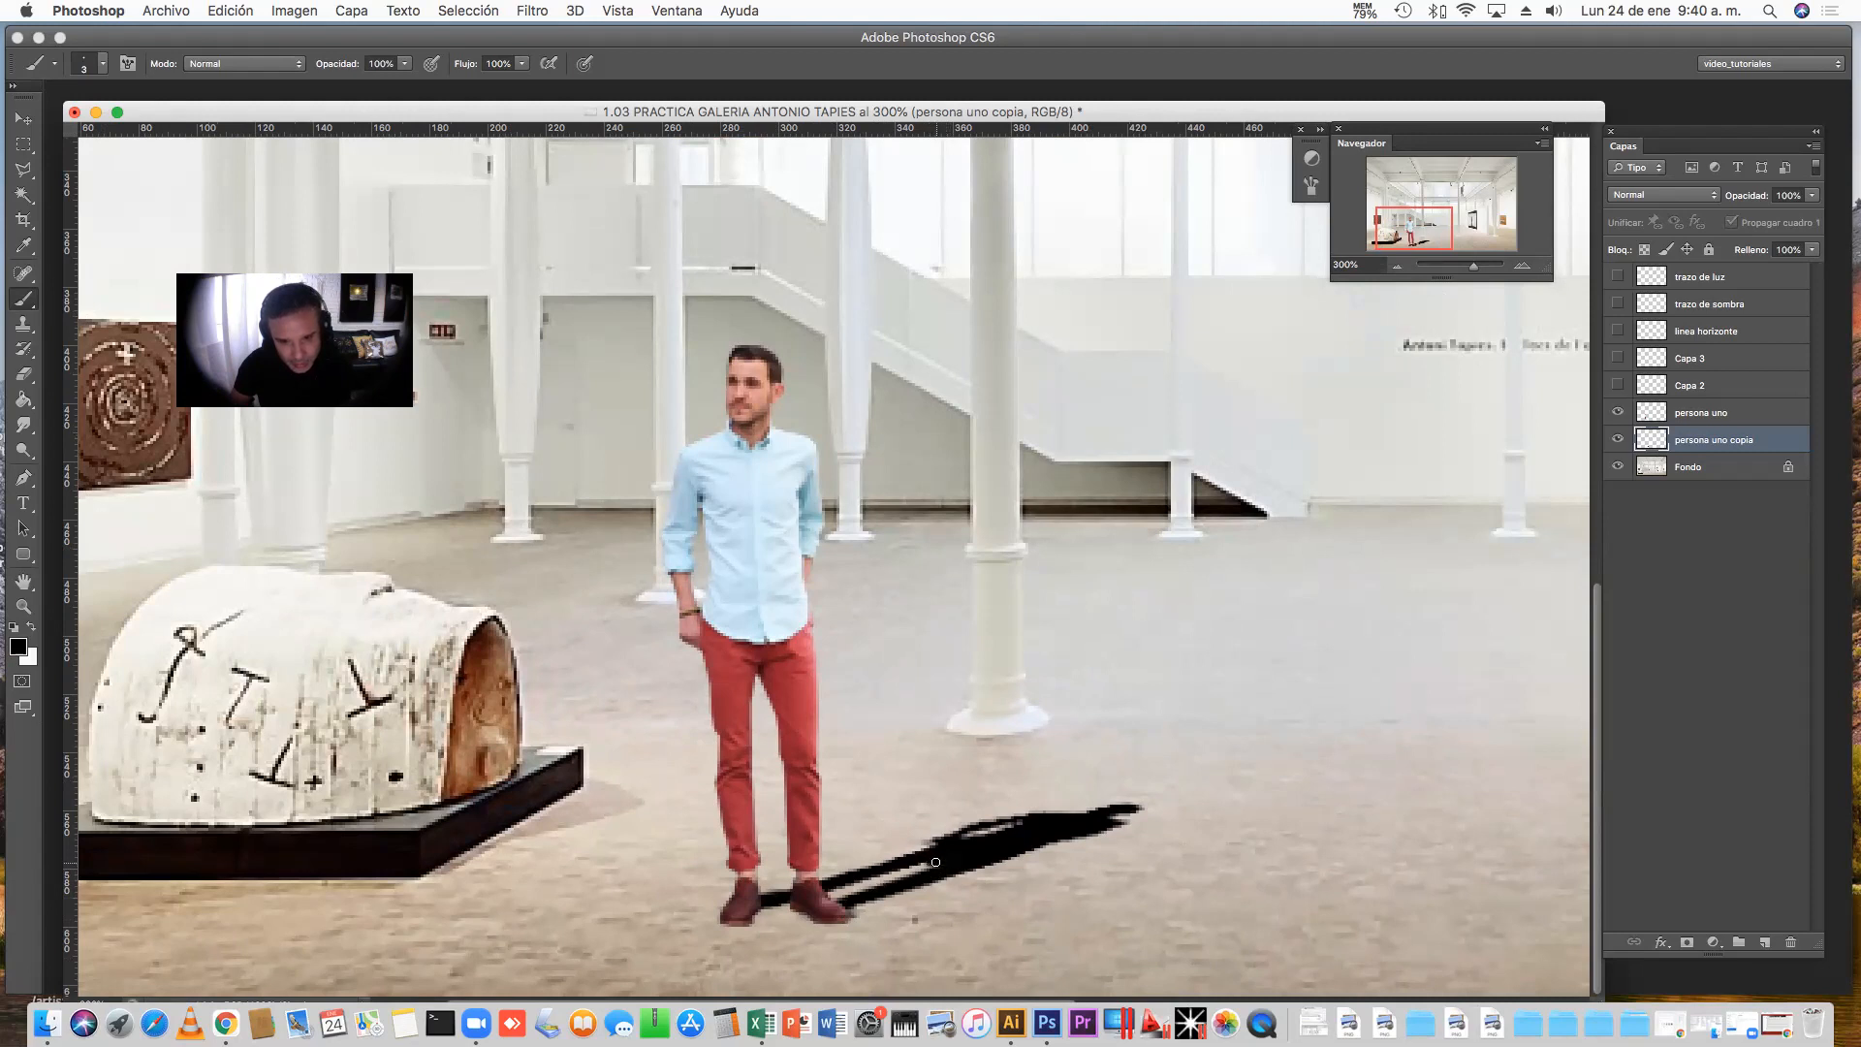
left_click_drag(836, 896, 926, 869)
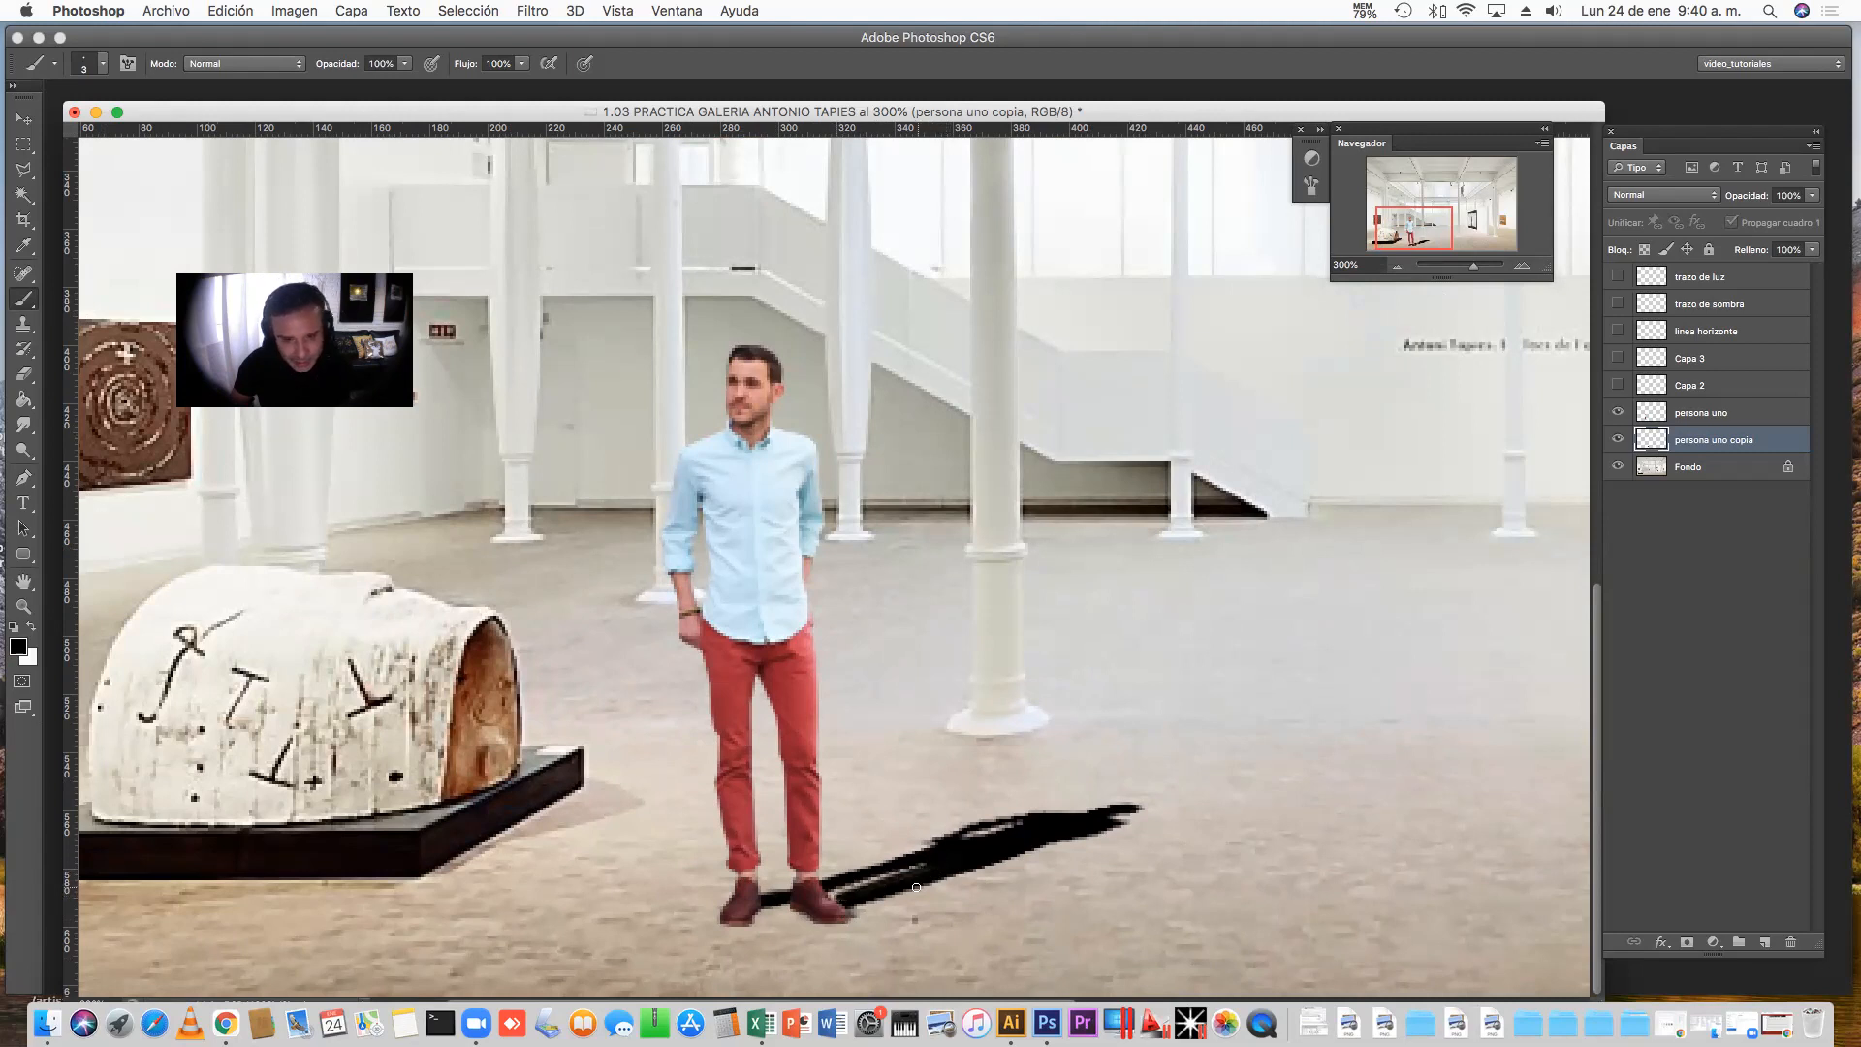
key("super+z")
left_click_drag(837, 895, 856, 898)
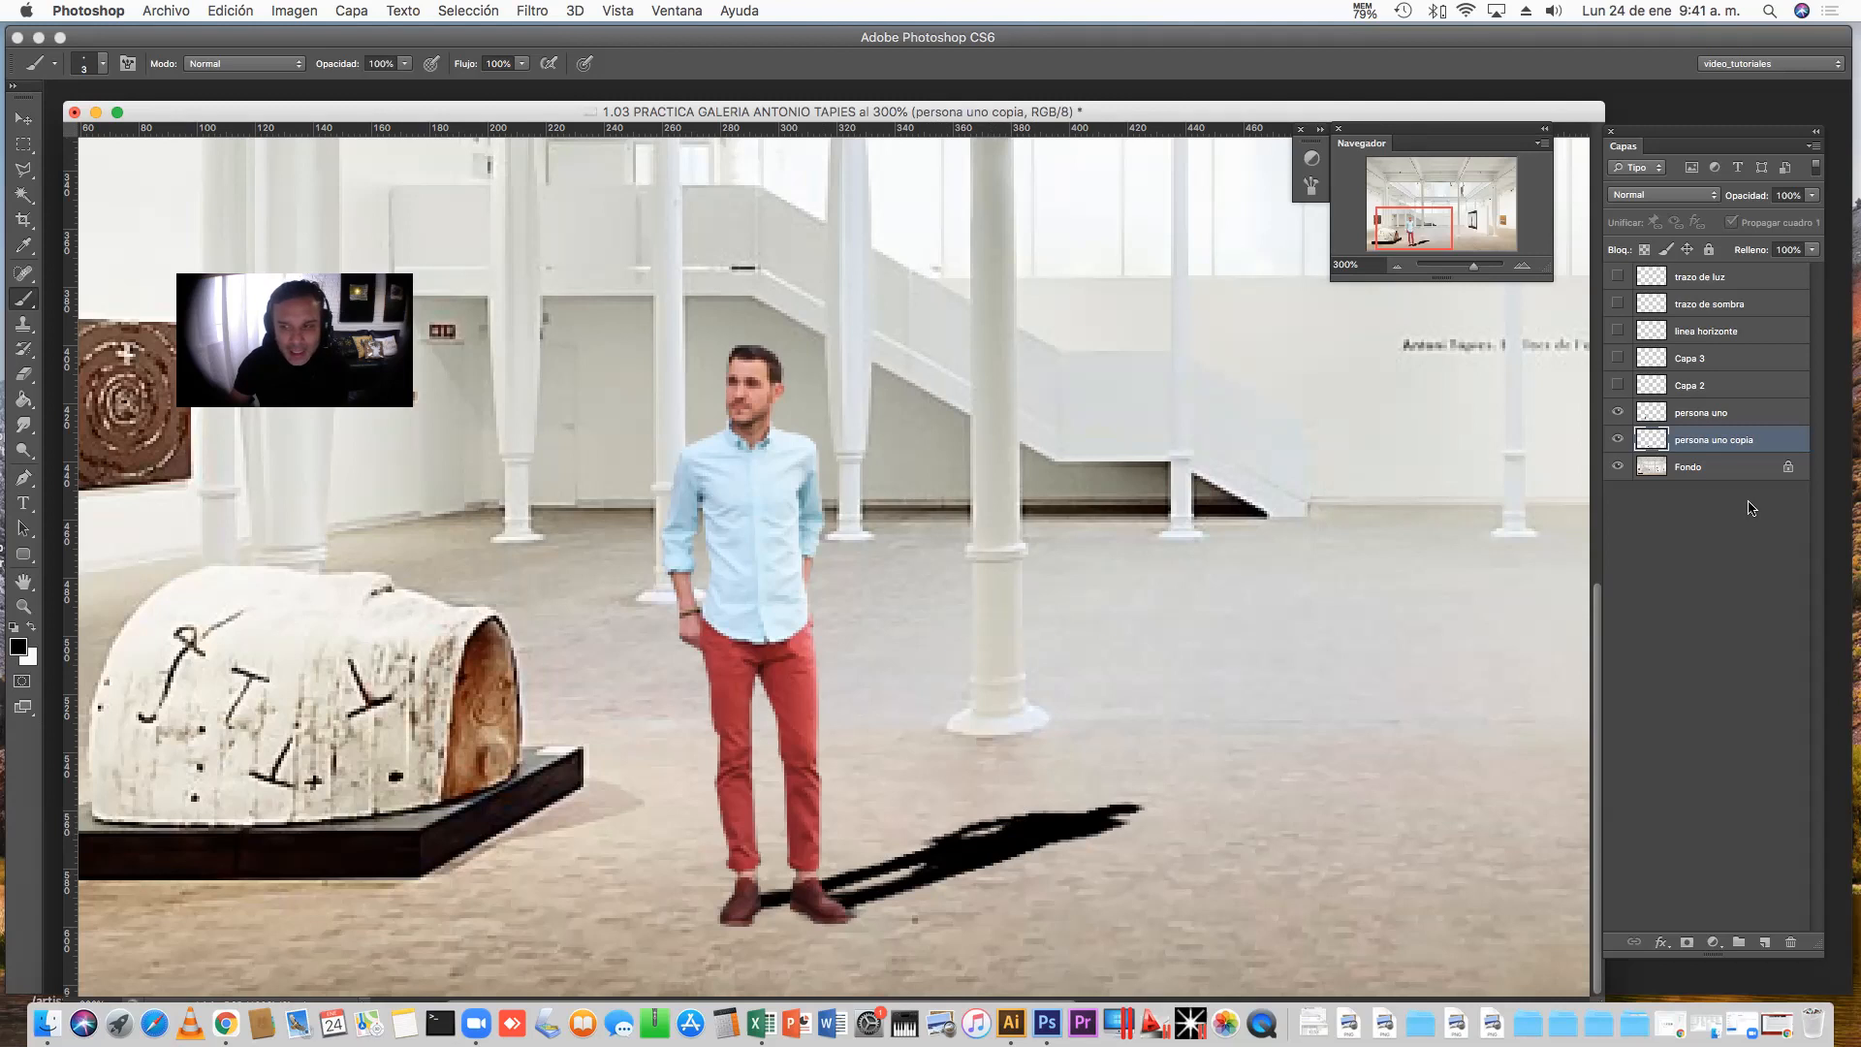
left_click(1396, 268)
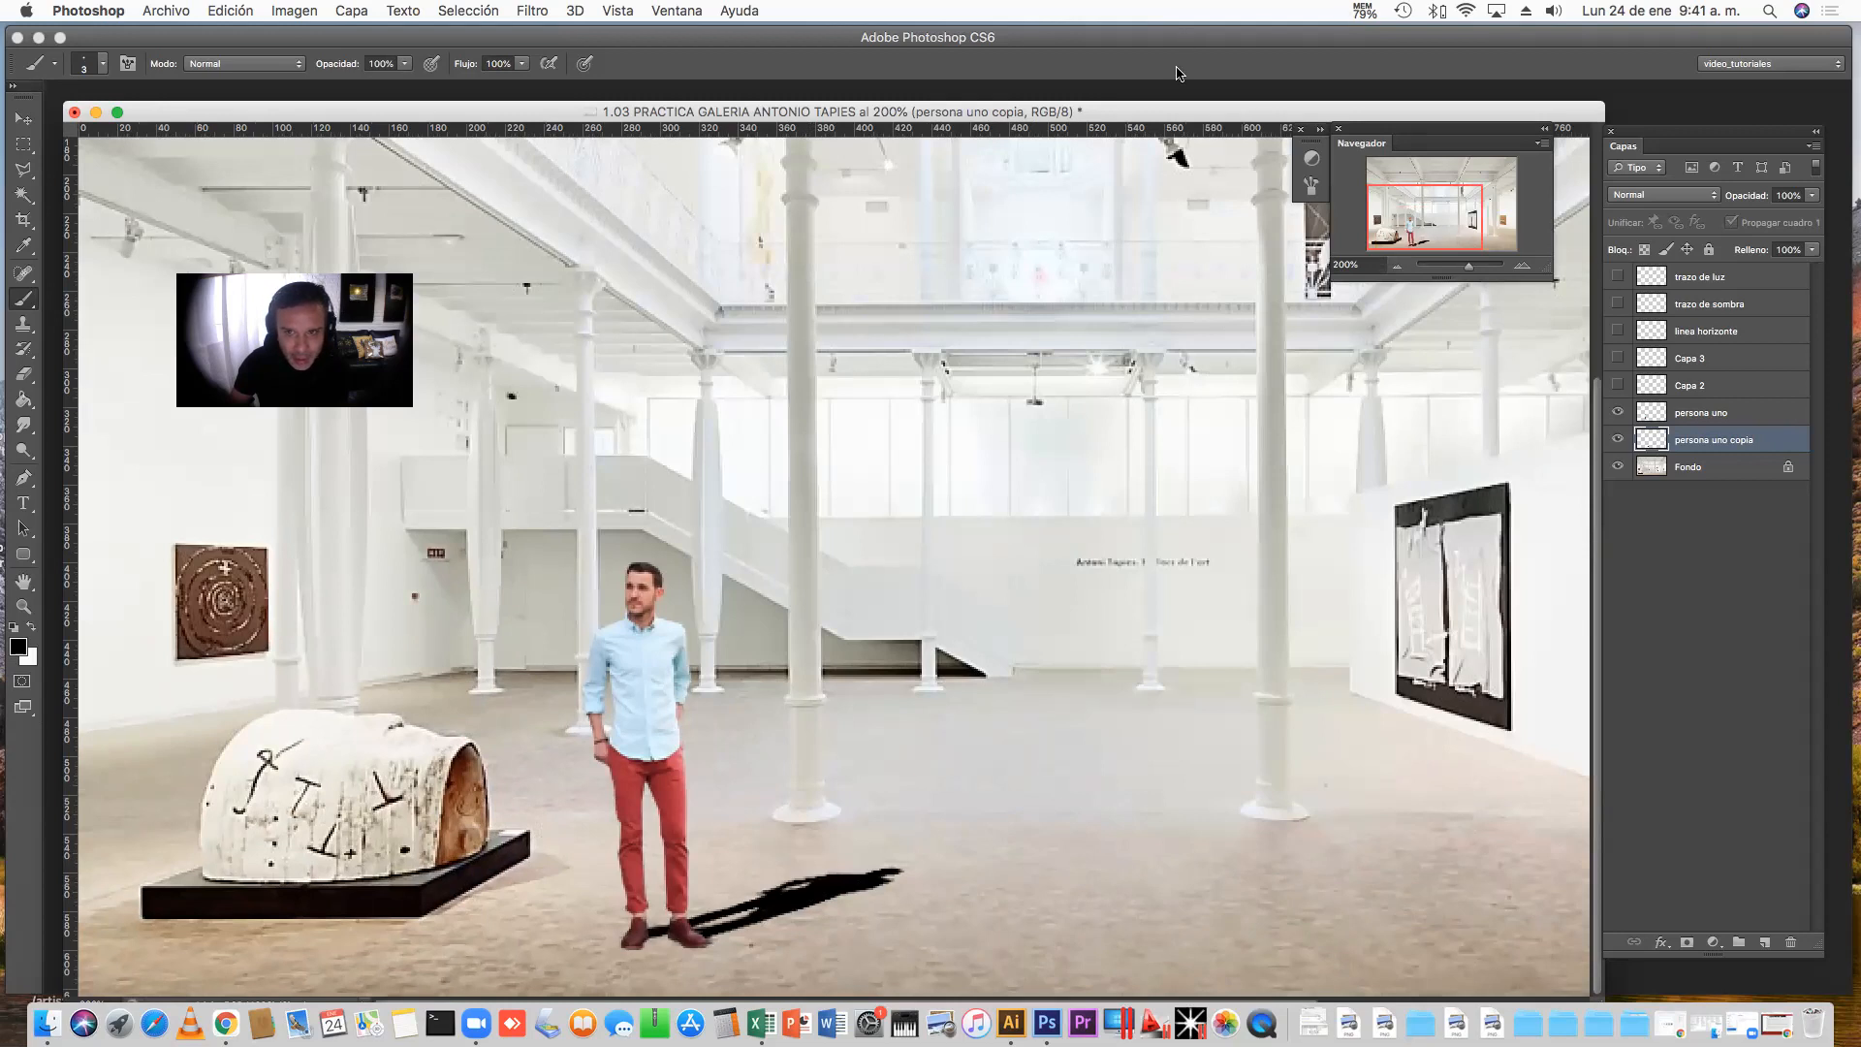
mouse_move(557, 844)
left_mouse_down()
mouse_move(533, 890)
mouse_move(545, 851)
mouse_move(585, 893)
mouse_move(515, 838)
mouse_move(563, 857)
left_mouse_up()
mouse_move(851, 925)
left_mouse_down()
mouse_move(841, 871)
mouse_move(787, 935)
mouse_move(814, 870)
left_mouse_up()
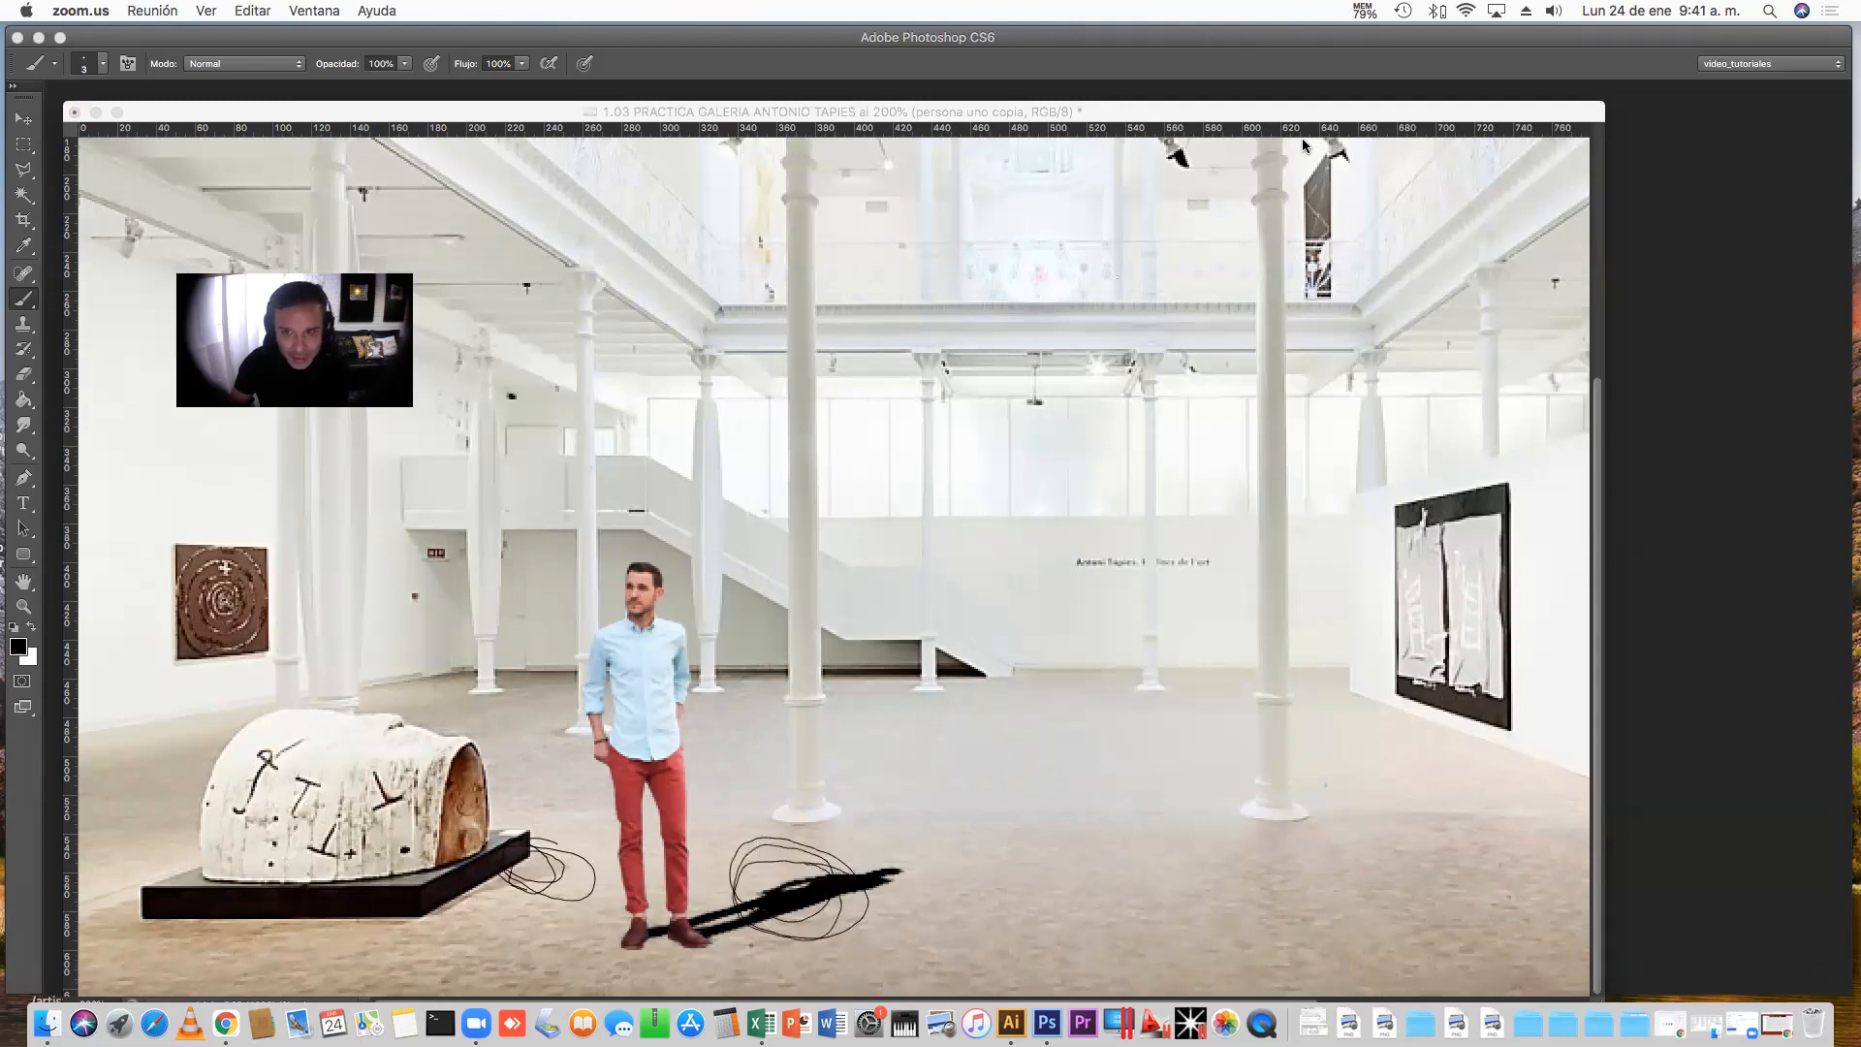
left_click(1311, 177)
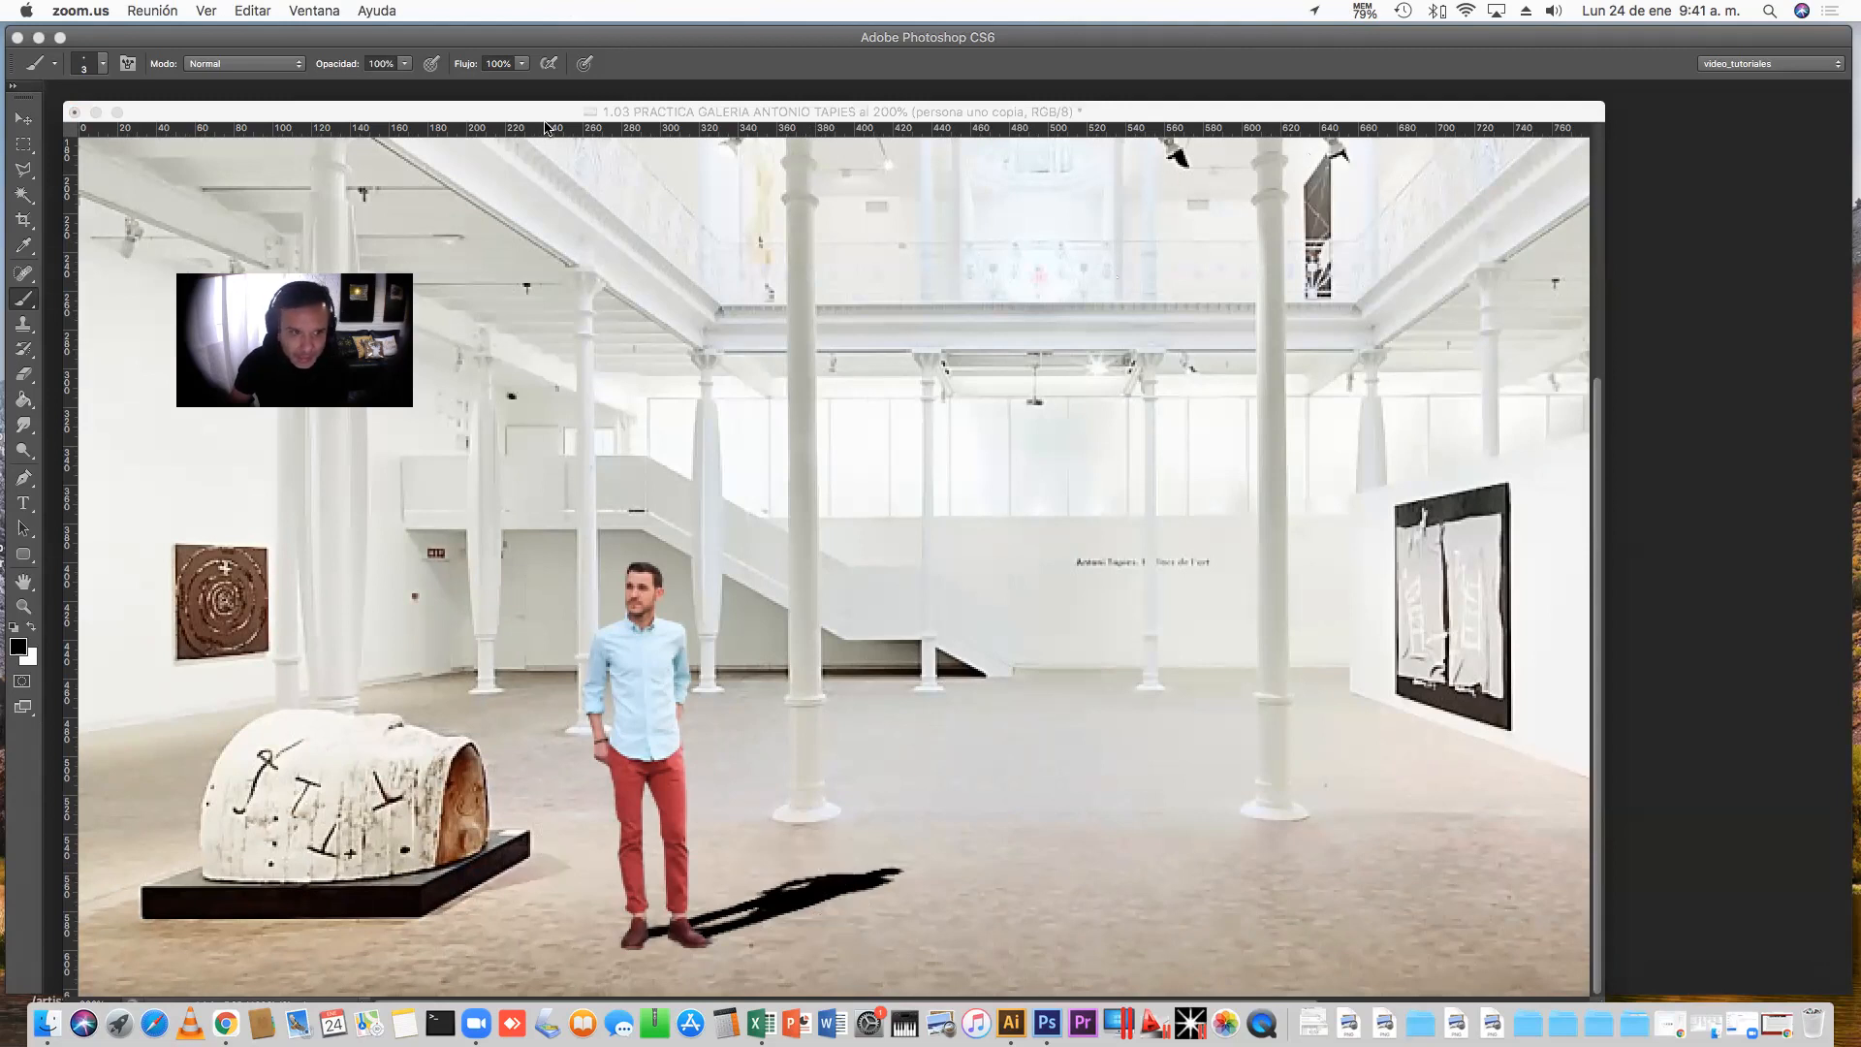
left_click(543, 124)
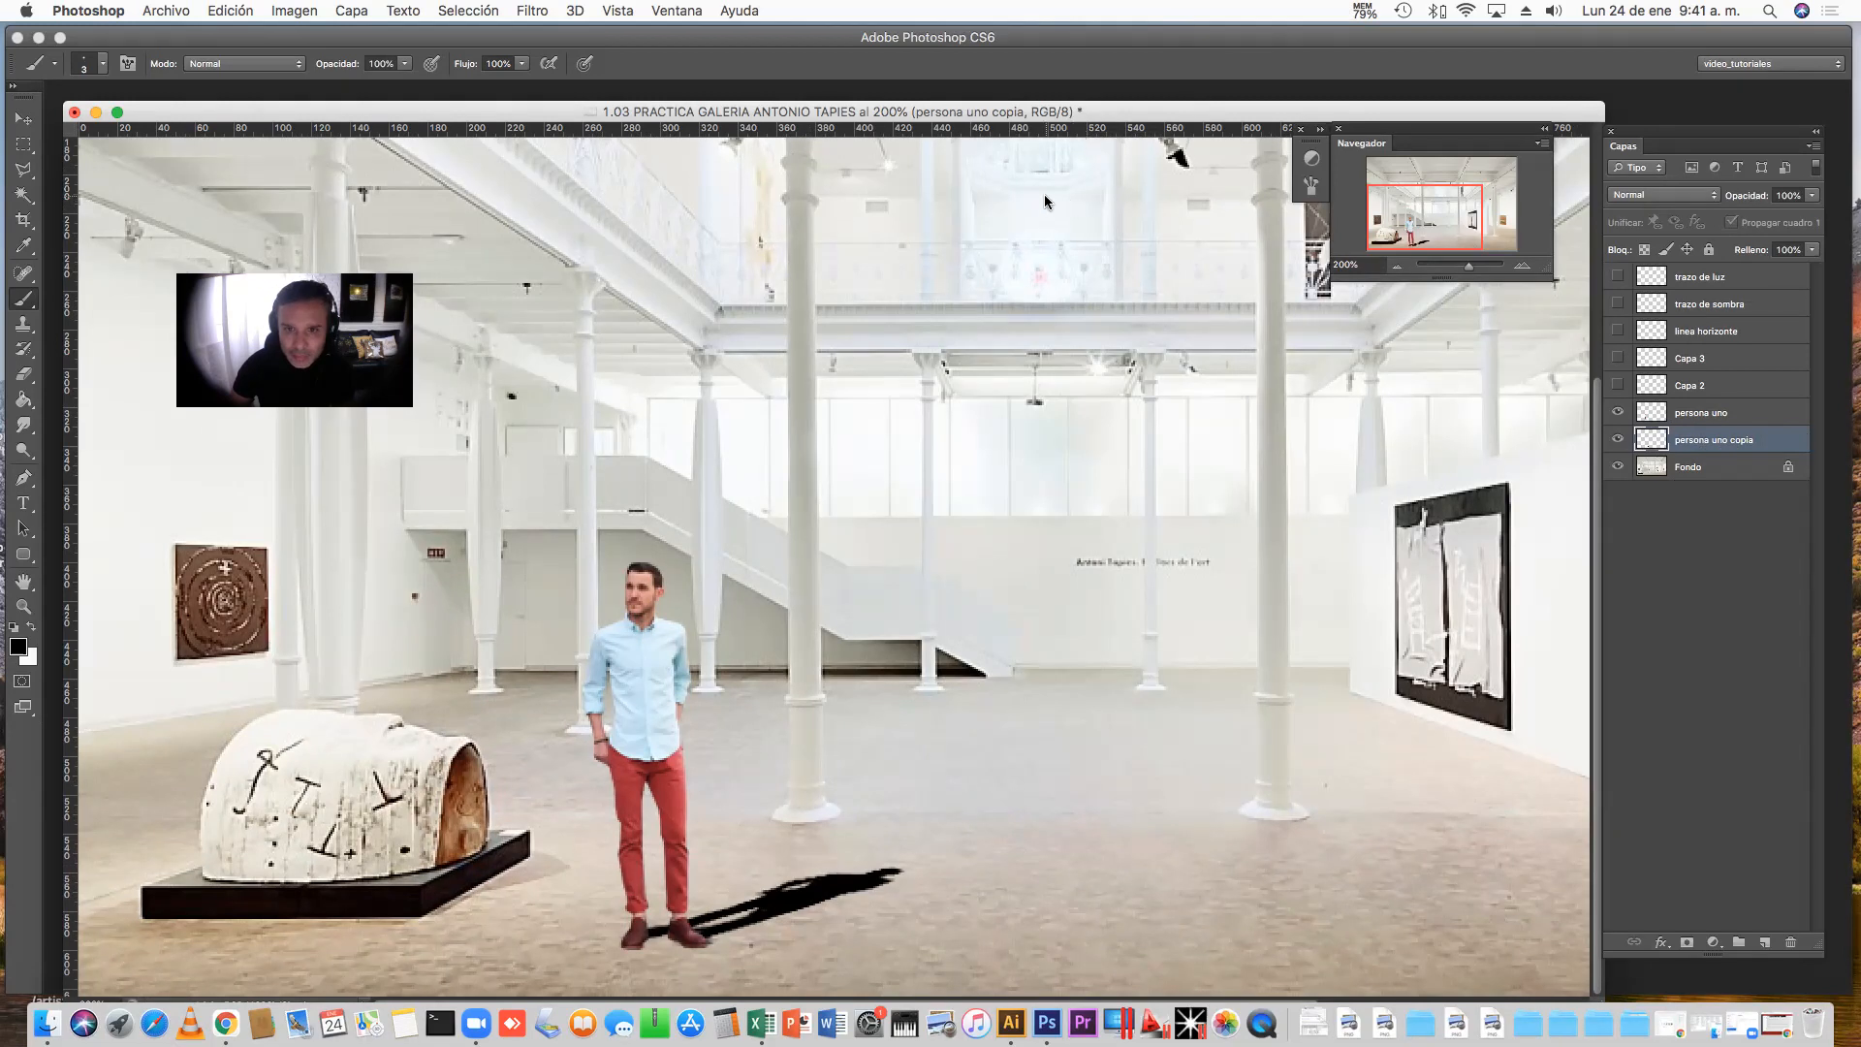
left_click(814, 195)
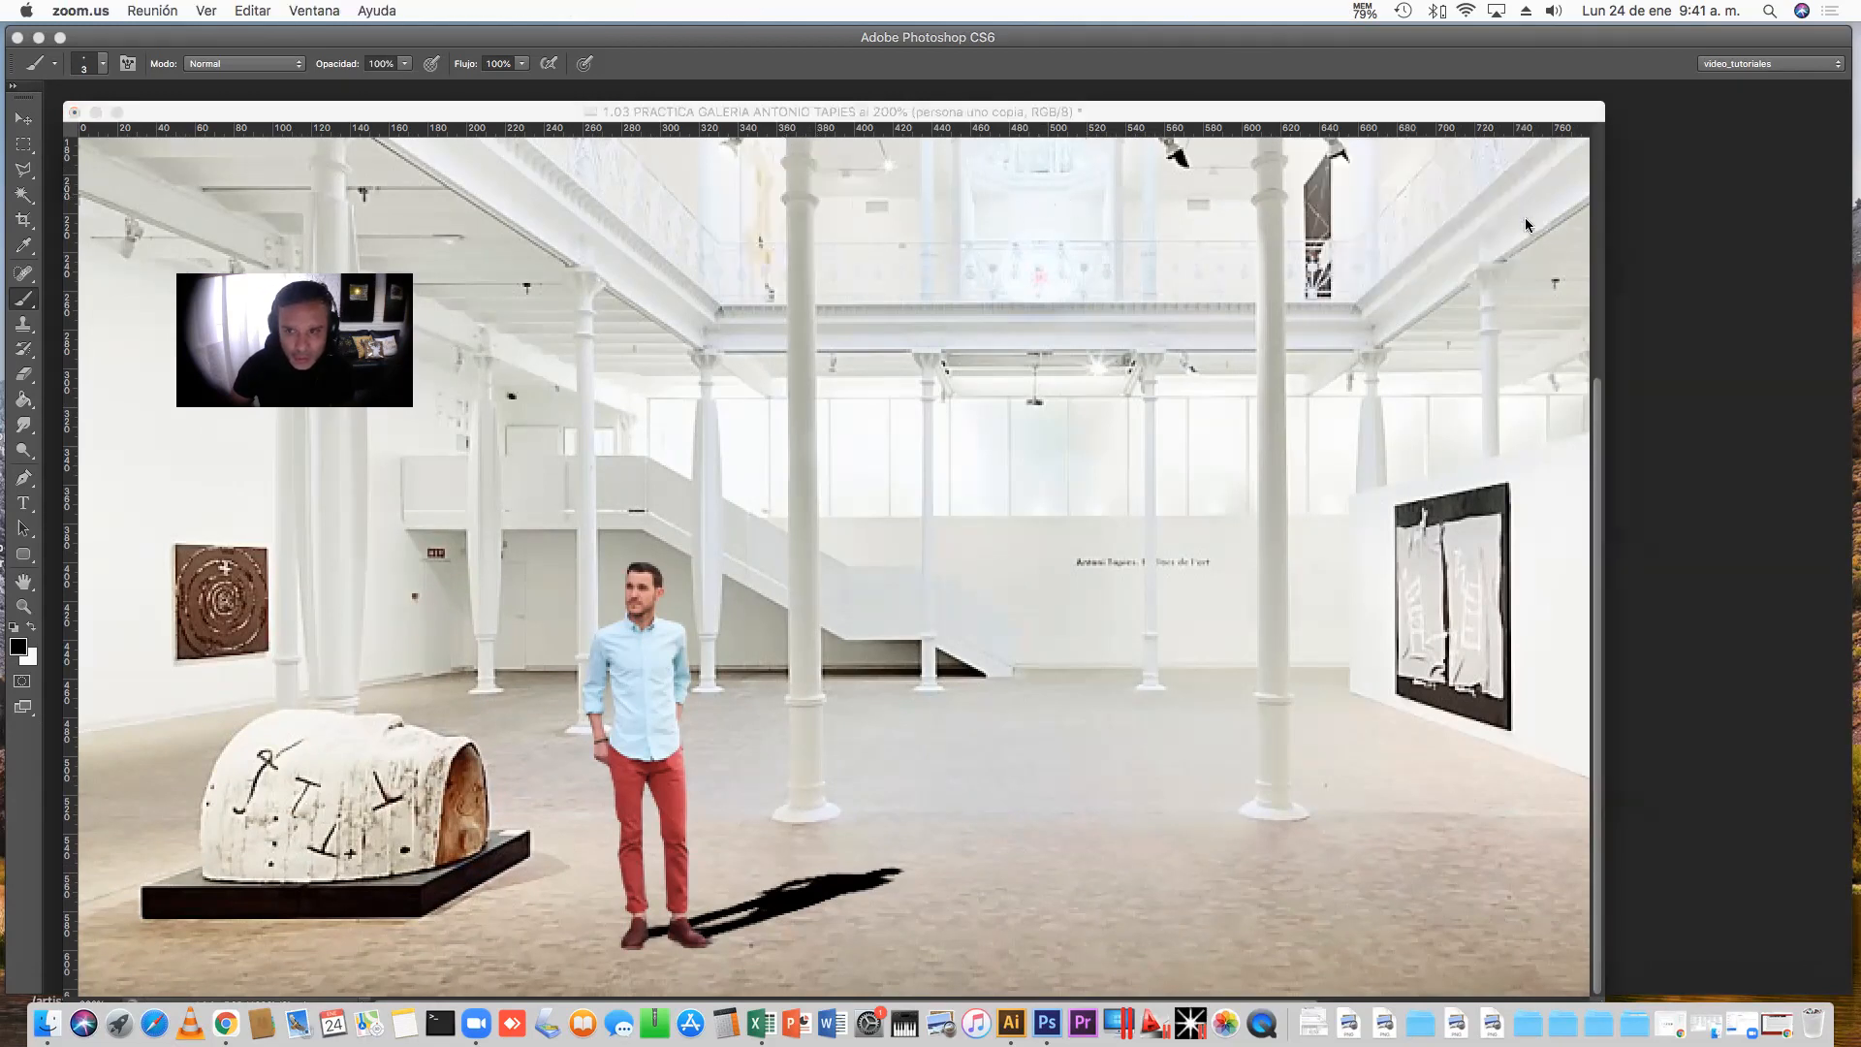
left_click(545, 114)
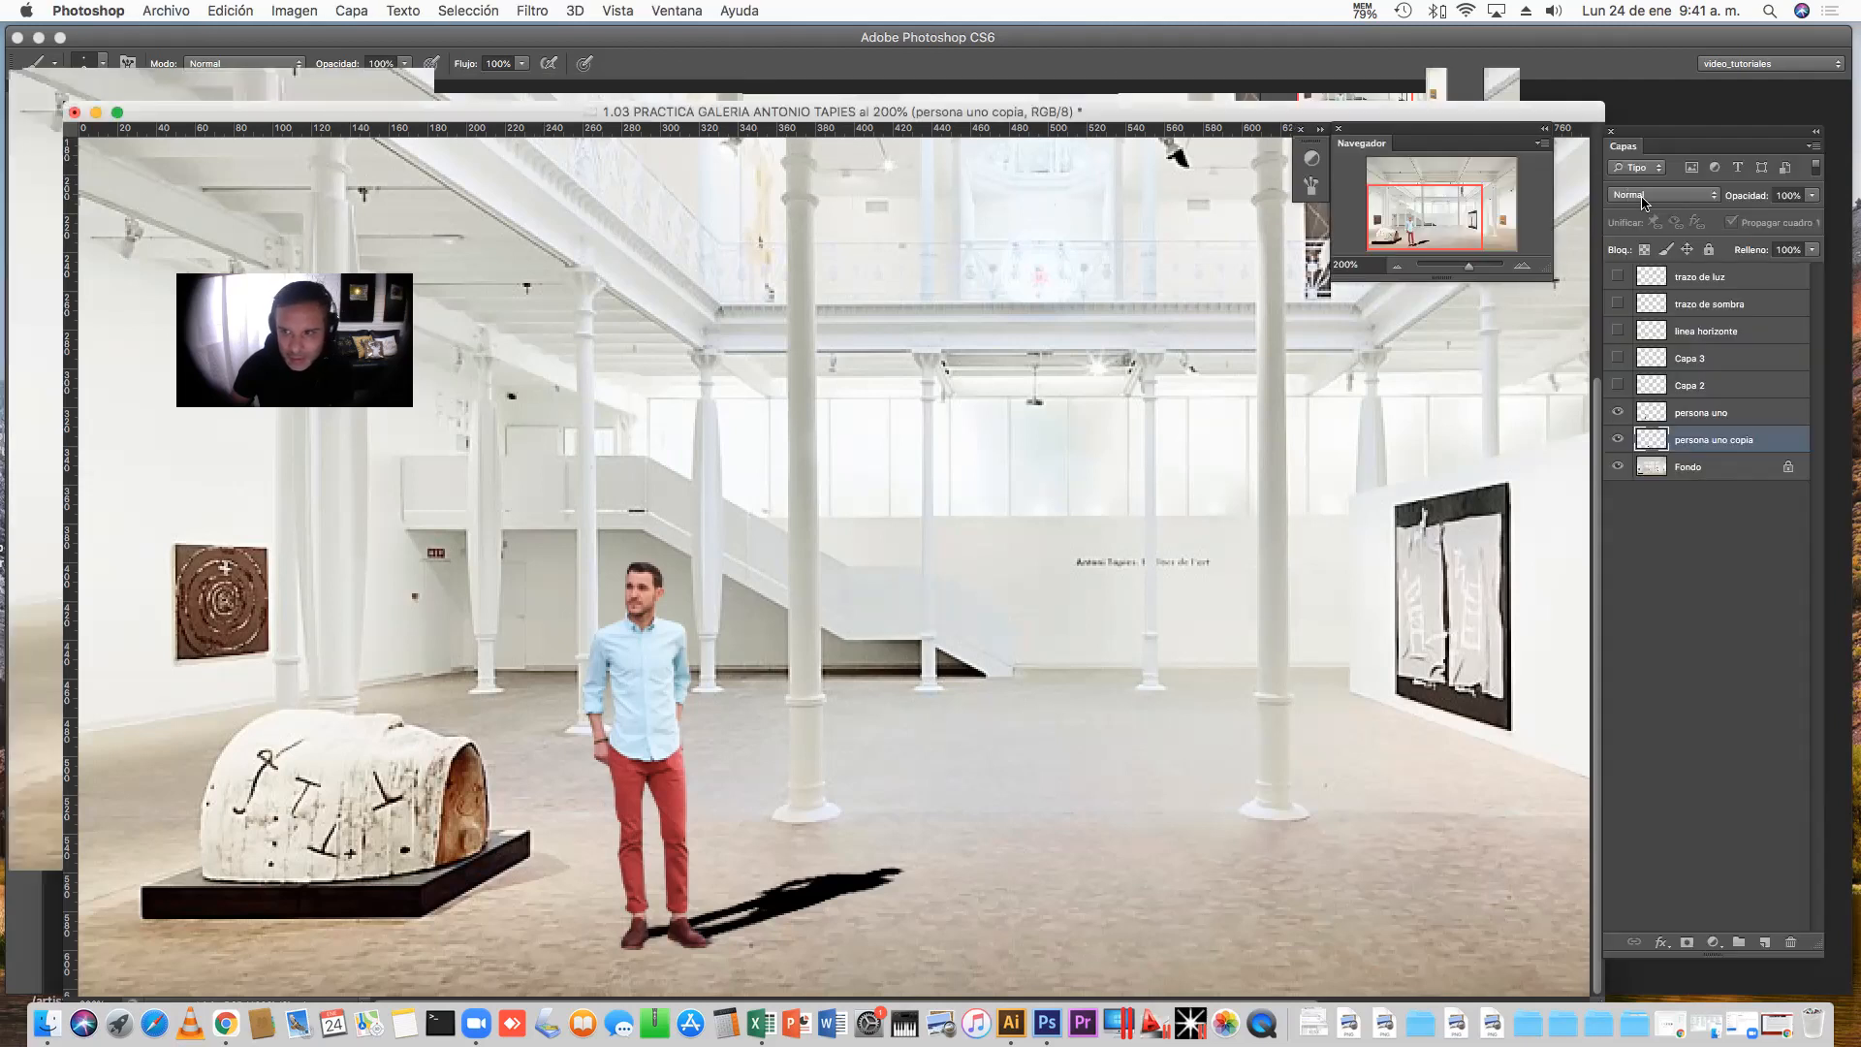
Set the blend mode of the shadow layer, persona uno copia, to Multiplicar
left_click(1643, 198)
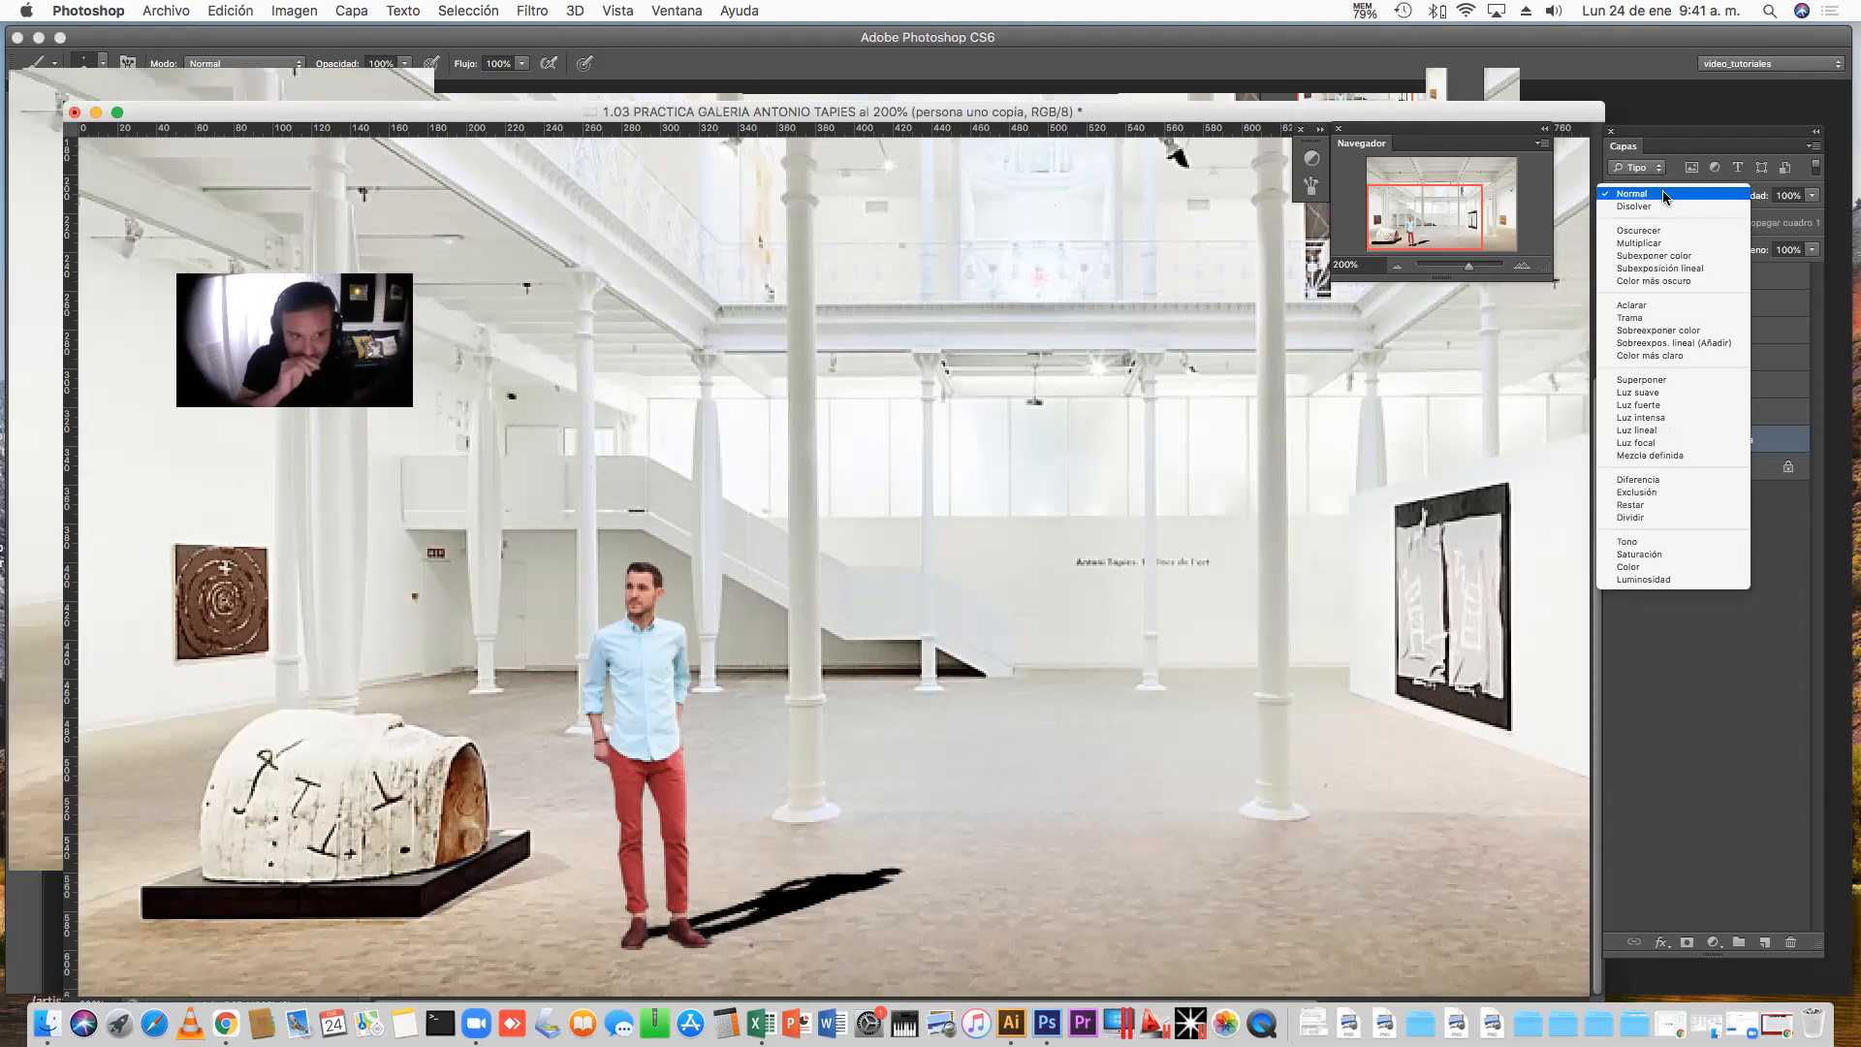
left_click(1665, 197)
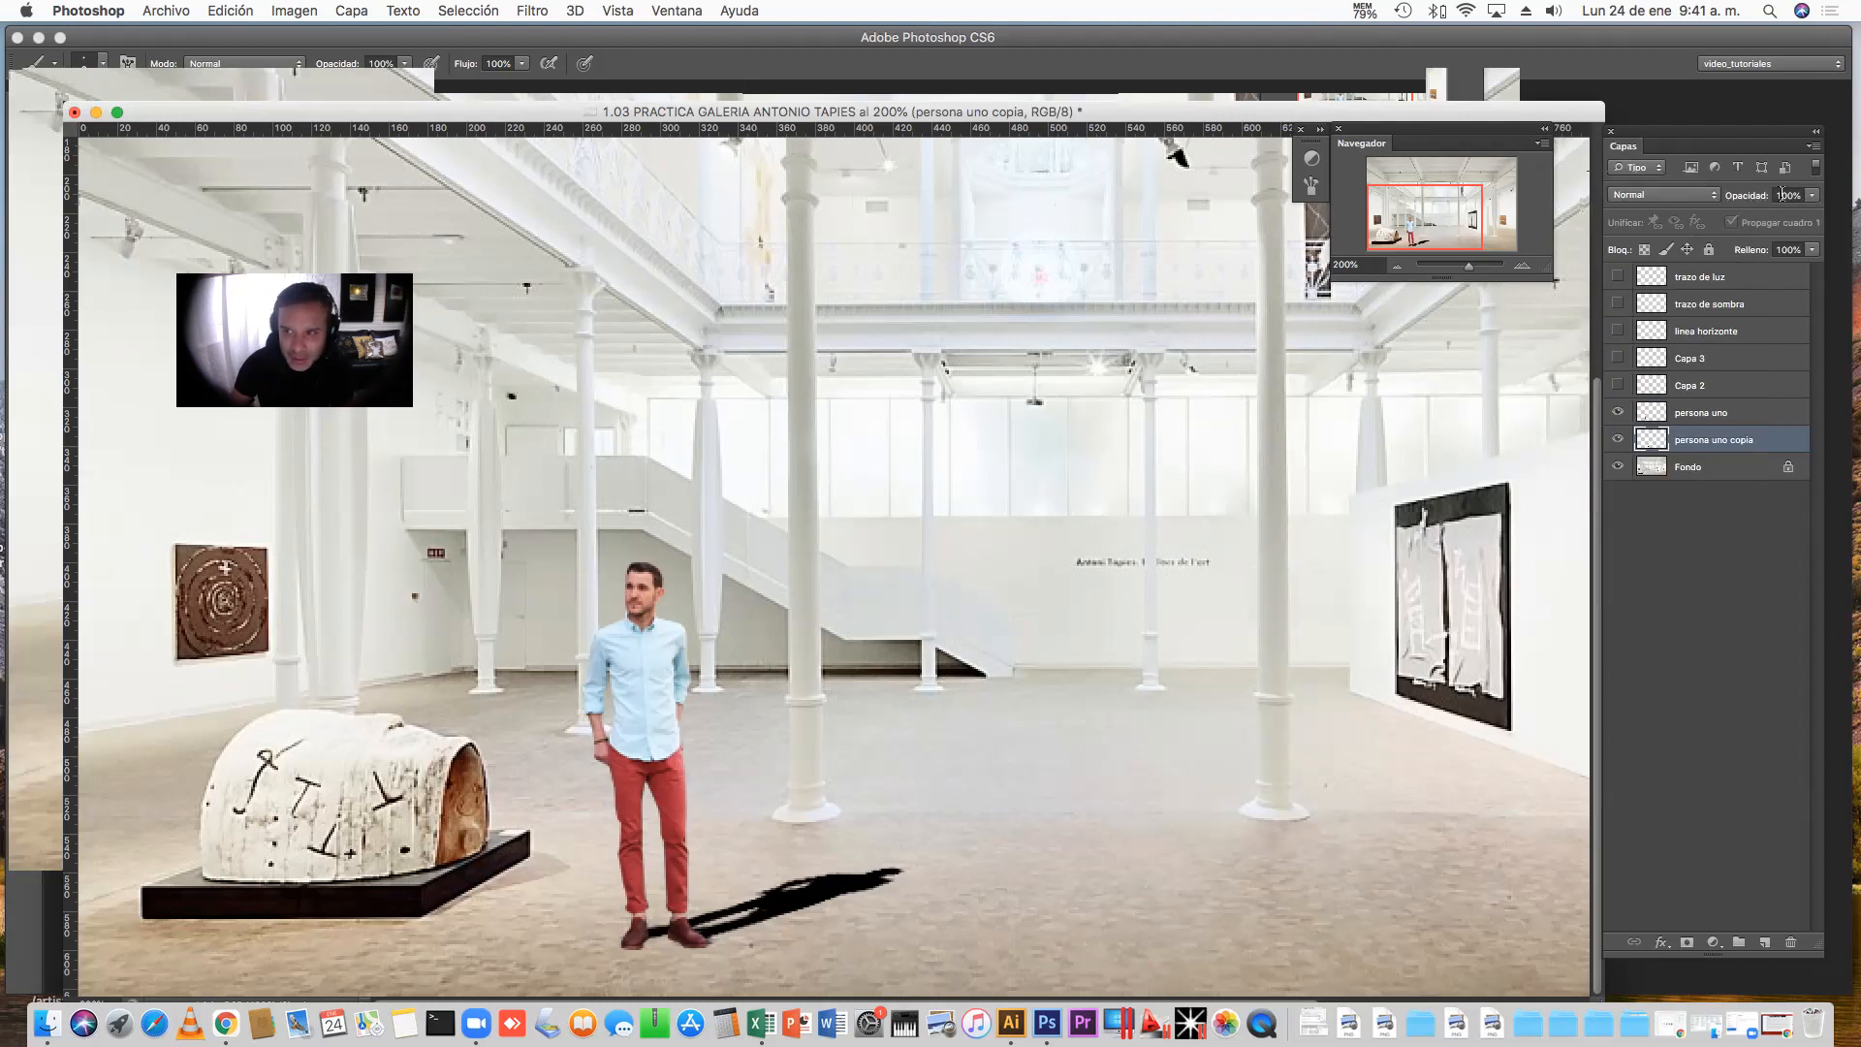
left_click(1683, 194)
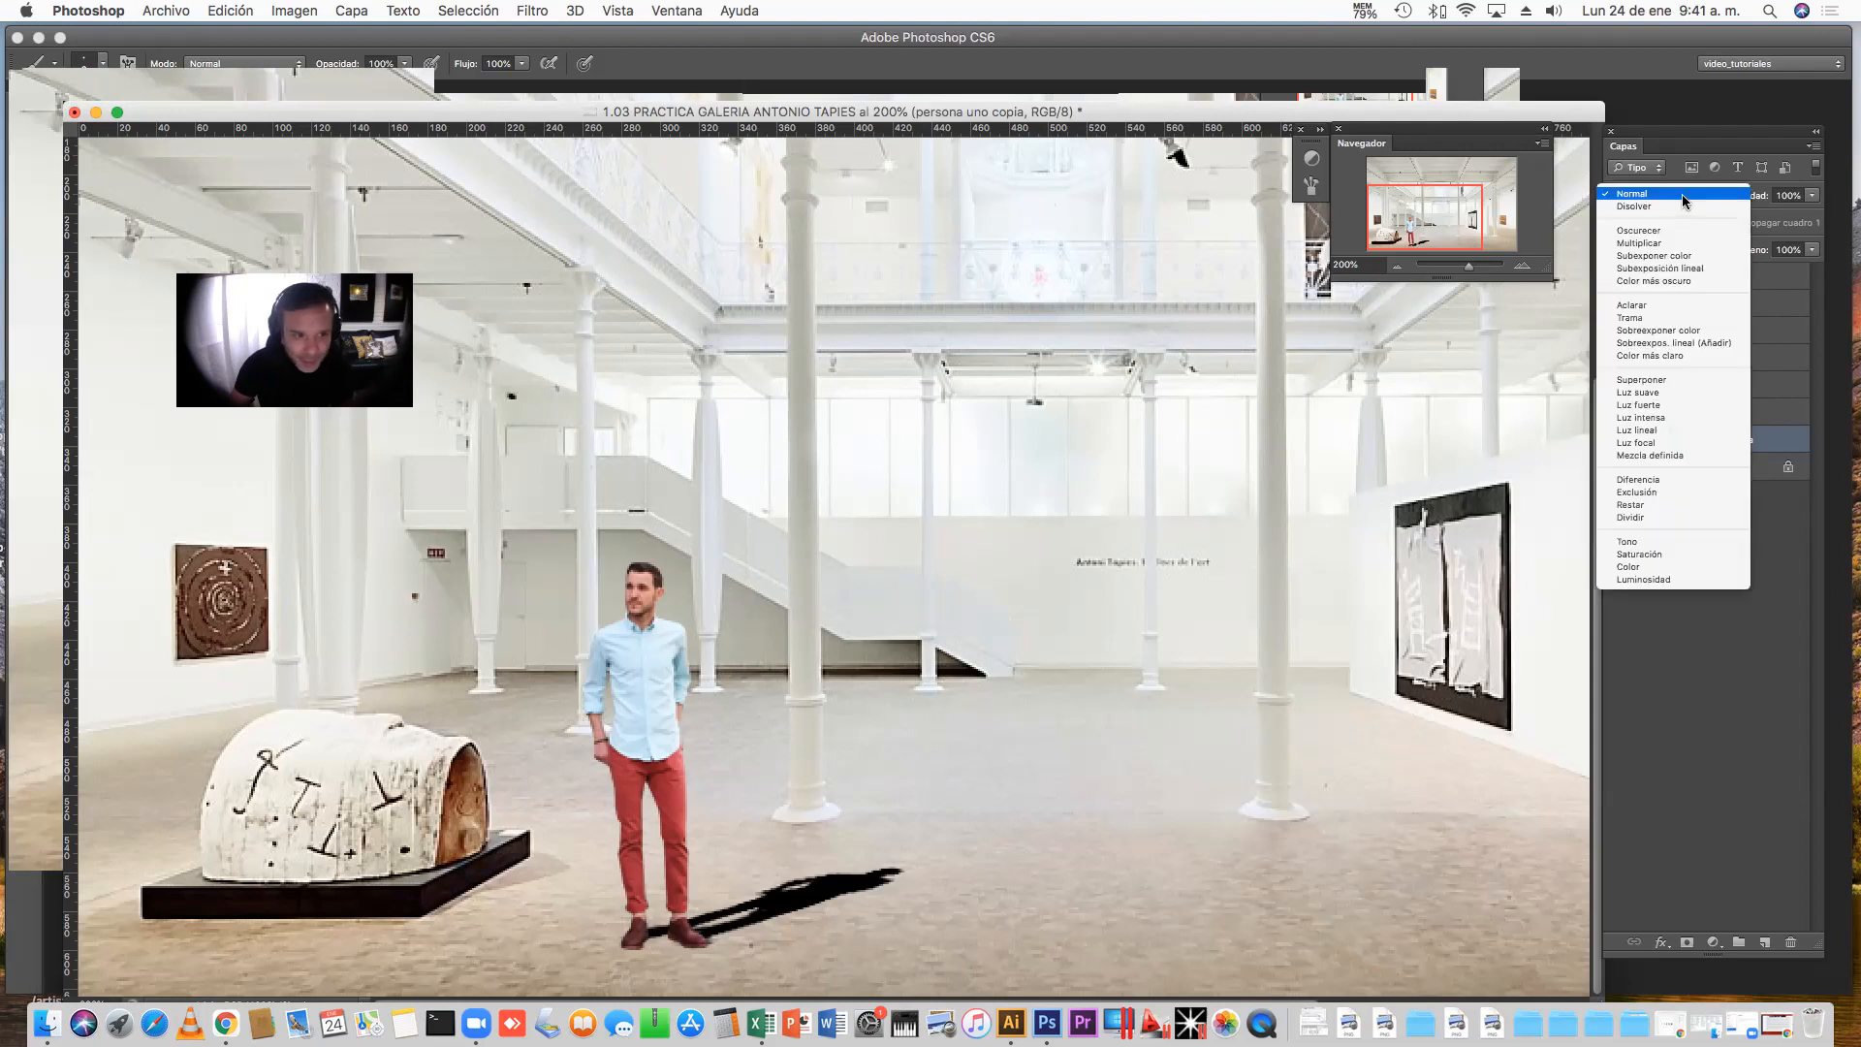
left_click(1638, 243)
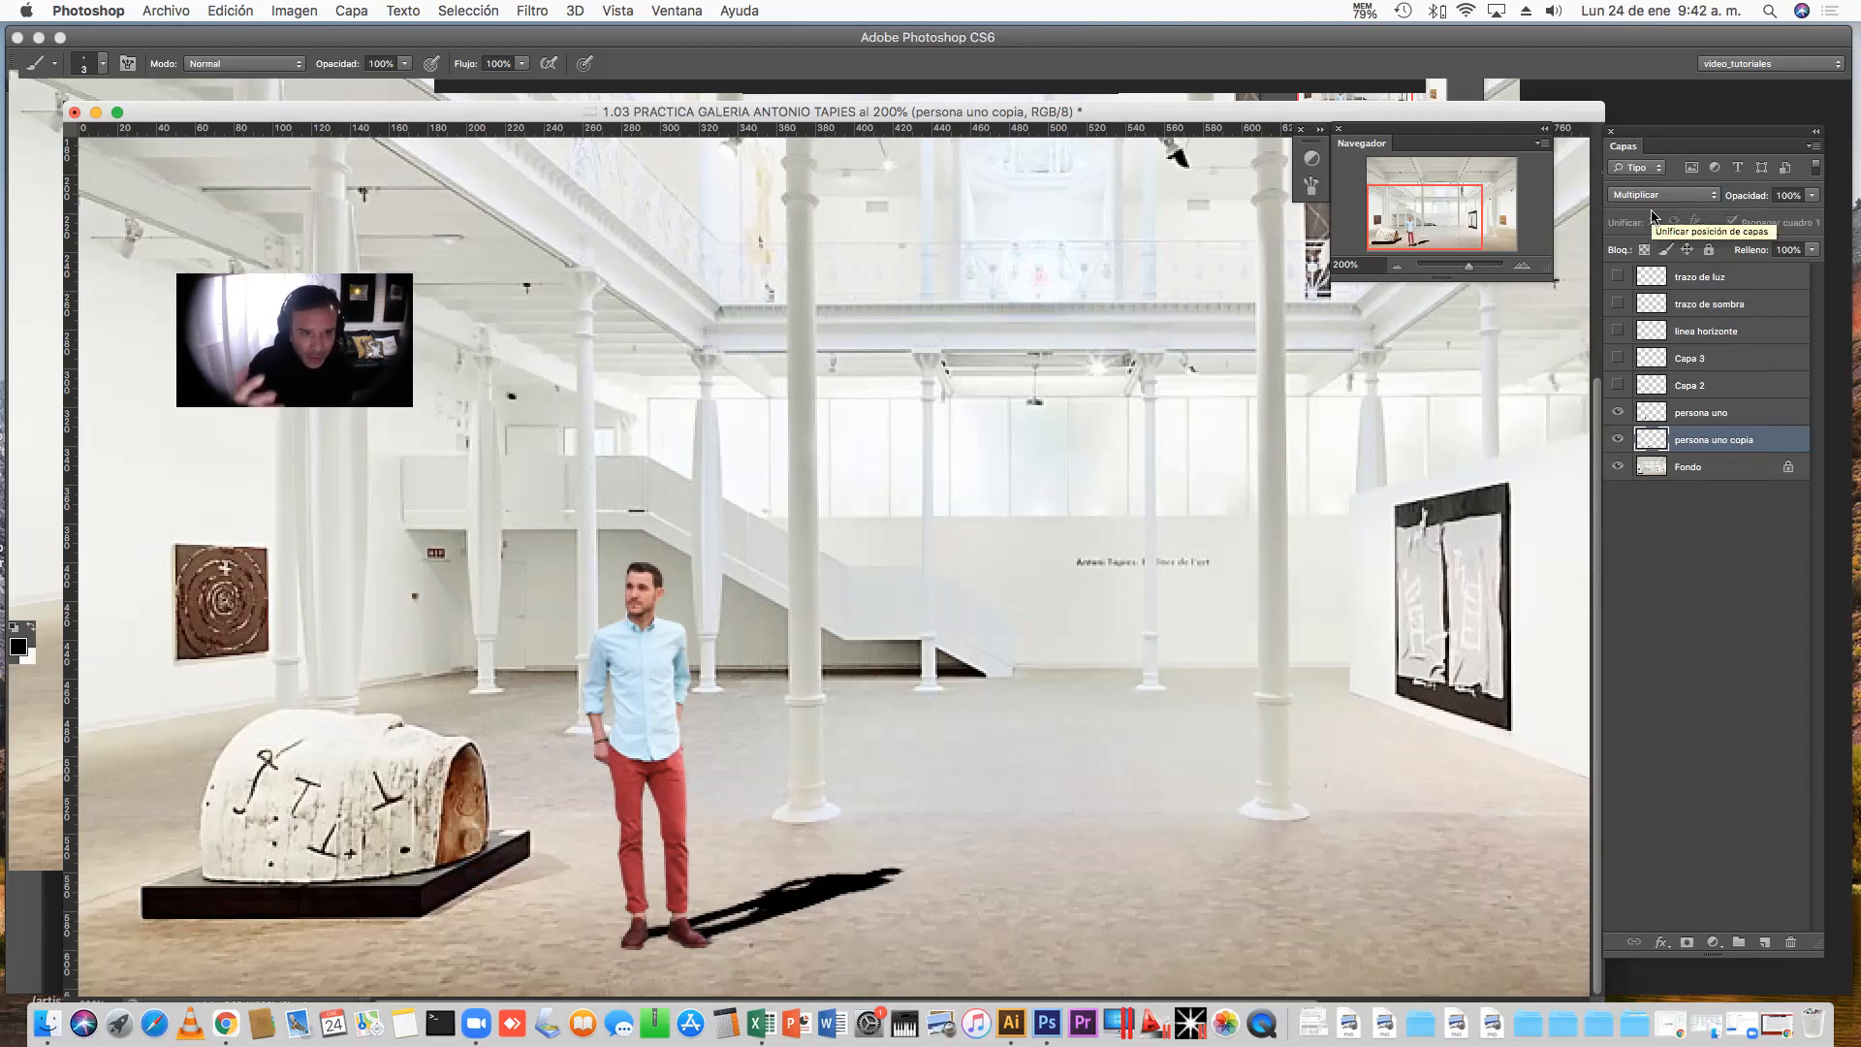
Try the Multiplicar blend mode on the man's layer, persona uno, and return it to Normal
left_click(1708, 415)
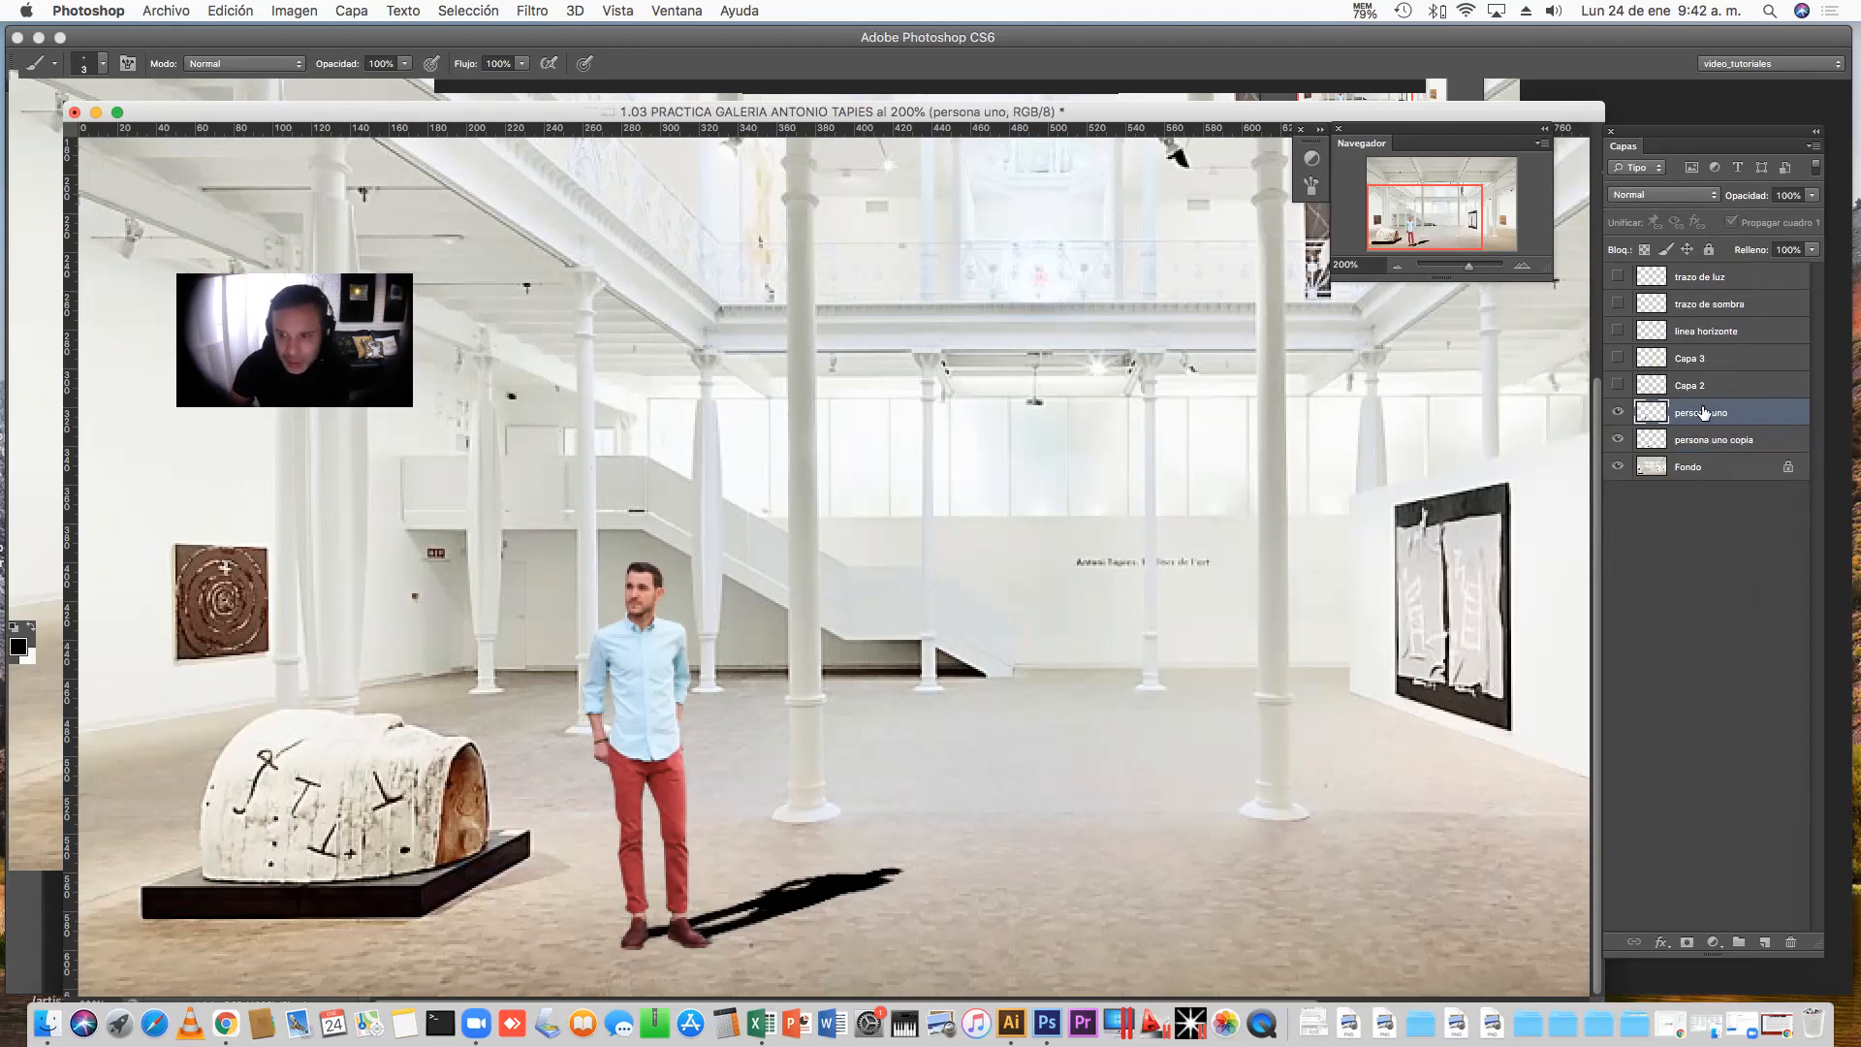
left_click(1688, 196)
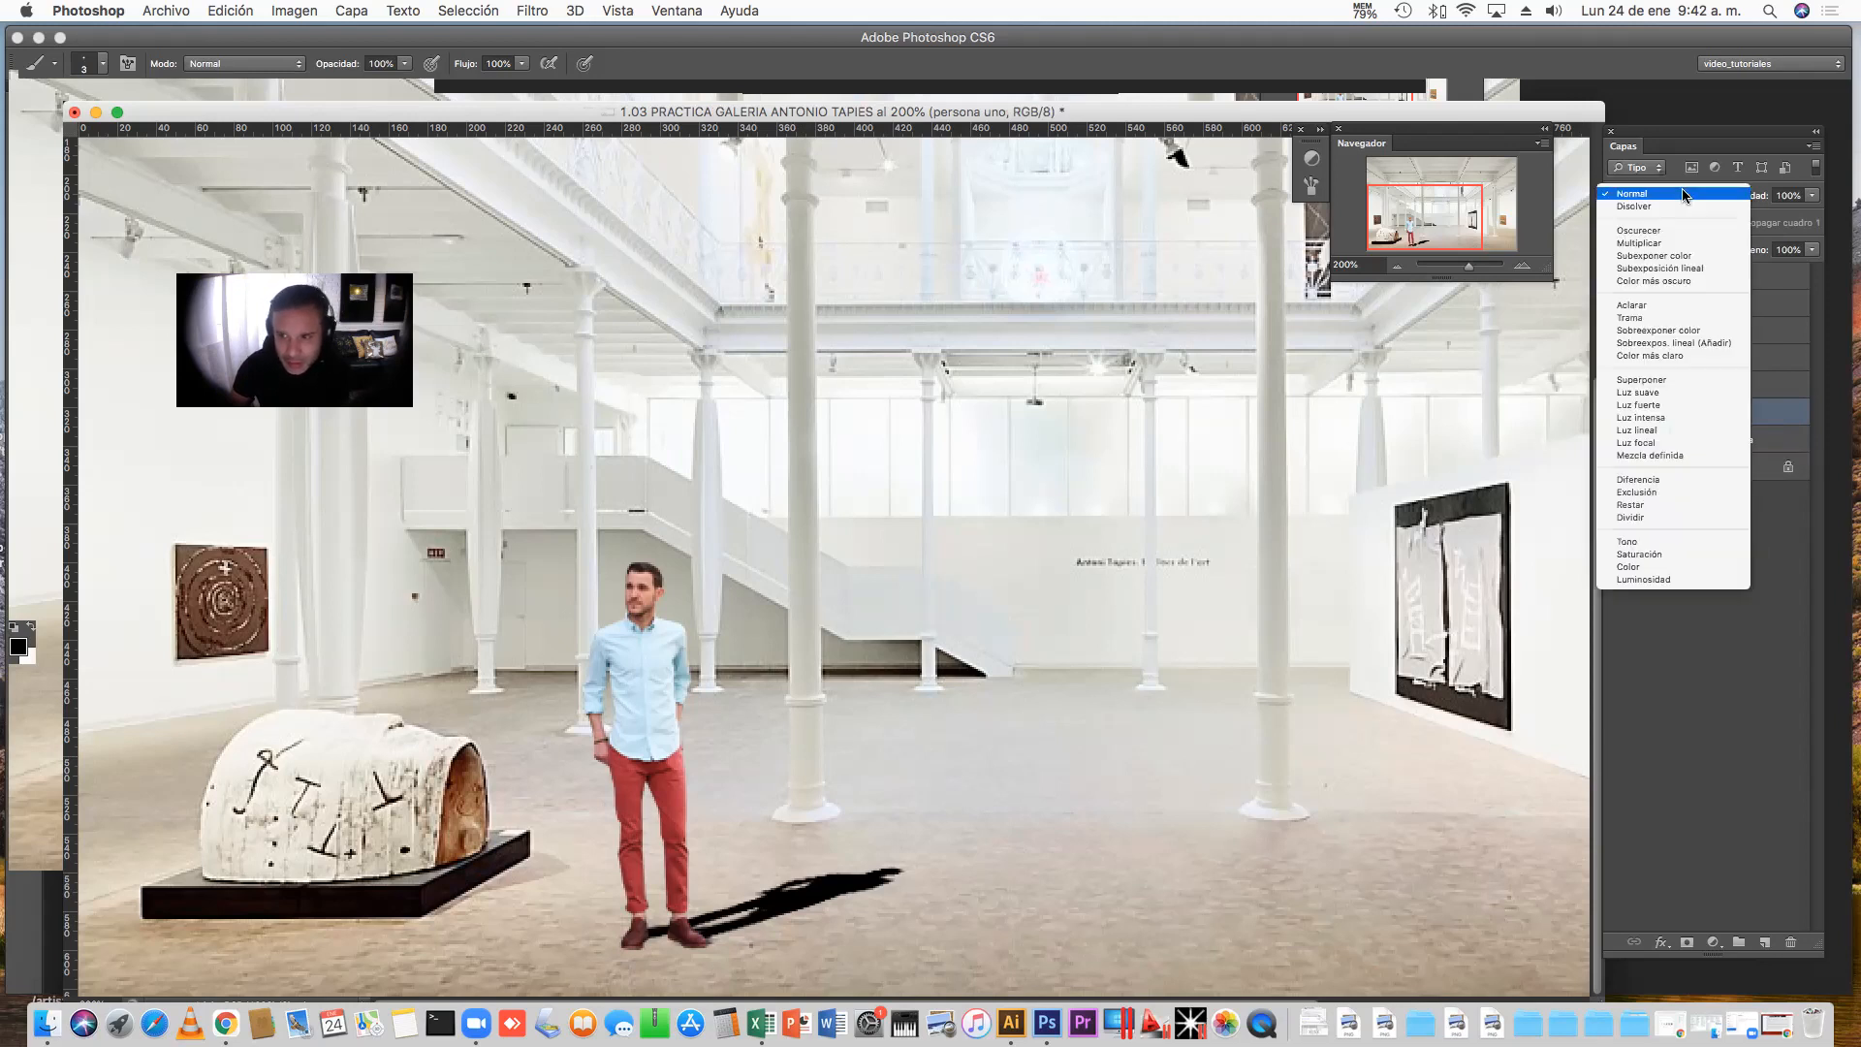
left_click(1661, 244)
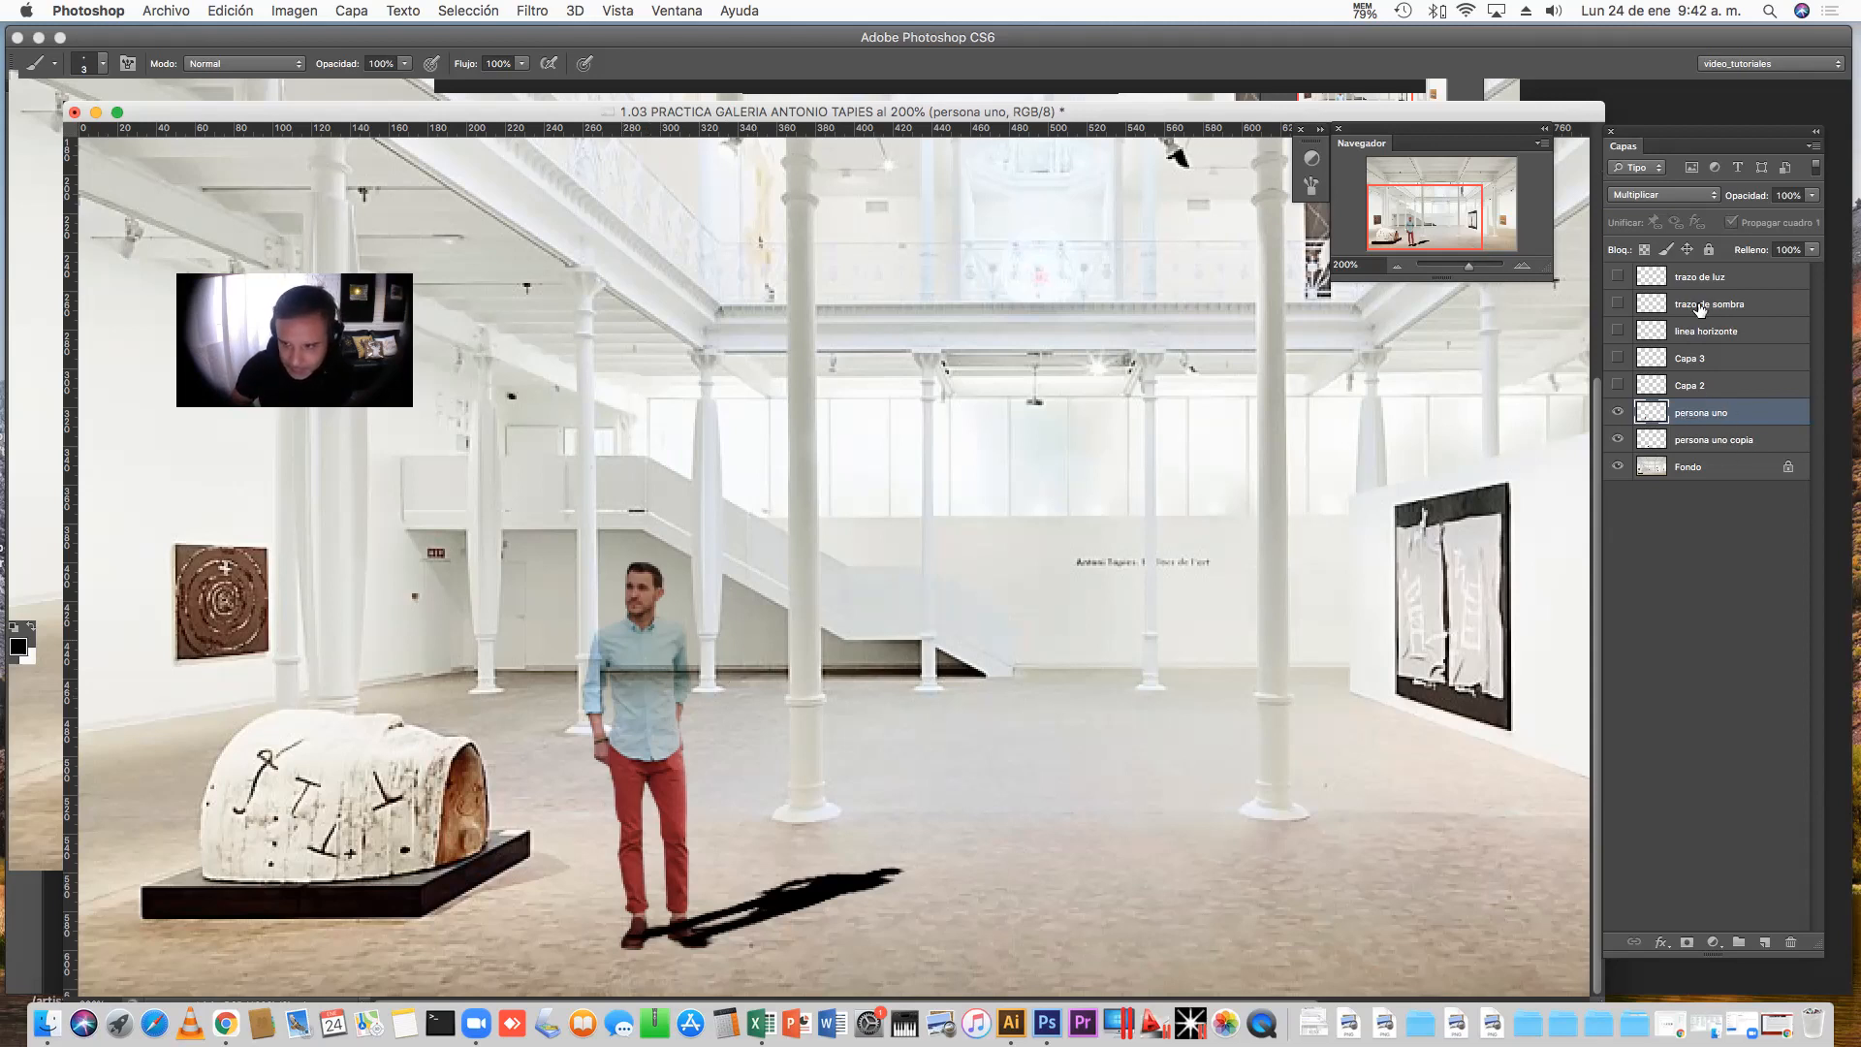
left_click(1682, 195)
left_click(1687, 140)
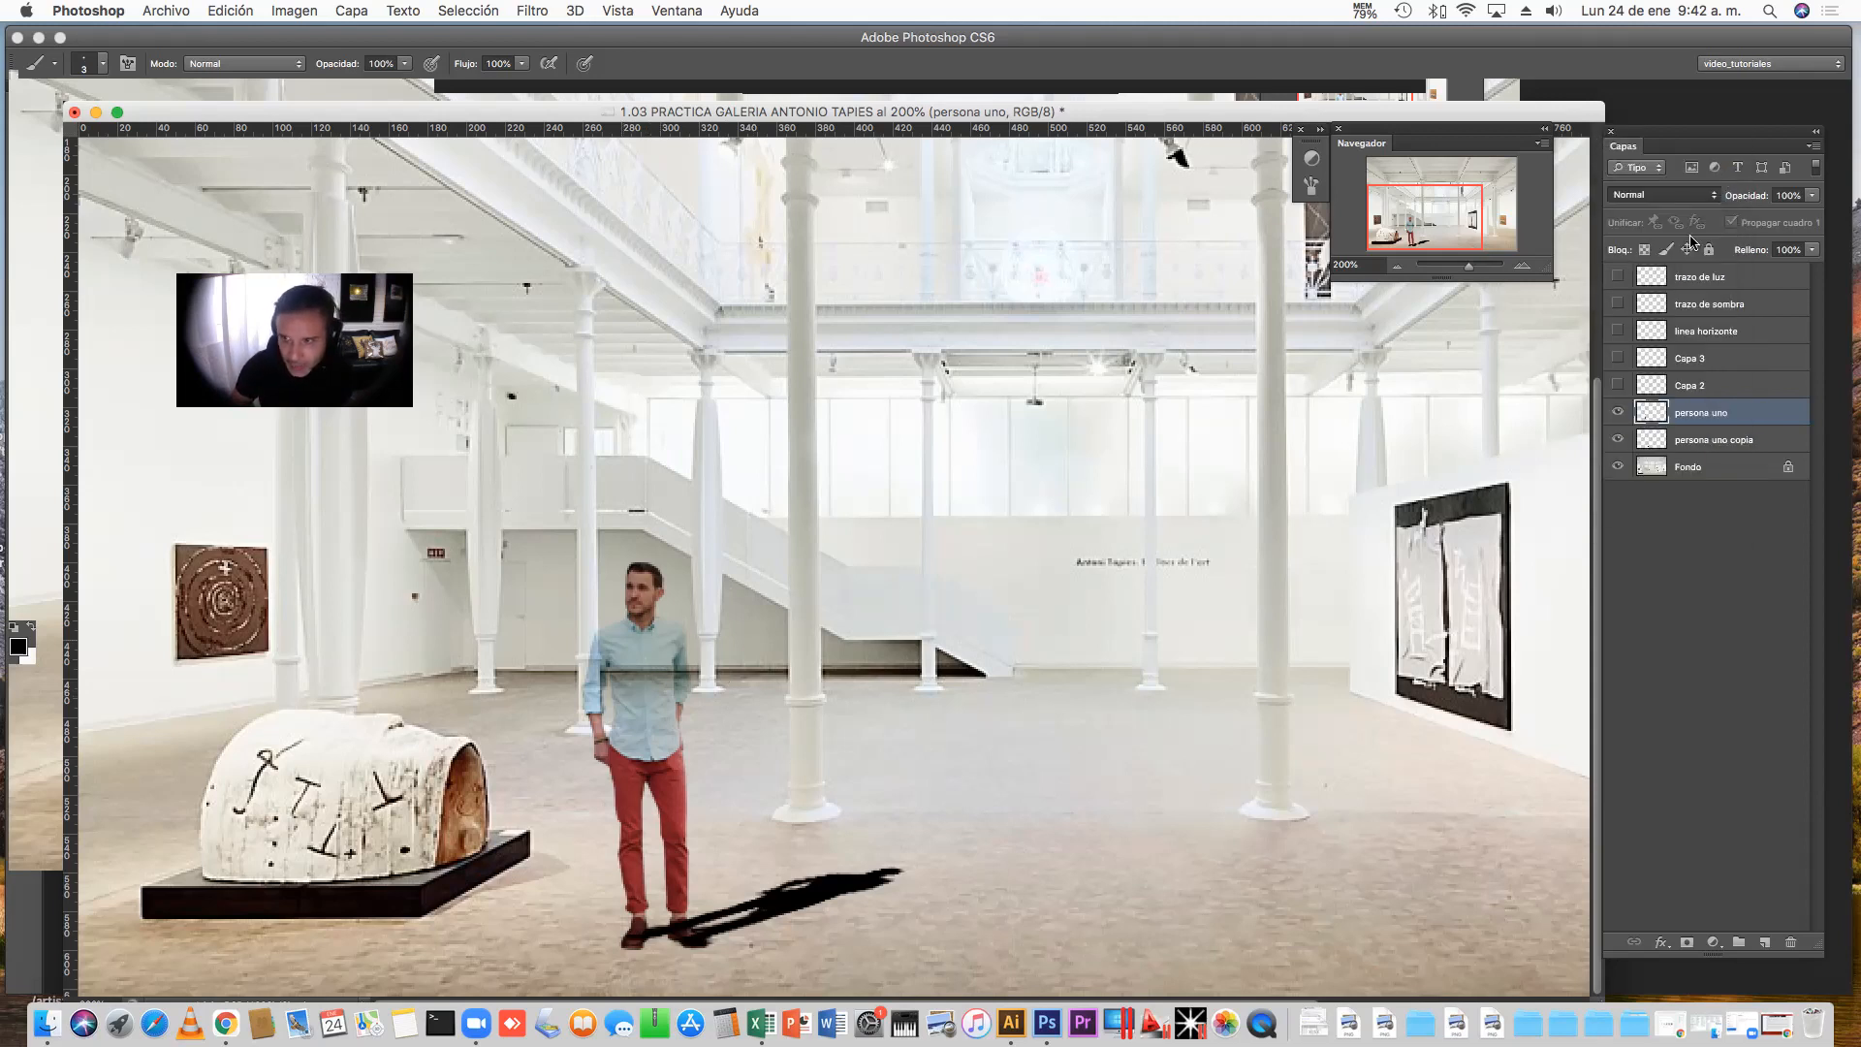
Lower the opacity of the shadow layer, persona uno copia, to 15%
left_click(1708, 441)
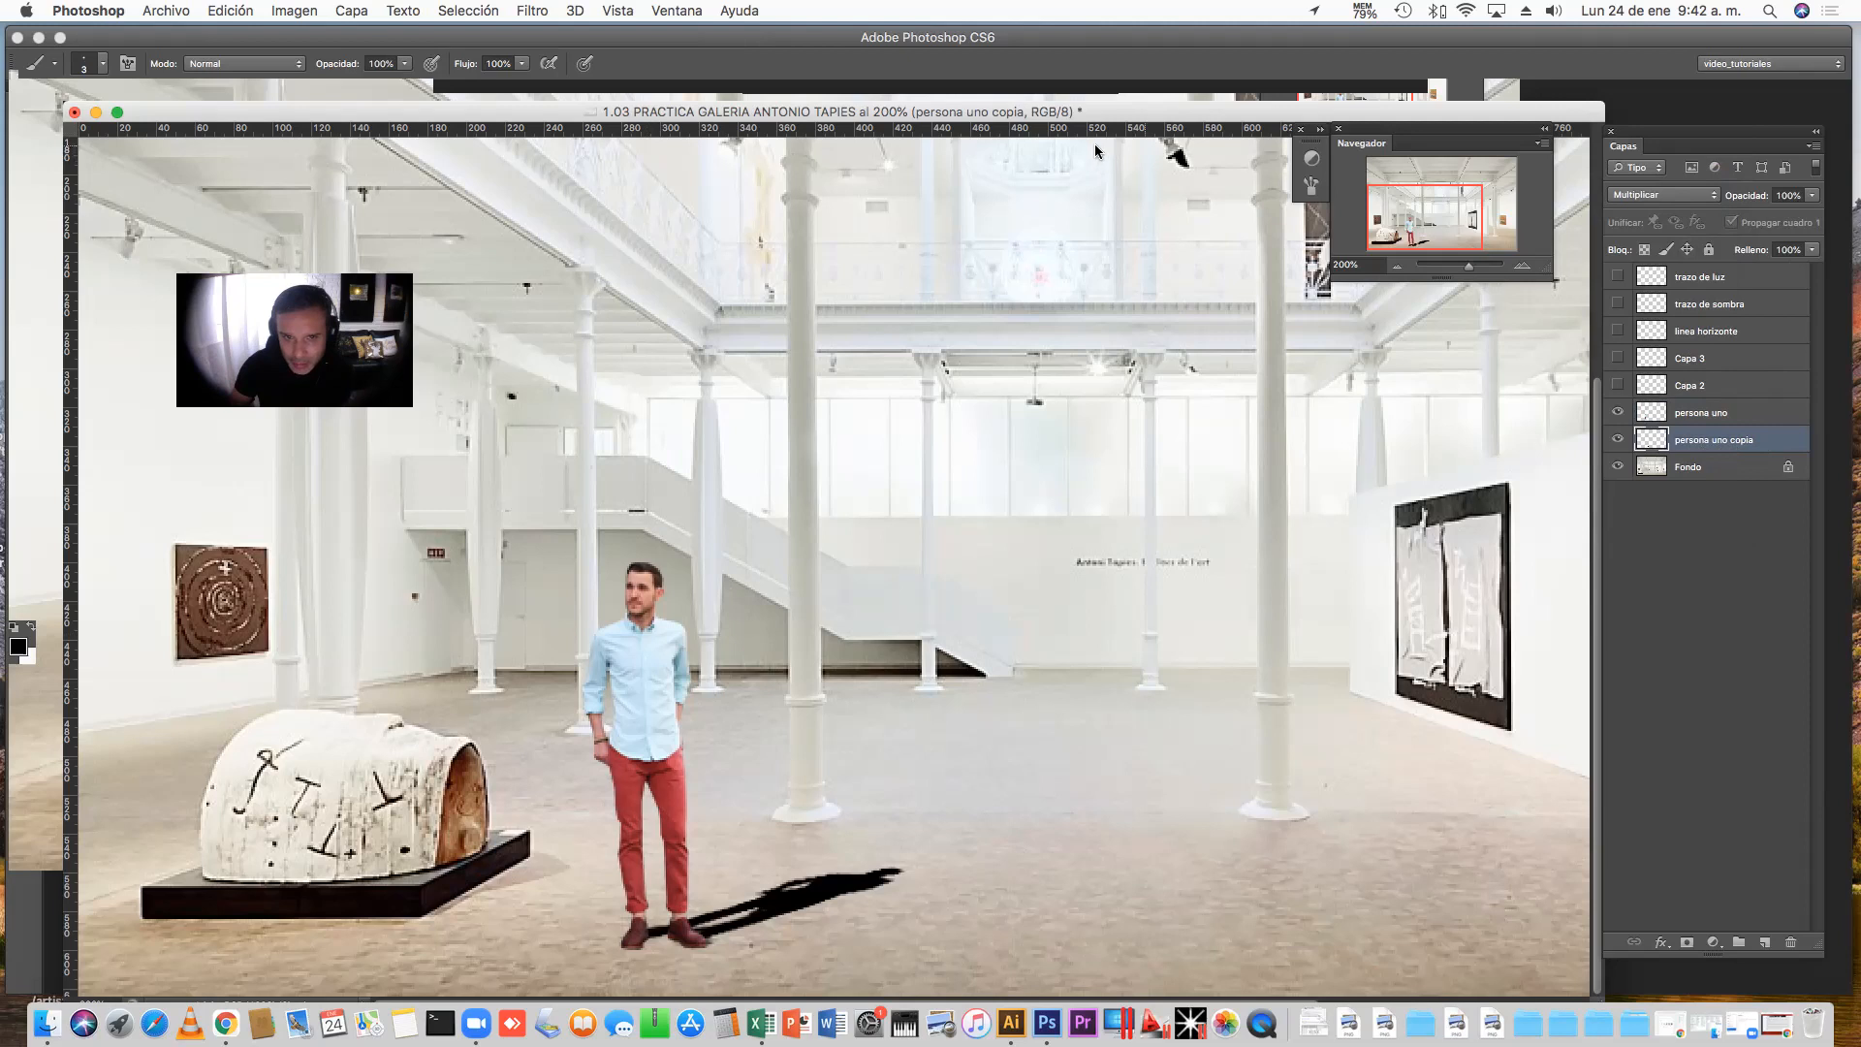
left_click(1812, 195)
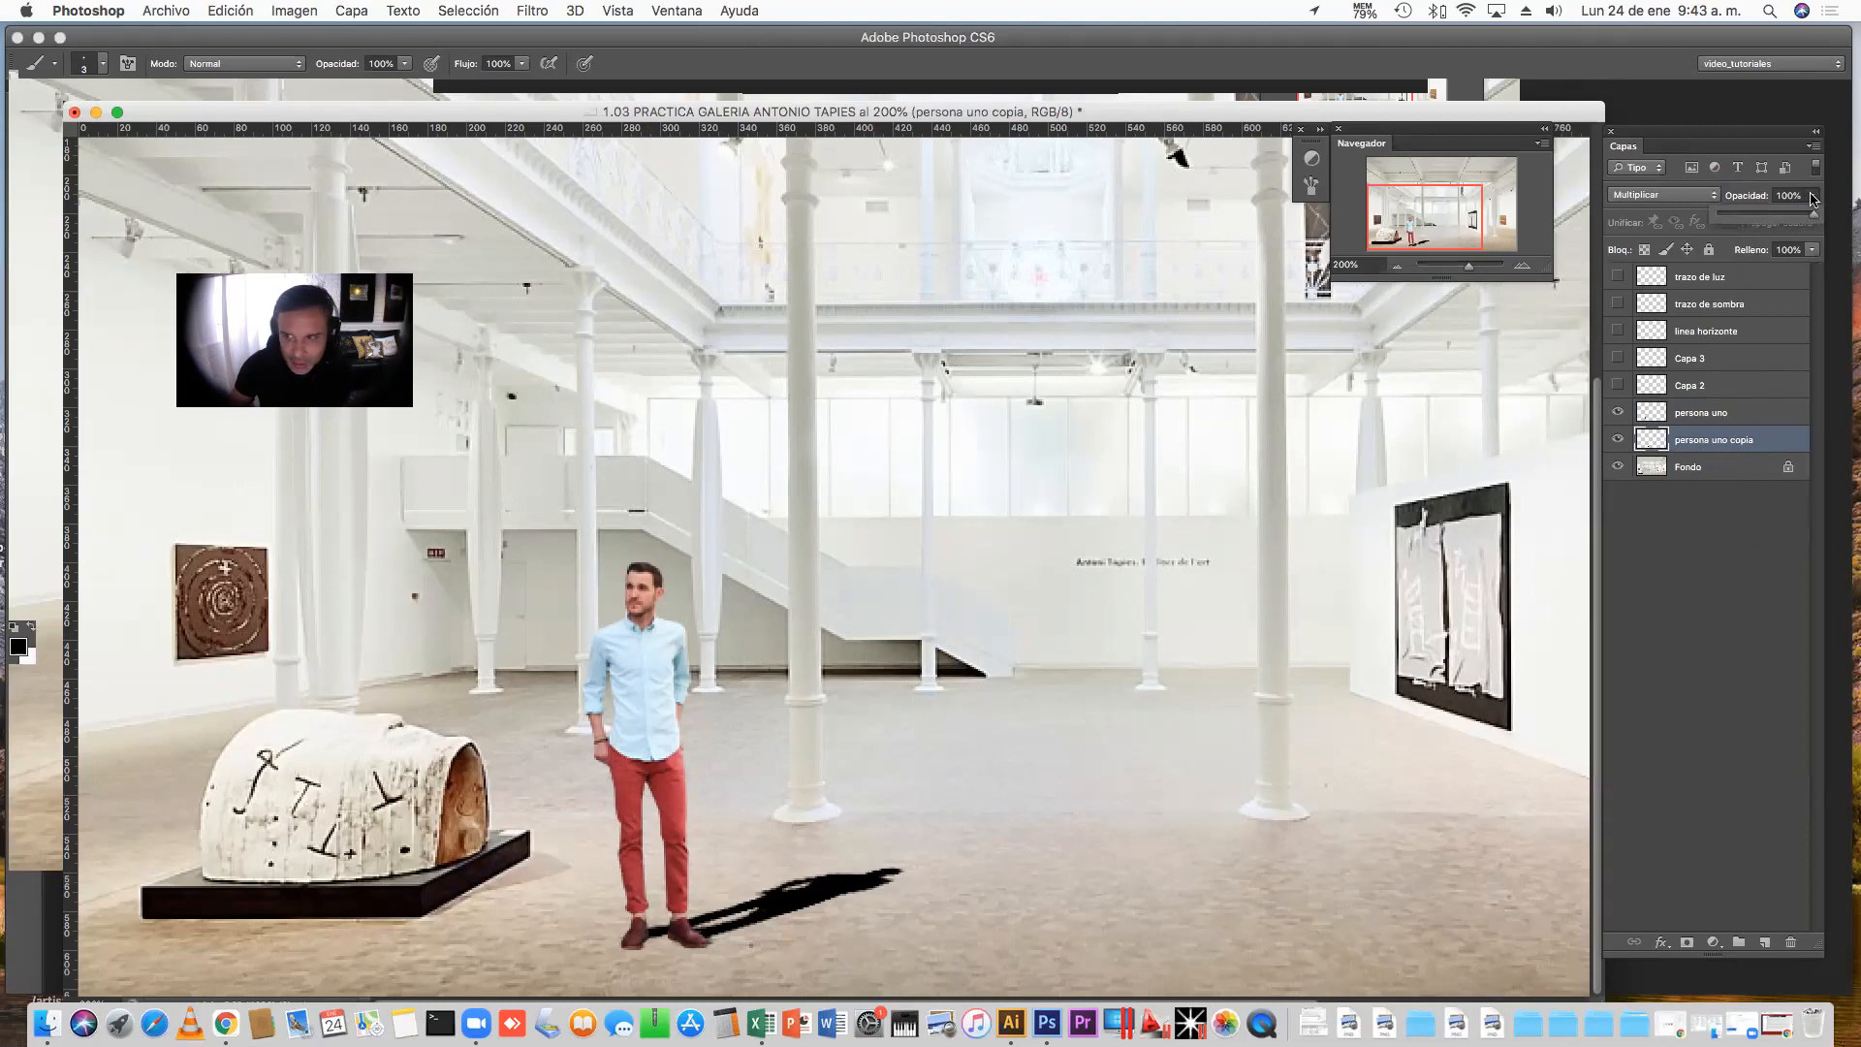
left_click_drag(1813, 214, 1735, 221)
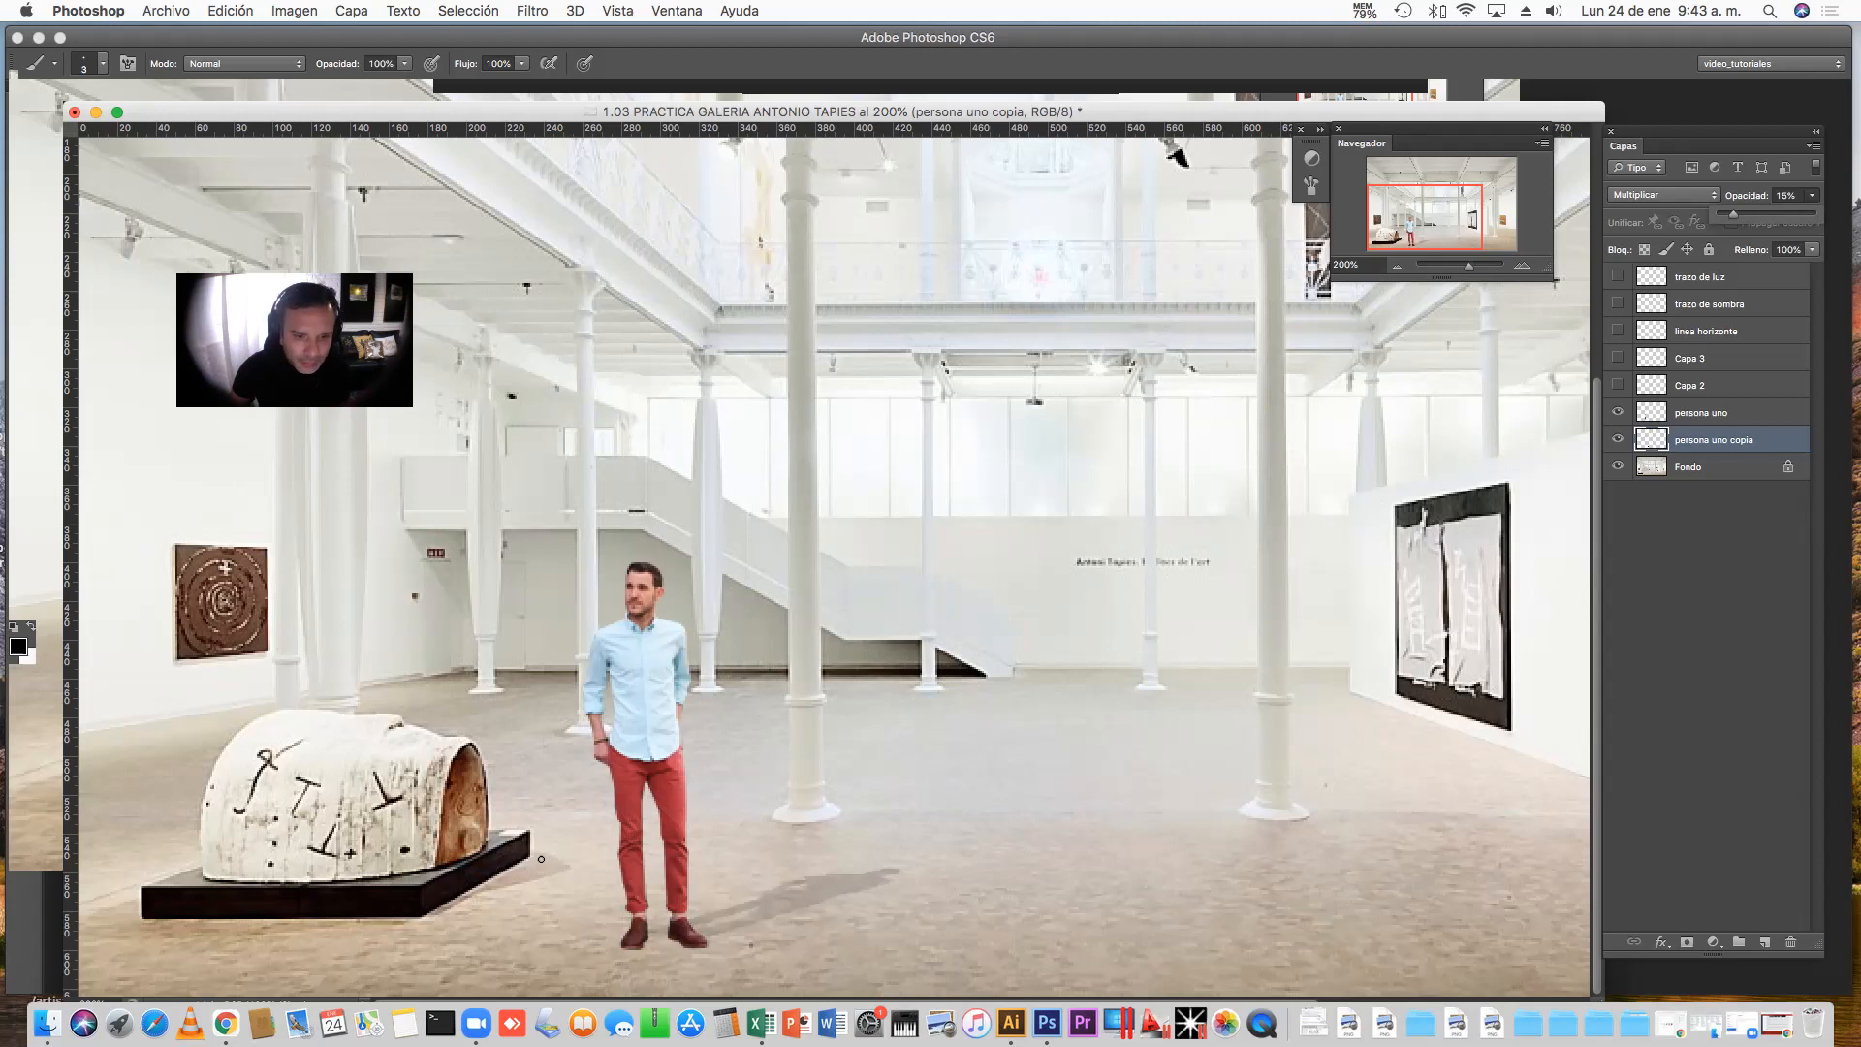
Examine the translucent shadow at several magnifications and compare it with the sculpture's shadow on the floor
left_click(1398, 266)
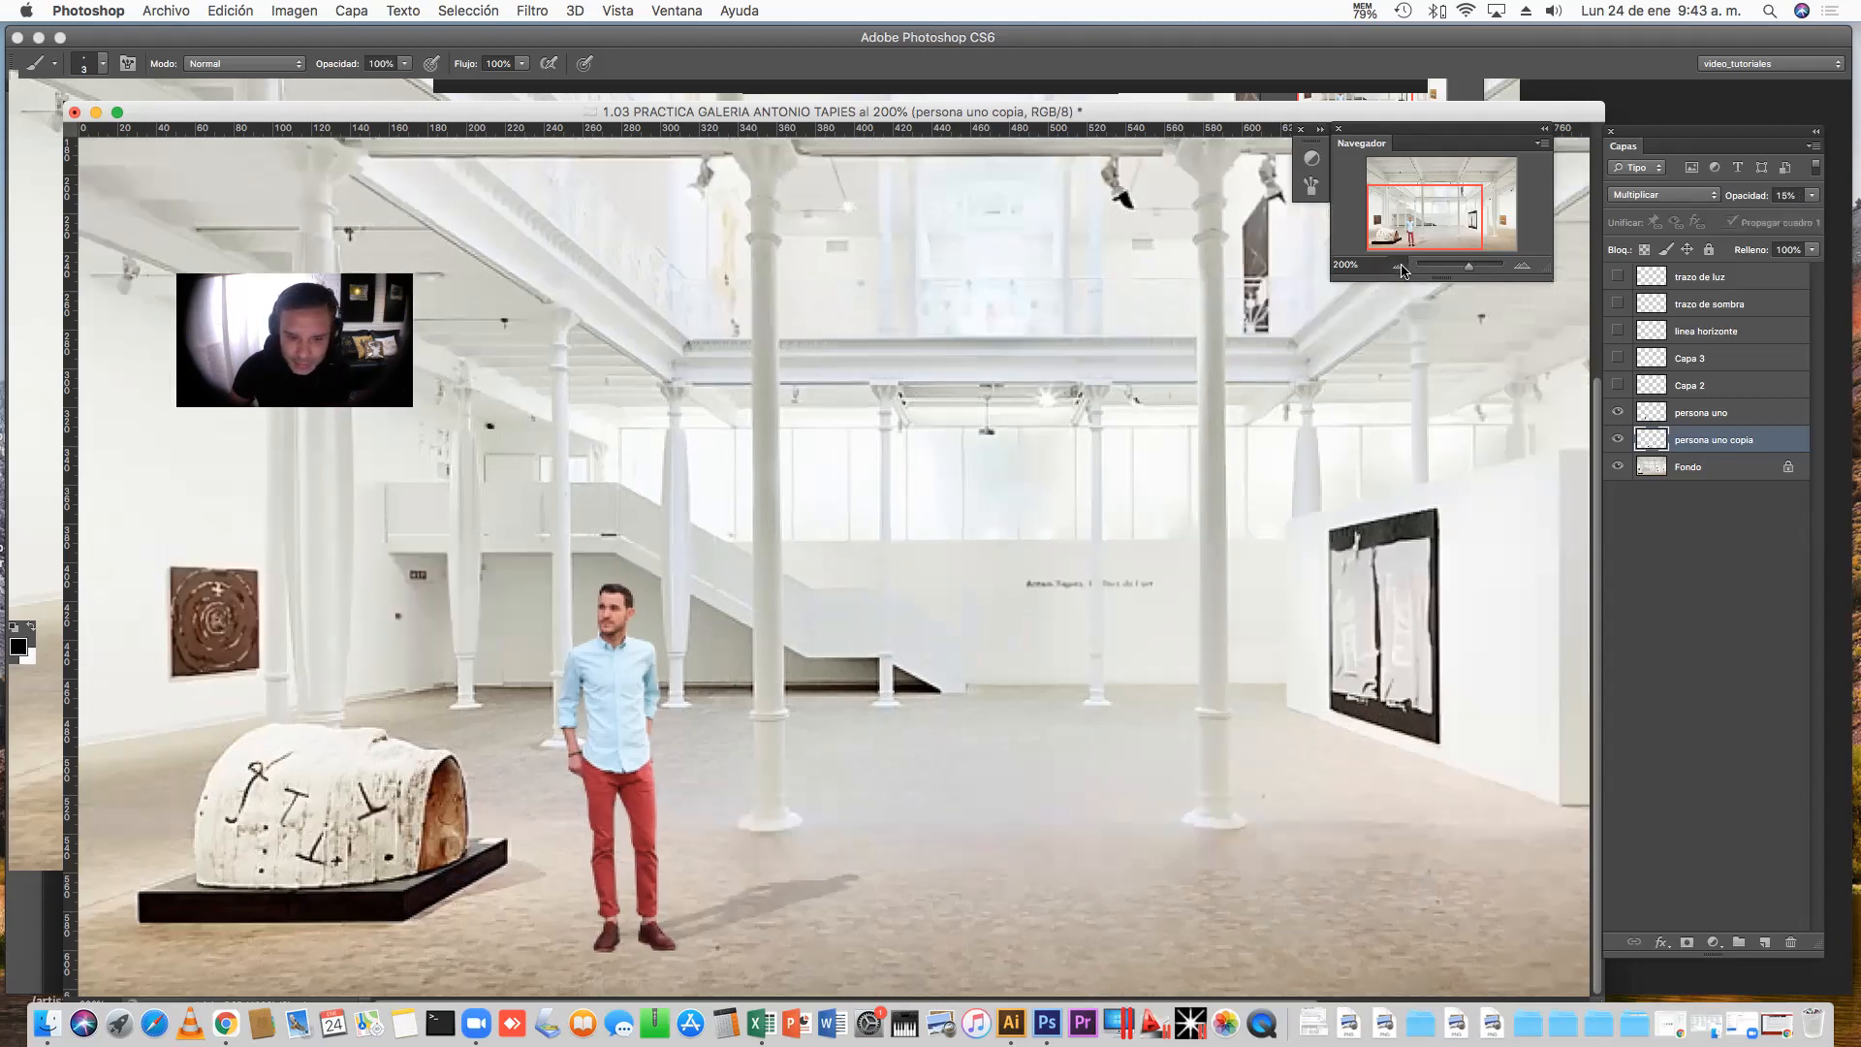
left_click(1399, 268)
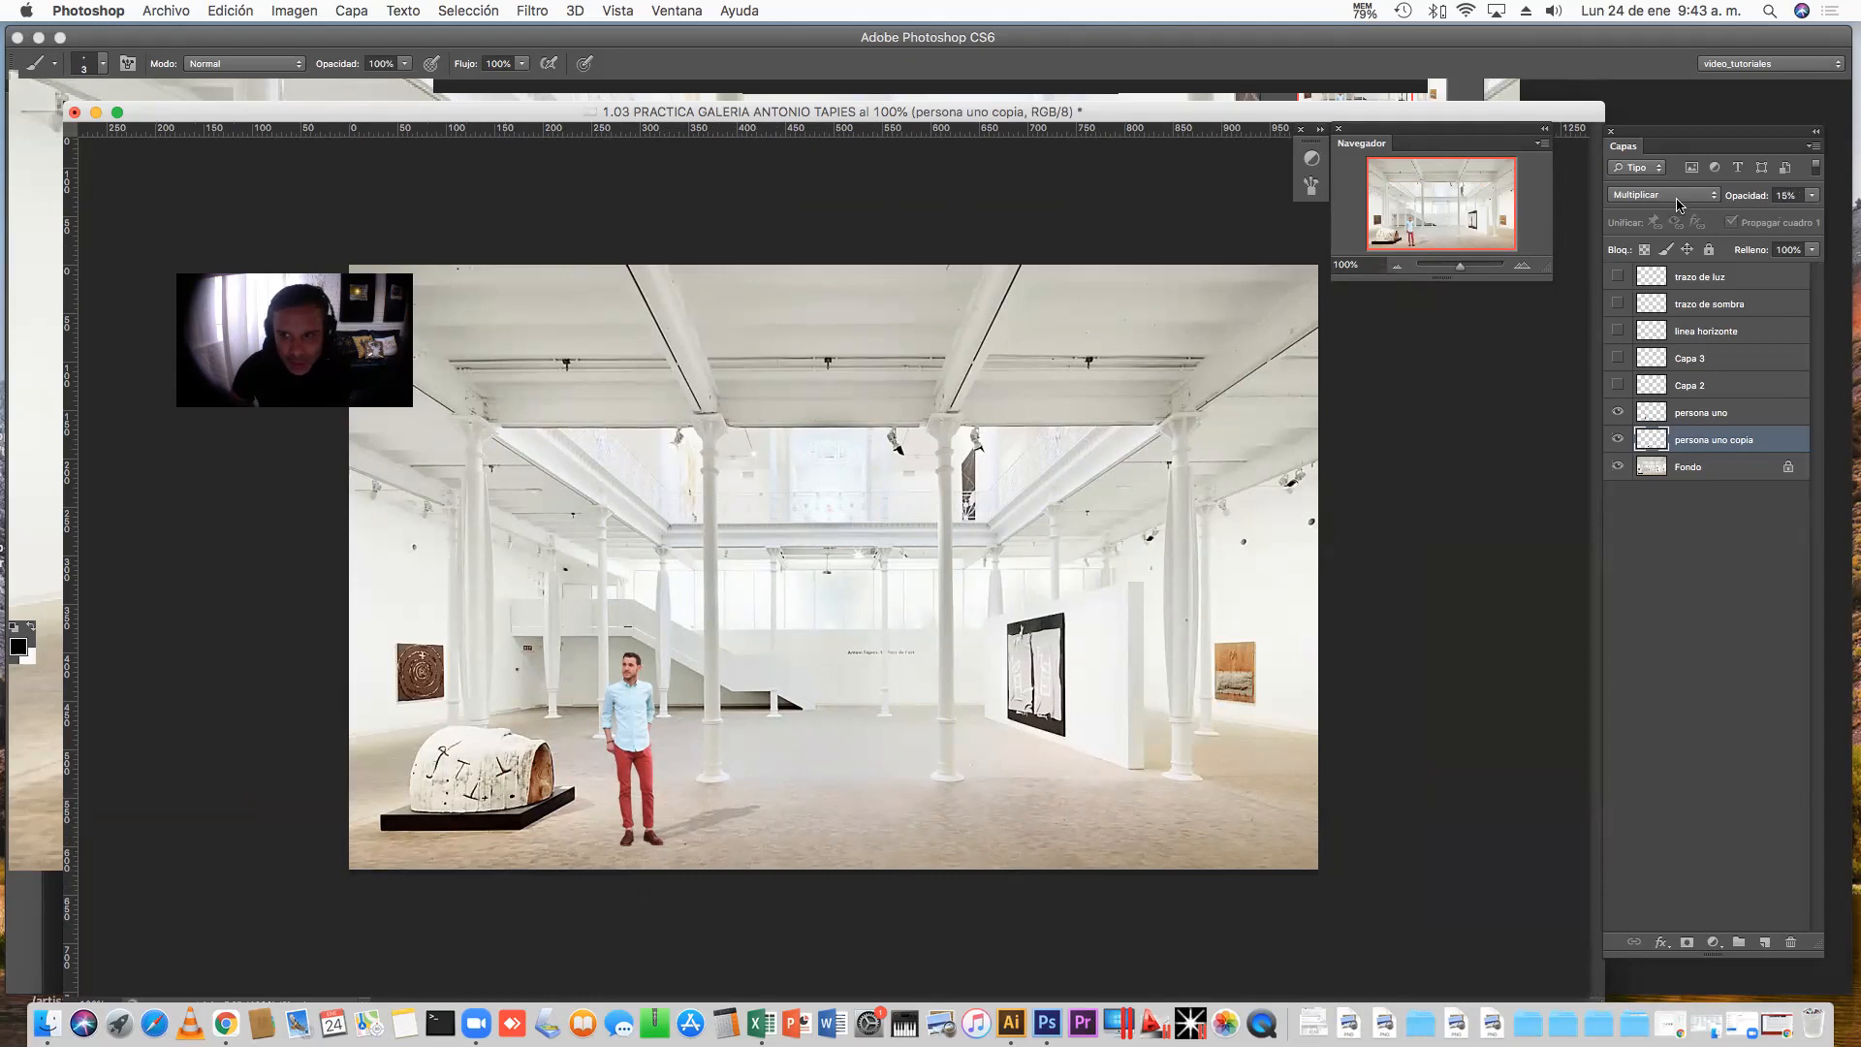
left_click(1526, 268)
left_click(1525, 269)
scroll(775, 615, "down", 5)
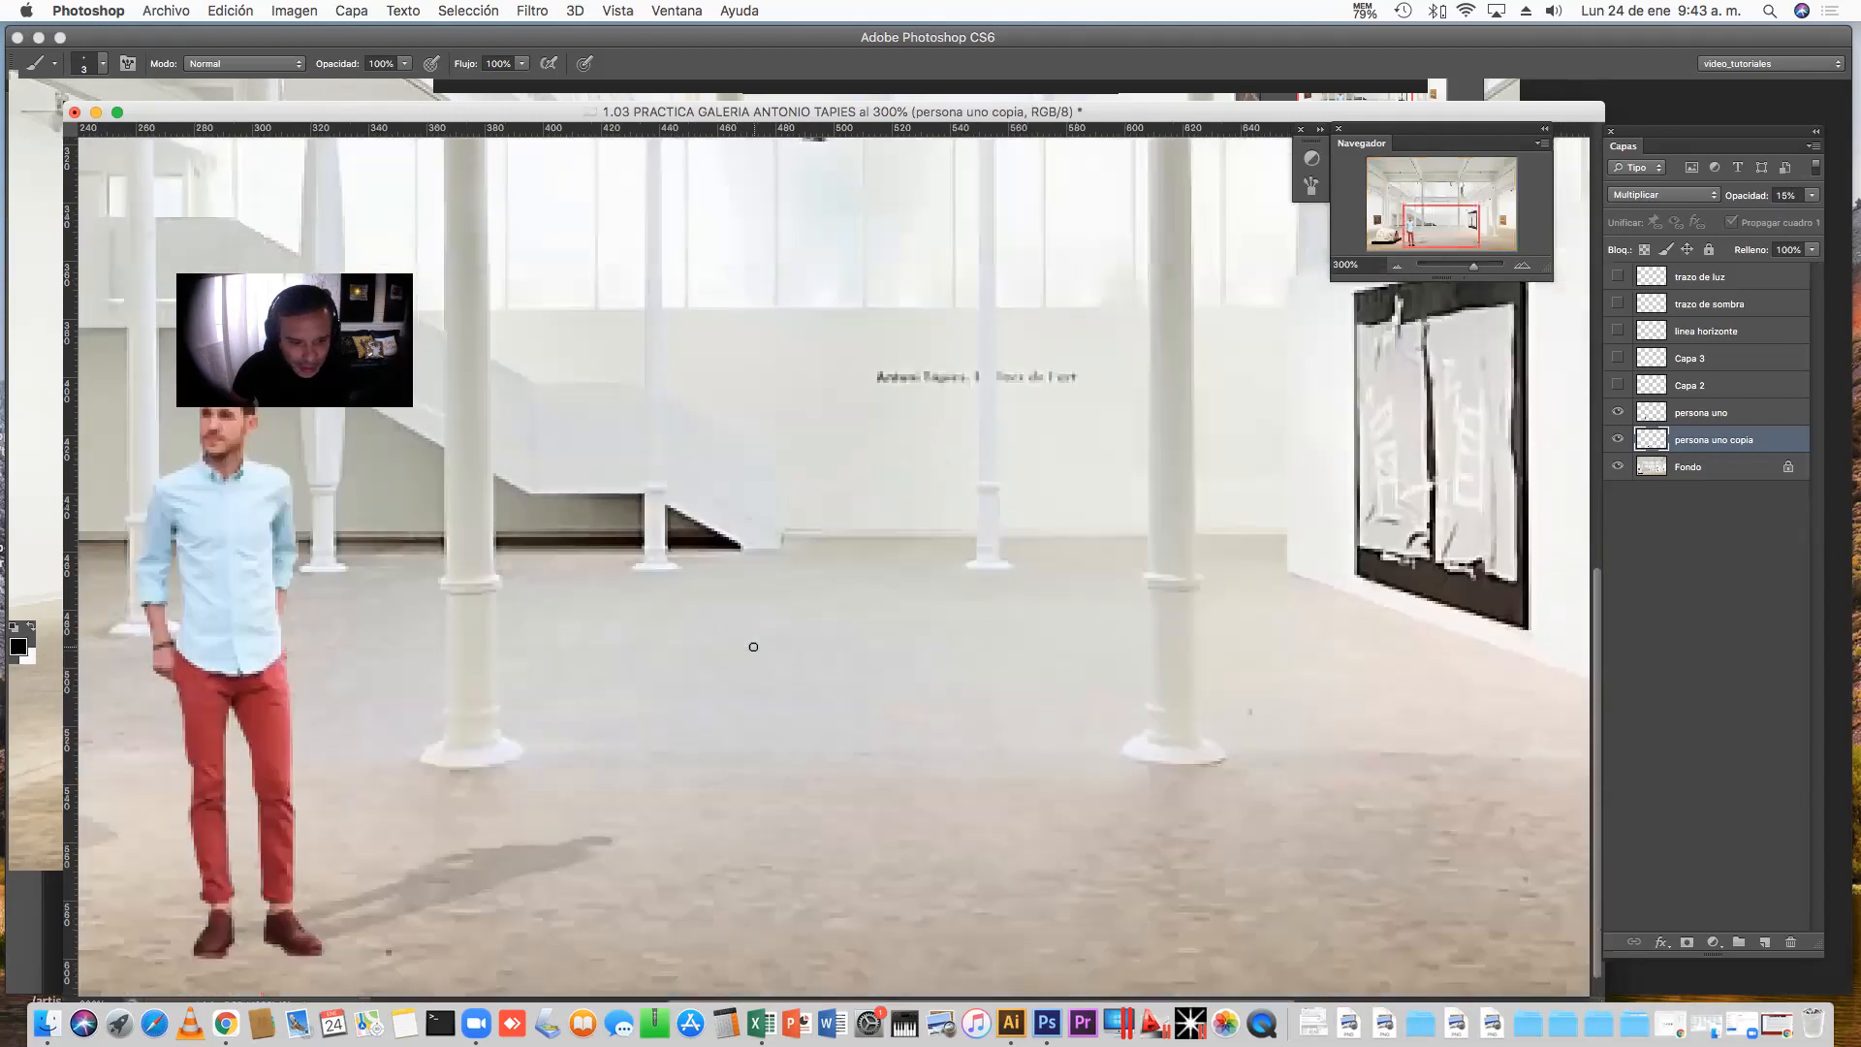
scroll(753, 647, "down", 1)
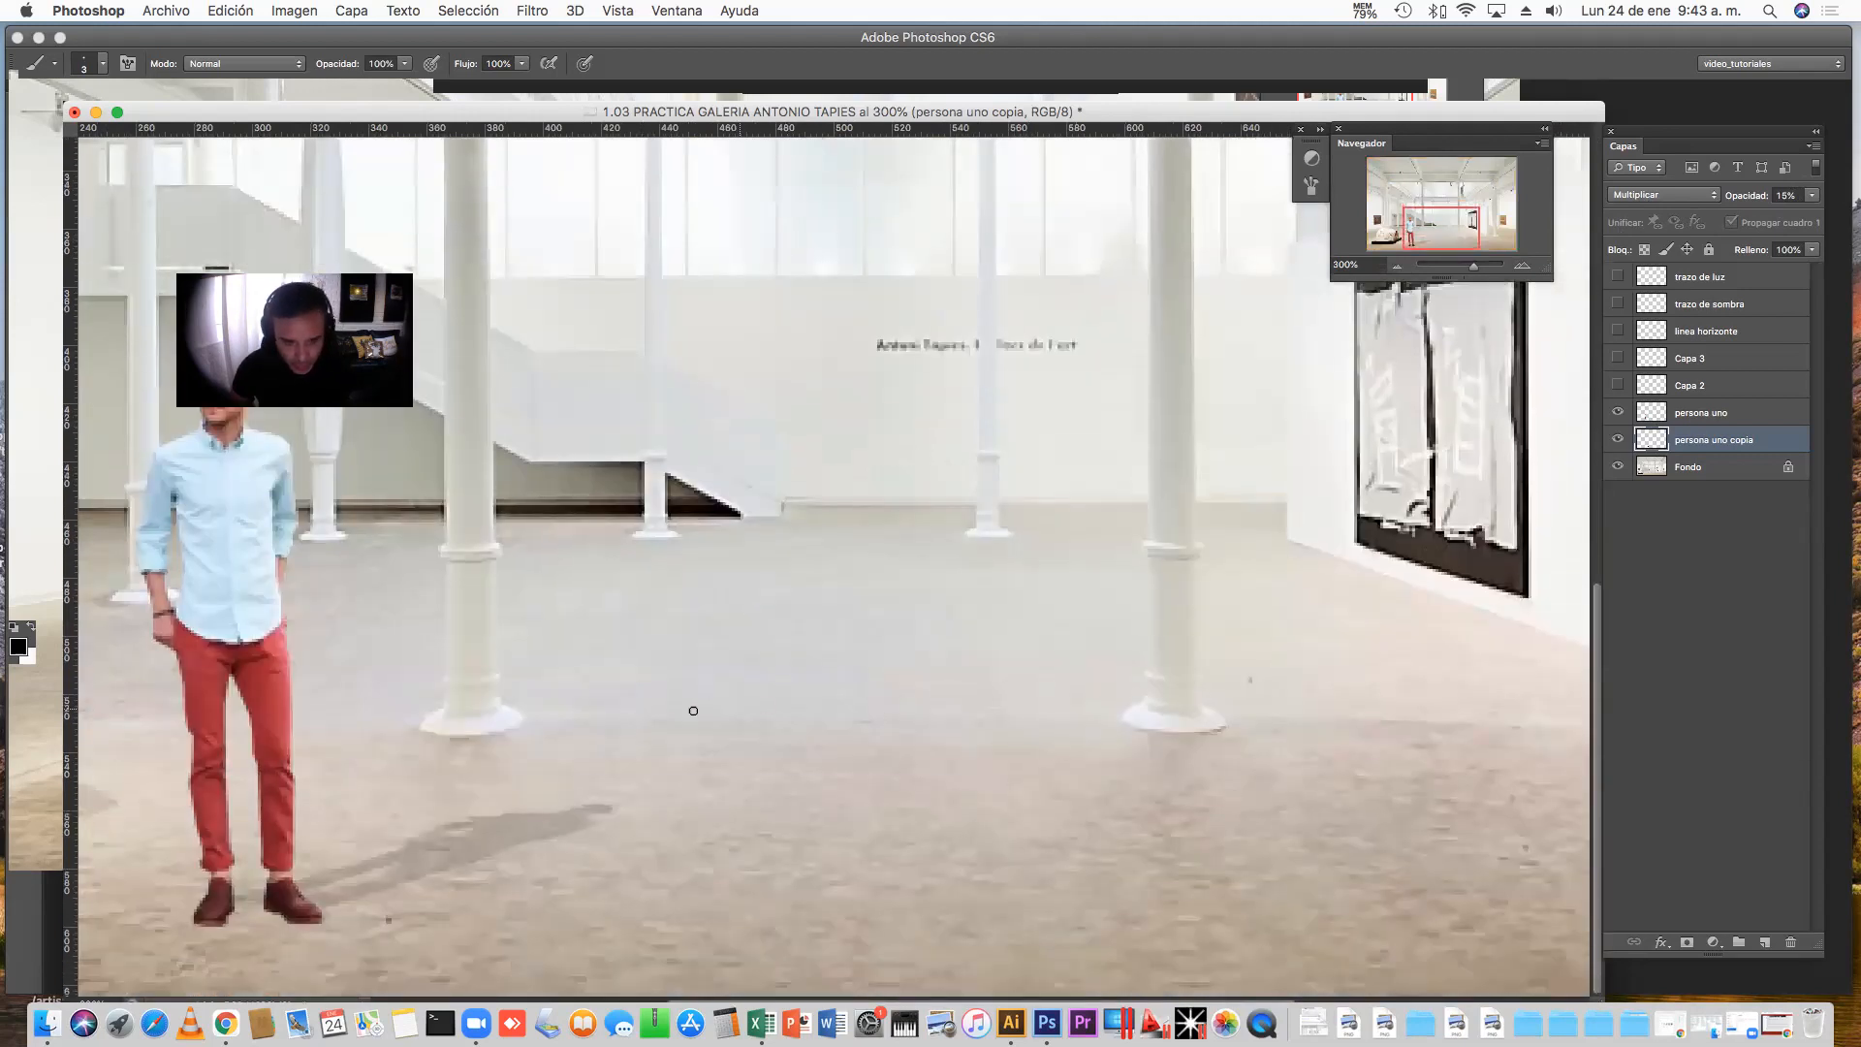
scroll(693, 710, "left", 10)
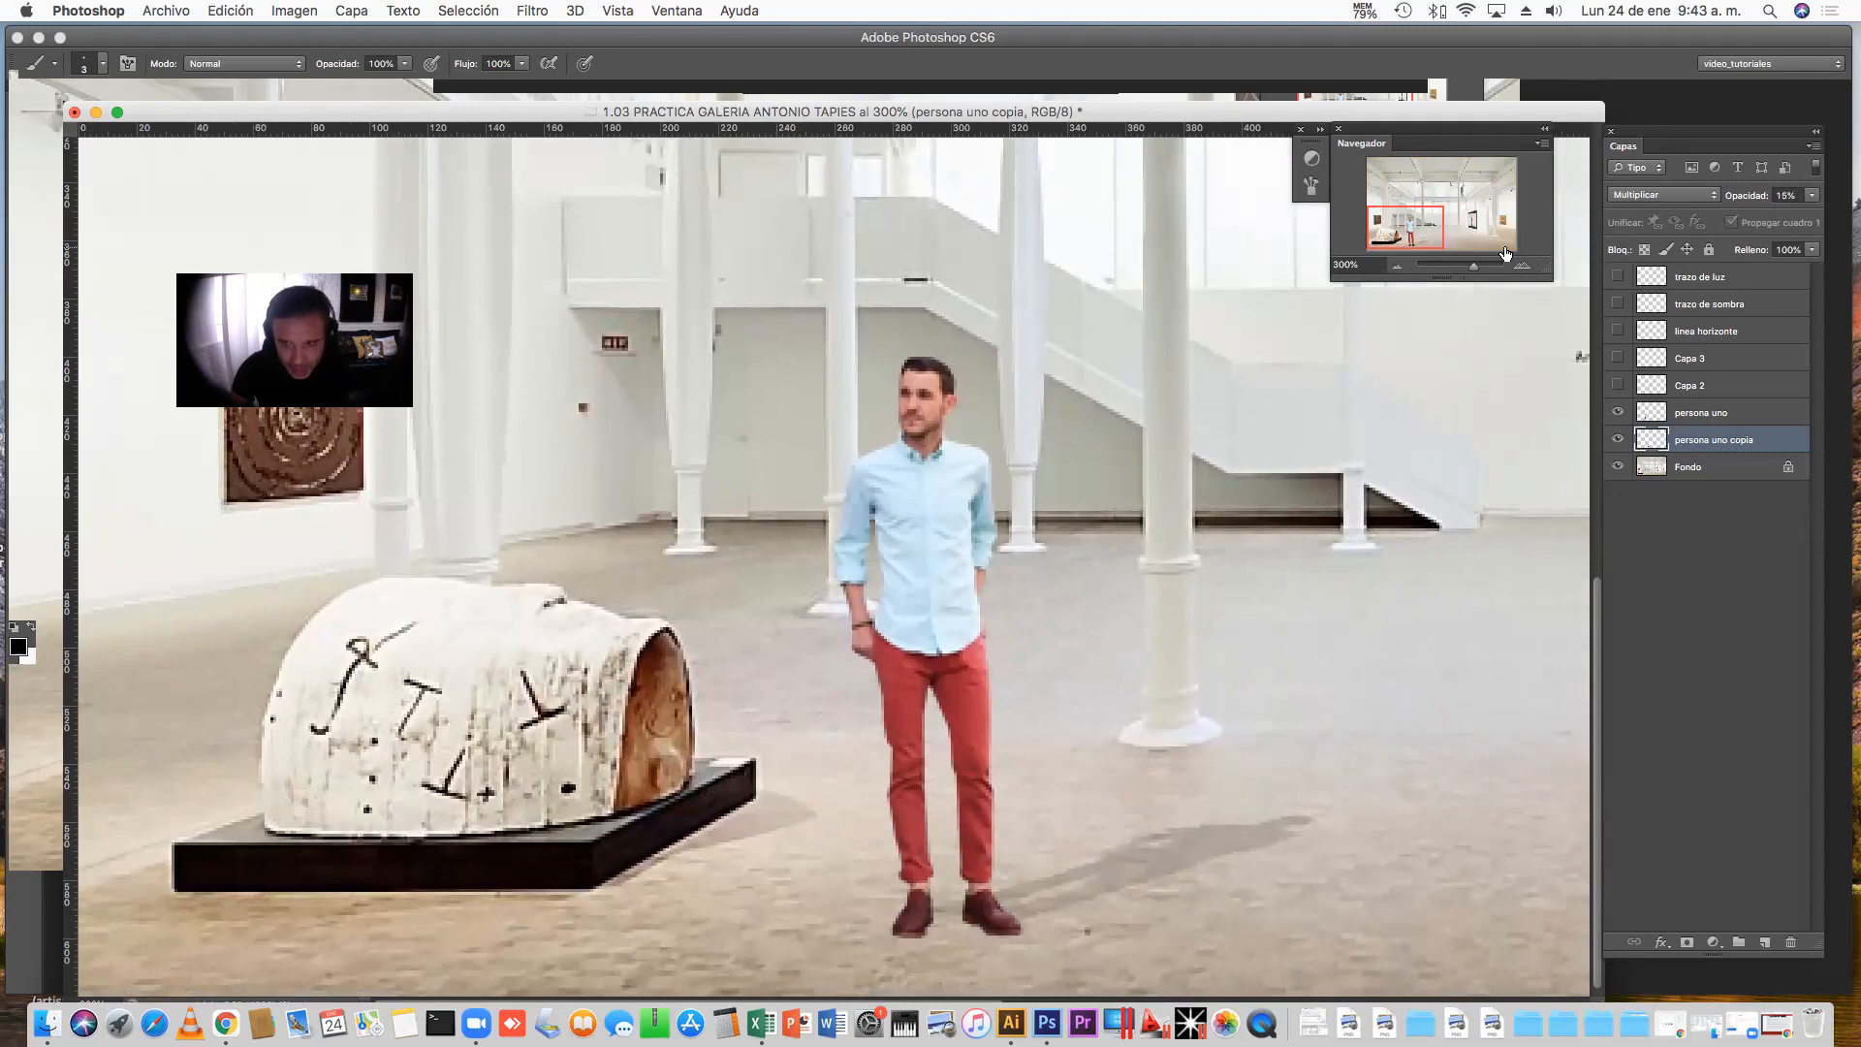
left_click(1396, 266)
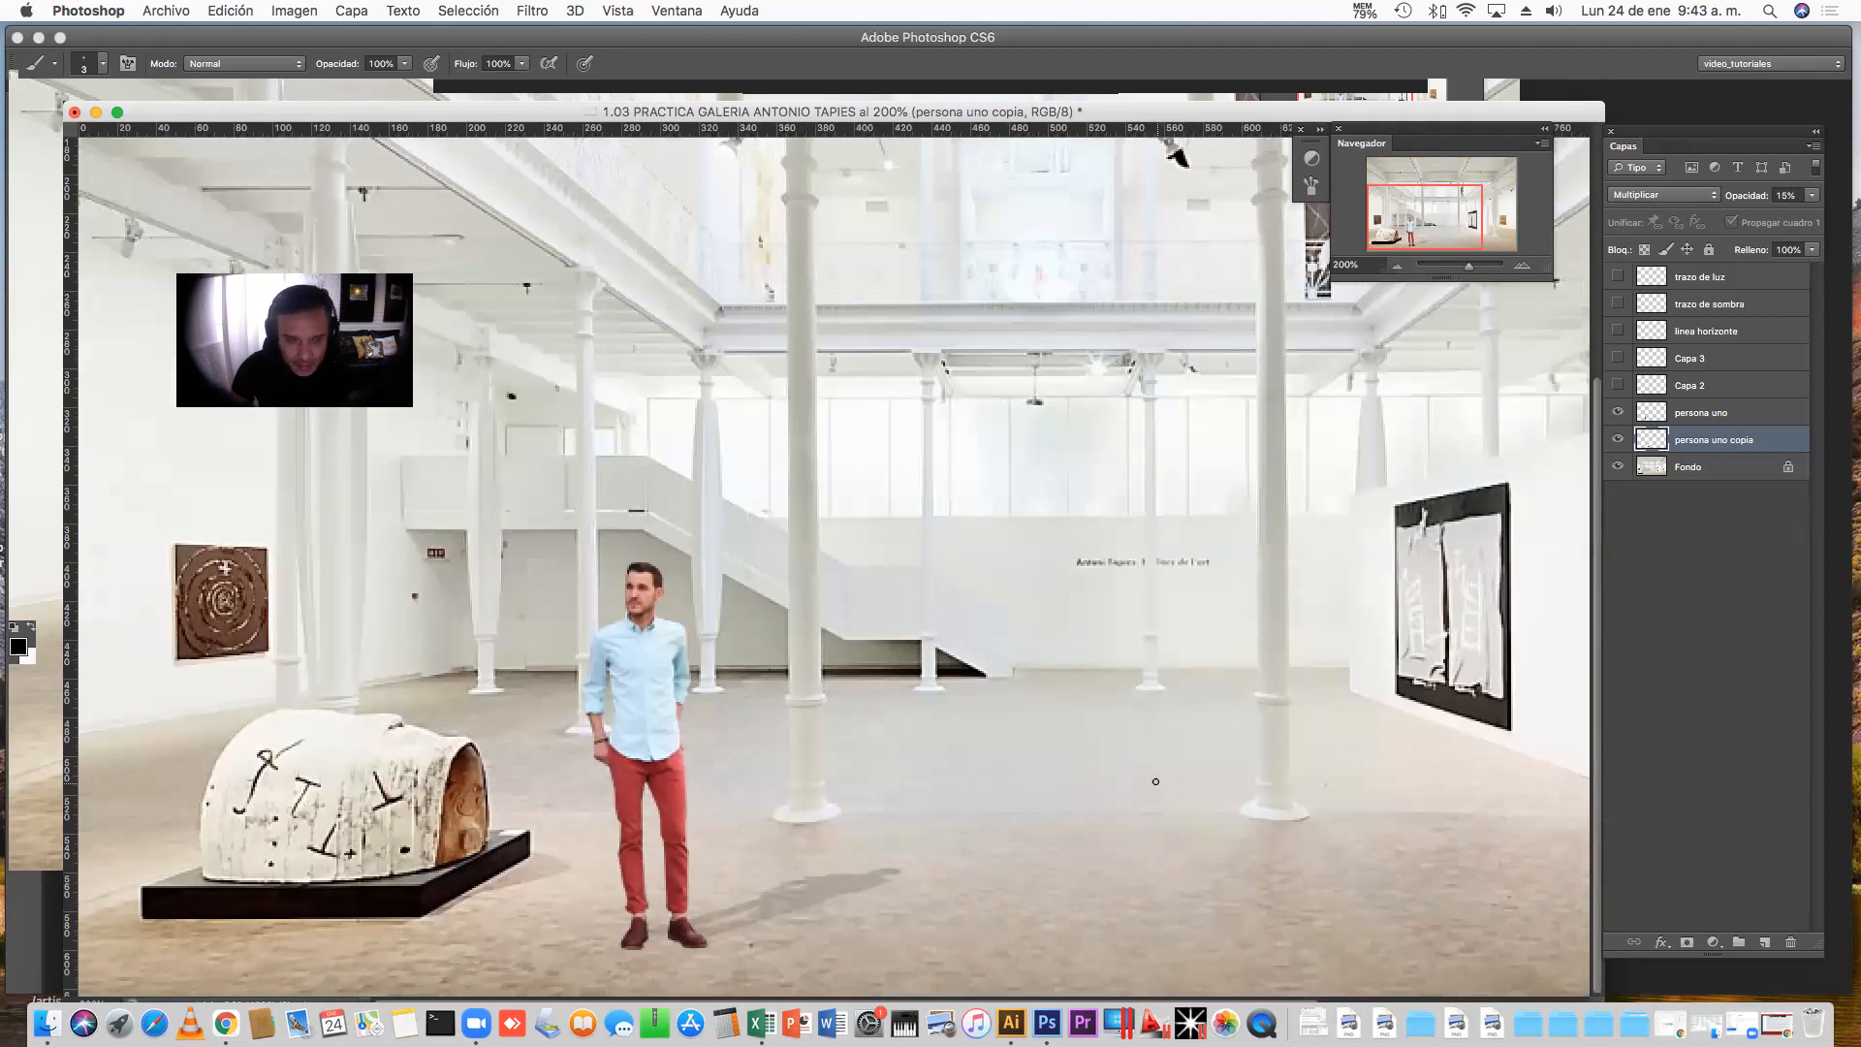
Apply a Gaussian blur with a 0.5 pixel radius to the man's shadow layer
left_click(532, 12)
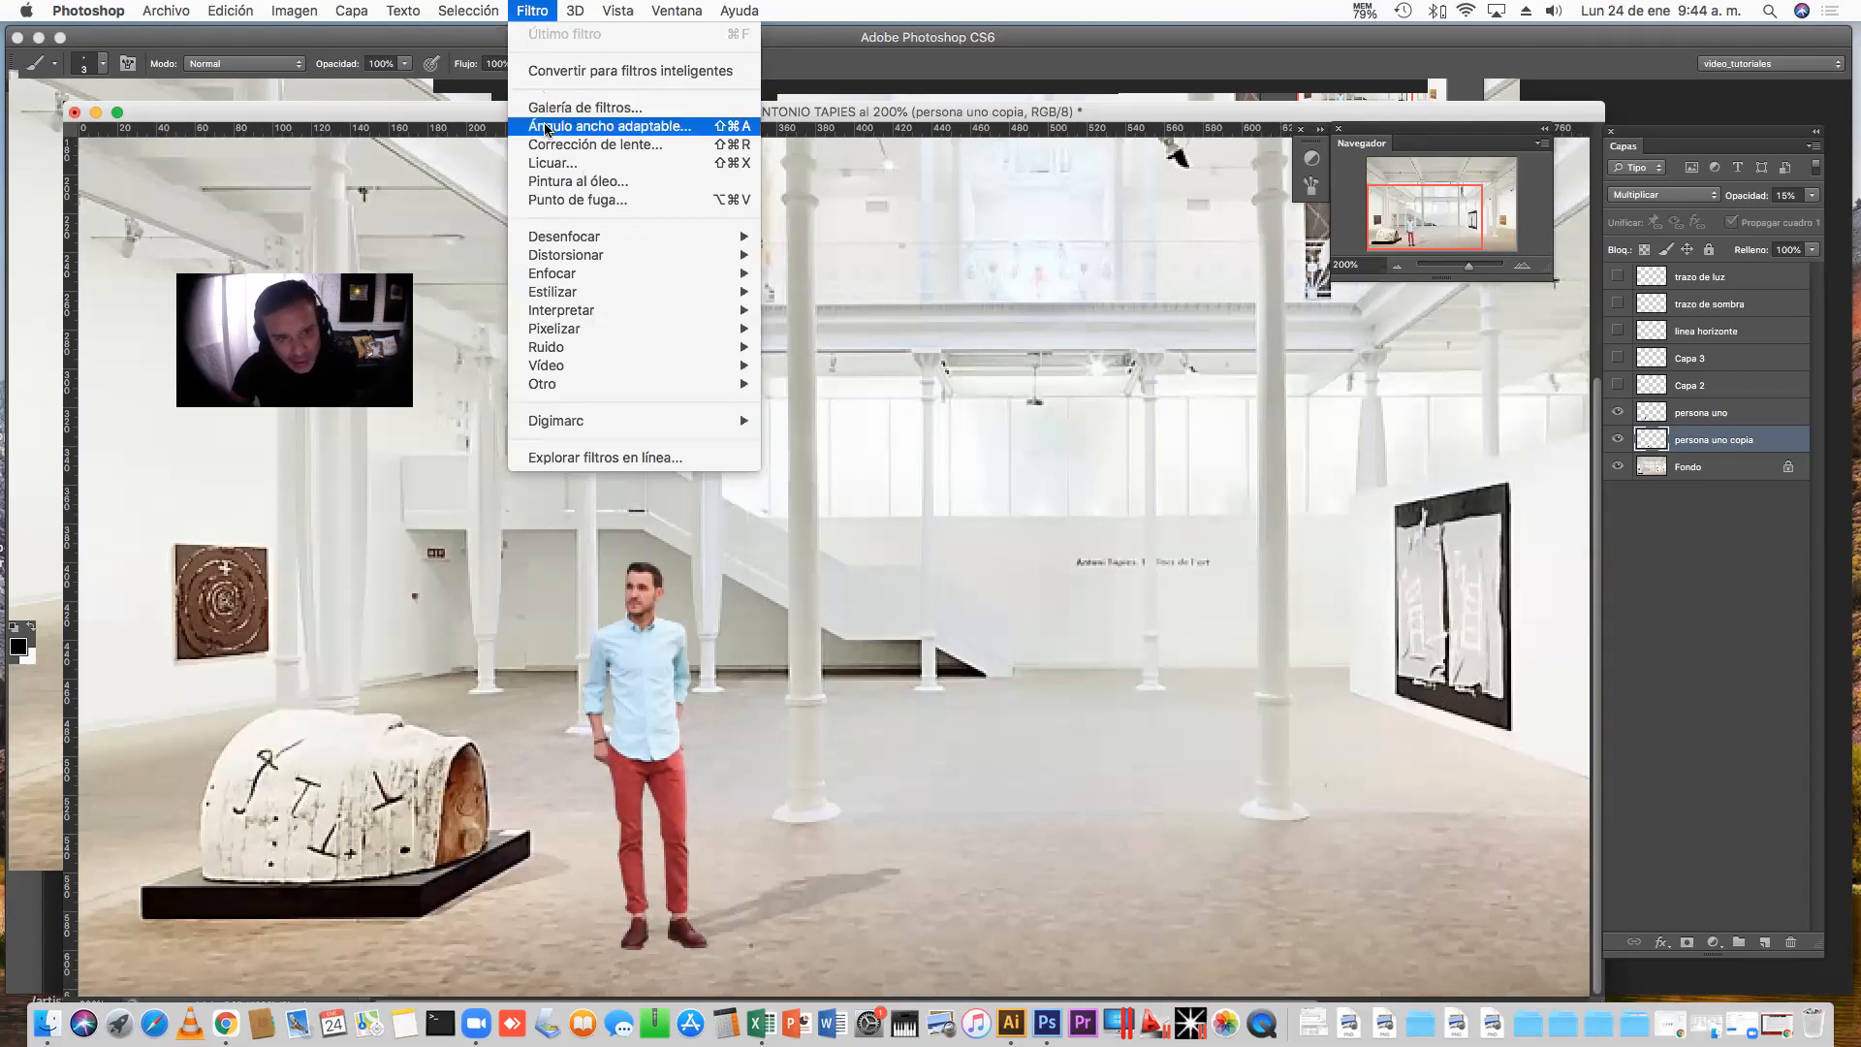
mouse_move(558, 243)
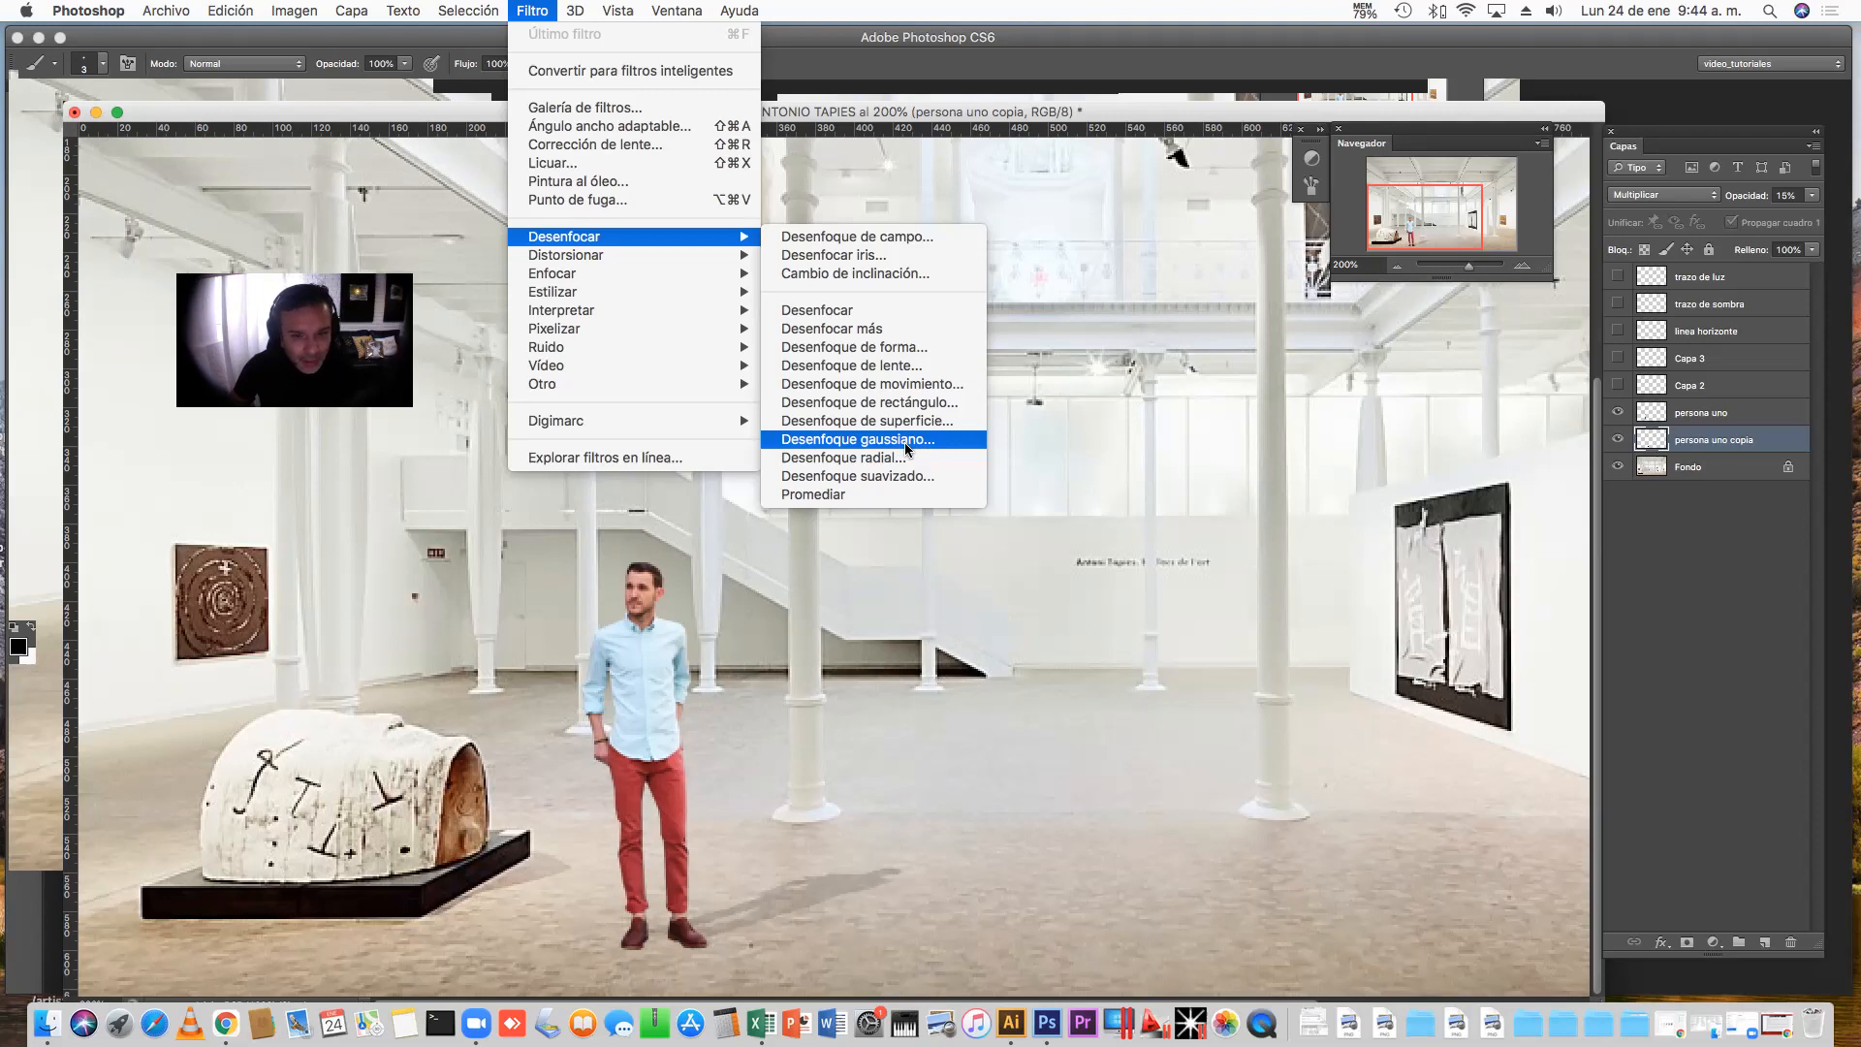
left_click(907, 447)
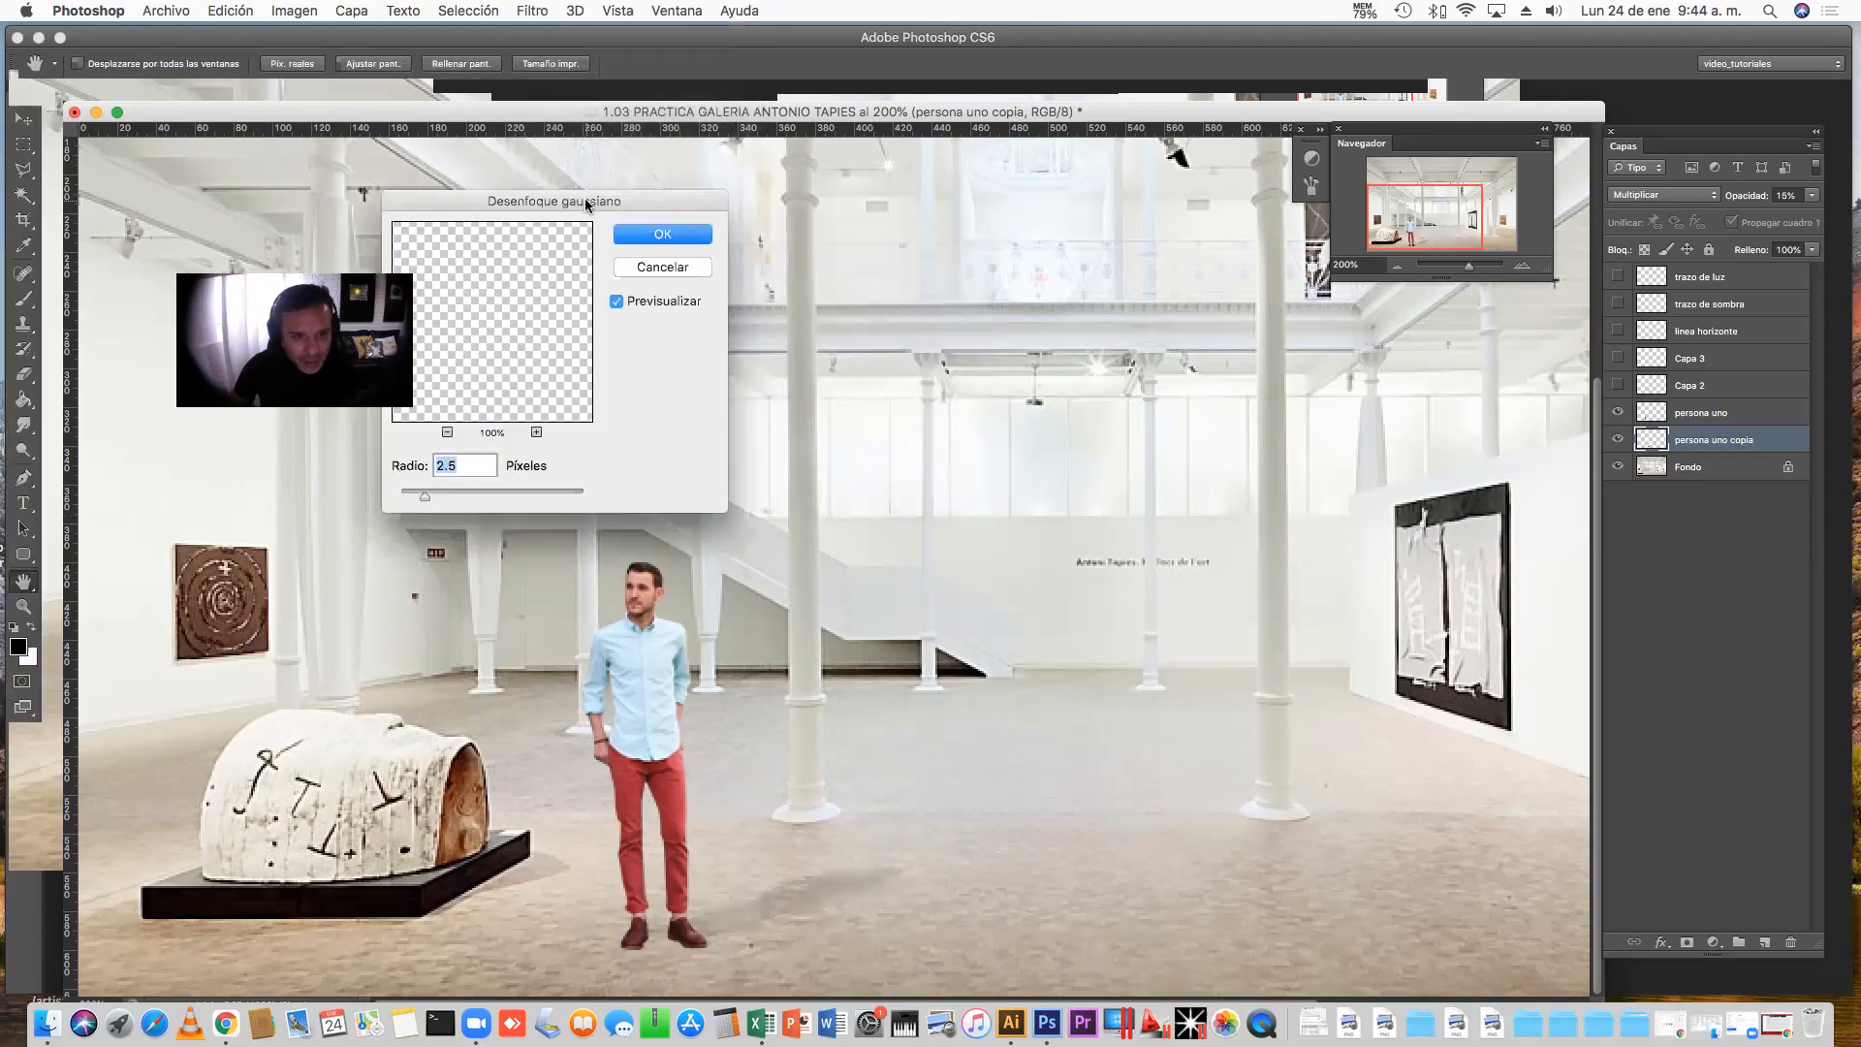
left_click_drag(584, 197, 899, 271)
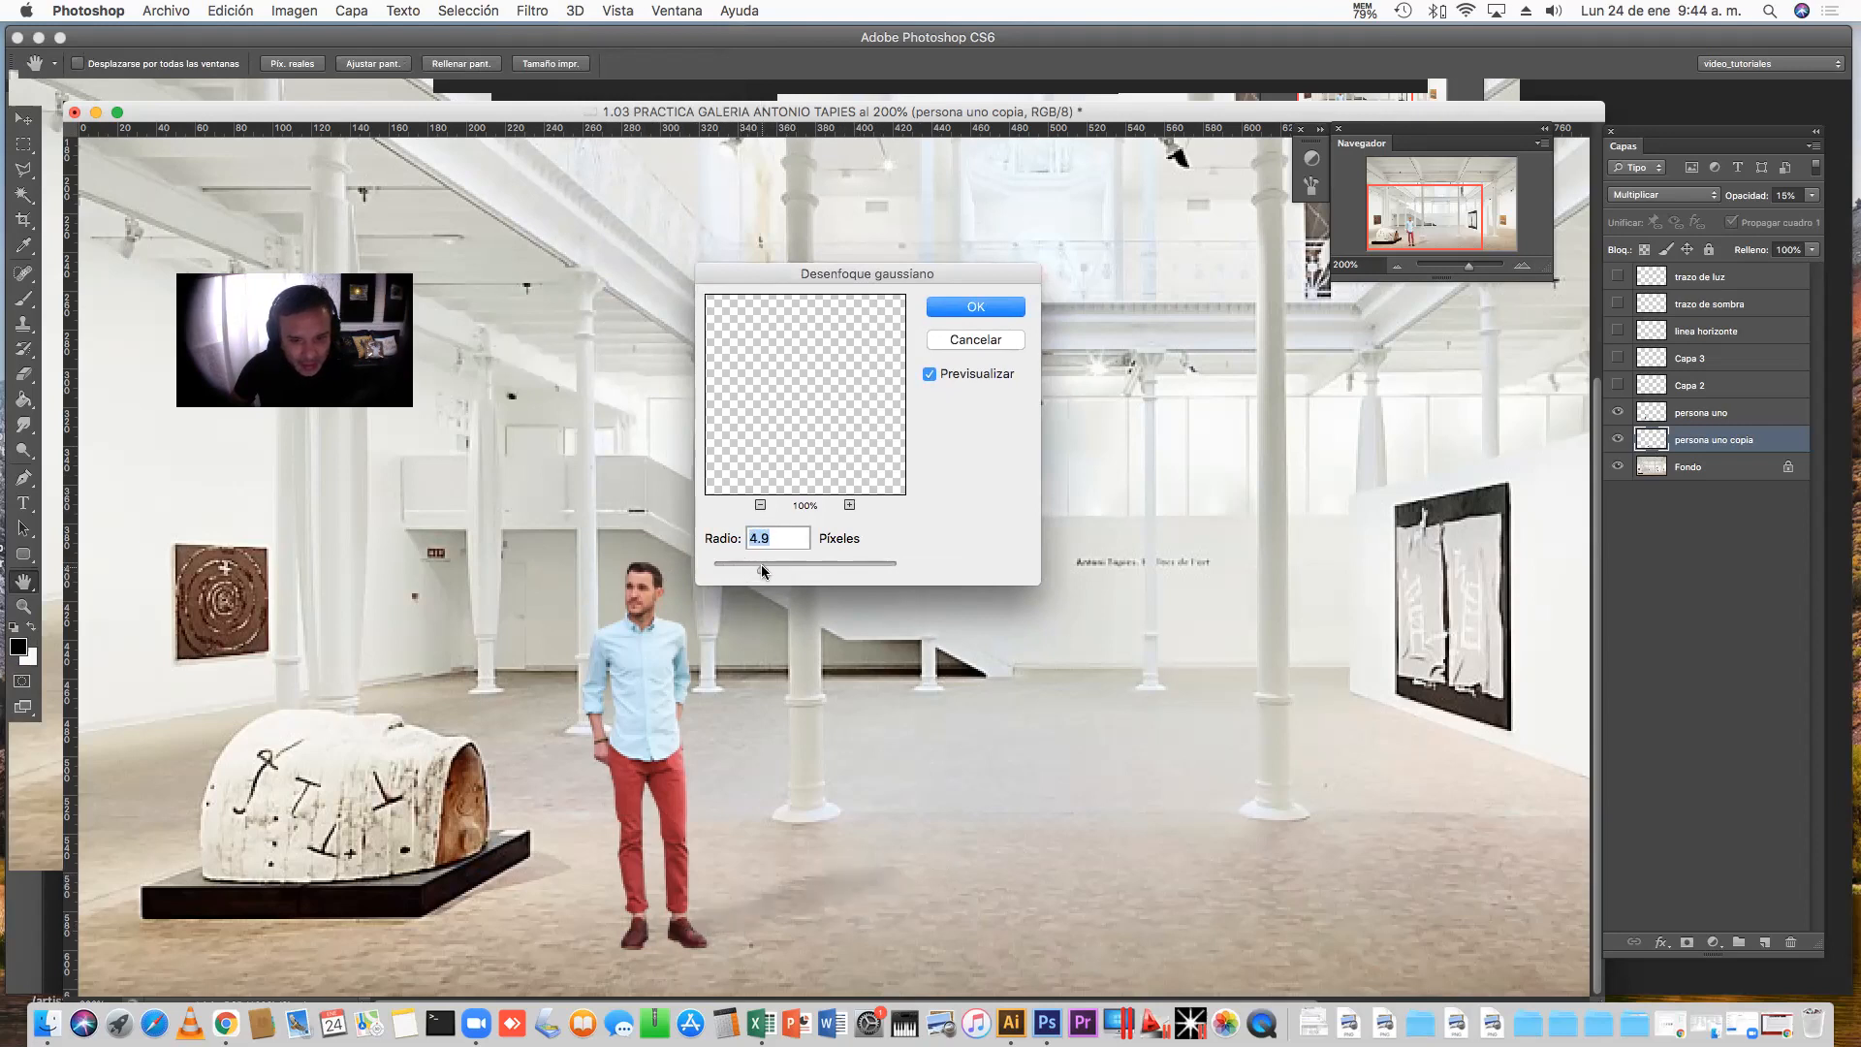
left_click_drag(781, 566, 718, 573)
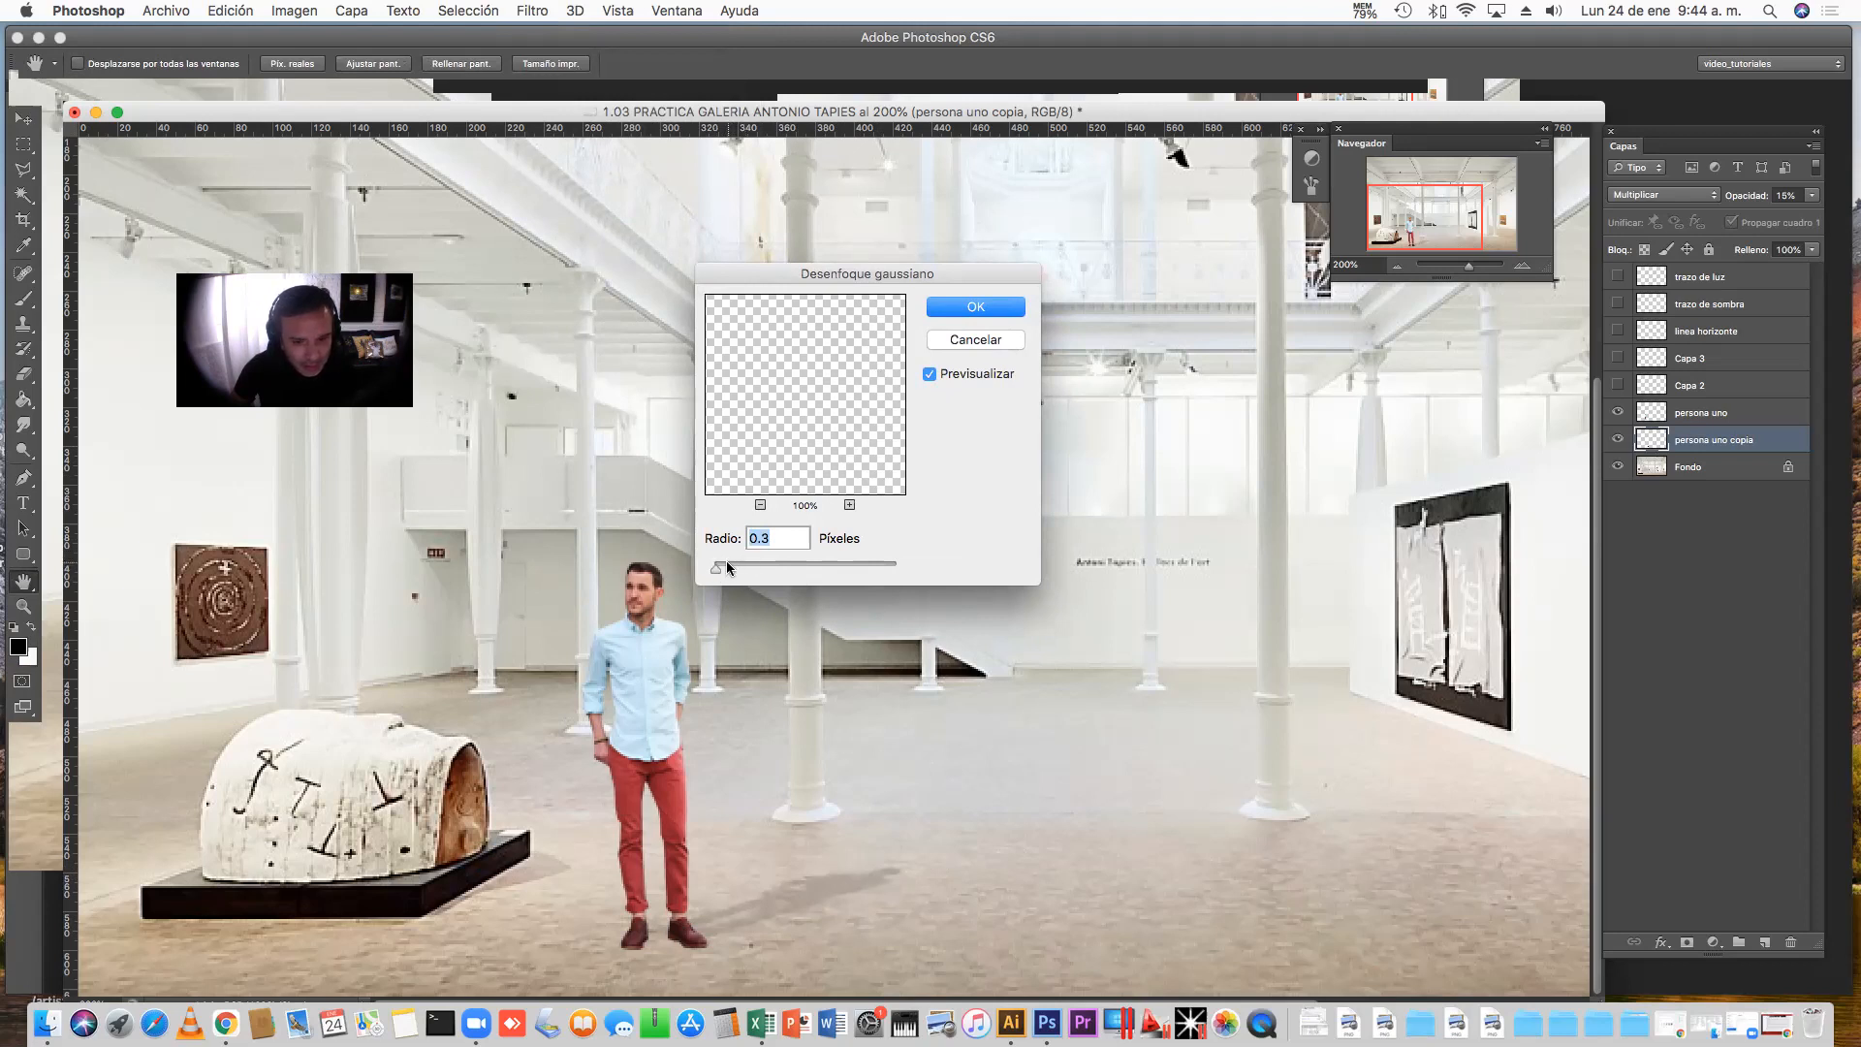
left_click_drag(715, 567, 717, 570)
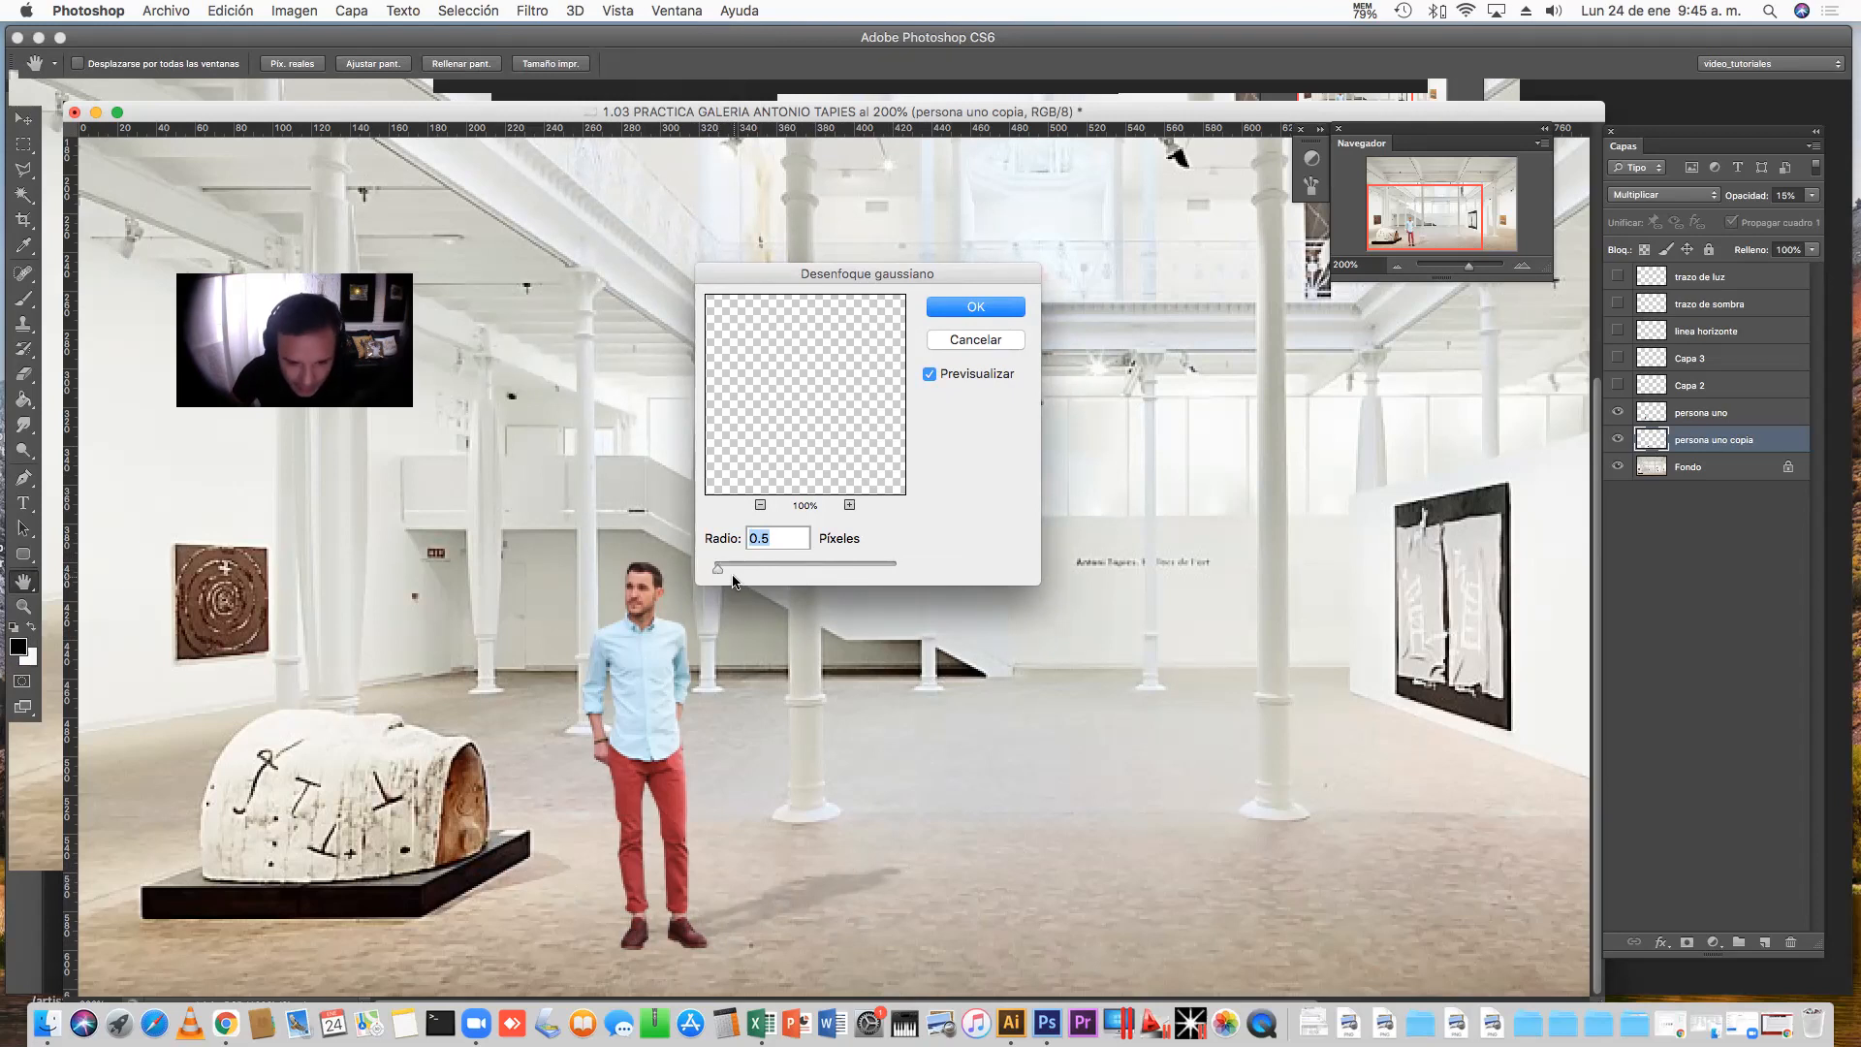
left_click(981, 307)
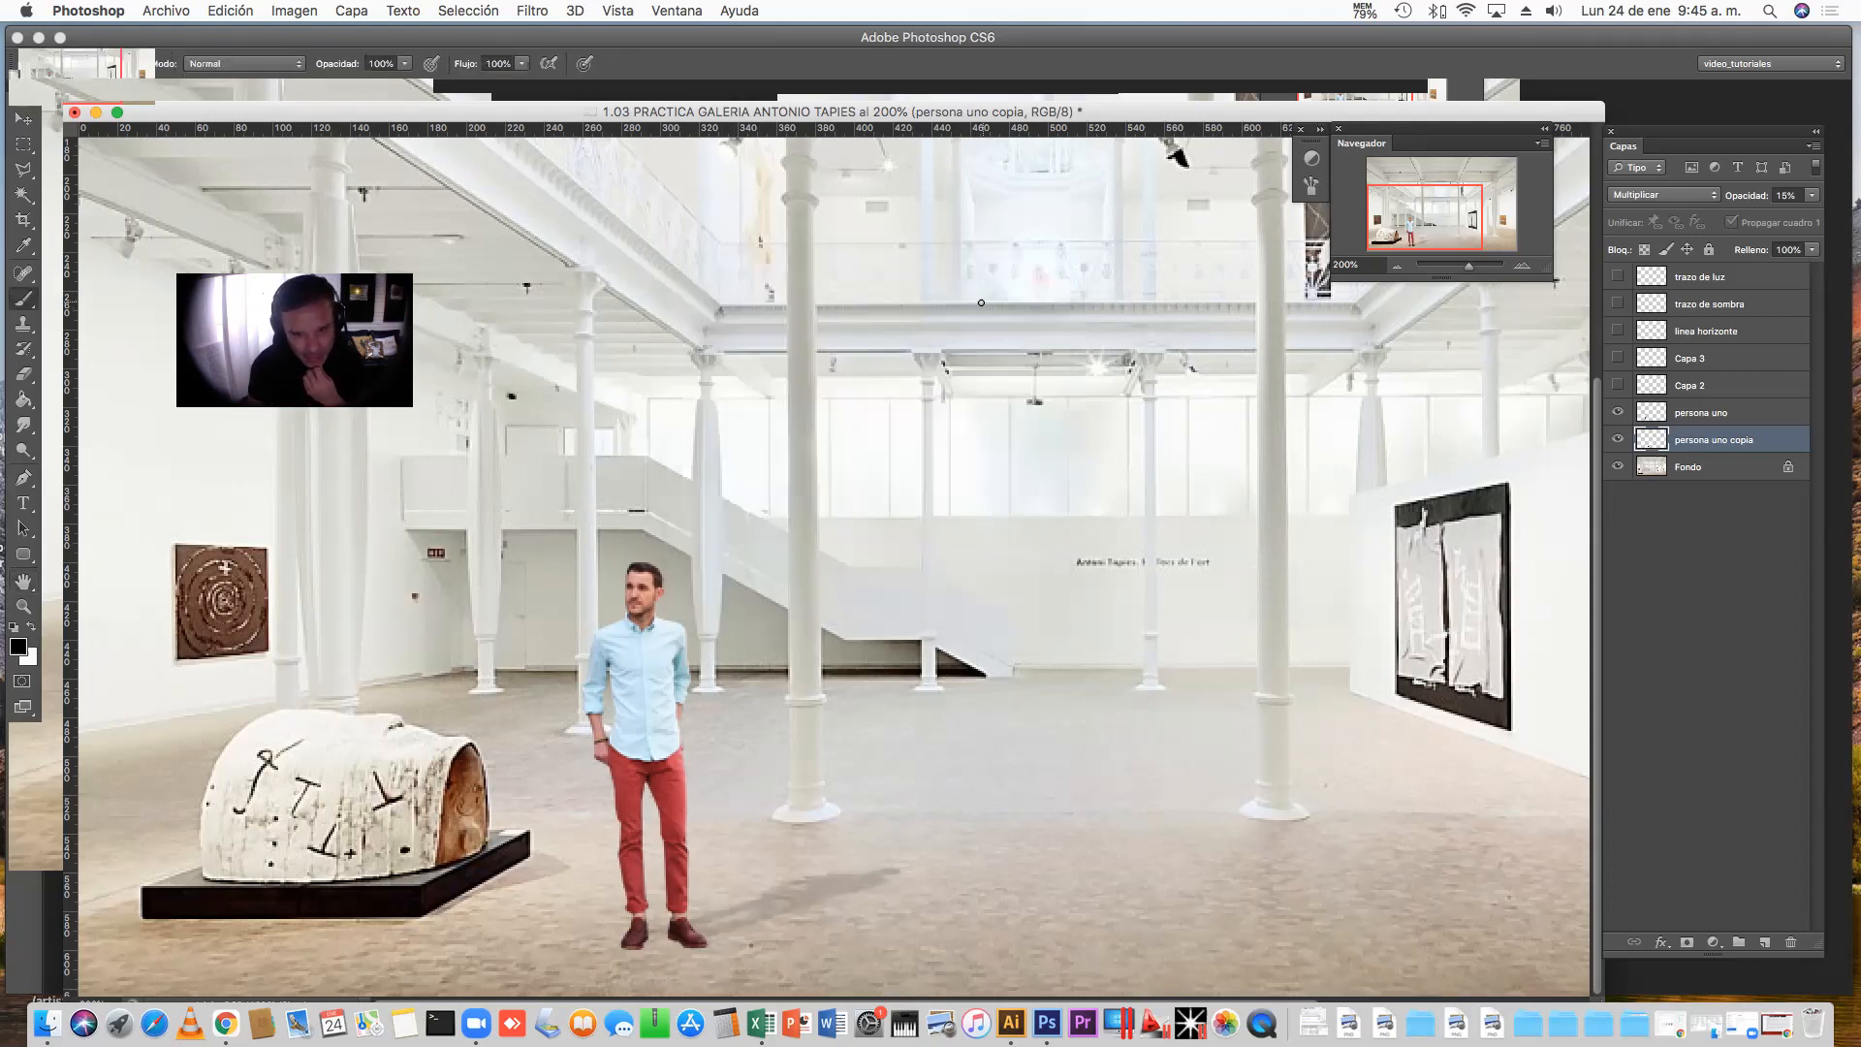
left_click(1396, 267)
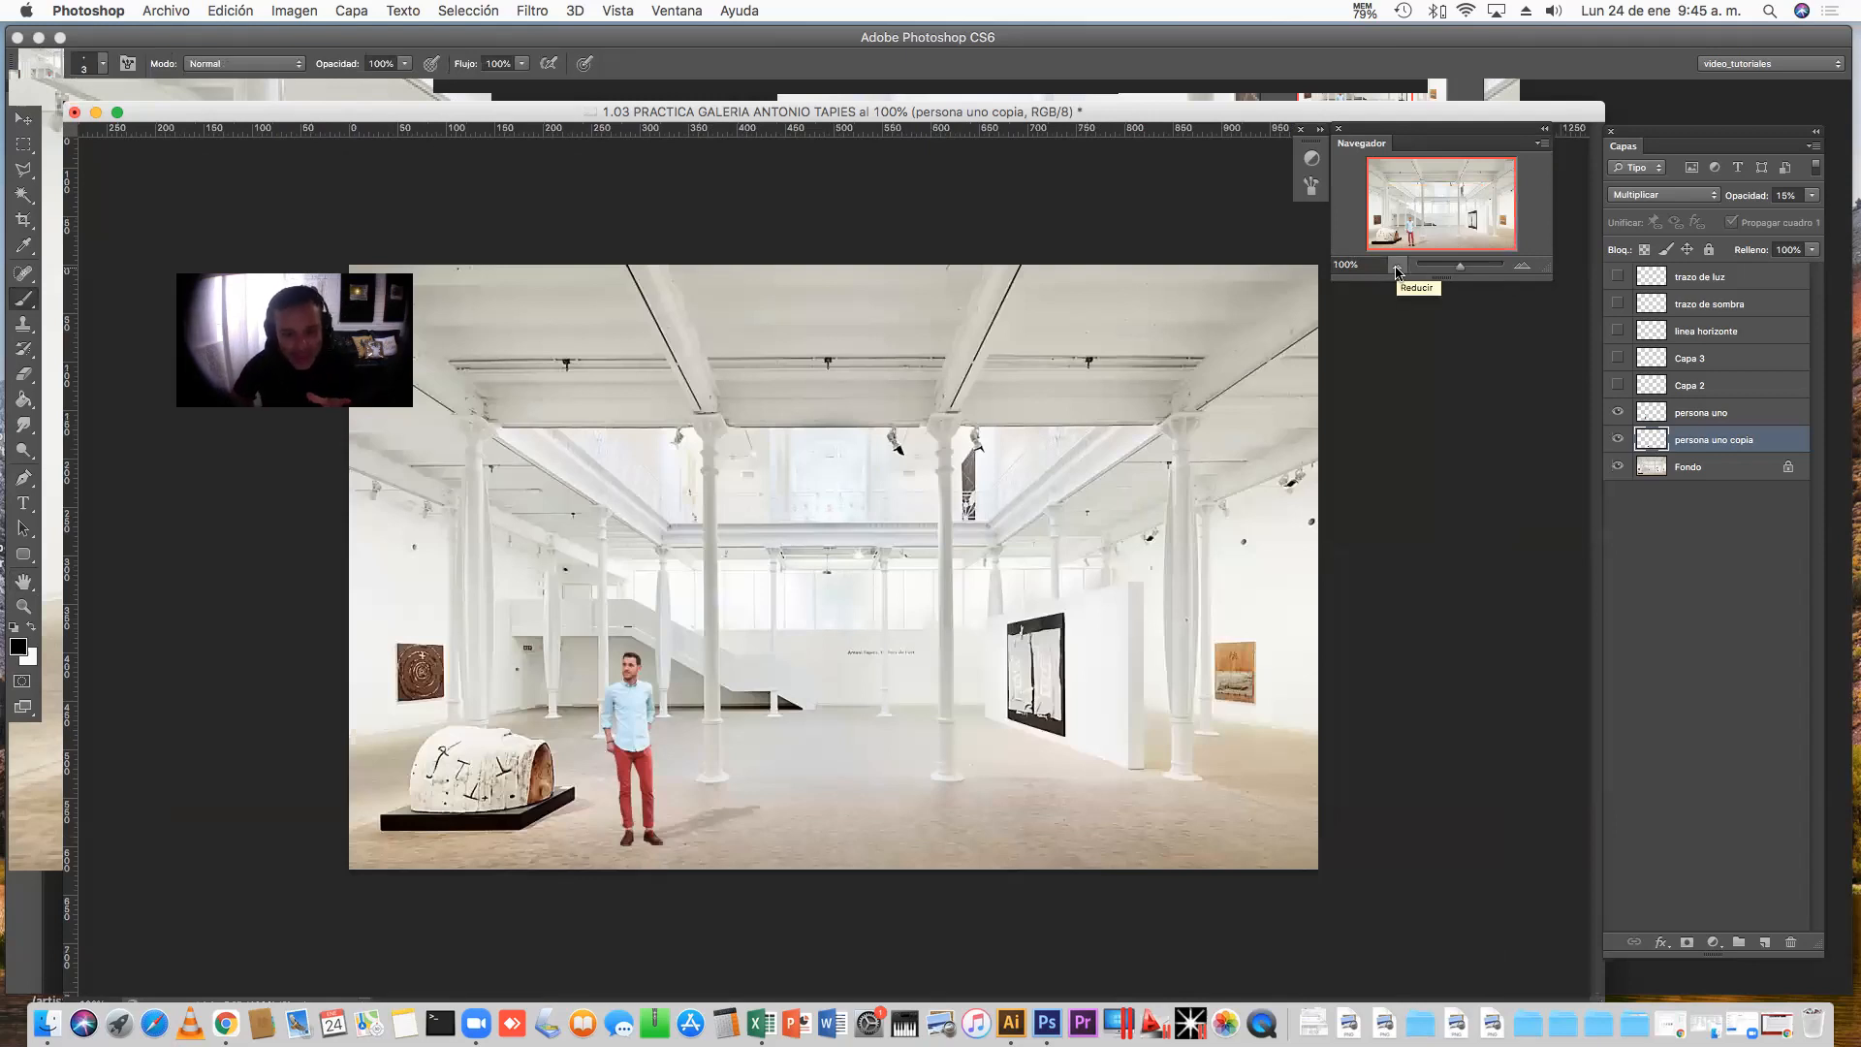
Skew the man's shadow layer, persona uno copia, slightly so its far end sits closer to his feet
key("super+t")
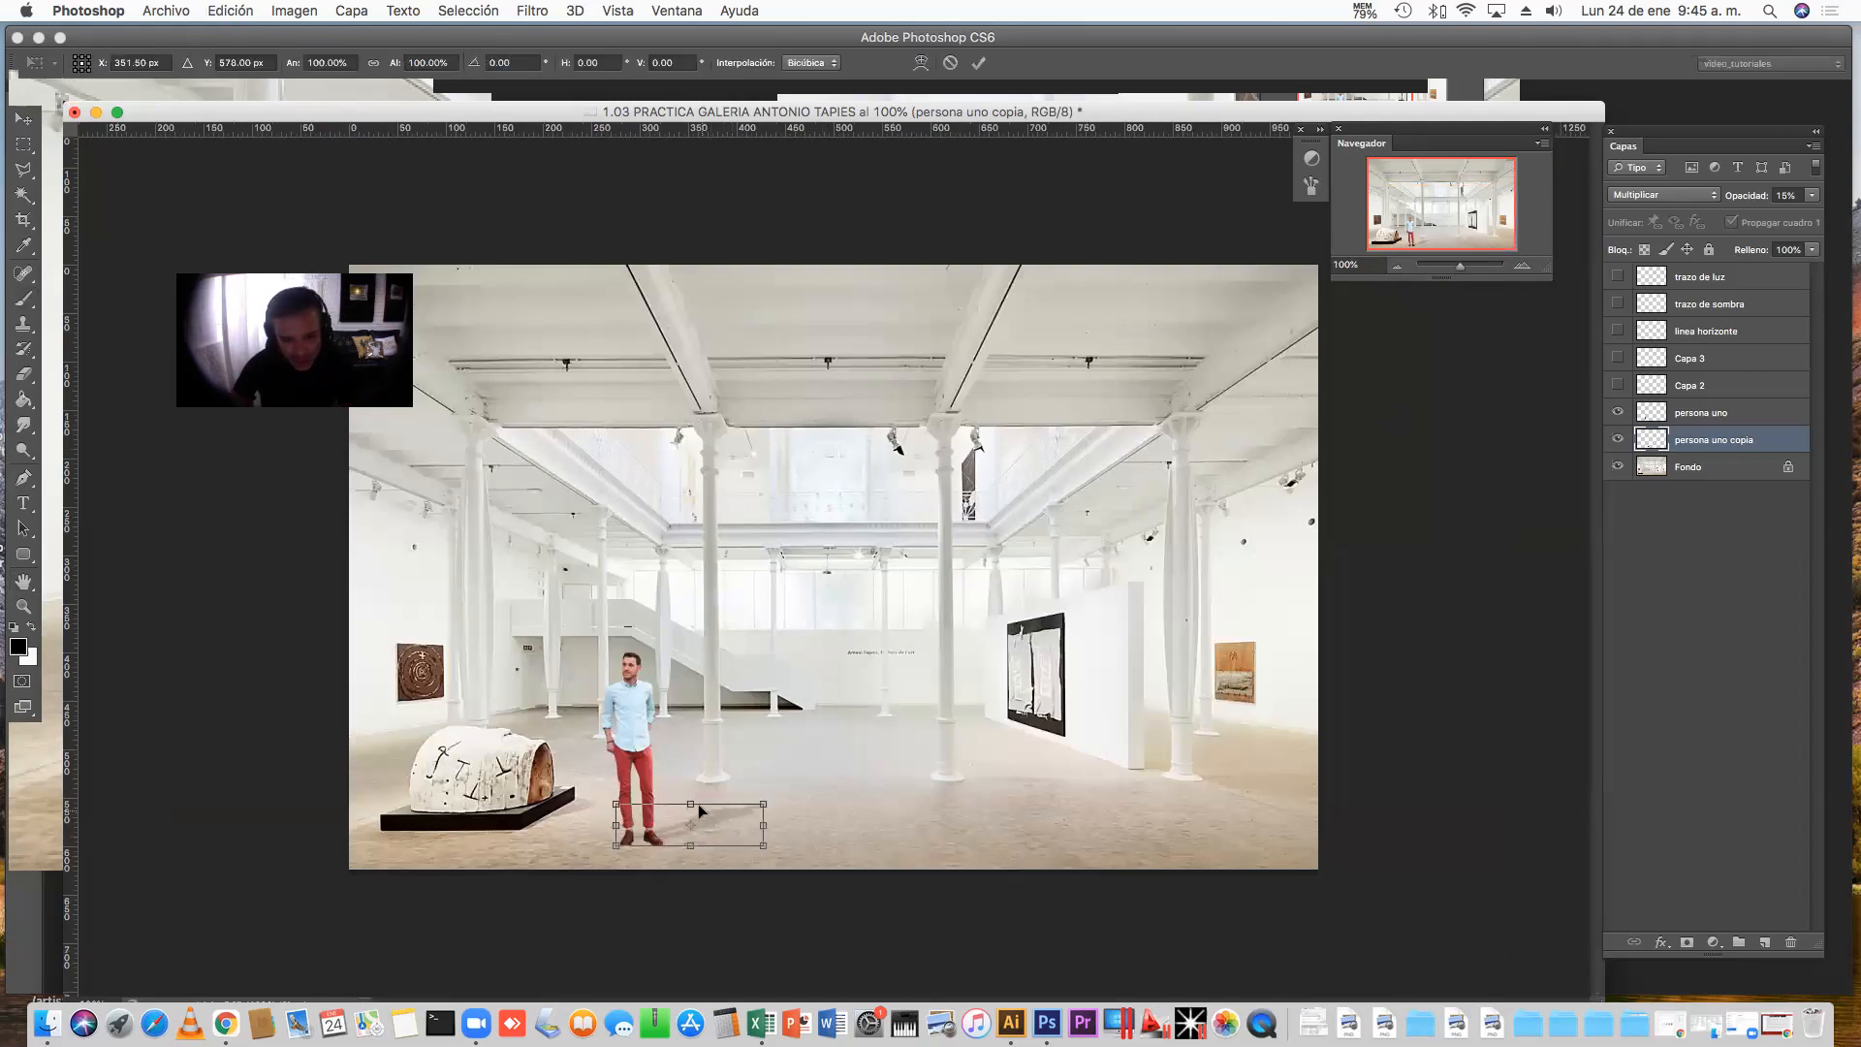
left_click_drag(690, 806, 675, 807)
key("Return")
key("b")
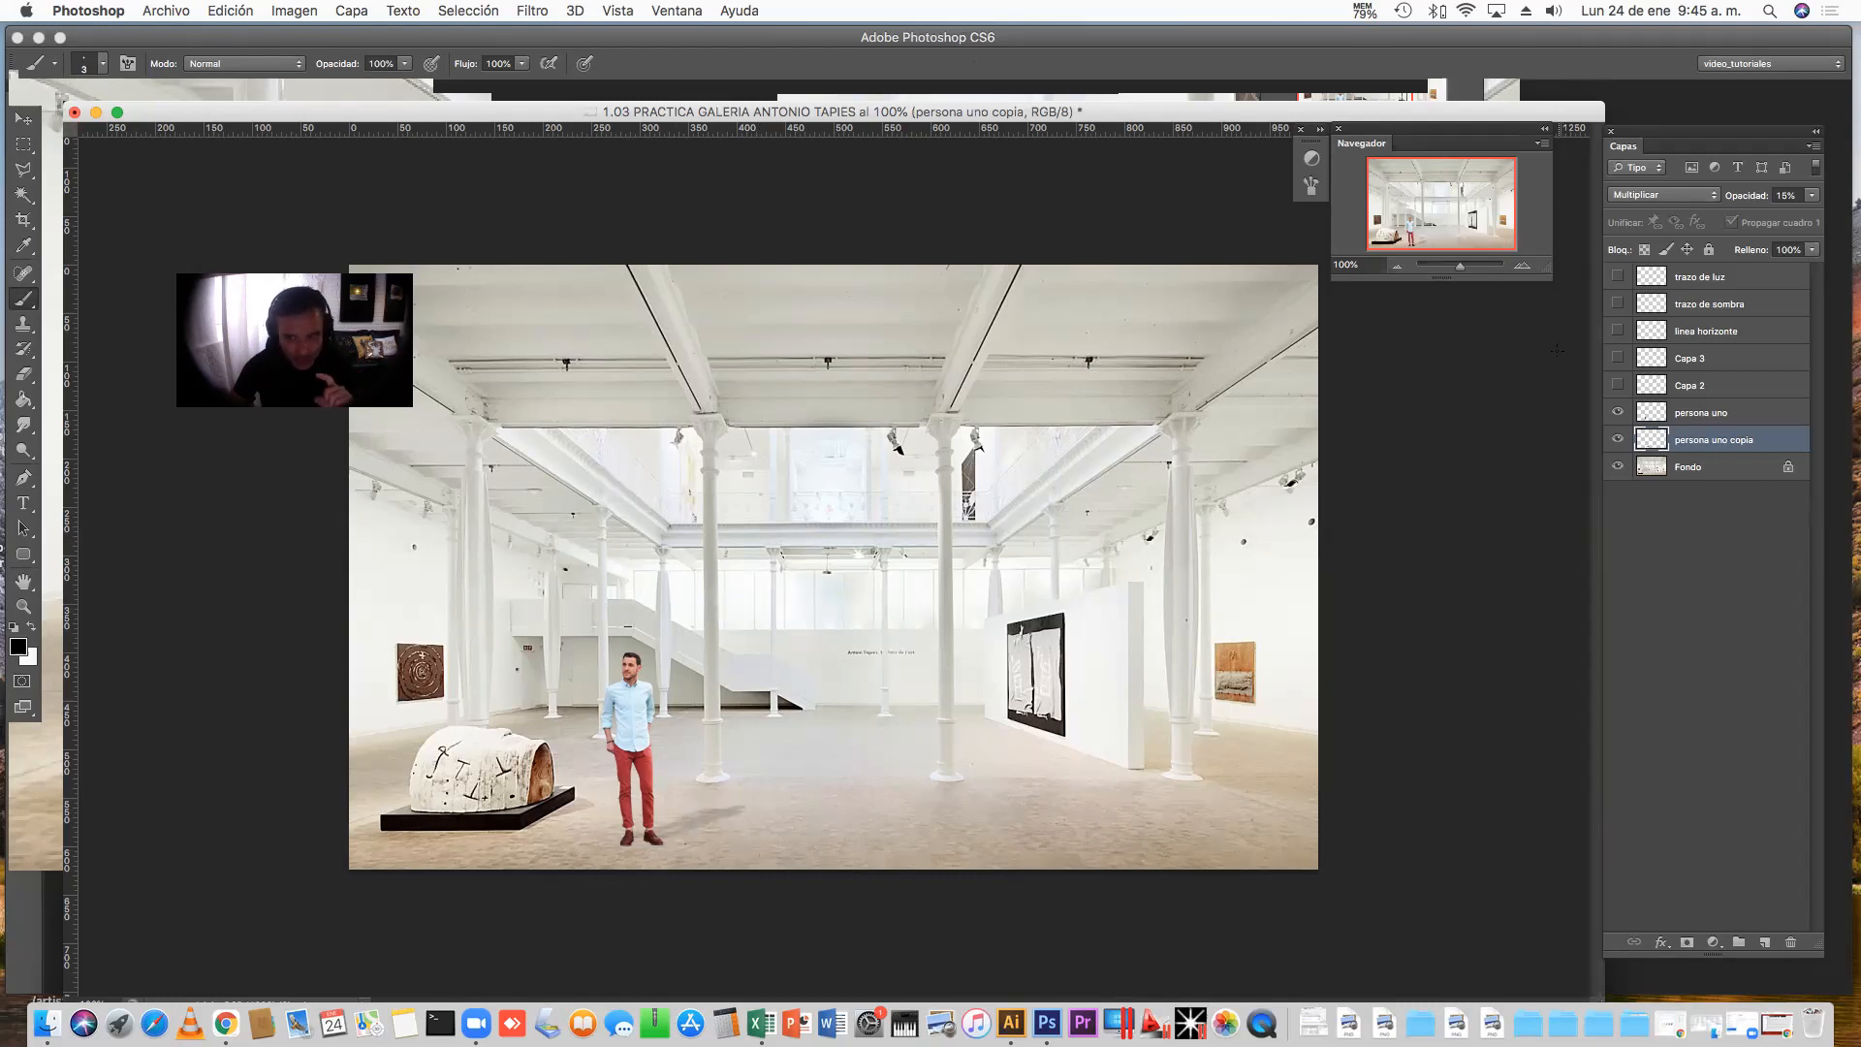
Create a new layer above persona uno copia and name it sombra difusa
left_click(1523, 272)
left_click(1523, 272)
left_click_drag(914, 623, 771, 803)
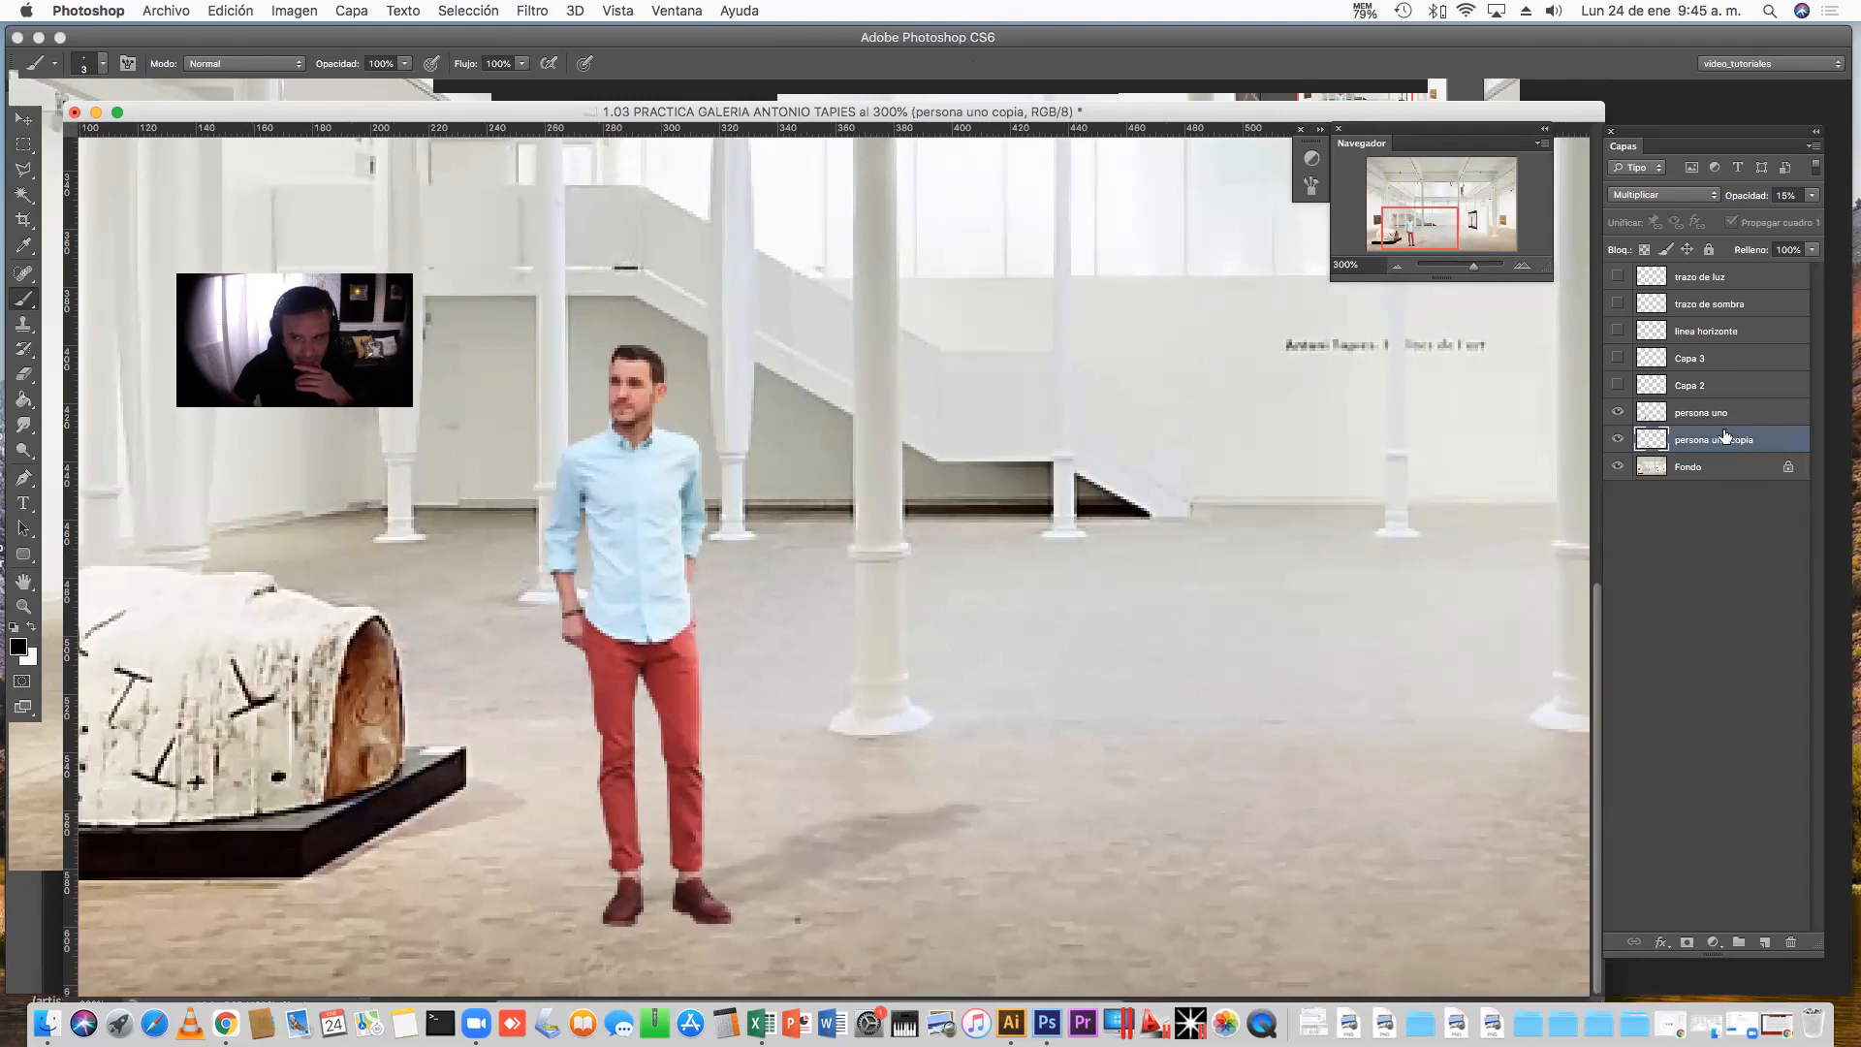
left_click(1764, 942)
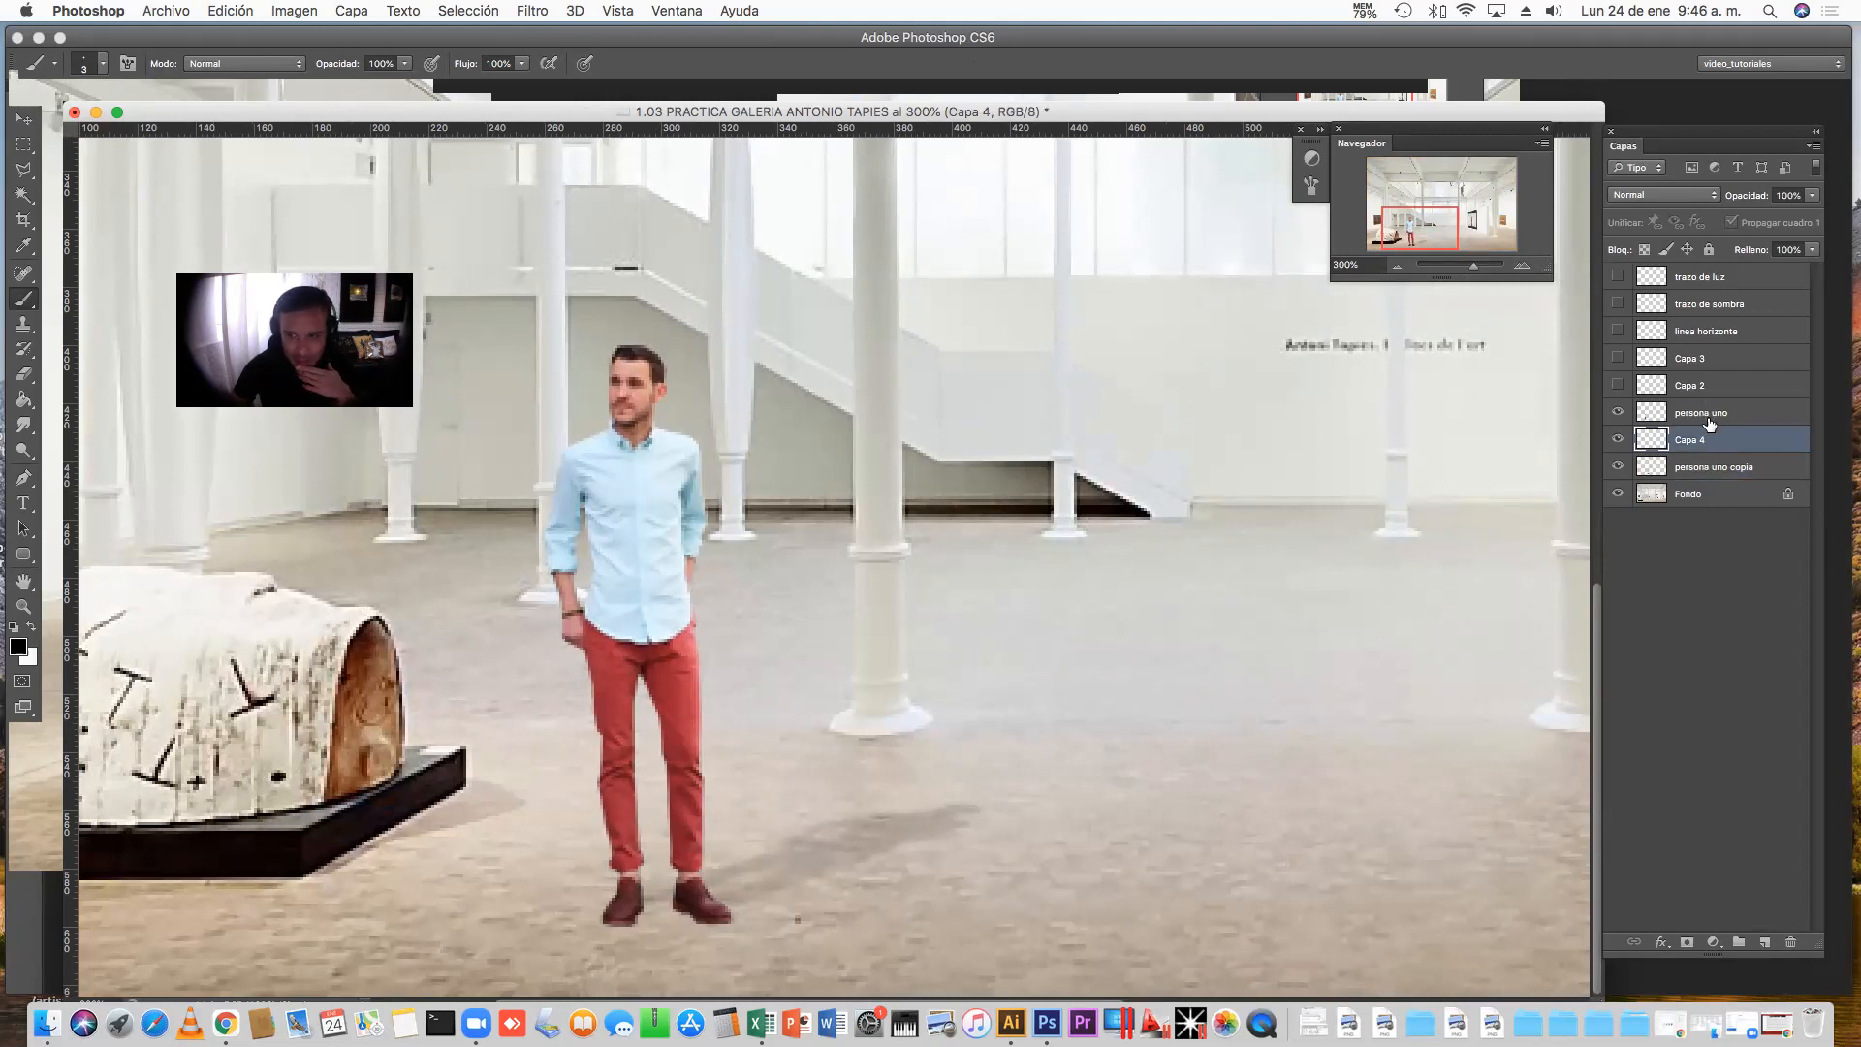
double_click(1688, 441)
key("BackSpace")
type("sombra difusa")
key("Return")
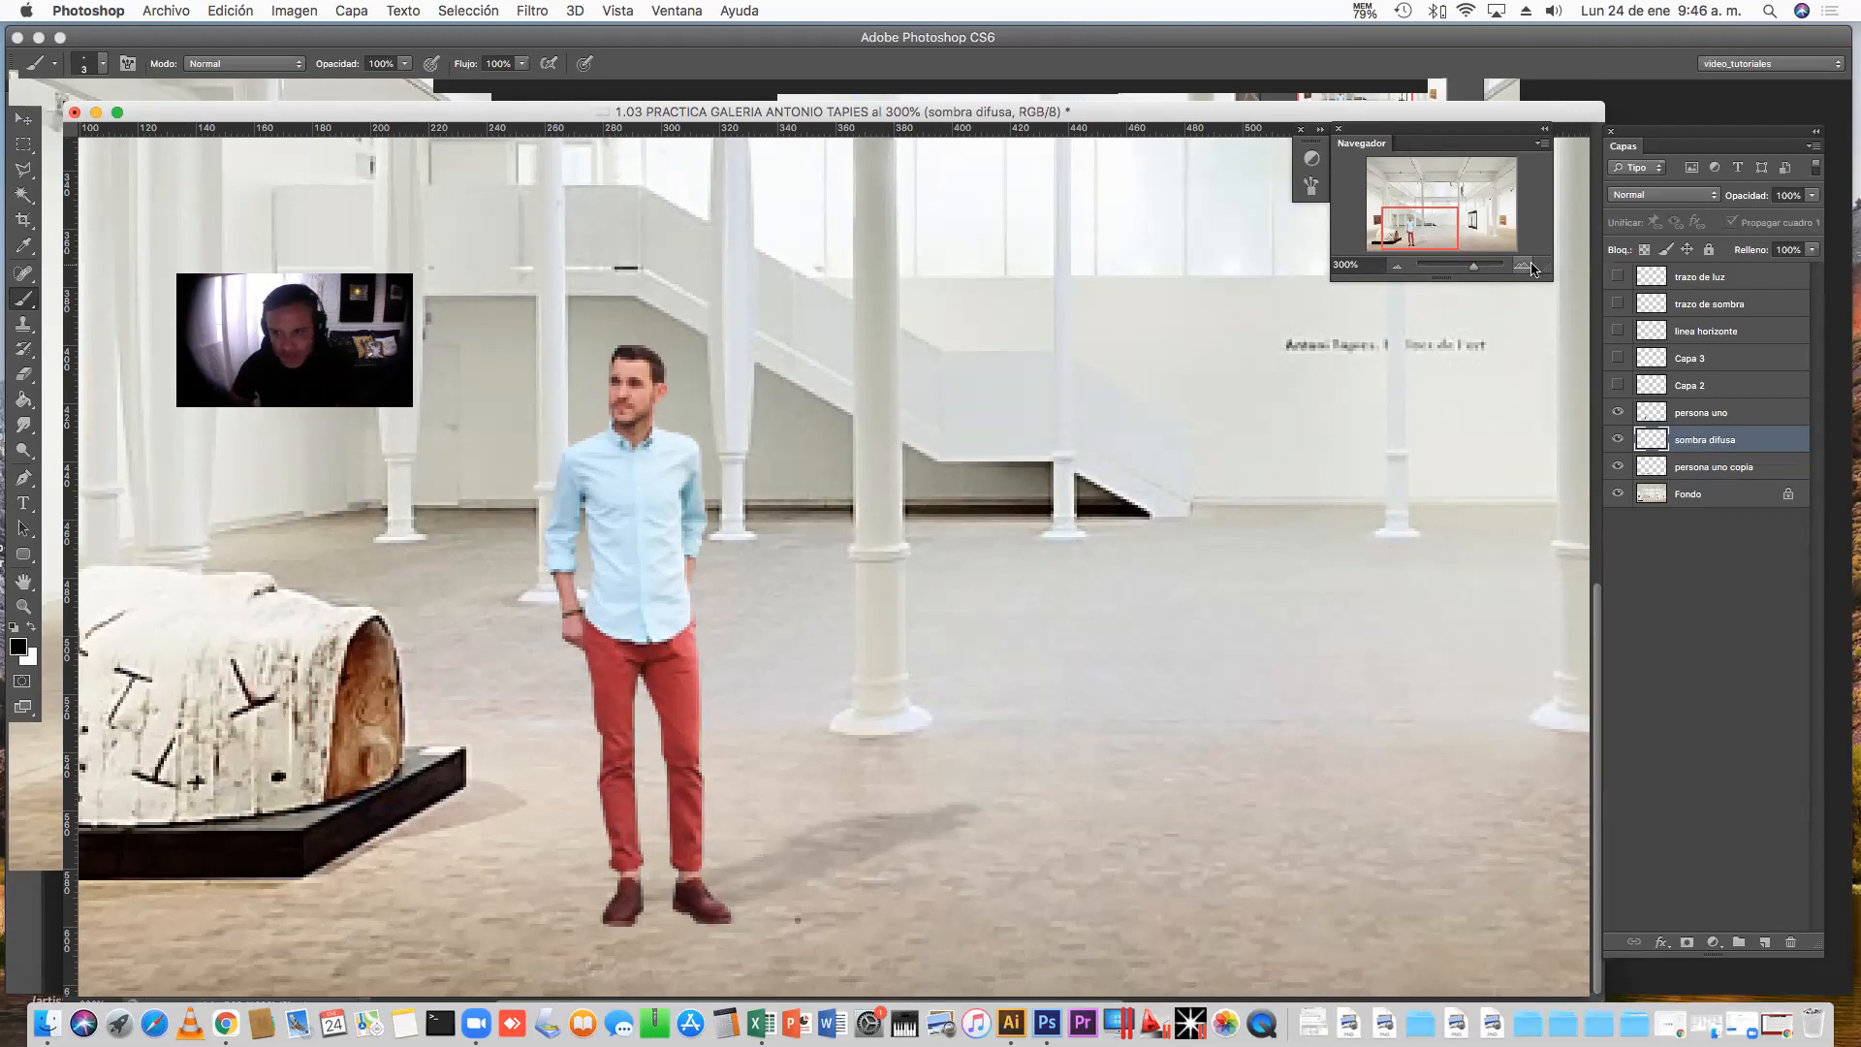
Set up a soft round 7 px brush with 0% hardness for painting around the man's shoes
key("super+plus")
scroll(1498, 315, "down", 3)
scroll(1497, 315, "left", 5)
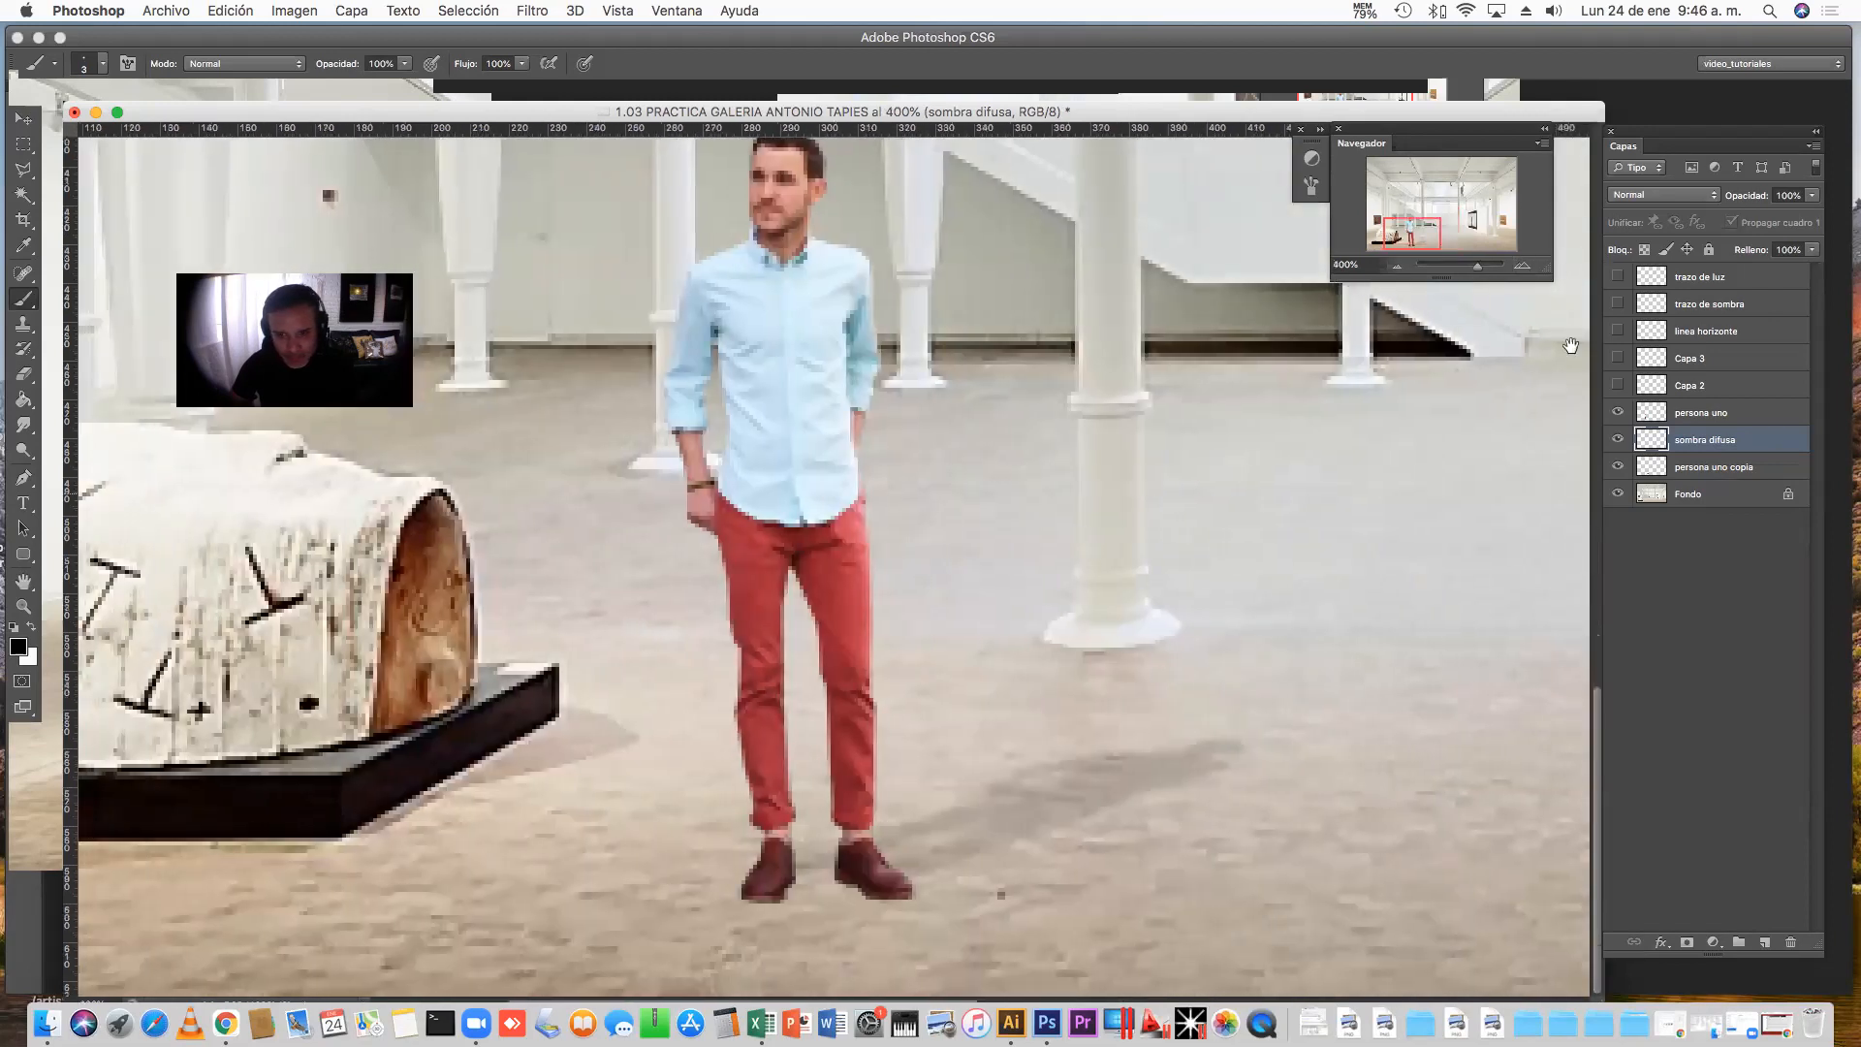
key("super+plus")
scroll(1167, 640, "down", 3)
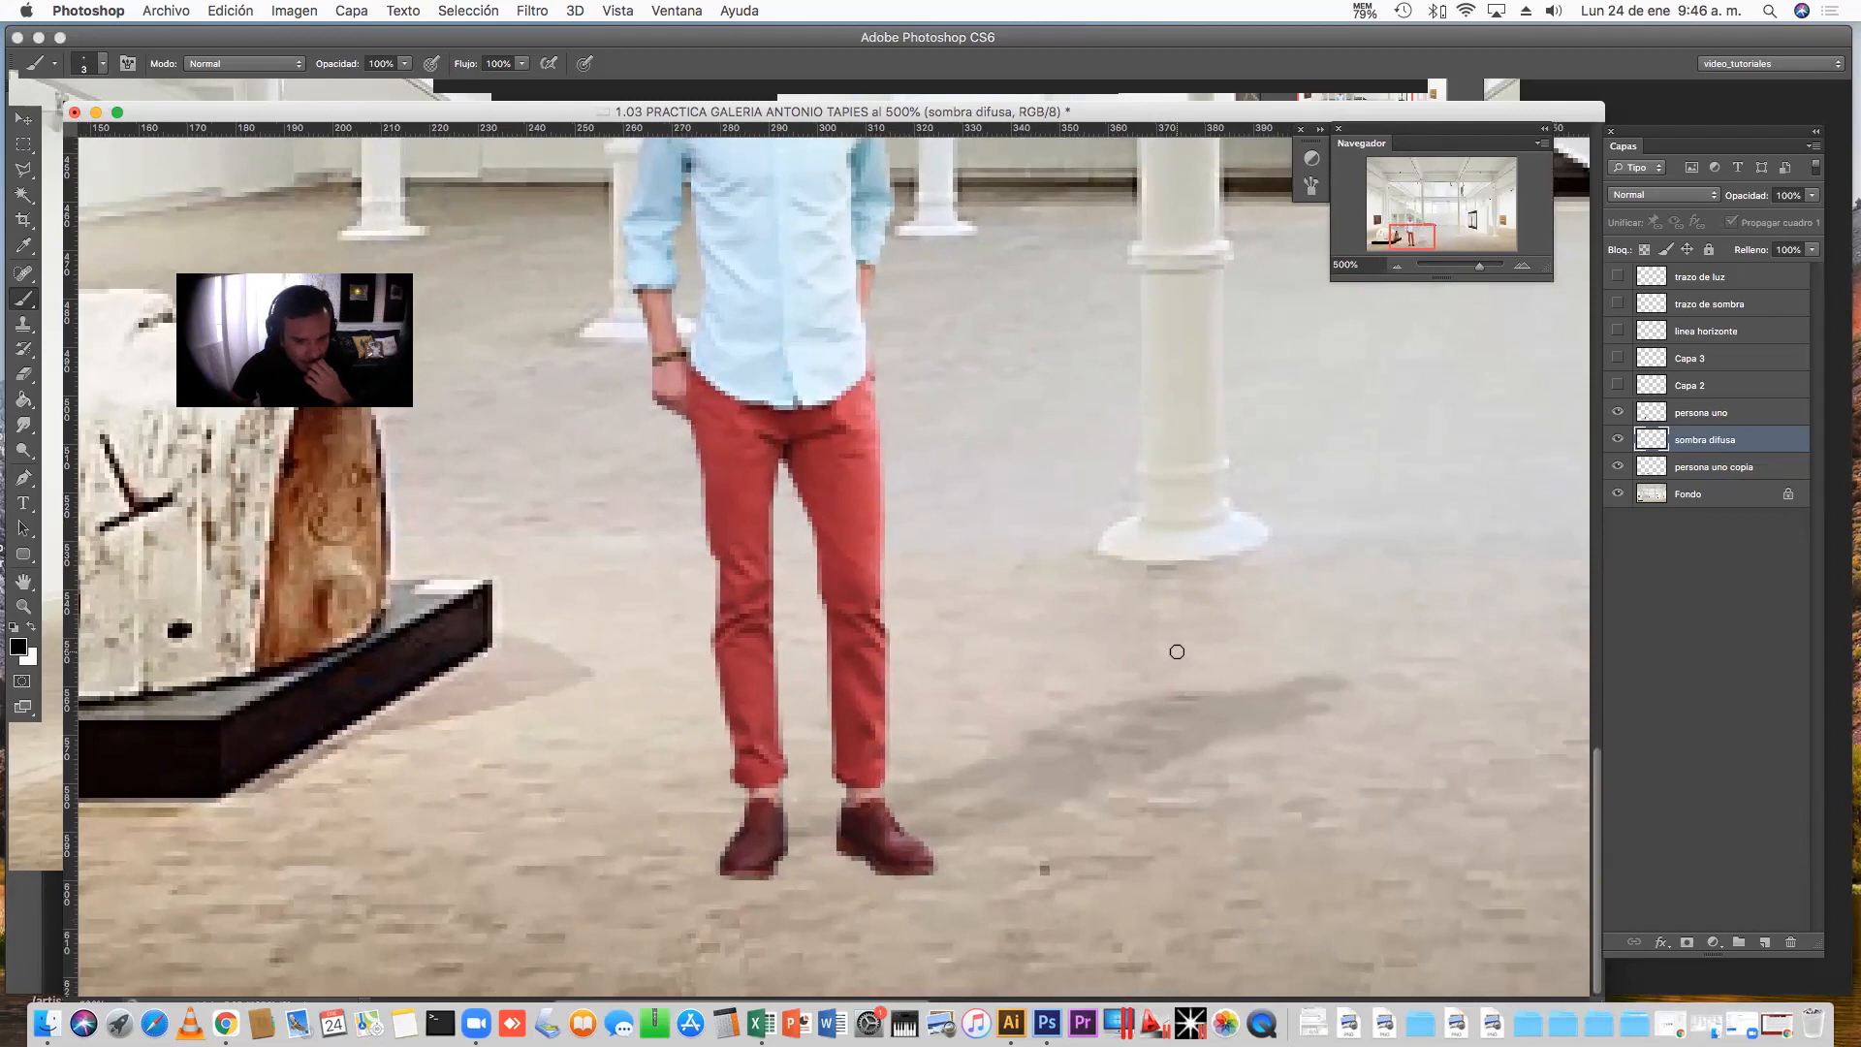
left_click(1522, 266)
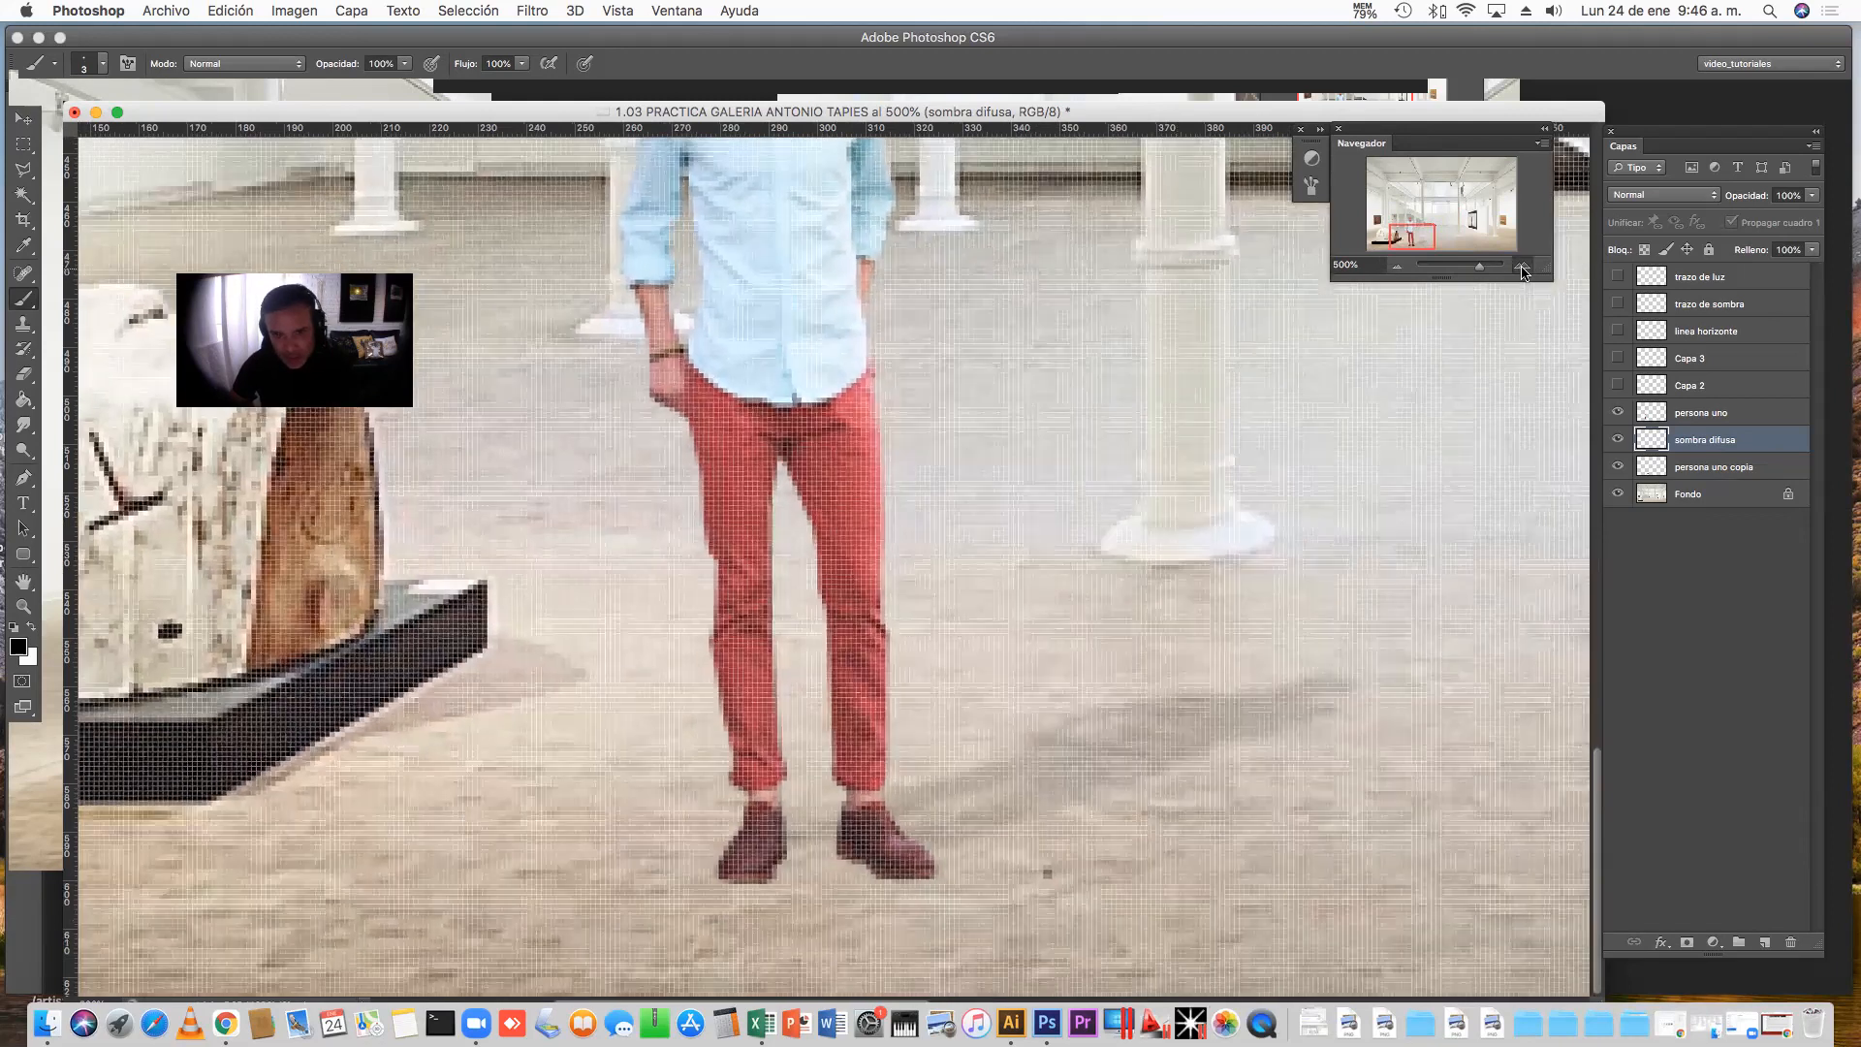
left_click(1523, 268)
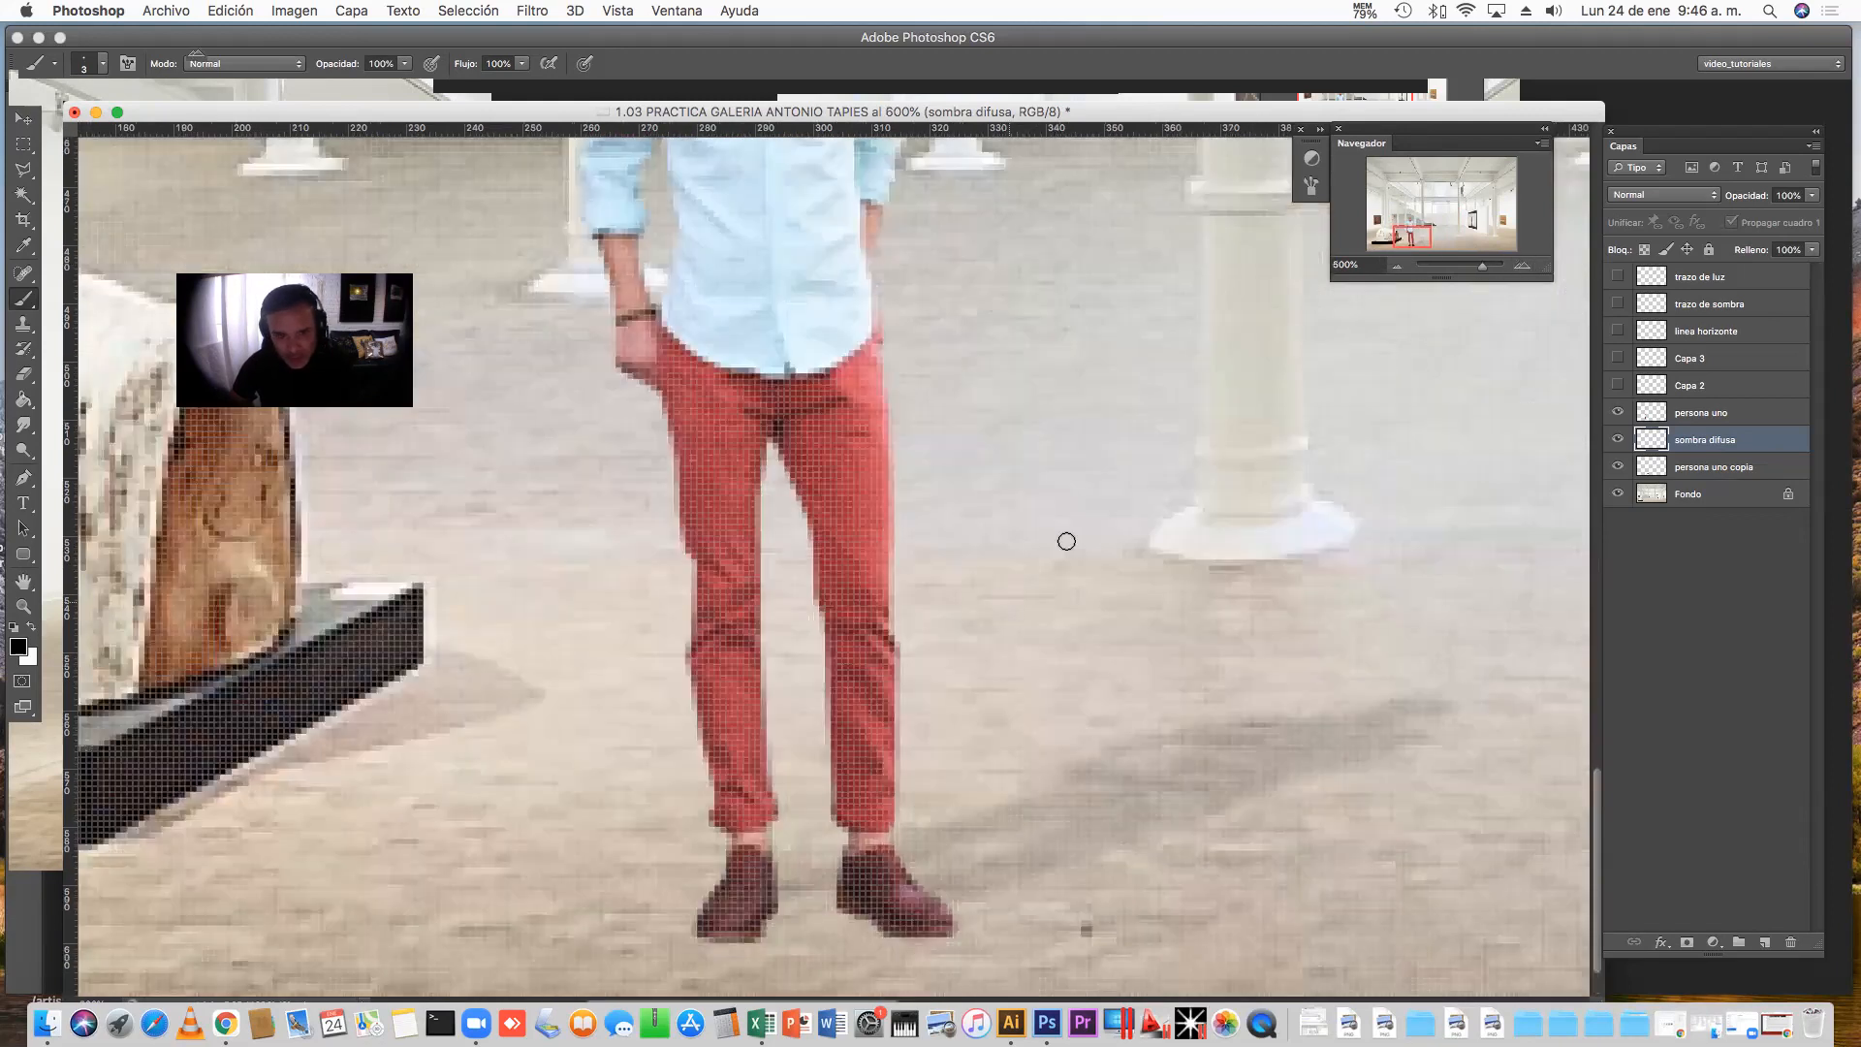
left_click(1522, 269)
left_click(1521, 268)
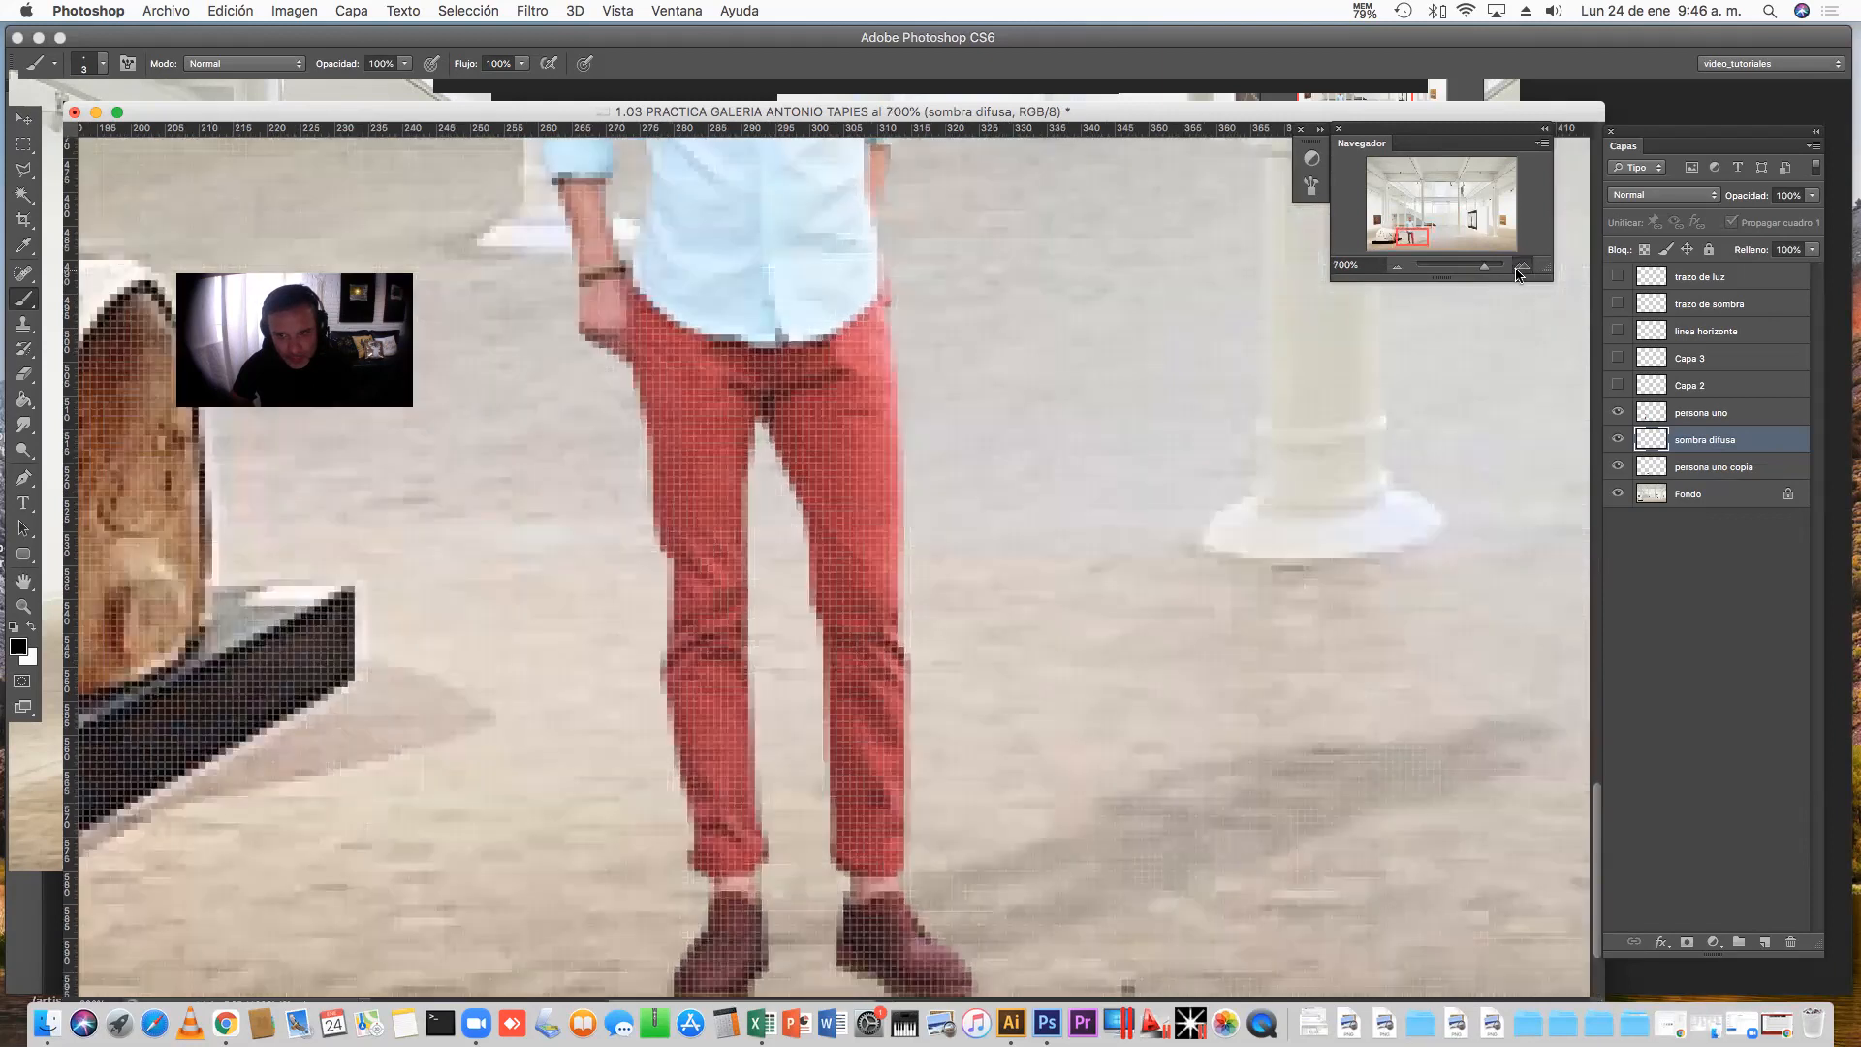
scroll(1163, 320, "down", 4)
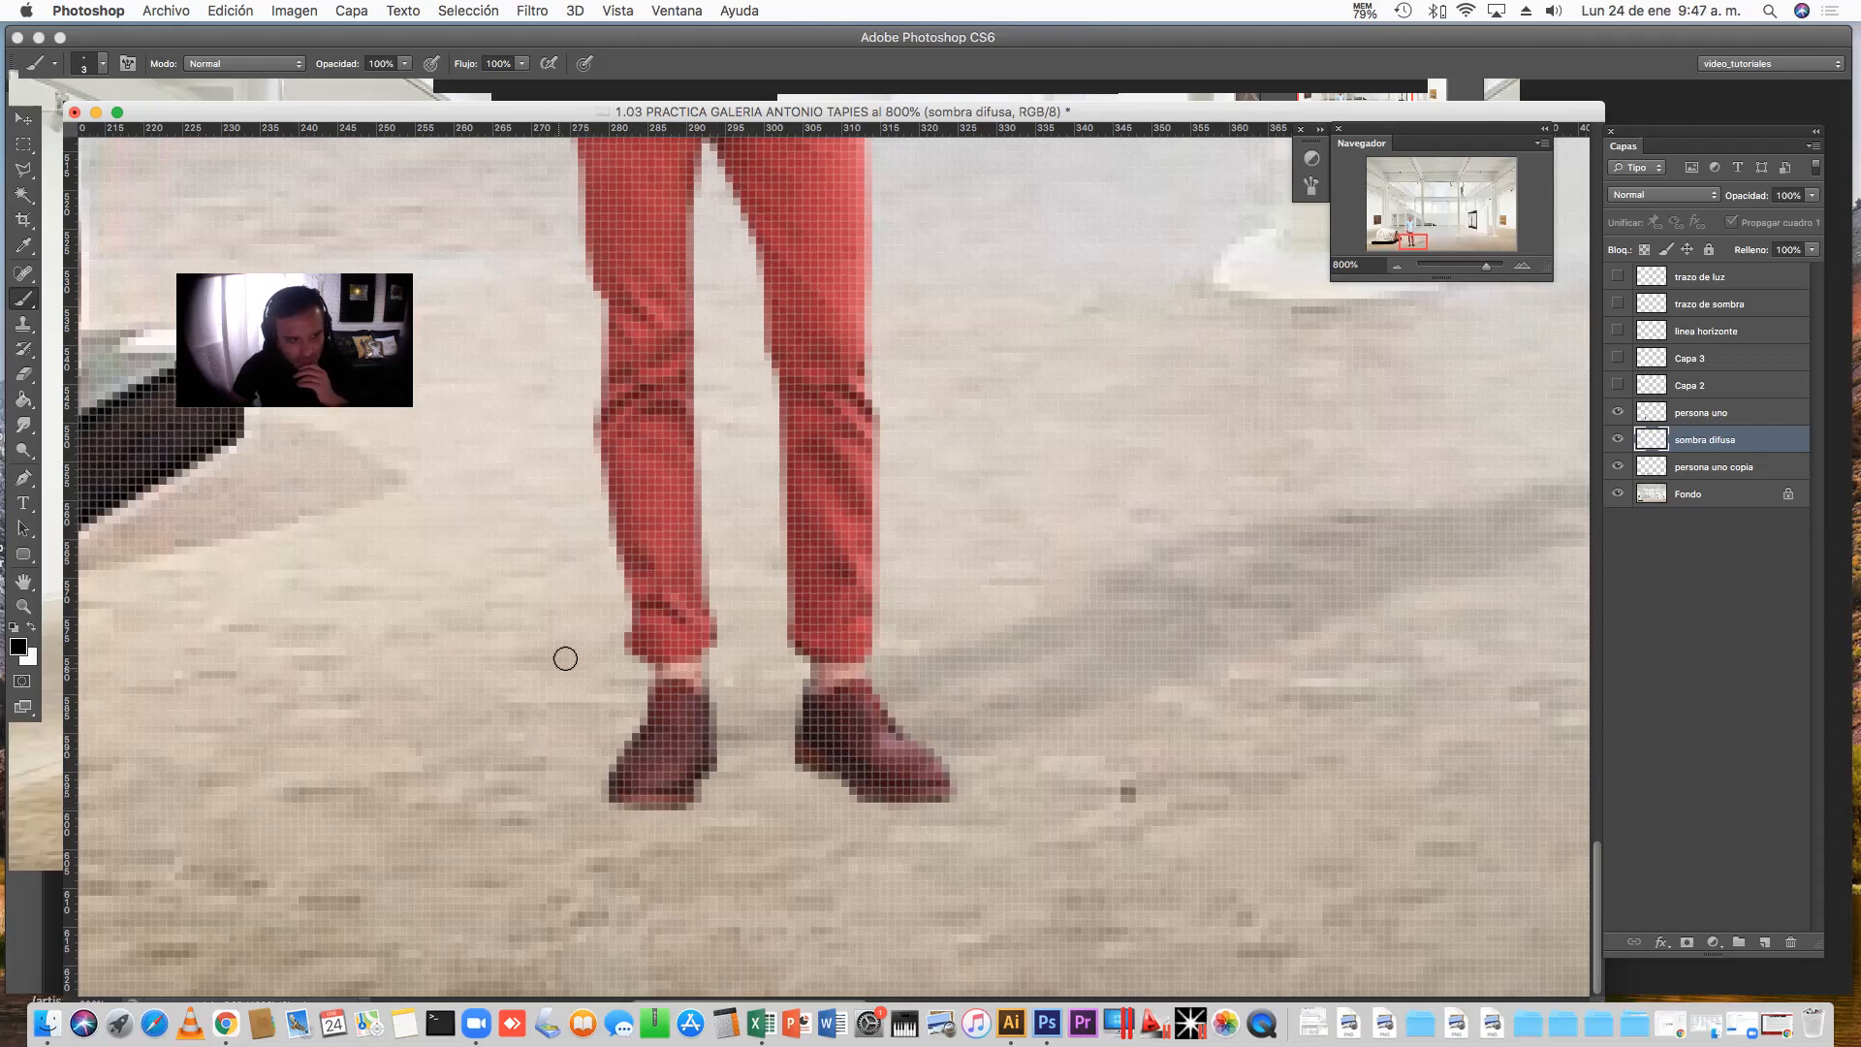
right_click(669, 579)
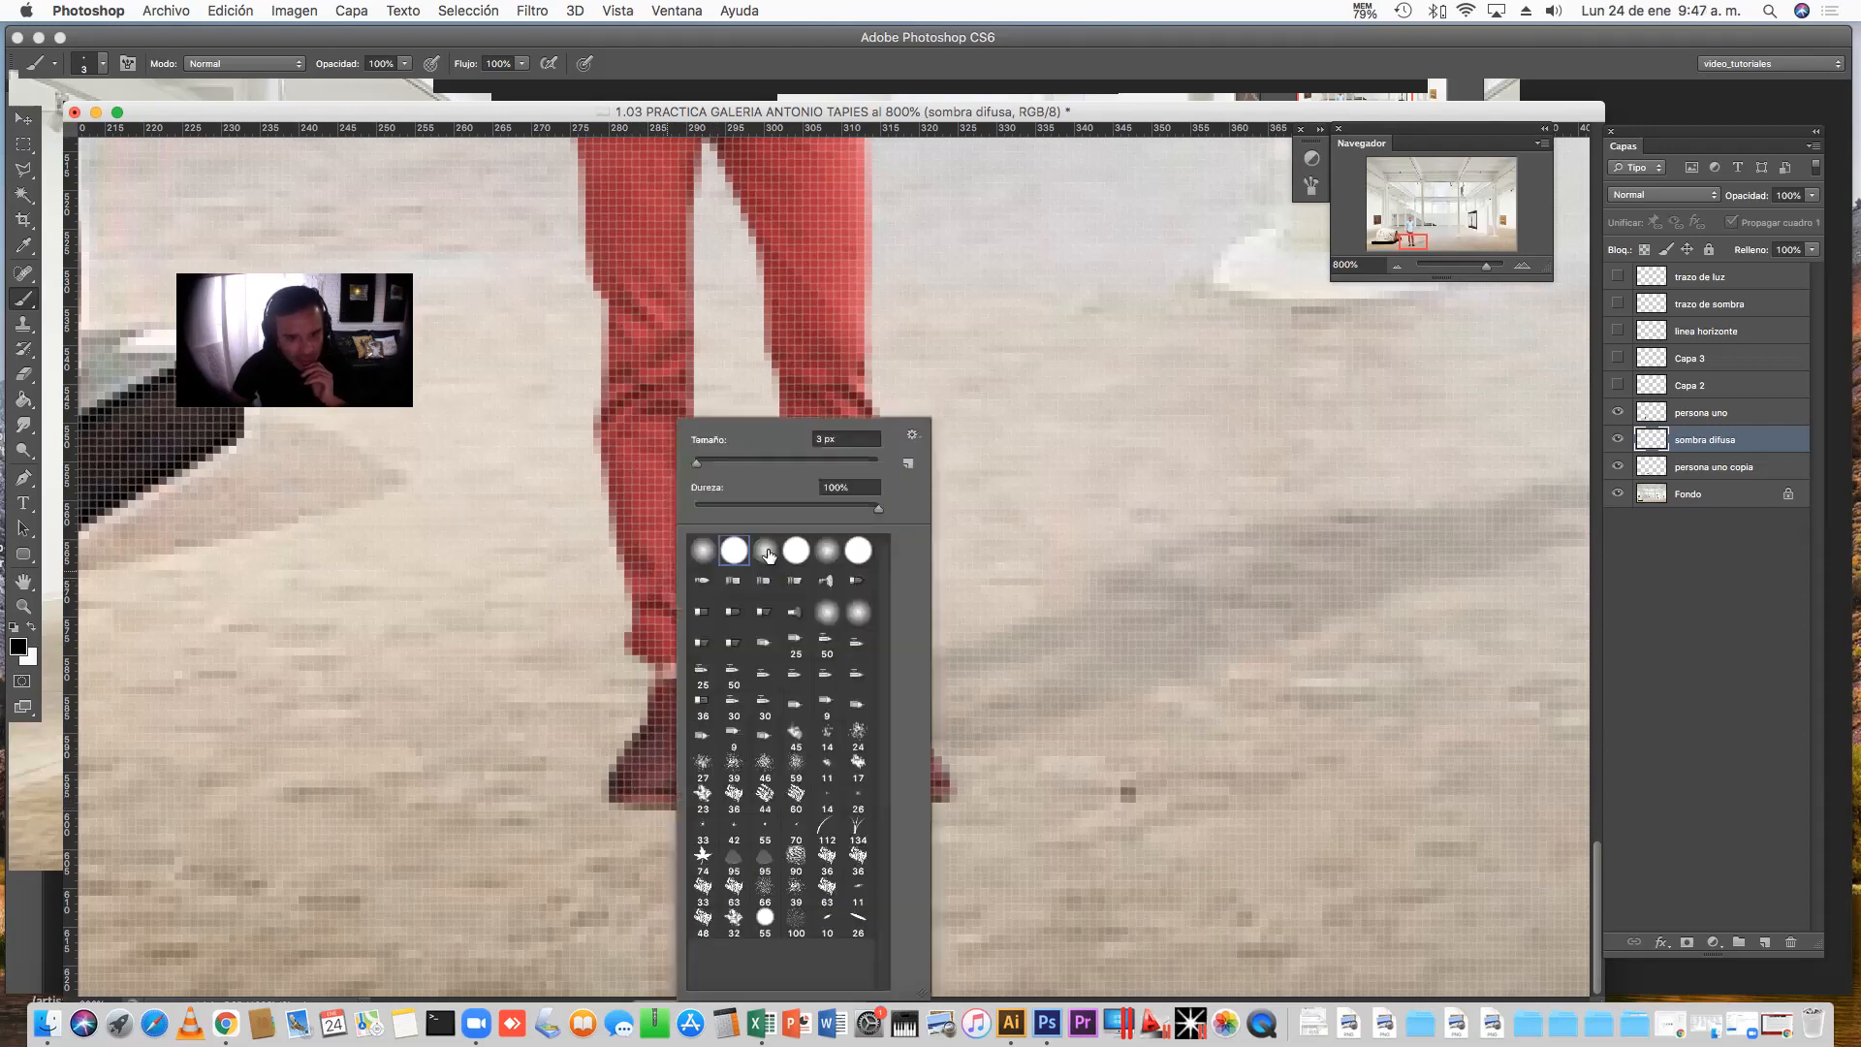
left_click(704, 553)
left_click_drag(696, 463, 699, 463)
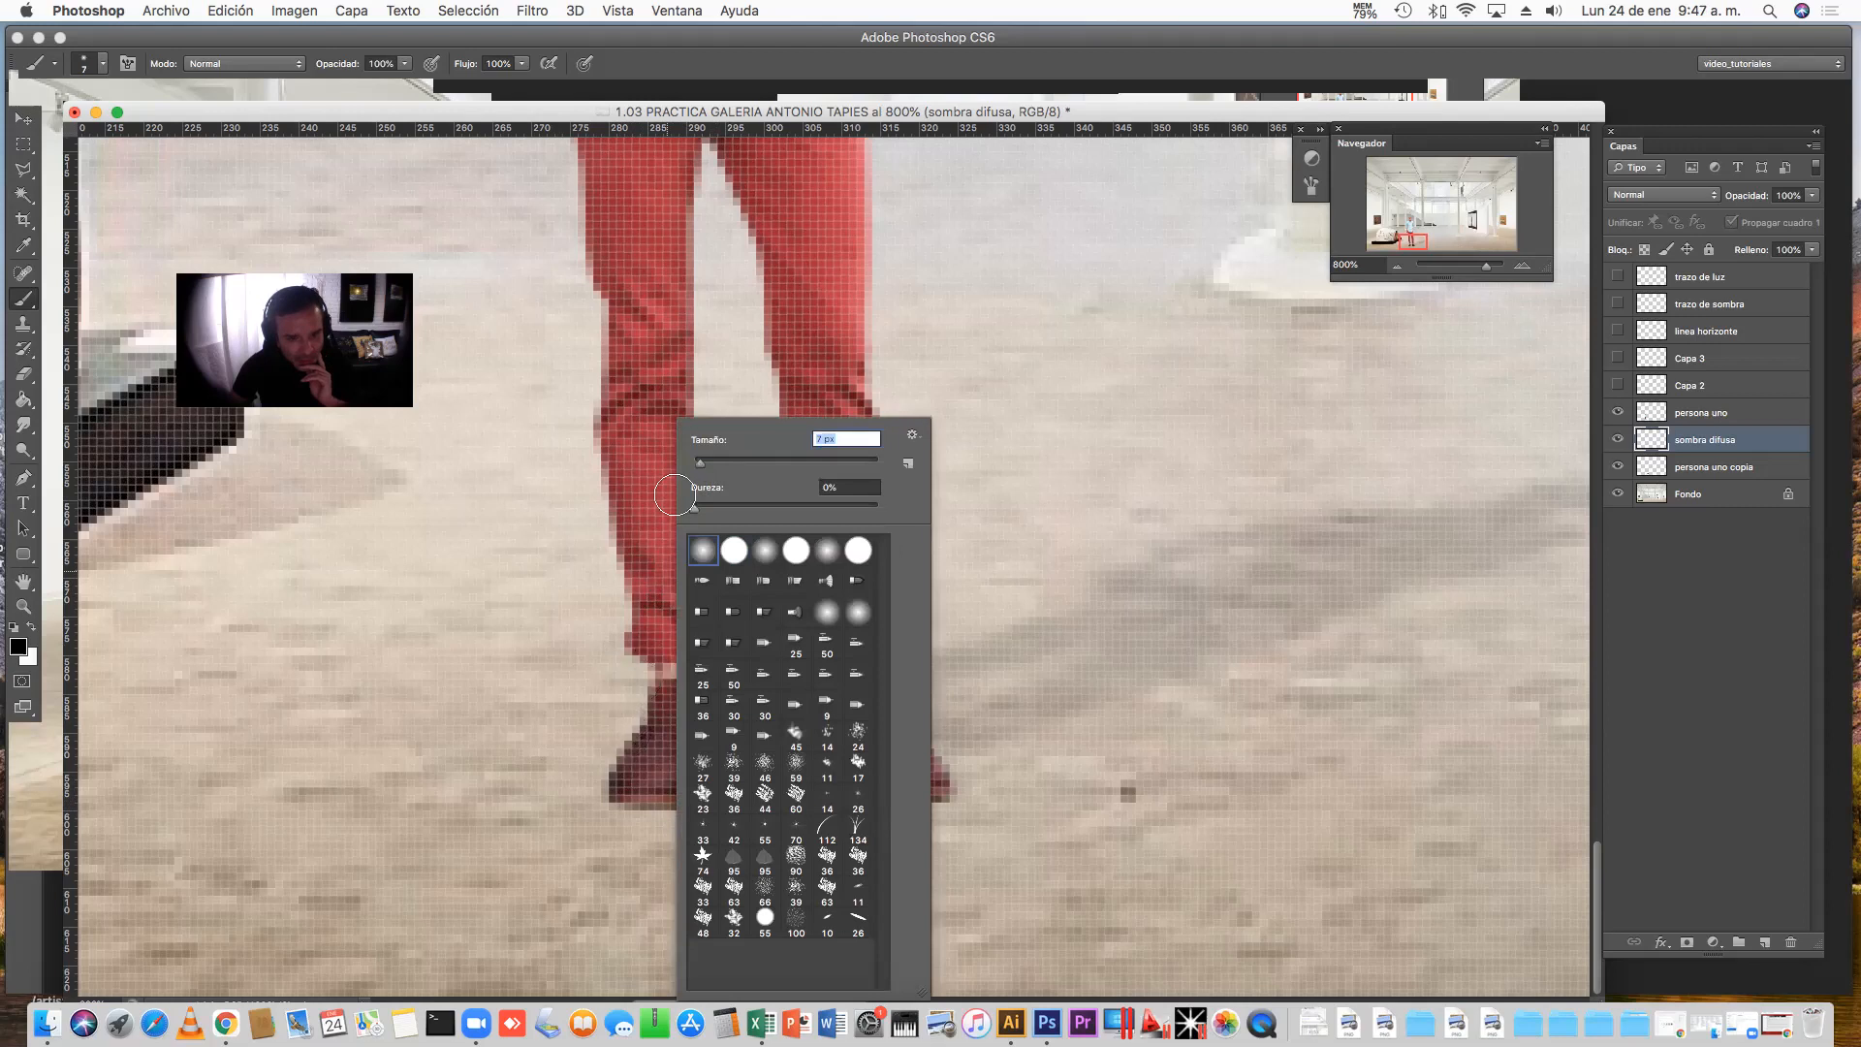
Confirm black, 000000, as the foreground colour for the brush and reopen the brush settings
left_click(20, 647)
left_click(19, 646)
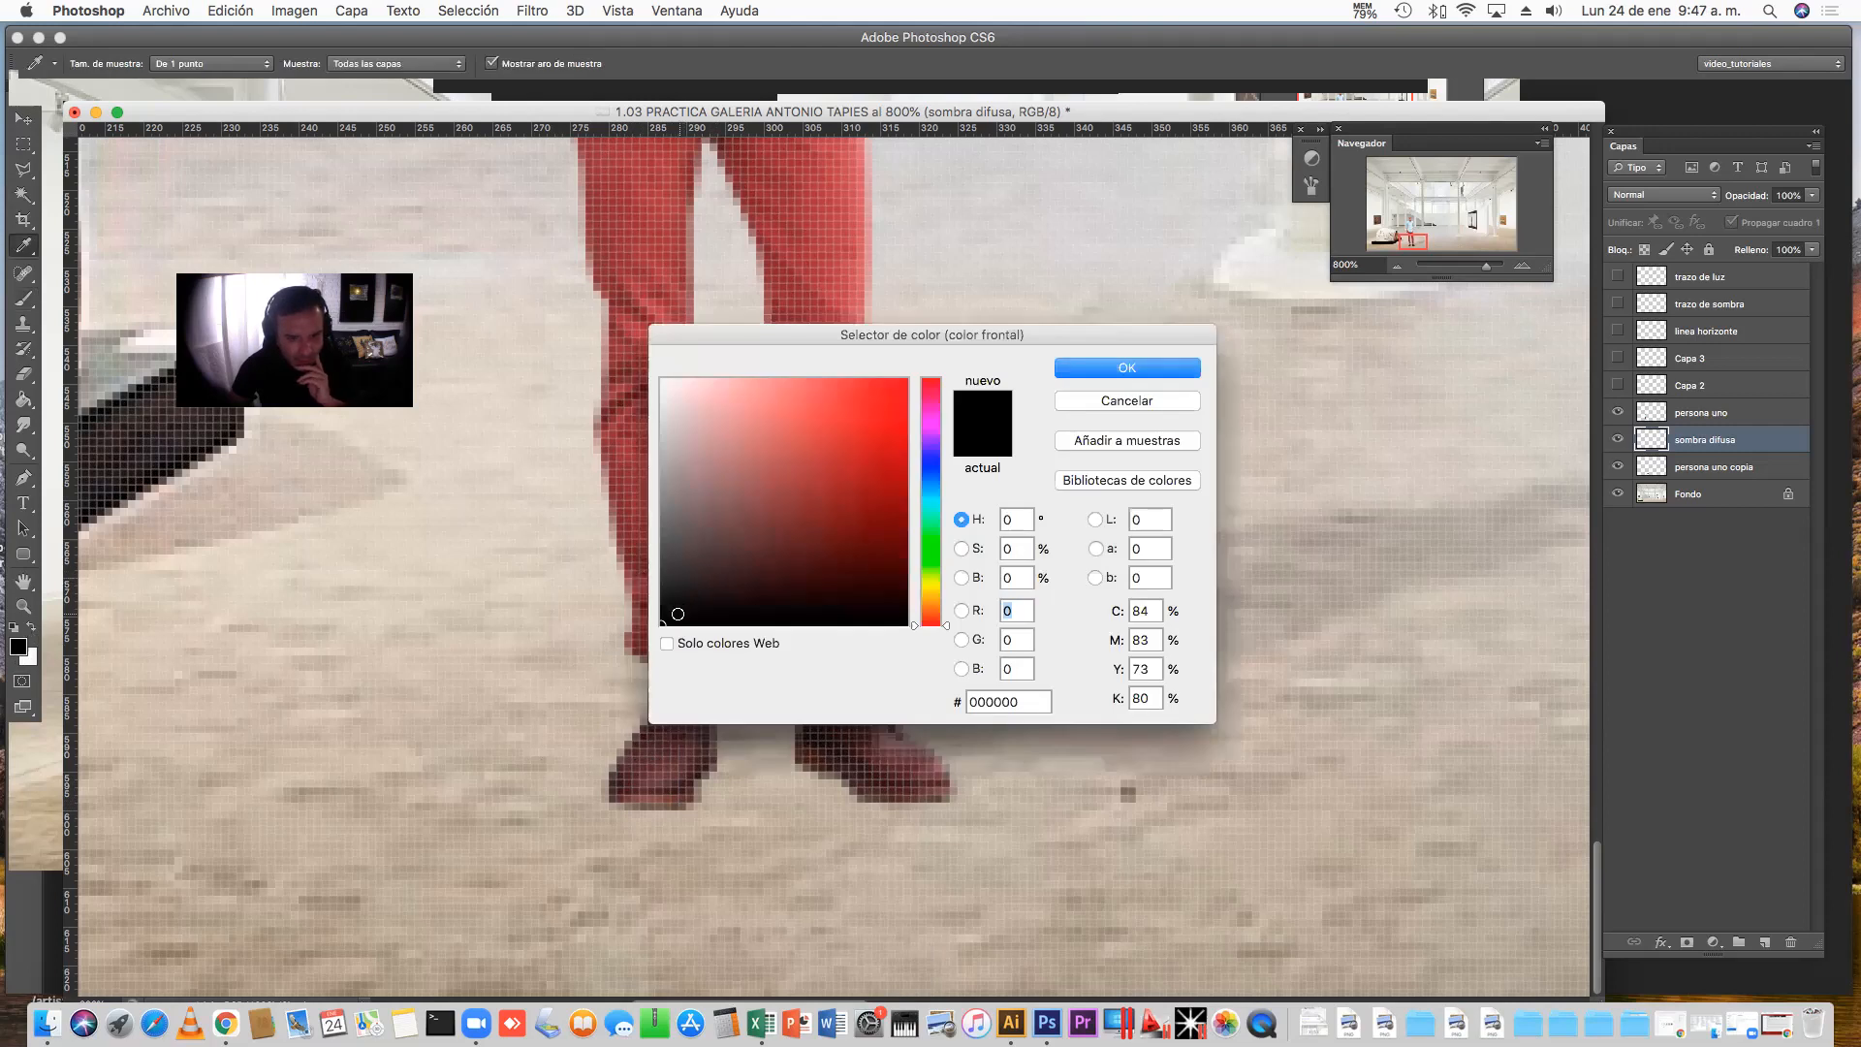
left_click(1122, 369)
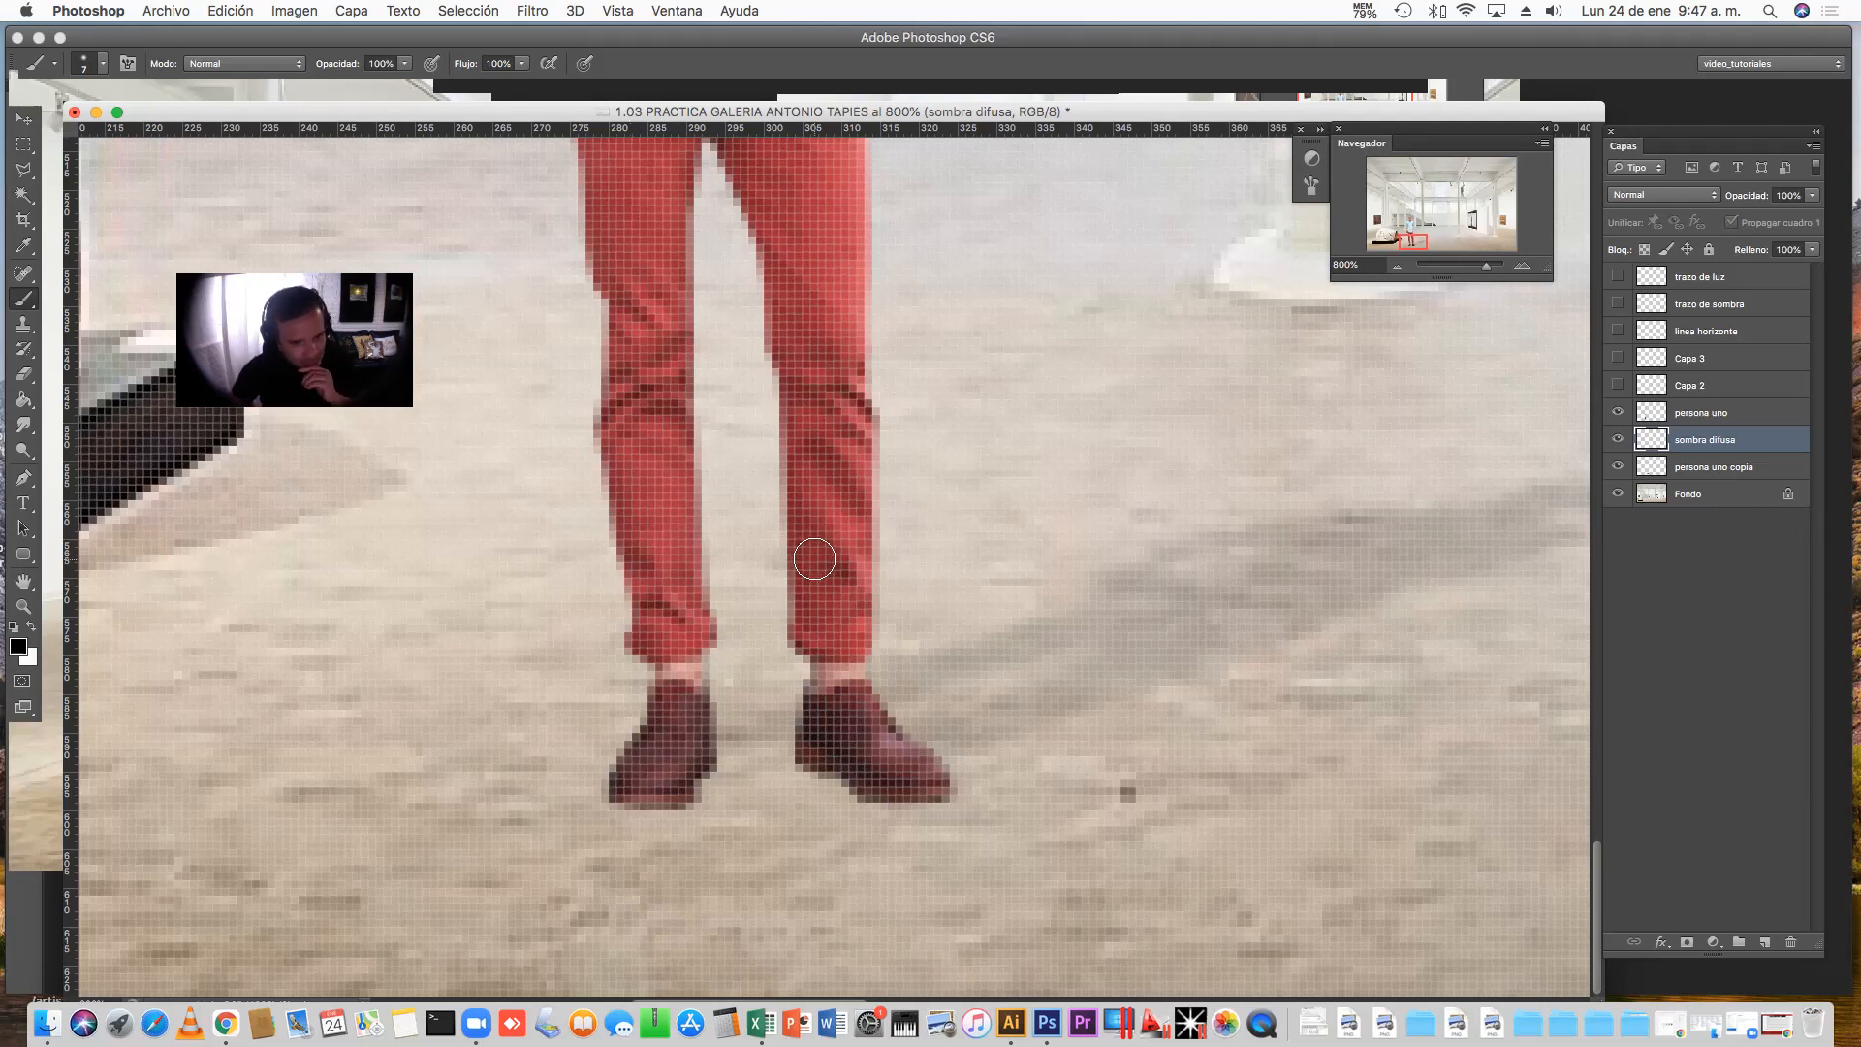
right_click(815, 559)
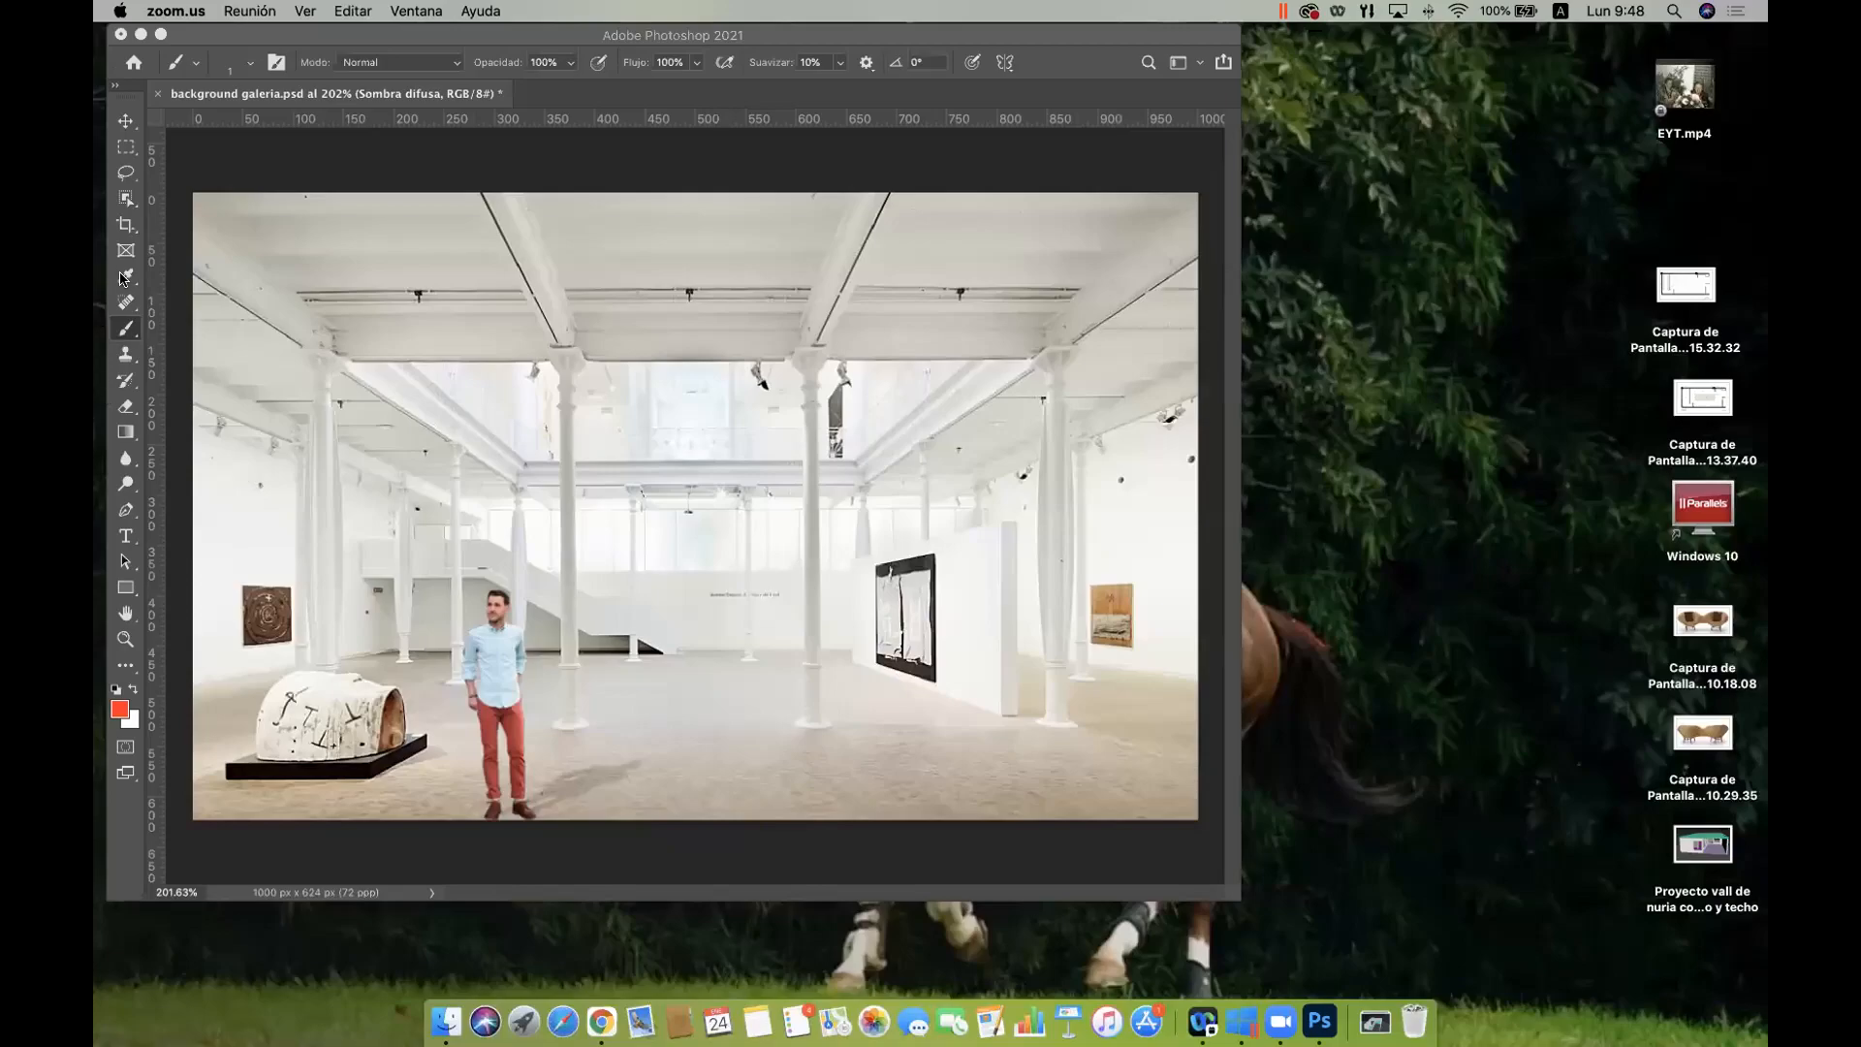
In the background galeria.psd document in Photoshop 2021, choose the Brush tool with the Circular difuso tip at 0% hardness and adjust its size
left_click(123, 278)
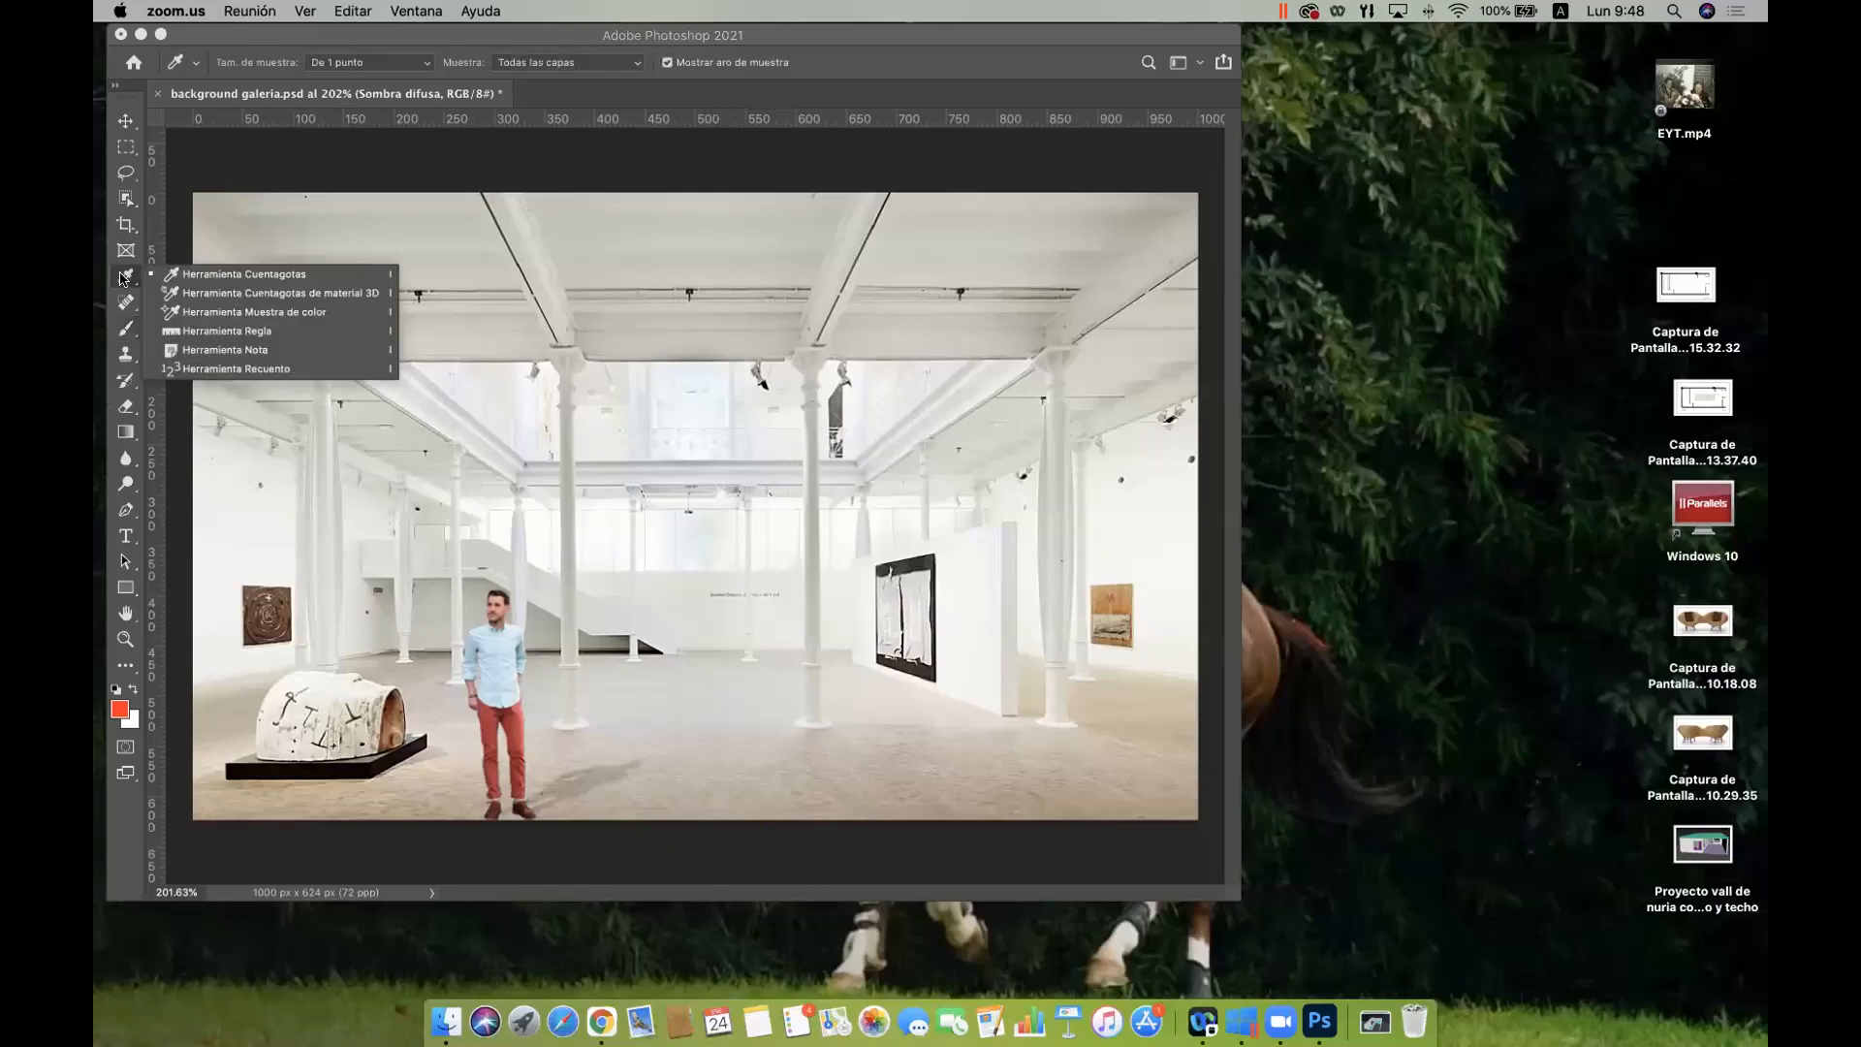
left_click(126, 328)
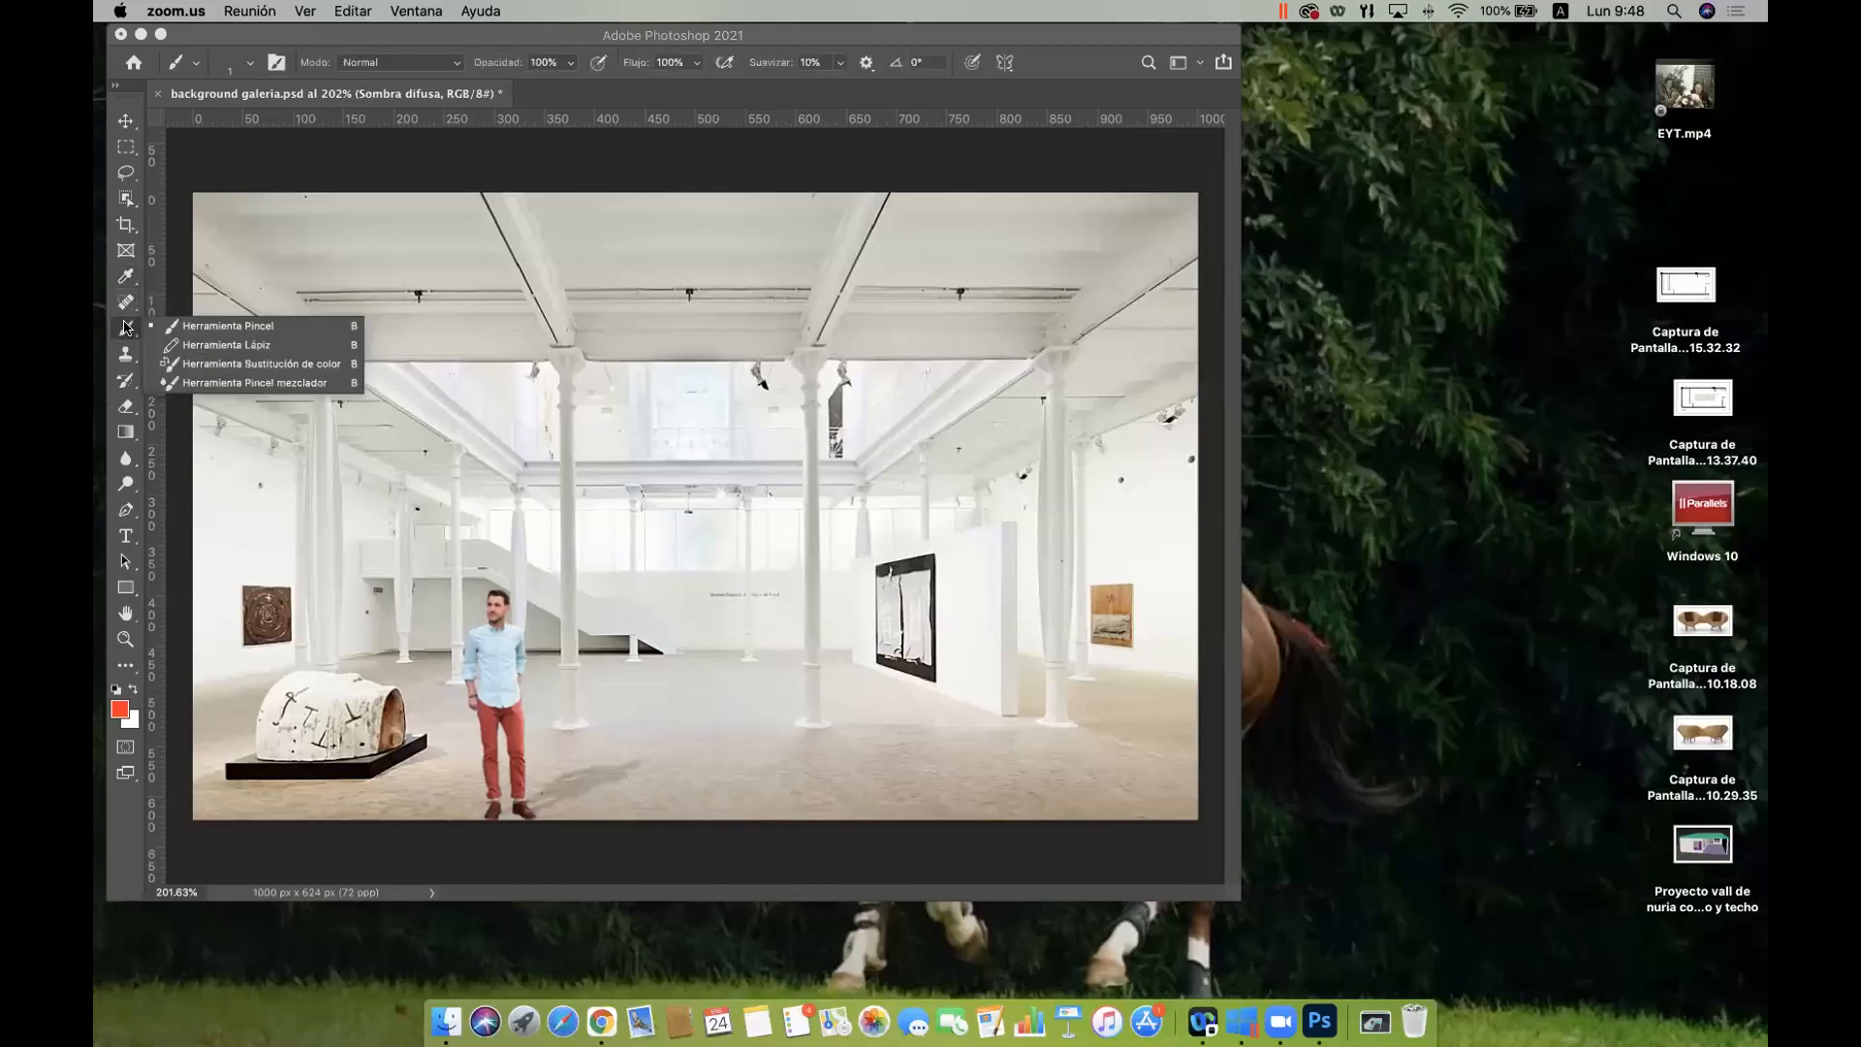
left_click(250, 328)
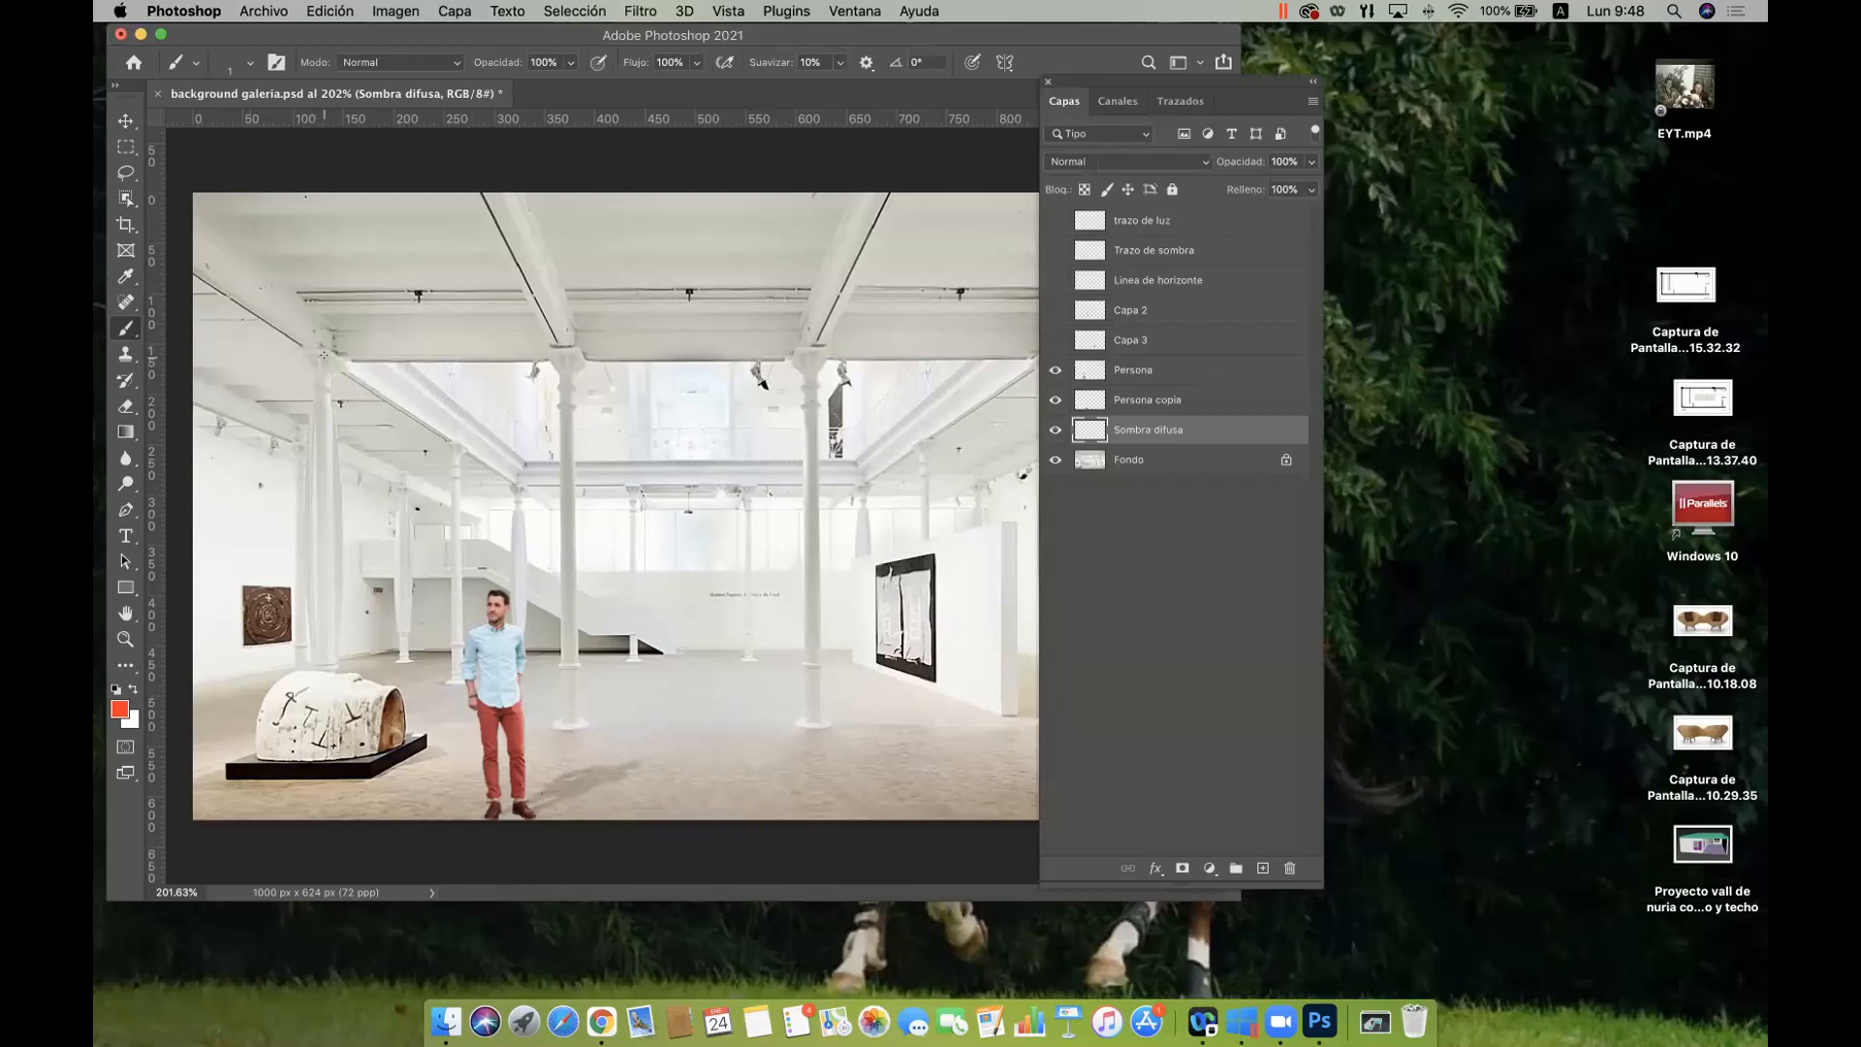
right_click(340, 420)
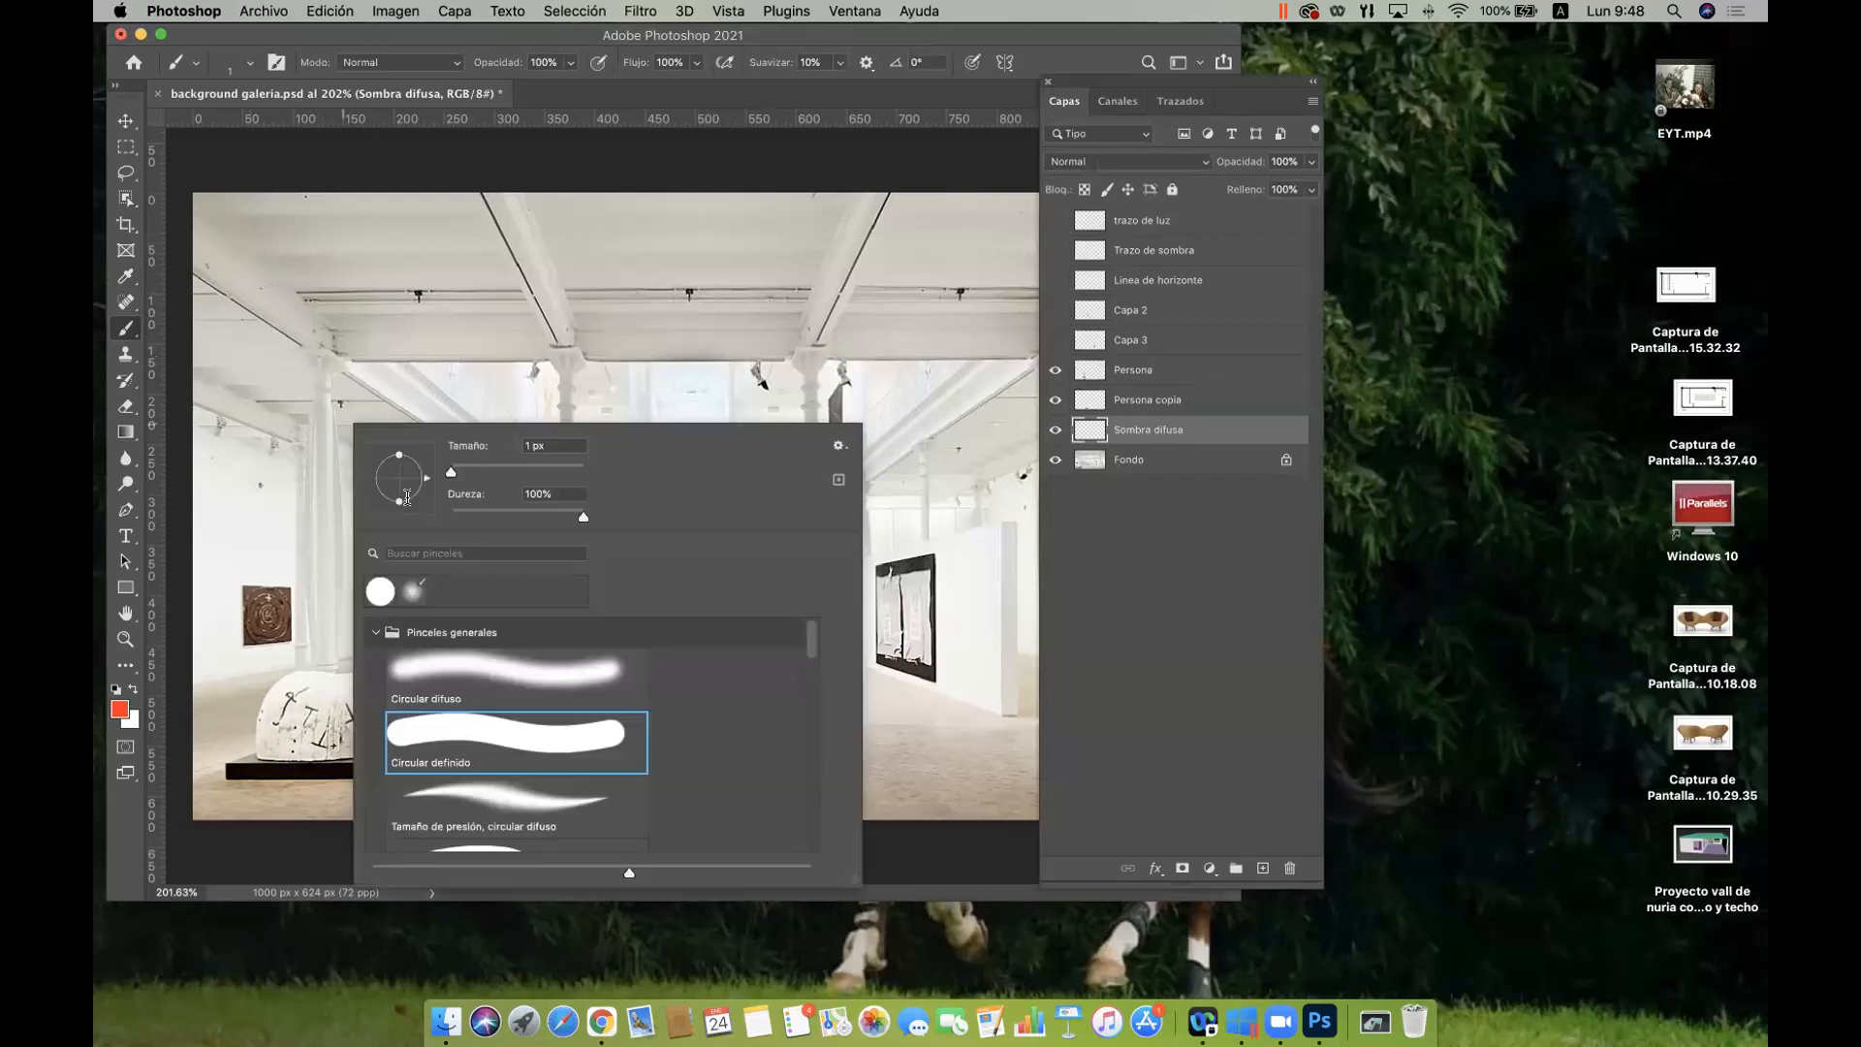
left_click(456, 666)
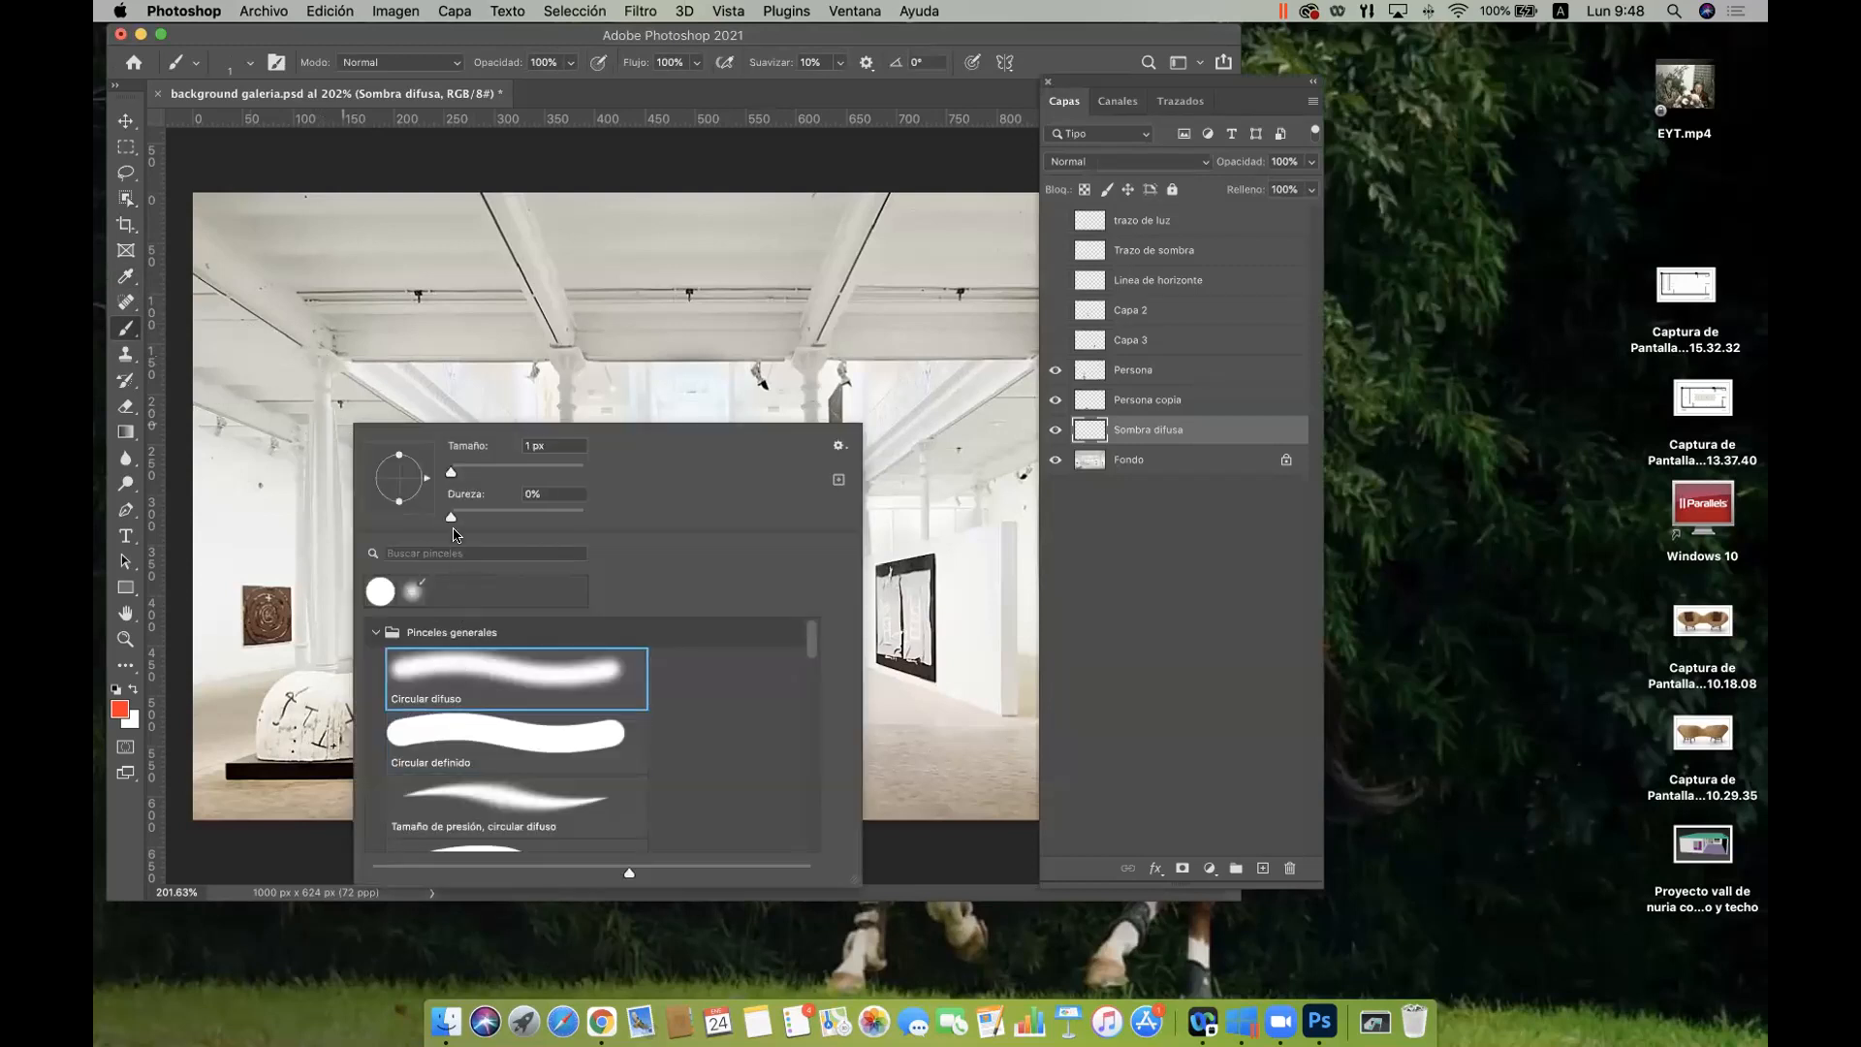
left_click(451, 473)
left_click(535, 446)
left_click_drag(454, 475, 458, 475)
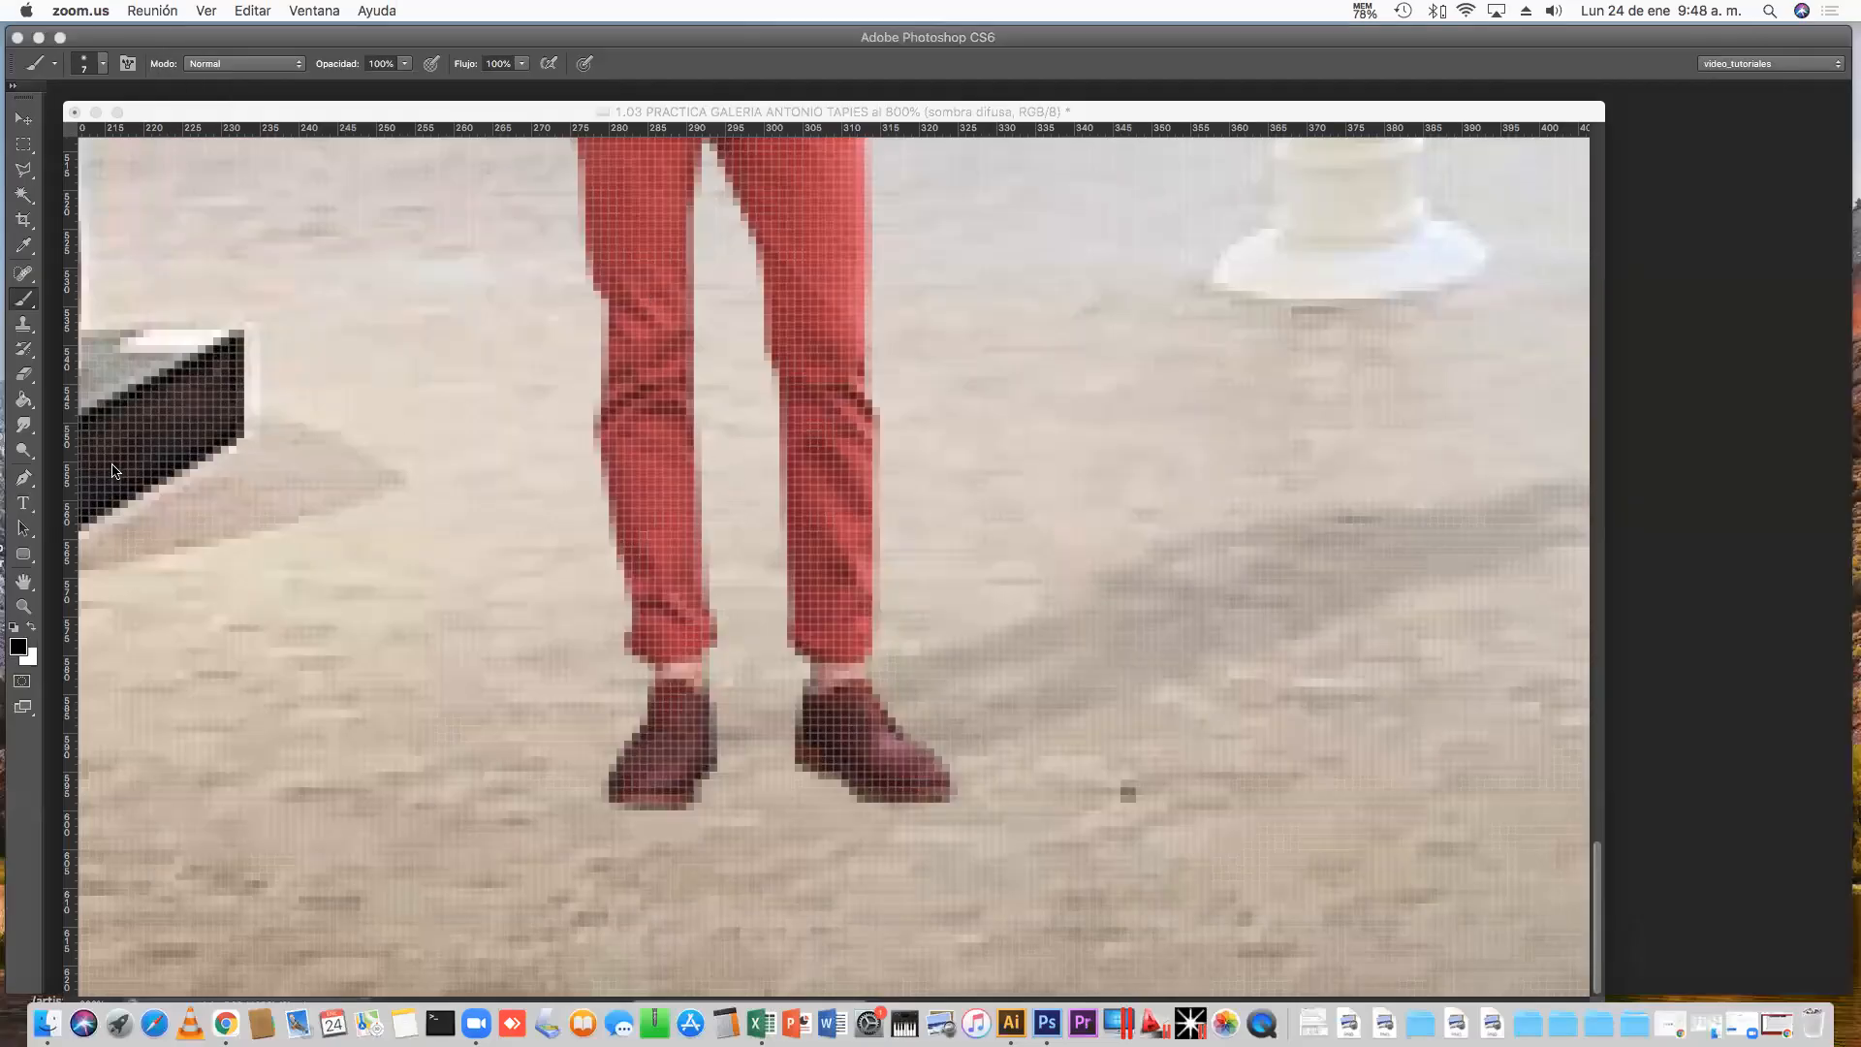
Back in the Photoshop CS6 gallery document, paint soft black contact shadows along the soles of both shoes on sombra difusa
left_click(113, 471)
right_click(626, 671)
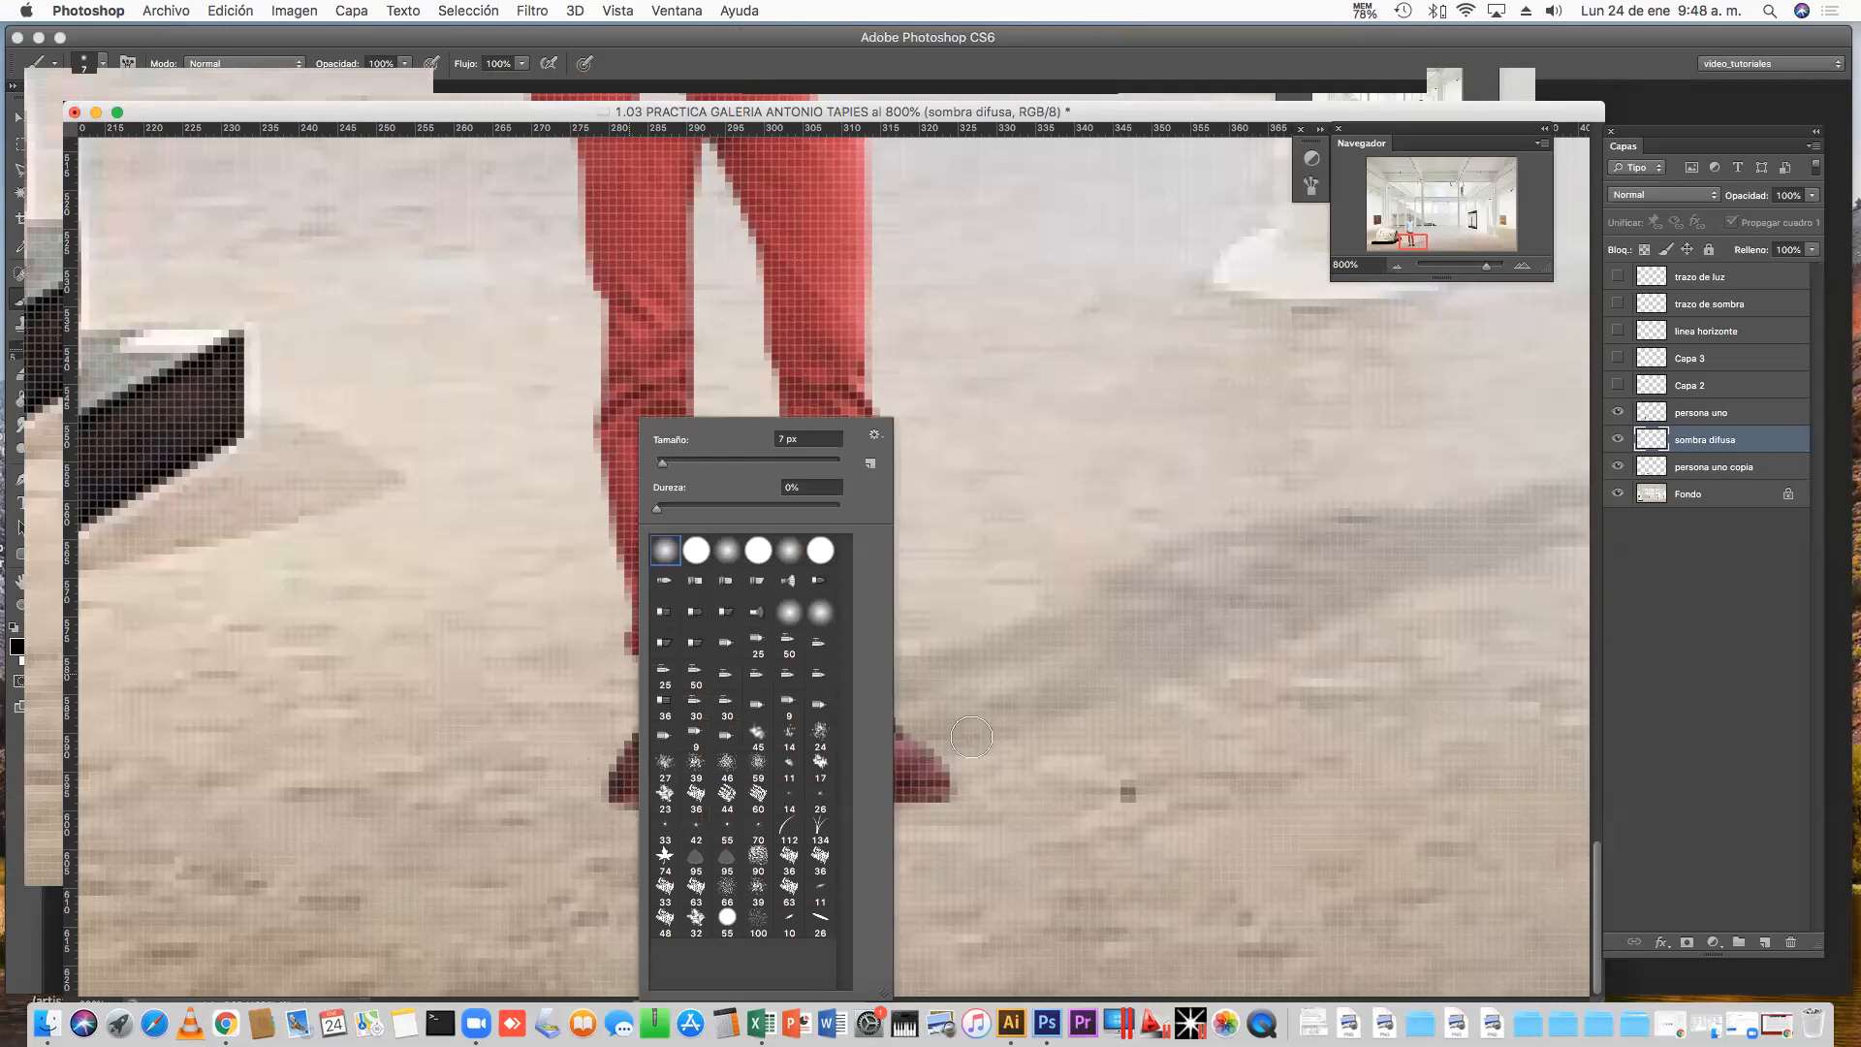
left_click(926, 775)
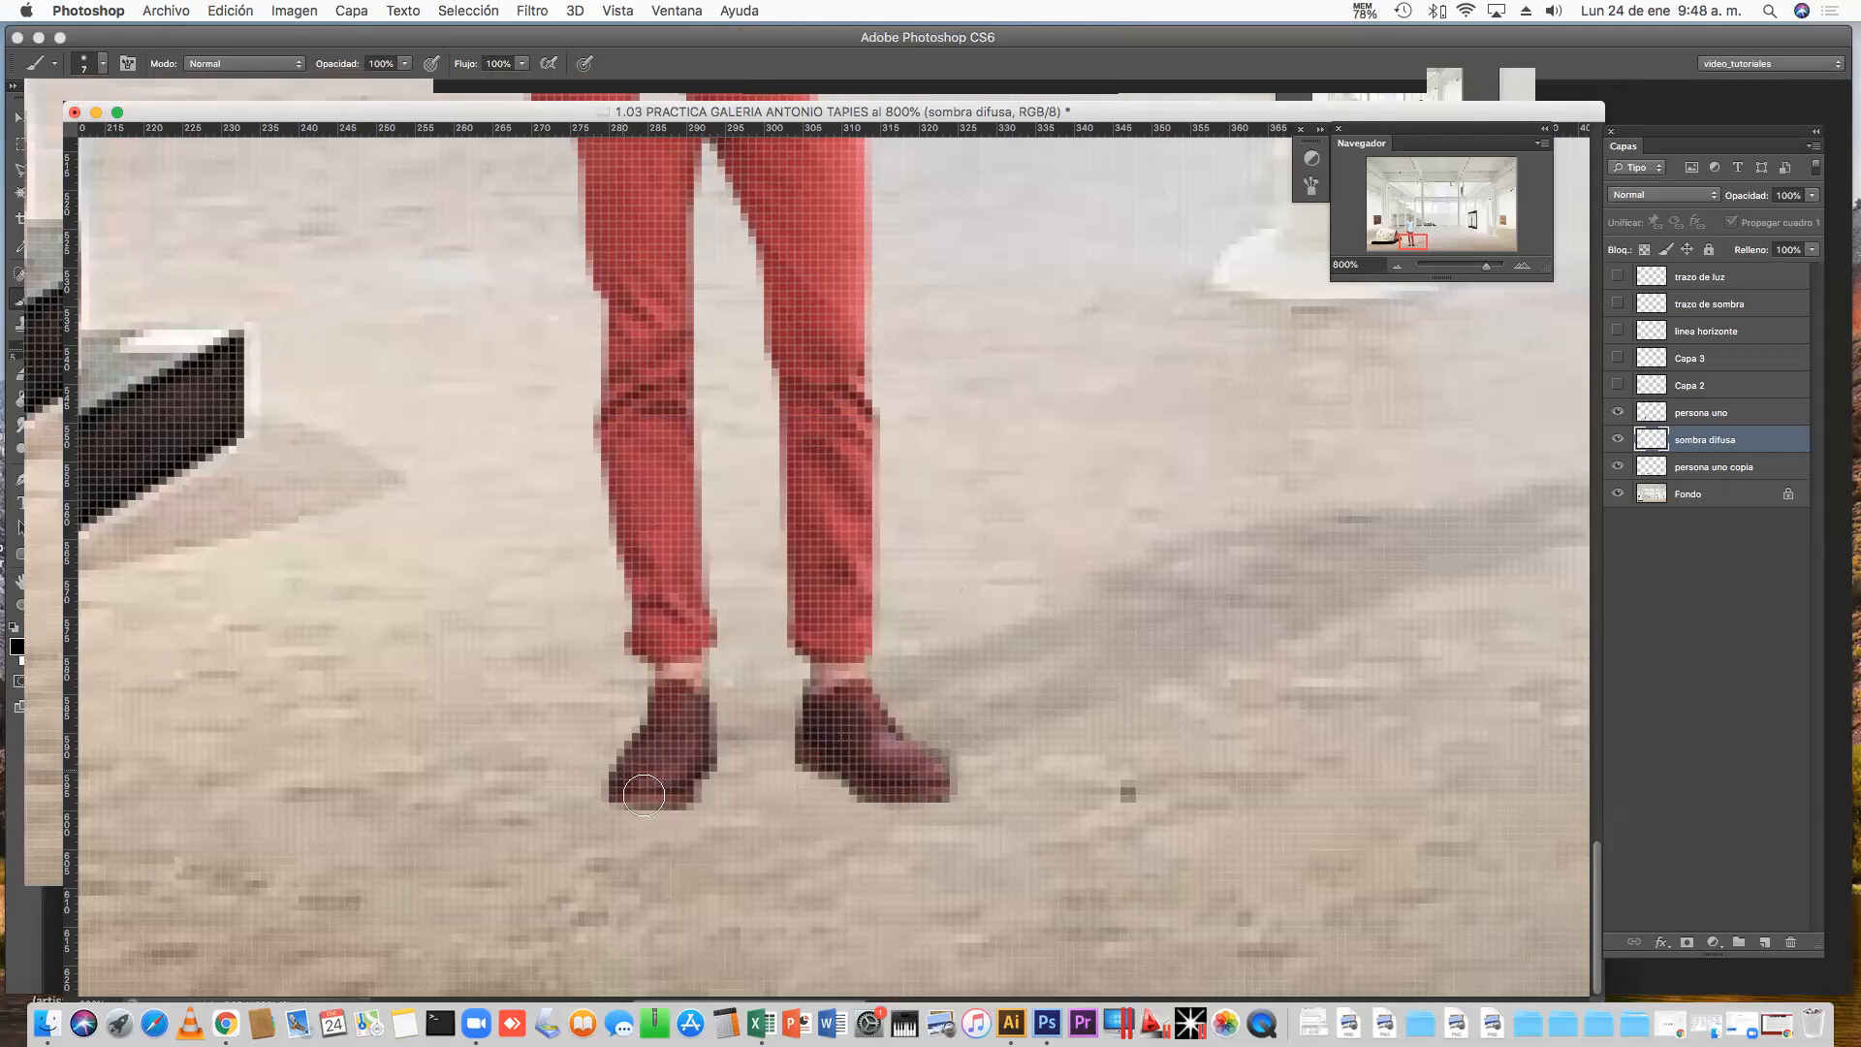
left_click(19, 681)
mouse_move(709, 772)
left_mouse_down()
mouse_move(672, 796)
mouse_move(621, 787)
left_mouse_up()
mouse_move(809, 759)
left_mouse_down()
mouse_move(934, 782)
mouse_move(824, 777)
mouse_move(819, 752)
mouse_move(942, 799)
mouse_move(905, 719)
mouse_move(776, 742)
mouse_move(962, 804)
mouse_move(876, 789)
mouse_move(917, 780)
left_mouse_up()
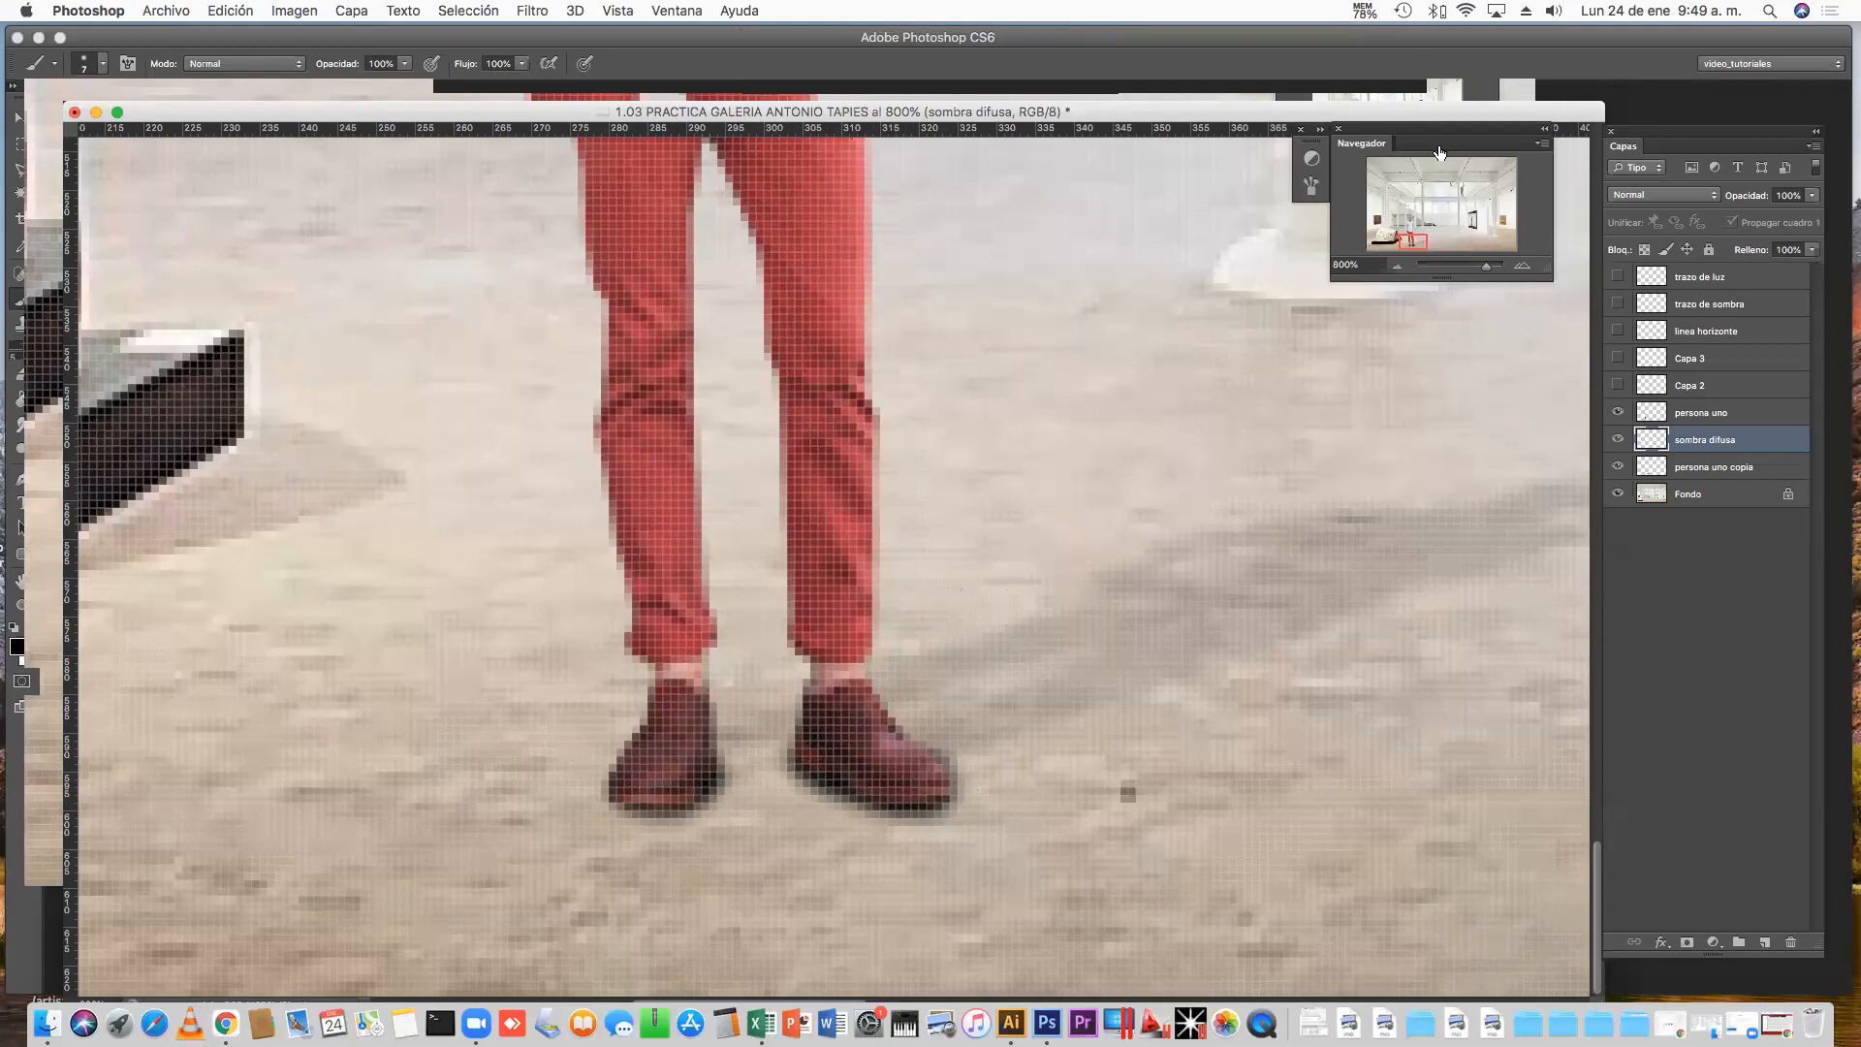
Darken the contact shadow with extra brush dabs at the toe tips of both shoes
left_click(1397, 268)
left_click(1397, 268)
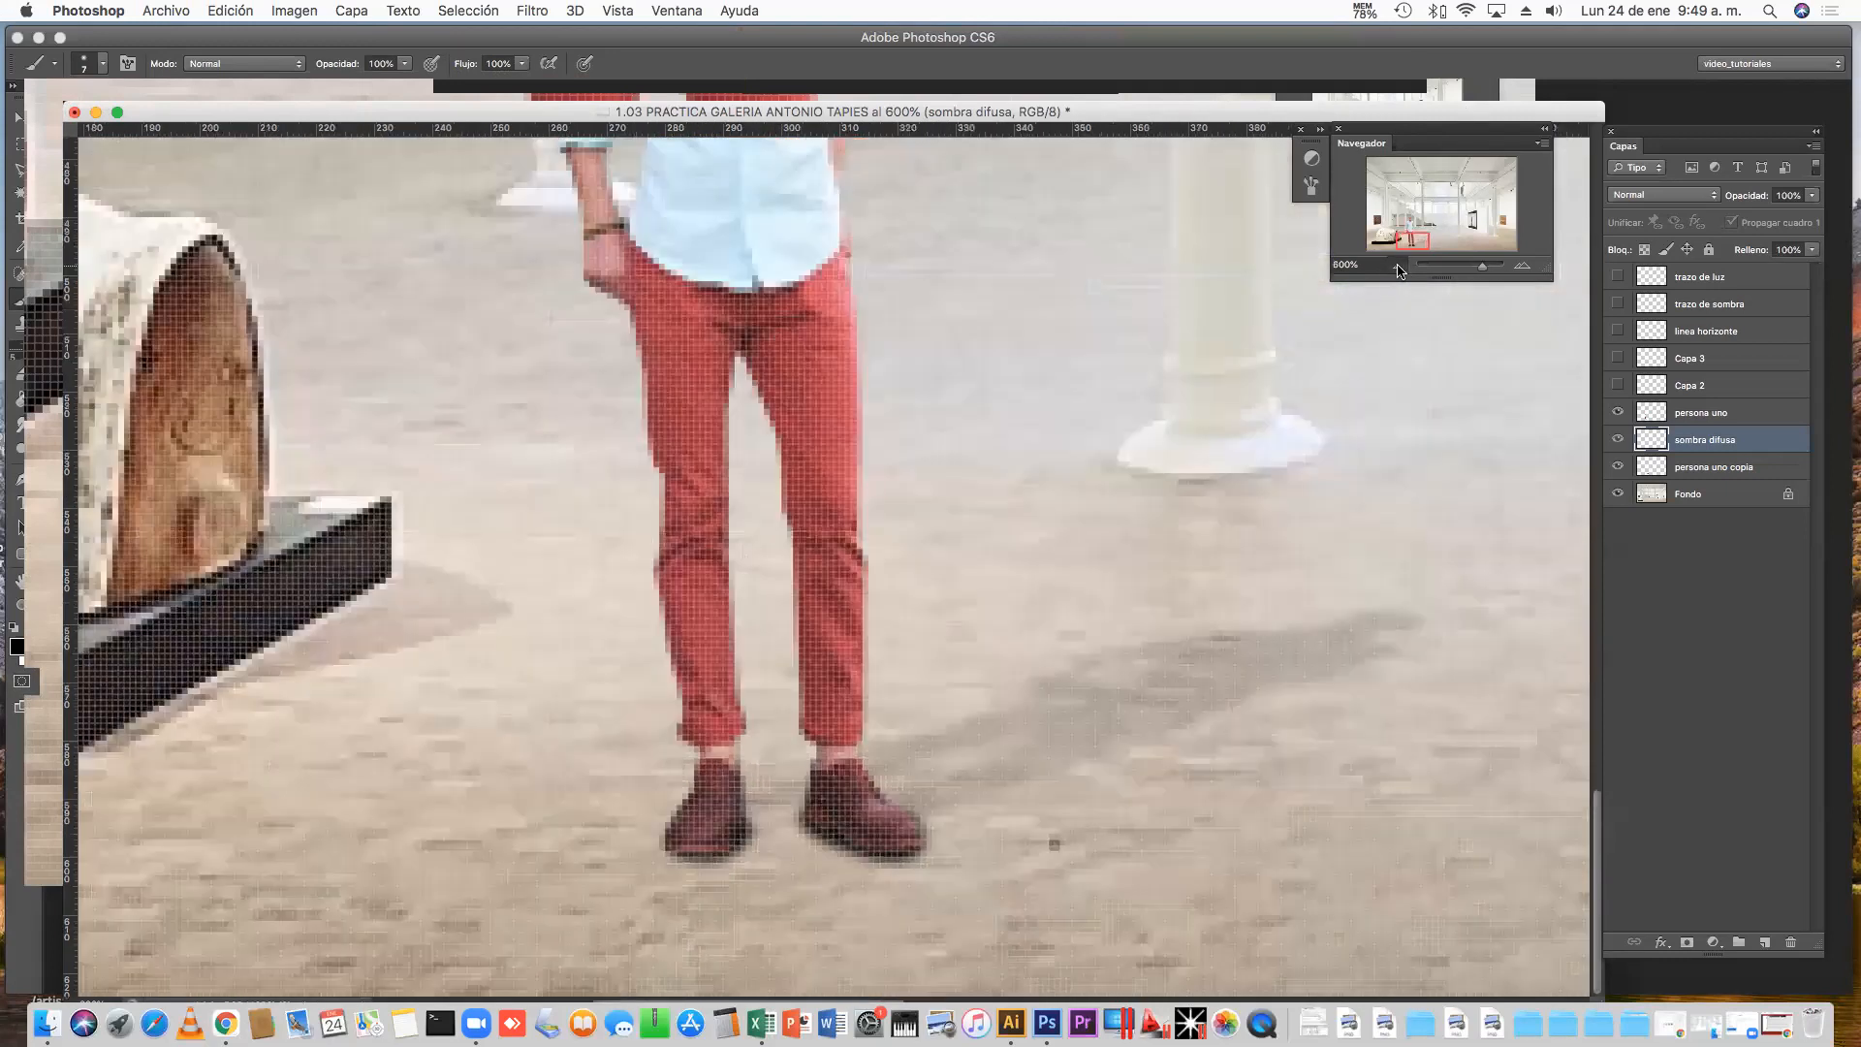
left_click(1396, 267)
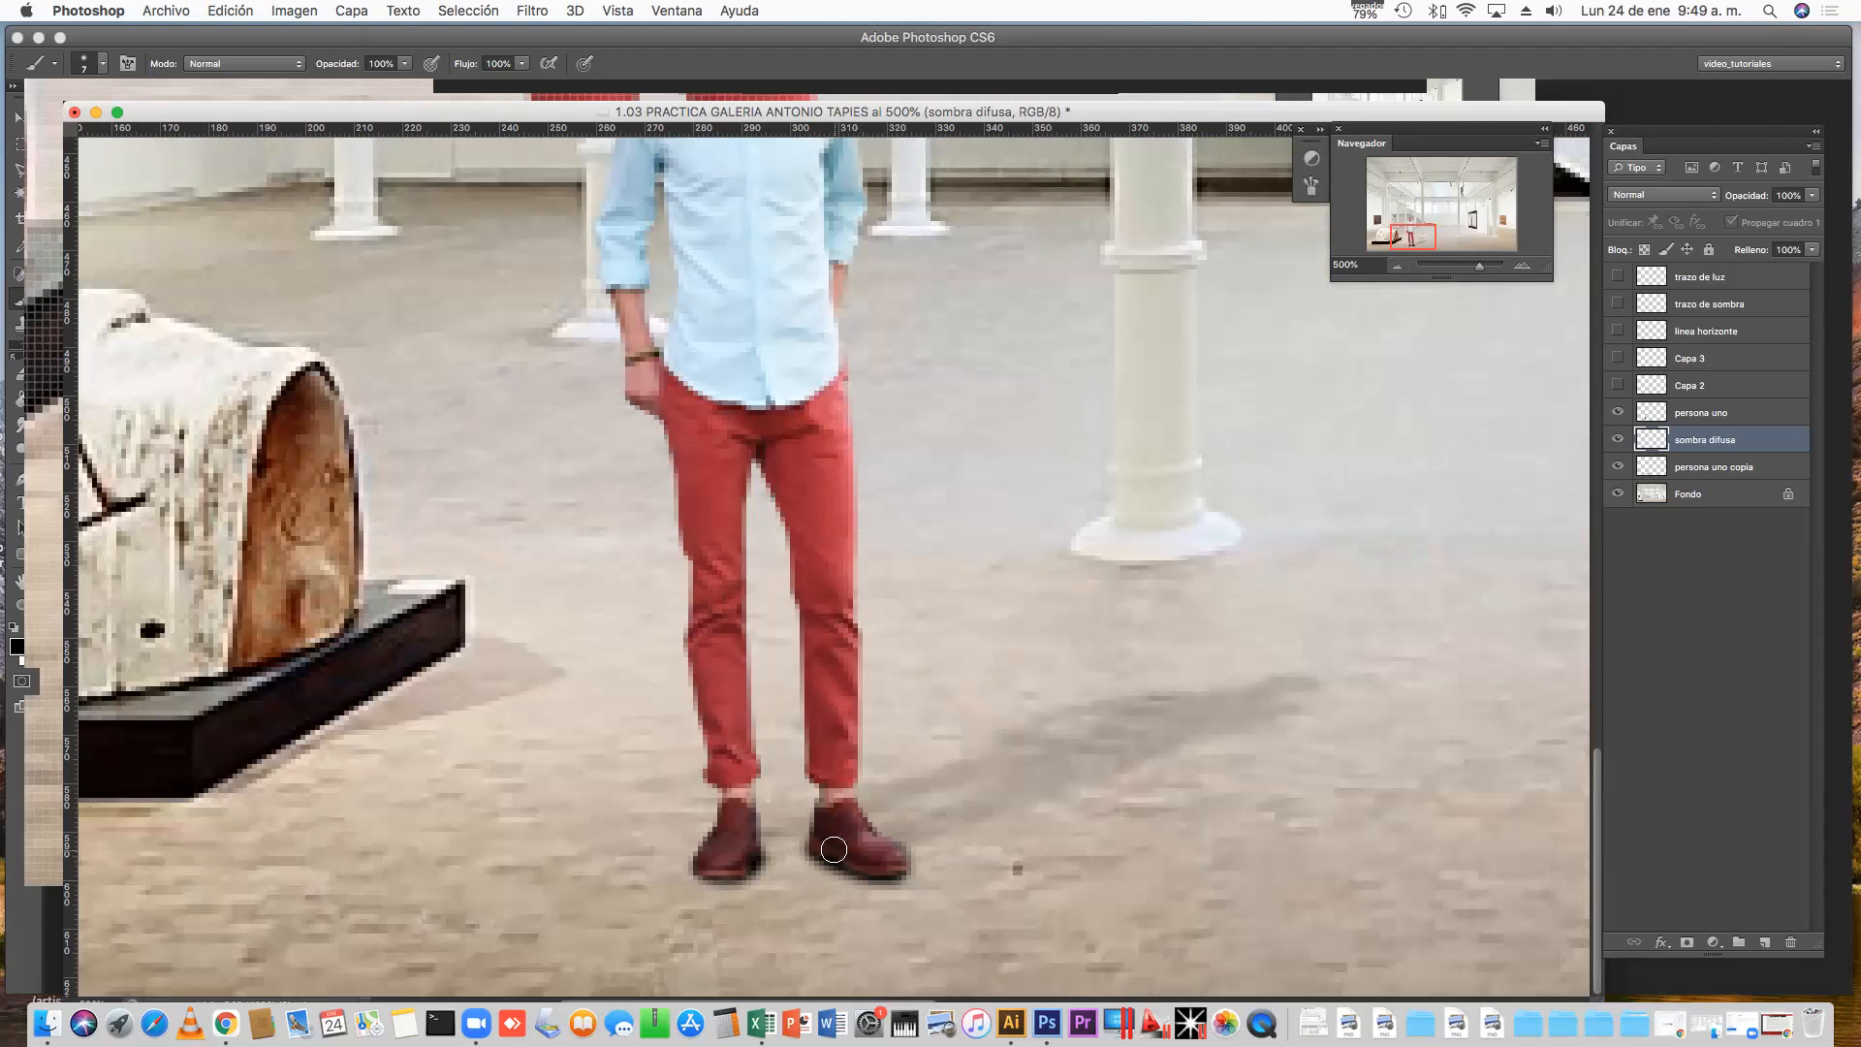
left_click(896, 874)
left_click(899, 872)
left_click_drag(706, 870, 702, 871)
left_click(698, 870)
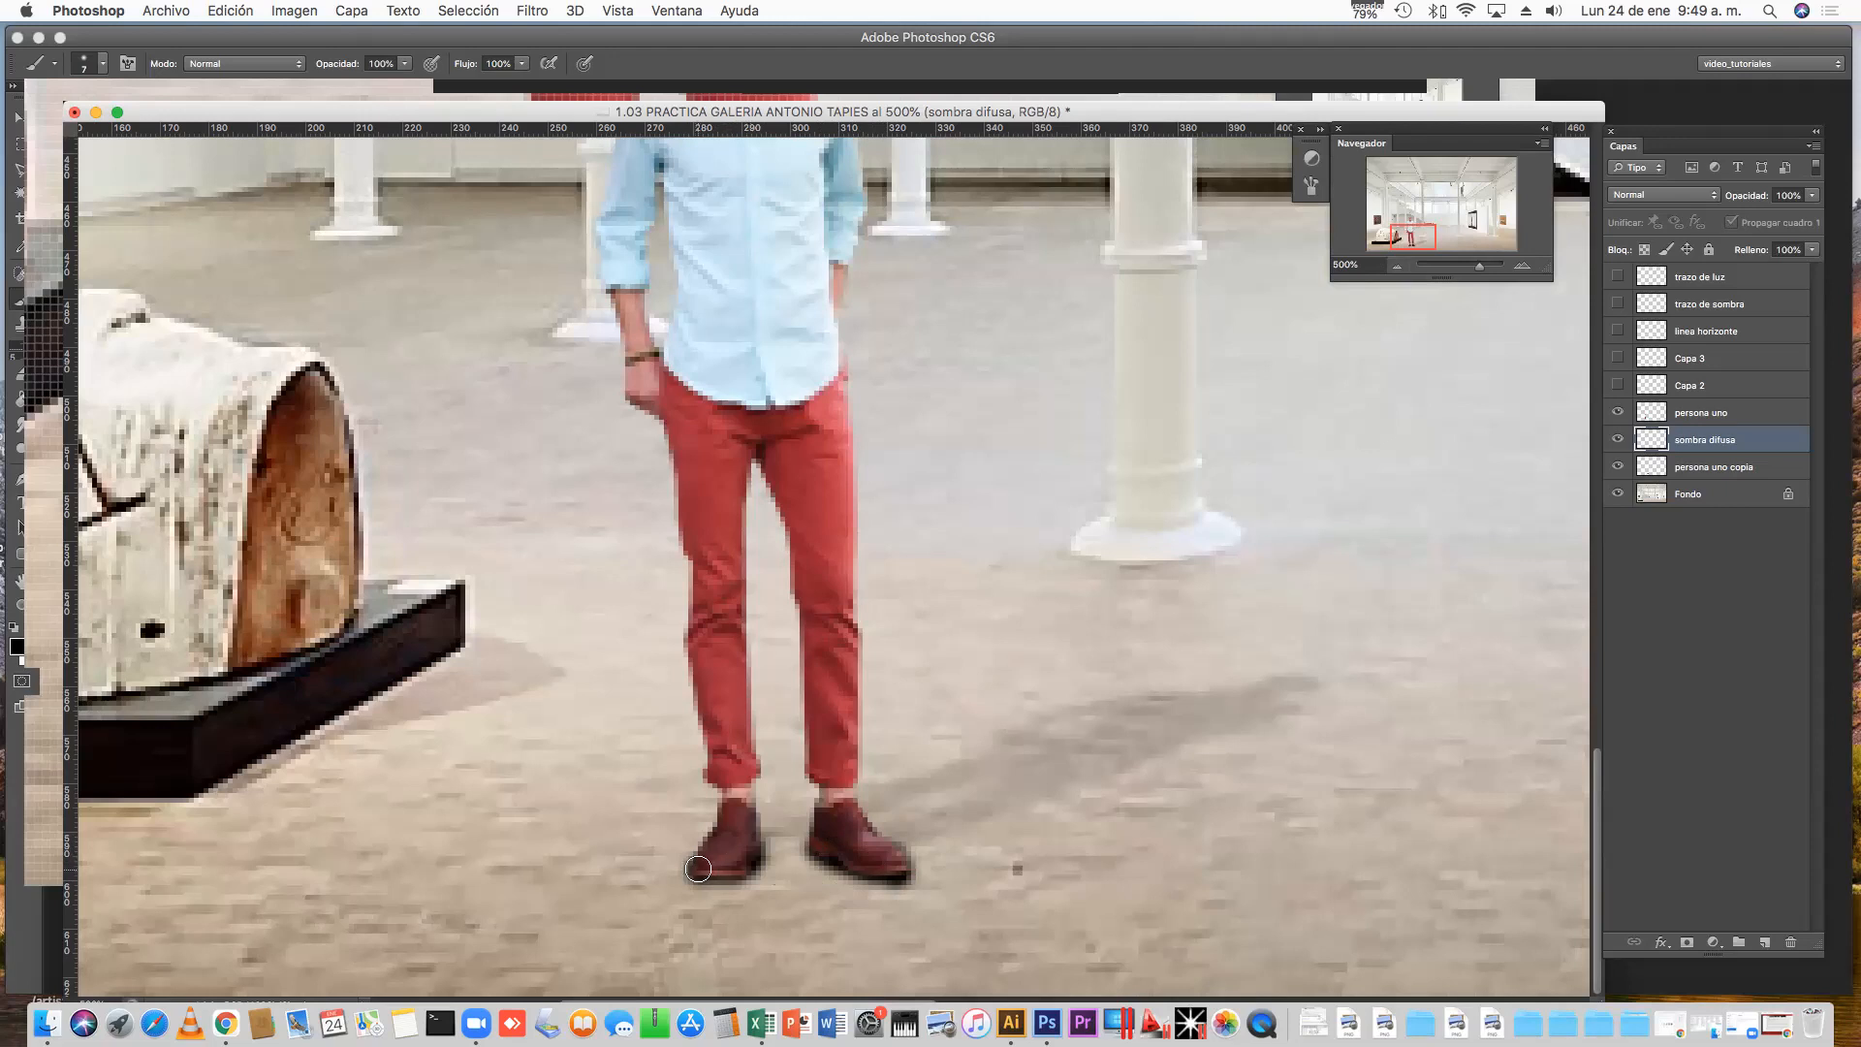
Examine the contact shadow under the man's shoes at several magnifications within the whole gallery scene
left_click(1396, 268)
left_click(1397, 267)
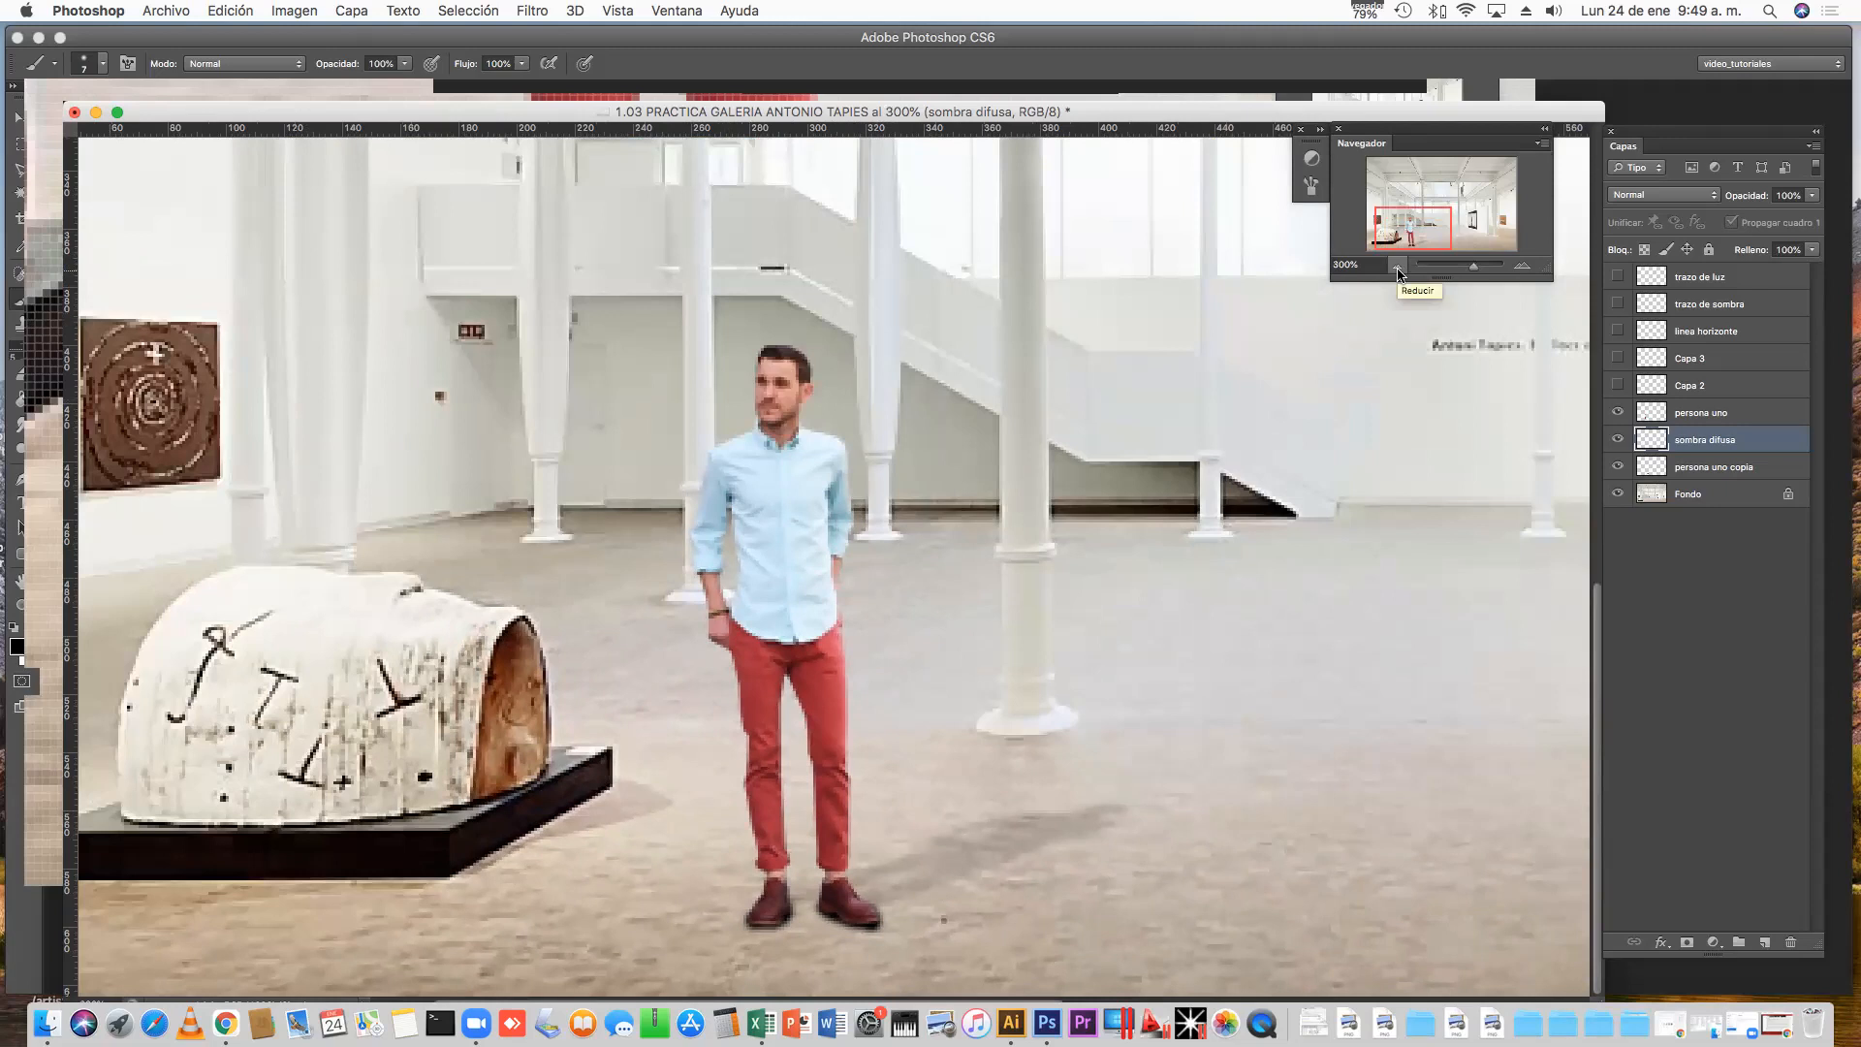
left_click(1397, 268)
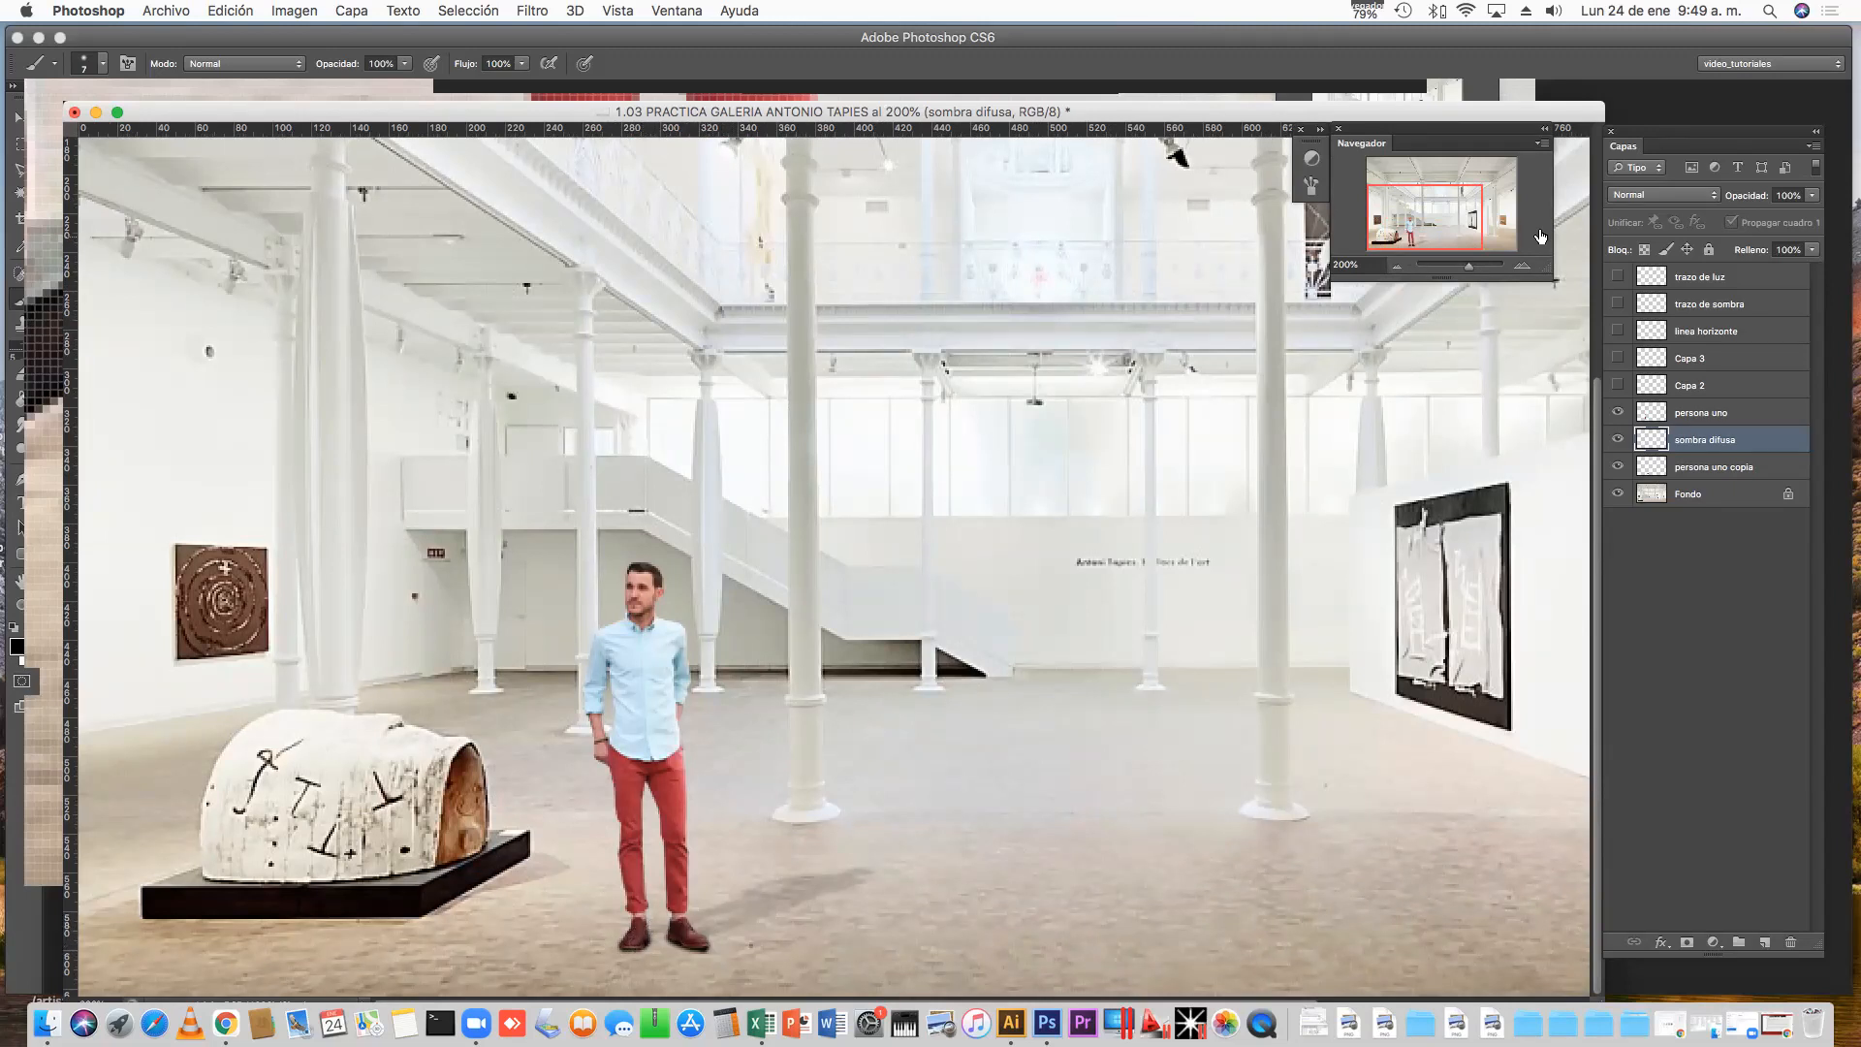
left_click(1523, 266)
left_click(1522, 267)
scroll(950, 655, "down", 5)
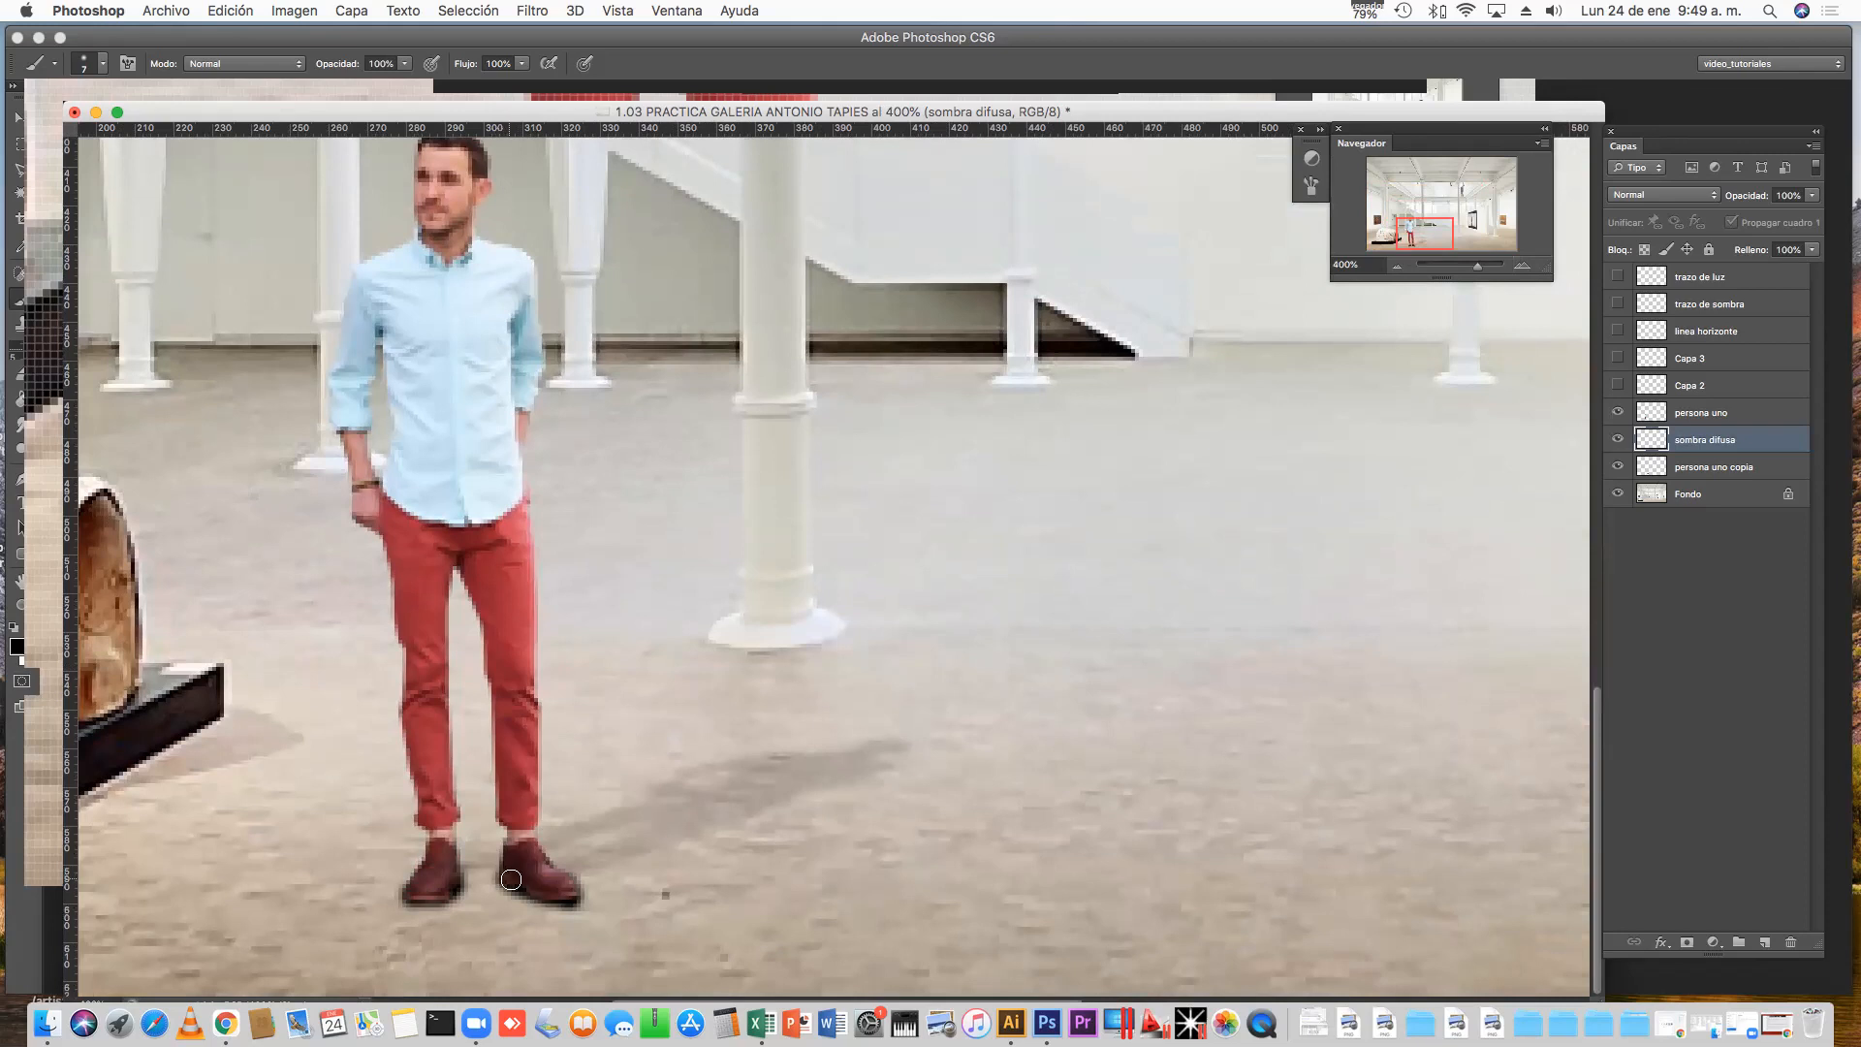
left_click(1397, 267)
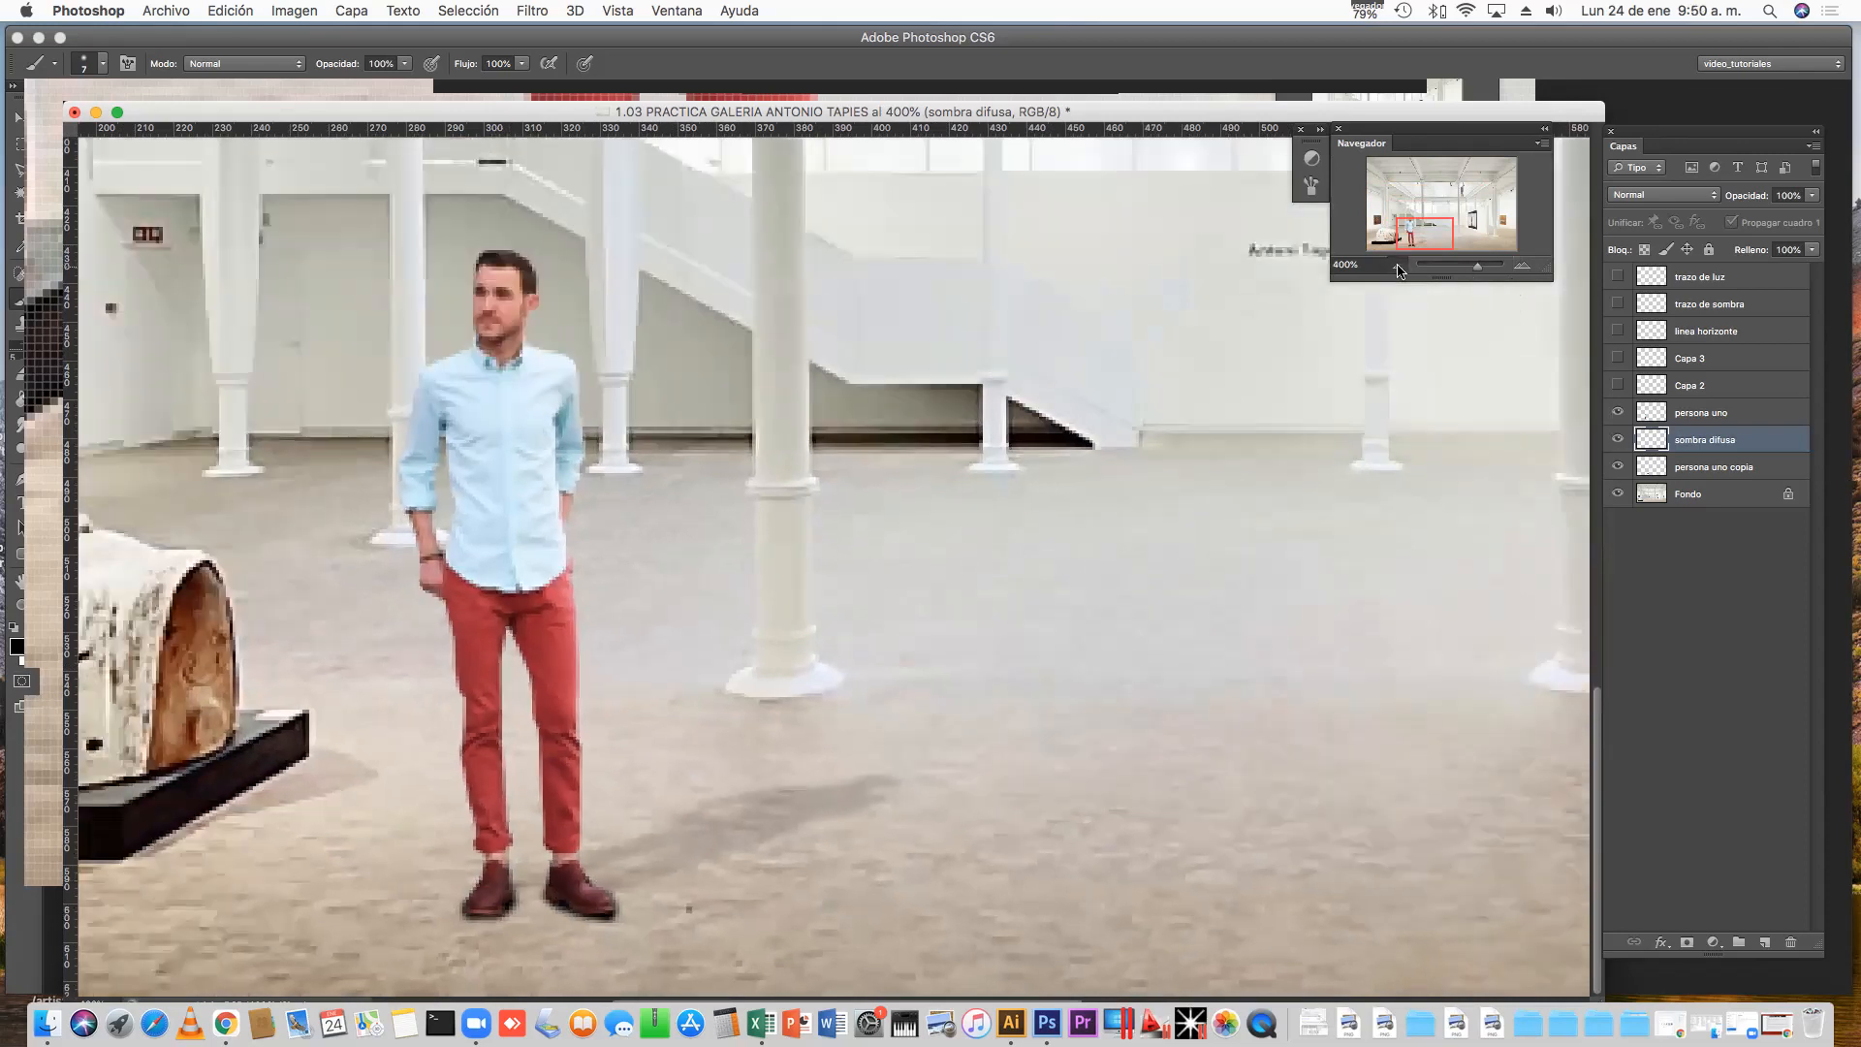
left_click(1397, 268)
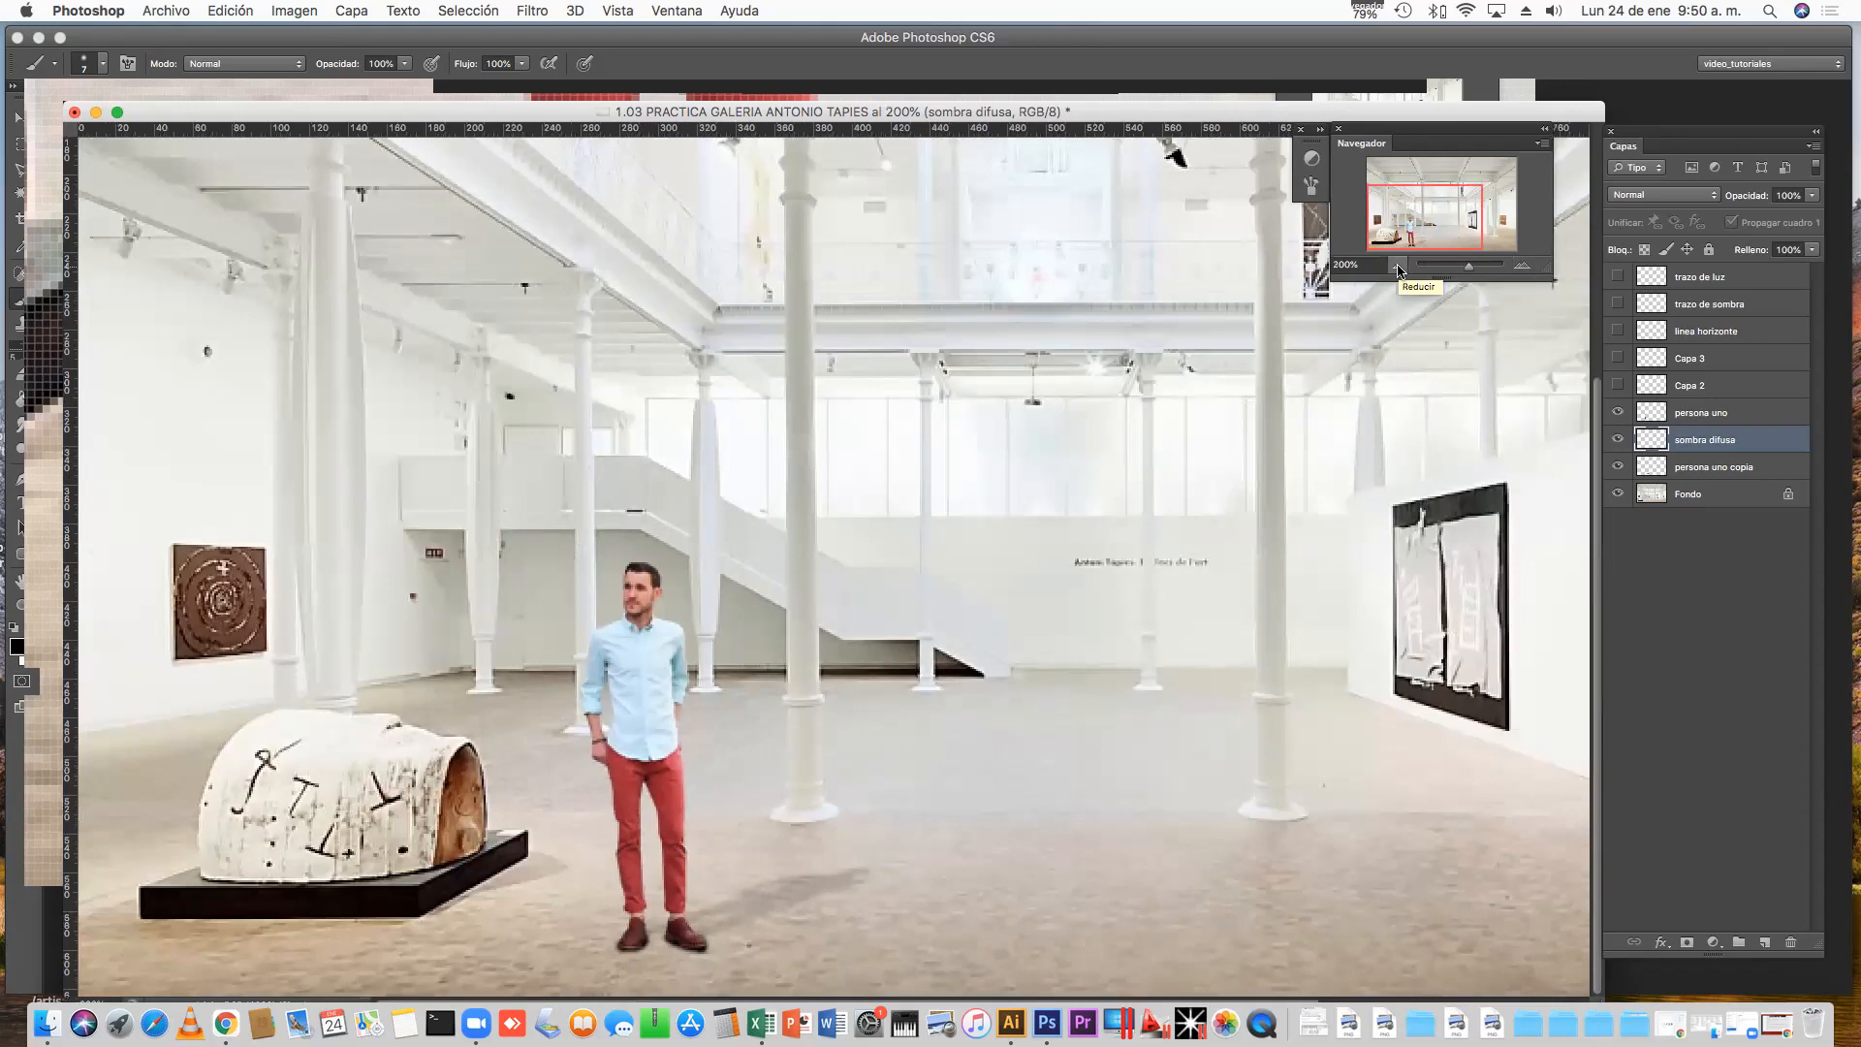
left_click(1397, 267)
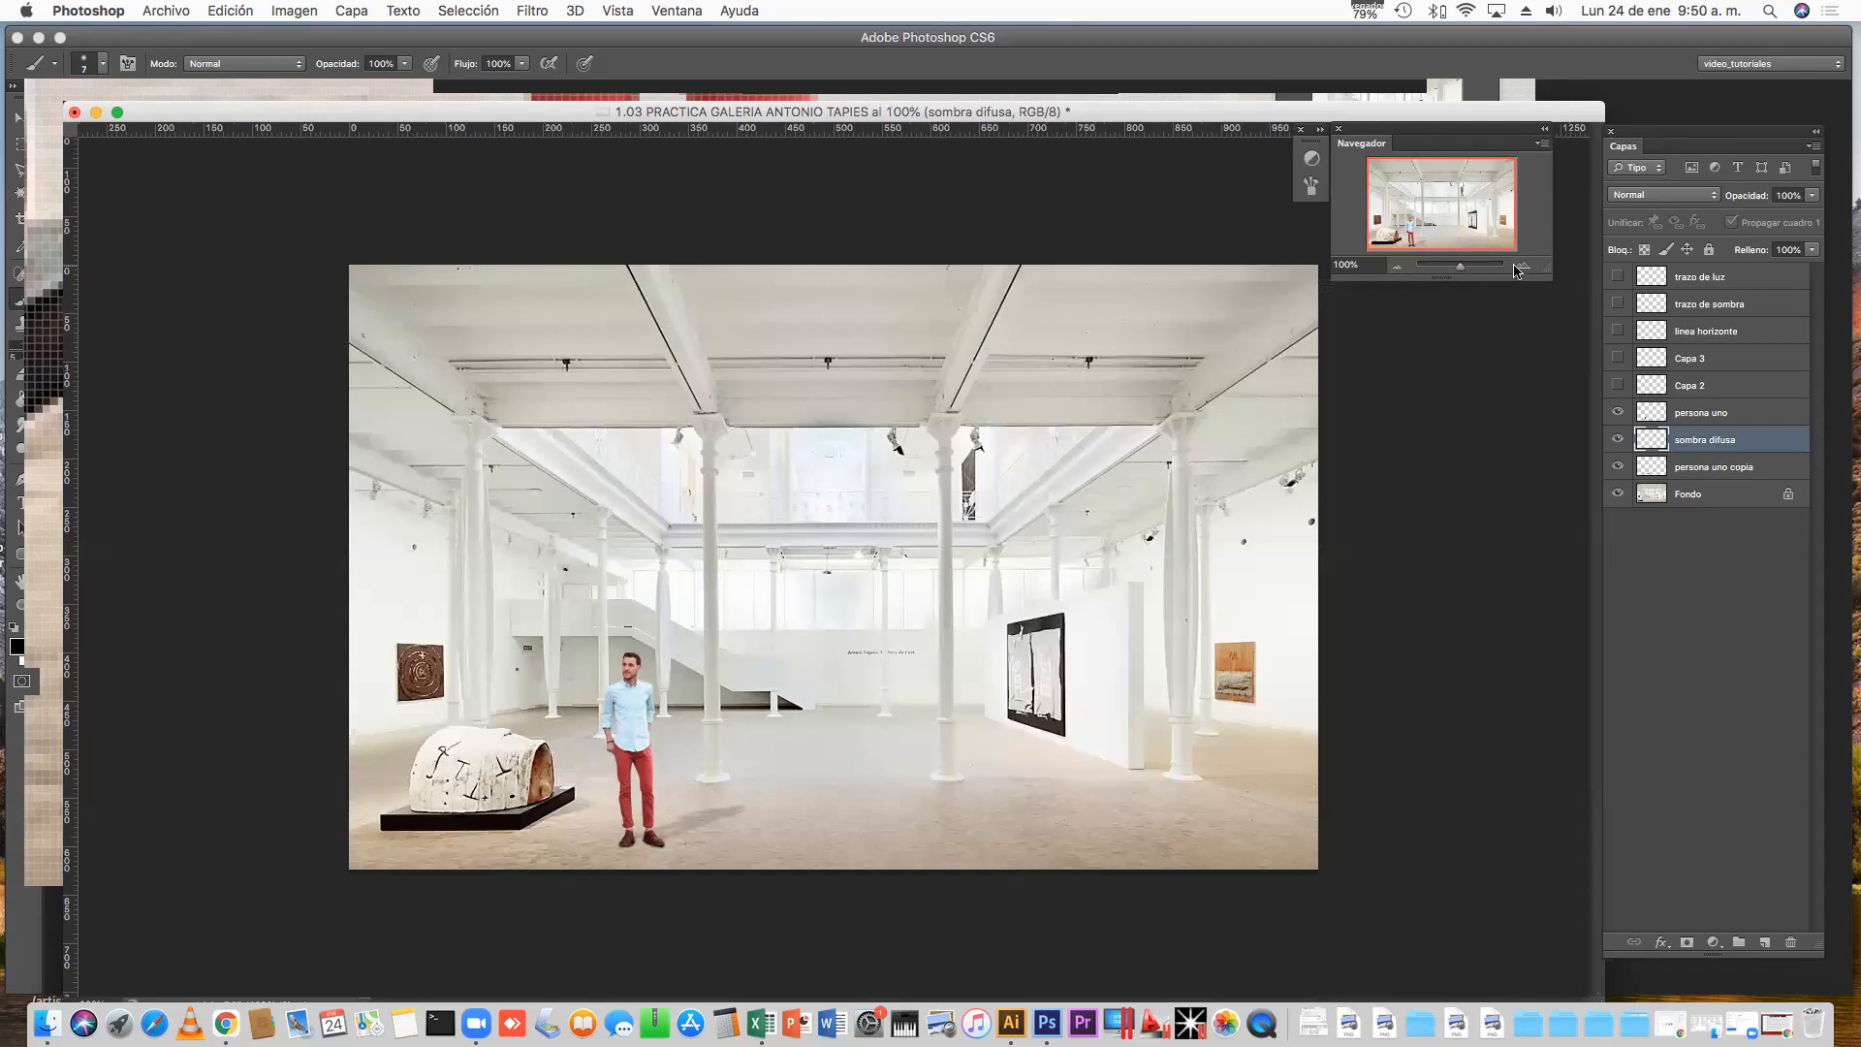
left_click(1520, 268)
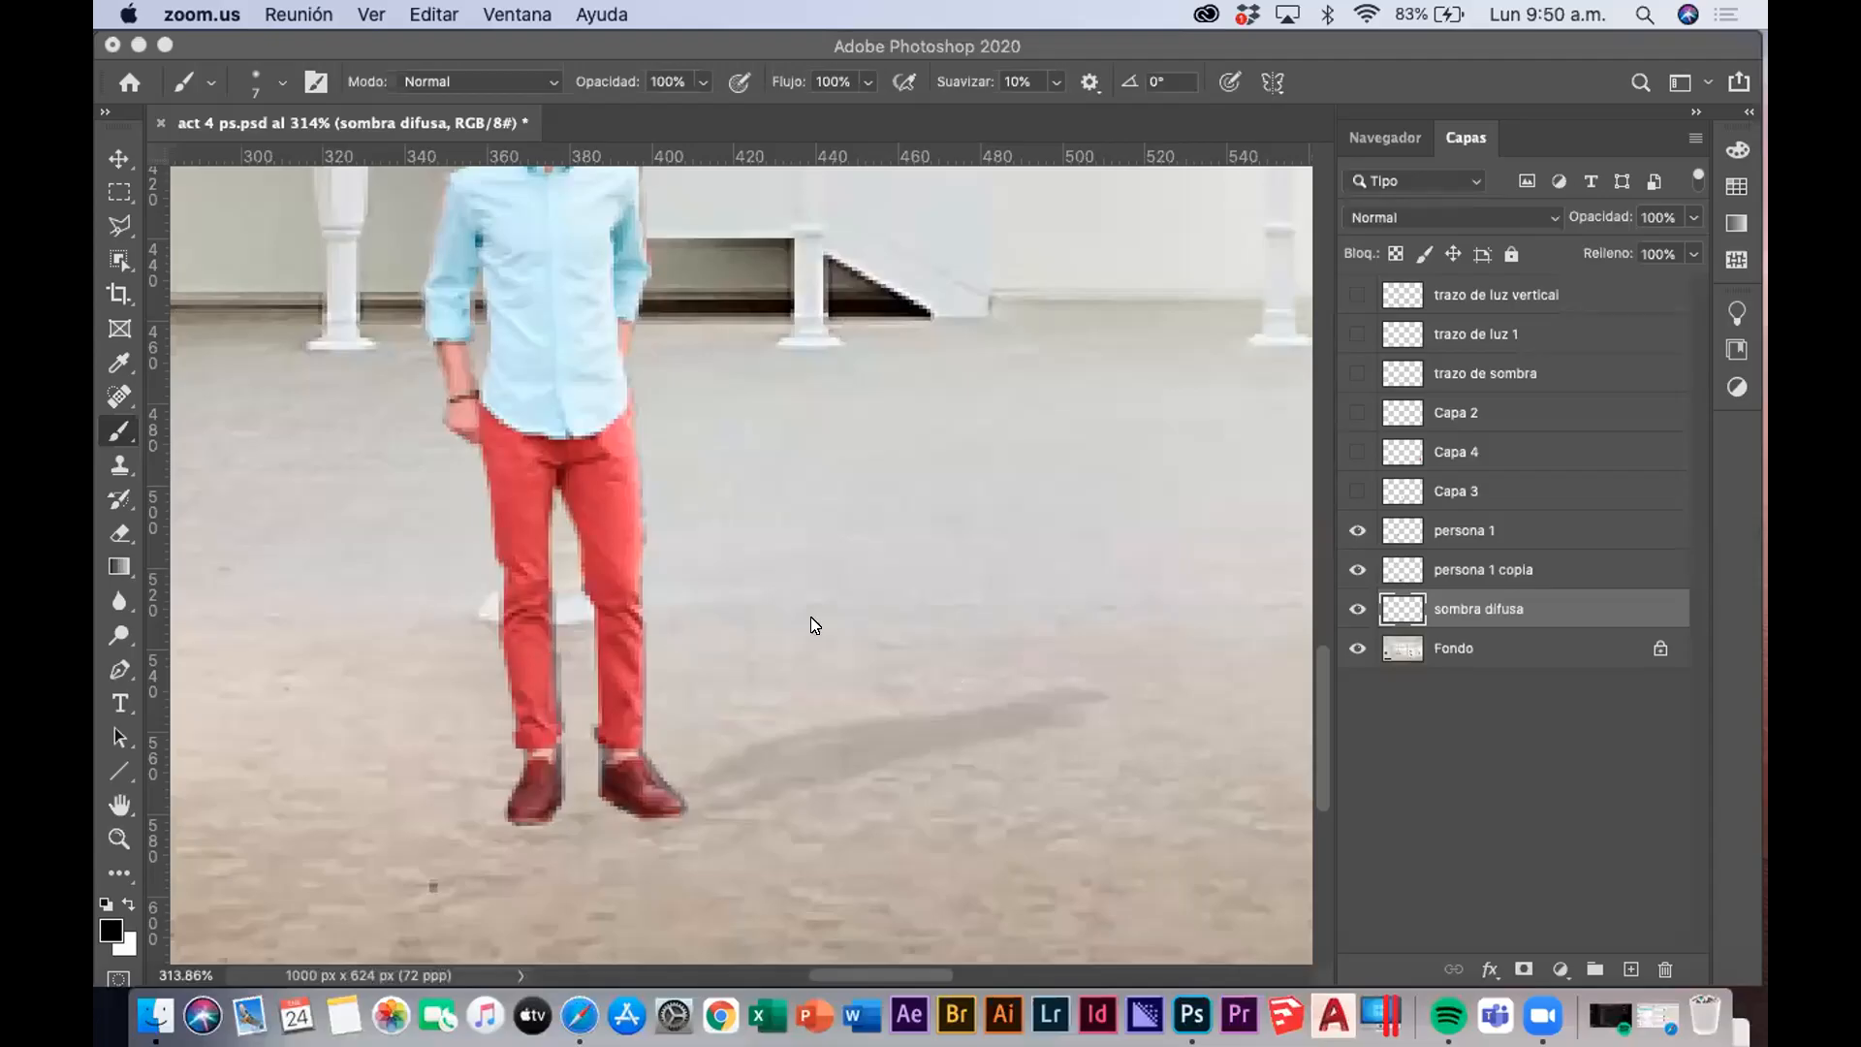
In the act 4 ps.psd document in Photoshop 2020, choose the Circular difuso brush tip at 7 px and 0% hardness and test it under the shoe
right_click(827, 626)
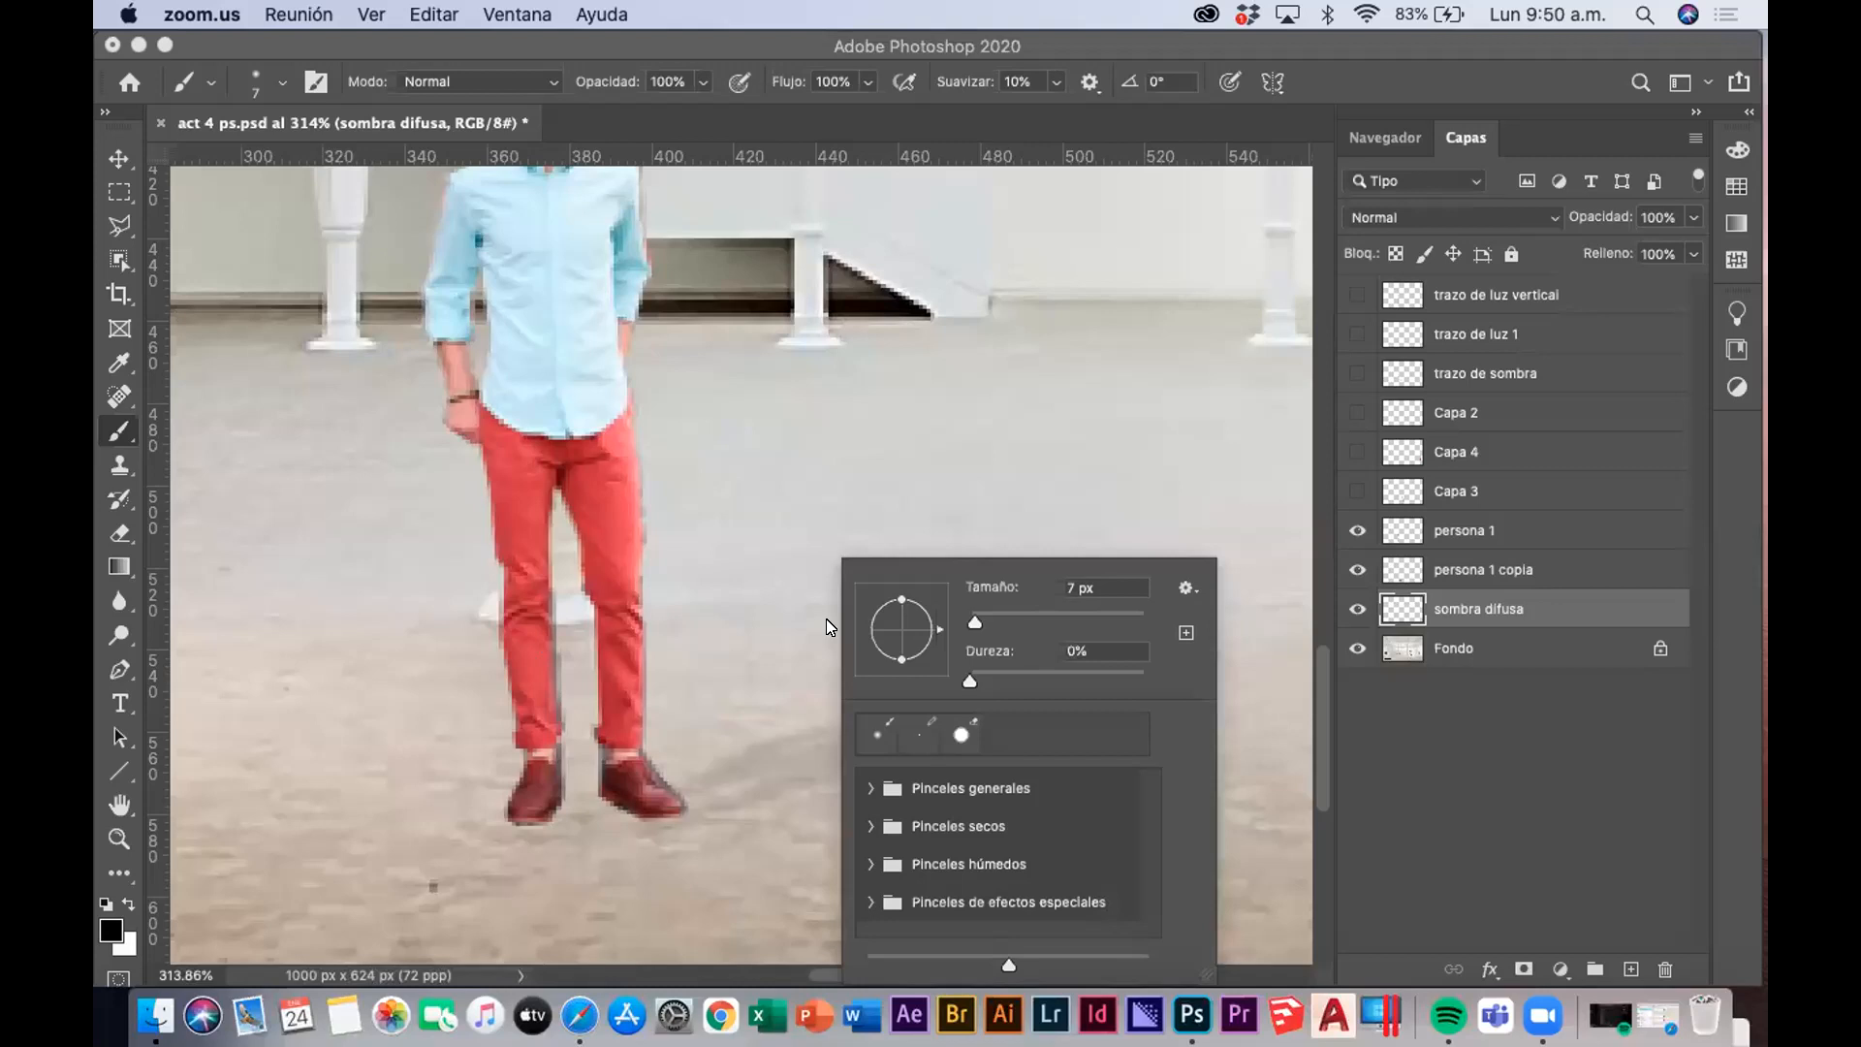
left_click(977, 569)
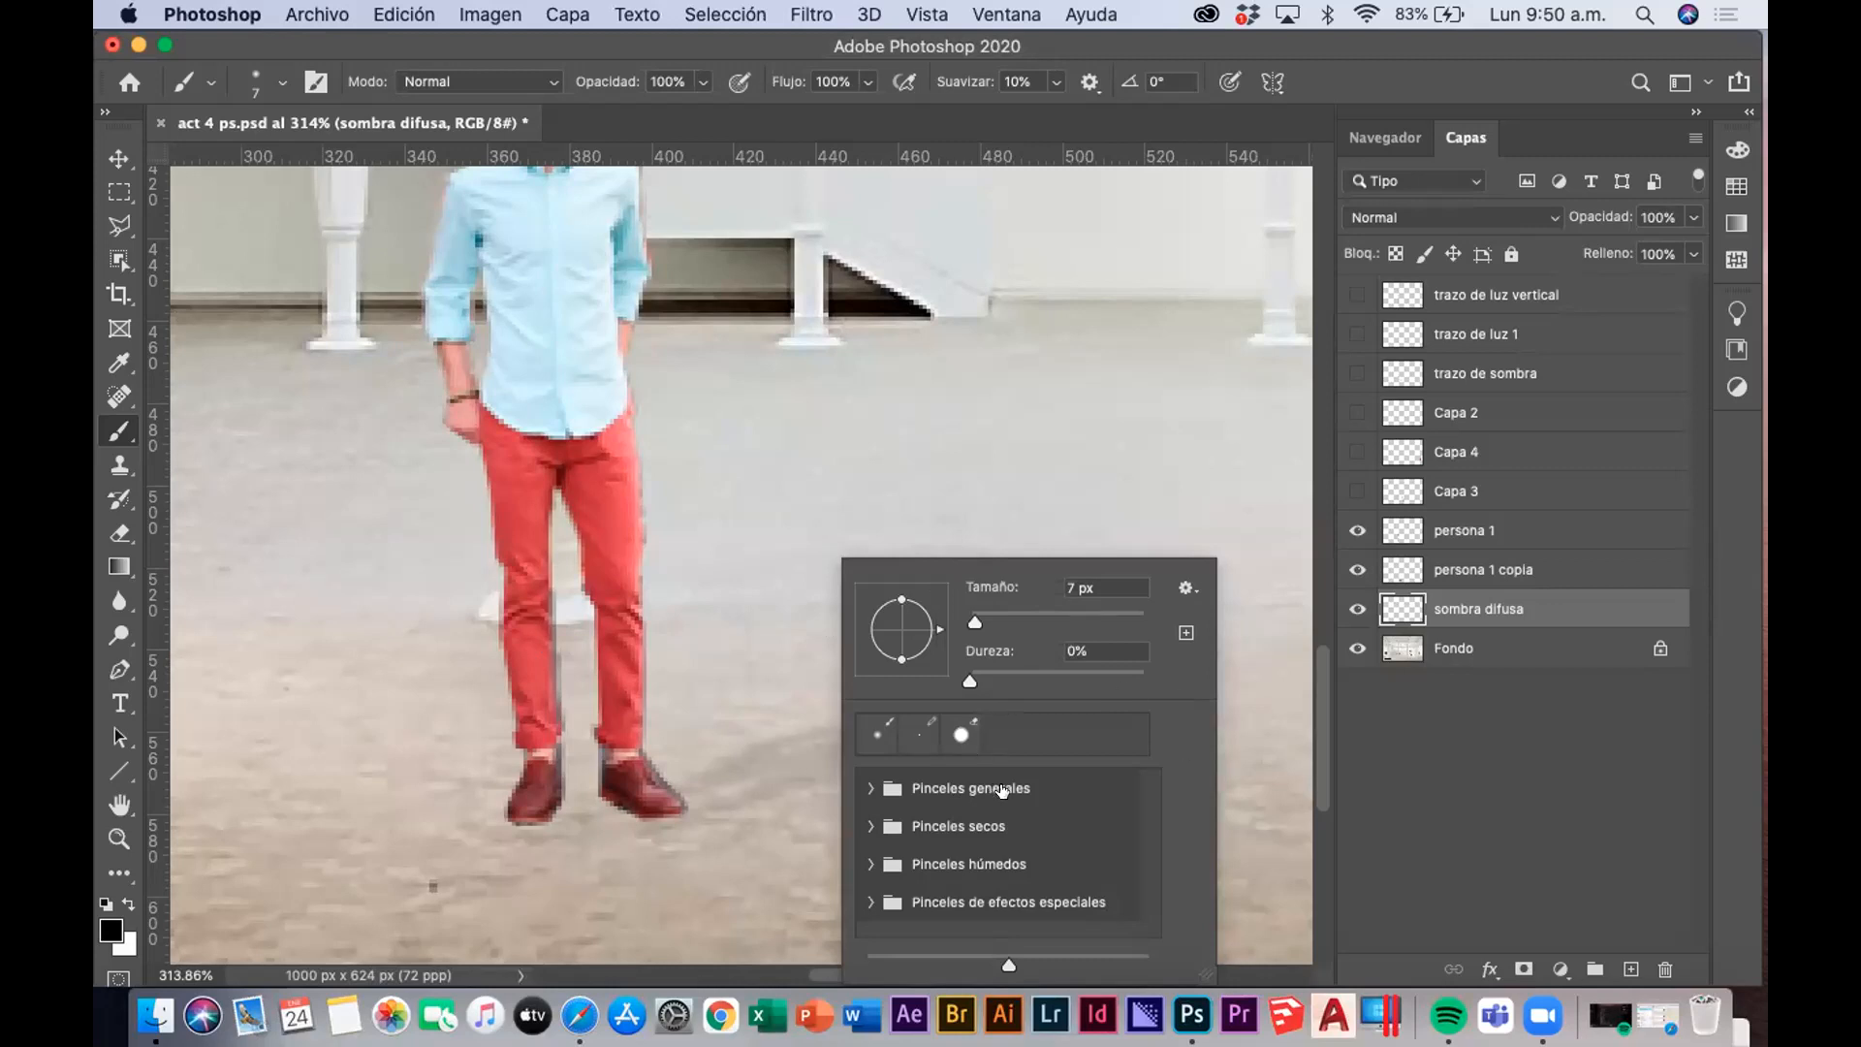
key("Escape")
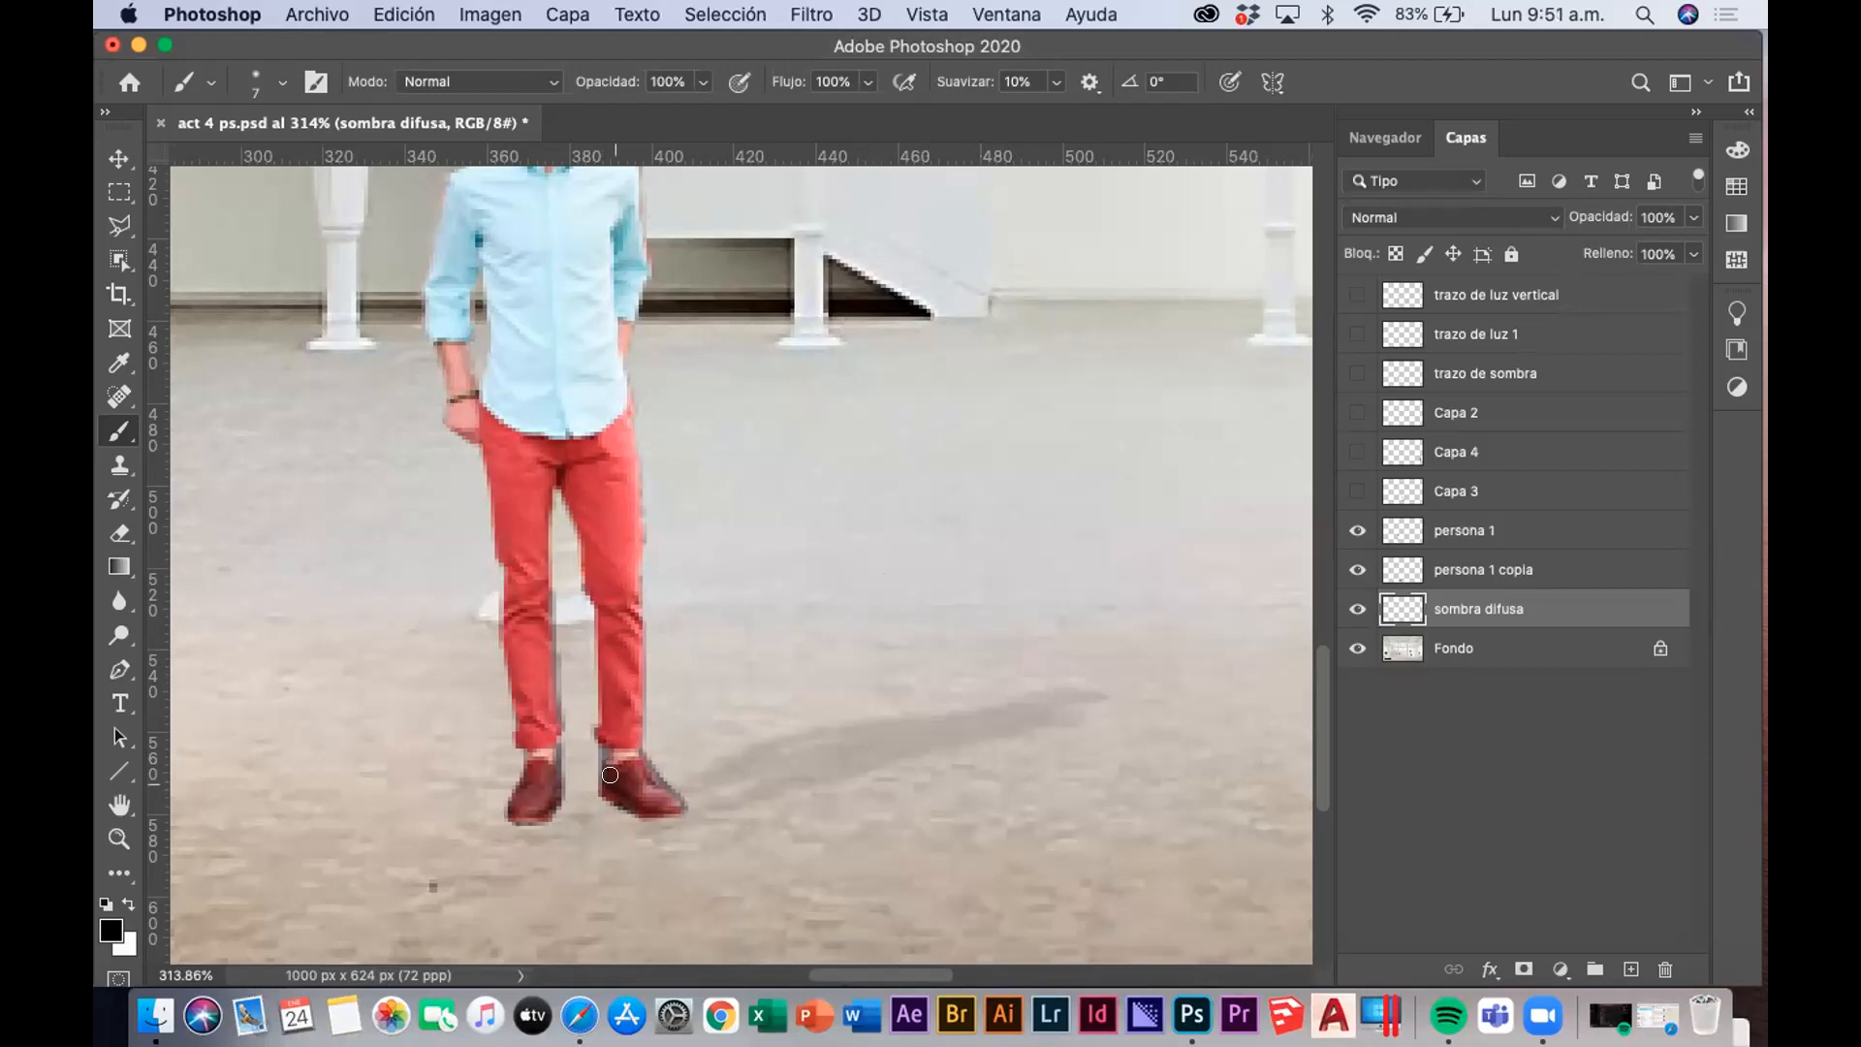
right_click(787, 744)
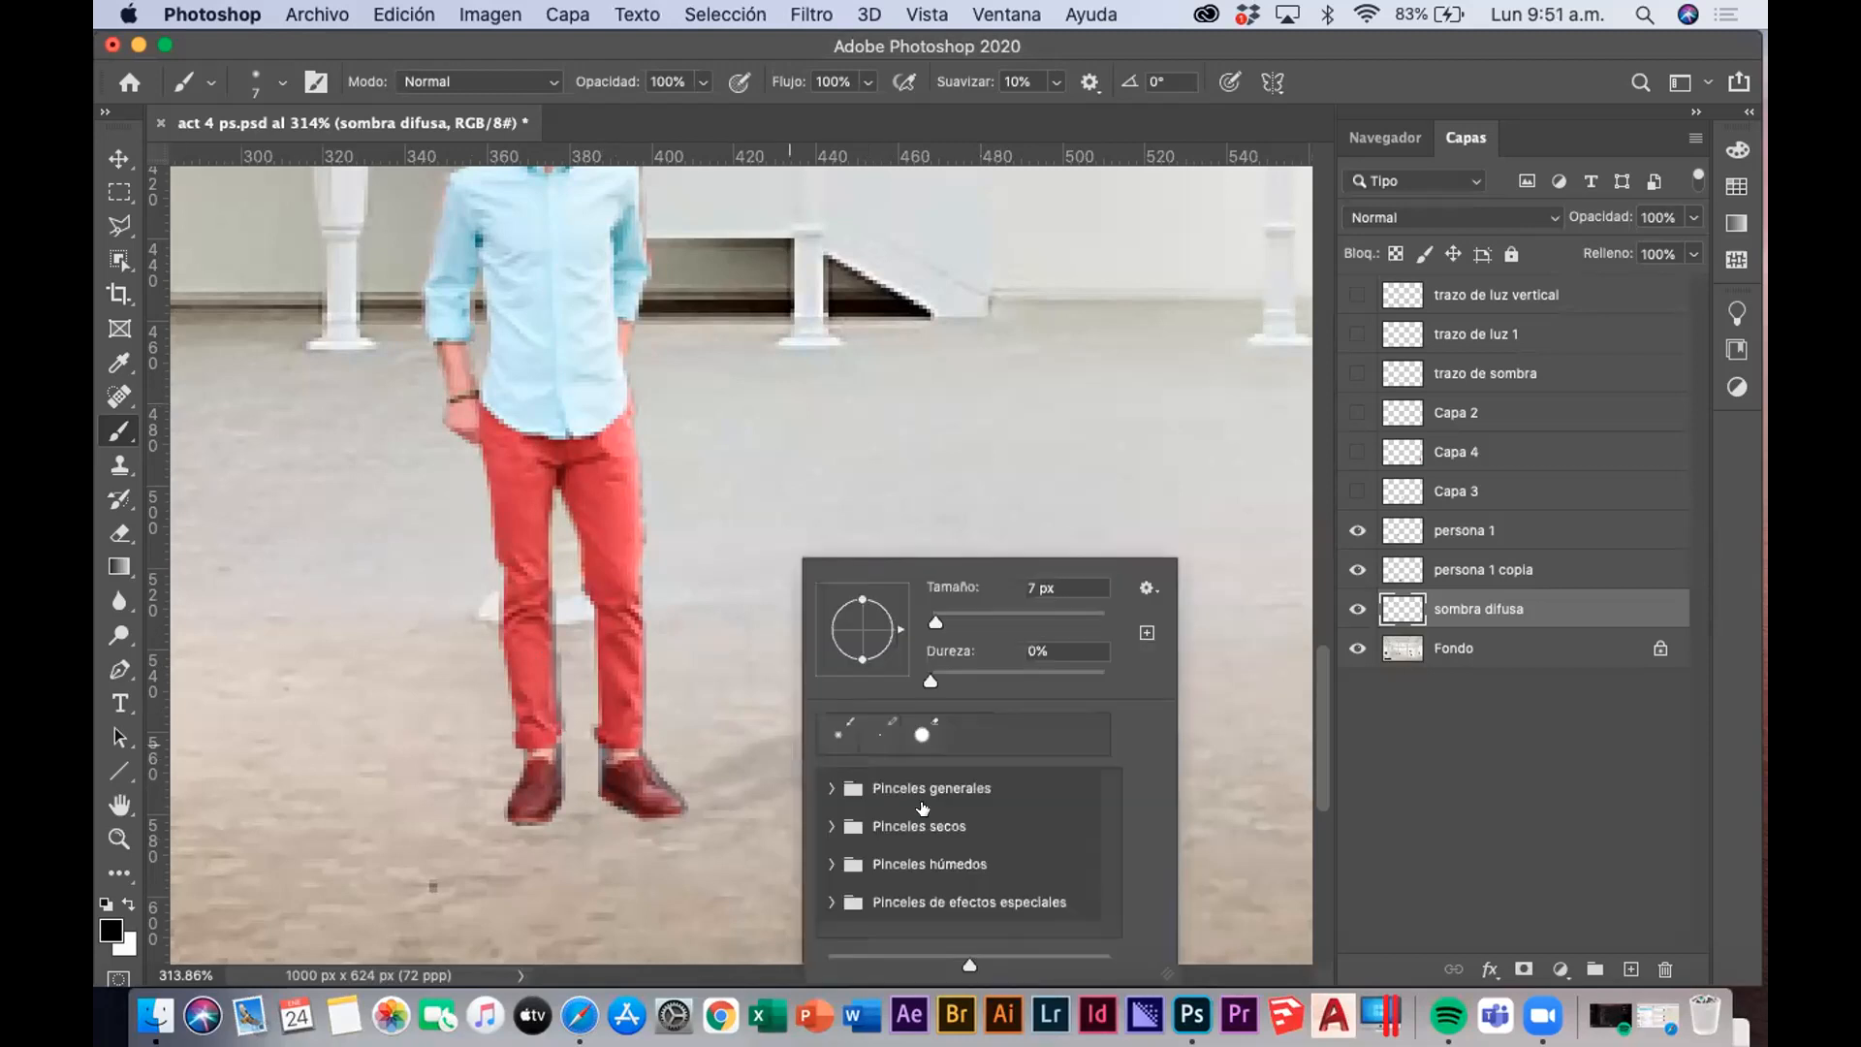
left_click(830, 788)
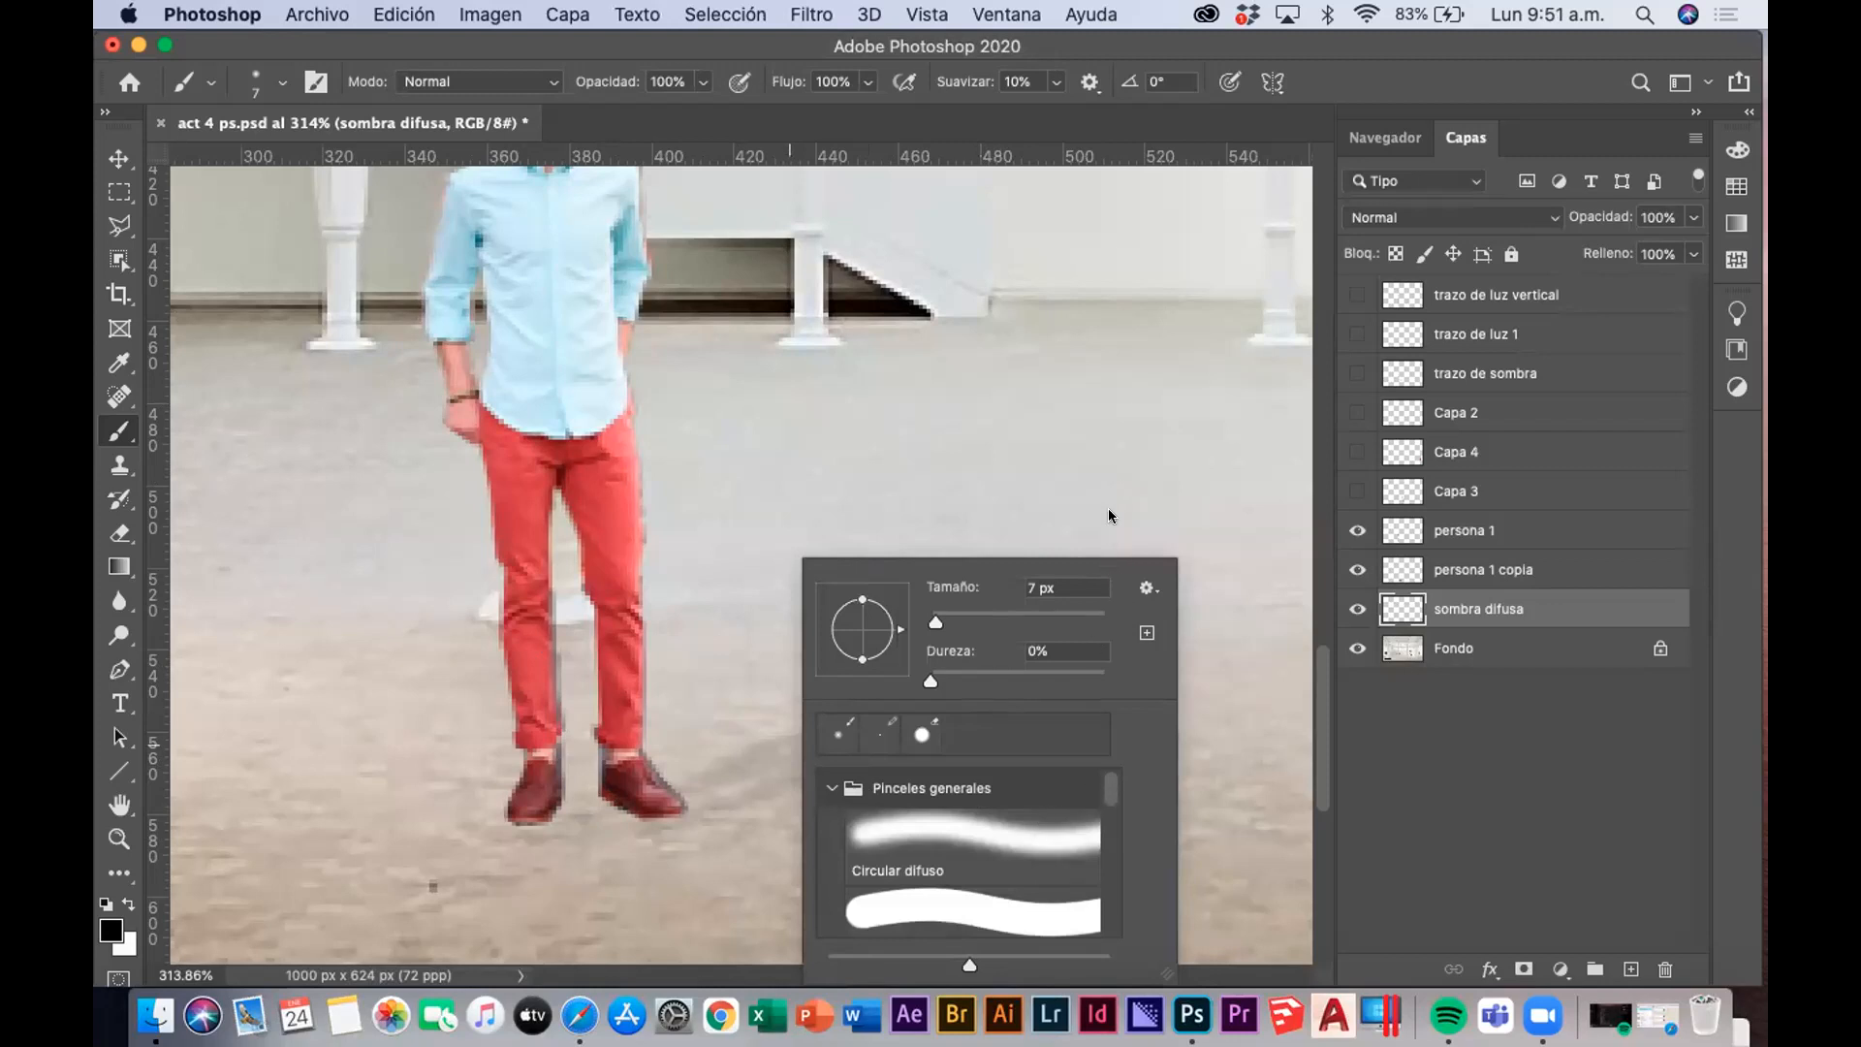
left_click(962, 818)
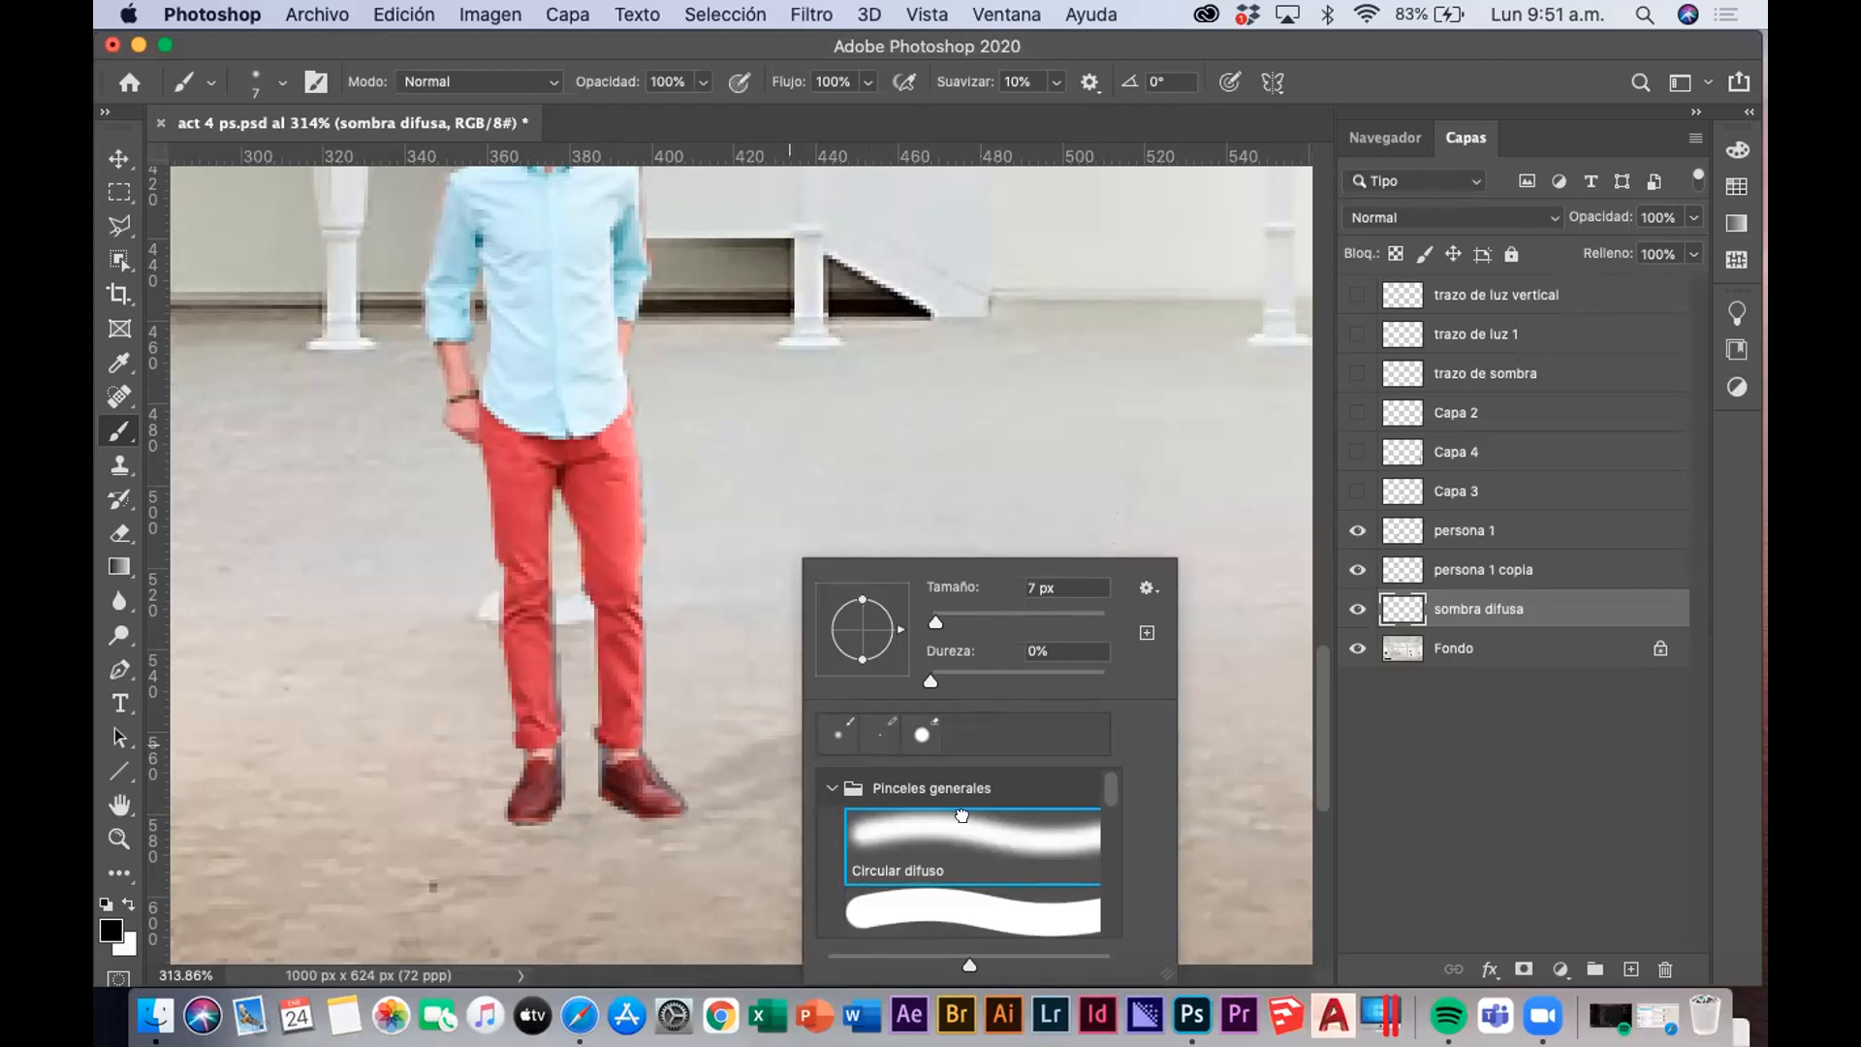
key("Return")
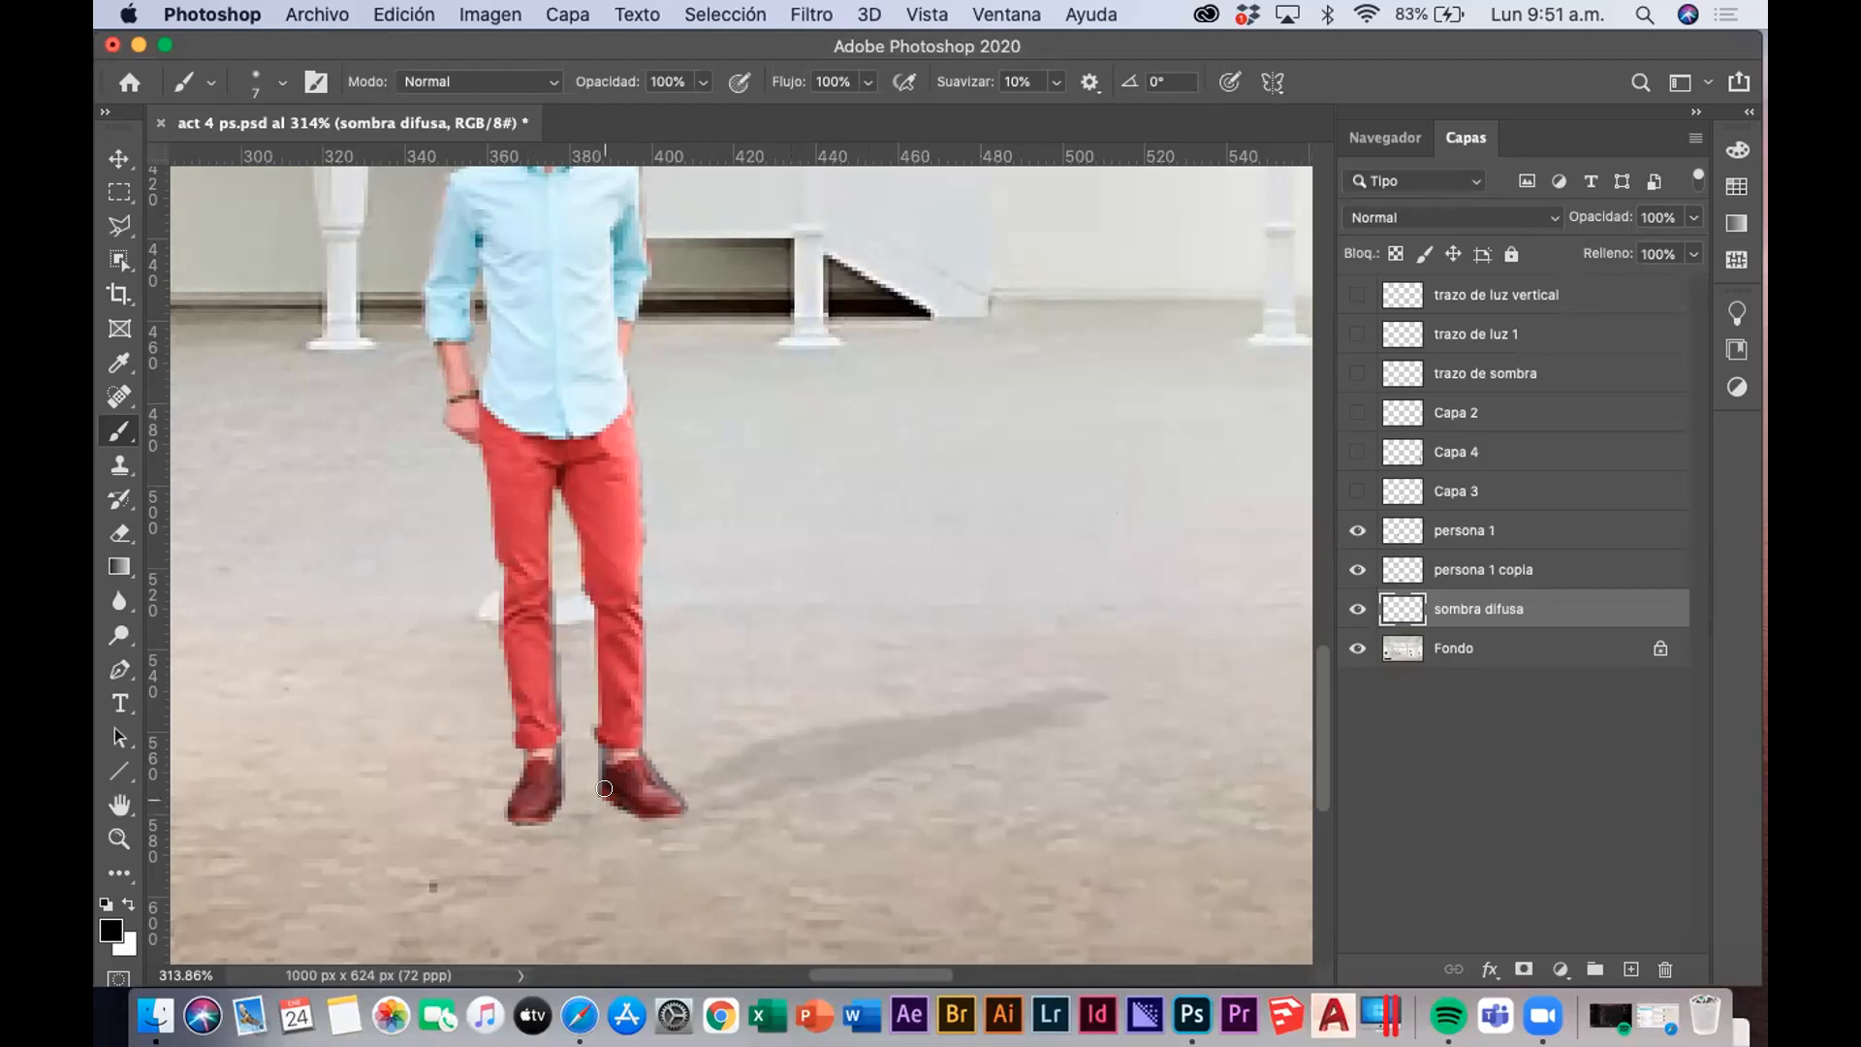
left_click_drag(590, 788, 637, 807)
key("super+z")
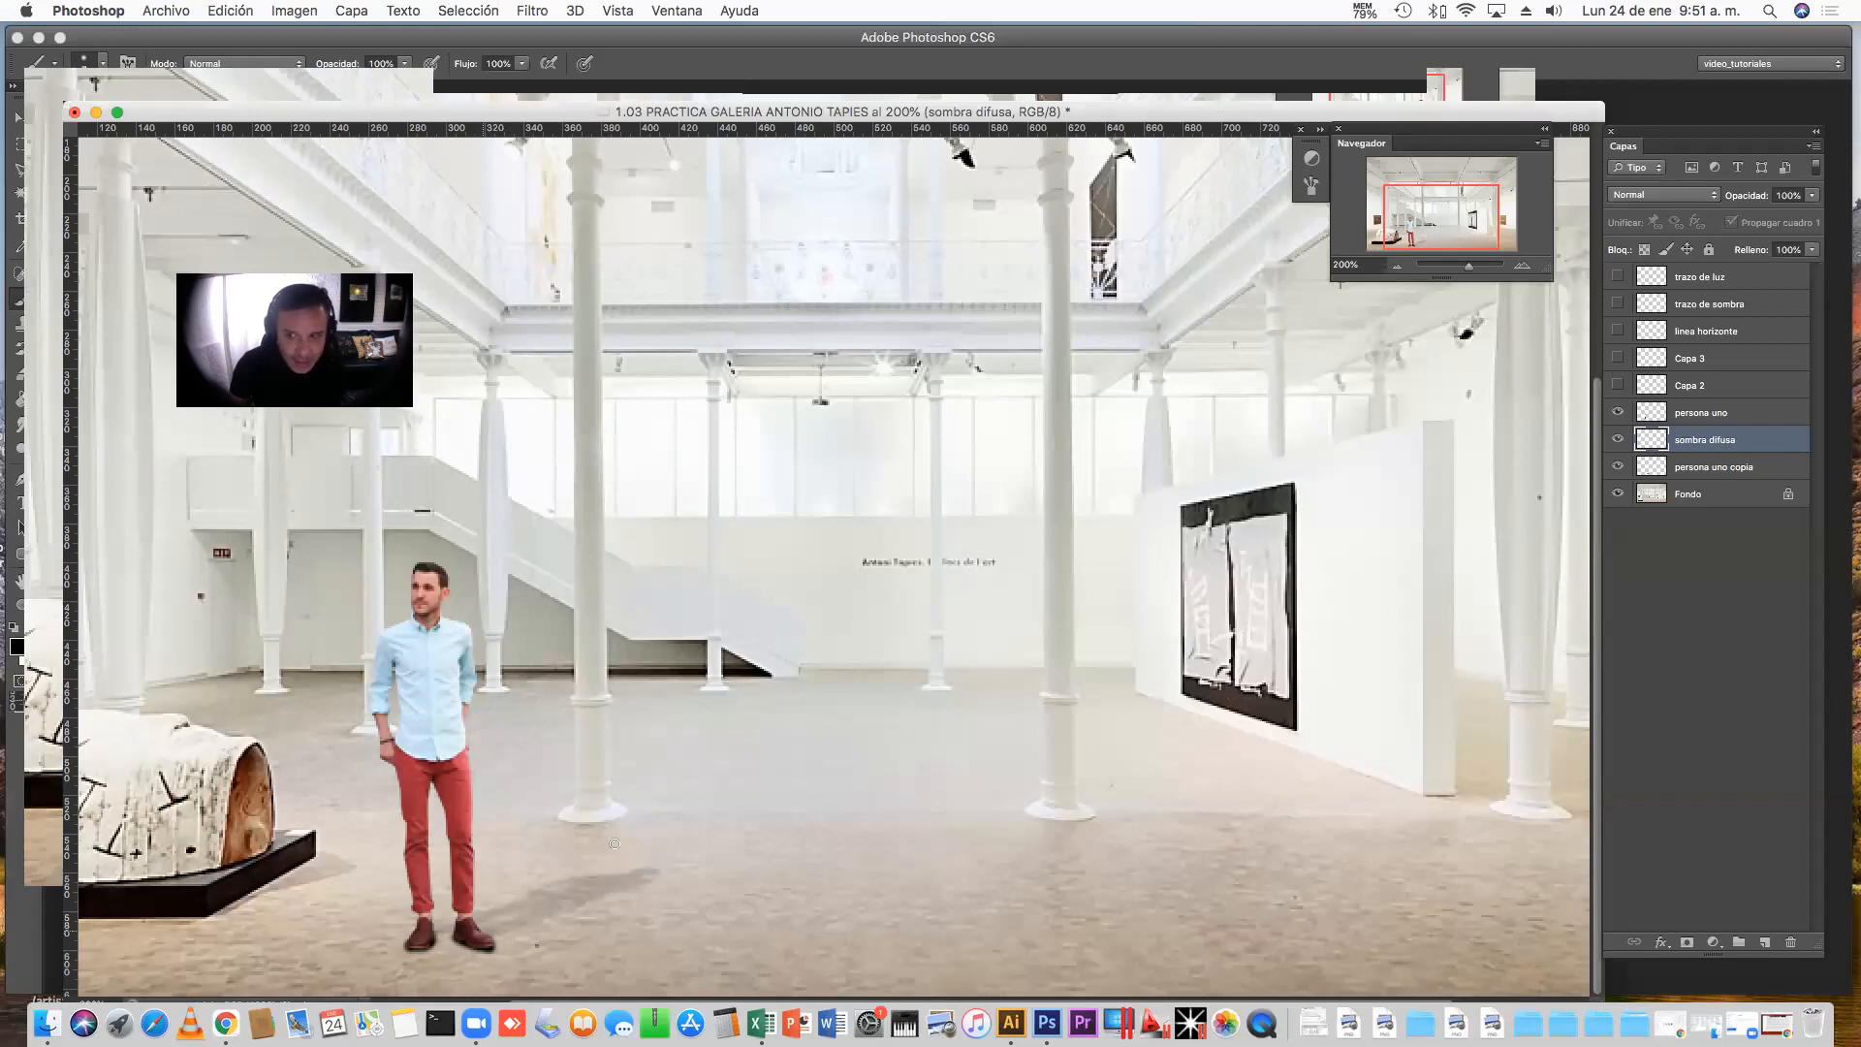
Back in the Photoshop CS6 gallery document, set the sombra difusa layer to Multiplicar blend mode with 80% opacity
left_click(1667, 199)
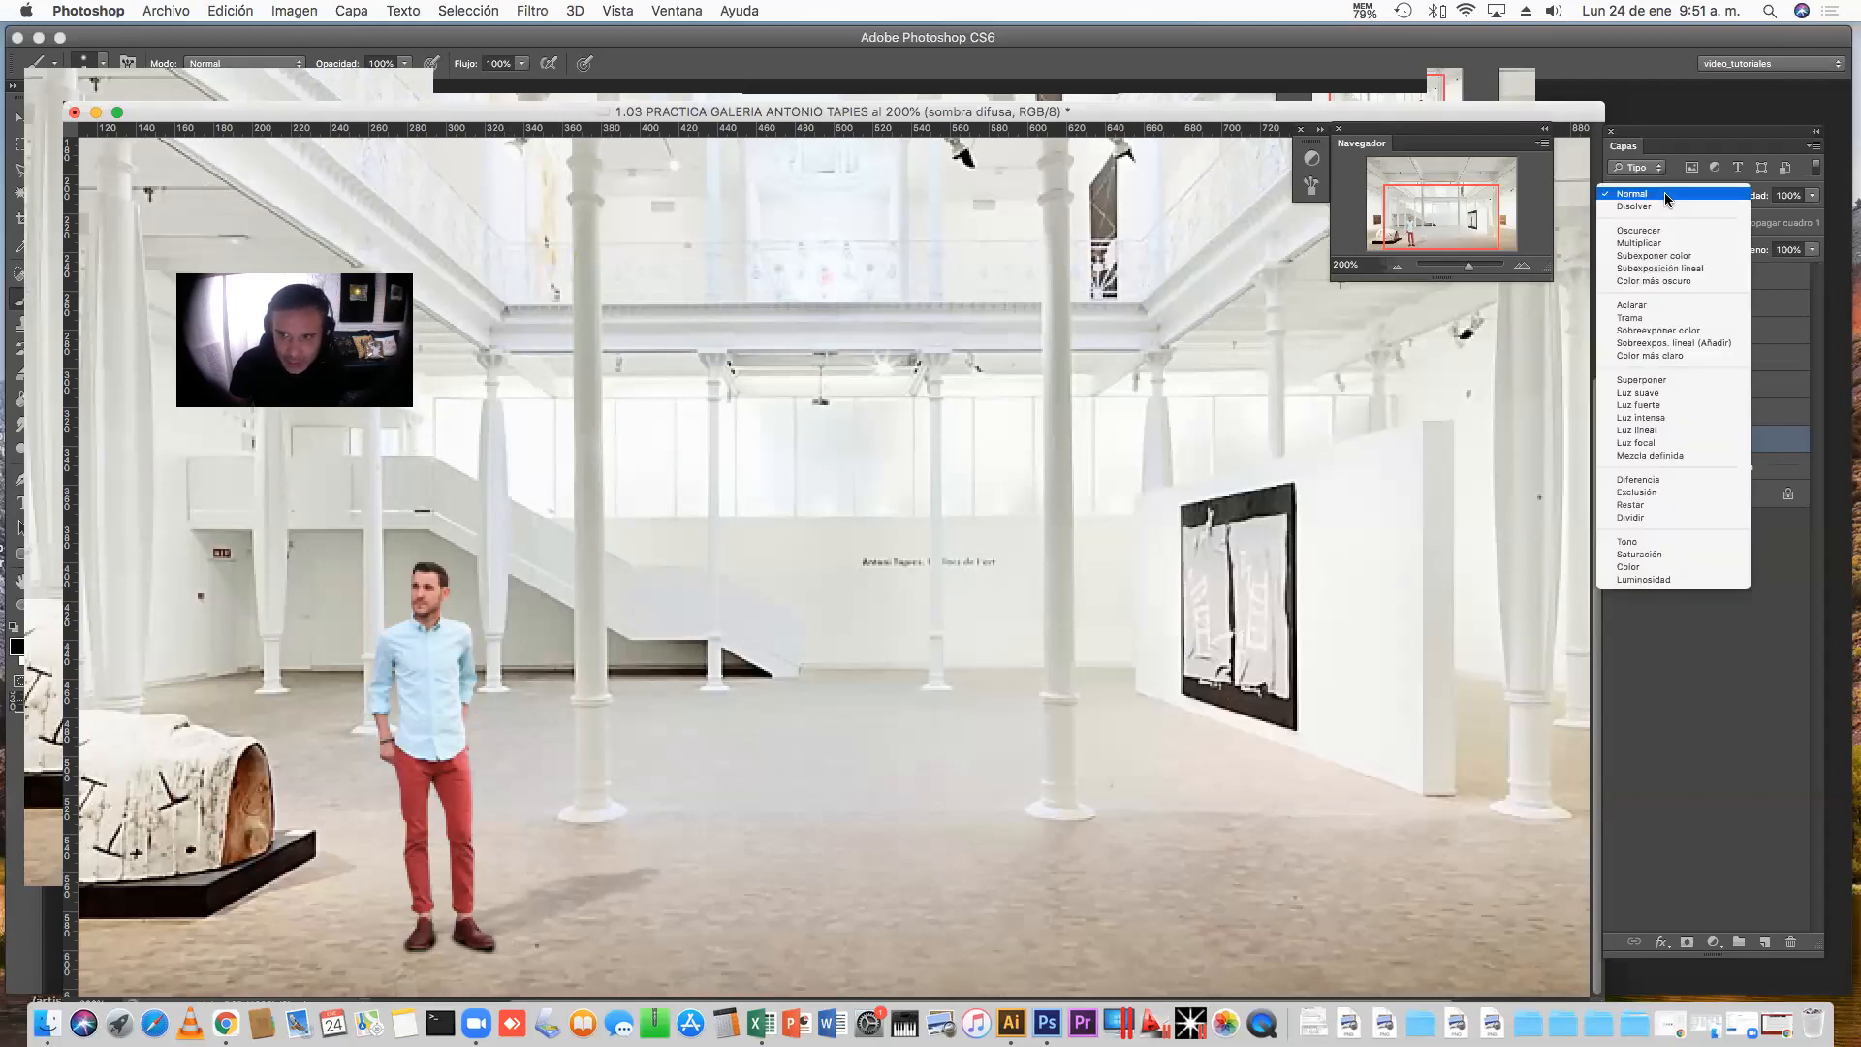
left_click(1648, 245)
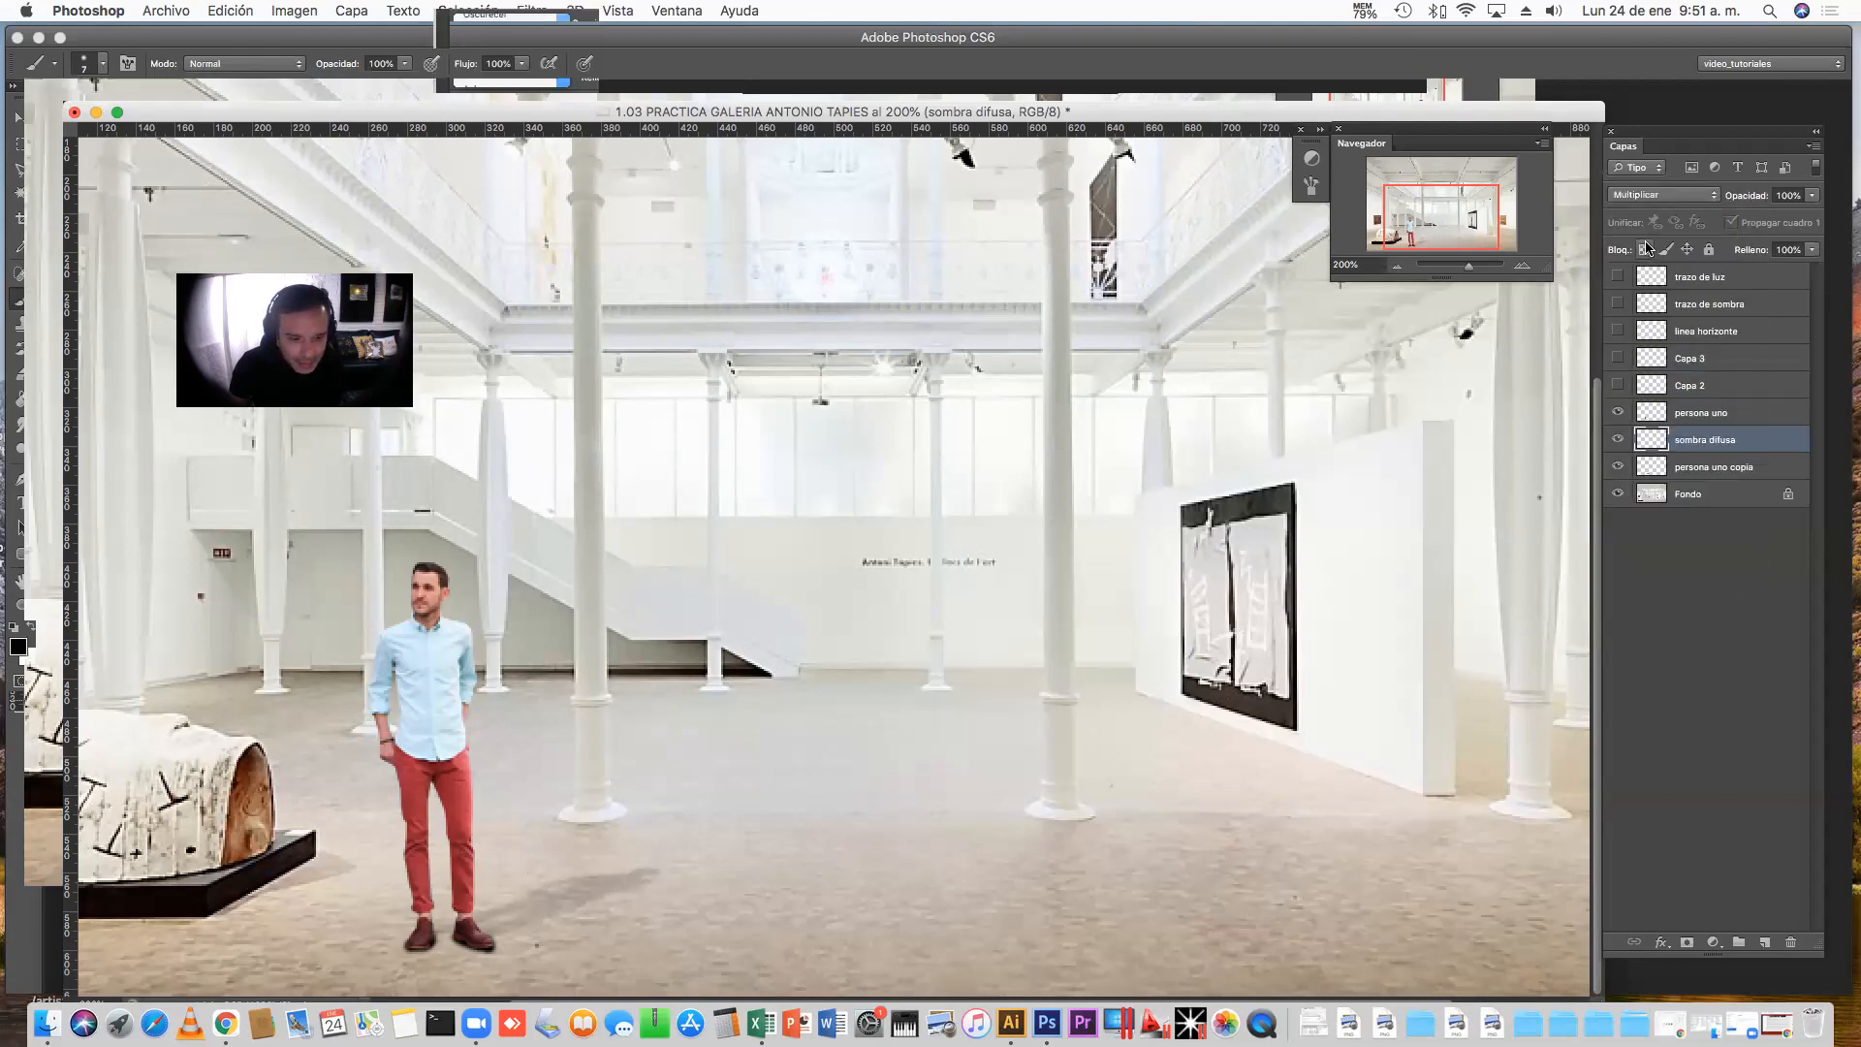
left_click(1811, 195)
left_click_drag(1816, 217, 1785, 219)
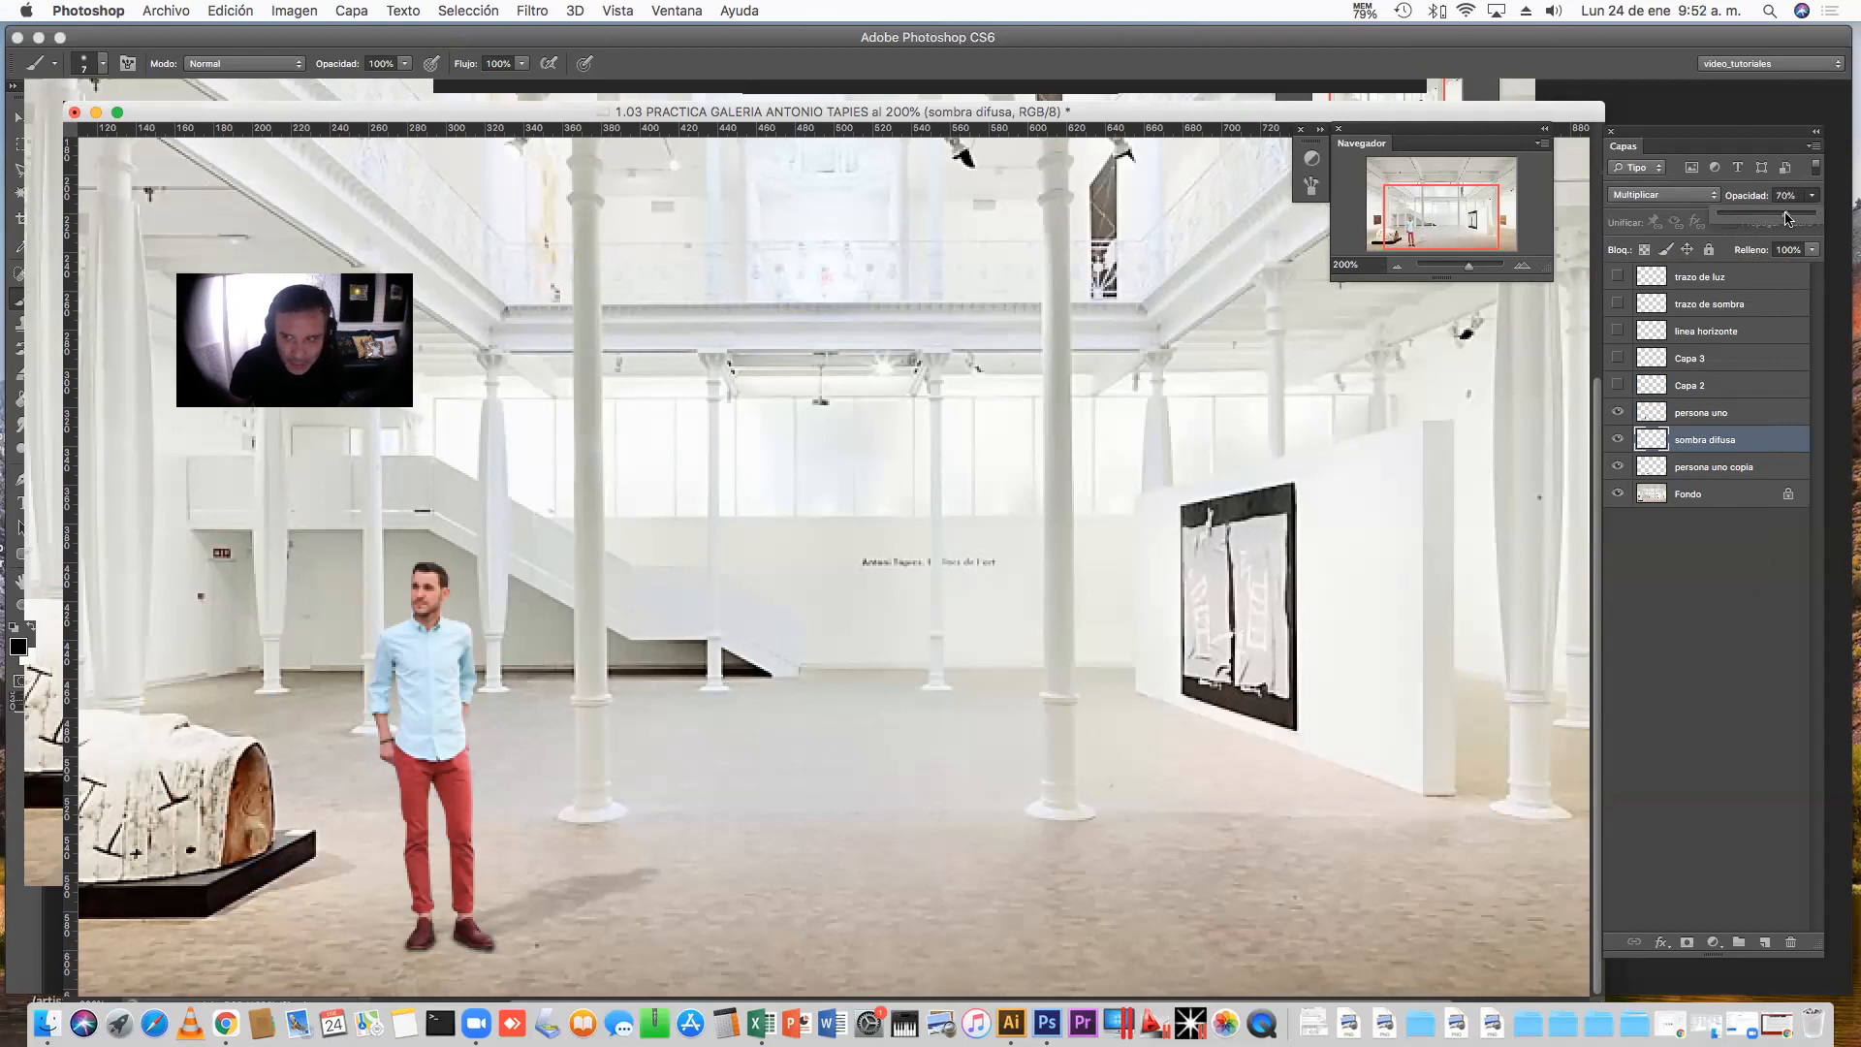
mouse_move(1786, 217)
left_mouse_down()
mouse_move(1764, 216)
mouse_move(1799, 220)
left_mouse_up()
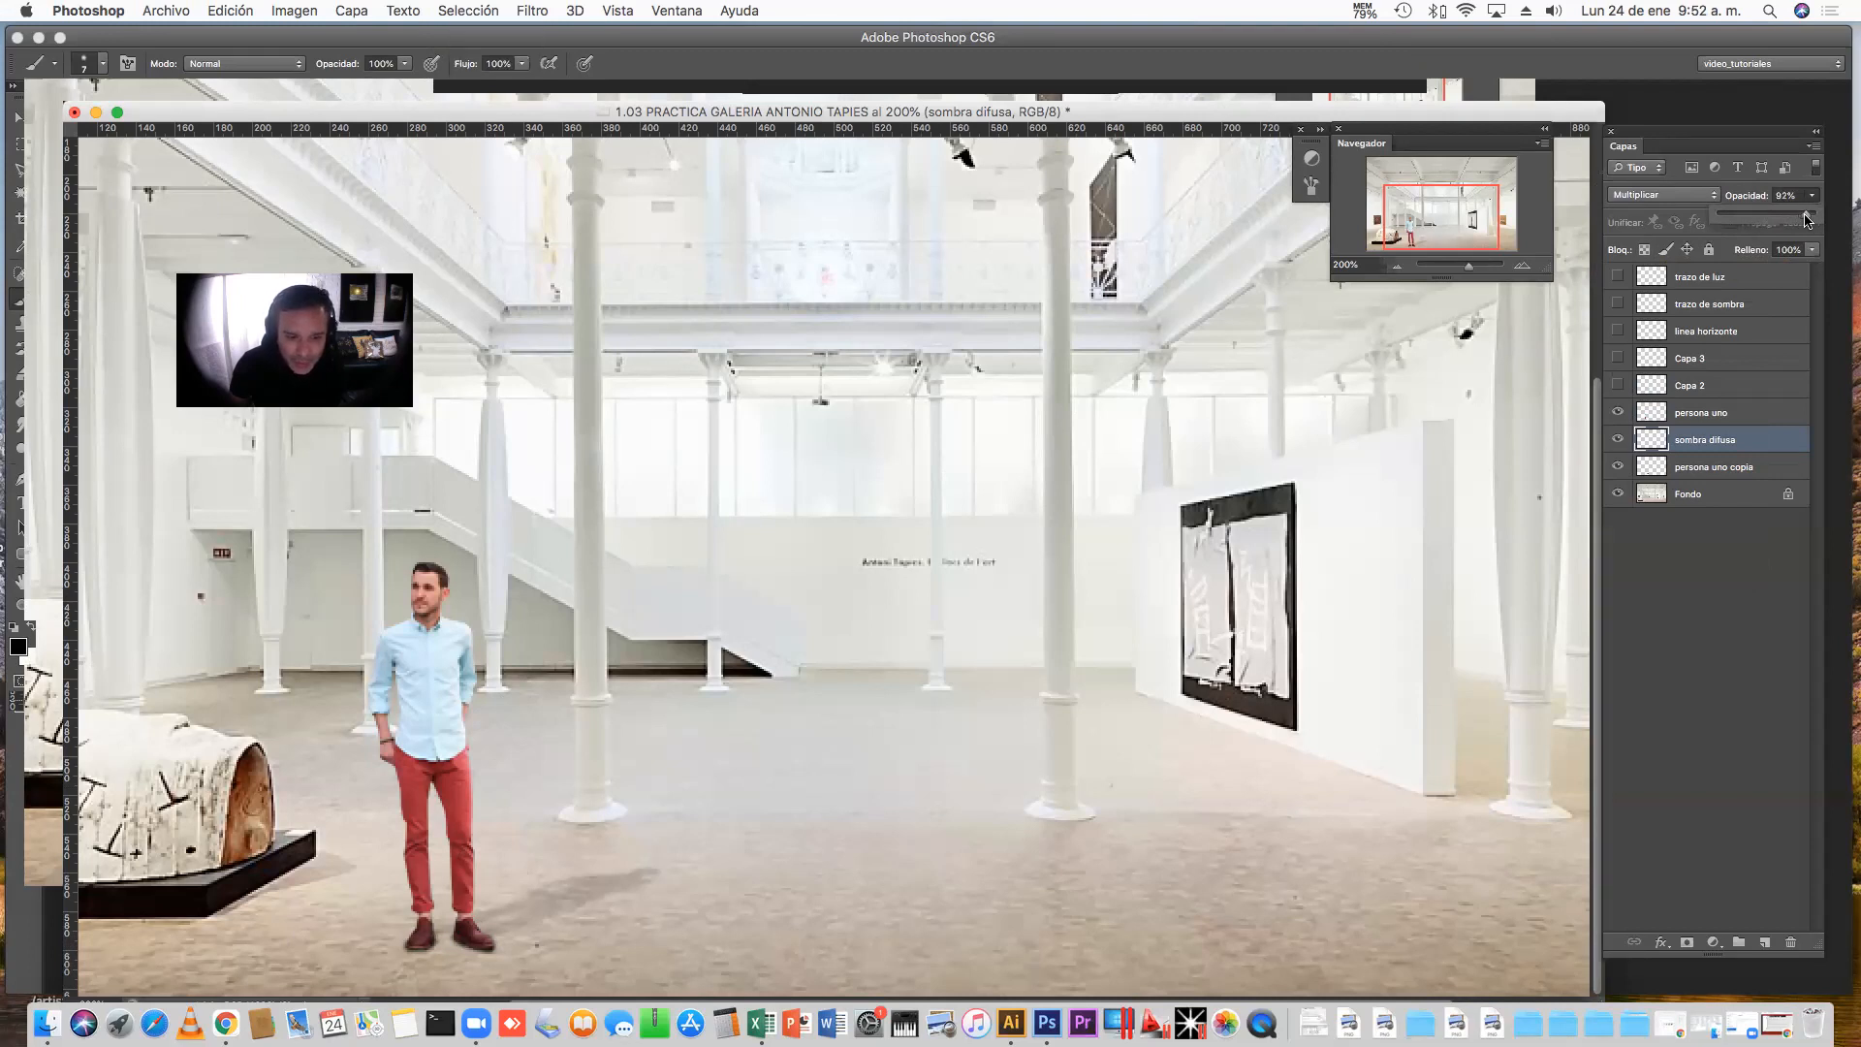
left_click_drag(1800, 220, 1798, 220)
left_click(1398, 267)
left_click(1399, 267)
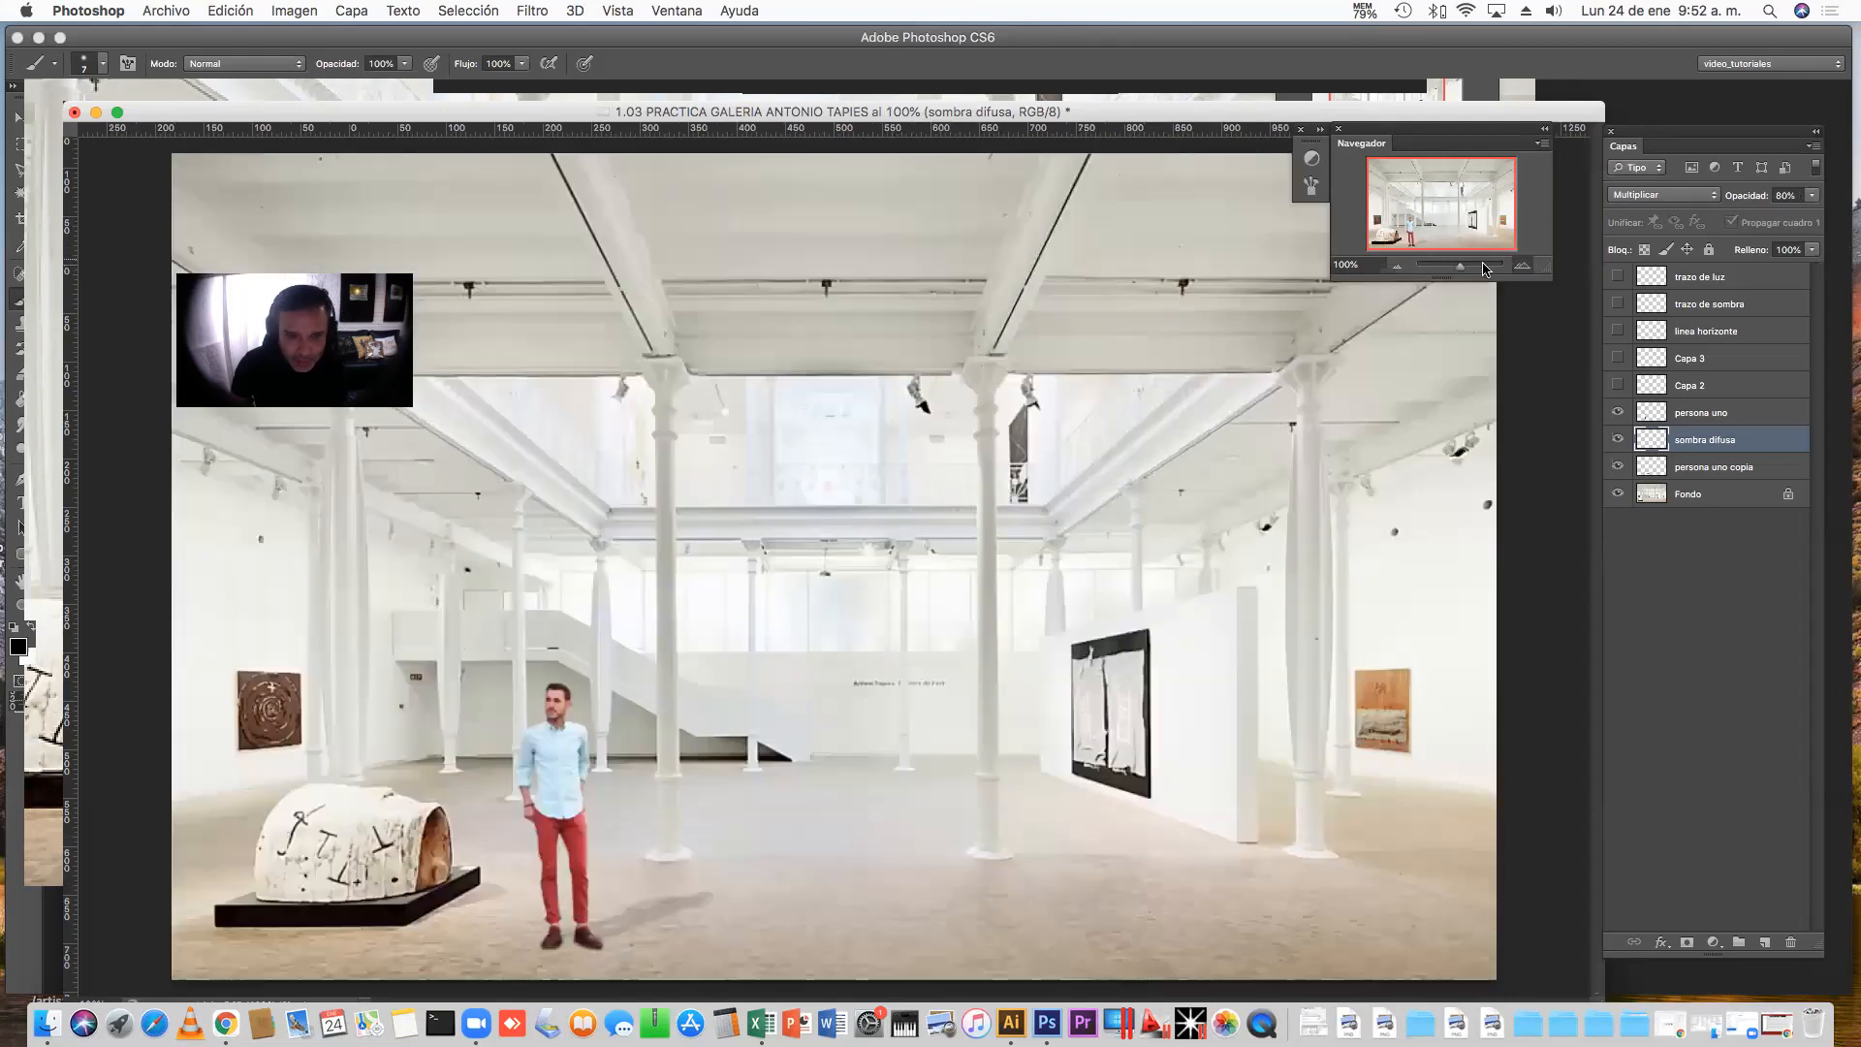
left_click(1522, 265)
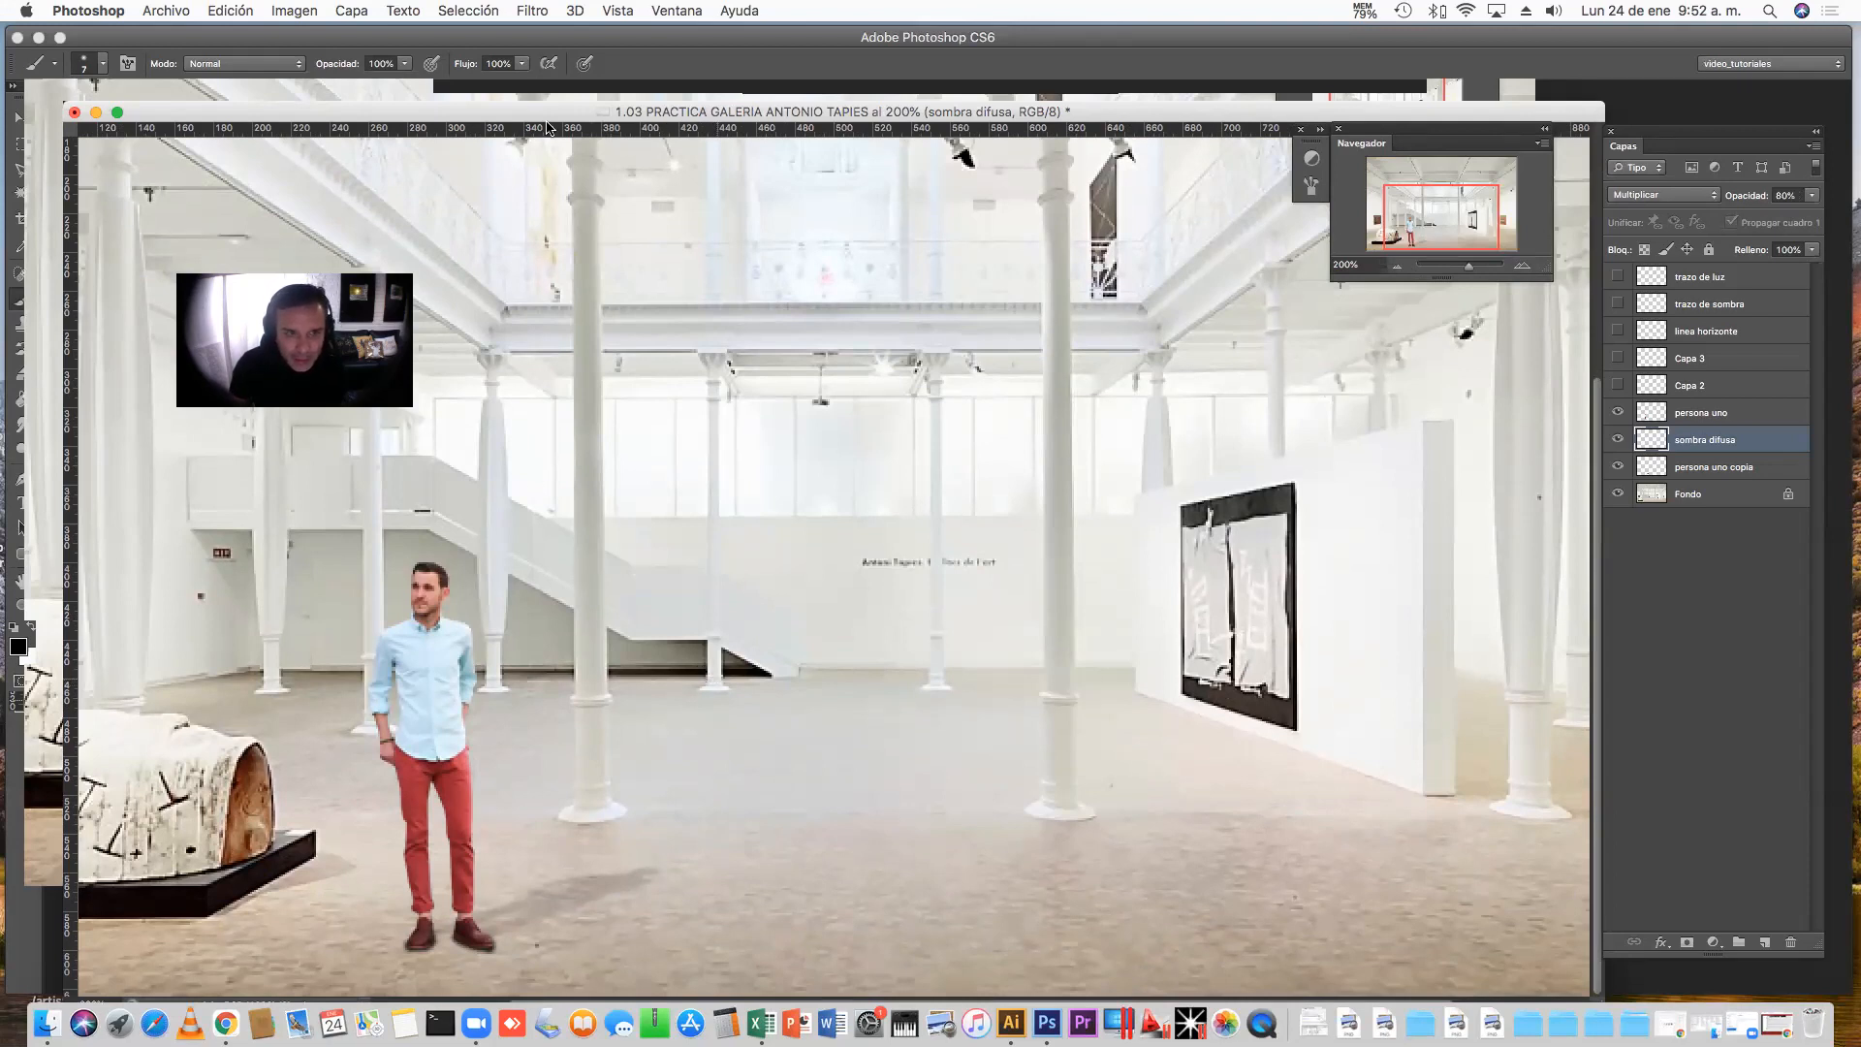
left_click(529, 11)
mouse_move(576, 236)
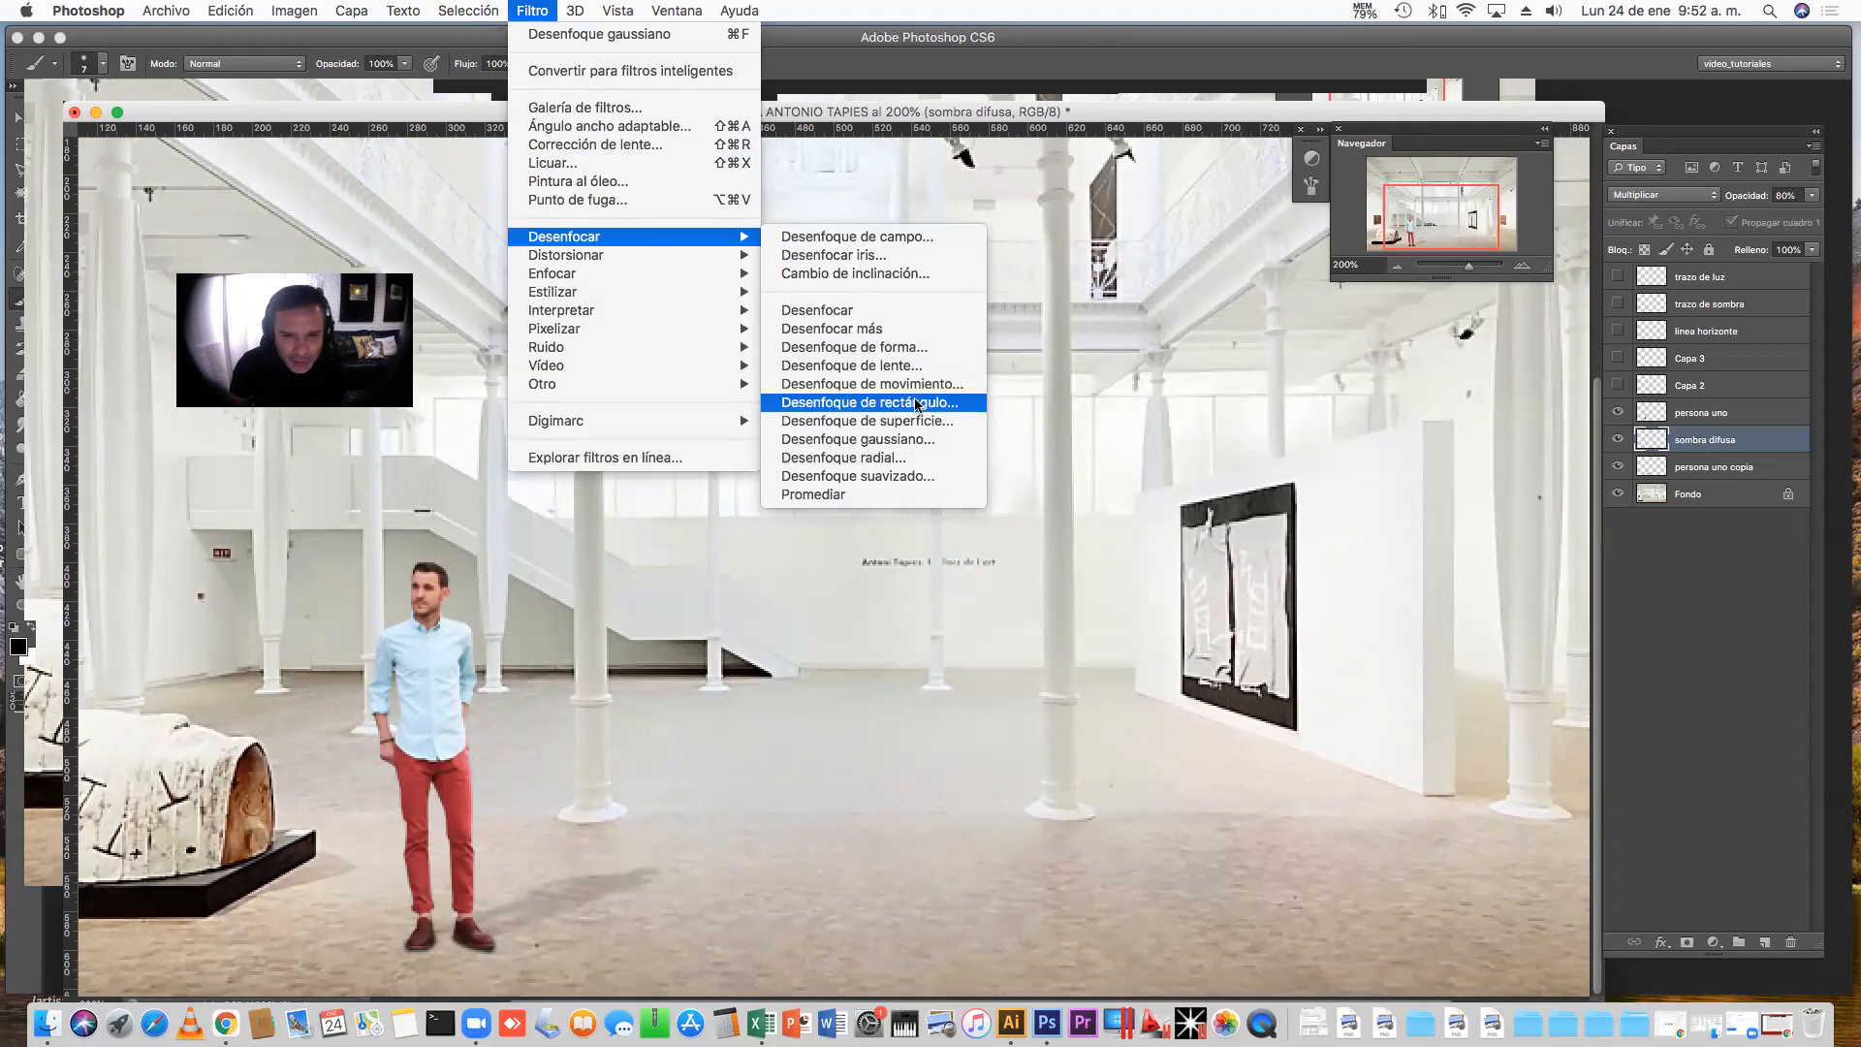
left_click(916, 441)
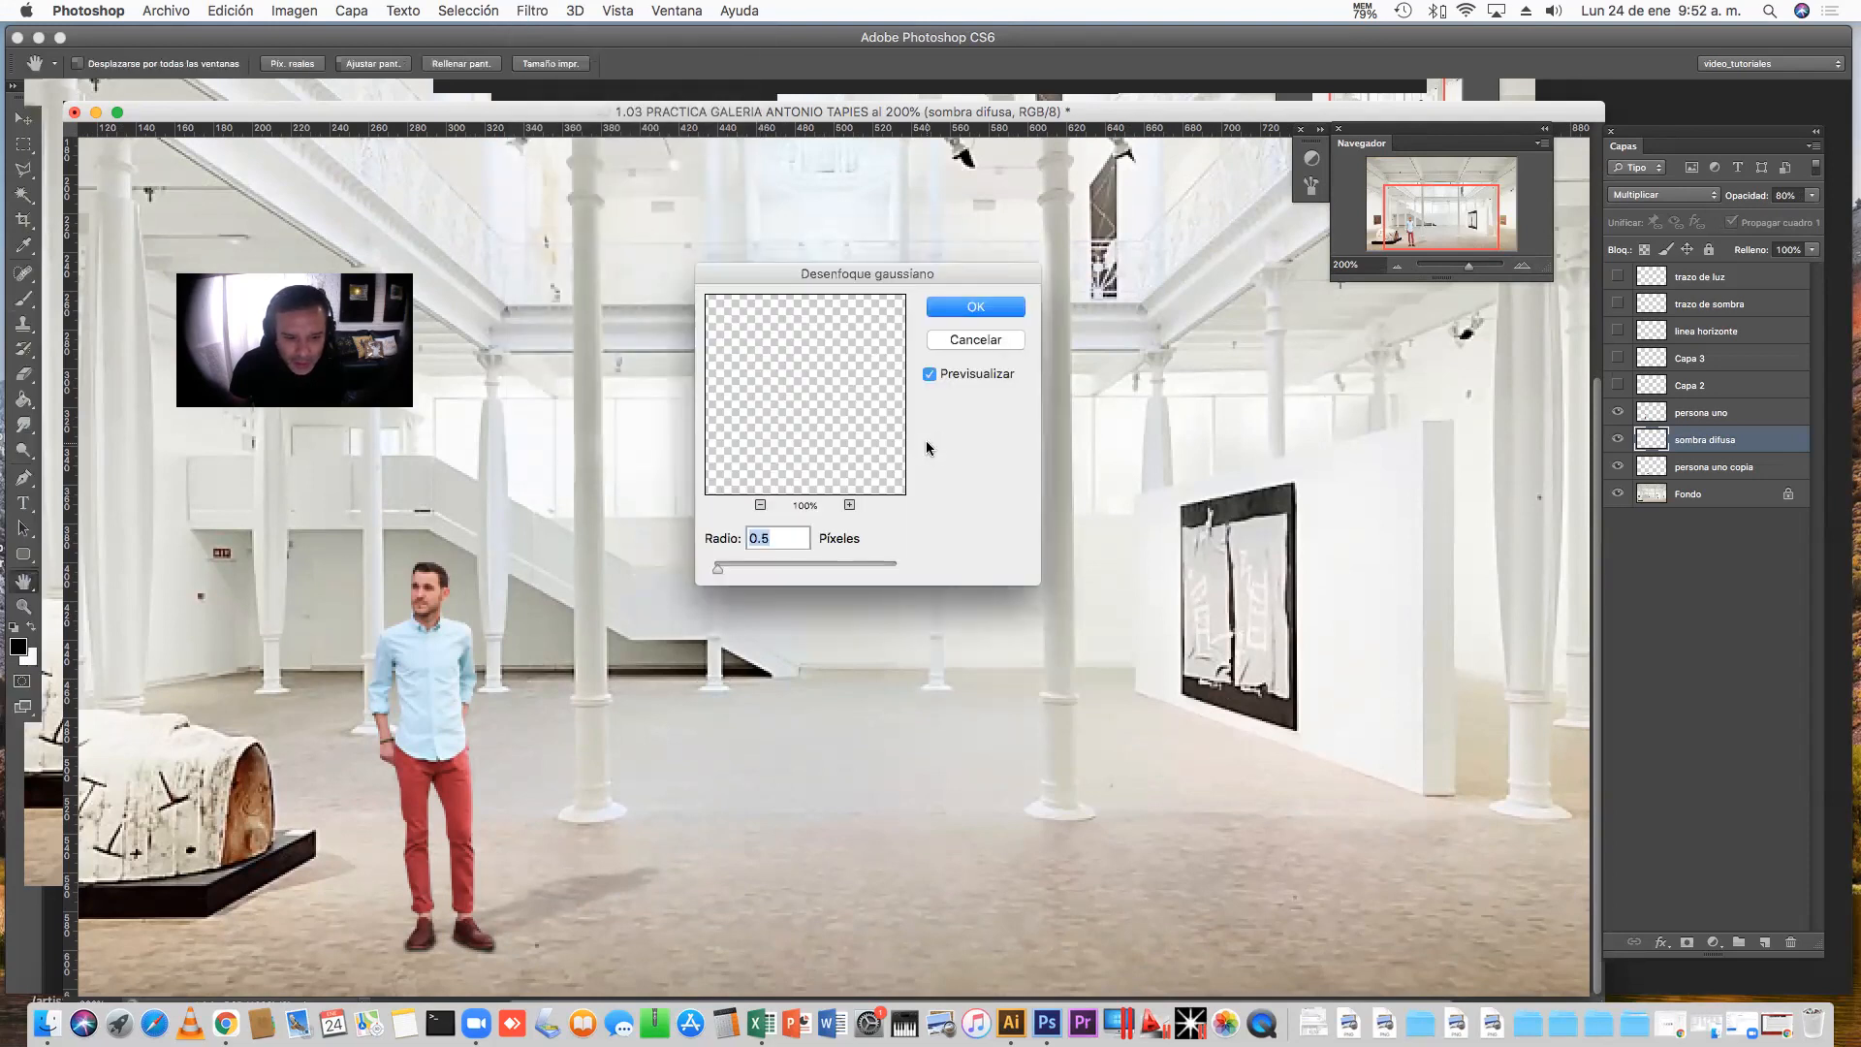
left_click_drag(720, 573, 720, 574)
left_click(1000, 341)
Open the Desenfoque de movimiento filter for sombra difusa and frame both shoe shadows in its preview at 400%
left_click(537, 12)
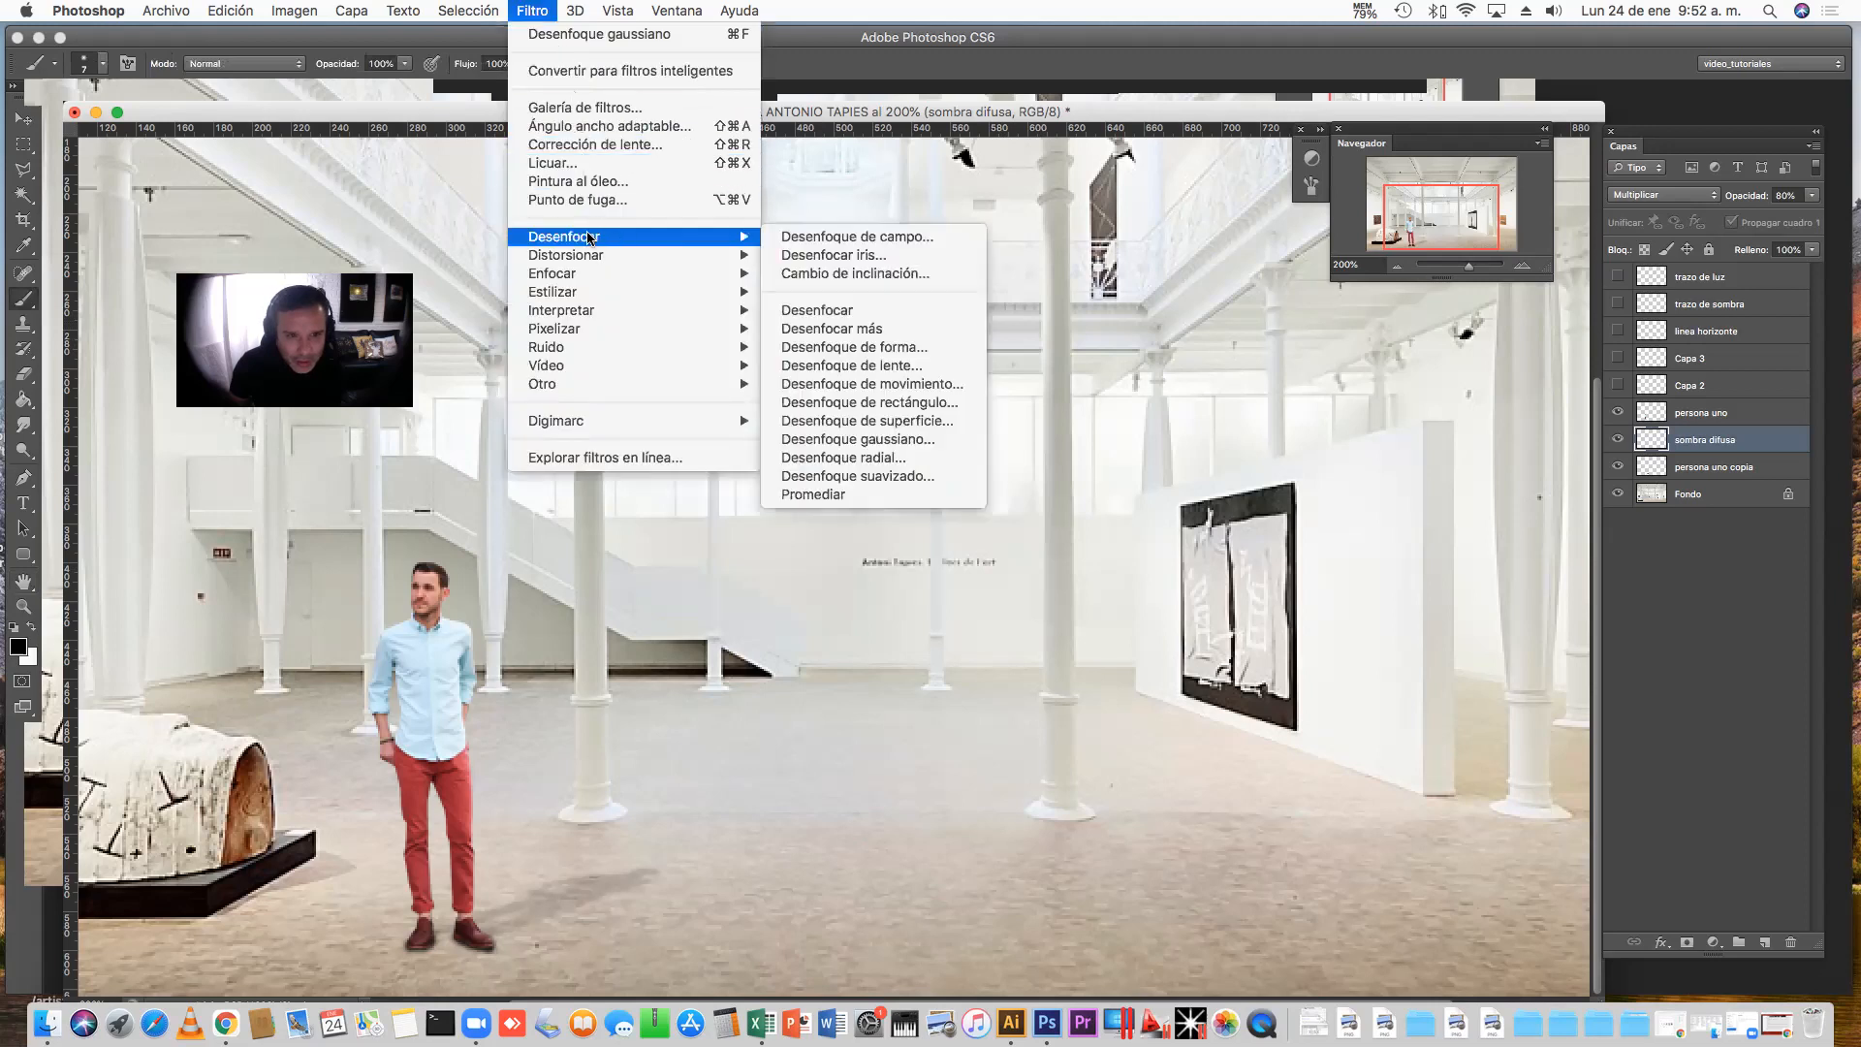
mouse_move(593, 239)
left_click(801, 385)
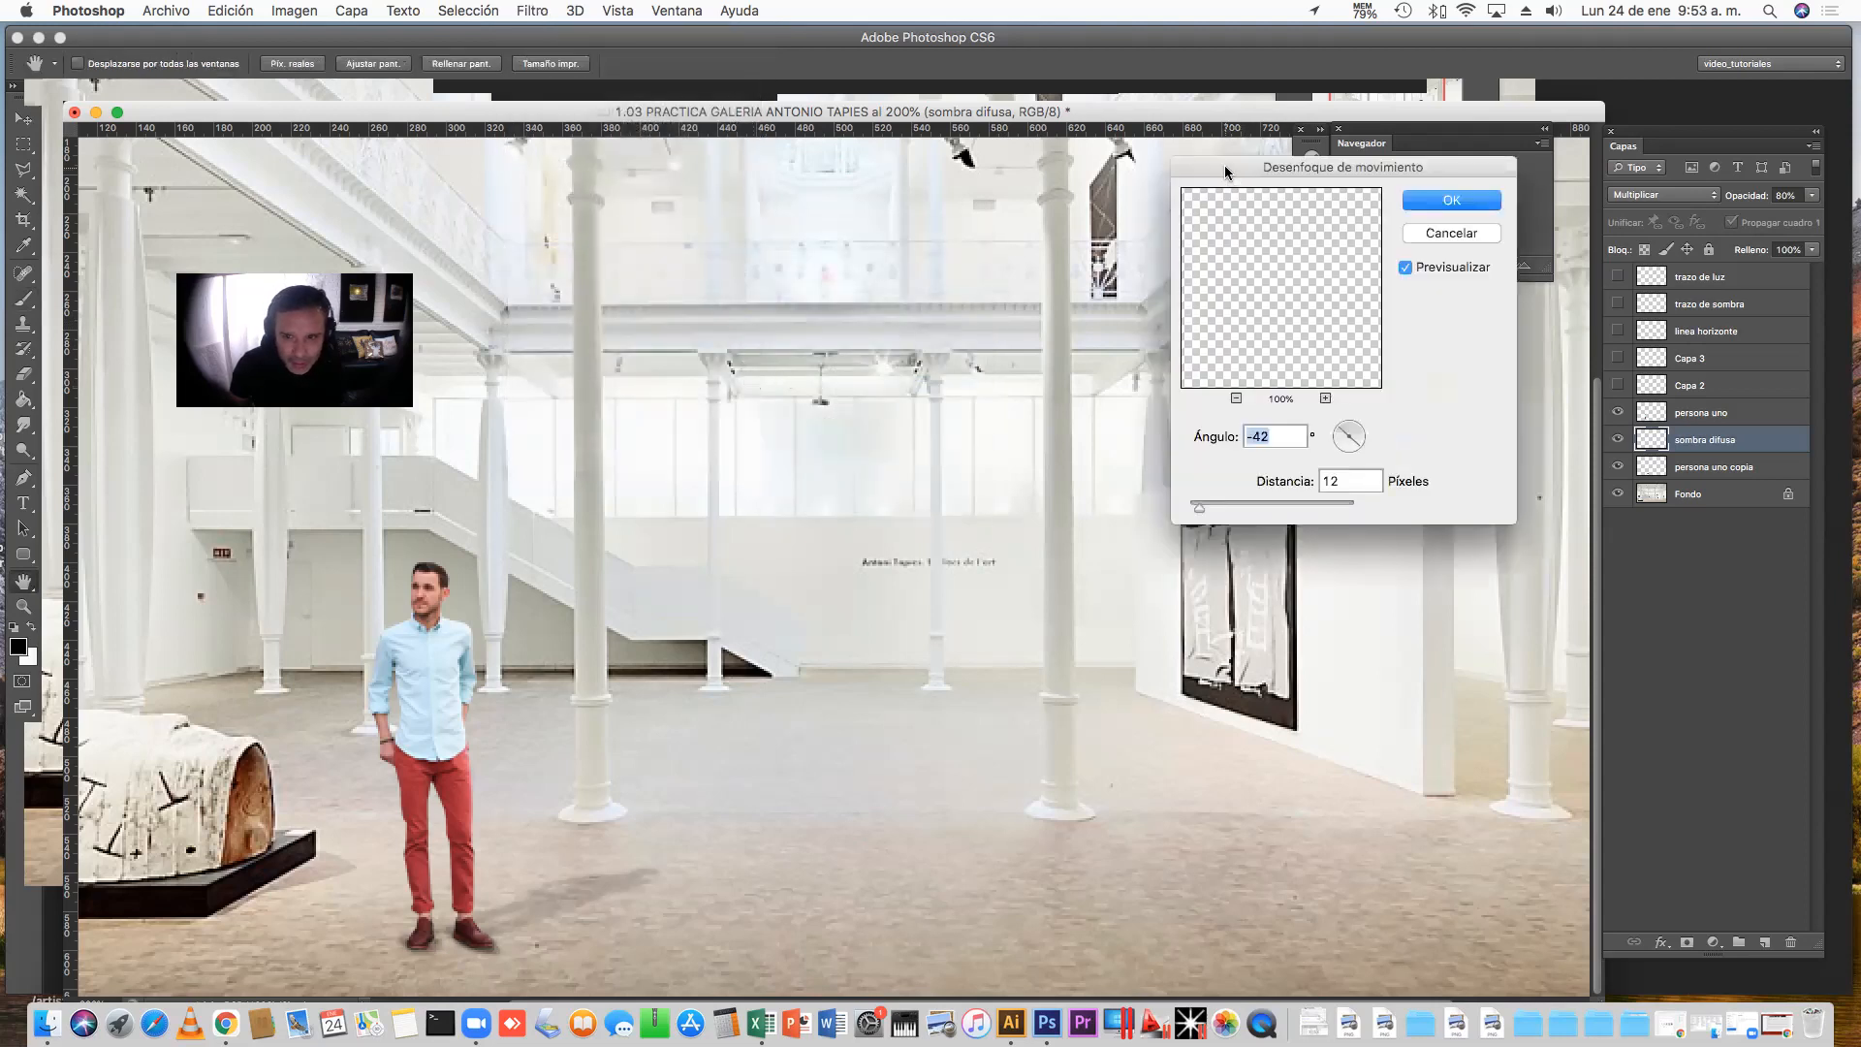
left_click_drag(1224, 165, 731, 283)
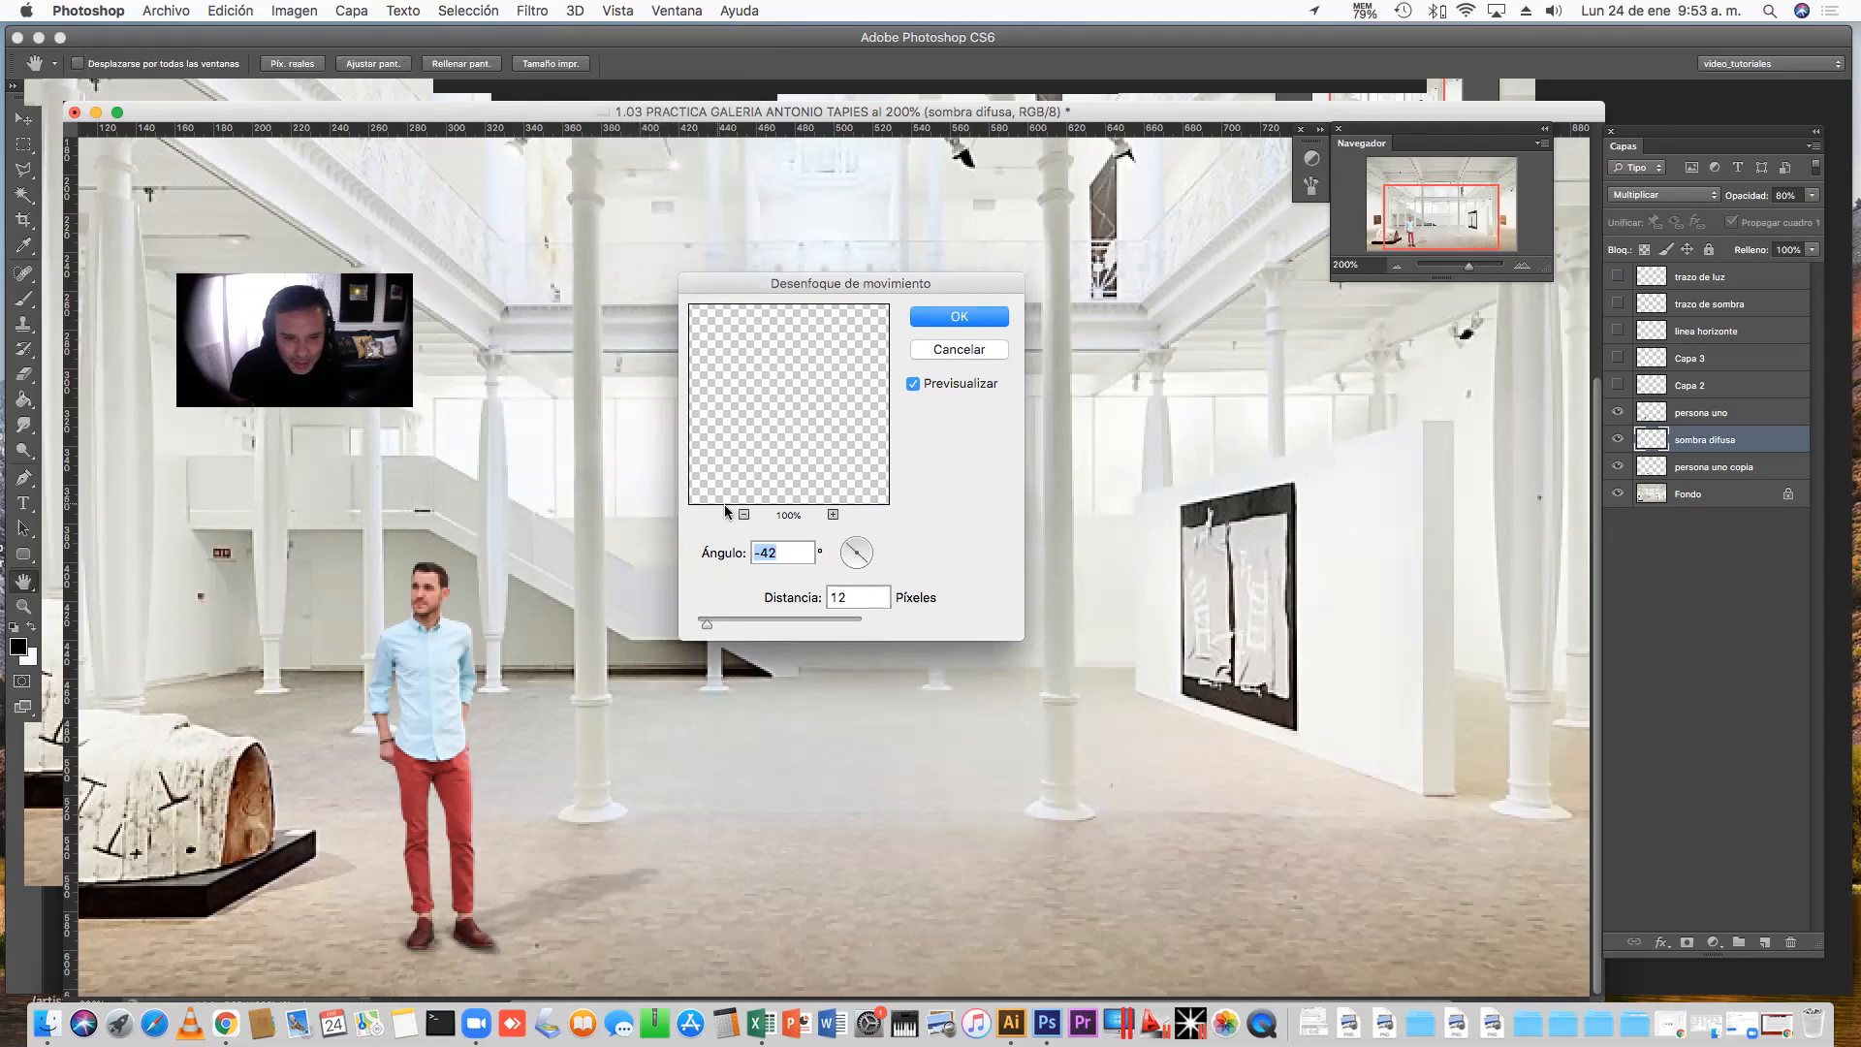
mouse_move(763, 361)
left_mouse_down()
mouse_move(806, 369)
mouse_move(802, 469)
left_mouse_up()
left_click_drag(801, 327, 806, 475)
mouse_move(811, 364)
left_mouse_down()
mouse_move(763, 454)
mouse_move(803, 446)
left_mouse_up()
mouse_move(719, 351)
left_mouse_down()
mouse_move(722, 482)
mouse_move(870, 428)
mouse_move(843, 420)
mouse_move(840, 495)
mouse_move(826, 320)
left_mouse_up()
left_click(833, 513)
left_click(832, 514)
left_click(833, 513)
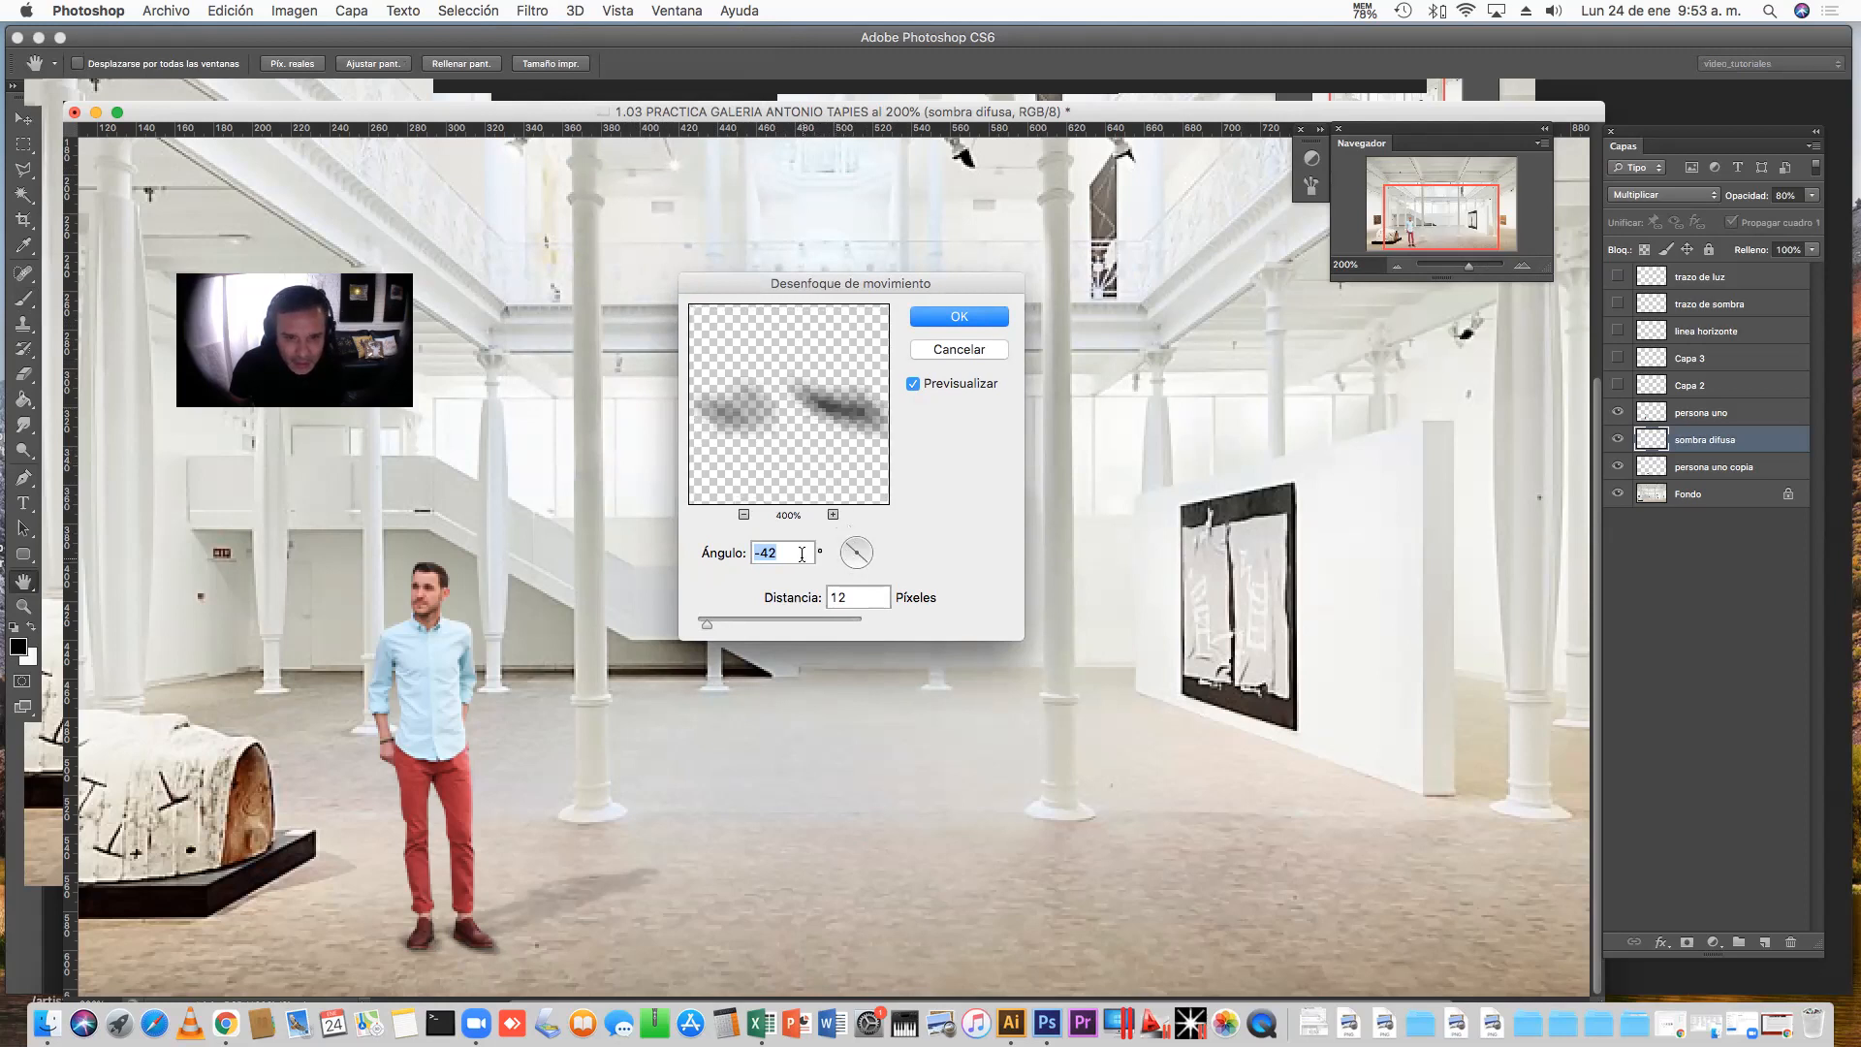
Try the motion blur on the contact shadows with a 45° angle and a distance of 8 pixels
left_click_drag(717, 624, 694, 627)
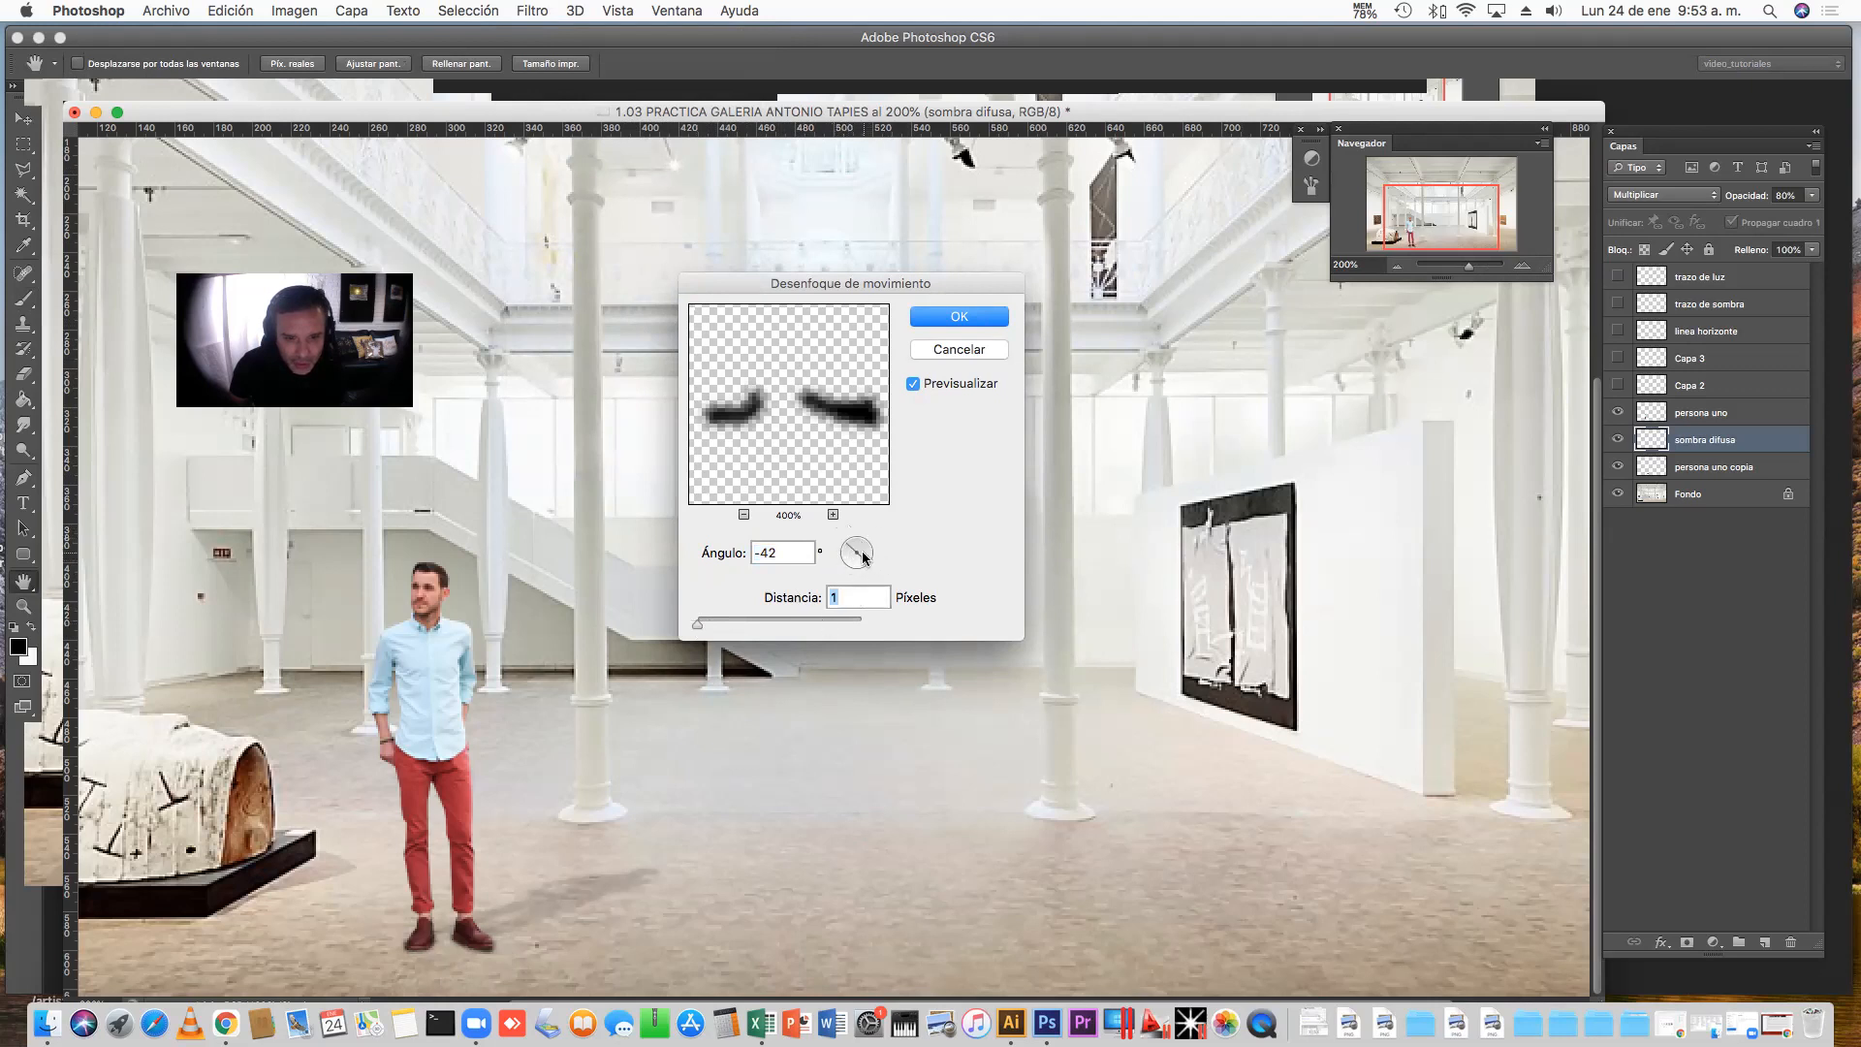
left_click_drag(865, 560, 868, 547)
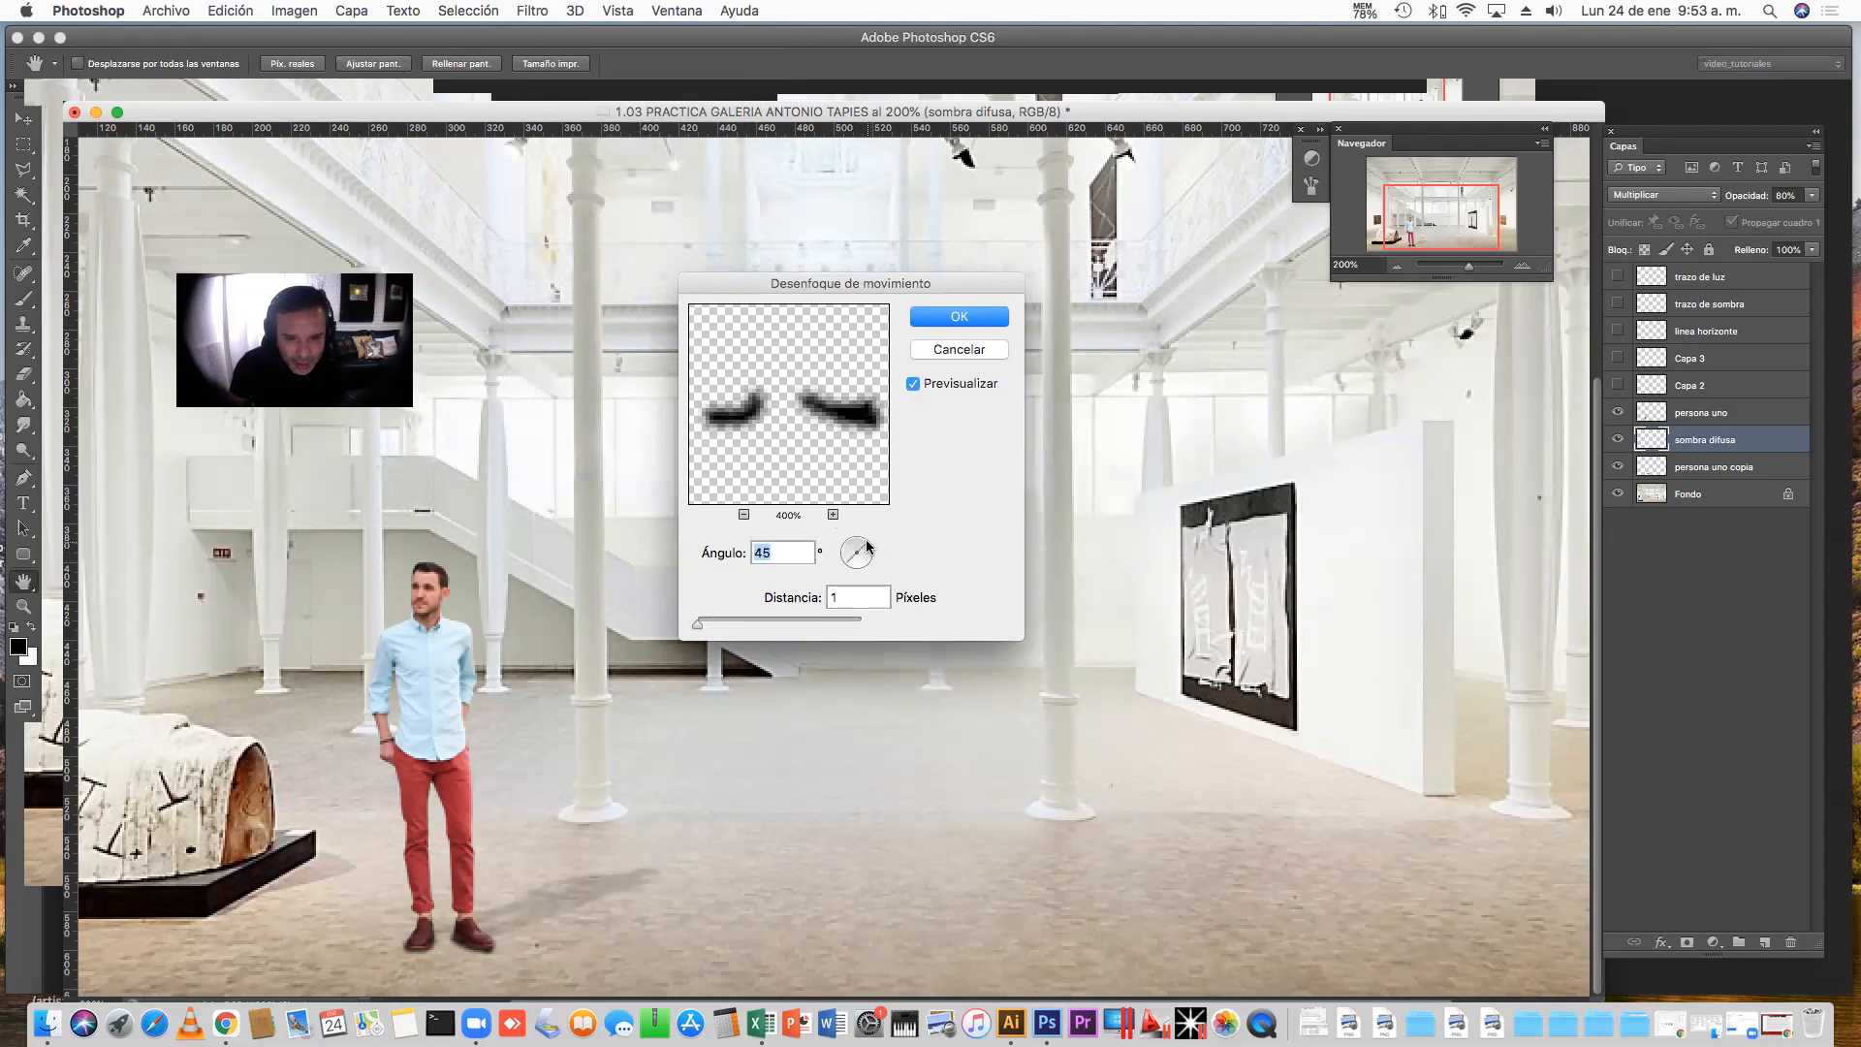
left_click_drag(700, 626, 704, 628)
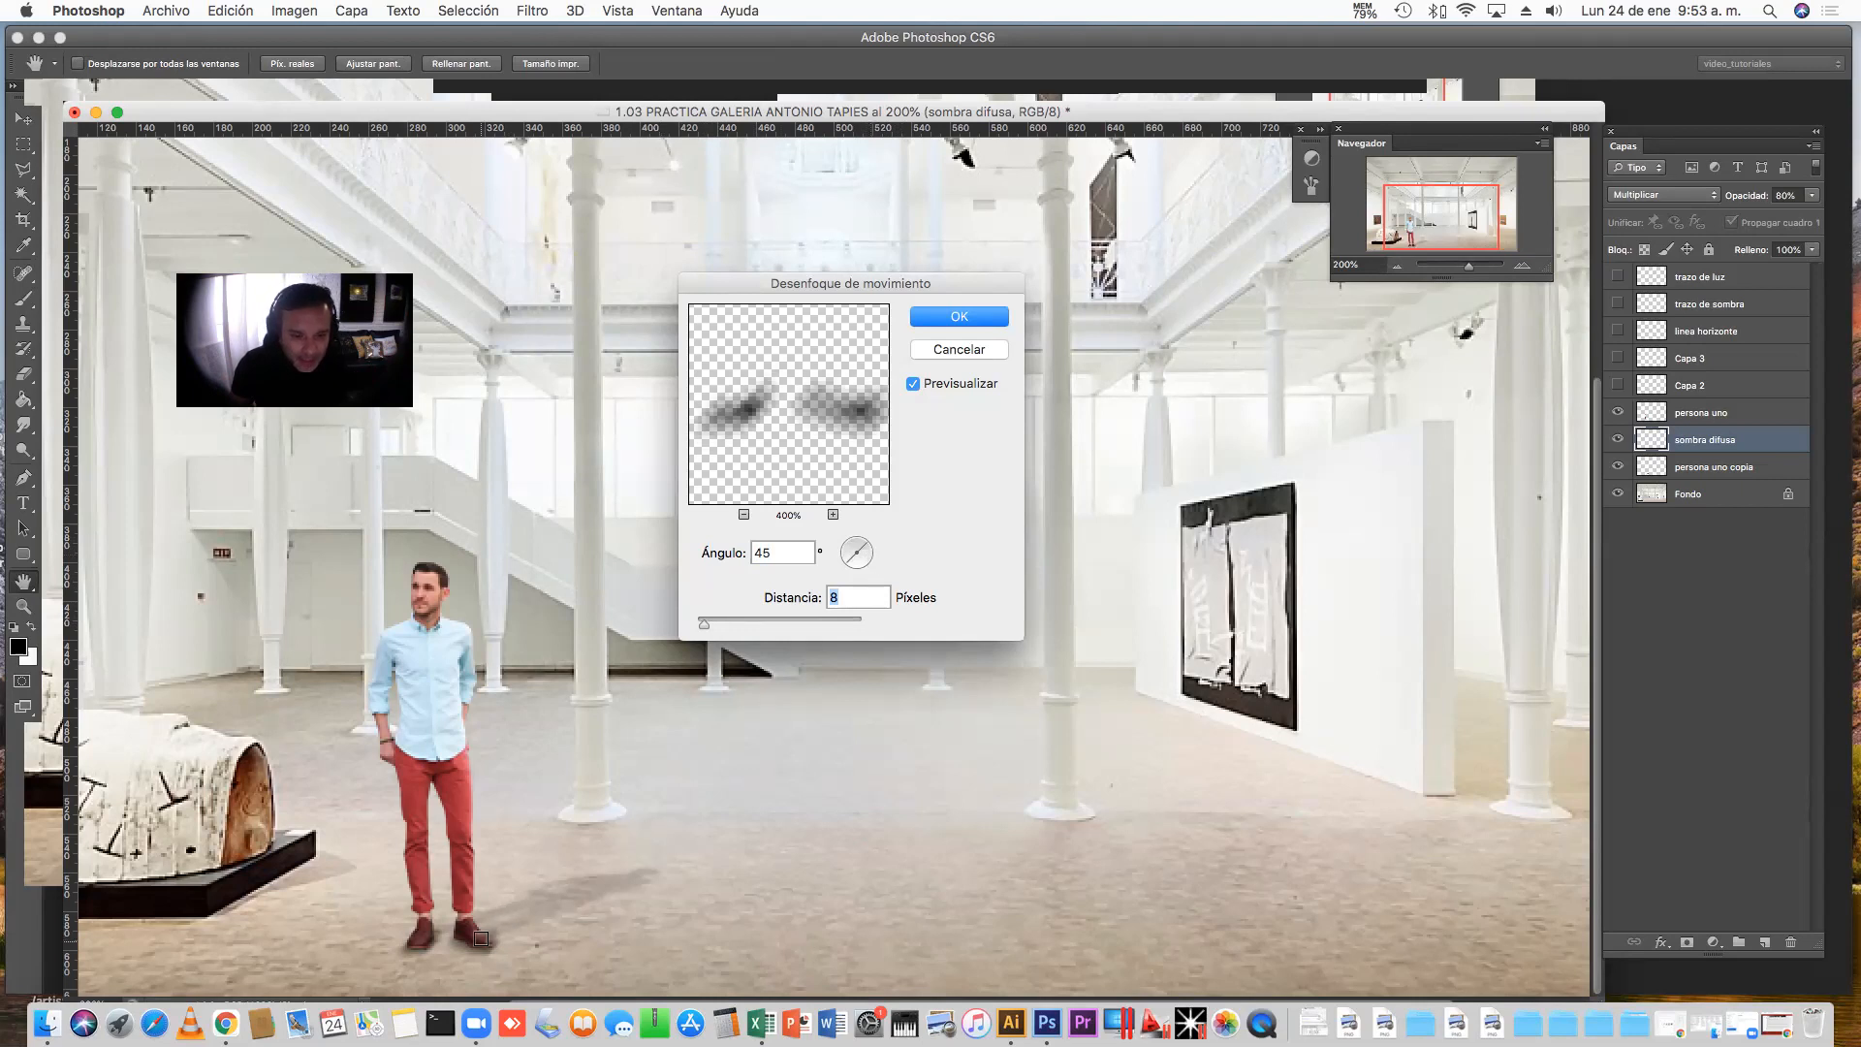
Apply the motion blur to the contact shadows with an angle of 0° and a distance of 3 pixels
left_click(868, 554)
left_click_drag(871, 553, 870, 552)
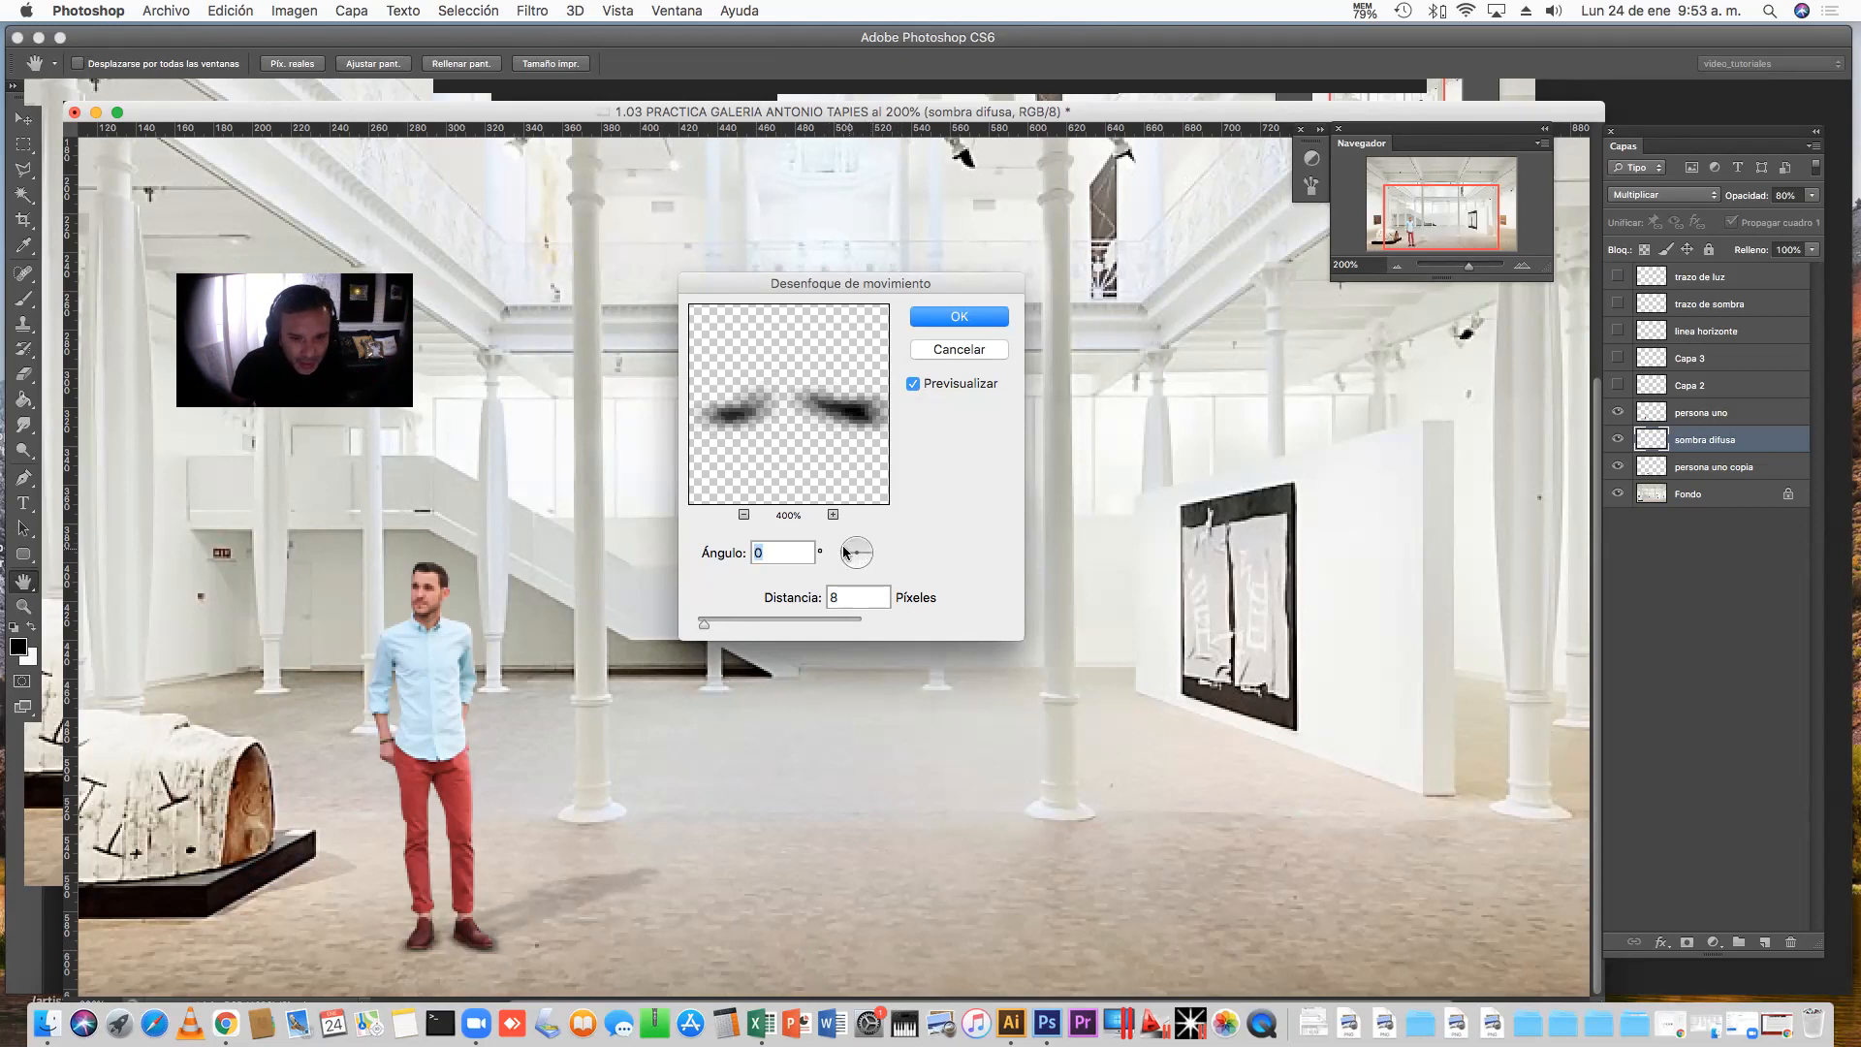
left_click_drag(702, 623, 705, 625)
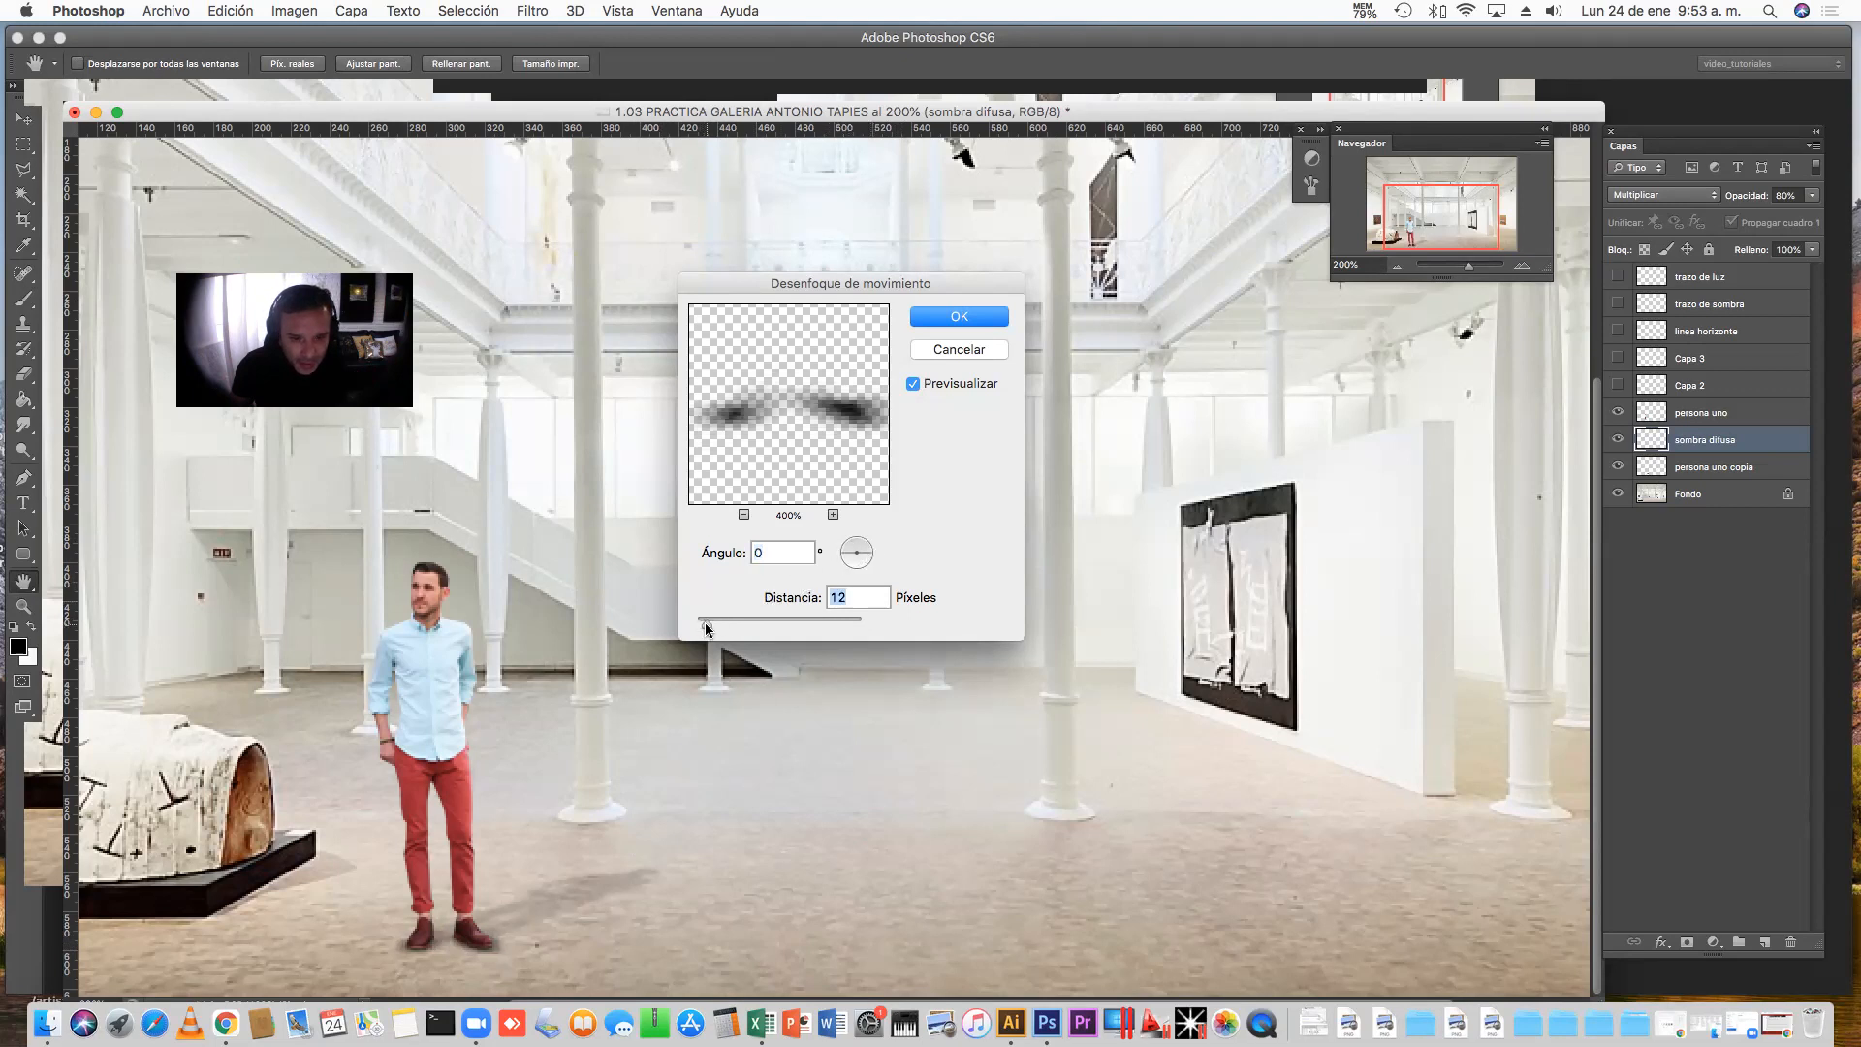
left_click_drag(705, 622, 702, 623)
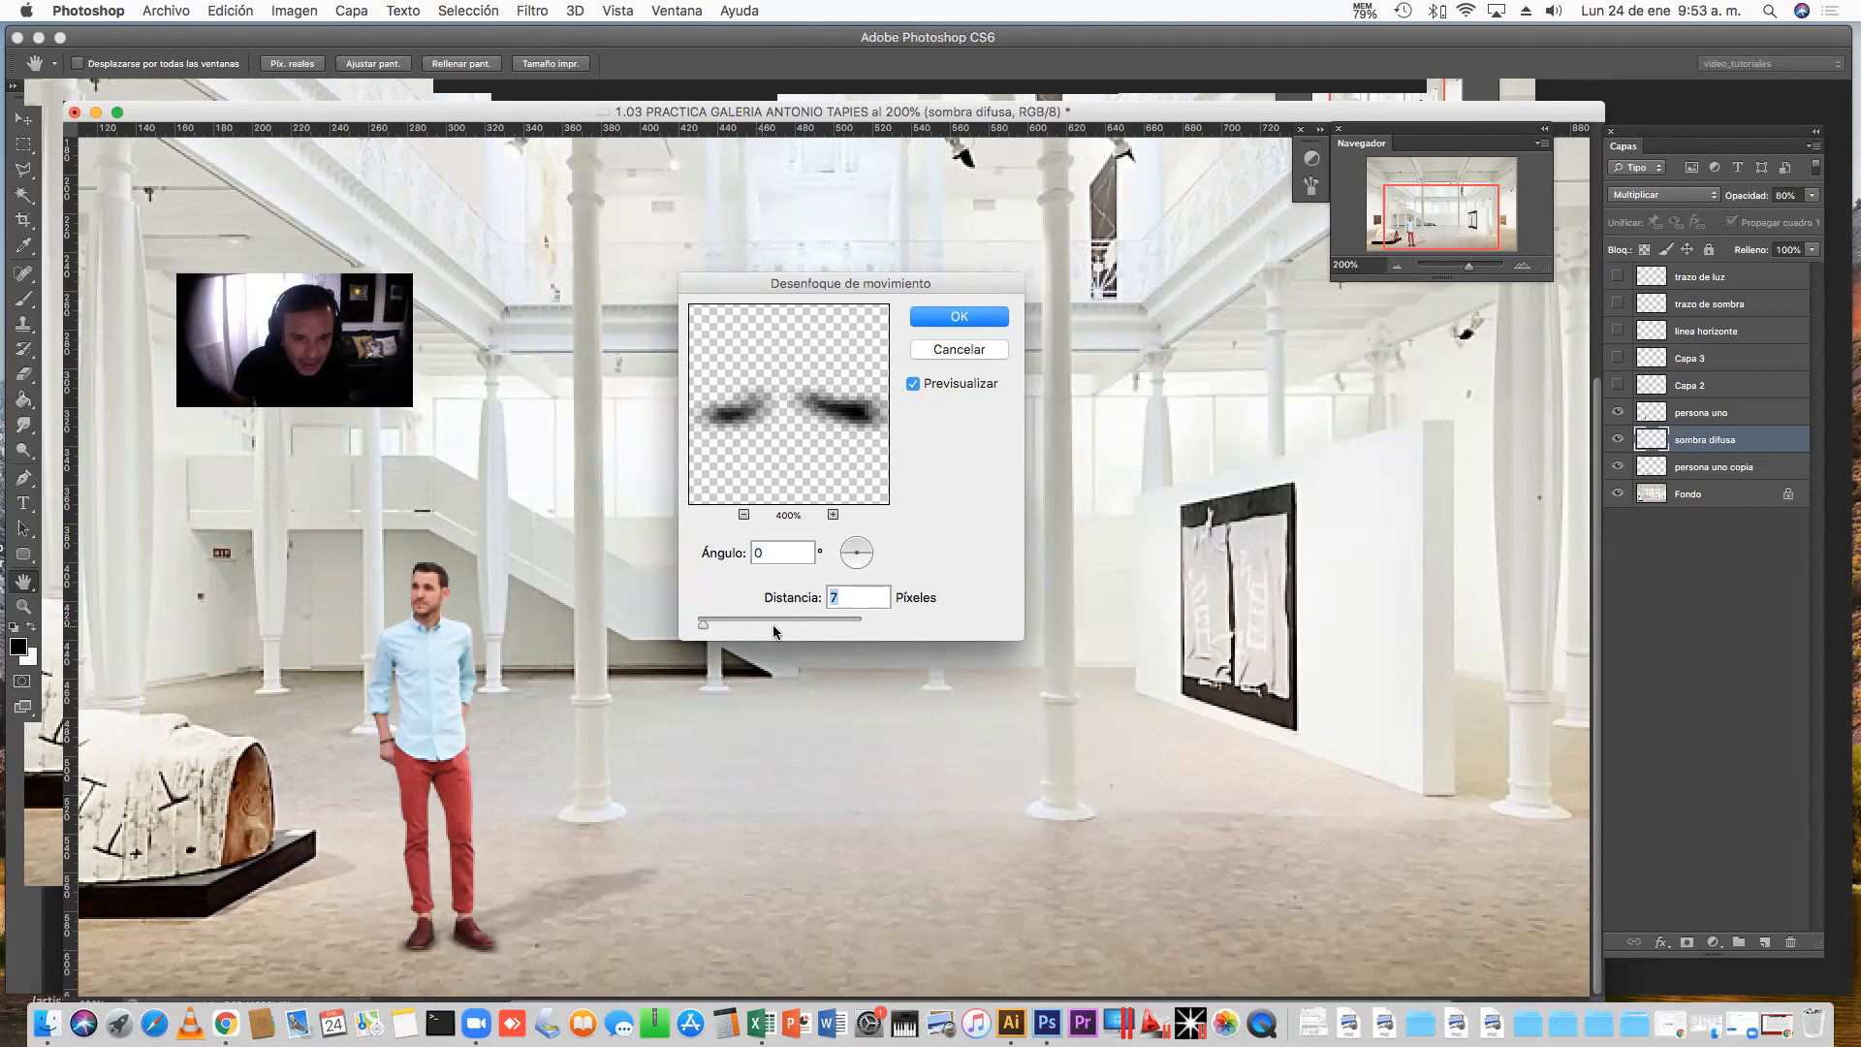
left_click_drag(704, 624, 704, 630)
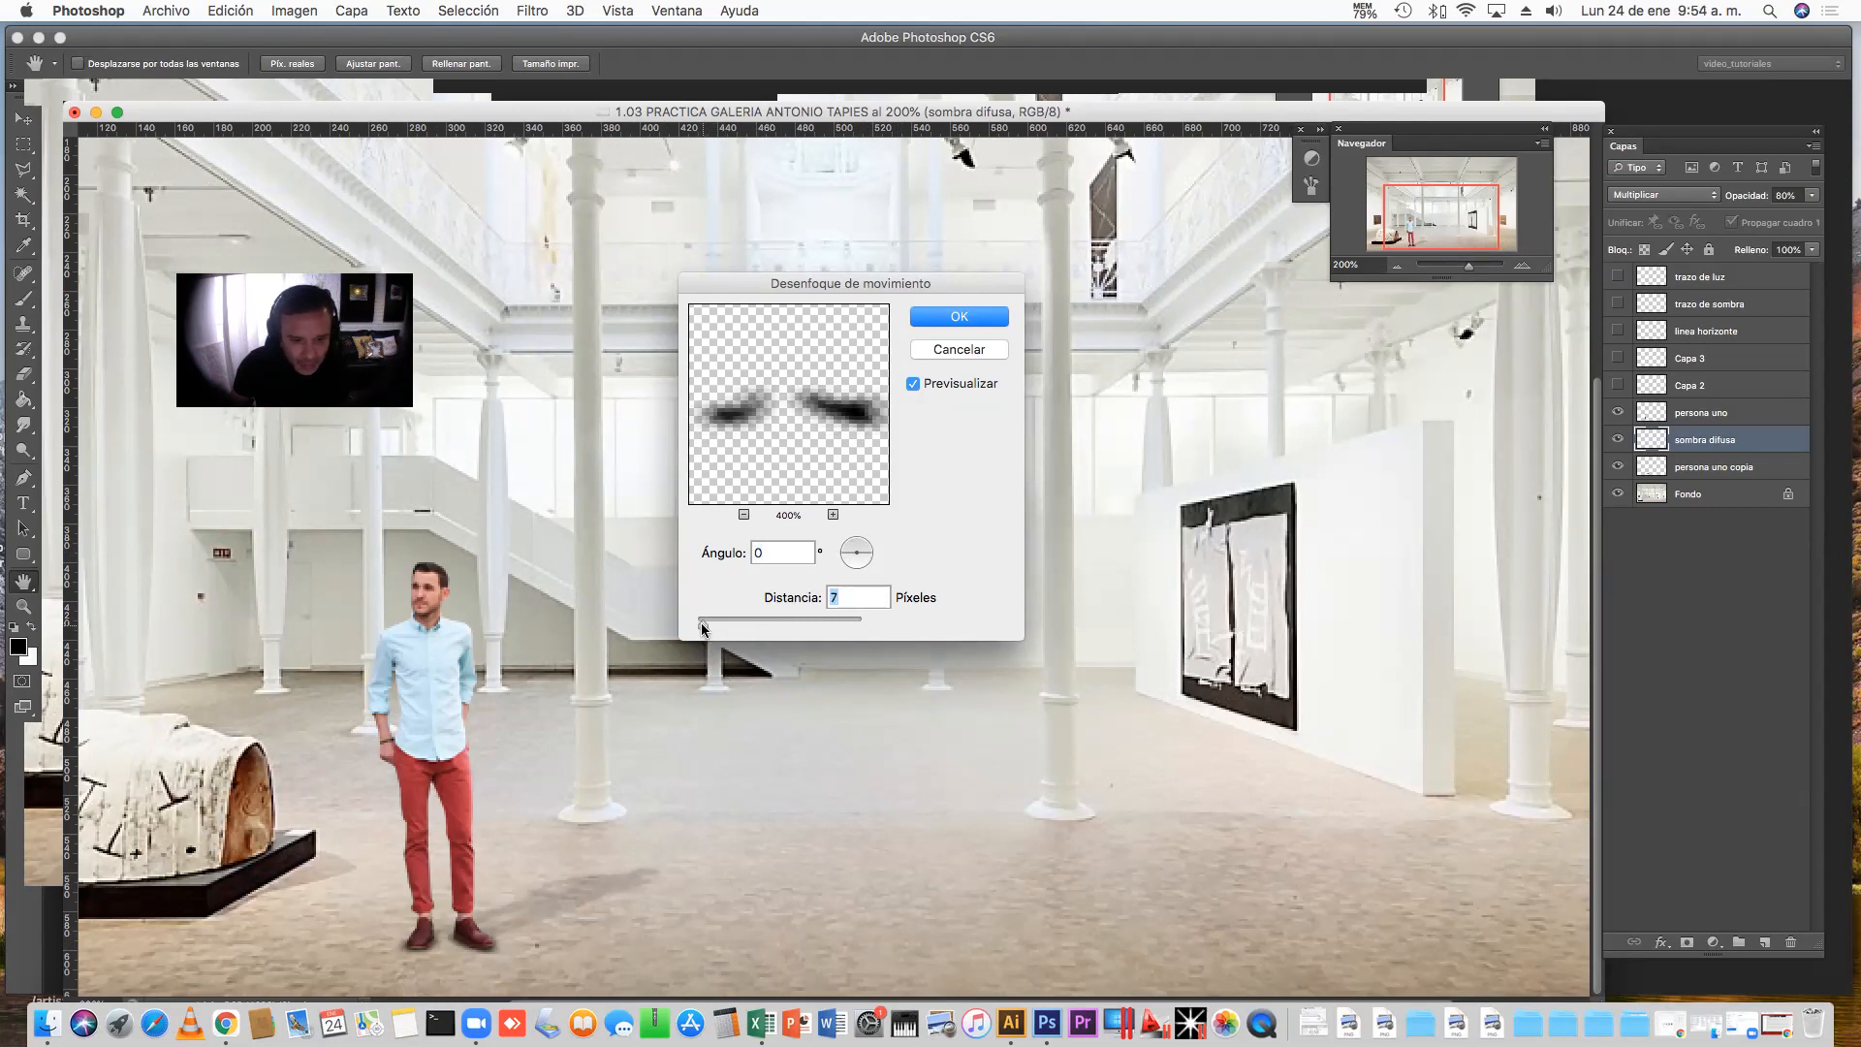
left_click_drag(703, 628, 696, 620)
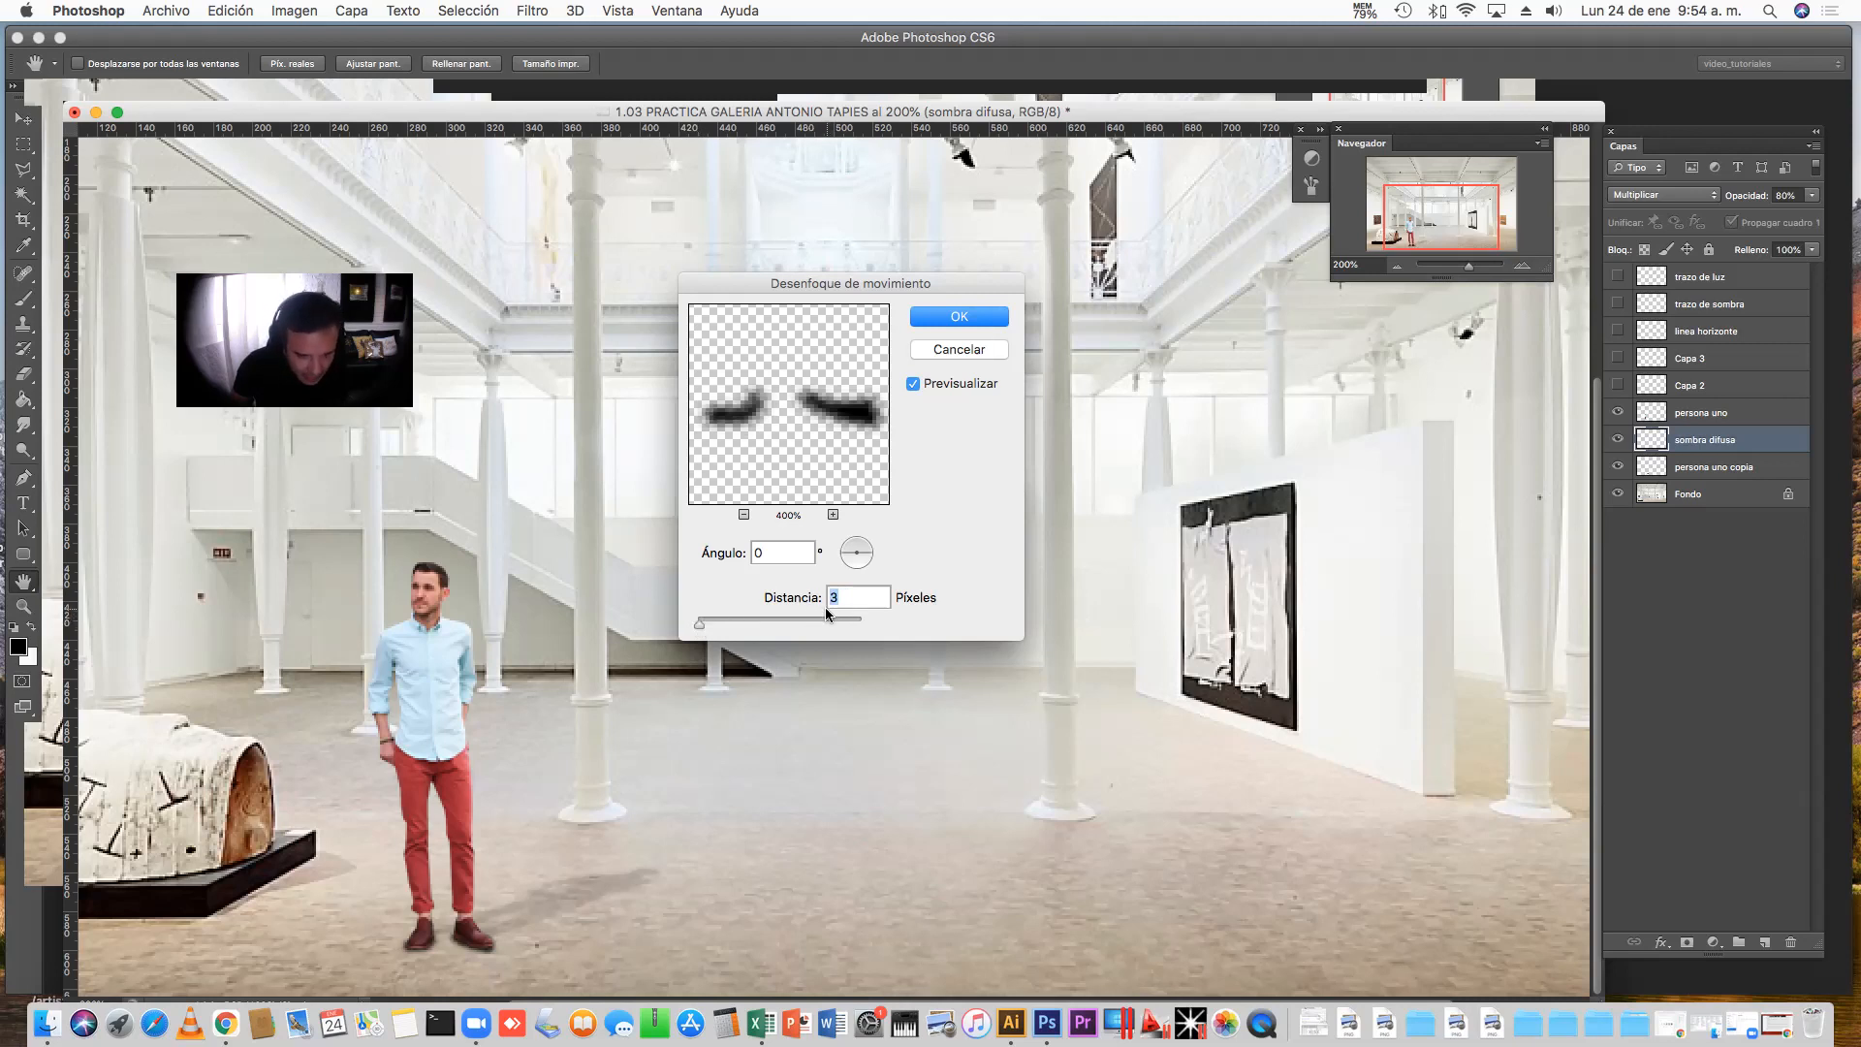
left_click(986, 327)
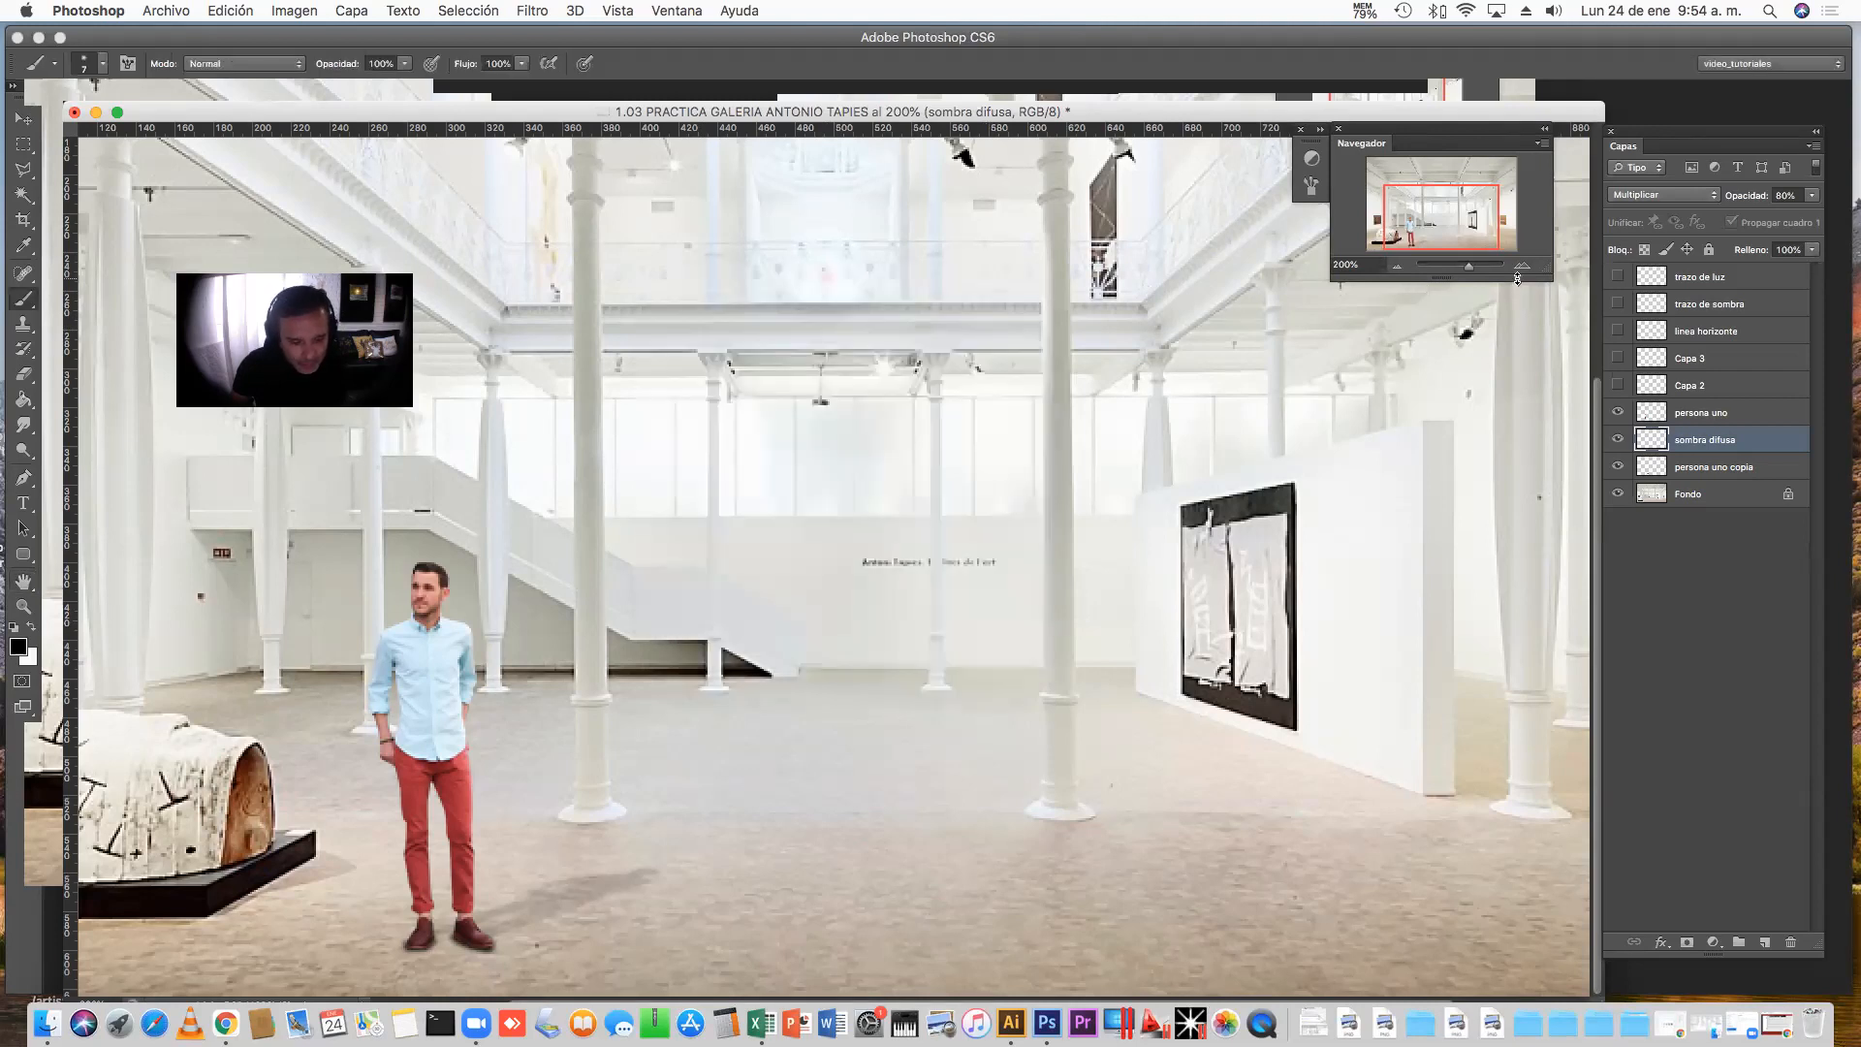
Examine the blurred contact shadows under the man's shoes up close, at magnifications up to 500%
key("super+plus")
key("super+plus")
left_click_drag(905, 465, 1212, 208)
left_click_drag(620, 509, 843, 486)
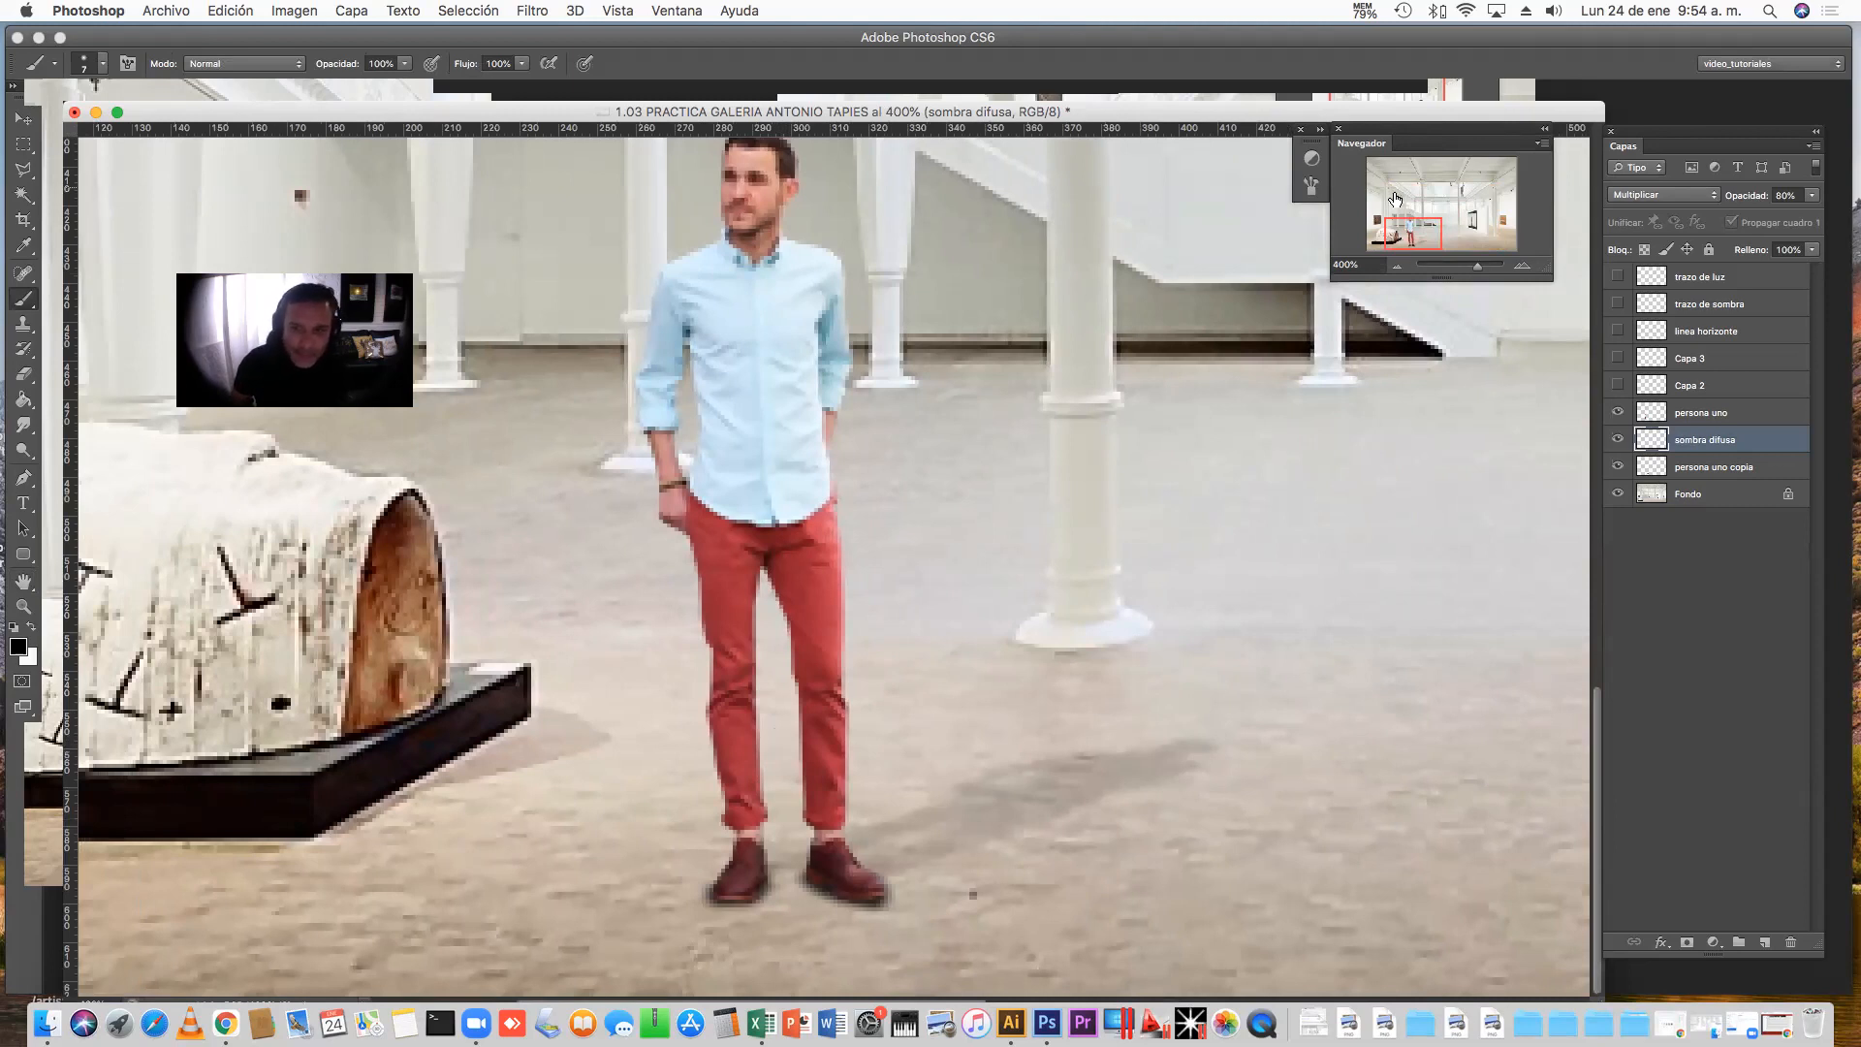
left_click(1396, 267)
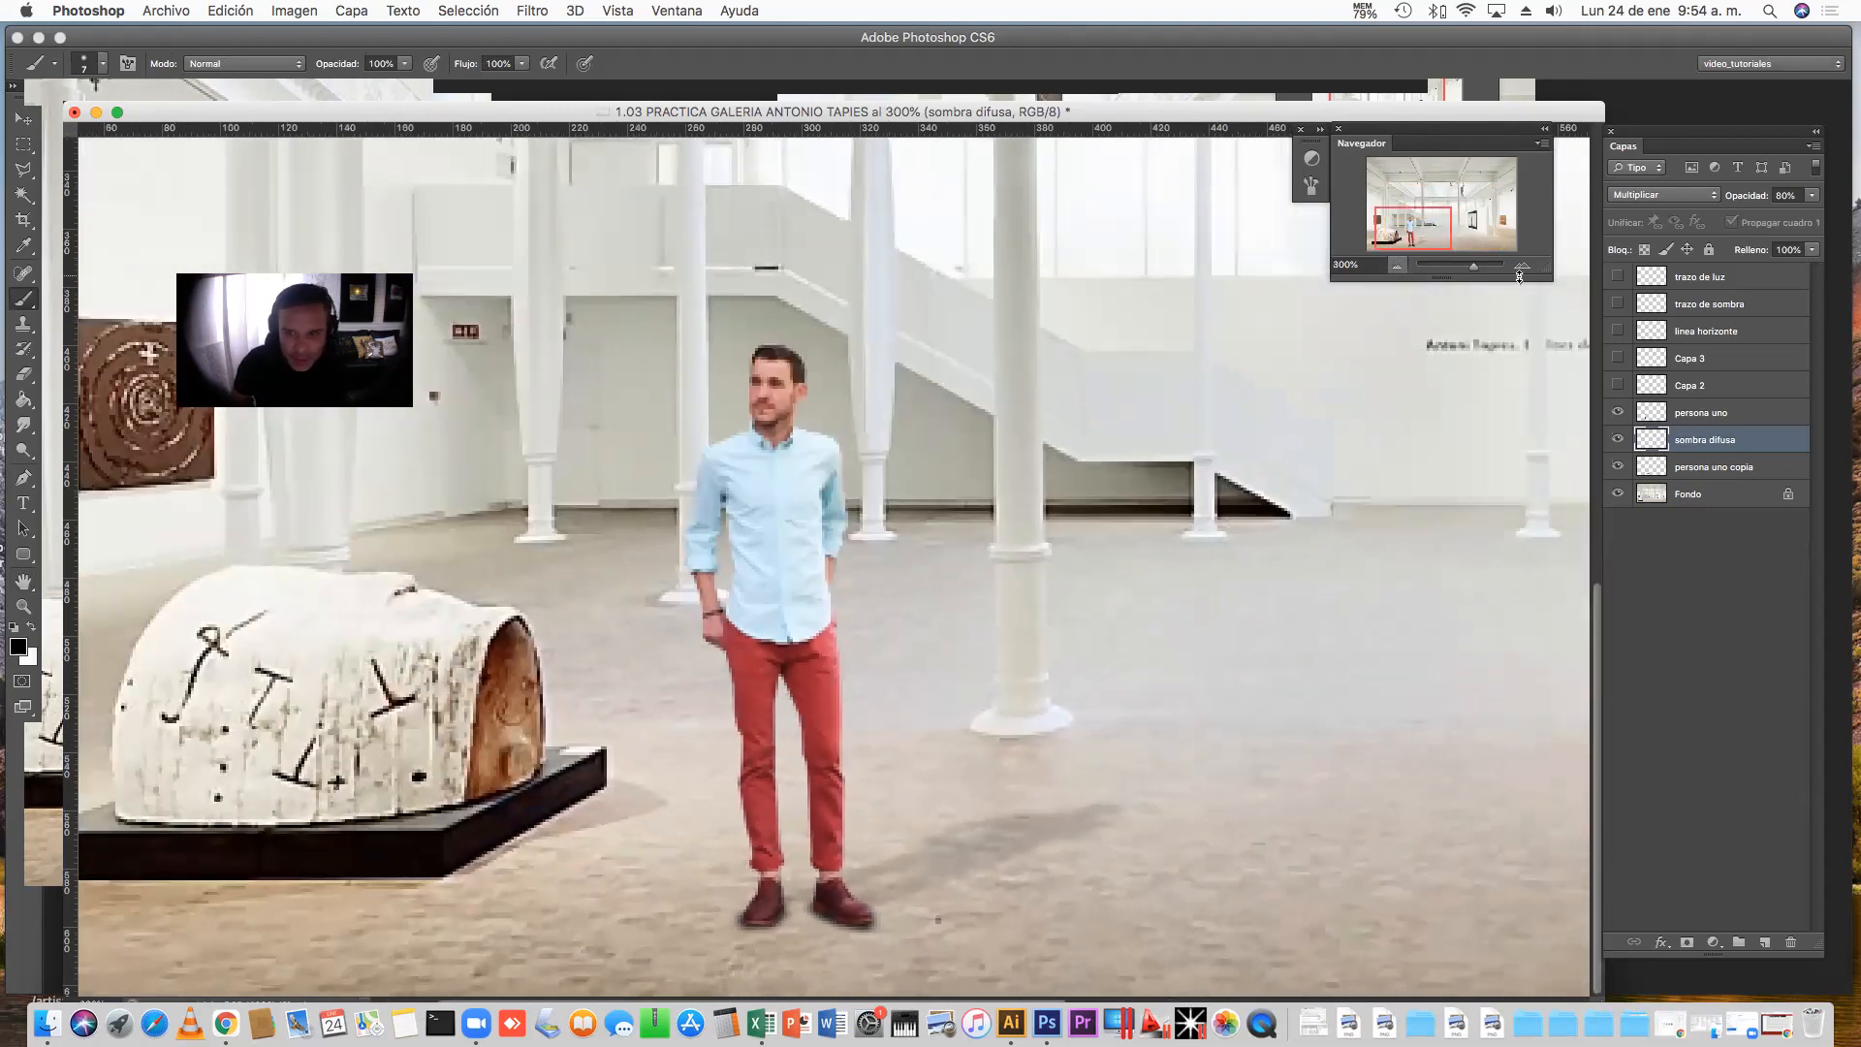
left_click(1521, 267)
scroll(885, 643, "down", 3)
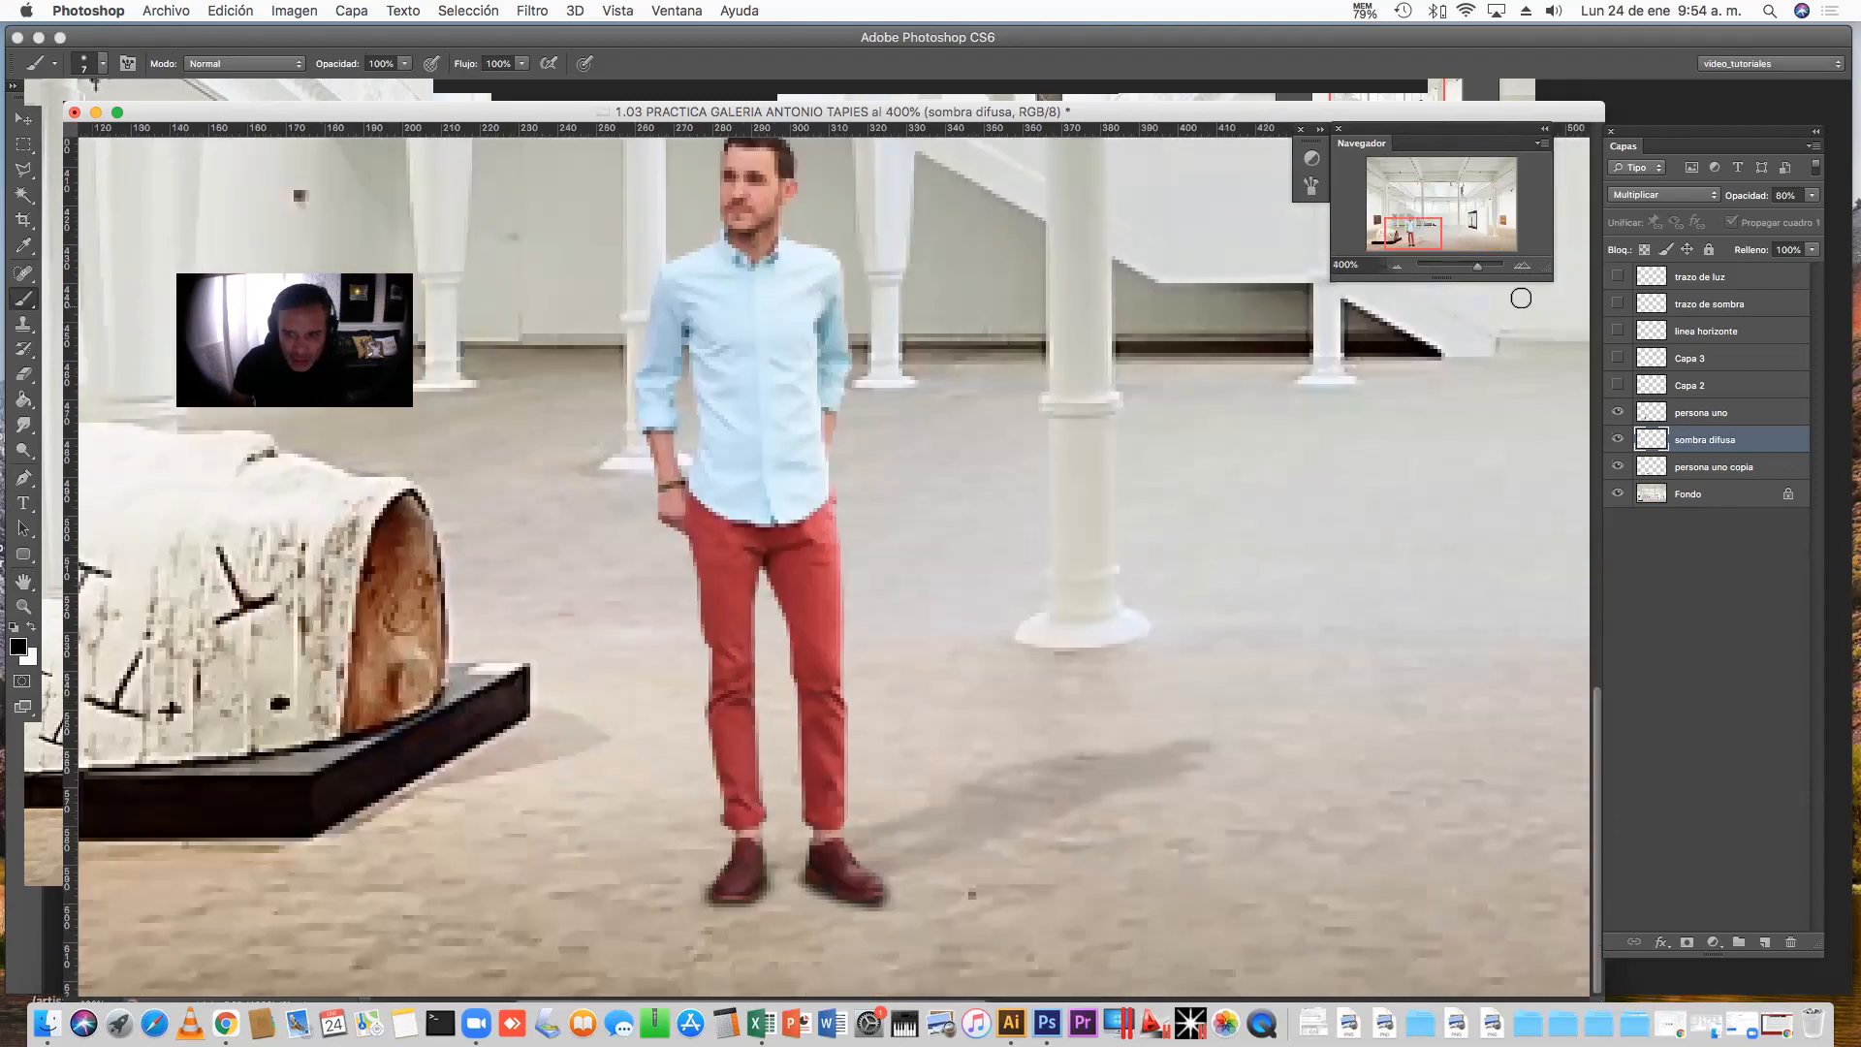
left_click(1521, 267)
scroll(1039, 601, "down", 3)
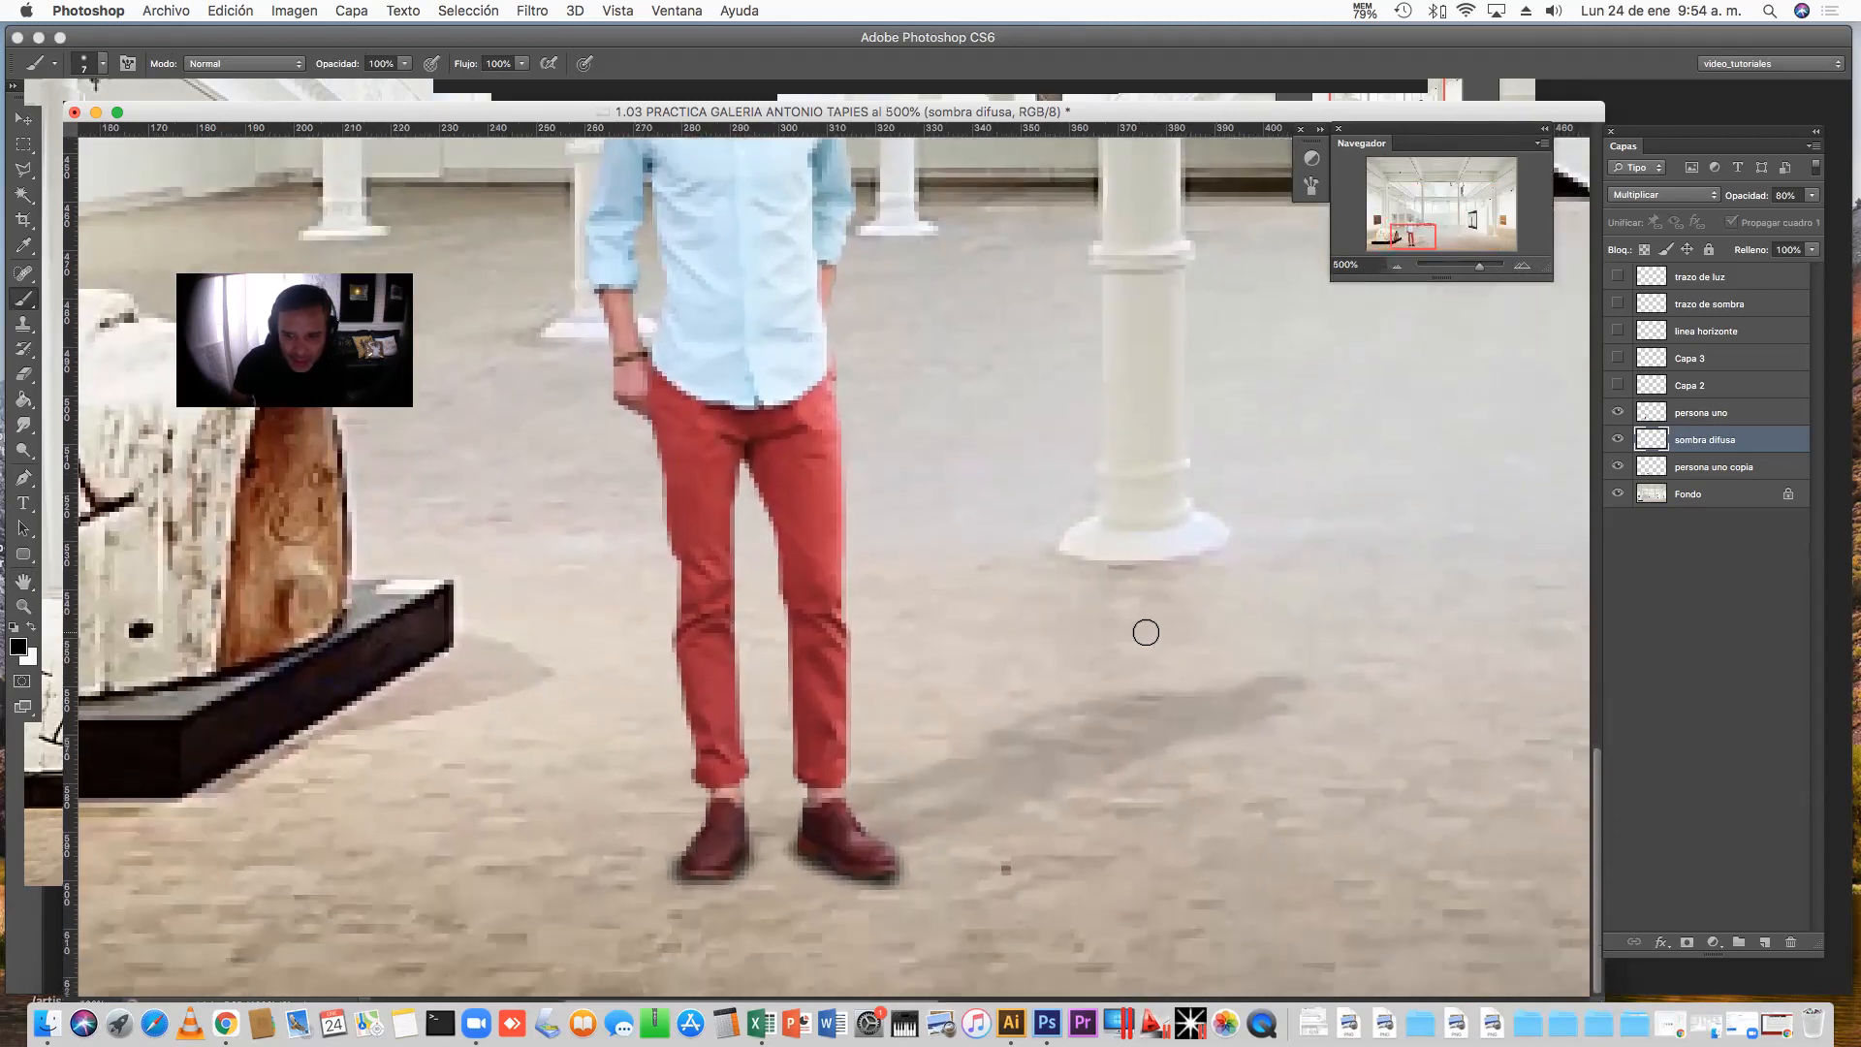
Lower the opacity of the sombra difusa layer to 40%, judging the shoe shadows at 300% magnification
left_click(1811, 195)
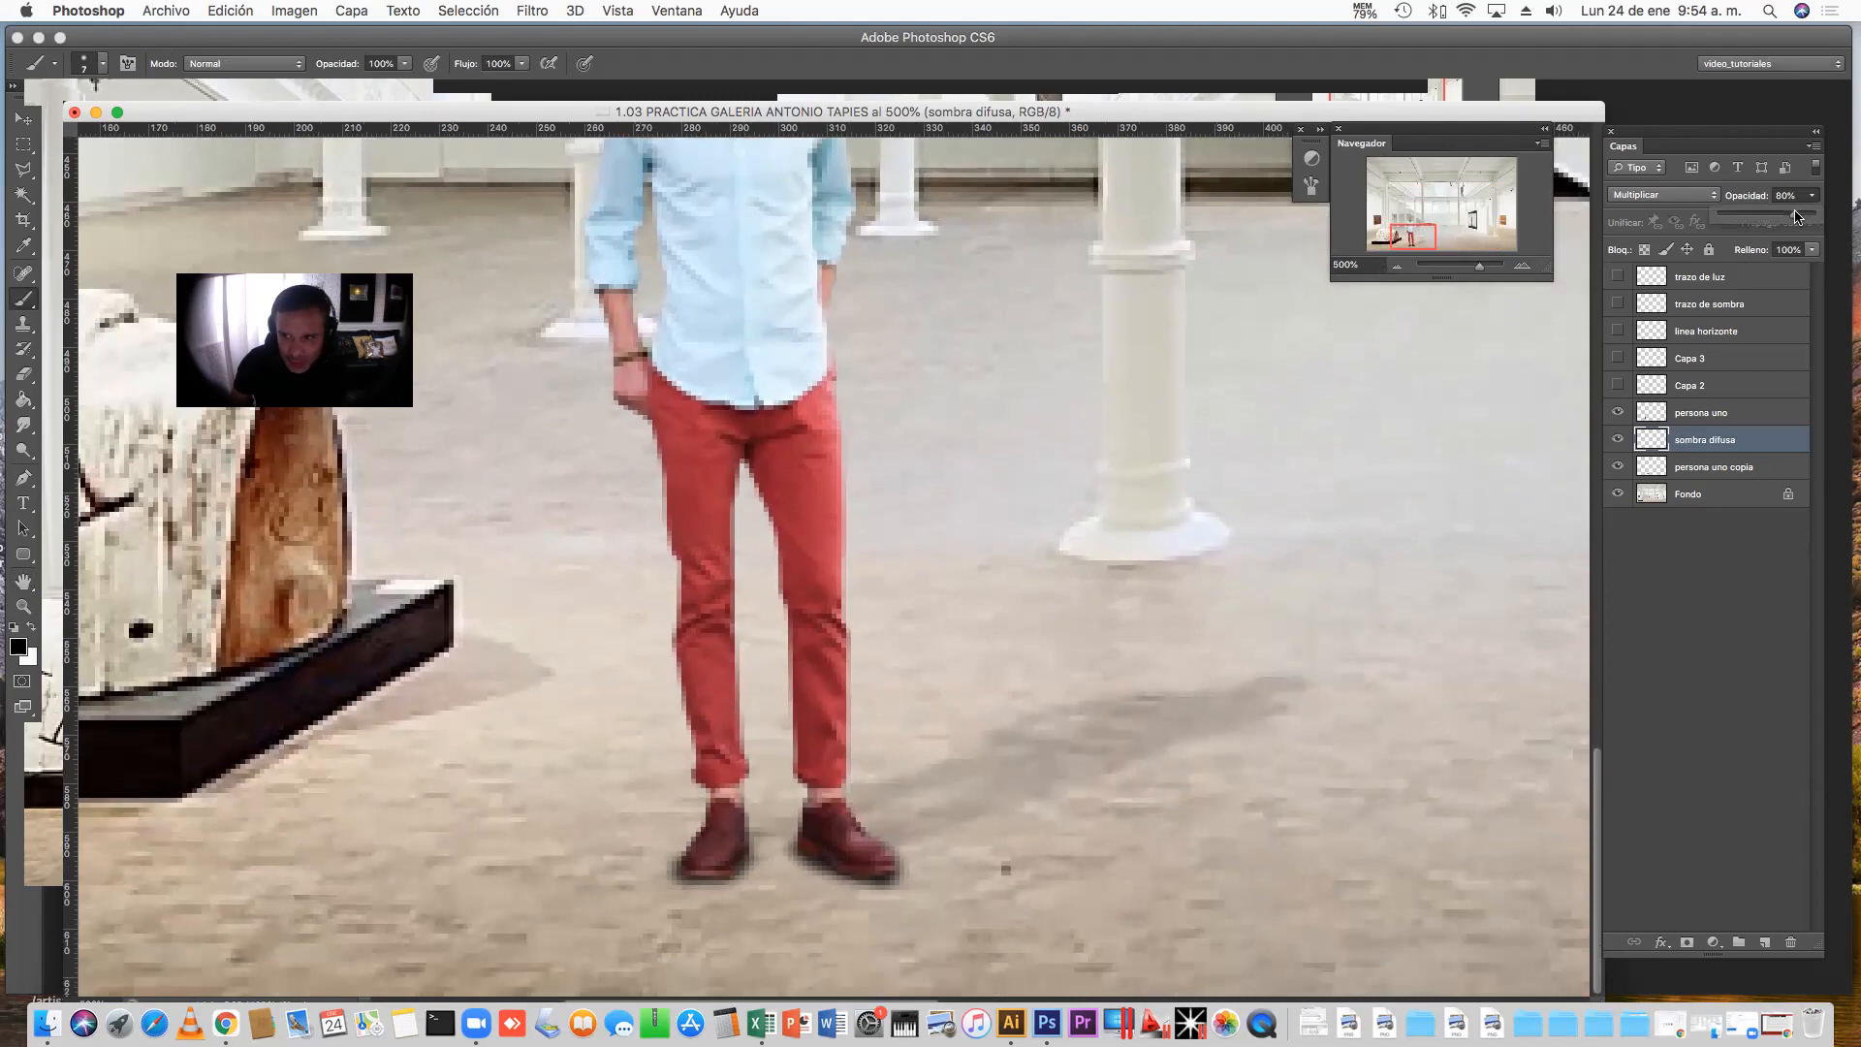
left_click_drag(1791, 217, 1753, 217)
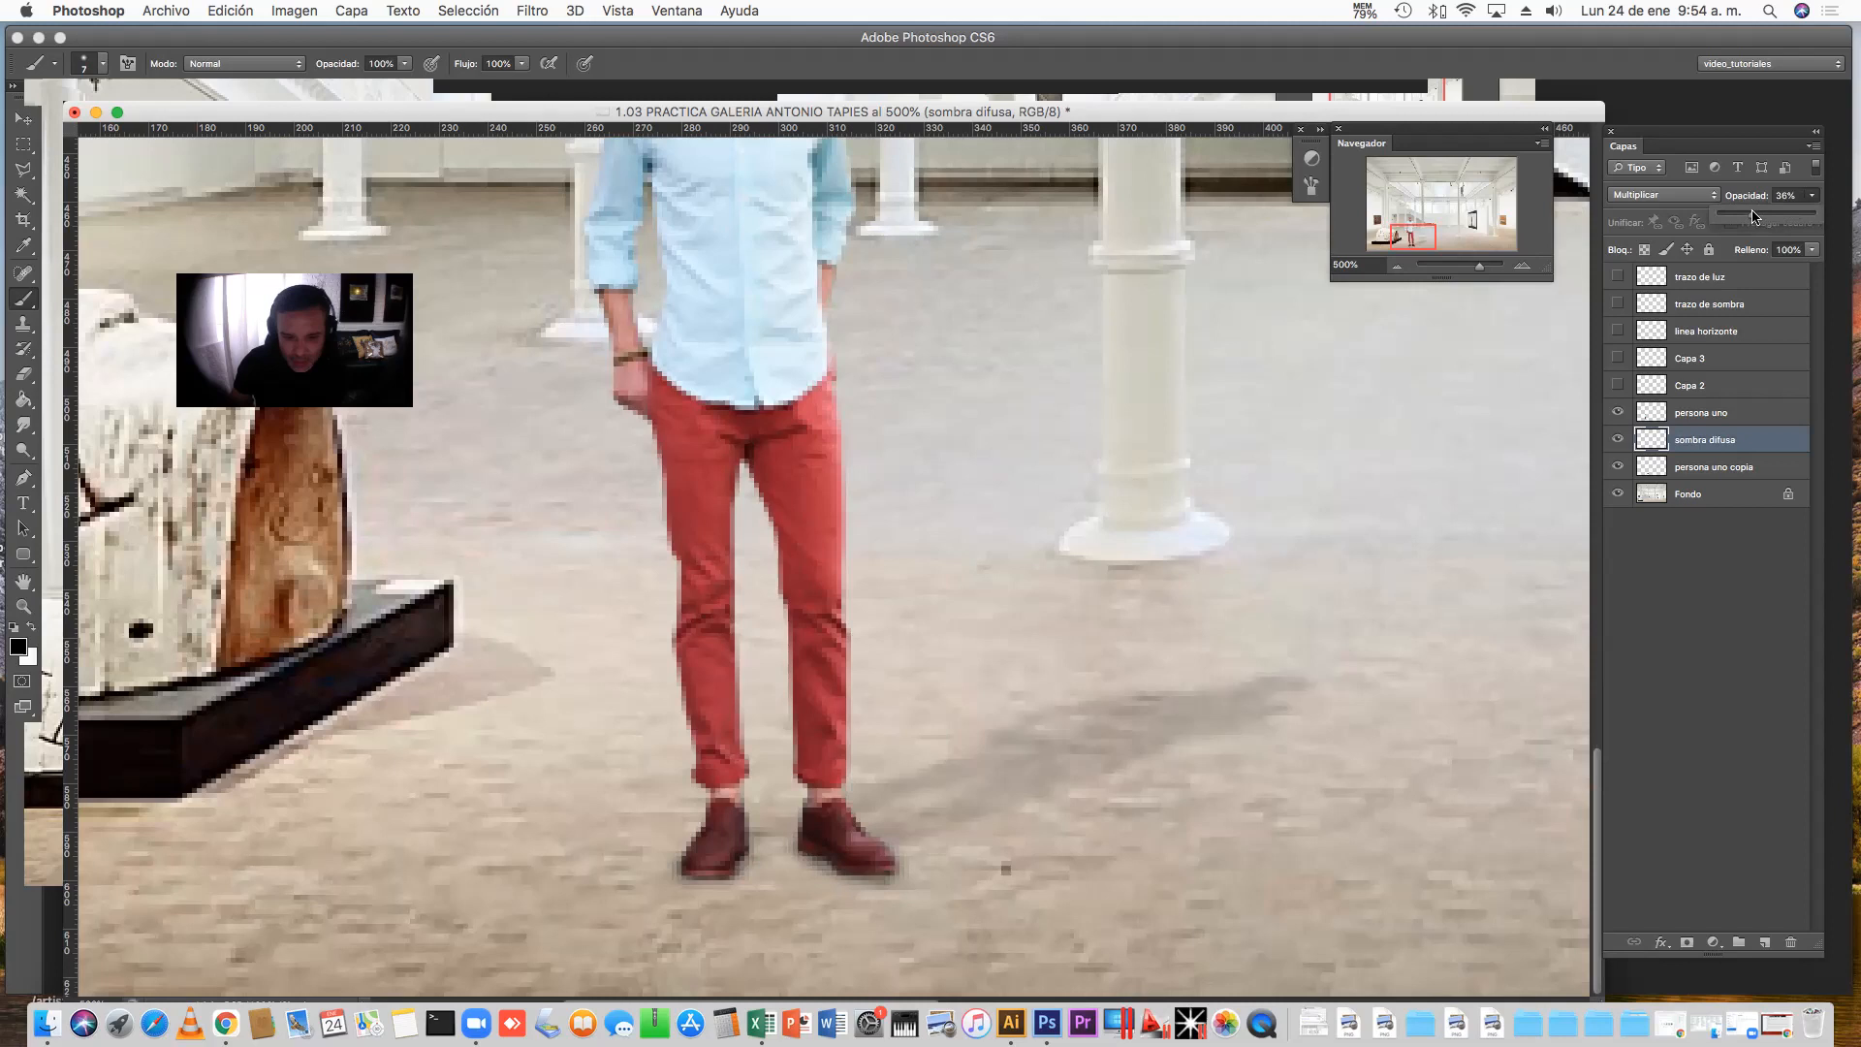
left_click(1396, 269)
left_click(1400, 270)
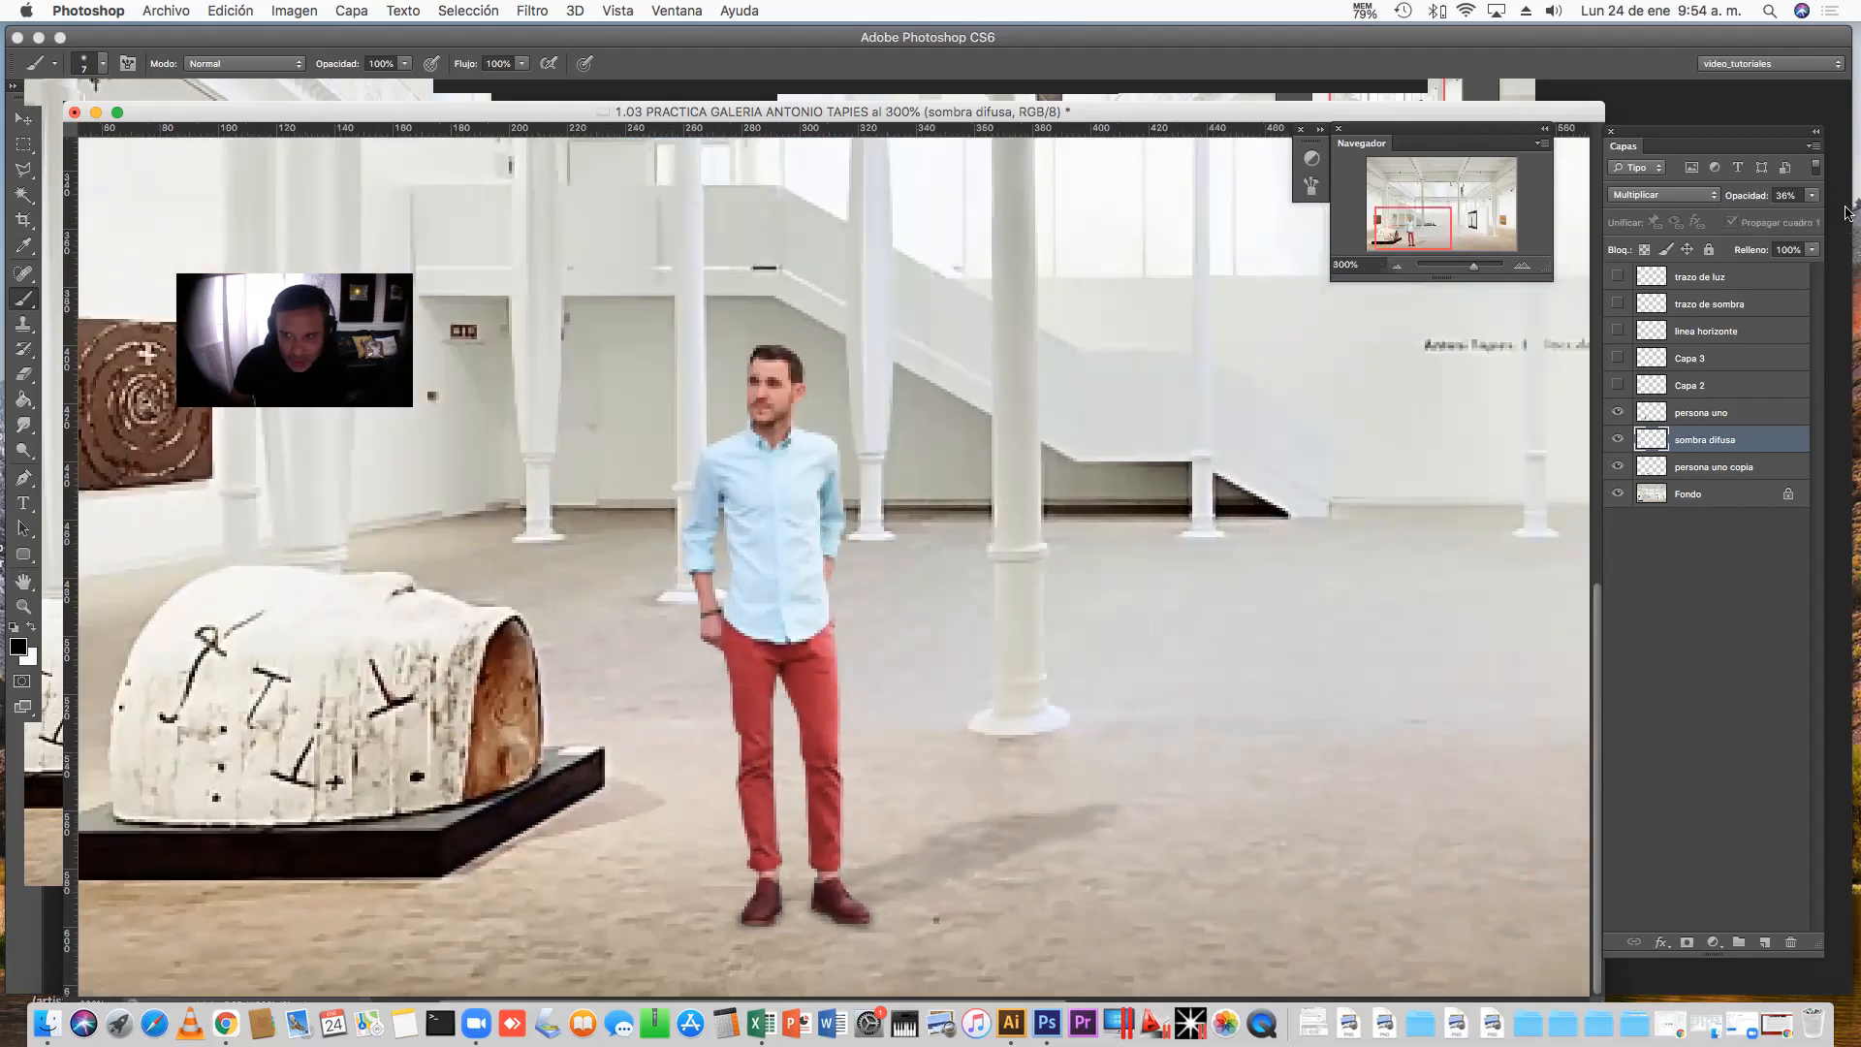
left_click(1812, 195)
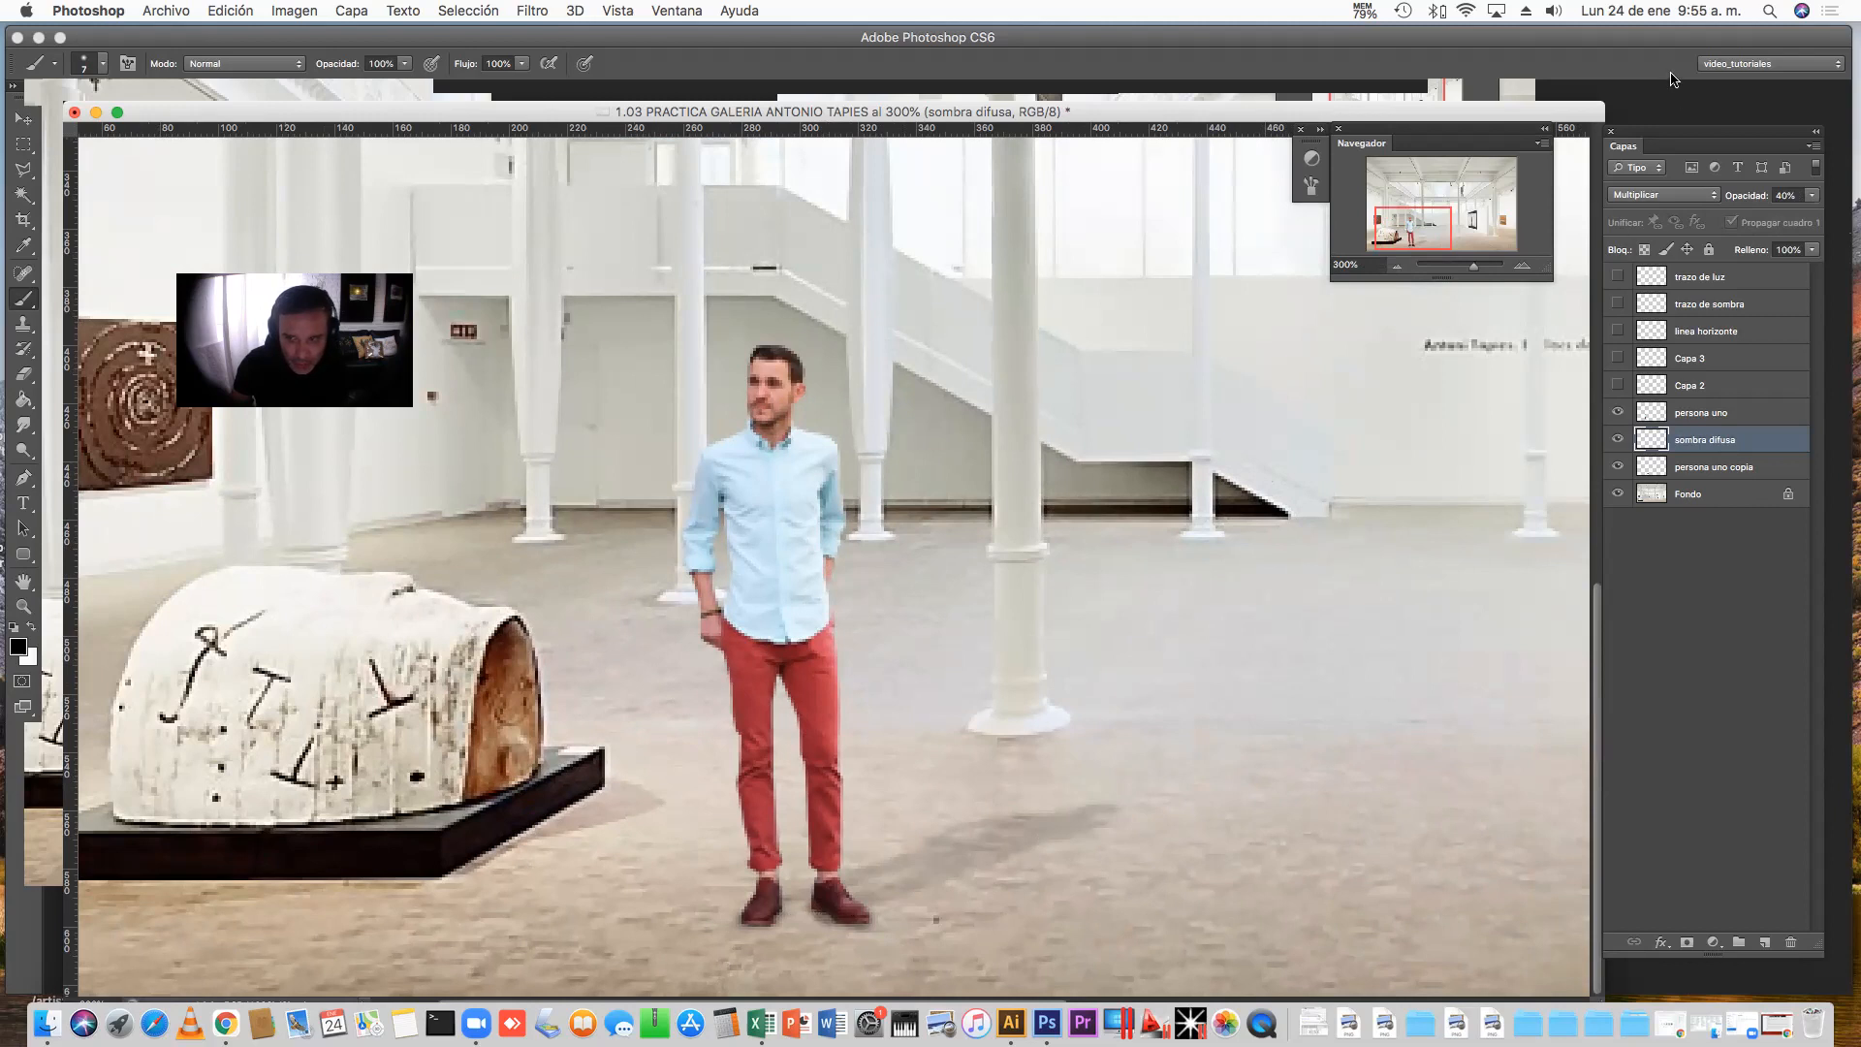
Frame the shoes at 500% and add a new empty layer directly above sombra difusa for more contact shadow
left_click(1521, 265)
left_click(1521, 264)
left_click_drag(806, 694, 836, 512)
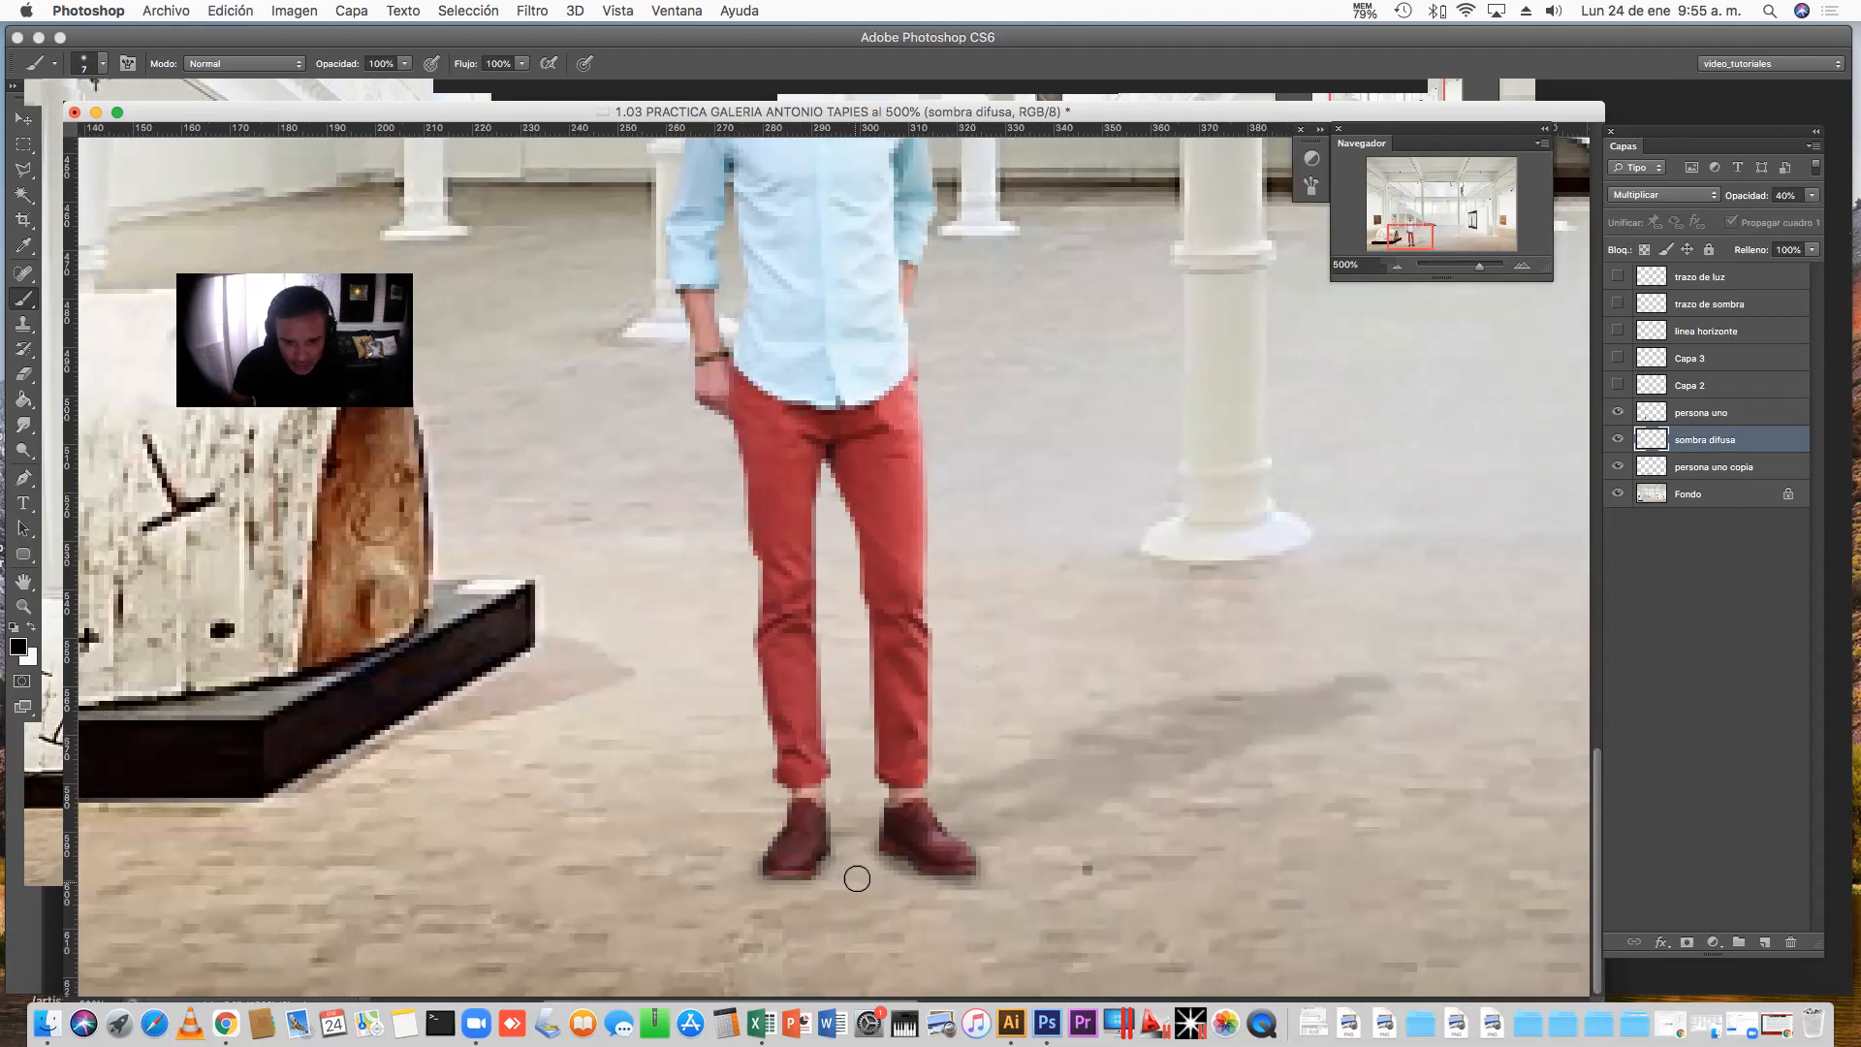
right_click(926, 851)
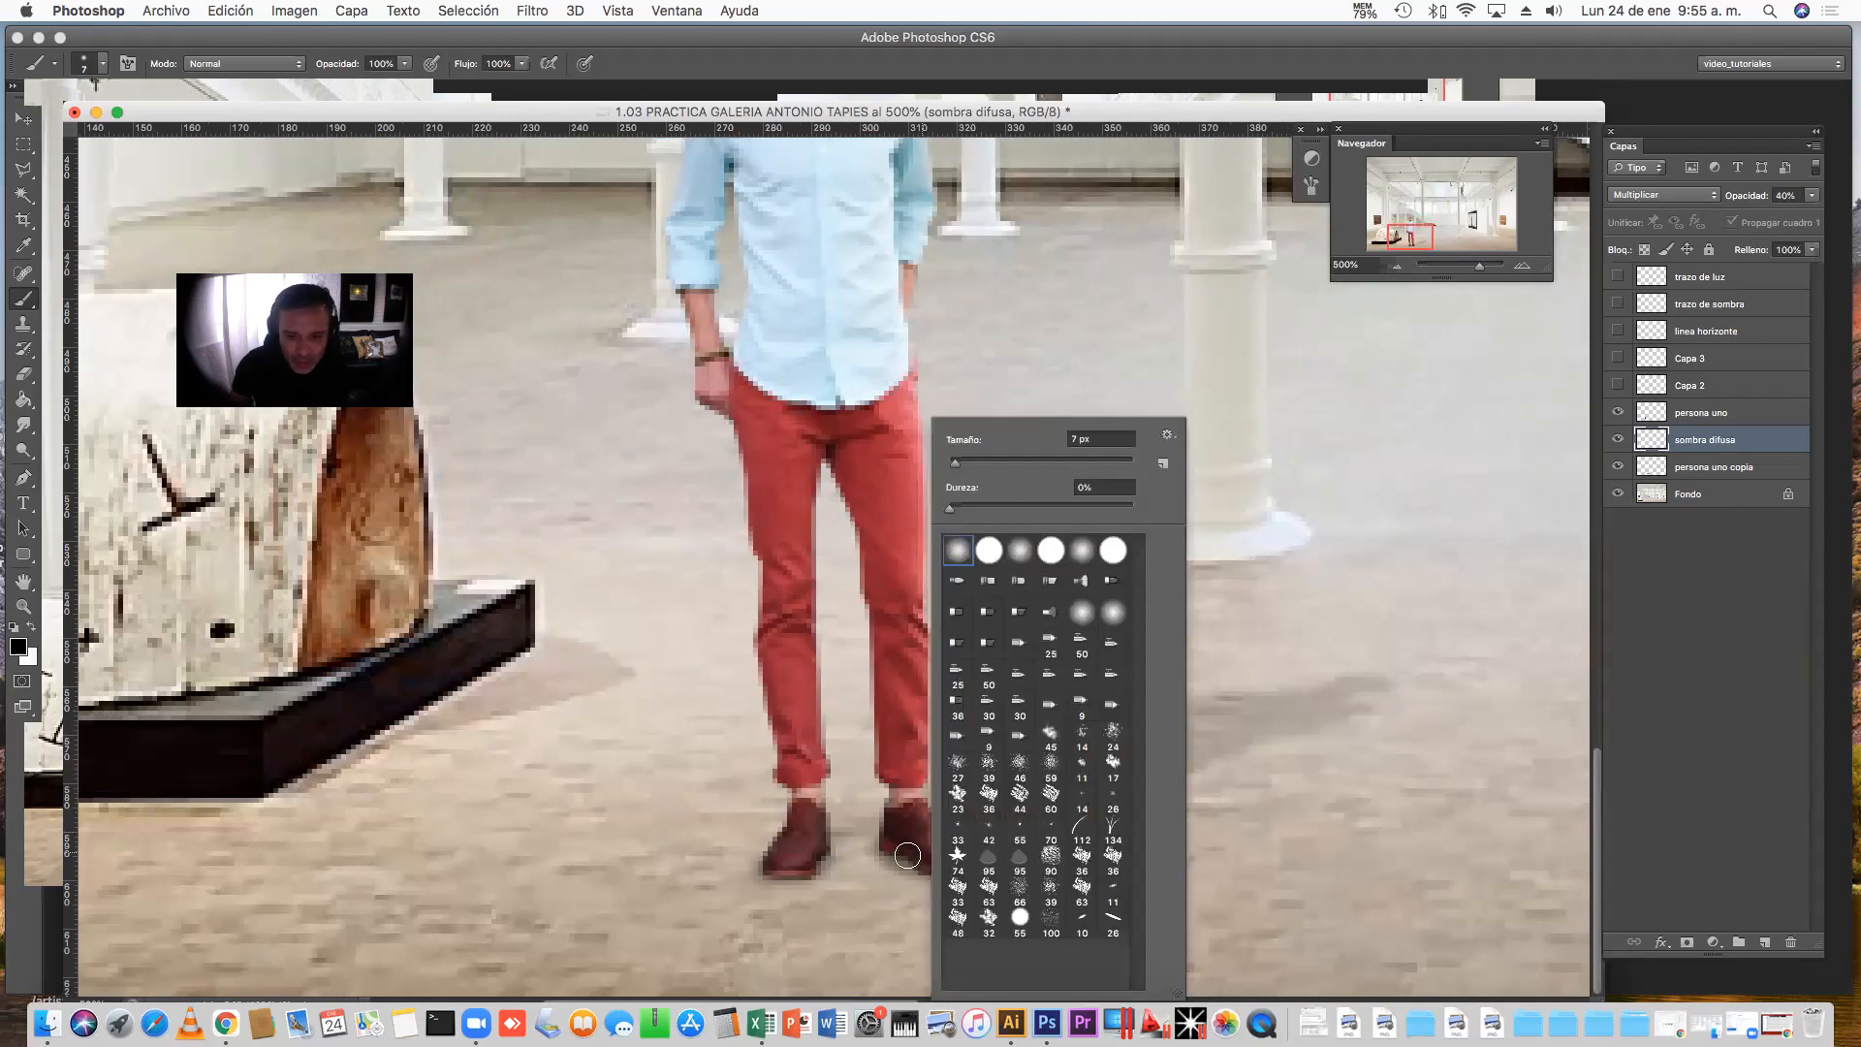
left_click(907, 855)
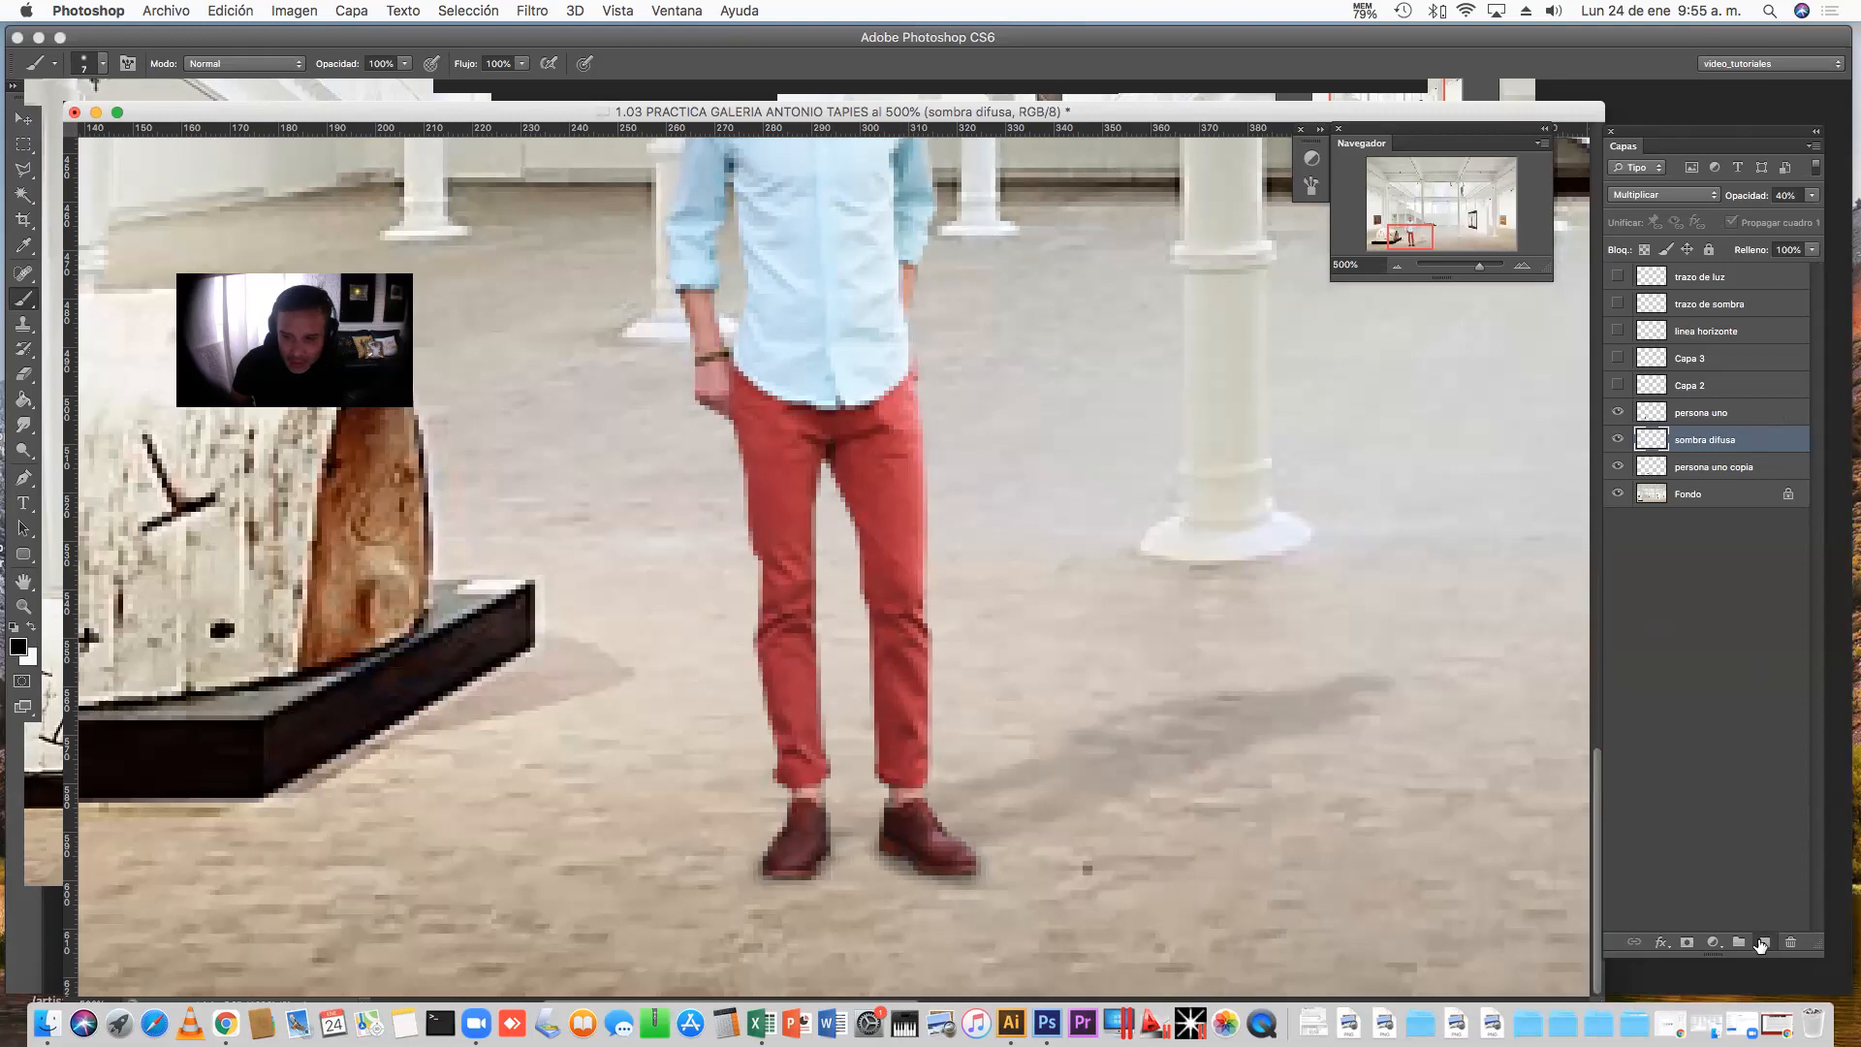
left_click(1761, 944)
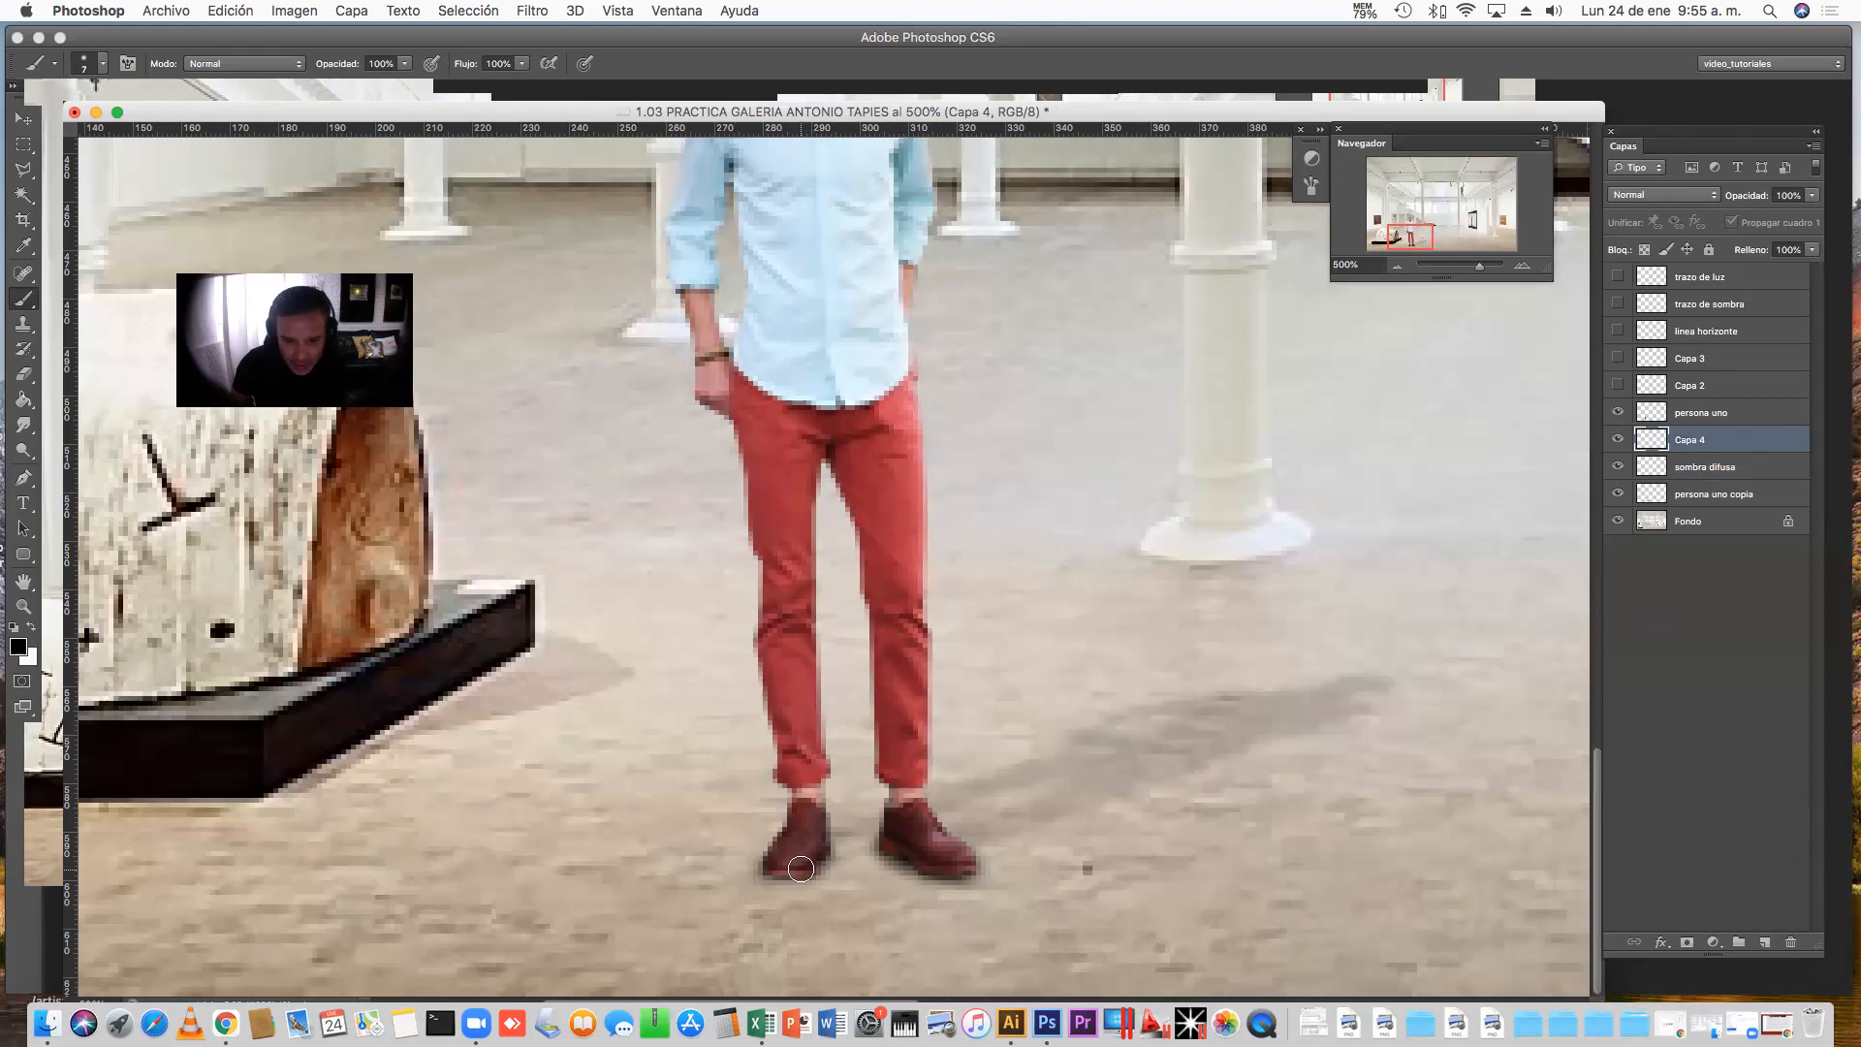
Compare the shoe shadows up close and in the wider gallery view with the Capa 4 layer active
left_click(1397, 268)
left_click(1397, 269)
left_click(1396, 268)
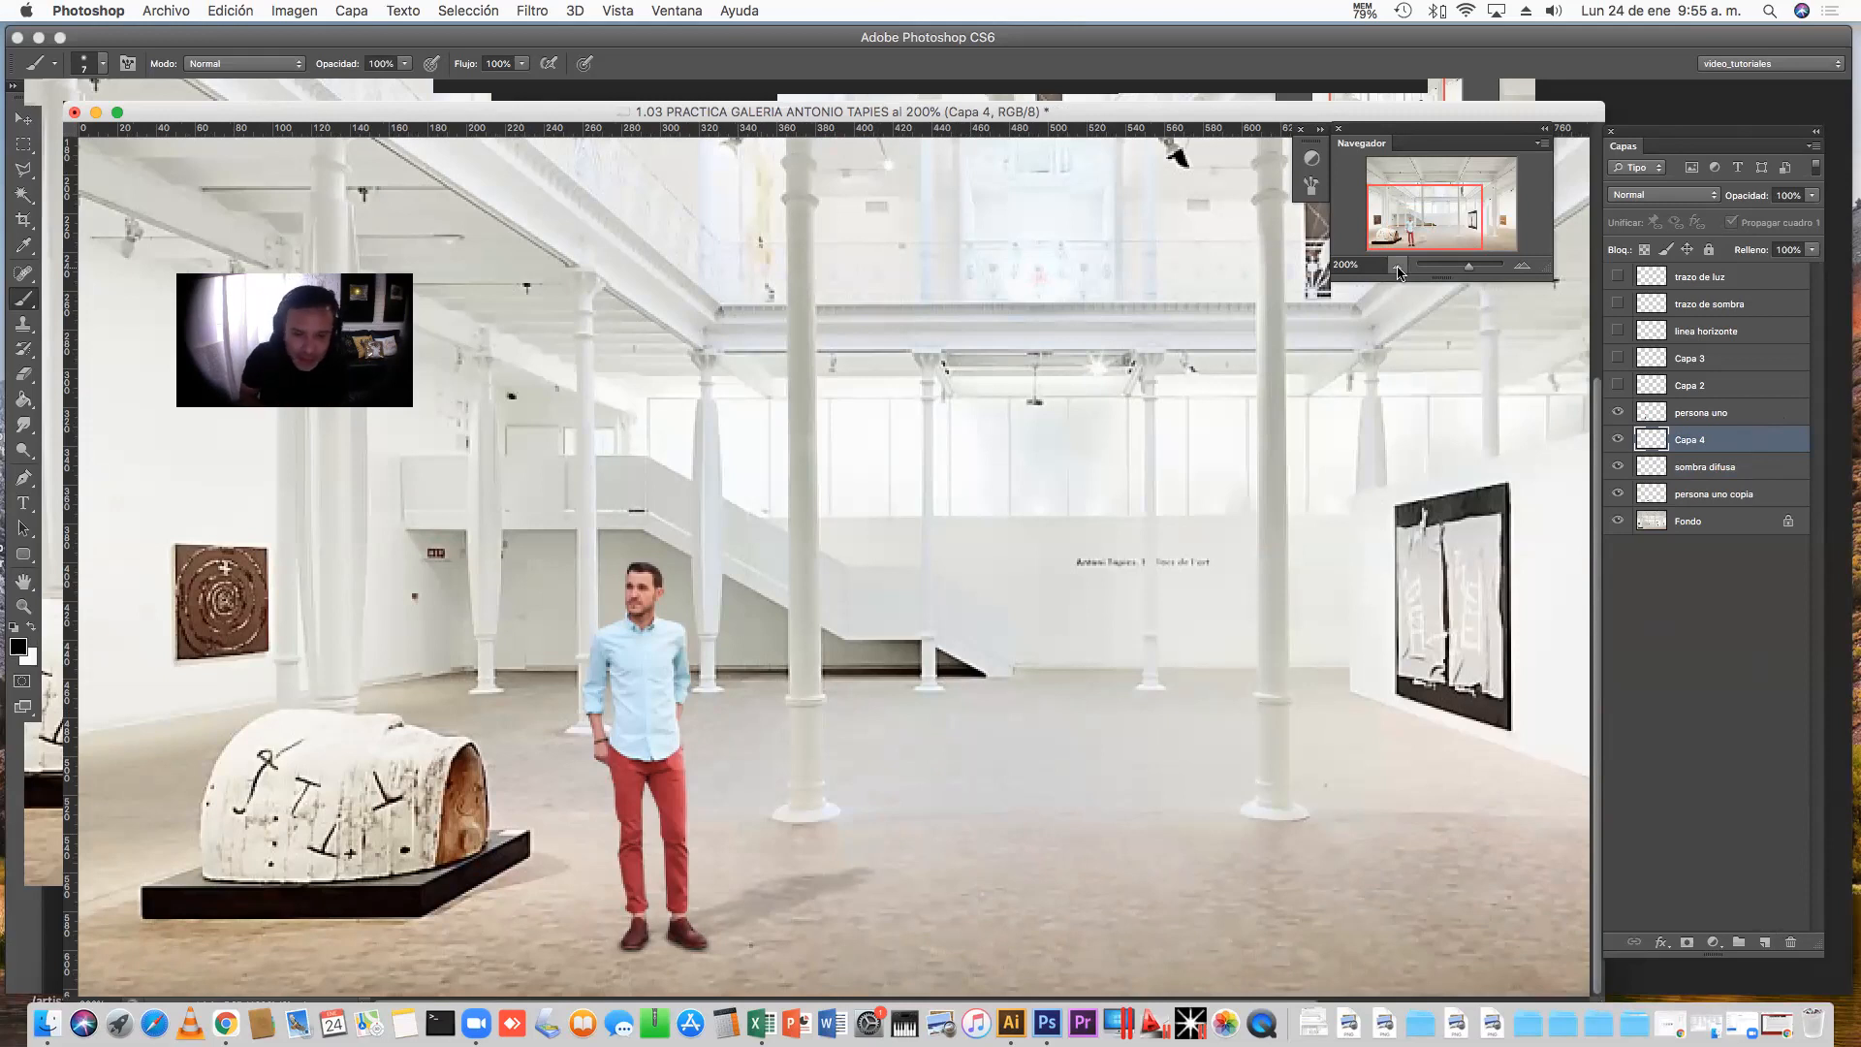
left_click(1522, 265)
left_click(1521, 265)
left_click_drag(954, 520, 1115, 203)
left_click_drag(805, 668, 917, 668)
left_click(1529, 267)
left_click(1529, 267)
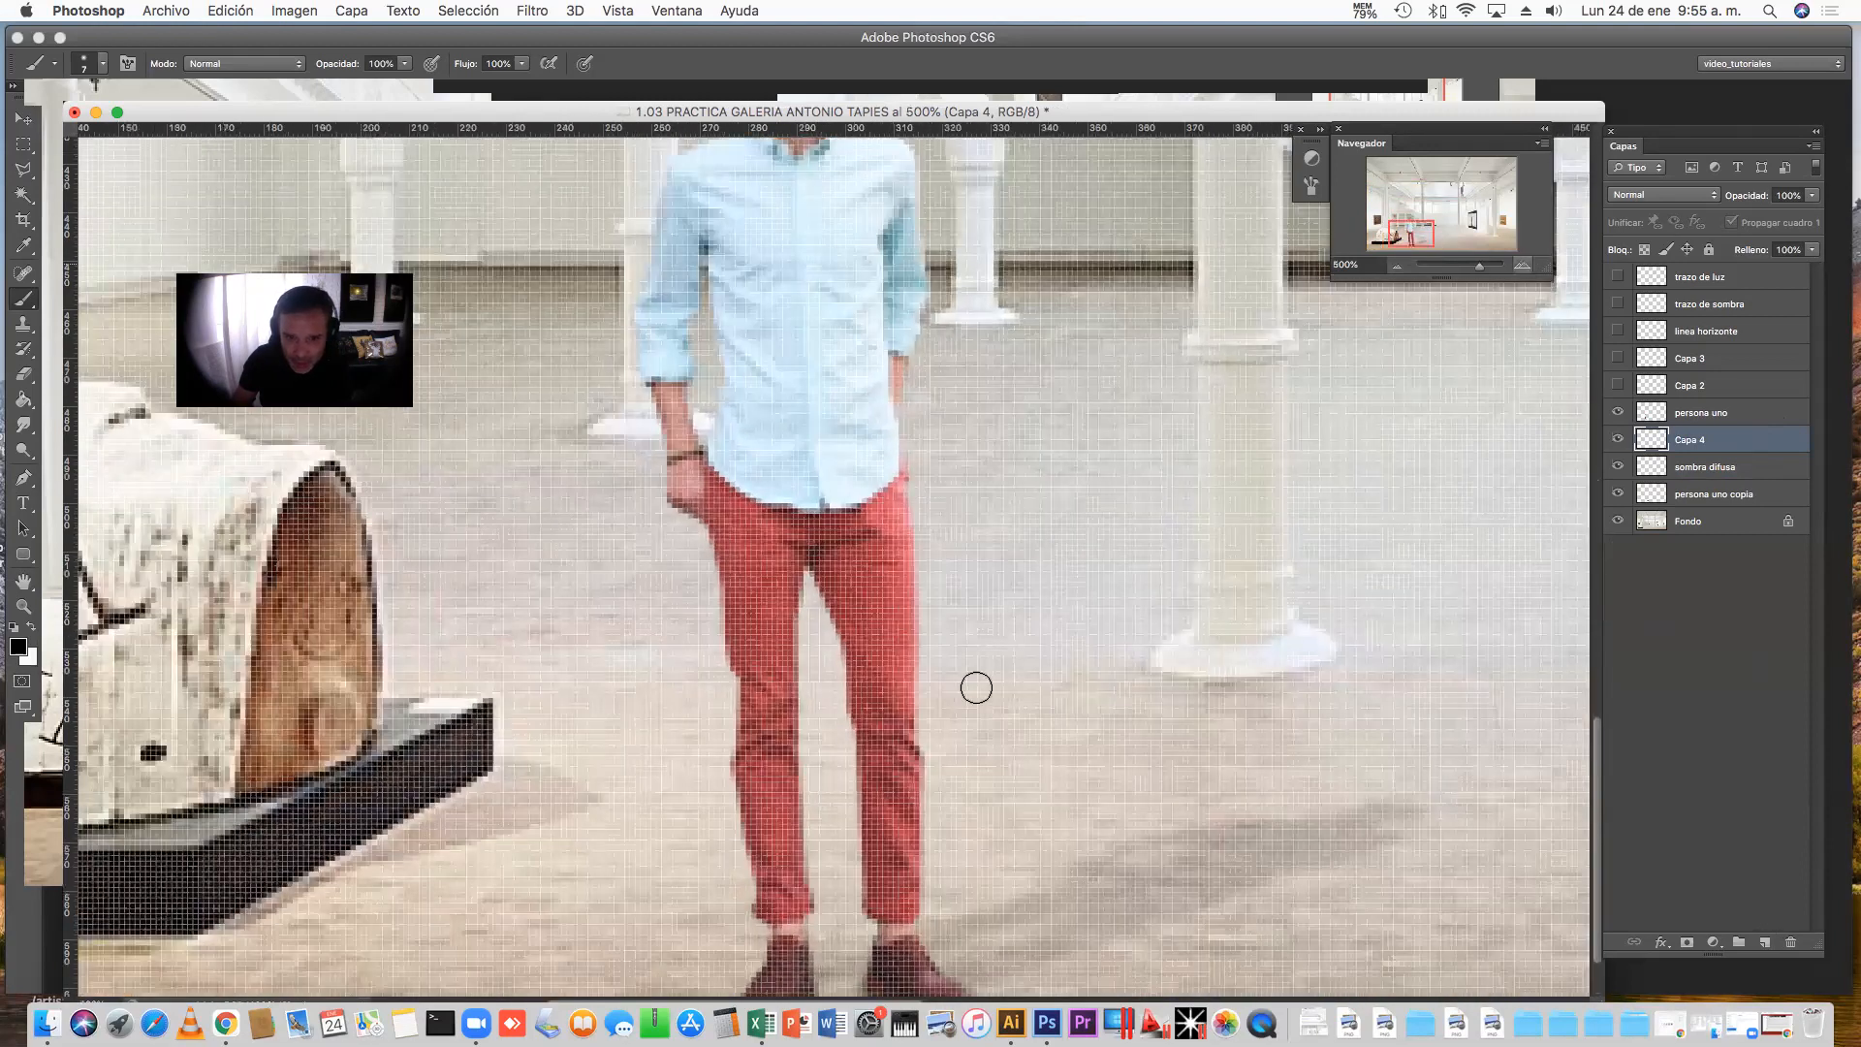
scroll(972, 685, "down", 2)
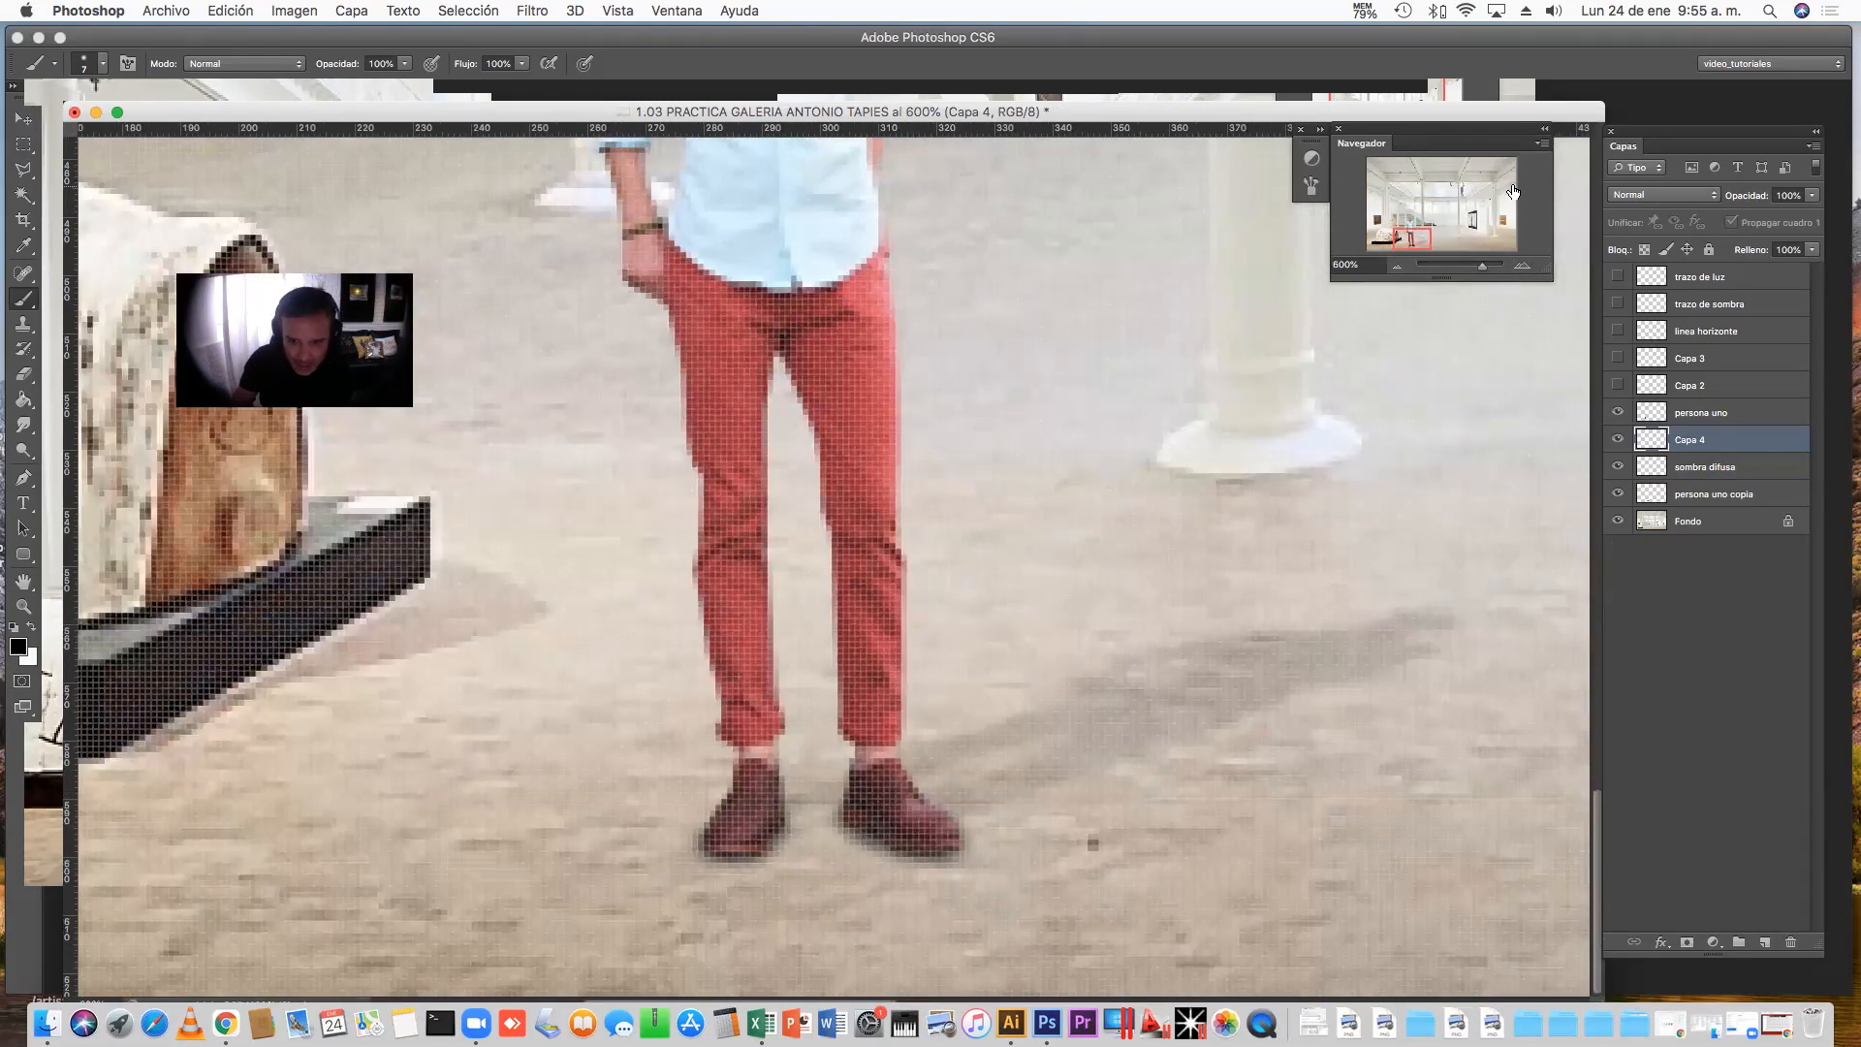
key("super+minus")
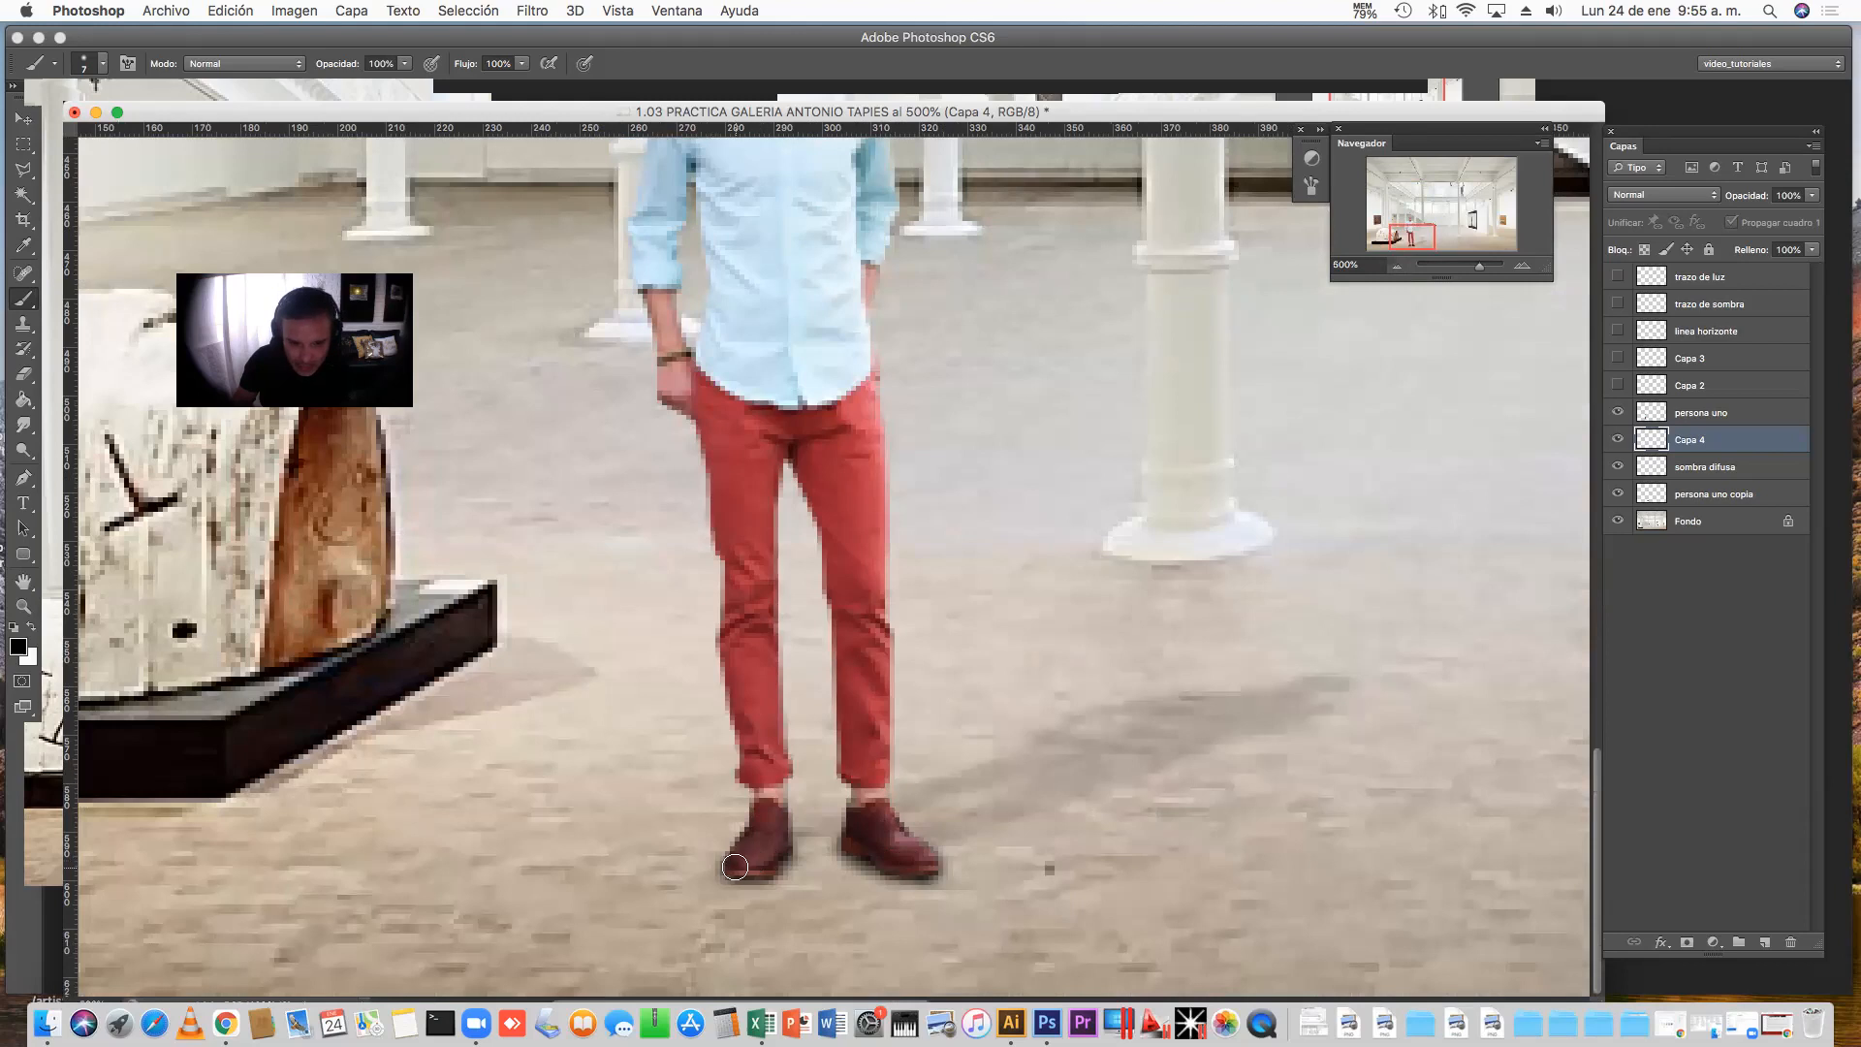
left_click(1398, 267)
left_click(1398, 267)
left_click(1398, 266)
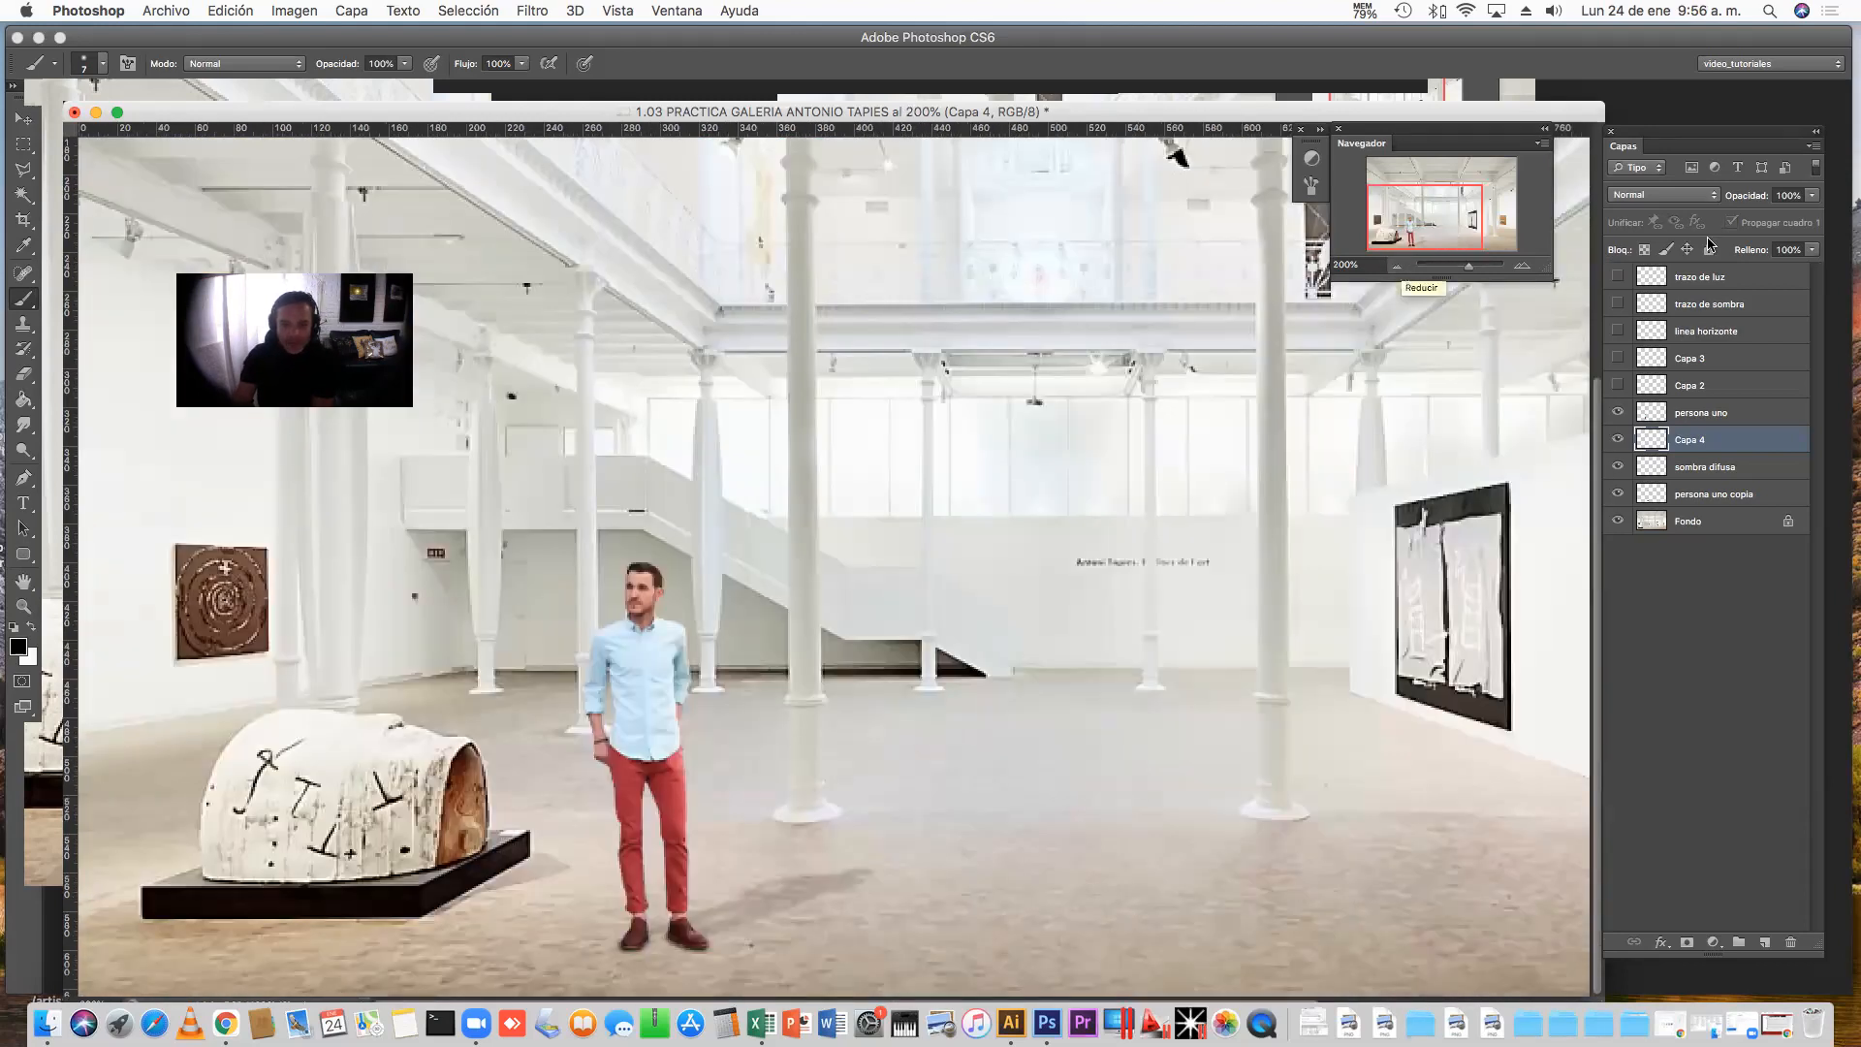
Set the Capa 4 layer to Multiplicar blend mode with 77% opacity
left_click(1704, 196)
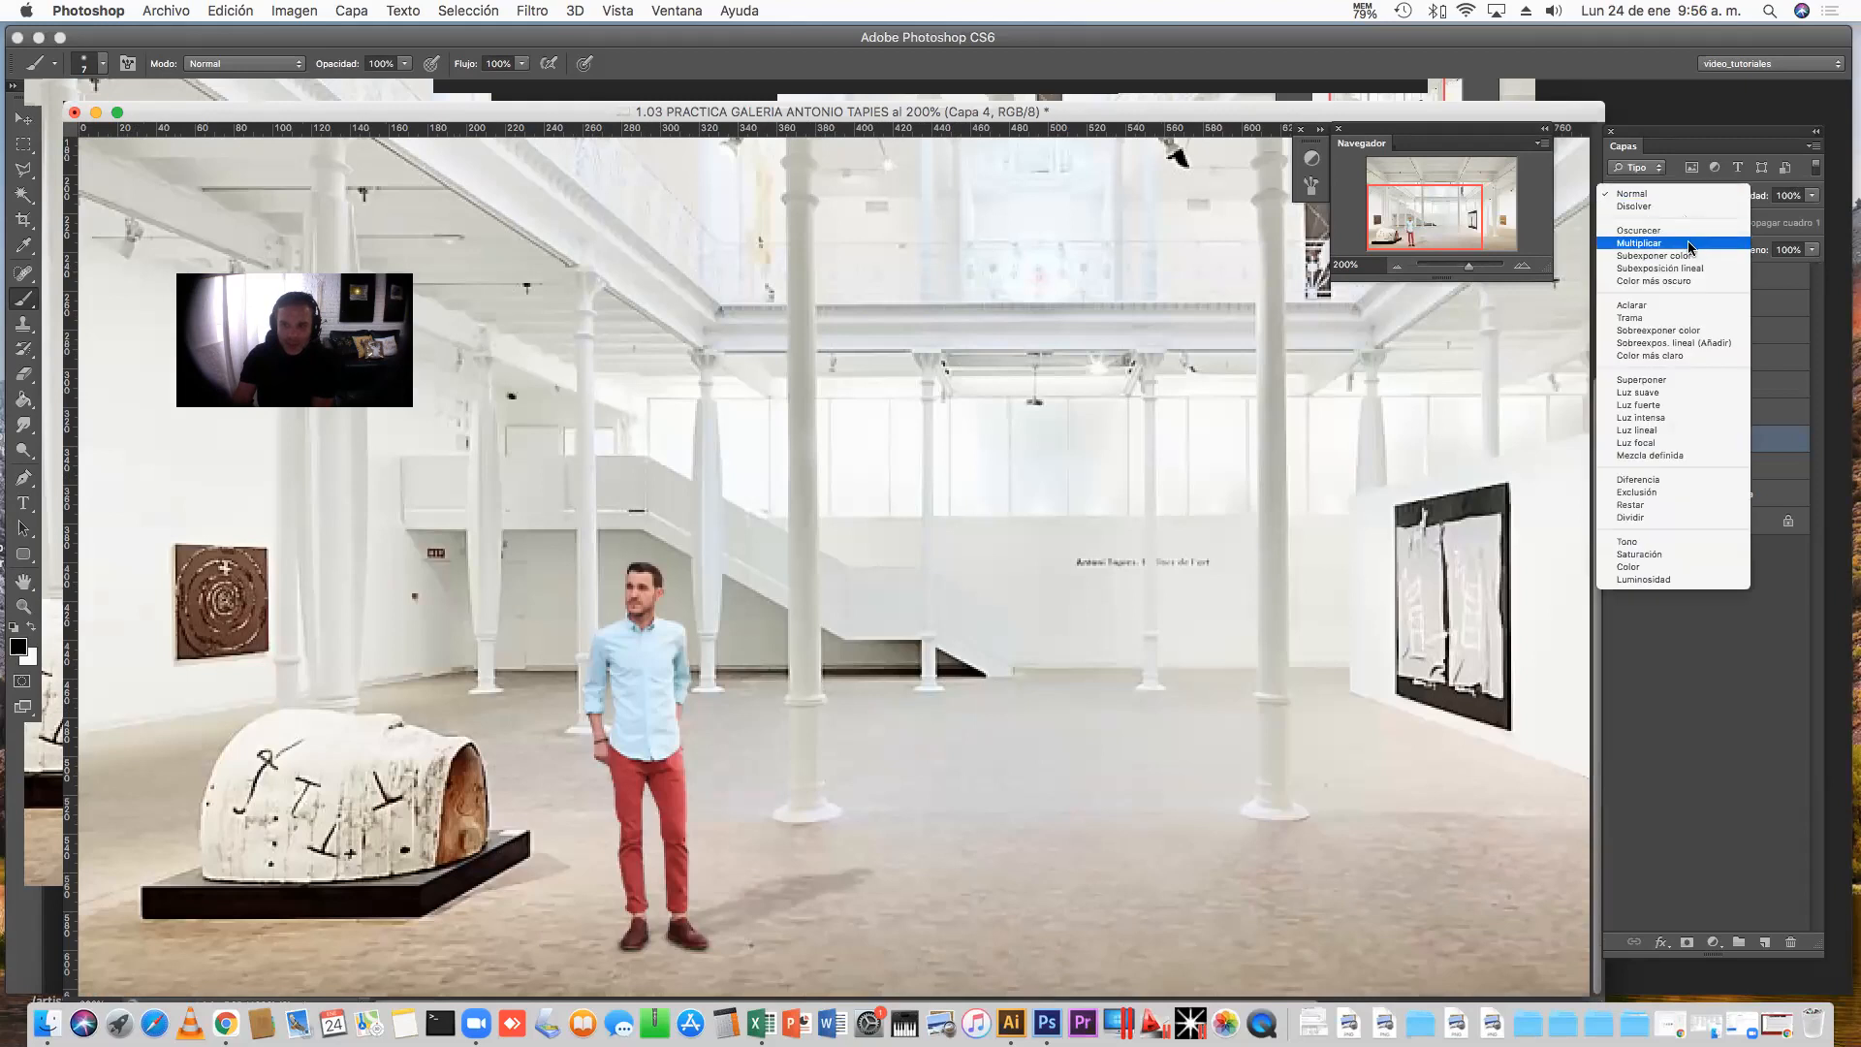
left_click(1684, 246)
left_click(1809, 197)
left_click_drag(1814, 218, 1793, 217)
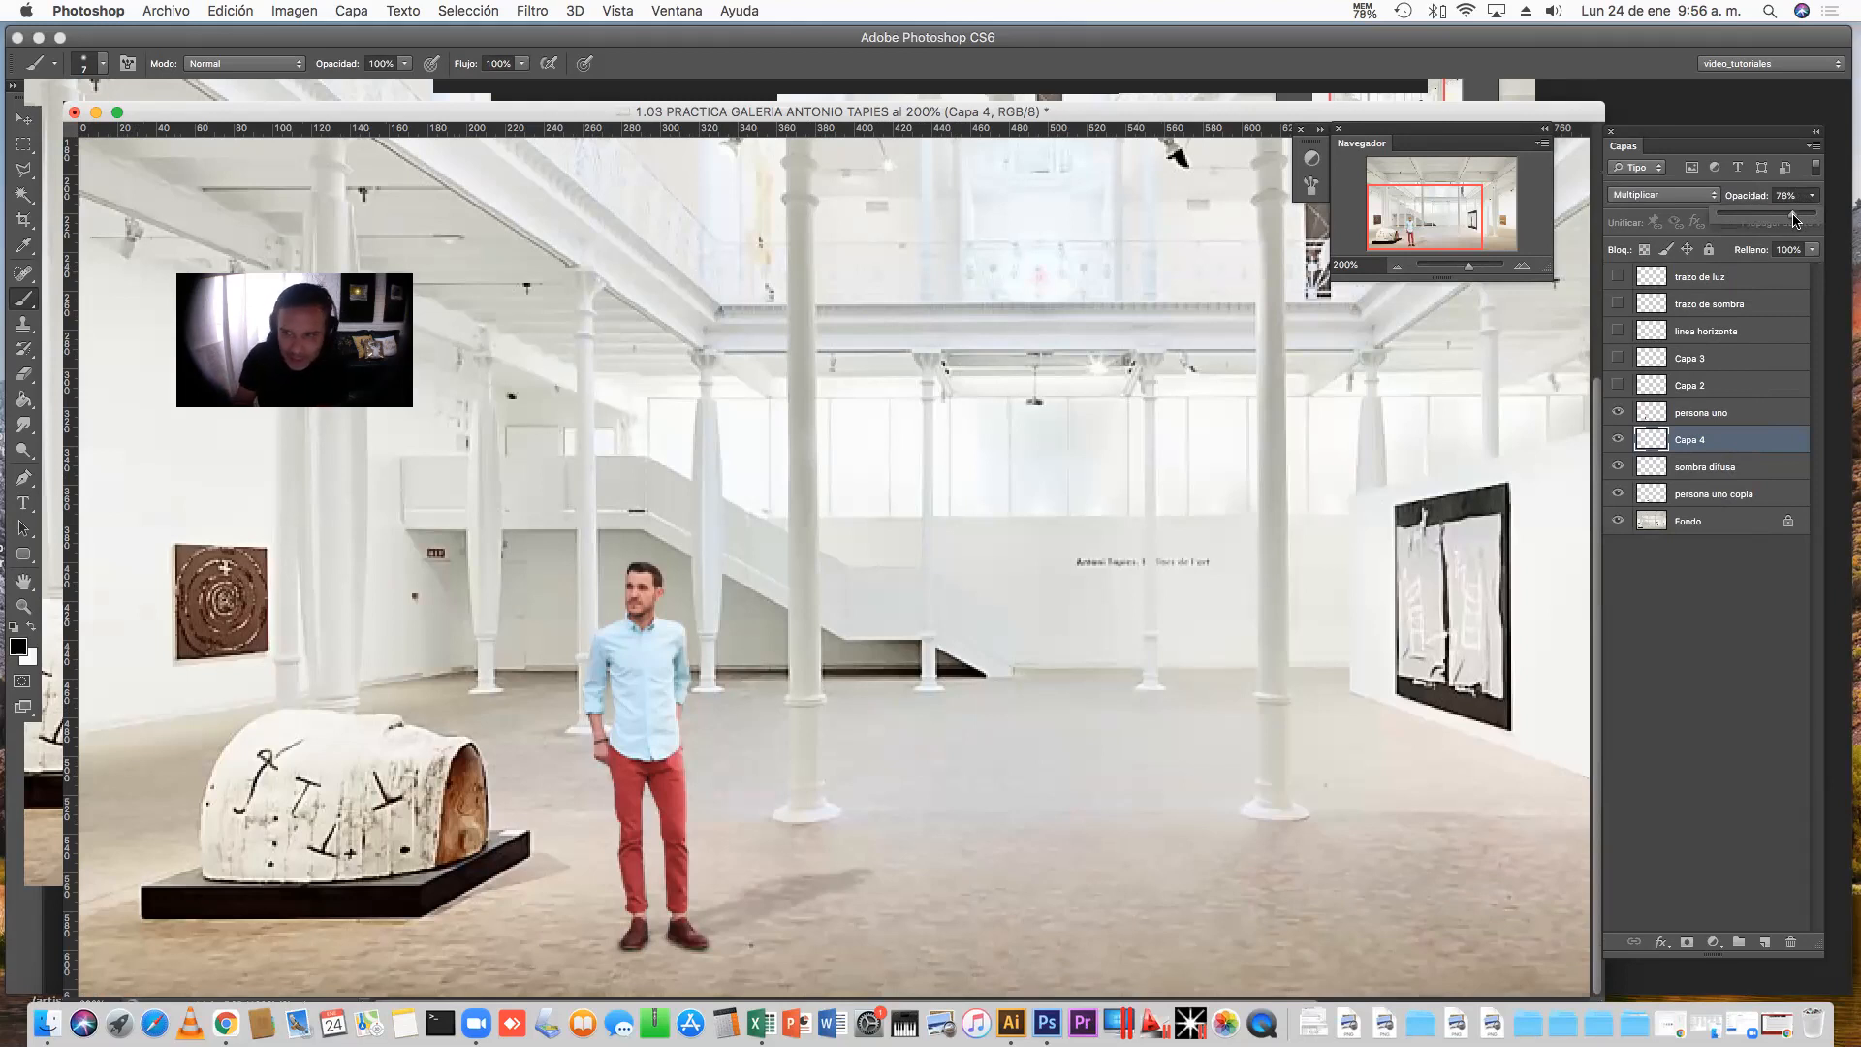
left_click_drag(1795, 217, 1788, 217)
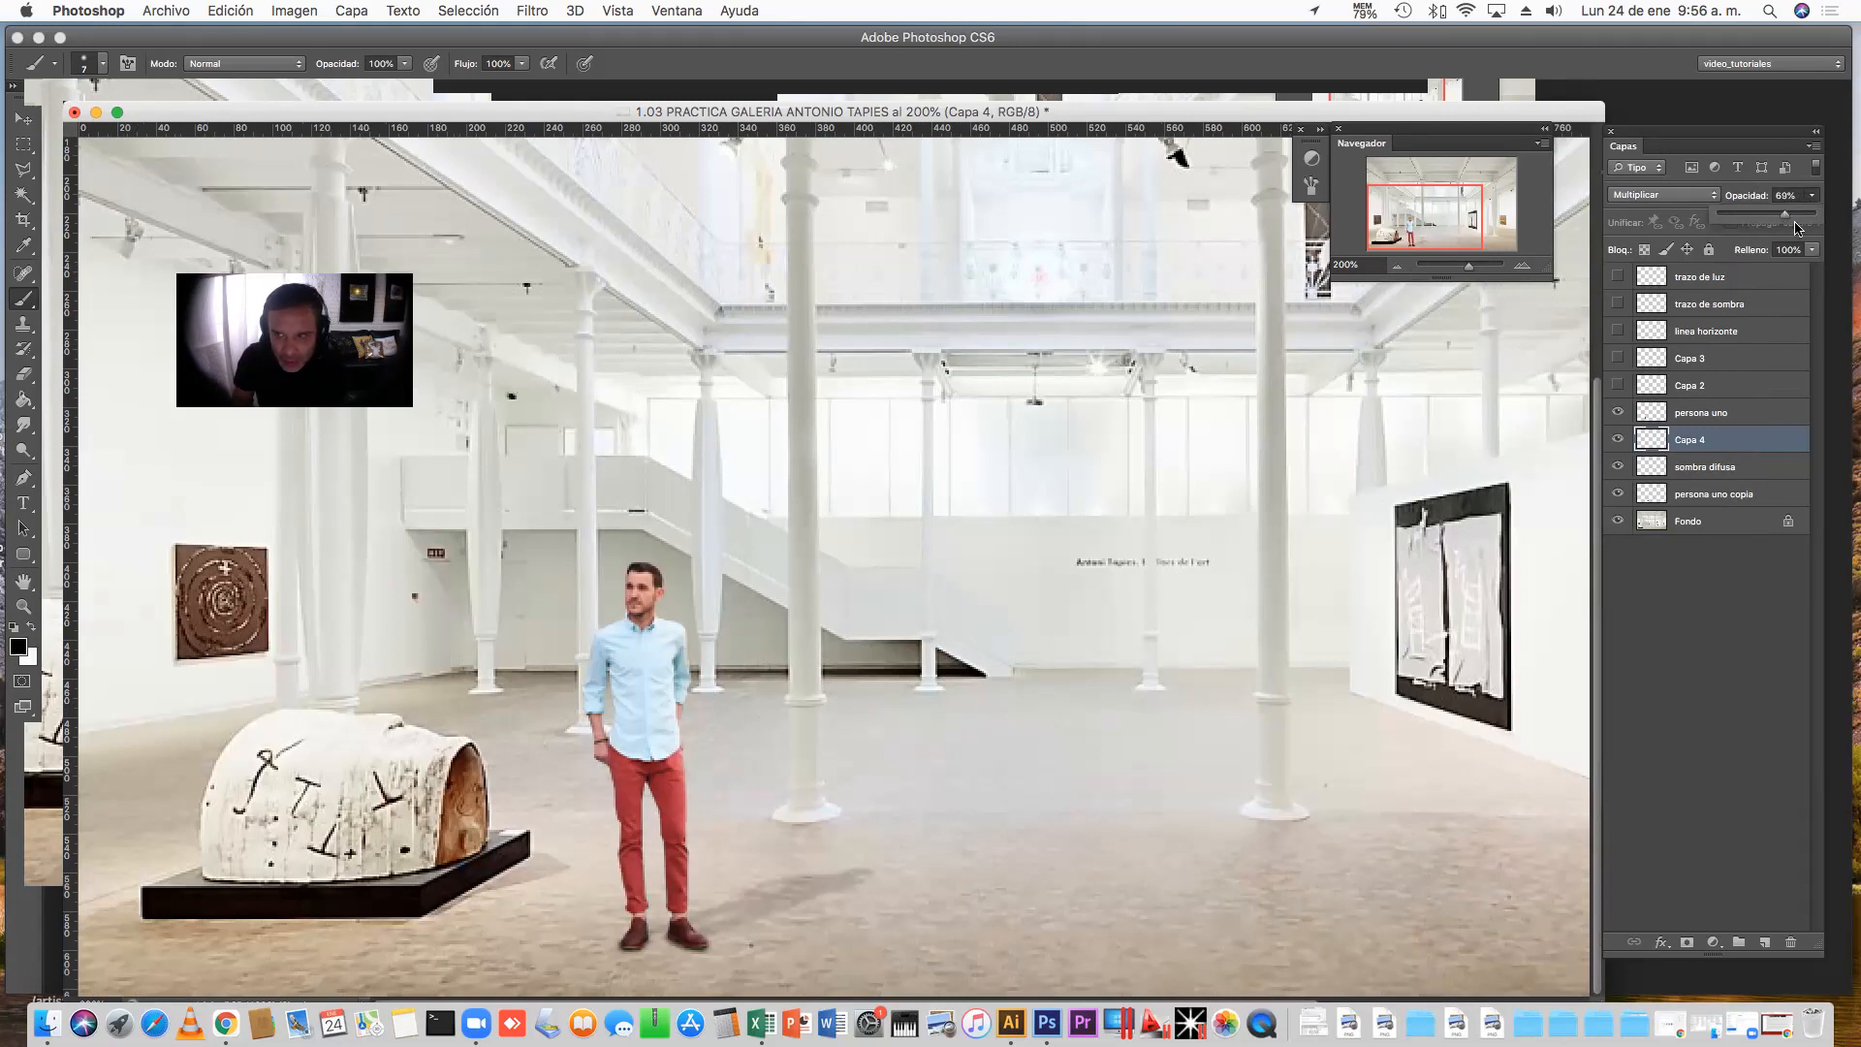
left_click_drag(1791, 221, 1793, 221)
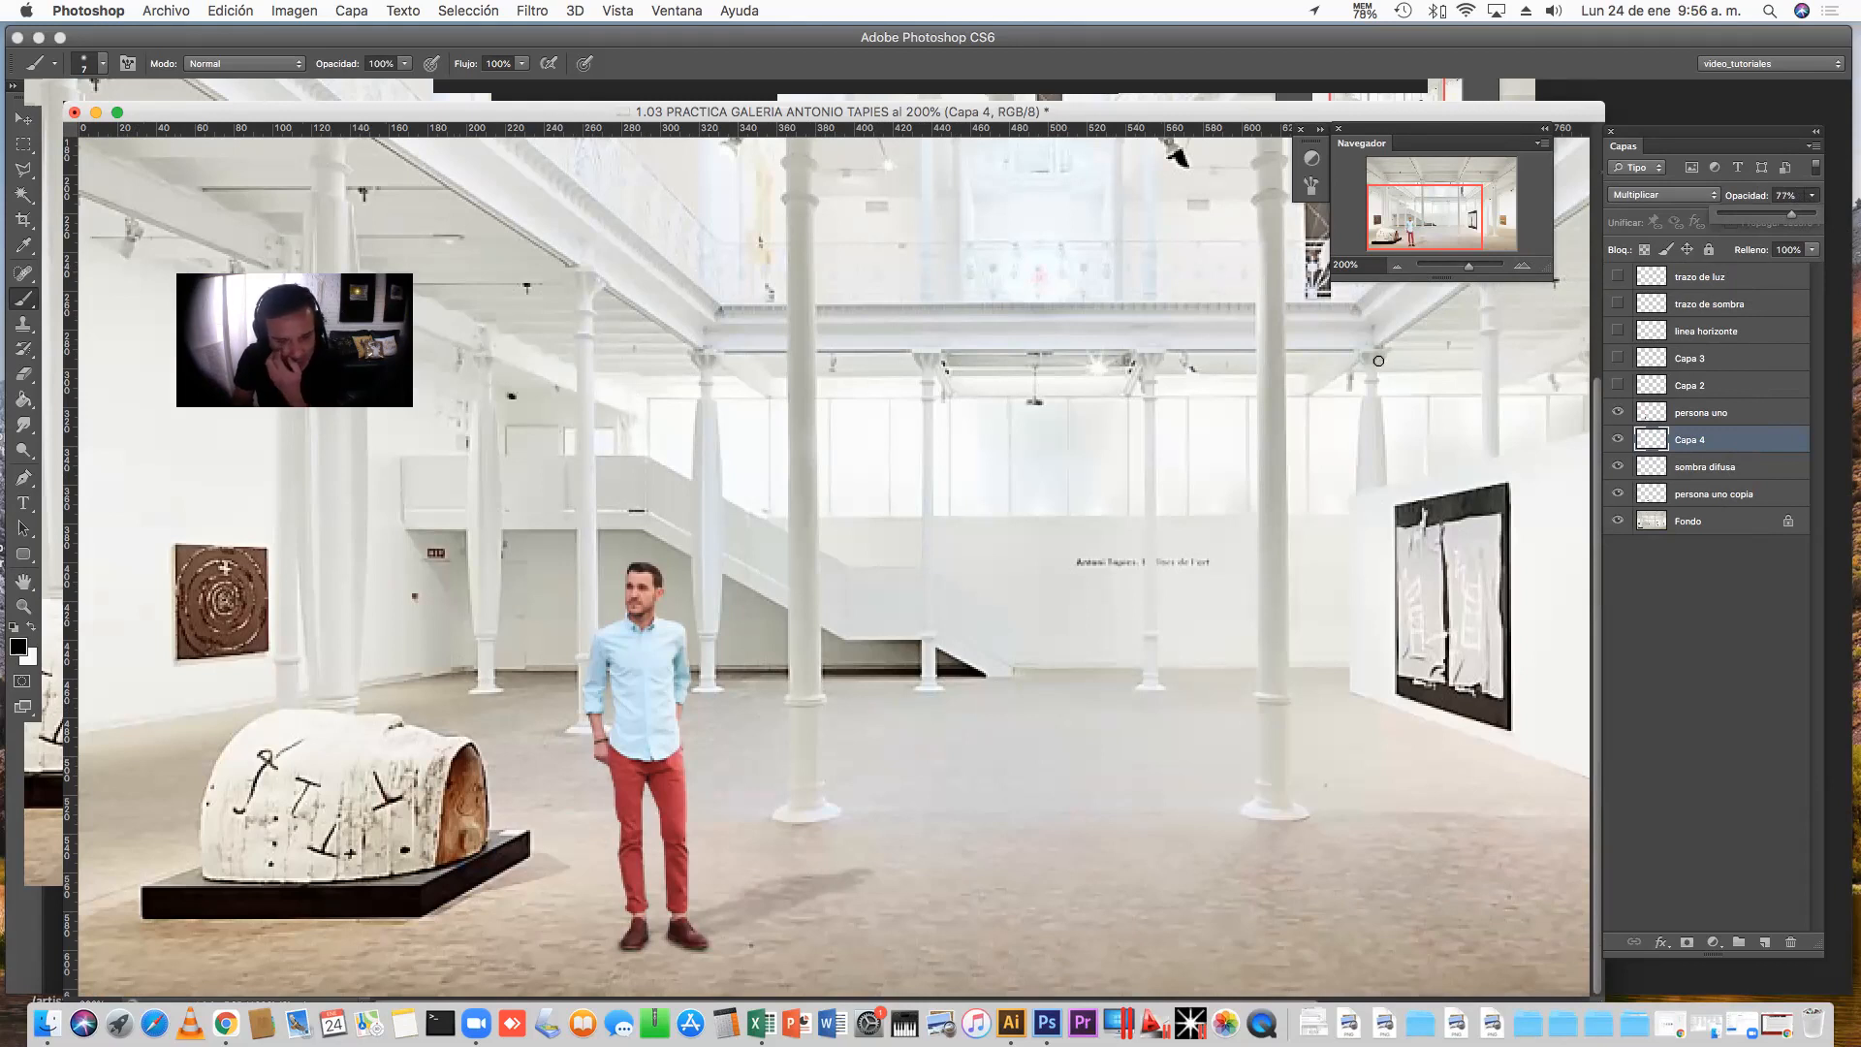
Select Capa 4 together with sombra difusa and adjust both shoe shadows very slightly with Free Transform
left_click(1719, 467, "shift")
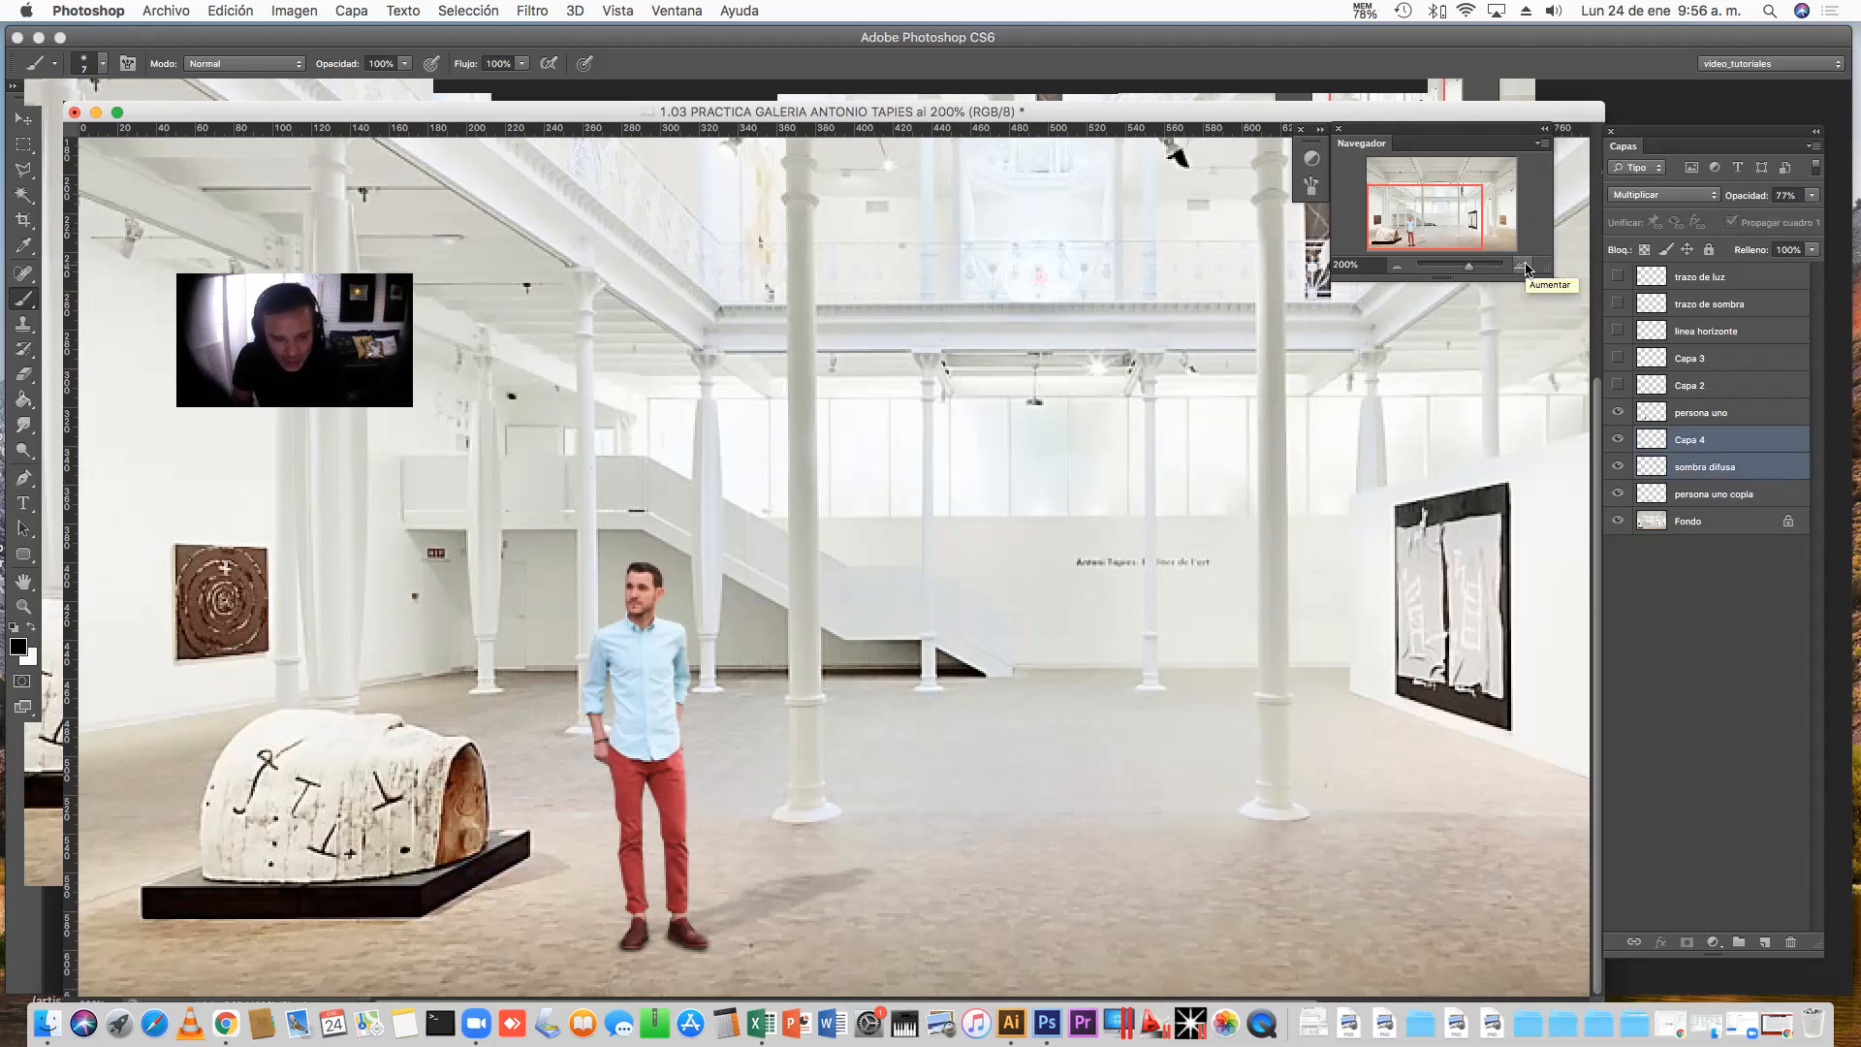
key("super+t")
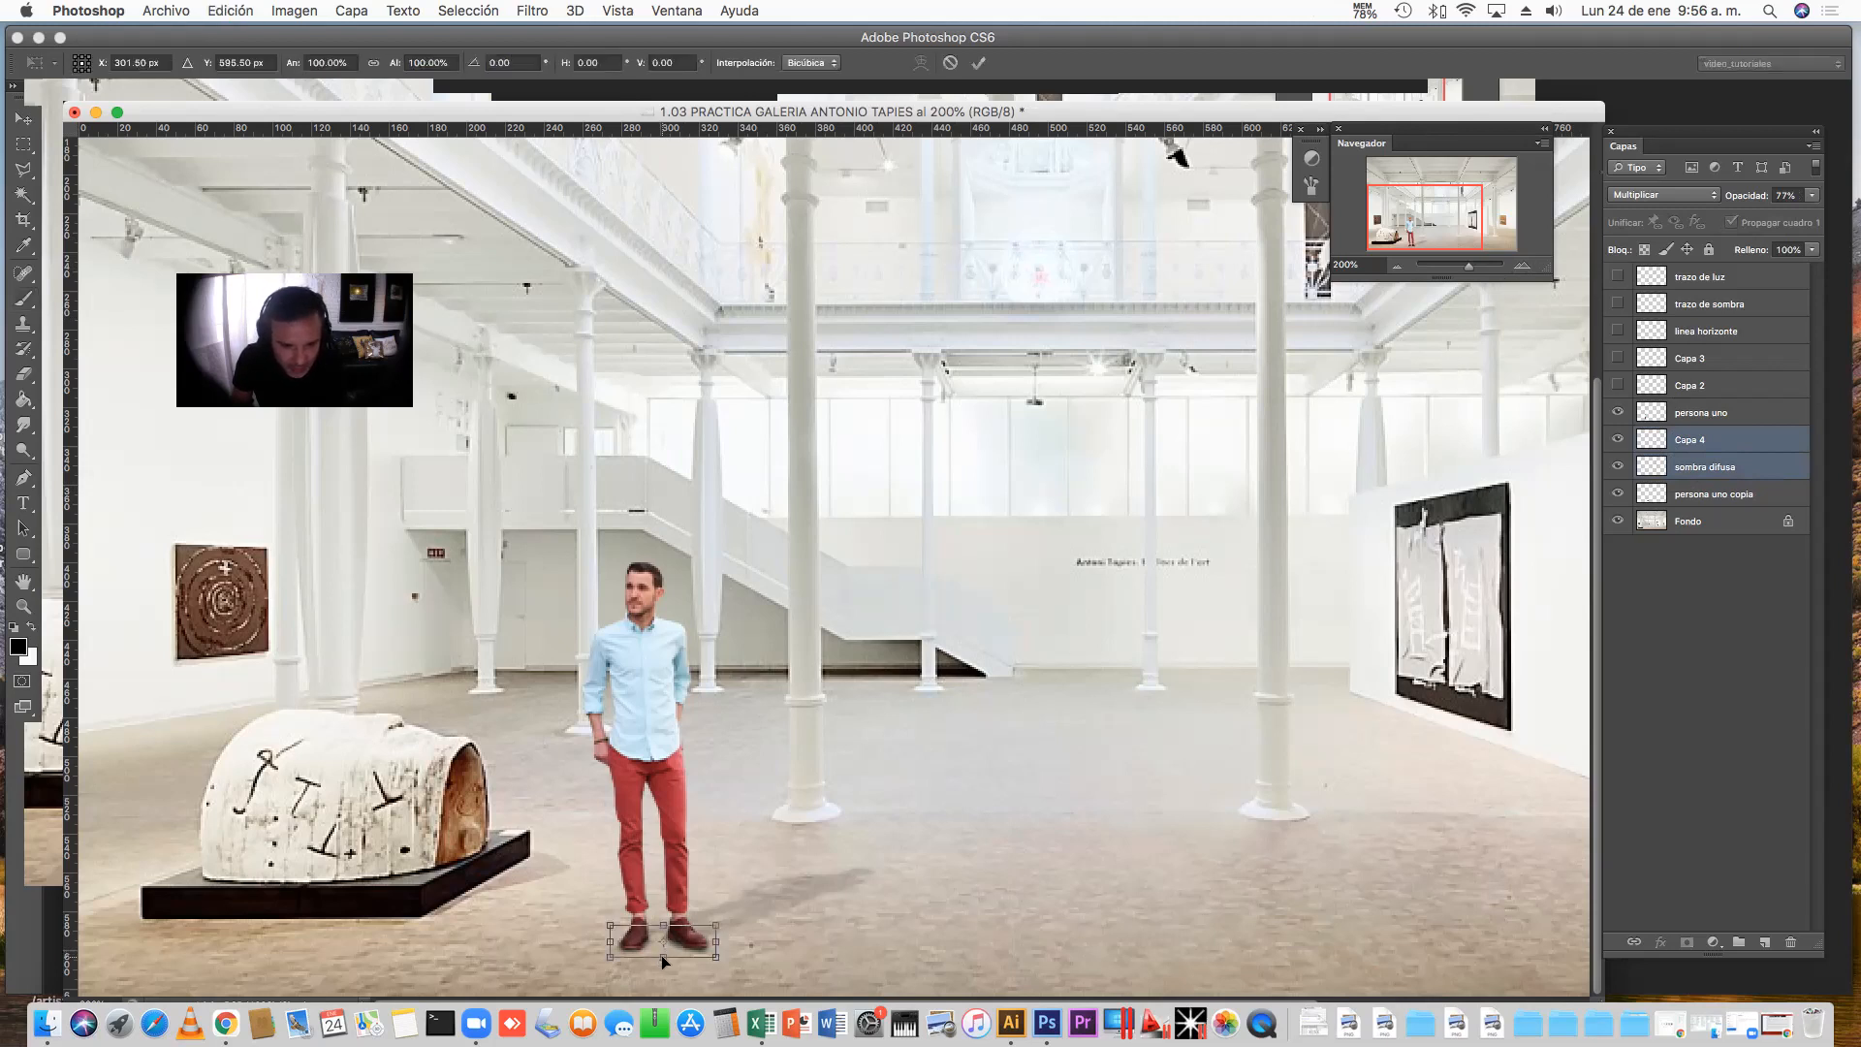
left_click_drag(663, 951, 661, 952)
key("Return")
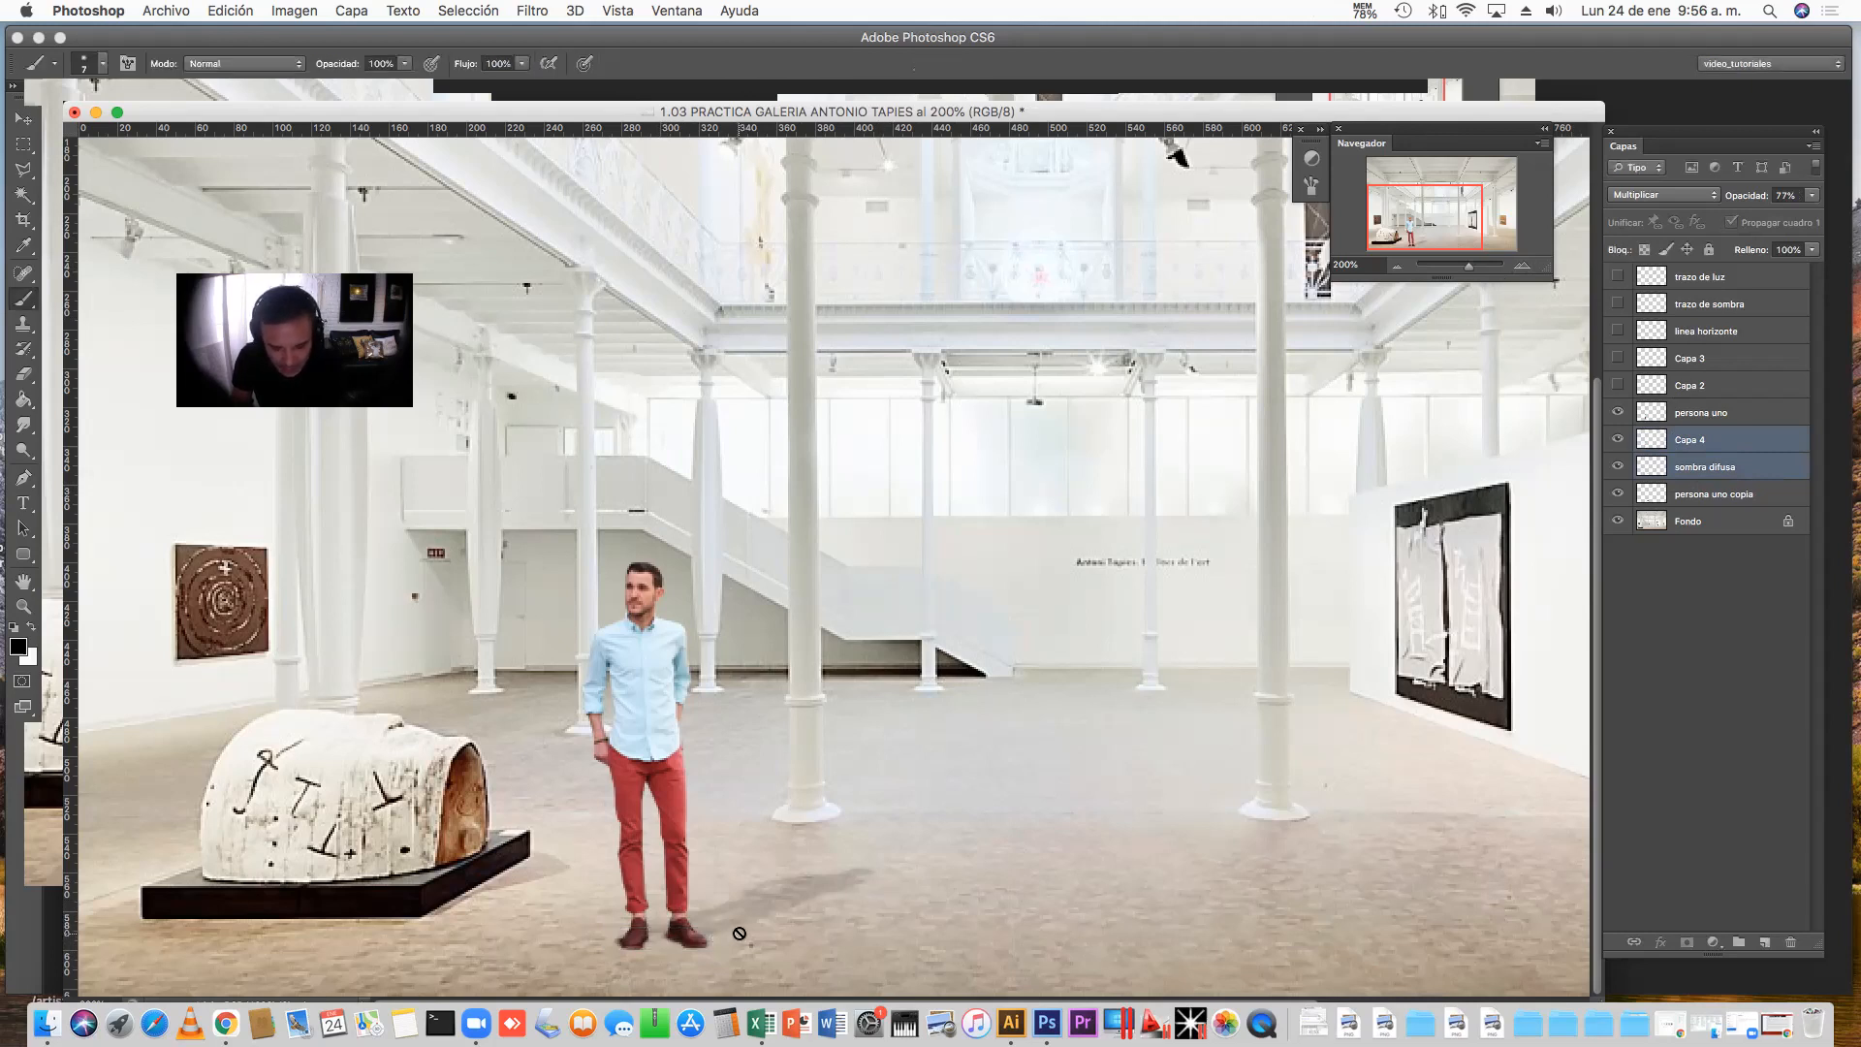
Lower the shared opacity of the Capa 4 and sombra difusa layers to 40%, judging the whole image at 100%
key("v")
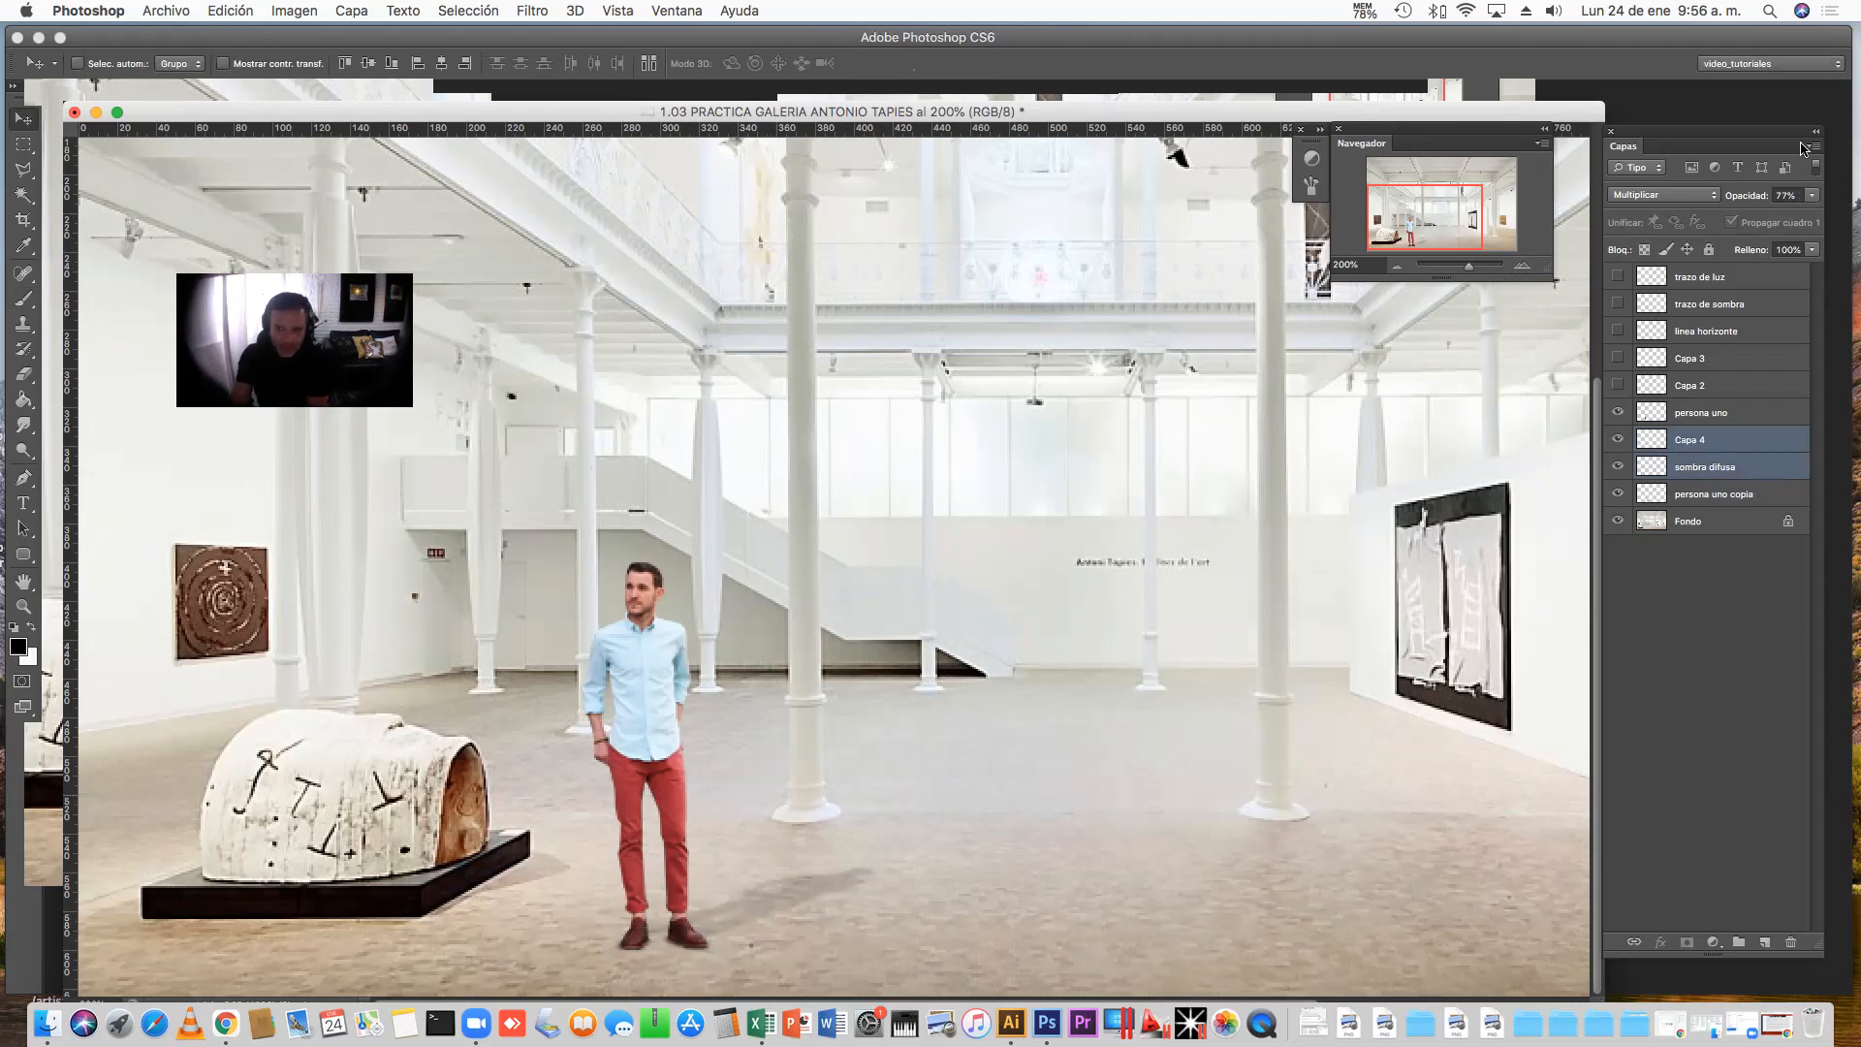
left_click_drag(1812, 195, 1791, 221)
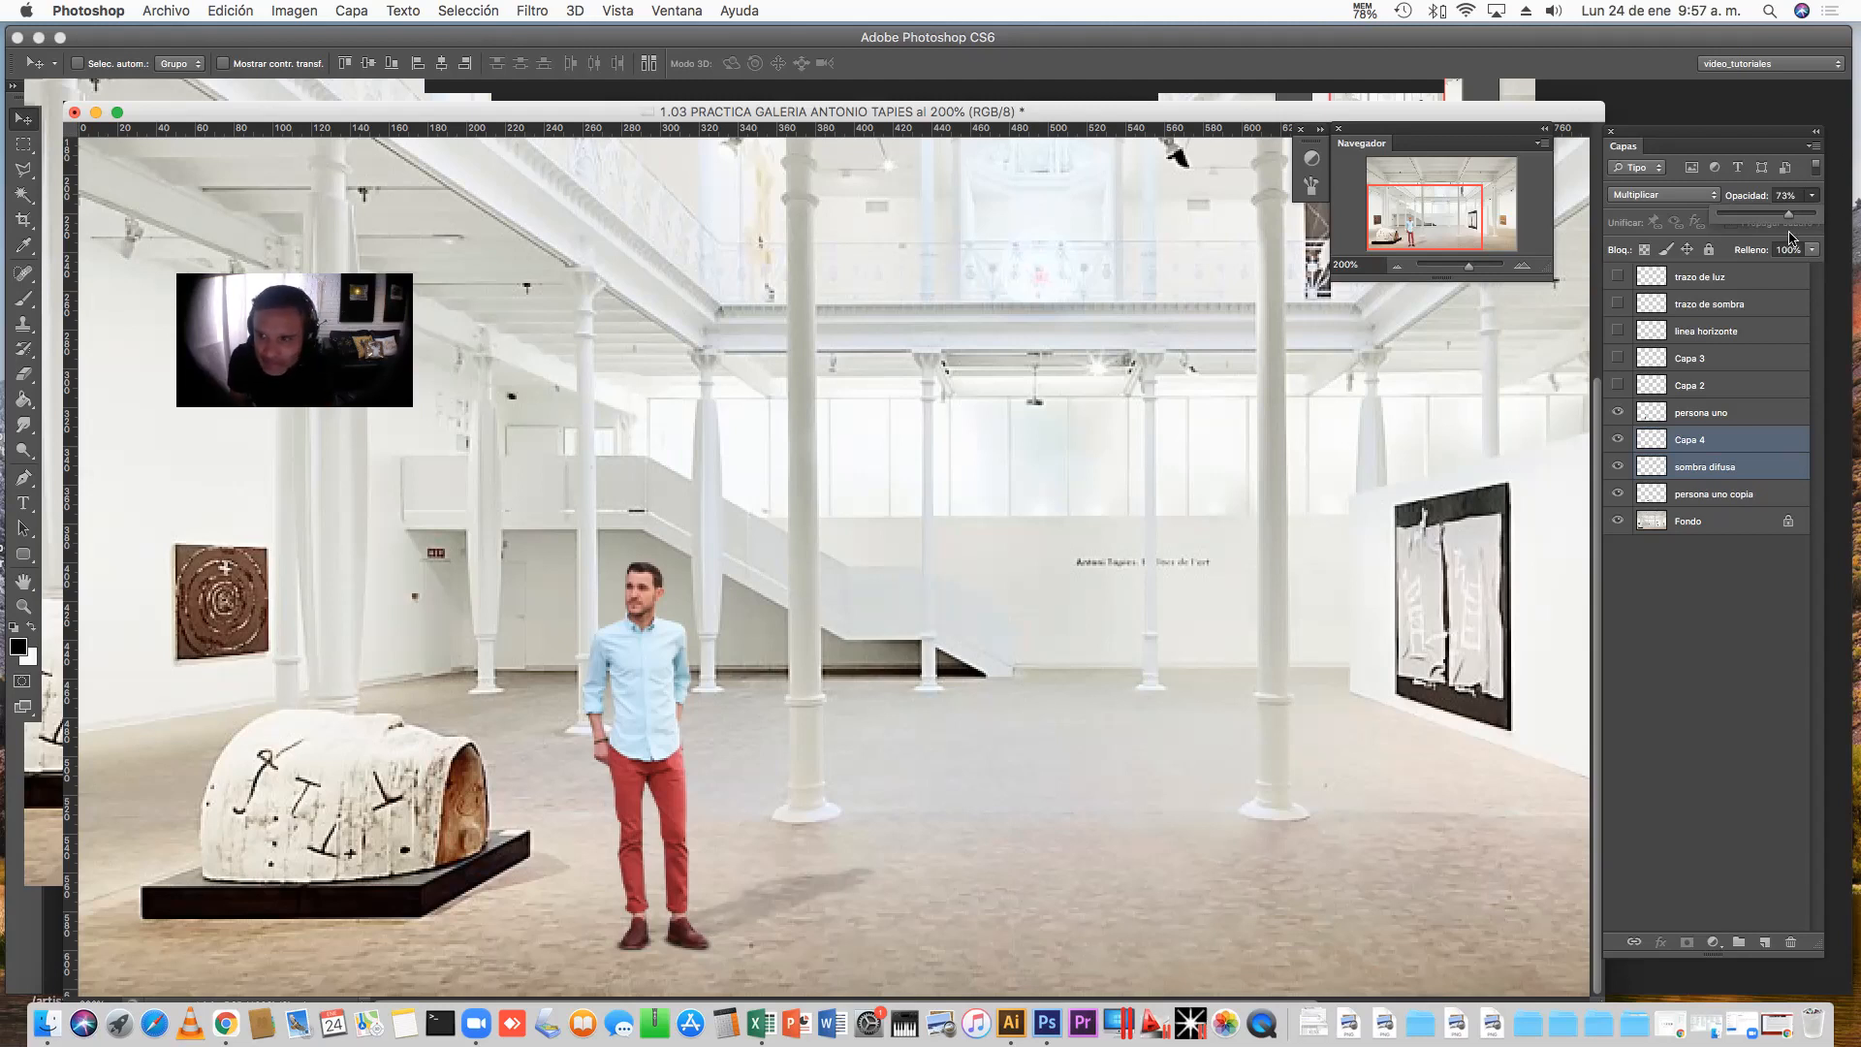
left_click_drag(1789, 217, 1783, 217)
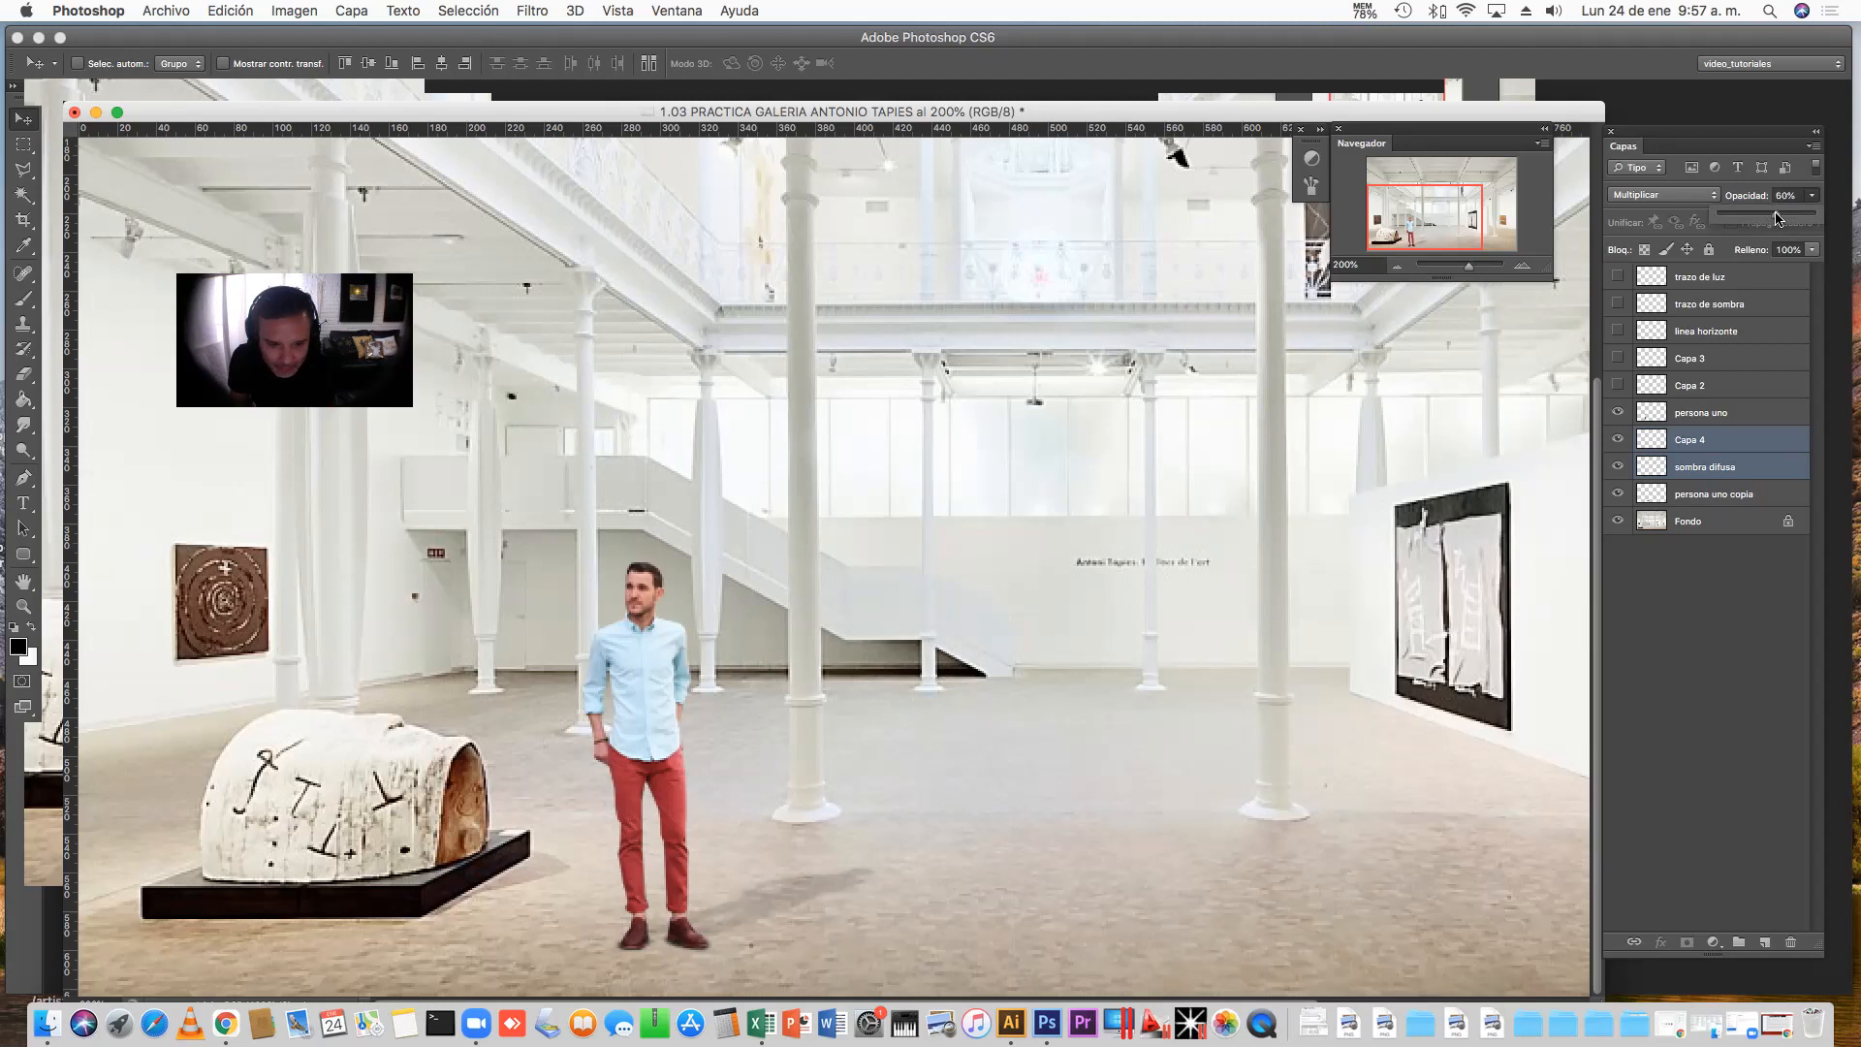
left_click(1396, 265)
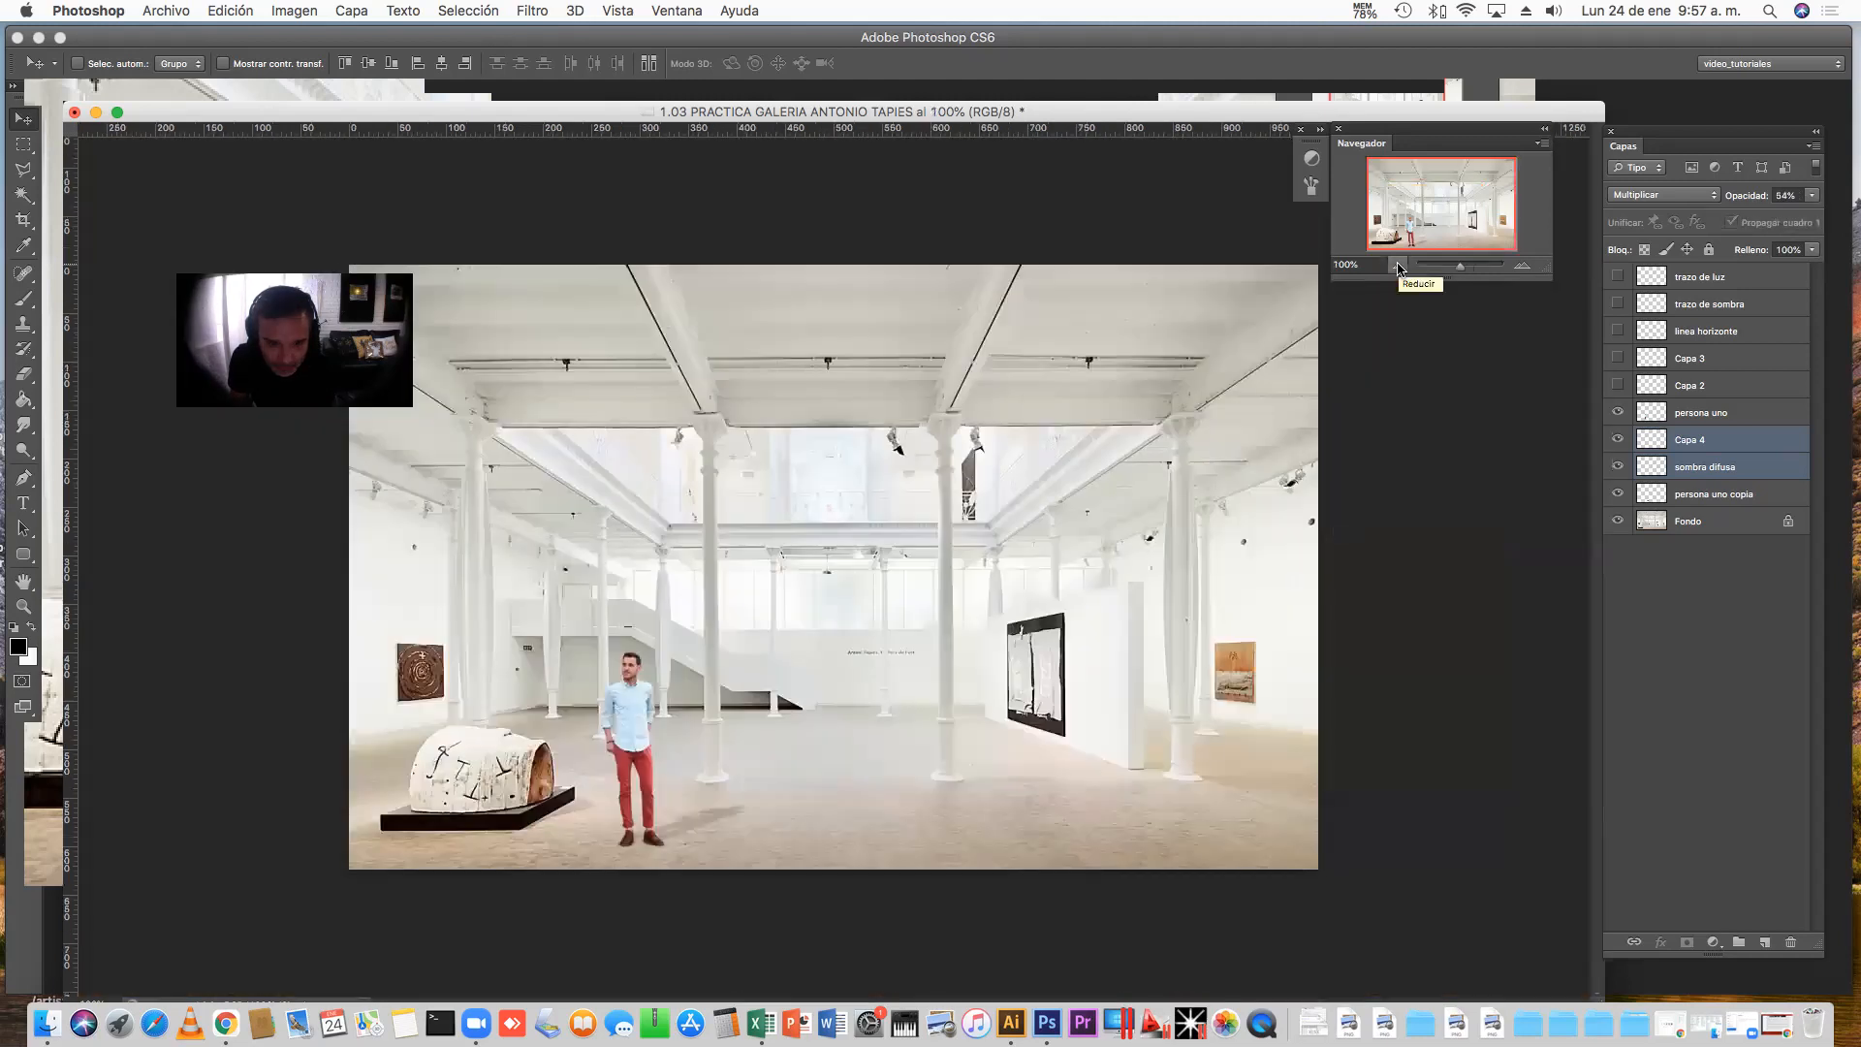
left_click(1811, 195)
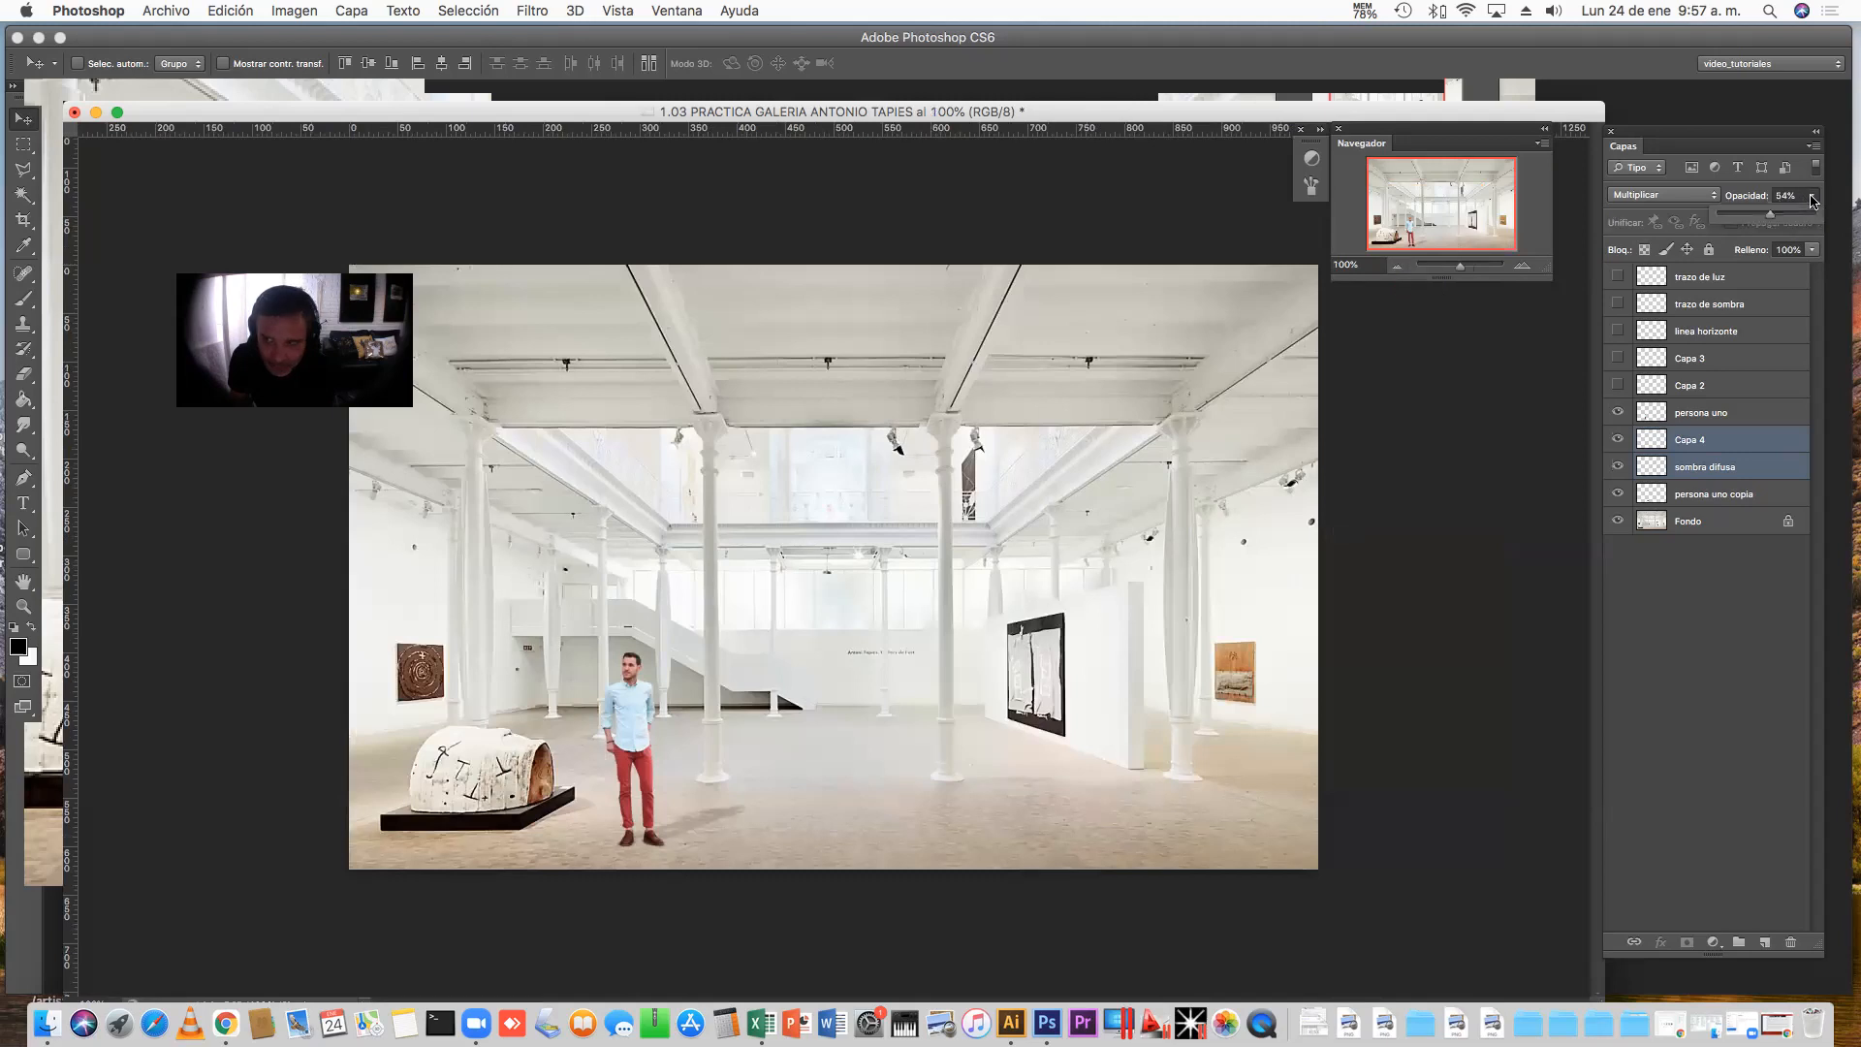
left_click_drag(1772, 219, 1757, 220)
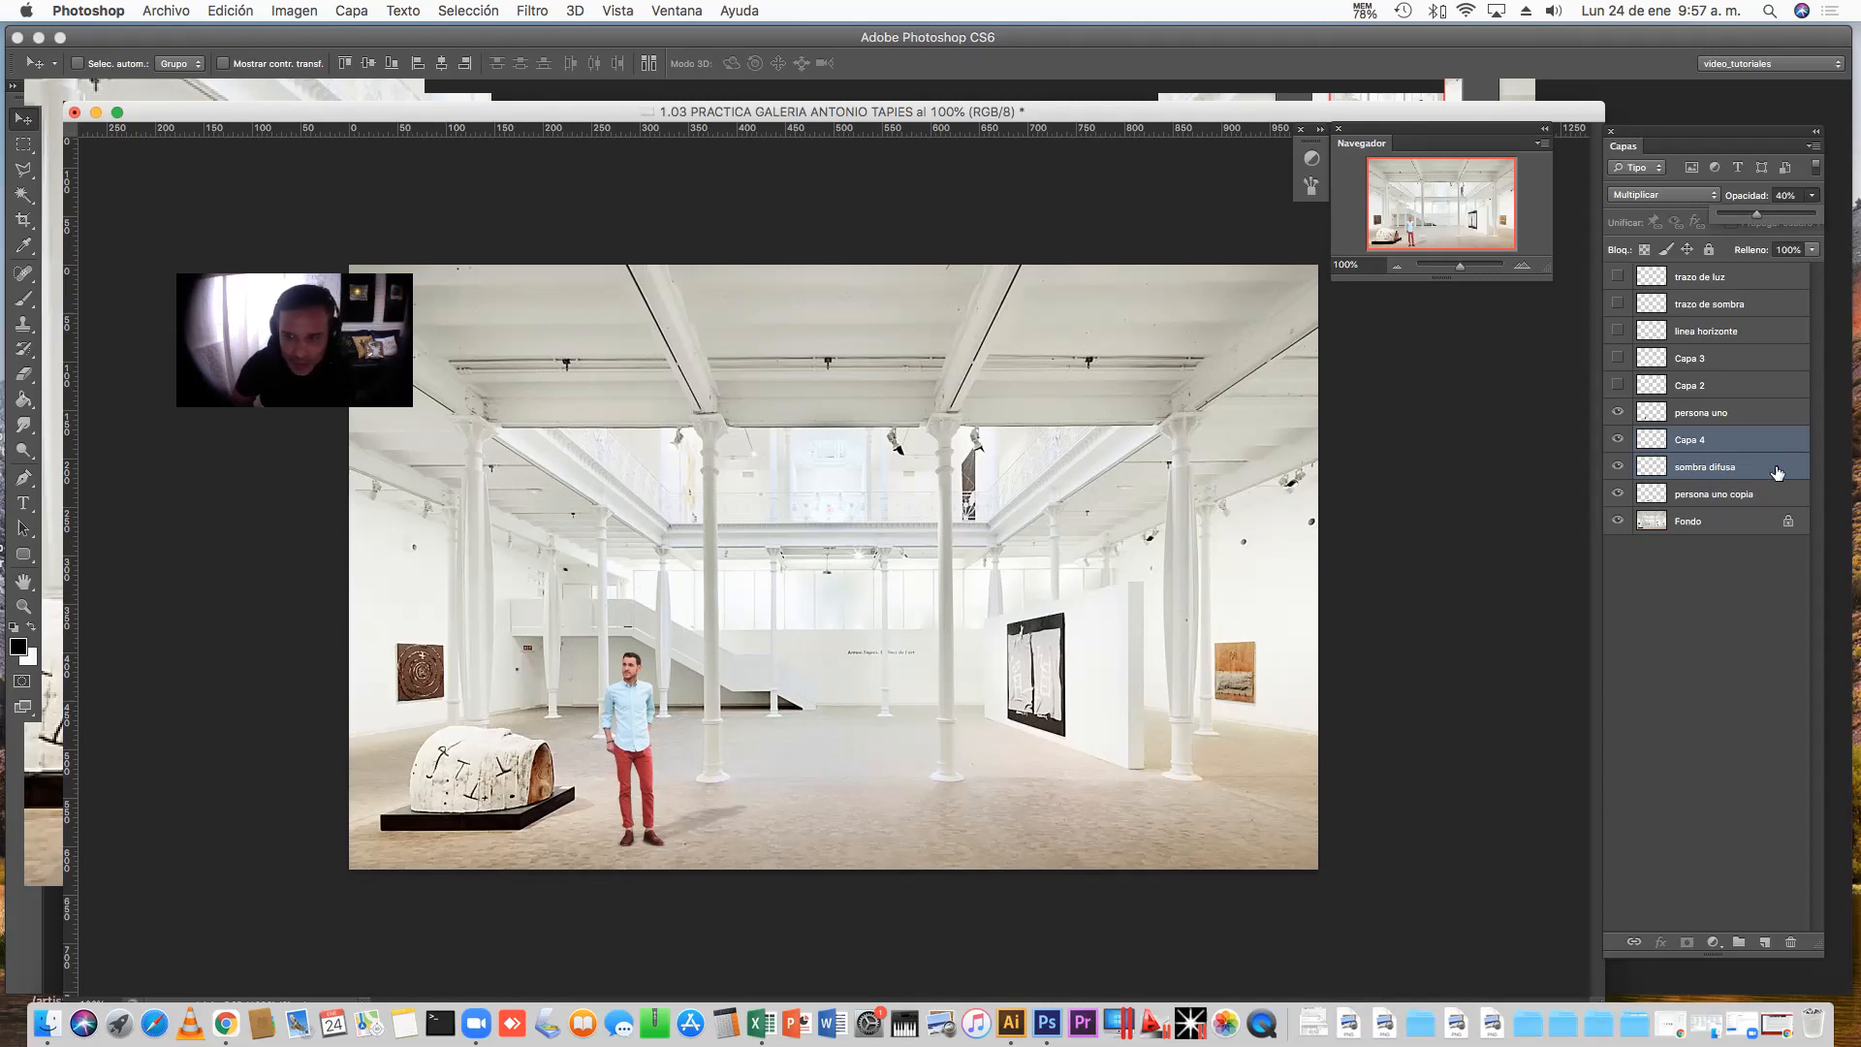
Apply a Niveles adjustment to the persona uno layer with black input 17, brighter midtones and a lowered white input
left_click(1714, 420)
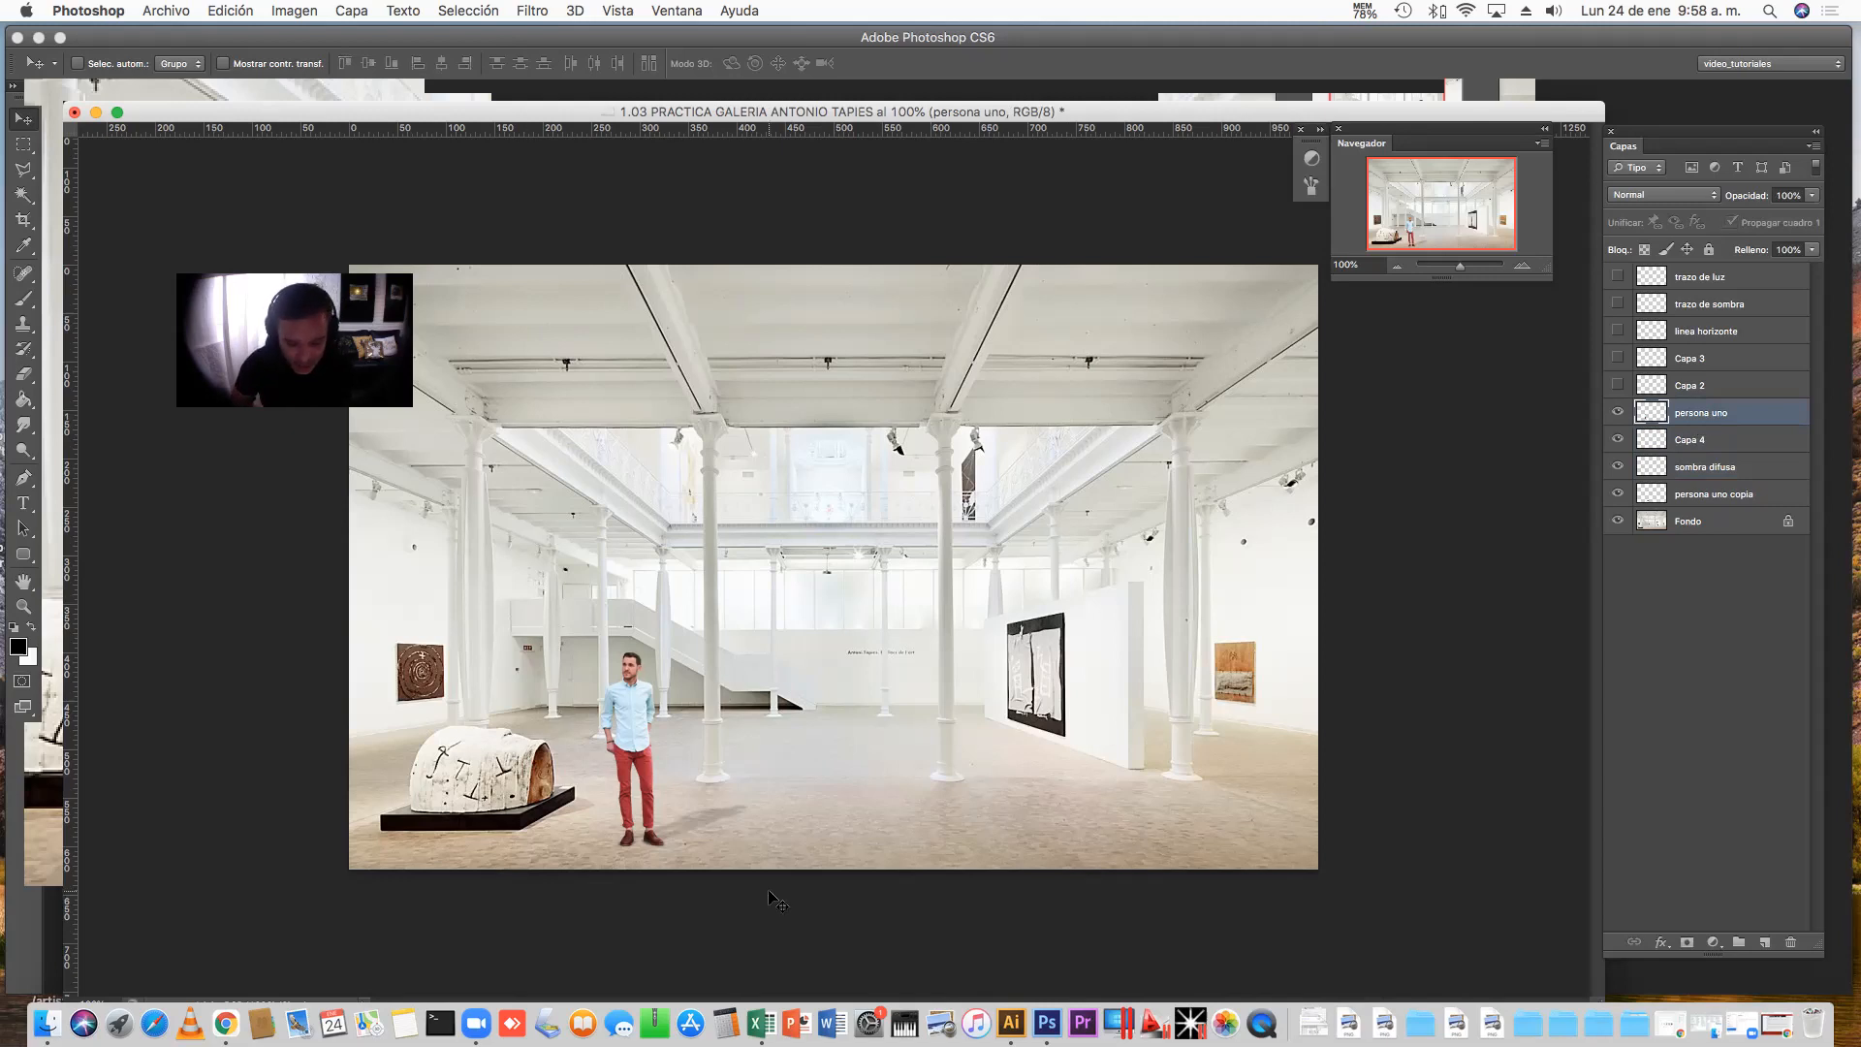
key("super+l")
left_click_drag(1429, 605, 1428, 607)
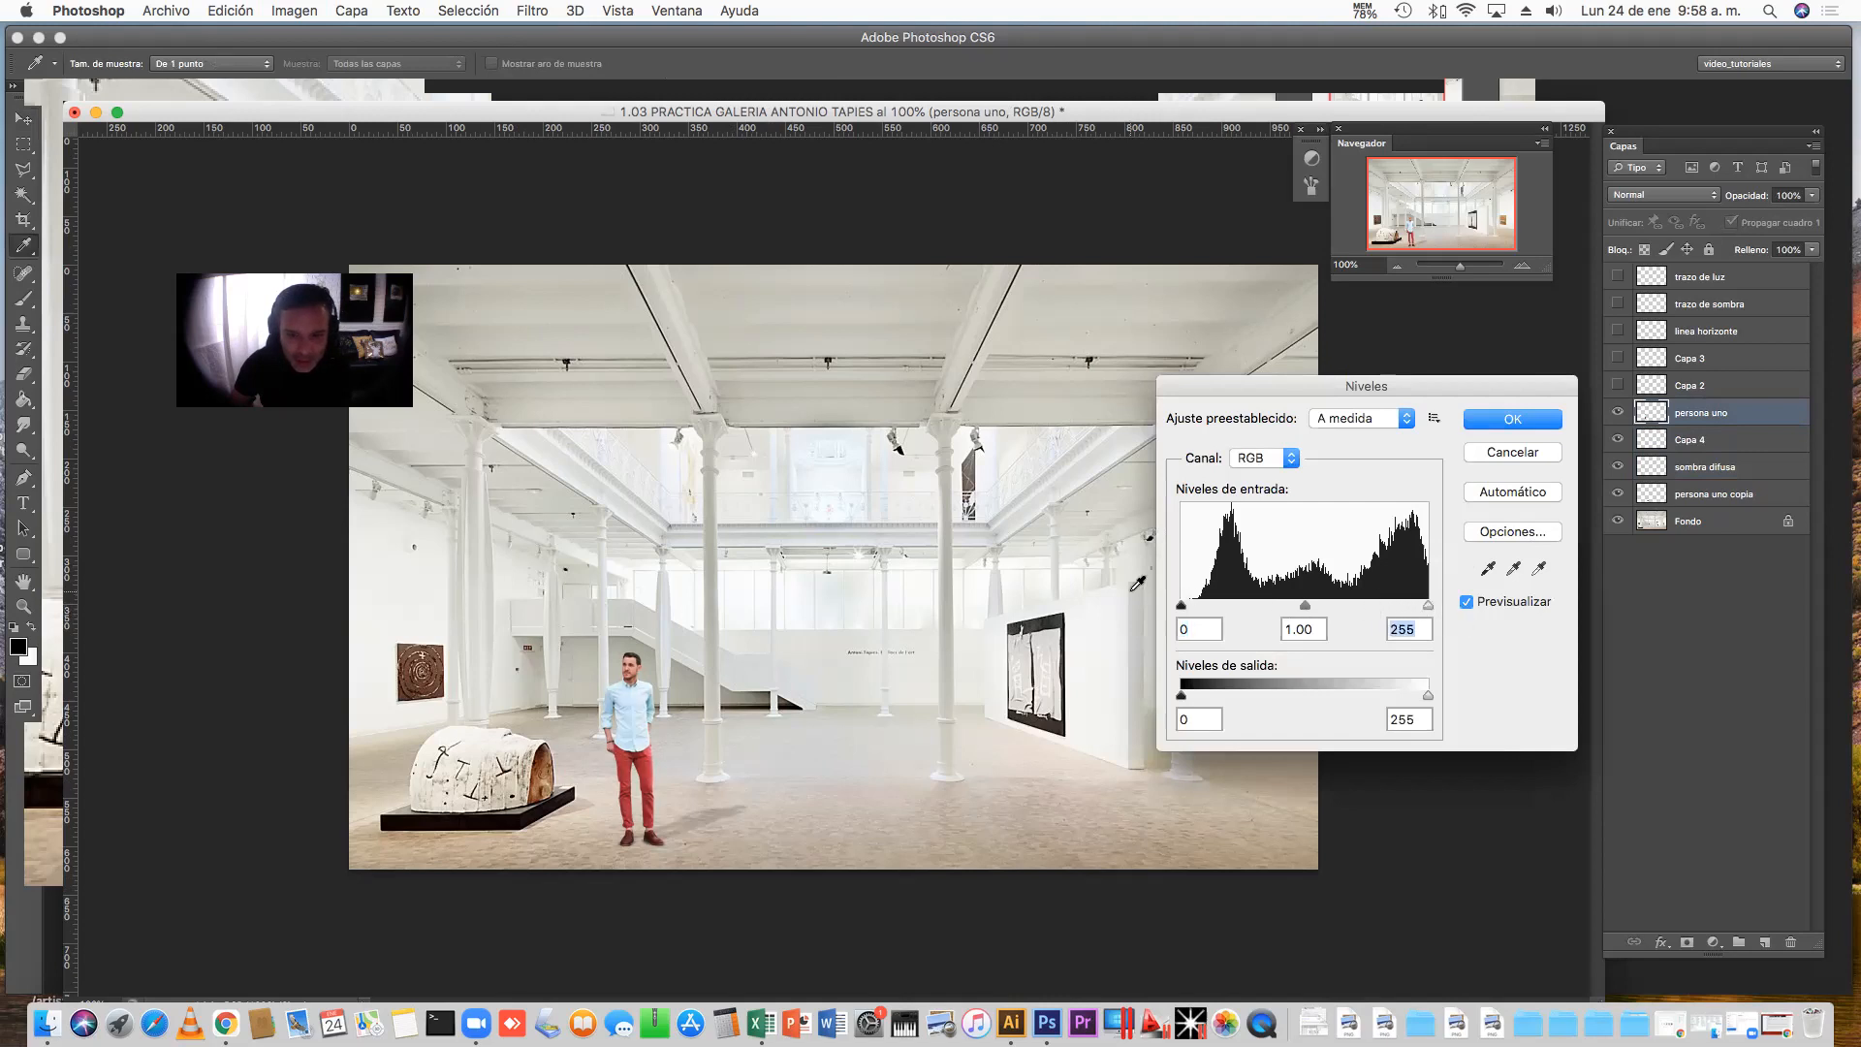
mouse_move(1176, 611)
left_mouse_down()
mouse_move(1200, 606)
mouse_move(1178, 608)
left_mouse_up()
left_click_drag(1310, 613, 1274, 610)
left_click_drag(1303, 613, 1293, 613)
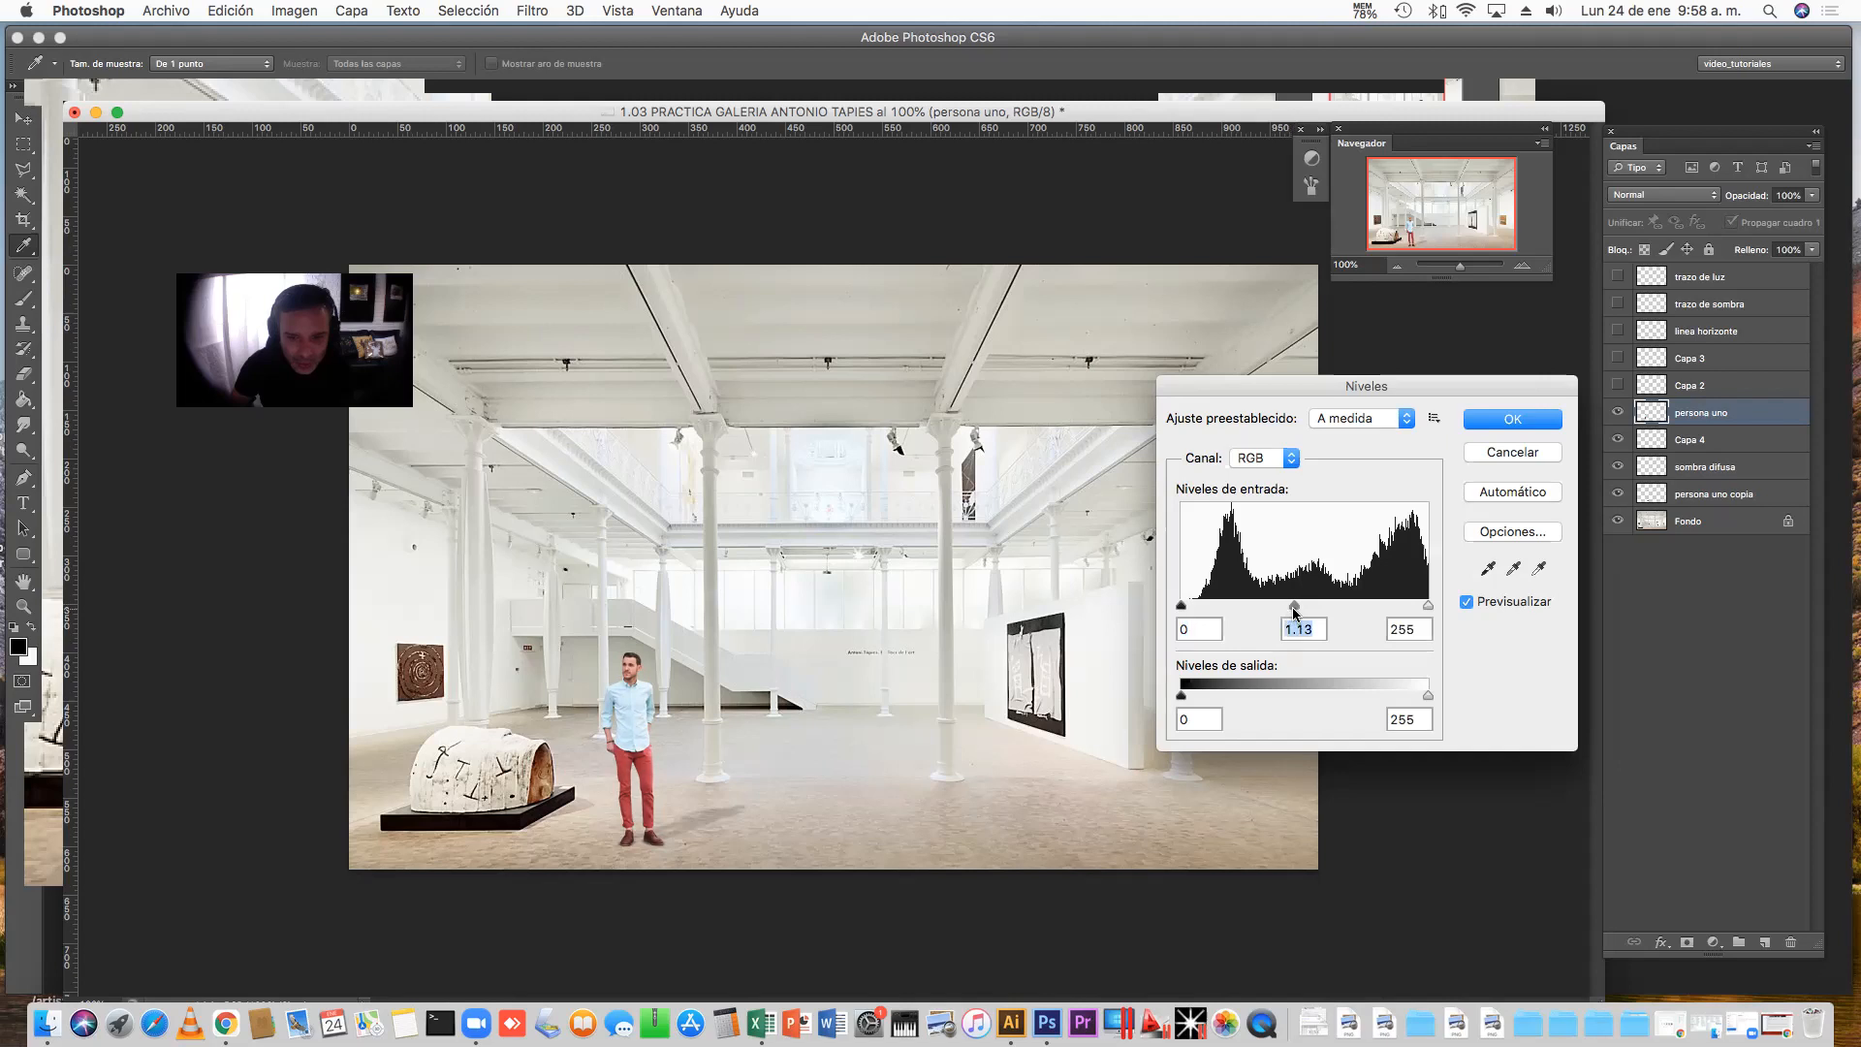
left_click_drag(1427, 609, 1404, 608)
mouse_move(1180, 606)
left_mouse_down()
mouse_move(1284, 609)
mouse_move(1198, 605)
left_mouse_up()
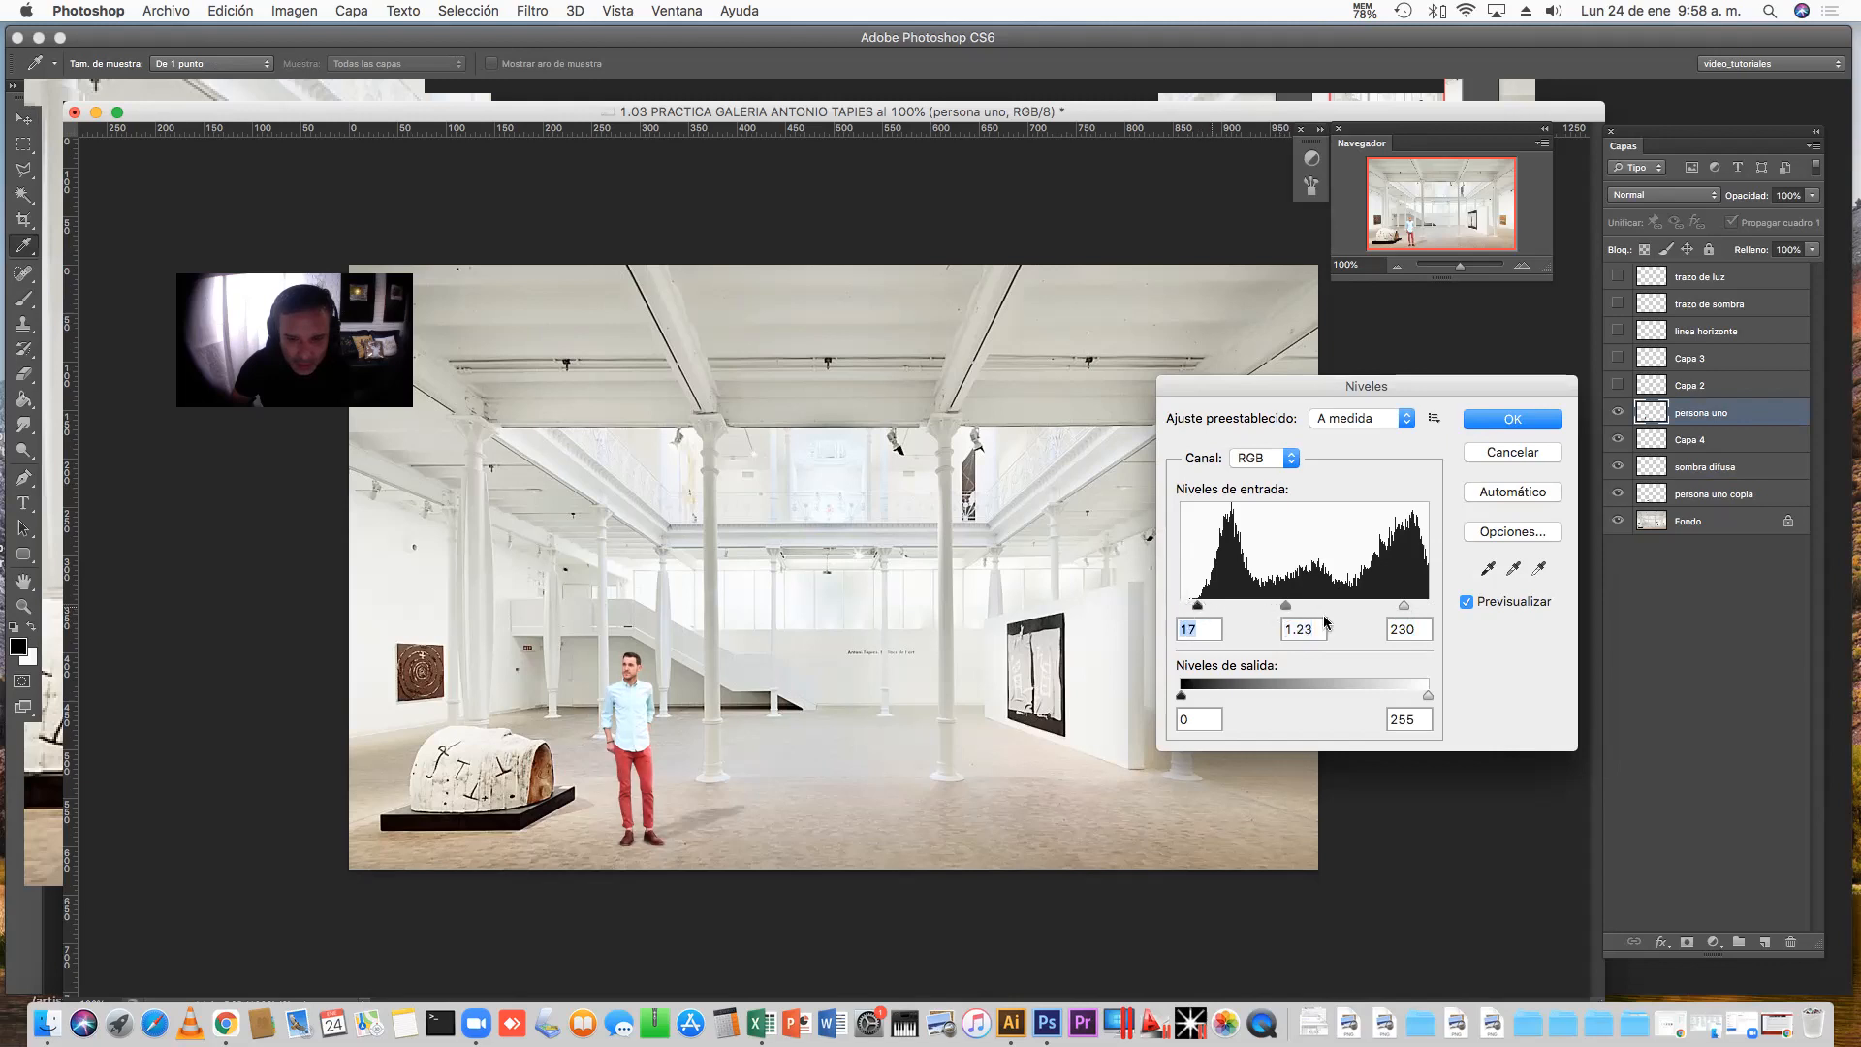
left_click_drag(1404, 607, 1398, 606)
left_click_drag(1284, 608, 1289, 609)
left_click(1488, 424)
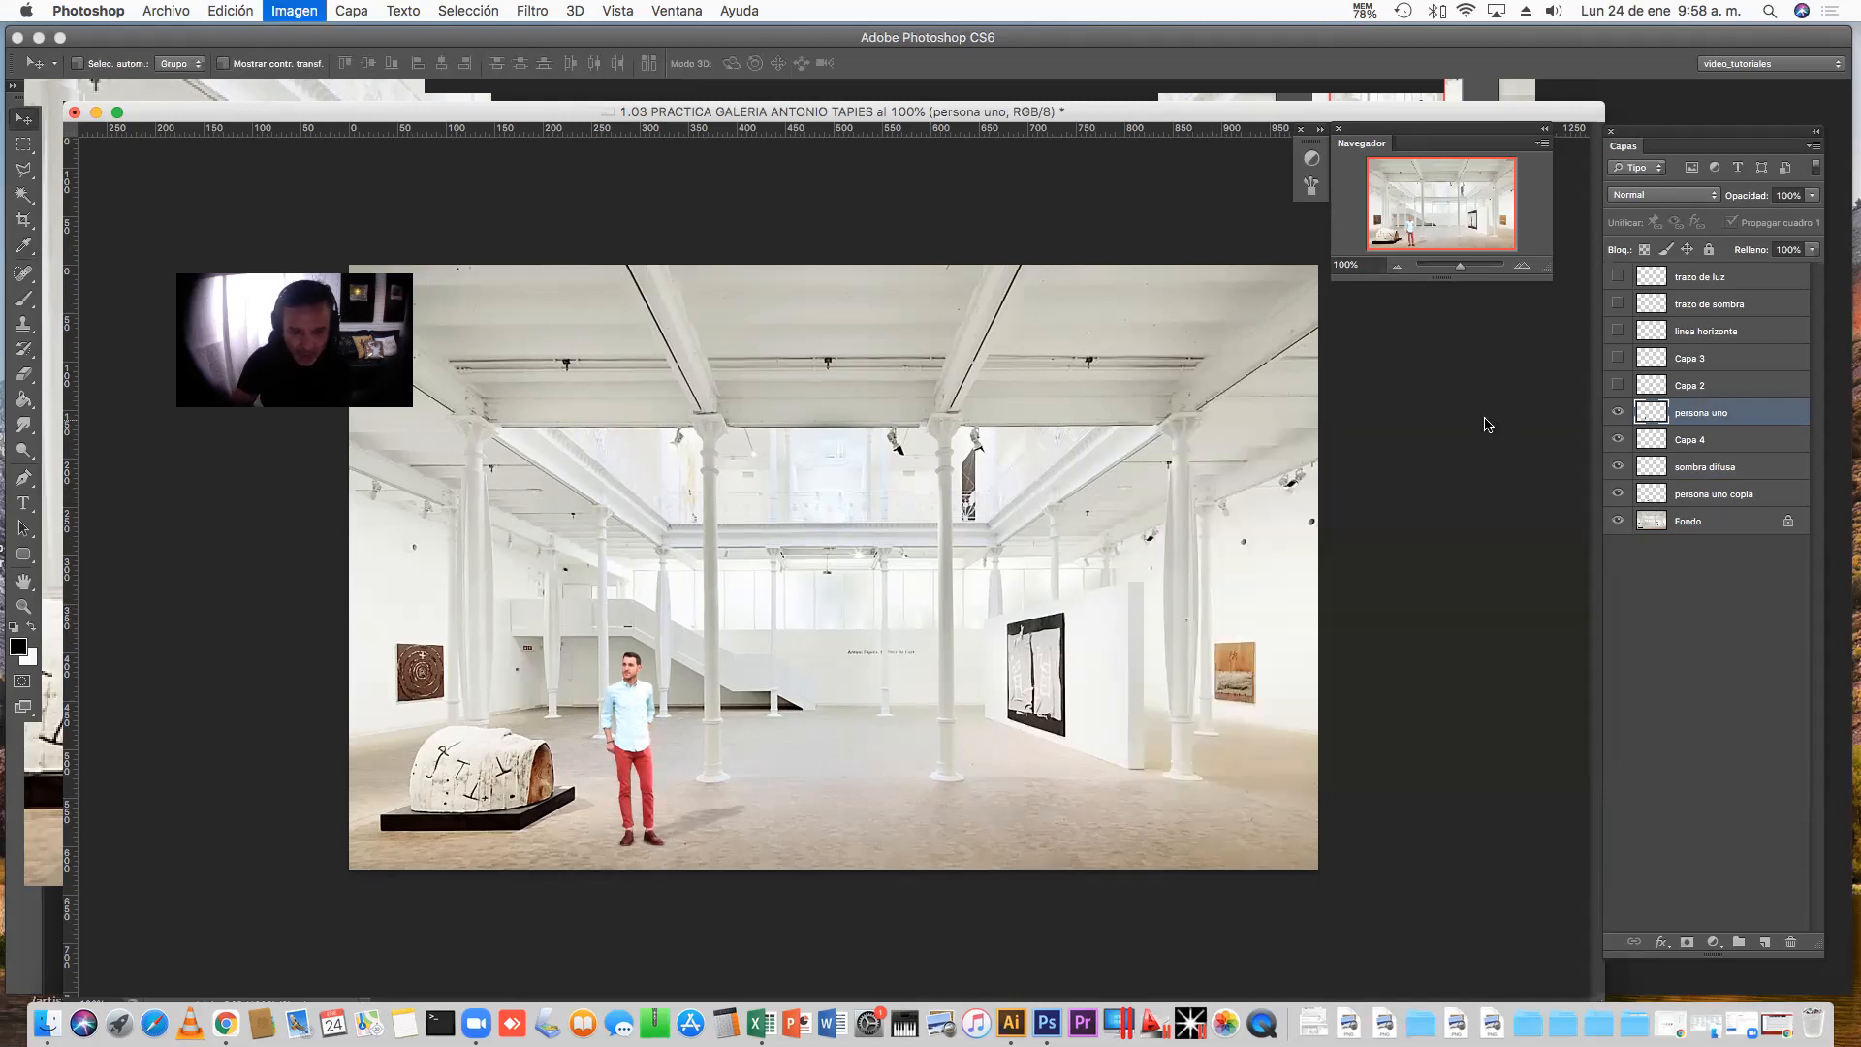
Reduce the saturation of the persona uno layer to -24 with a Tono/saturación adjustment
key("super+u")
left_click_drag(1425, 667, 1404, 671)
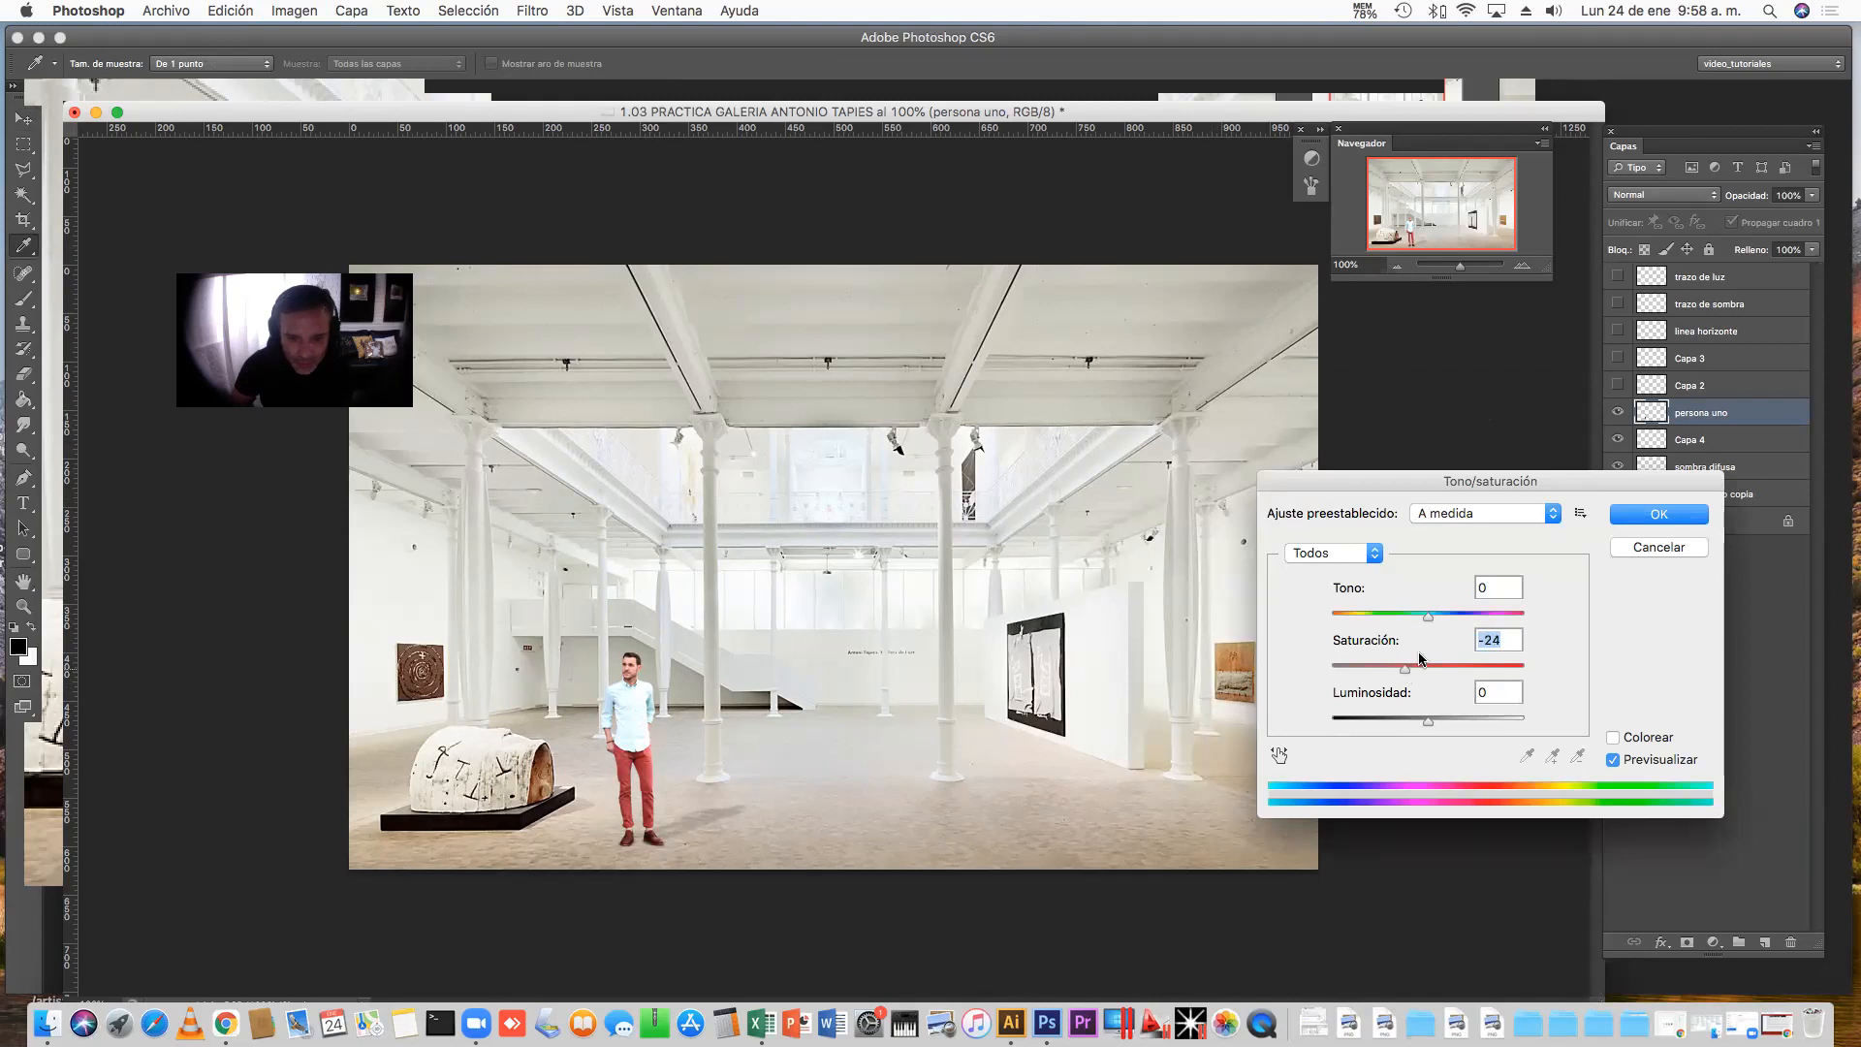
left_click(1643, 517)
key("v")
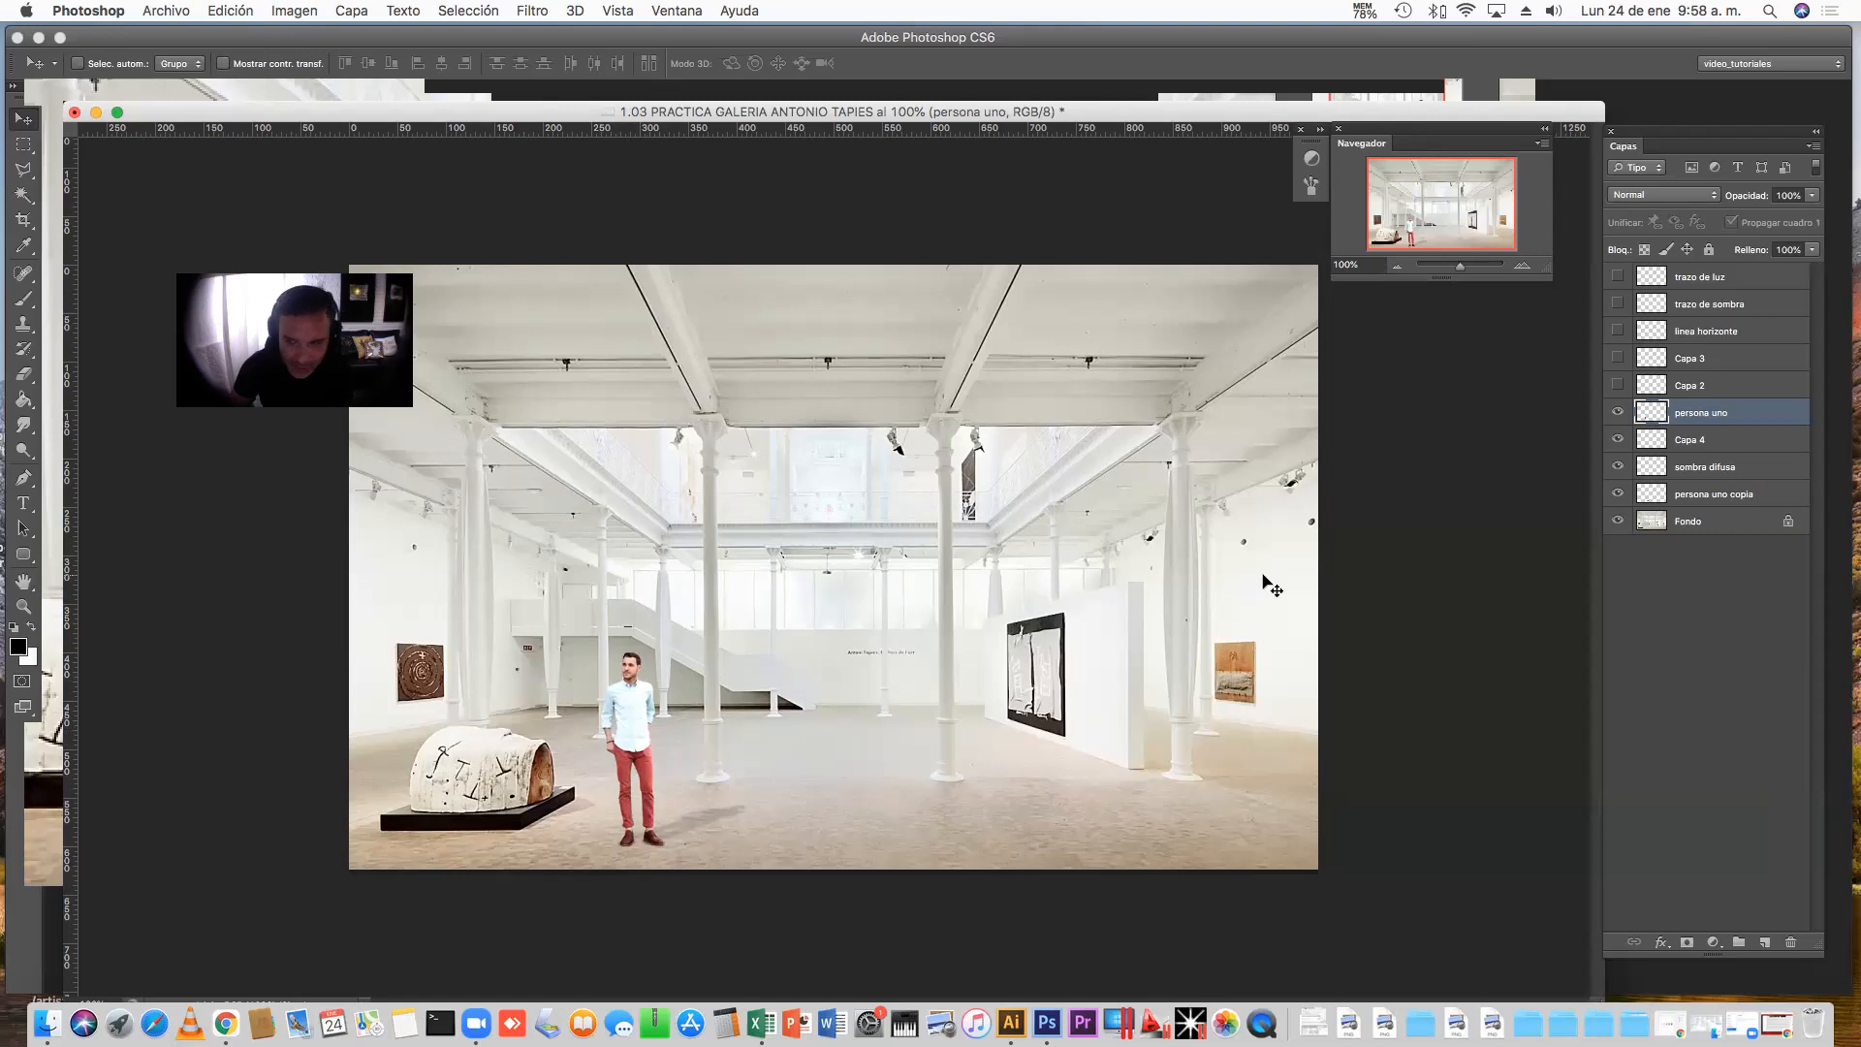
Lower the opacity of the persona uno layer to 97%
left_click(1786, 195)
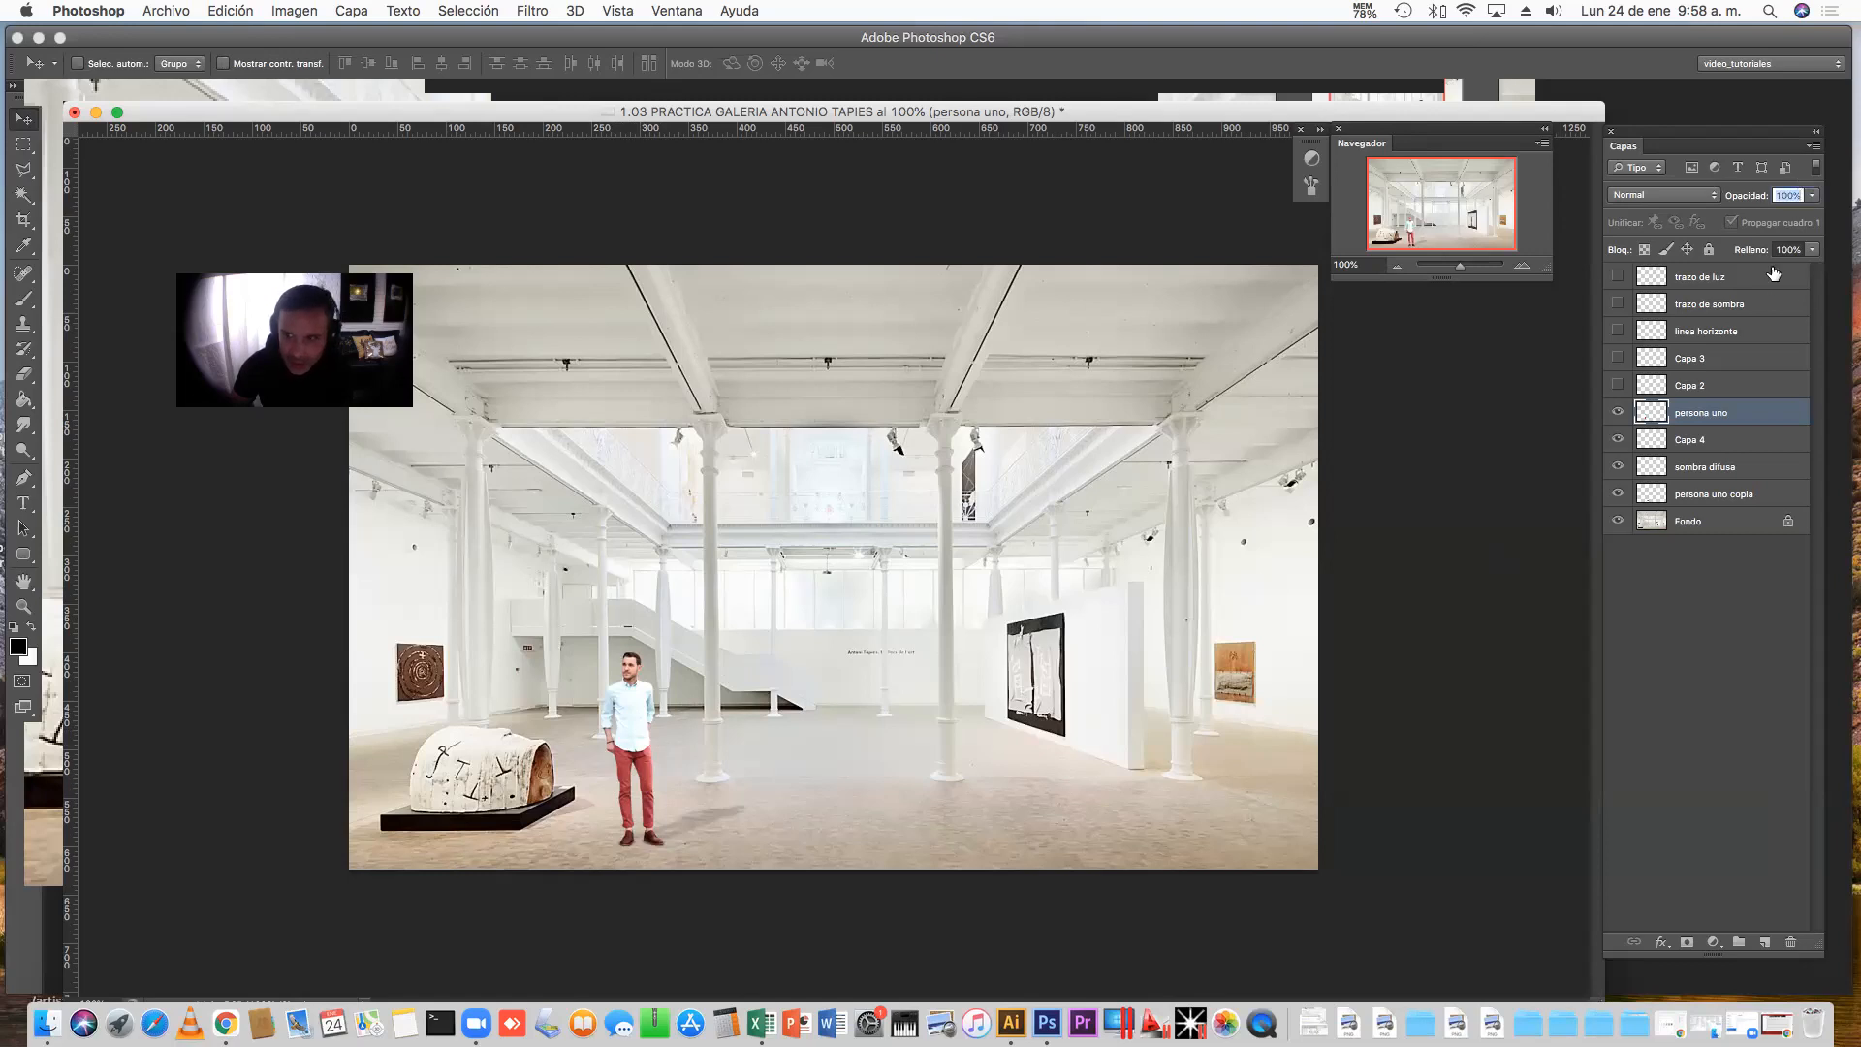
type("97")
key("Return")
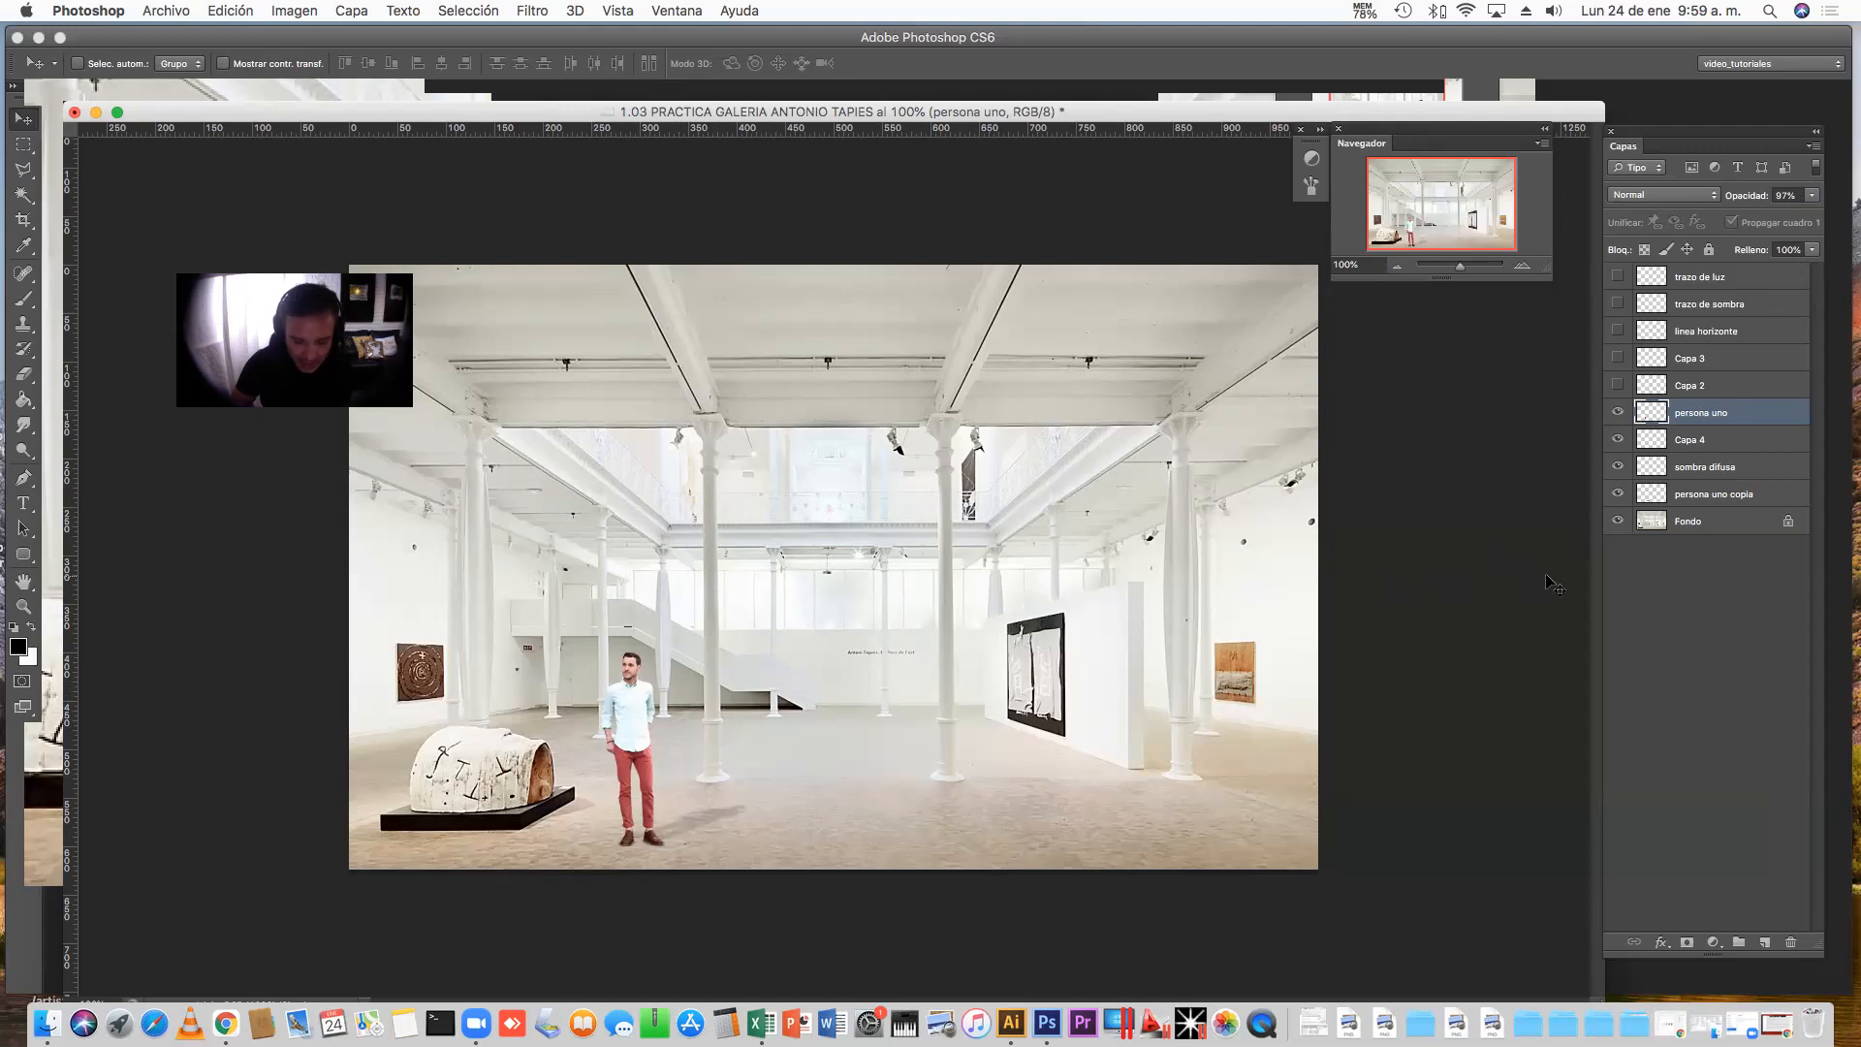
Restore a little colour to the persona uno layer with a Tono/saturación adjustment of +8 saturation
key("super+u")
left_click_drag(1429, 666, 1433, 667)
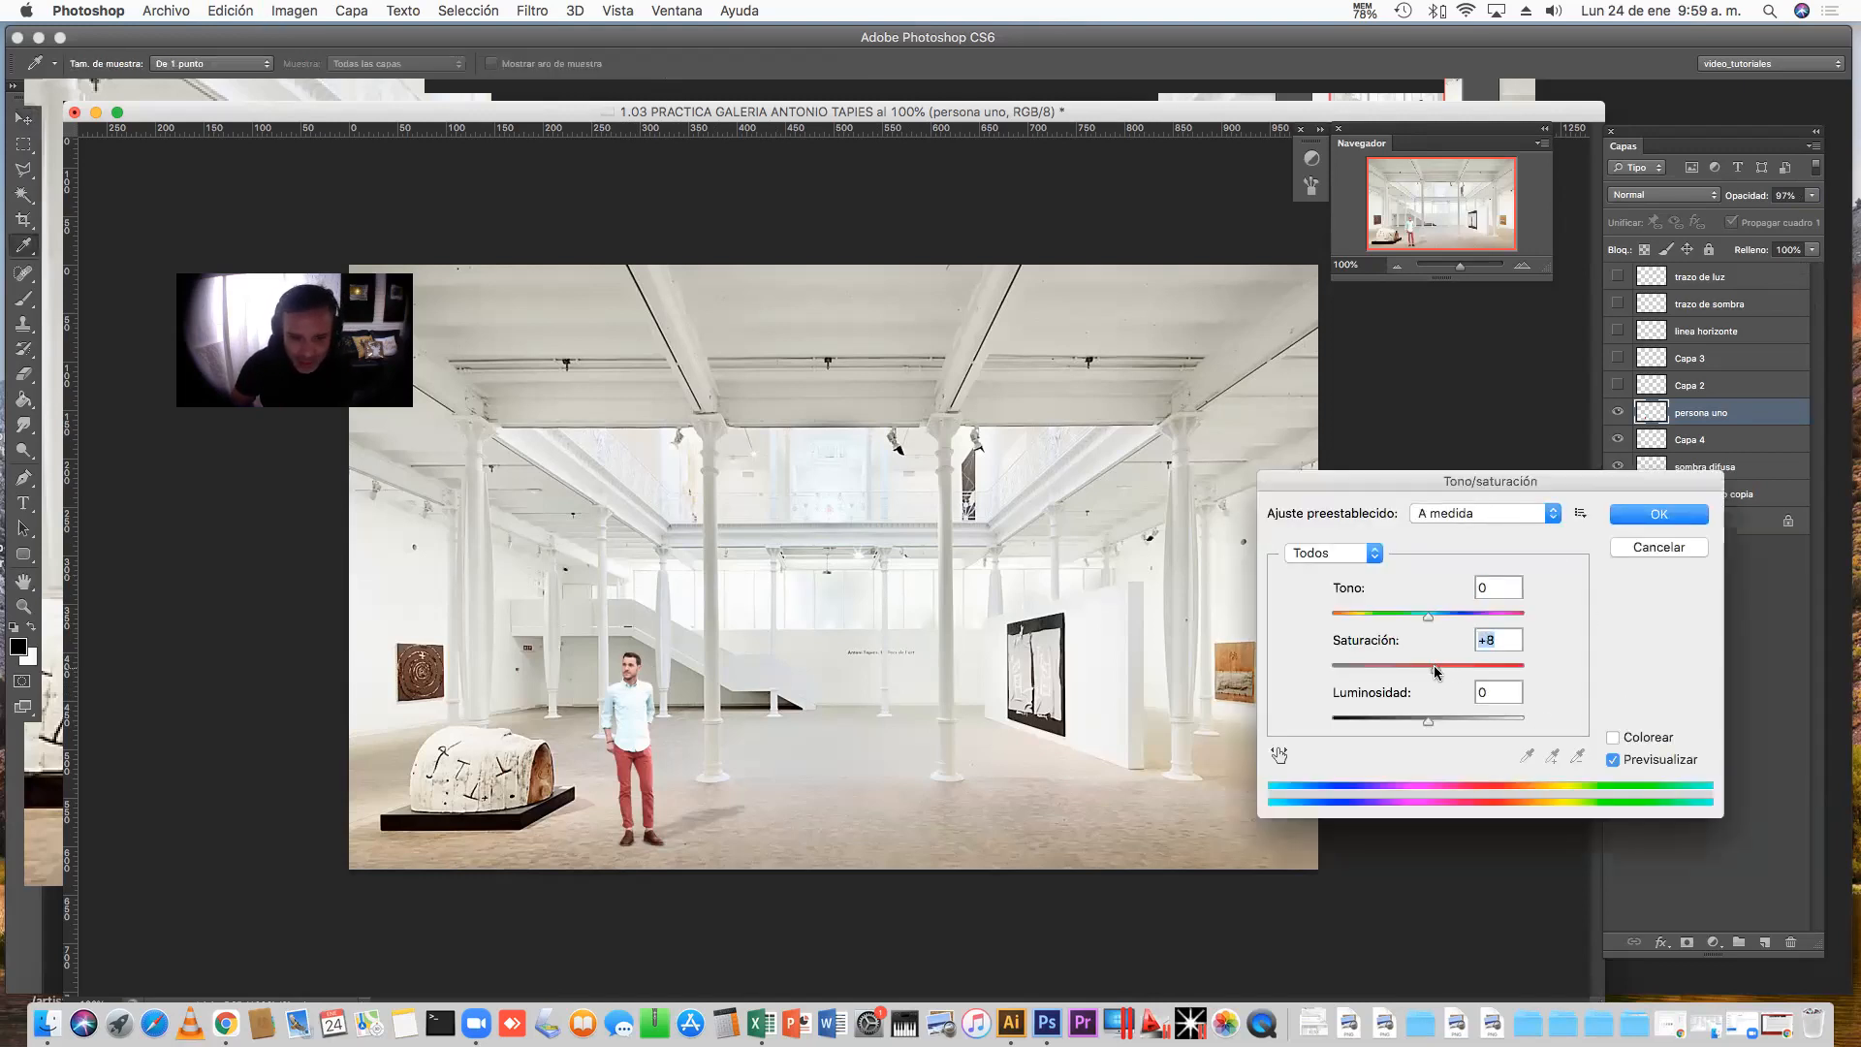
left_click(1659, 515)
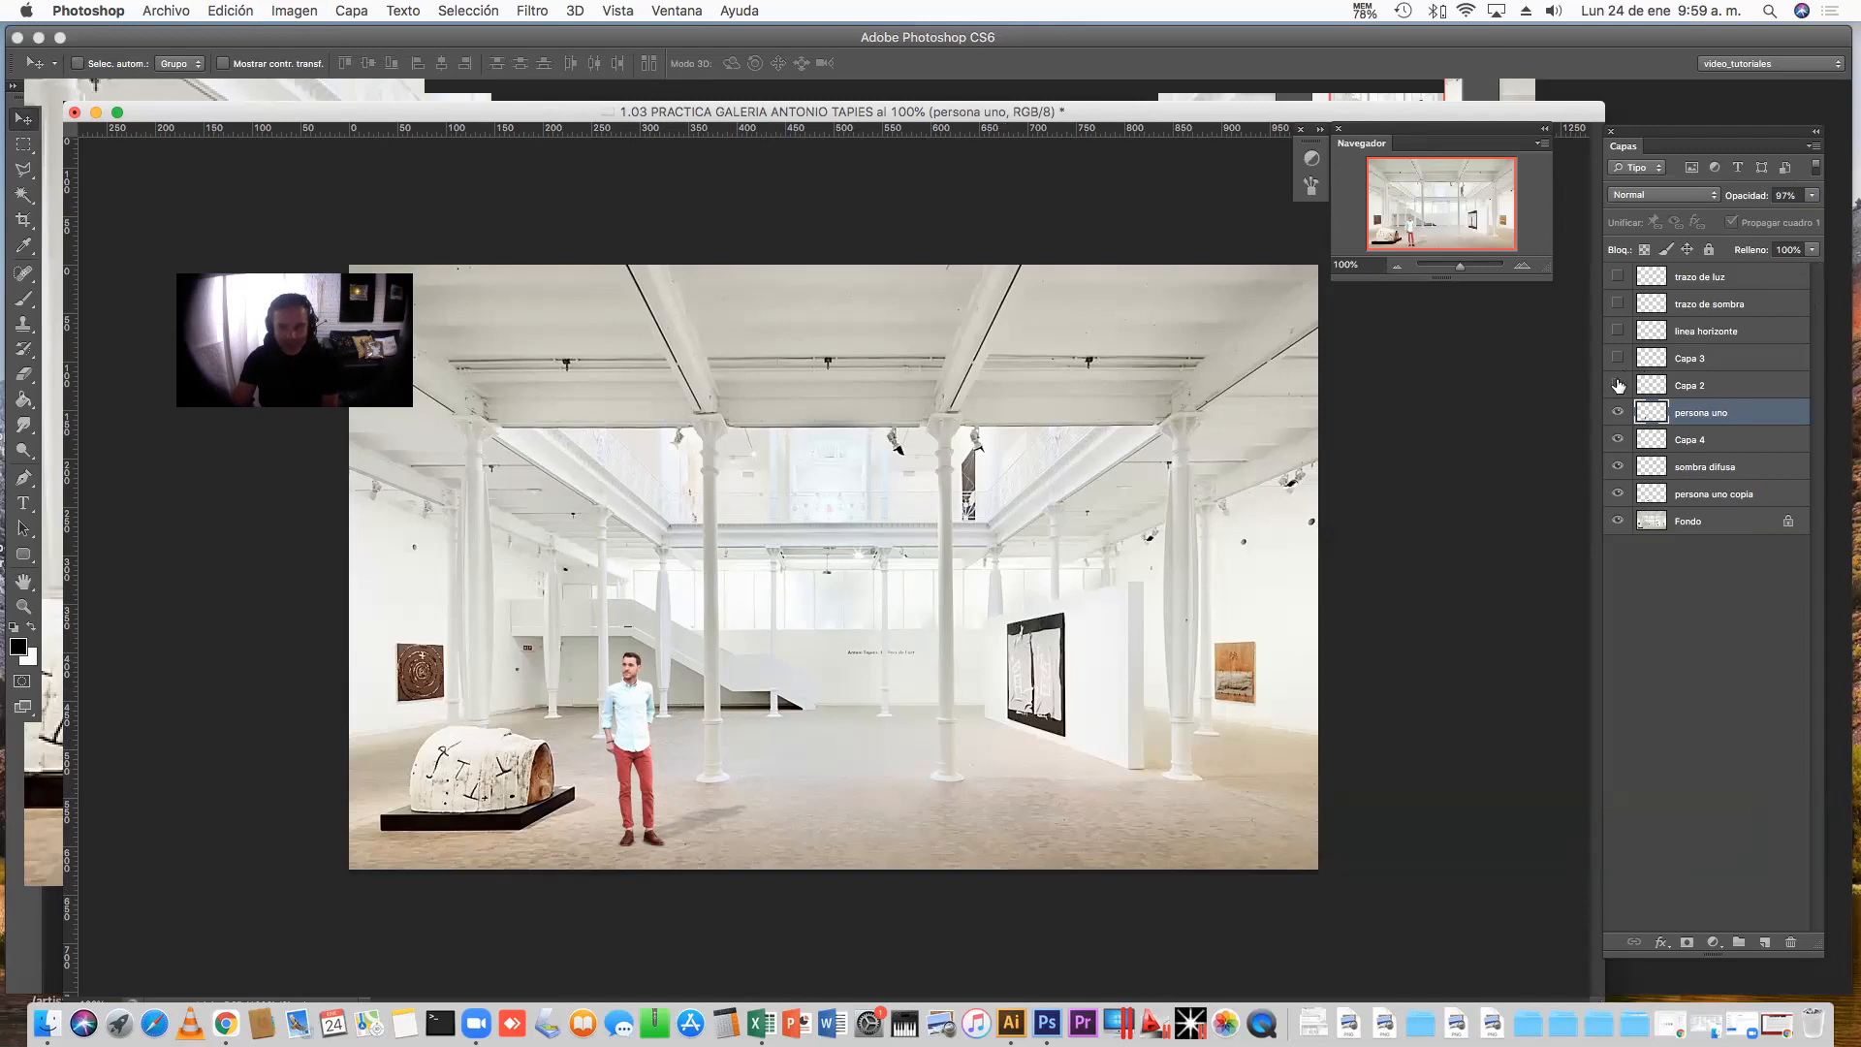
Make the Capa 2 and Capa 3 layers visible and save the document under its existing name
left_click_drag(1616, 385, 1615, 361)
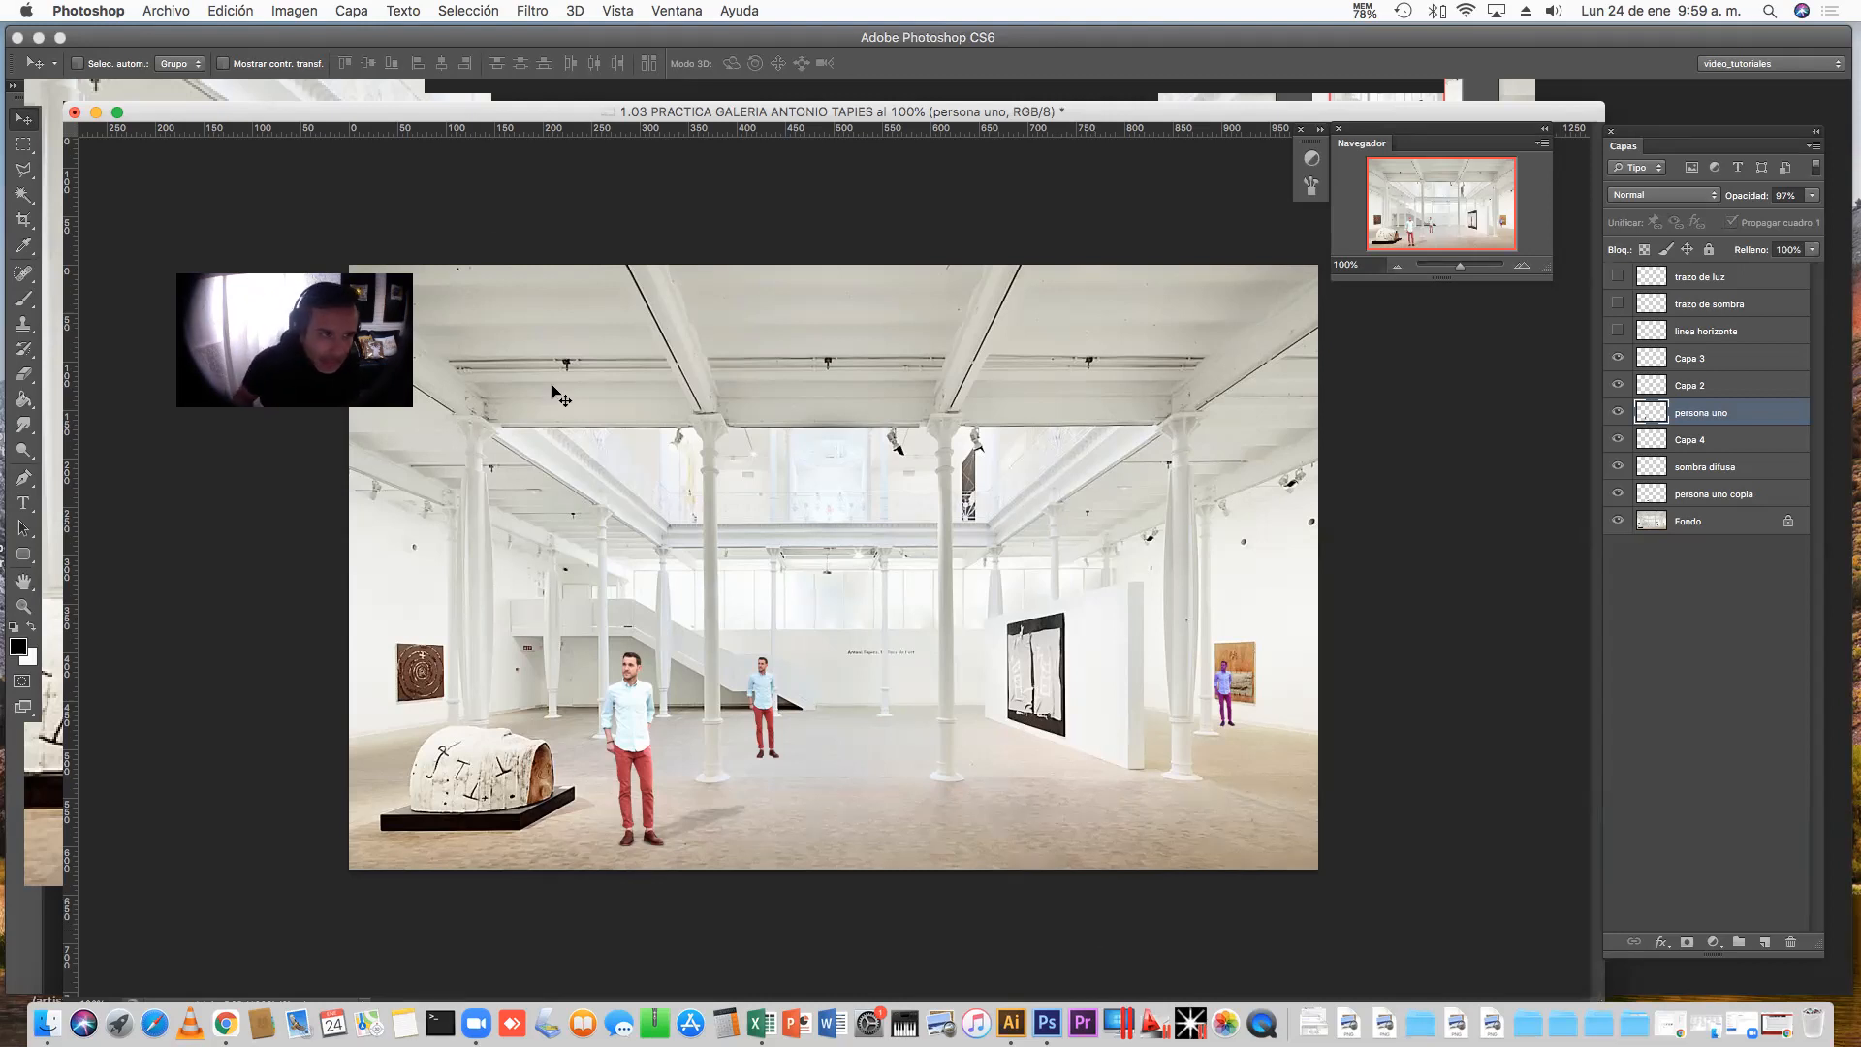
left_click(167, 10)
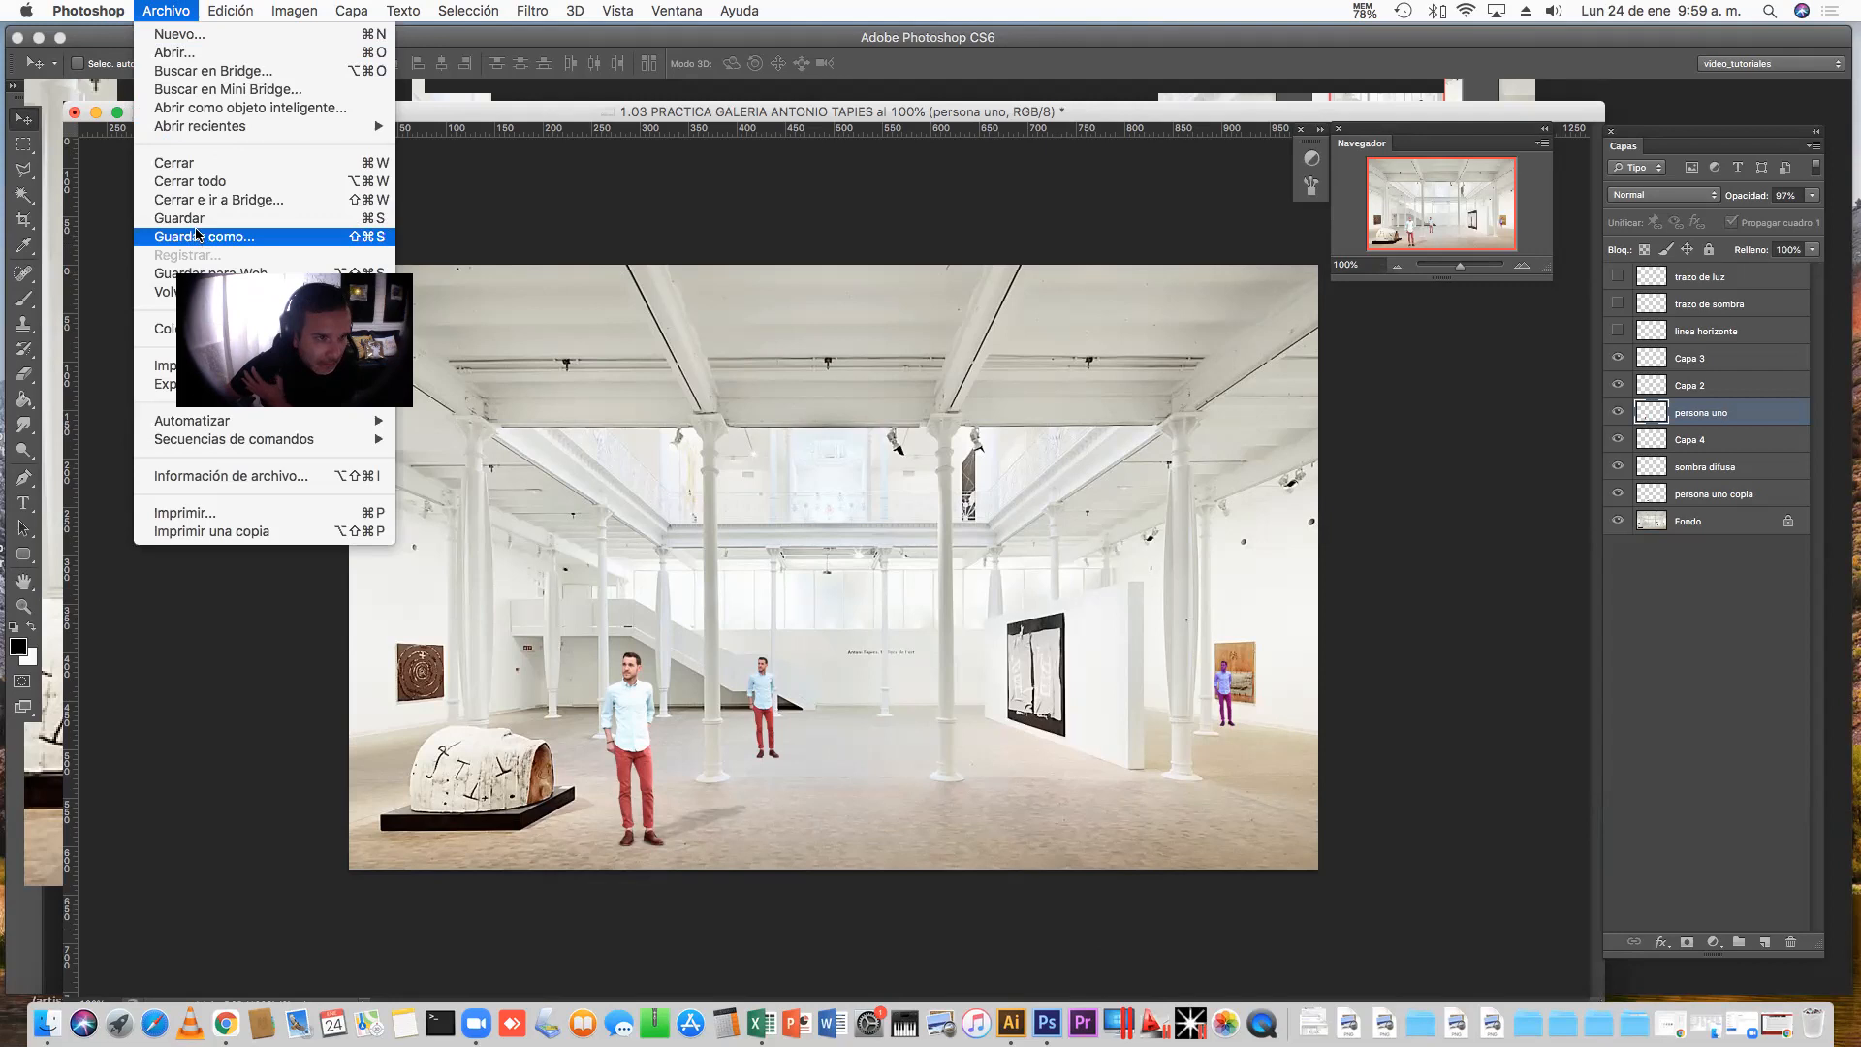
left_click(195, 220)
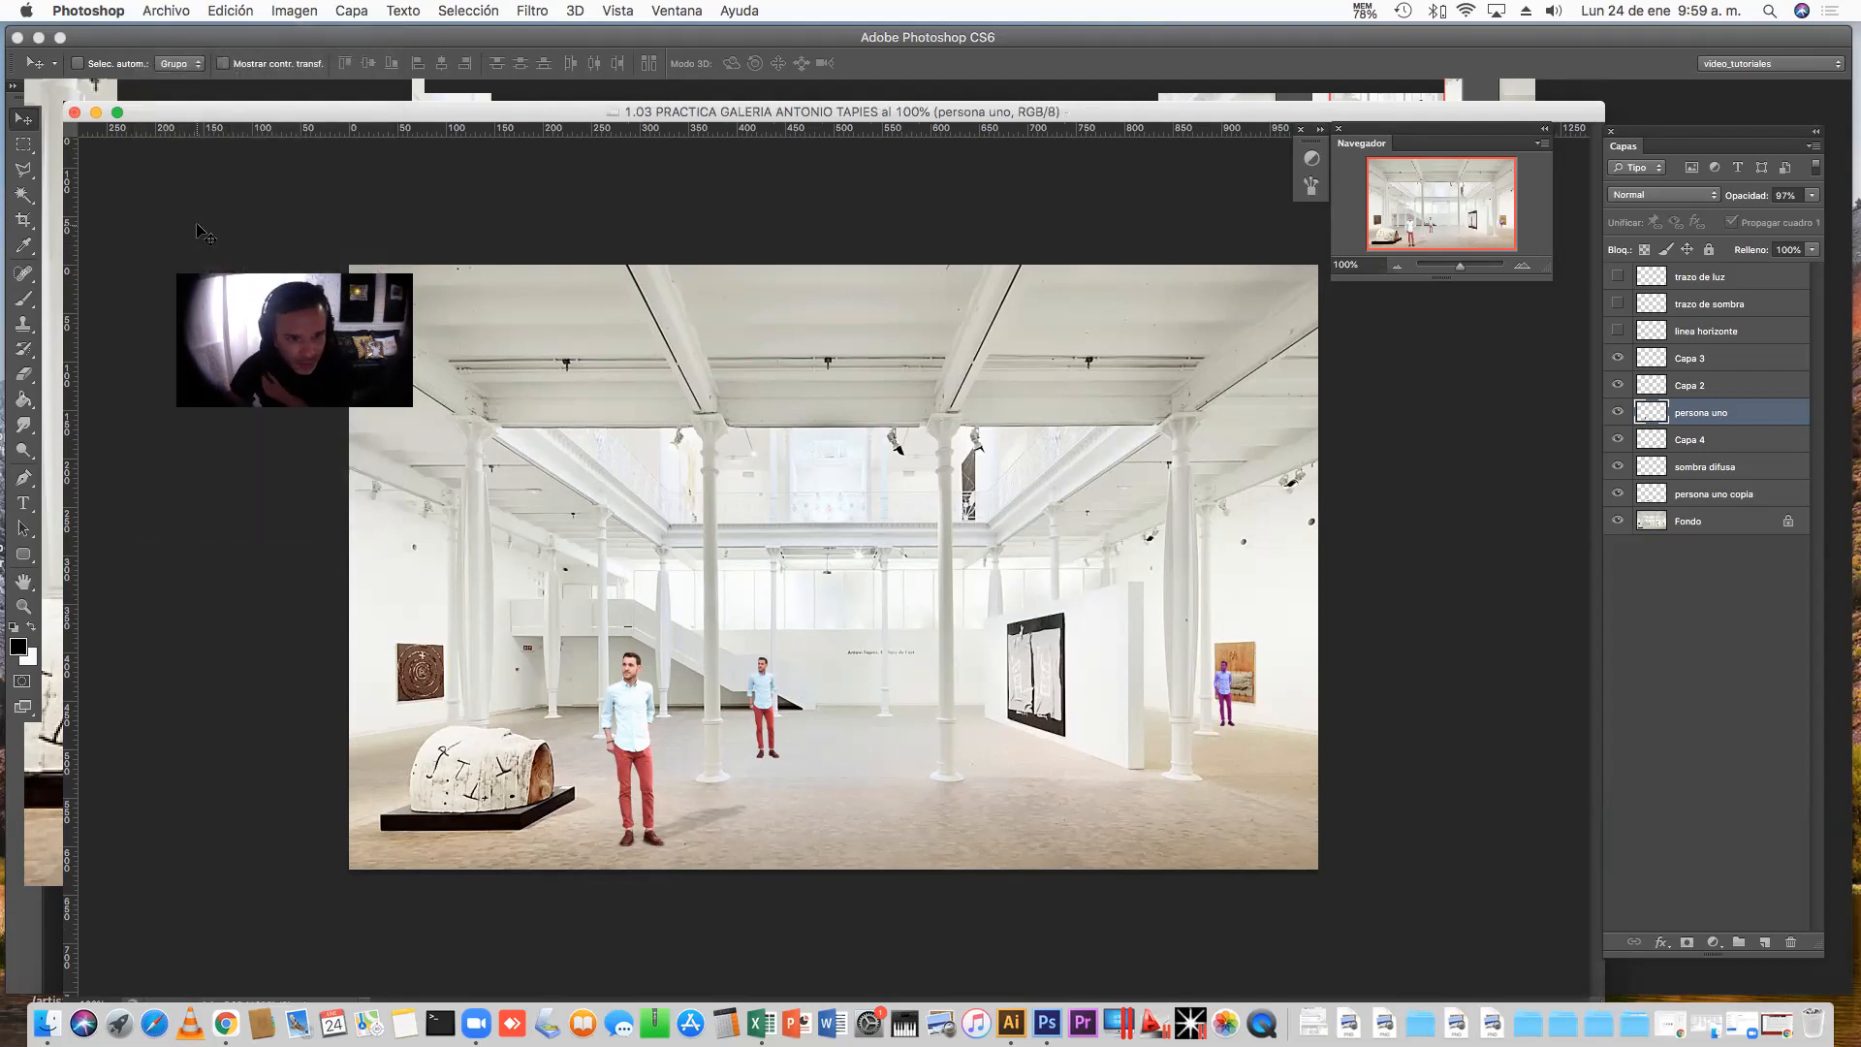